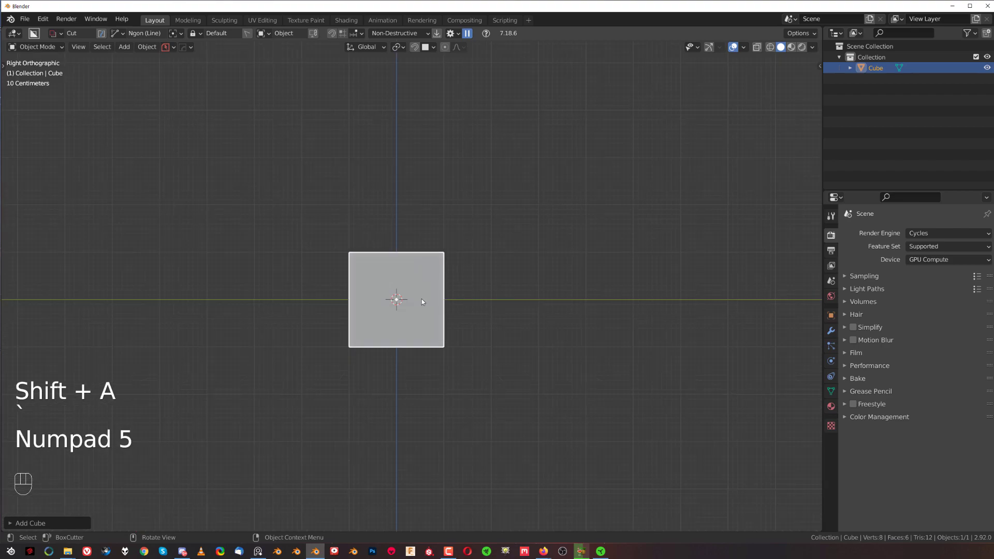
Step: Chamfer one upper edge of the cube with a wide single-segment bevel
{"action": "scroll", "coordinate": [533, 250], "scroll_direction": "down", "scroll_amount": 2}
{"action": "scroll", "coordinate": [521, 258], "scroll_direction": "up", "scroll_amount": 2}
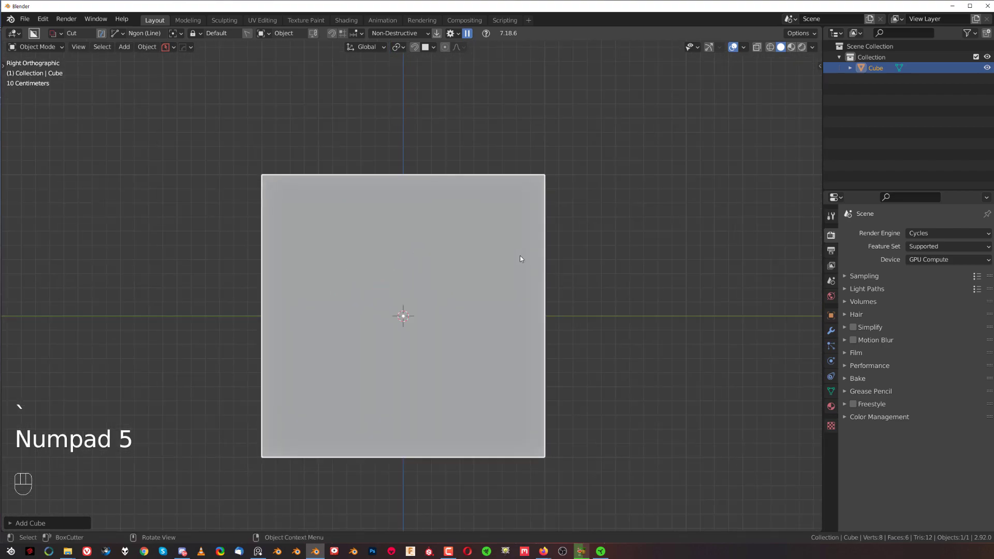
{"action": "middle_click_drag", "start_coordinate": [561, 251], "coordinate": [488, 266]}
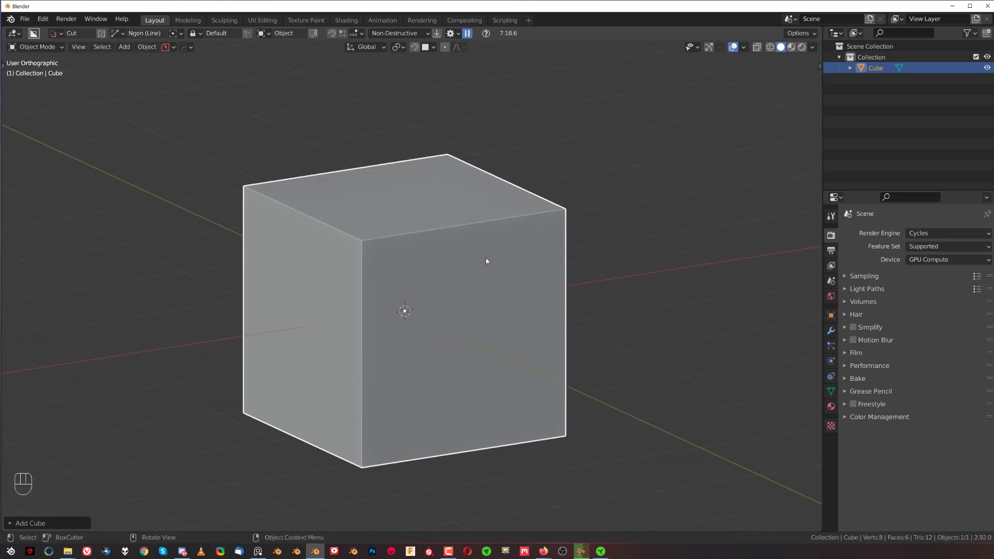
{"action": "key", "text": "KP_5"}
{"action": "key", "text": "Tab"}
{"action": "left_click", "coordinate": [495, 238]}
{"action": "key", "text": "ctrl+b"}
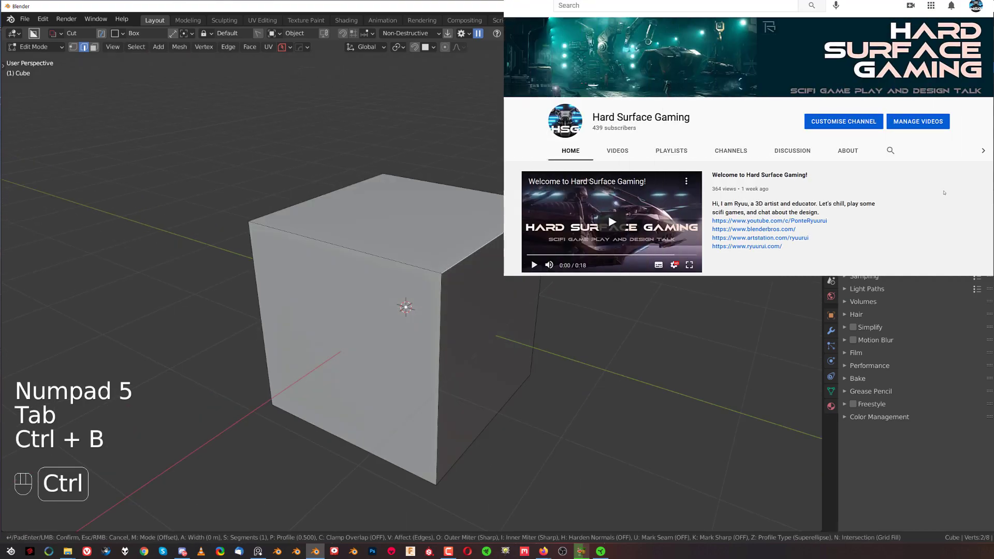
{"action": "left_click", "coordinate": [626, 280]}
{"action": "key", "text": "Tab"}
Step: Switch to the right orthographic view of the chamfered cube and bring up the BoxCutter shape choices
{"action": "key", "text": "grave"}
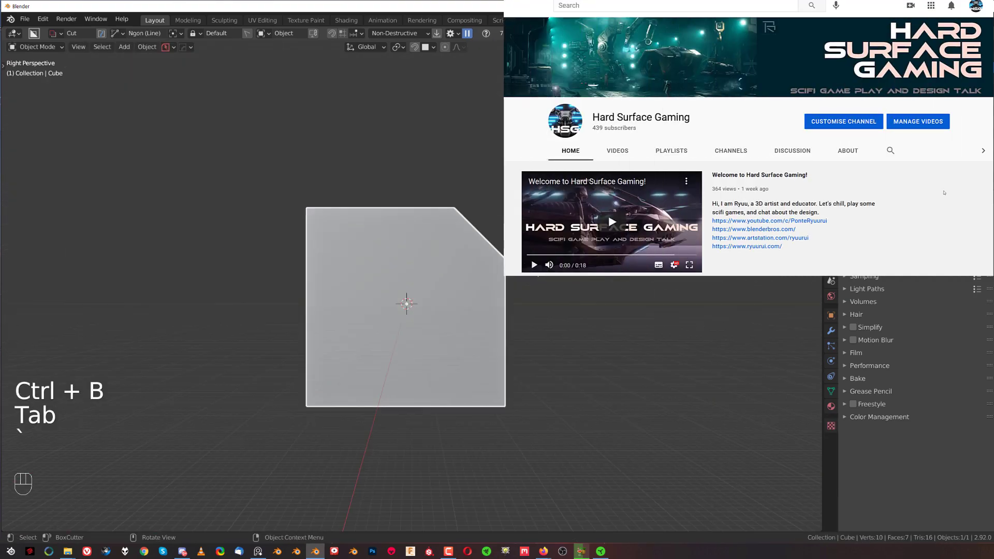
{"action": "key", "text": "KP_5"}
{"action": "scroll", "coordinate": [503, 270], "scroll_direction": "up", "scroll_amount": 2}
{"action": "scroll", "coordinate": [502, 270], "scroll_direction": "down", "scroll_amount": 2}
{"action": "key", "text": "d"}
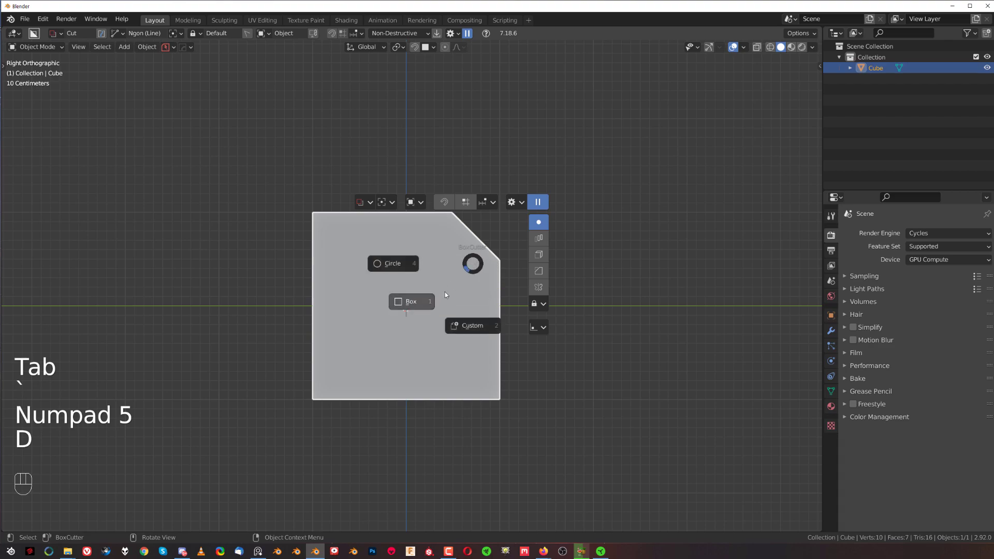
{"action": "left_click", "coordinate": [307, 221]}
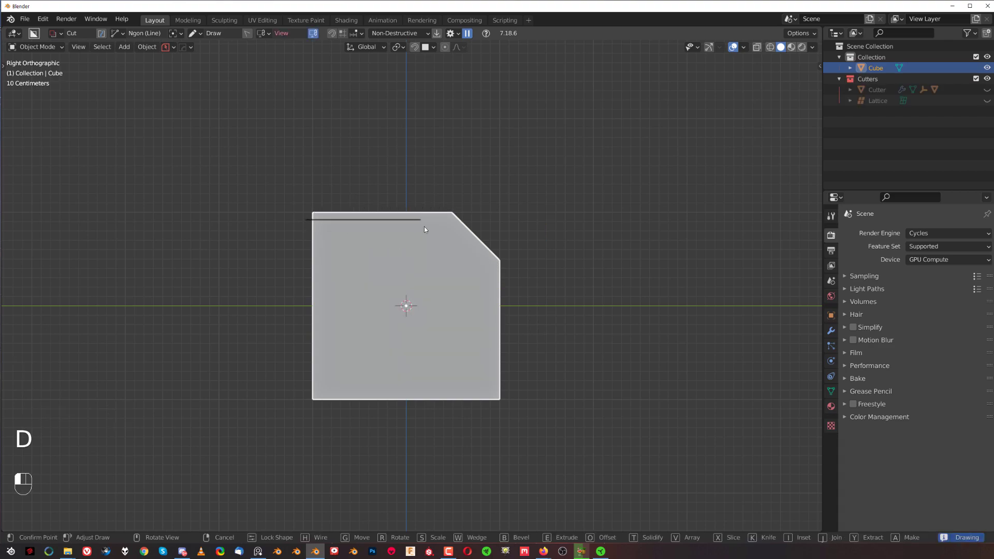
{"action": "left_click", "coordinate": [430, 221]}
{"action": "right_click", "coordinate": [430, 220]}
Step: Draw an Ngon cut through the cube in side view, leaving a thin C-shaped shell with a thicker stepped section on the back wall
{"action": "right_click", "coordinate": [299, 222]}
{"action": "left_click", "coordinate": [324, 226]}
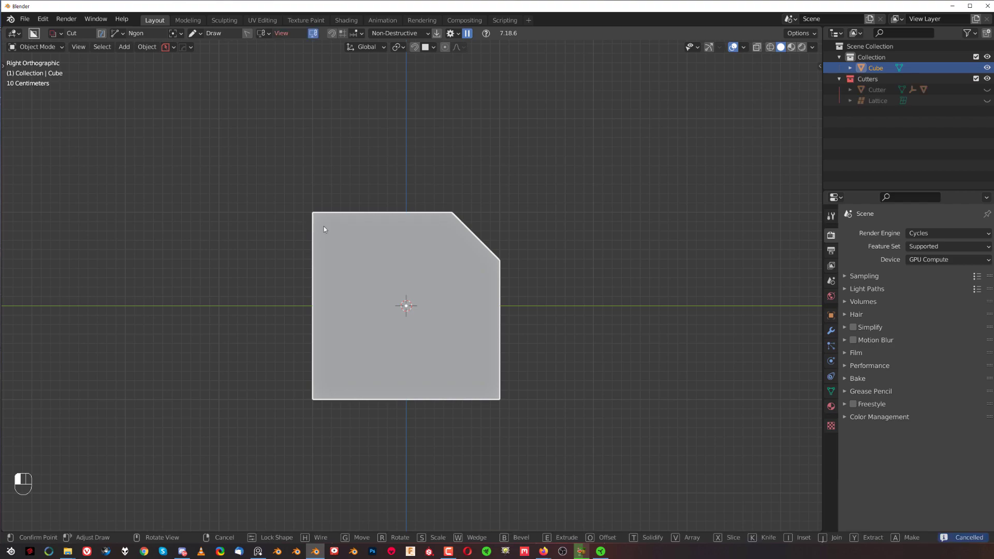
{"action": "left_click", "coordinate": [449, 220]}
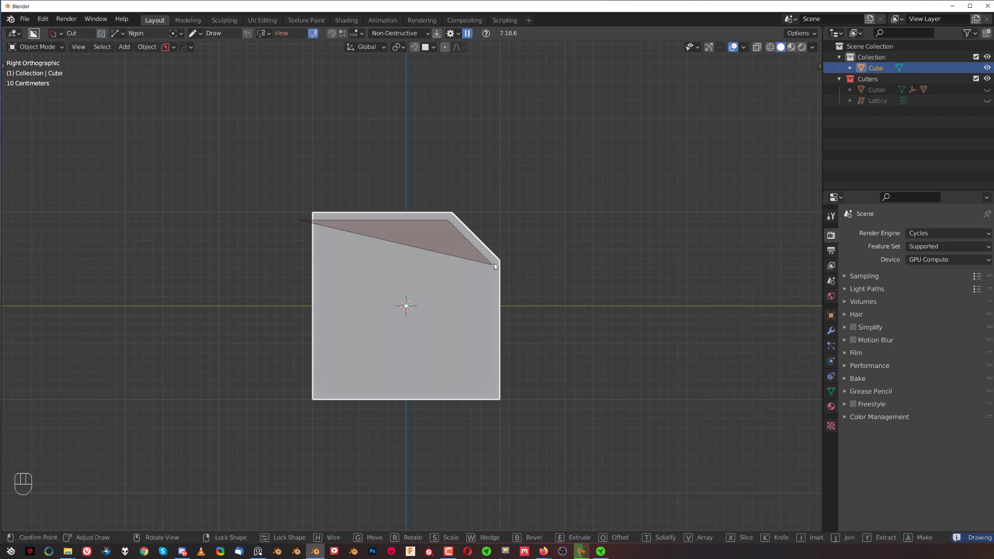
{"action": "left_click", "coordinate": [493, 263]}
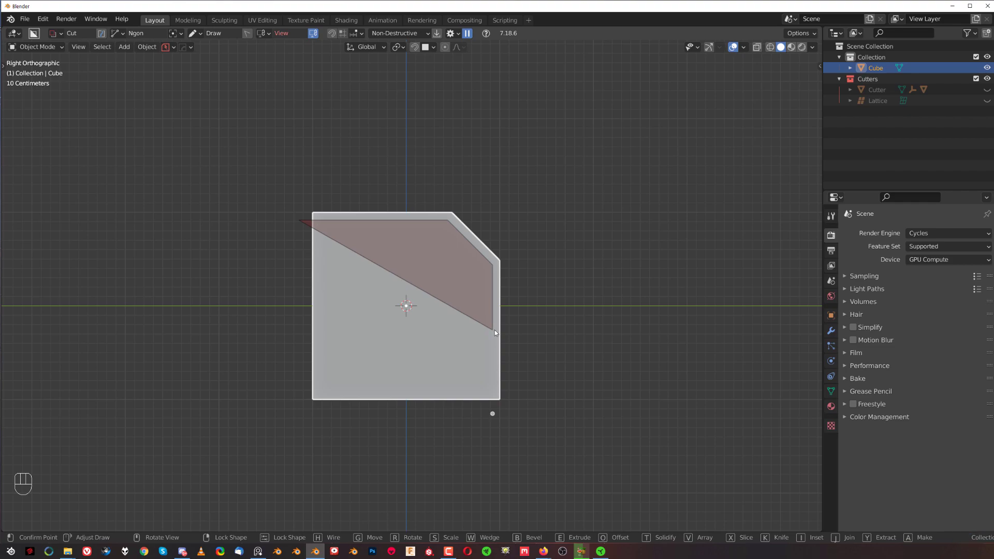
{"action": "left_click", "coordinate": [493, 299]}
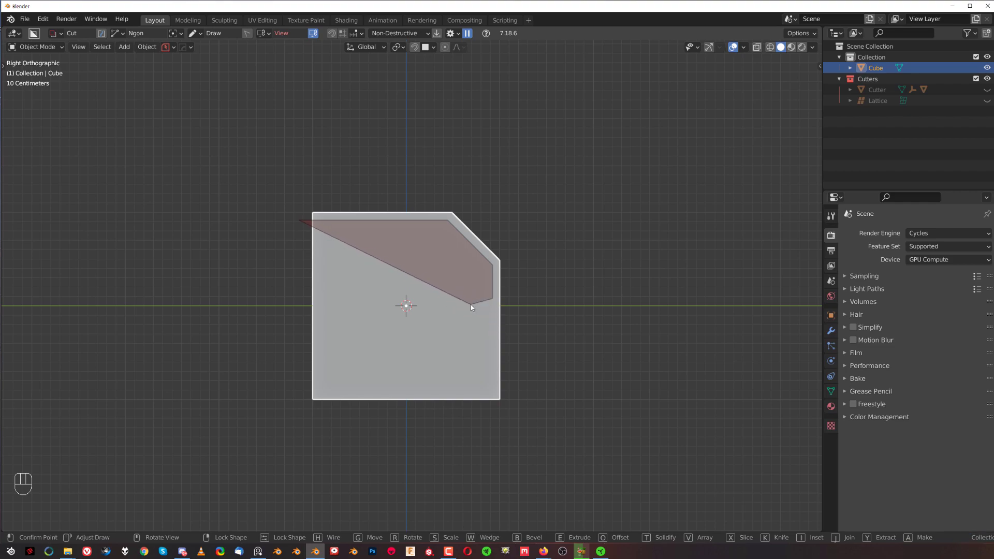
{"action": "left_click", "coordinate": [473, 310]}
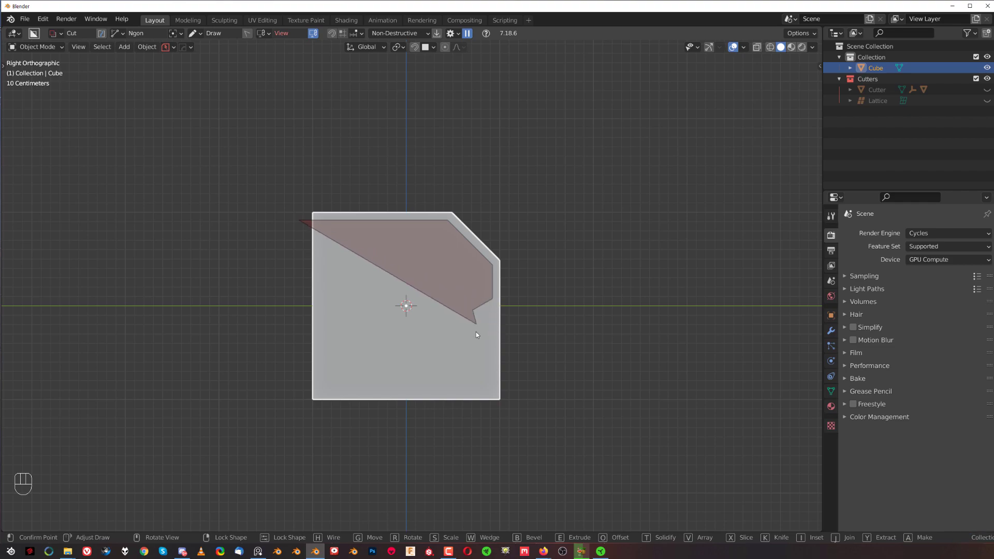
{"action": "left_click", "coordinate": [472, 371]}
{"action": "left_click", "coordinate": [481, 380]}
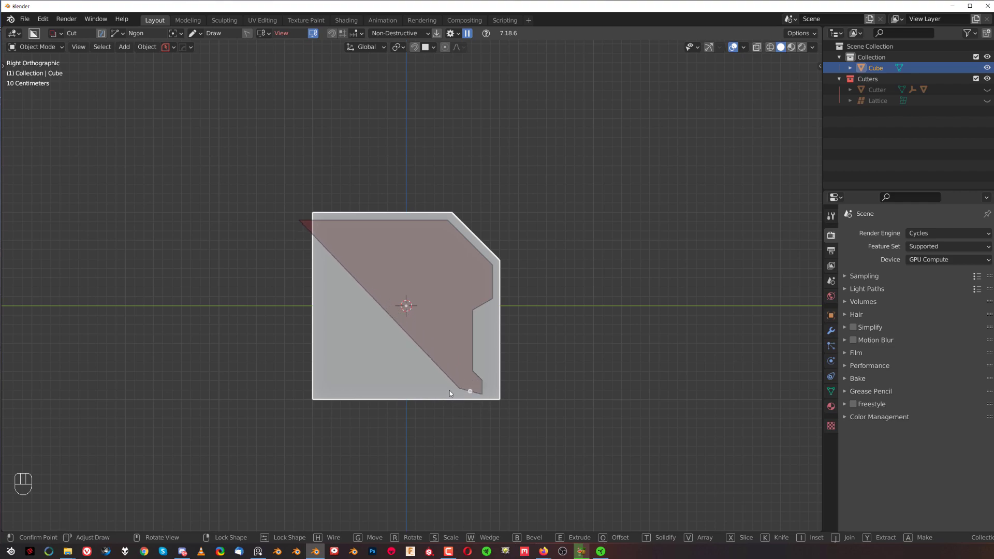
{"action": "double_click", "coordinate": [290, 399]}
Step: Reveal the shell's Boolean cutter with Bool Scroll
{"action": "scroll", "coordinate": [417, 343], "scroll_direction": "up", "scroll_amount": 1}
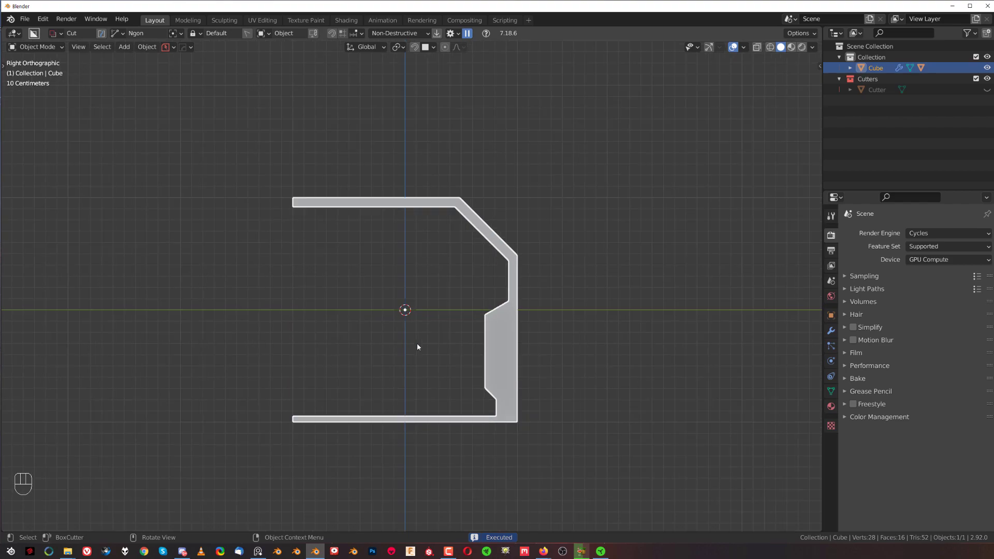
{"action": "middle_click_drag", "start_coordinate": [459, 312], "coordinate": [462, 348], "text": "shift"}
{"action": "scroll", "coordinate": [461, 348], "scroll_direction": "up", "scroll_amount": 1}
{"action": "key", "text": "q"}
{"action": "left_click", "coordinate": [418, 297]}
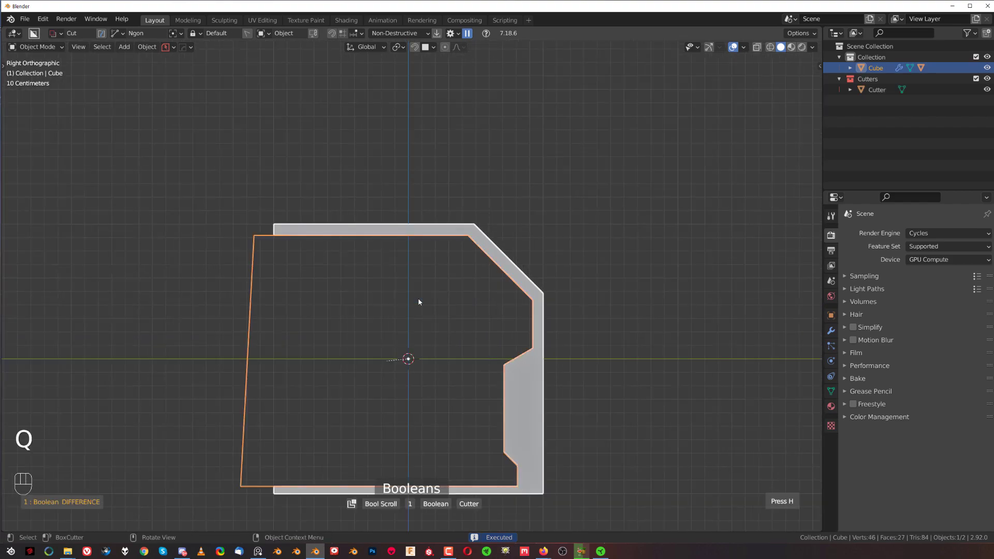
Step: Select the cutter and cut a trapezoidal notch into its upper edge with an Ngon, thickening the middle of the shell's ceiling
{"action": "left_click", "coordinate": [340, 259]}
{"action": "key", "text": "Tab"}
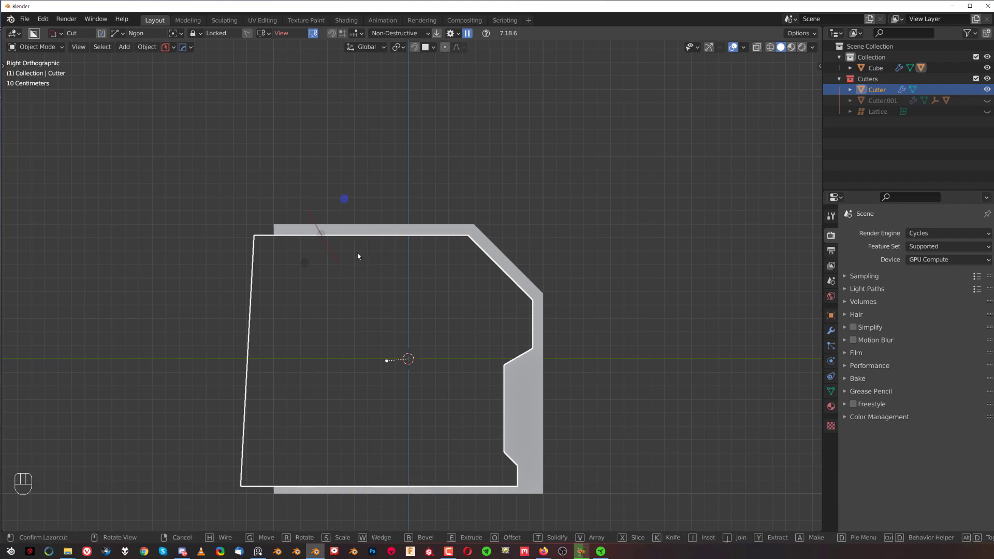
{"action": "key", "text": "Tab"}
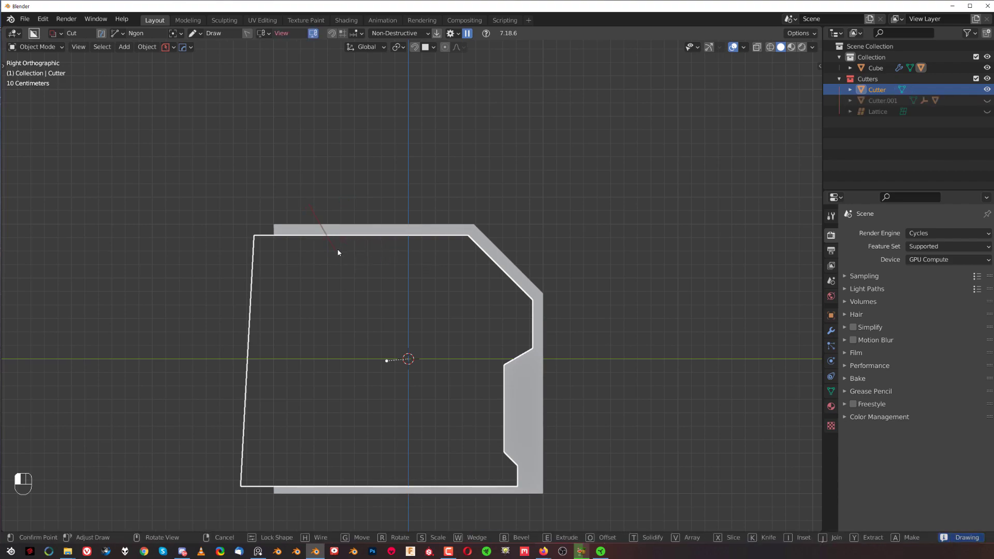
{"action": "left_click", "coordinate": [338, 252]}
{"action": "double_click", "coordinate": [457, 201]}
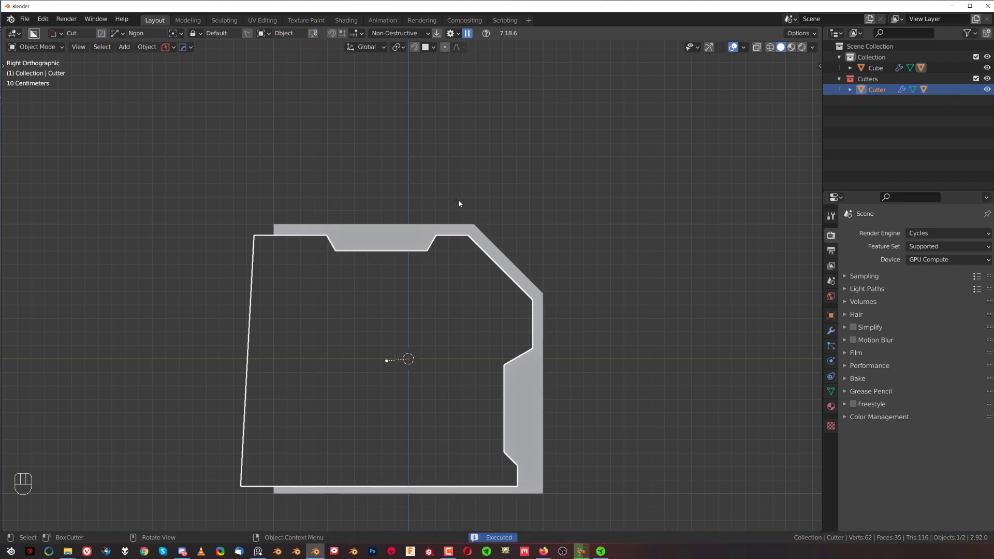
Step: Select the C-shaped shell and hide the Cutters collection
{"action": "scroll", "coordinate": [458, 217], "scroll_direction": "down", "scroll_amount": 2}
{"action": "mouse_move", "coordinate": [457, 234]}
{"action": "middle_mouse_down", "text": "shift"}
{"action": "mouse_move", "coordinate": [448, 204]}
{"action": "mouse_move", "coordinate": [451, 245]}
{"action": "middle_mouse_up", "text": "shift"}
{"action": "scroll", "coordinate": [457, 230], "scroll_direction": "up", "scroll_amount": 1}
{"action": "middle_click_drag", "start_coordinate": [453, 285], "coordinate": [450, 233], "text": "shift"}
{"action": "scroll", "coordinate": [450, 233], "scroll_direction": "up", "scroll_amount": 1}
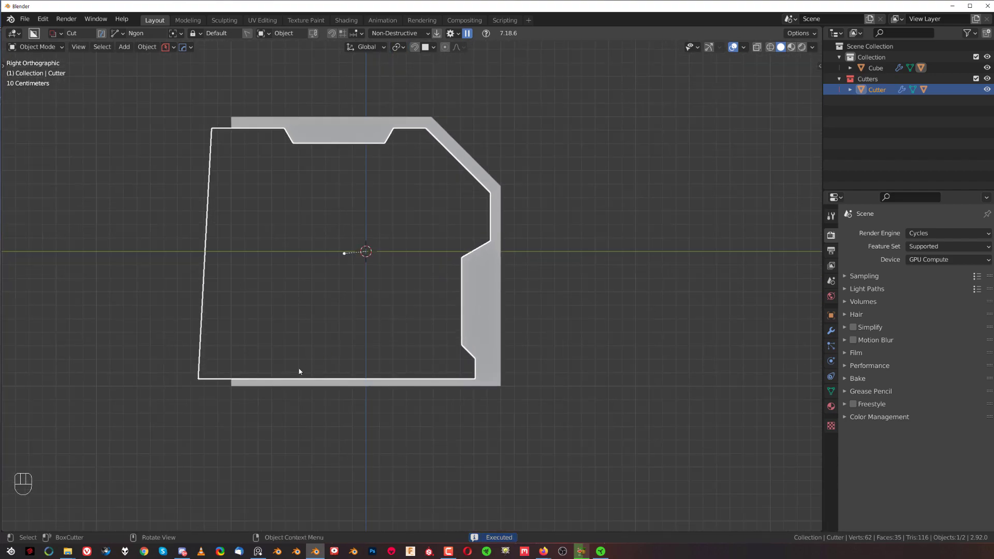
{"action": "left_click", "coordinate": [262, 383]}
{"action": "scroll", "coordinate": [337, 333], "scroll_direction": "down", "scroll_amount": 2}
{"action": "middle_click_drag", "start_coordinate": [390, 280], "coordinate": [403, 282], "text": "shift"}
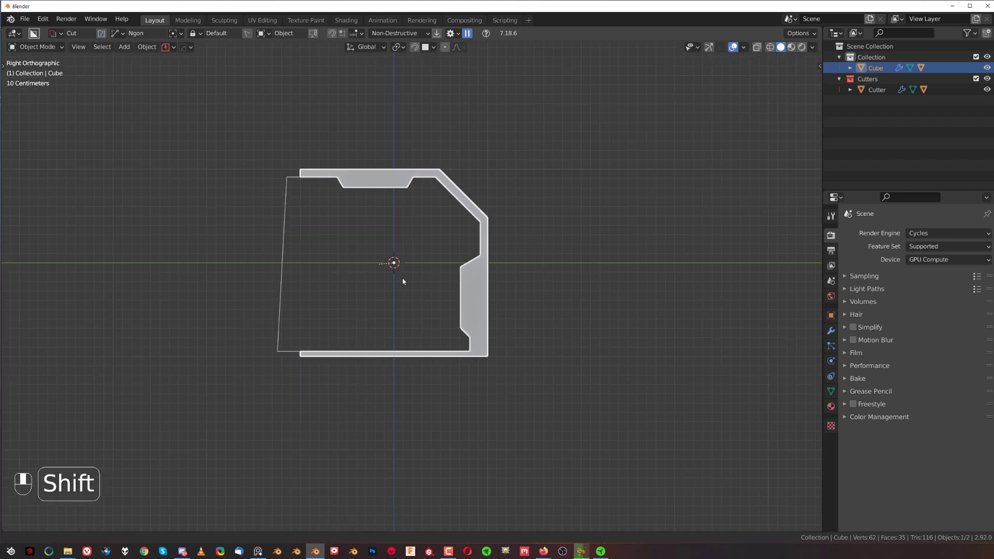
{"action": "middle_click_drag", "start_coordinate": [412, 224], "coordinate": [334, 233]}
{"action": "key", "text": "KP_5"}
Step: From the top orthographic view, draw a narrow Box cut near one side of the back and extrude it vertically into a slot
{"action": "key", "text": "grave"}
{"action": "key", "text": "KP_5"}
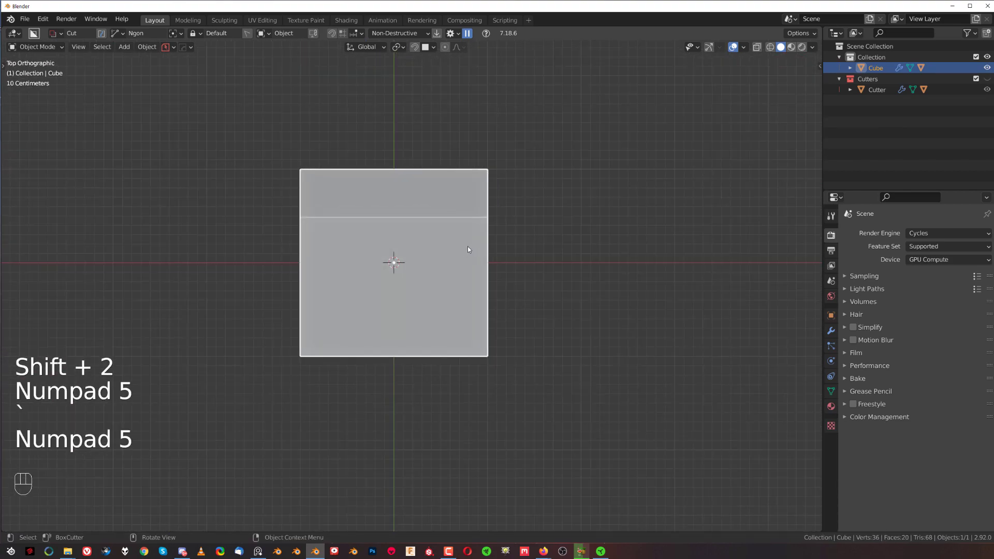
{"action": "key", "text": "d"}
{"action": "left_click", "coordinate": [400, 281]}
{"action": "middle_click_drag", "start_coordinate": [461, 255], "coordinate": [433, 290], "text": "shift"}
{"action": "mouse_move", "coordinate": [444, 265]}
{"action": "left_mouse_down"}
{"action": "mouse_move", "coordinate": [423, 198]}
{"action": "mouse_move", "coordinate": [426, 164]}
{"action": "left_mouse_up"}
{"action": "middle_click_drag", "start_coordinate": [414, 159], "coordinate": [298, 90]}
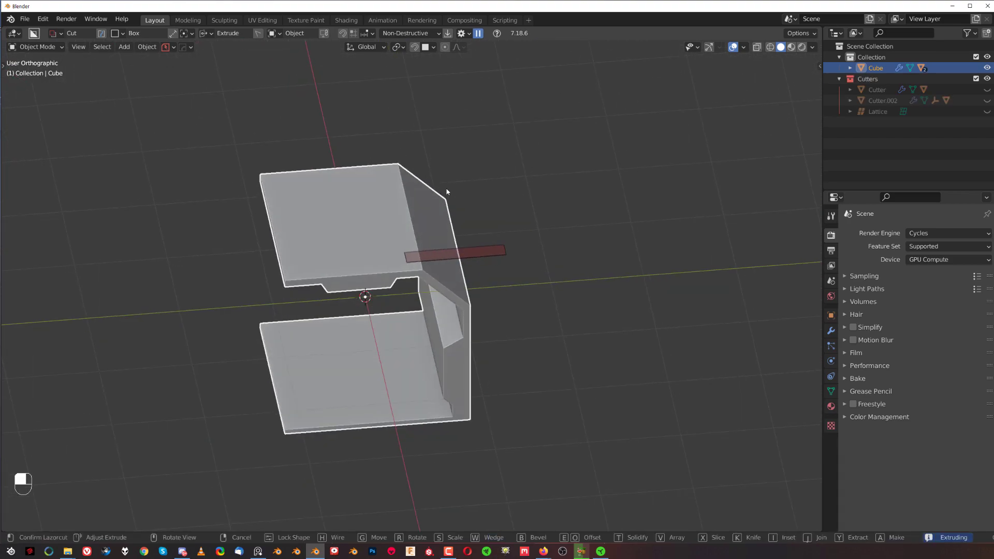
{"action": "middle_click_drag", "start_coordinate": [502, 368], "coordinate": [539, 353]}
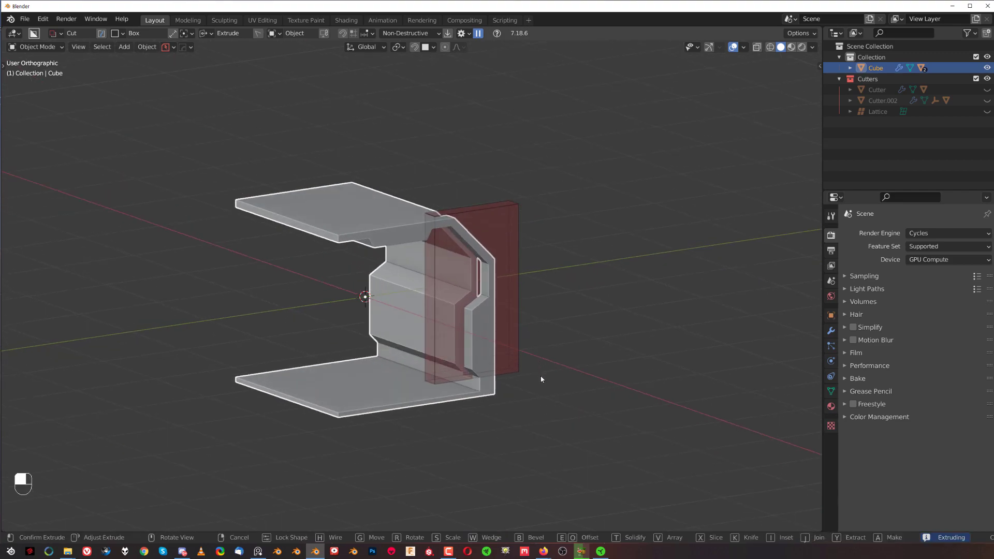
{"action": "left_click", "coordinate": [545, 355]}
{"action": "middle_click_drag", "start_coordinate": [546, 353], "coordinate": [546, 295]}
Step: Mirror the shell across the X axis to repeat the slot on the opposite side, and return to perspective view
{"action": "key", "text": "alt+x"}
{"action": "left_click", "coordinate": [460, 298]}
{"action": "middle_click_drag", "start_coordinate": [426, 279], "coordinate": [405, 285]}
{"action": "key", "text": "KP_5"}
{"action": "key", "text": "KP_5"}
{"action": "key", "text": "KP_5"}
Step: Cut a shallow circular recess into the angled face beside the slot using the 32-sided Circle shape
{"action": "key", "text": "d"}
{"action": "left_click", "coordinate": [370, 304]}
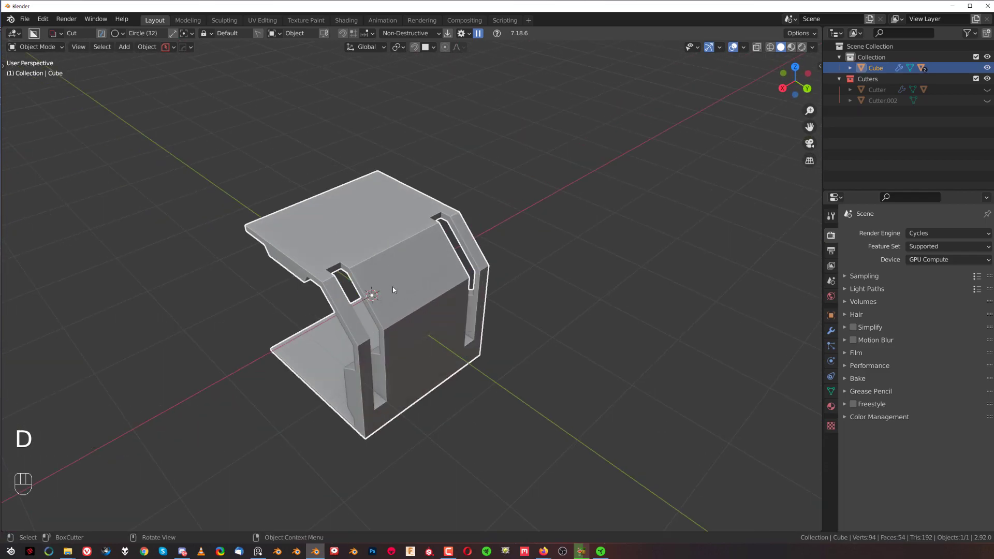
{"action": "left_click_drag", "start_coordinate": [389, 285], "coordinate": [416, 301]}
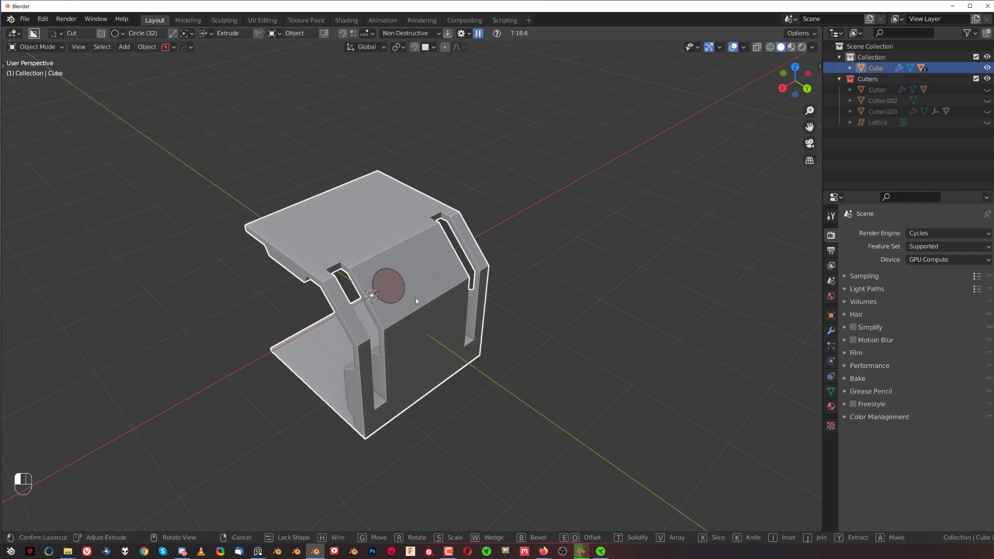
{"action": "key", "text": "shift"}
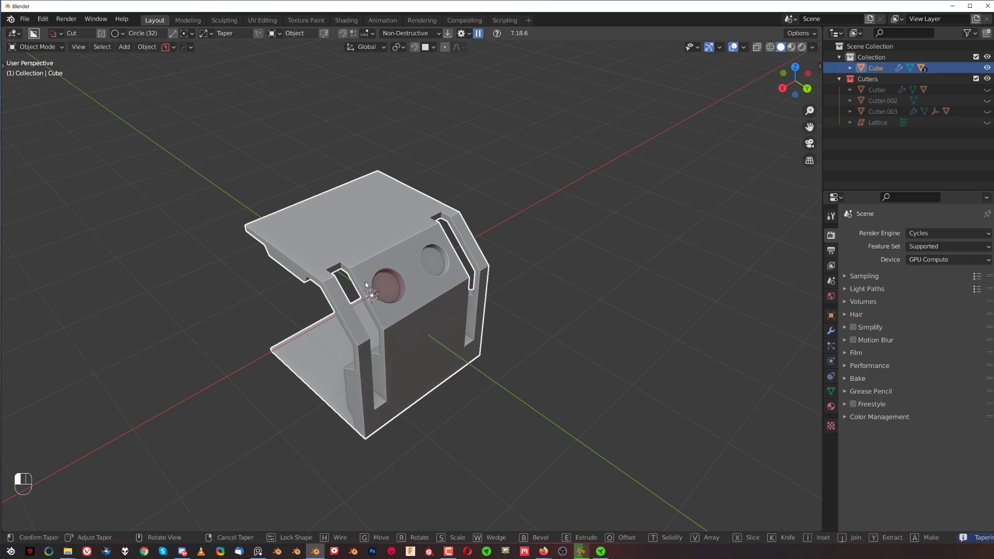
{"action": "left_click", "coordinate": [335, 278]}
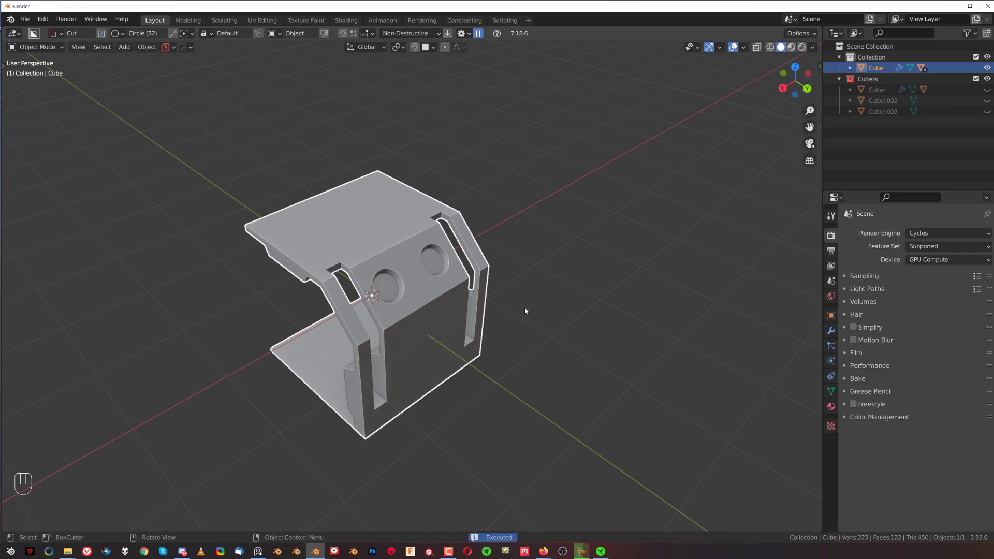
{"action": "scroll", "coordinate": [525, 307], "scroll_direction": "up", "scroll_amount": 5}
{"action": "middle_click_drag", "start_coordinate": [413, 341], "coordinate": [443, 305]}
{"action": "scroll", "coordinate": [354, 305], "scroll_direction": "down", "scroll_amount": 4}
Step: Round the two long edges bordering the angled face with a multi-segment bevel about 0.06 m wide
{"action": "key", "text": "Tab"}
{"action": "left_click", "coordinate": [432, 265], "text": "alt"}
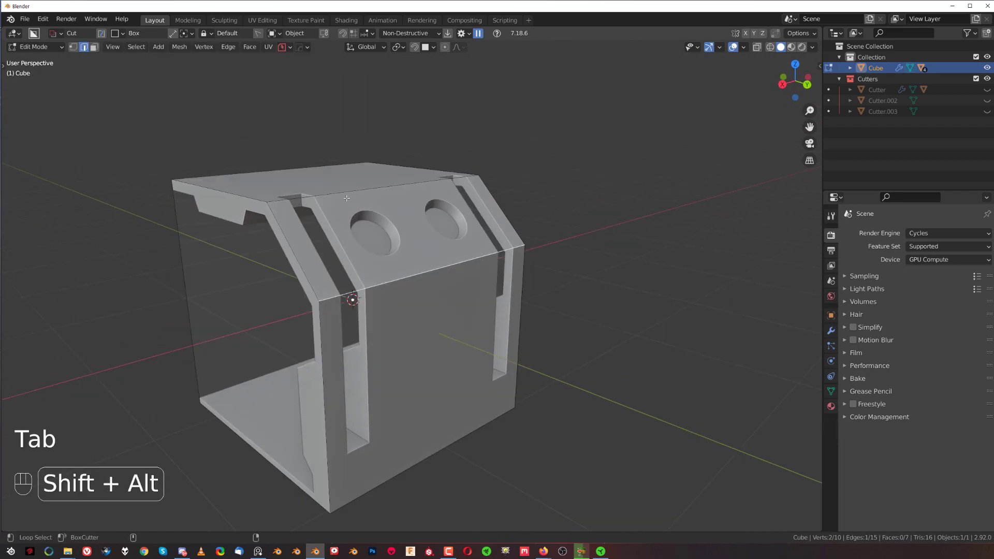
{"action": "middle_click_drag", "start_coordinate": [346, 198], "coordinate": [538, 223]}
{"action": "key", "text": "ctrl+b"}
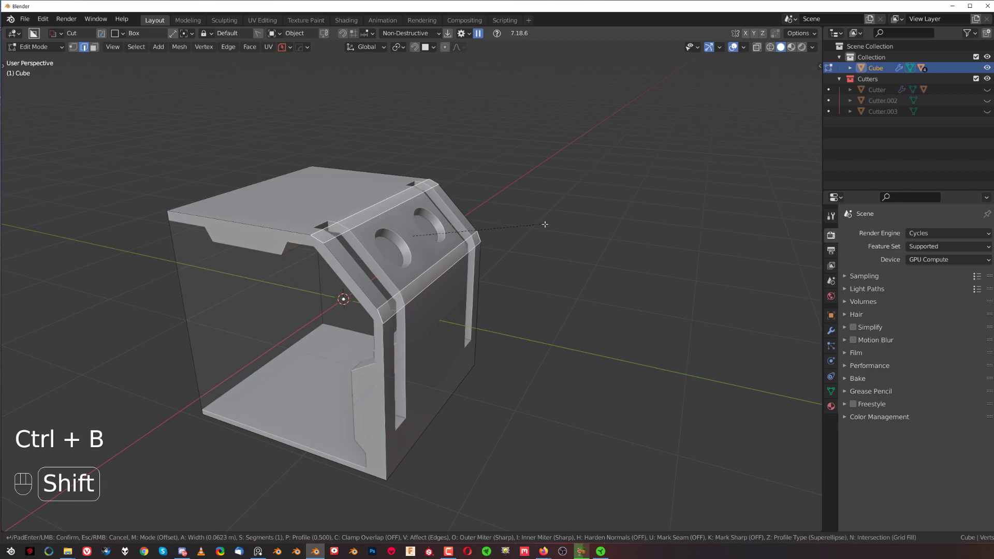
{"action": "left_click", "coordinate": [548, 226]}
{"action": "key", "text": "Tab"}
Step: Deselect the shell and examine its interior and underside from several angles
{"action": "middle_click_drag", "start_coordinate": [432, 233], "coordinate": [290, 279]}
{"action": "left_click", "coordinate": [521, 204]}
{"action": "key", "text": "grave"}
{"action": "left_click", "coordinate": [293, 291]}
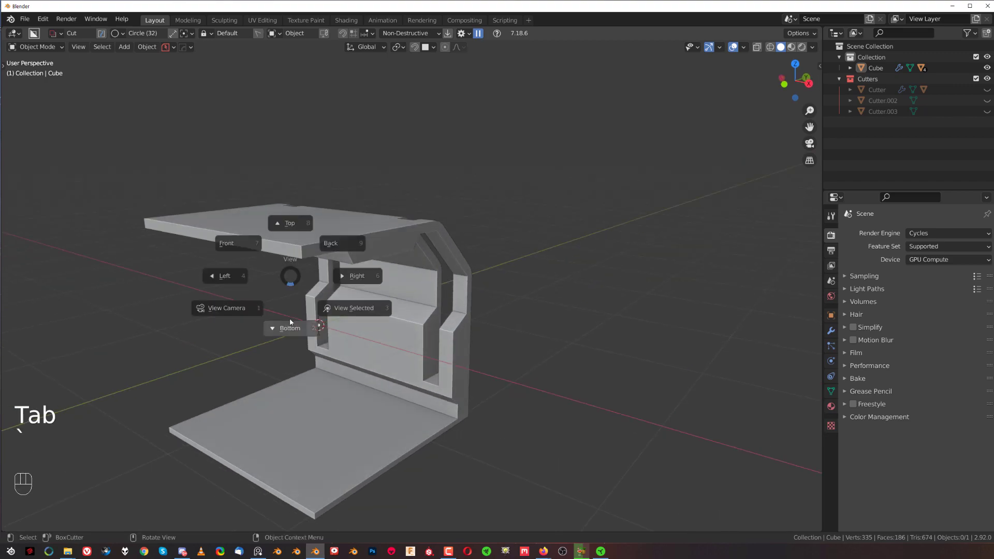
{"action": "middle_click_drag", "start_coordinate": [319, 222], "coordinate": [532, 269]}
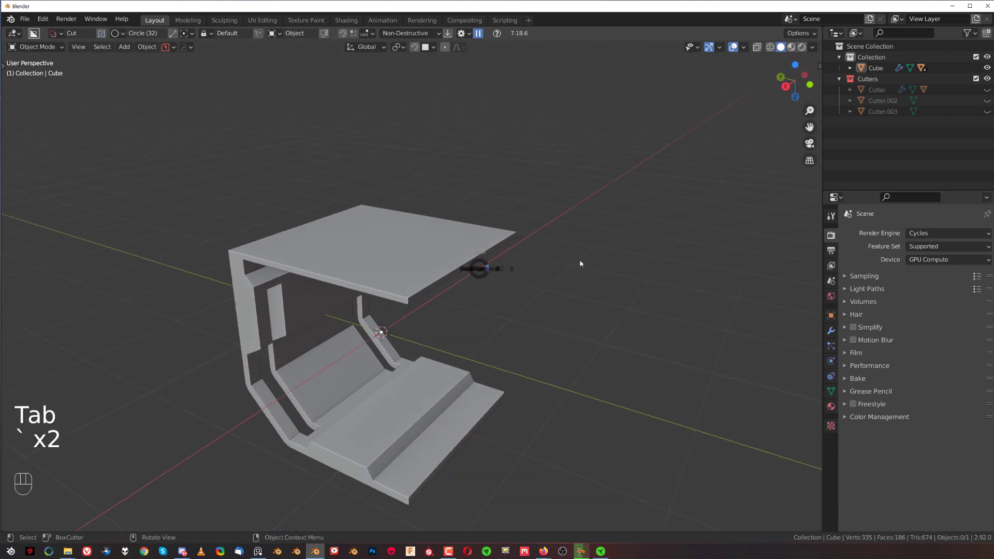
{"action": "key", "text": "grave"}
{"action": "left_click", "coordinate": [450, 291]}
{"action": "middle_click_drag", "start_coordinate": [449, 291], "coordinate": [311, 283]}
{"action": "key", "text": "Tab"}
{"action": "key", "text": "ctrl+b"}
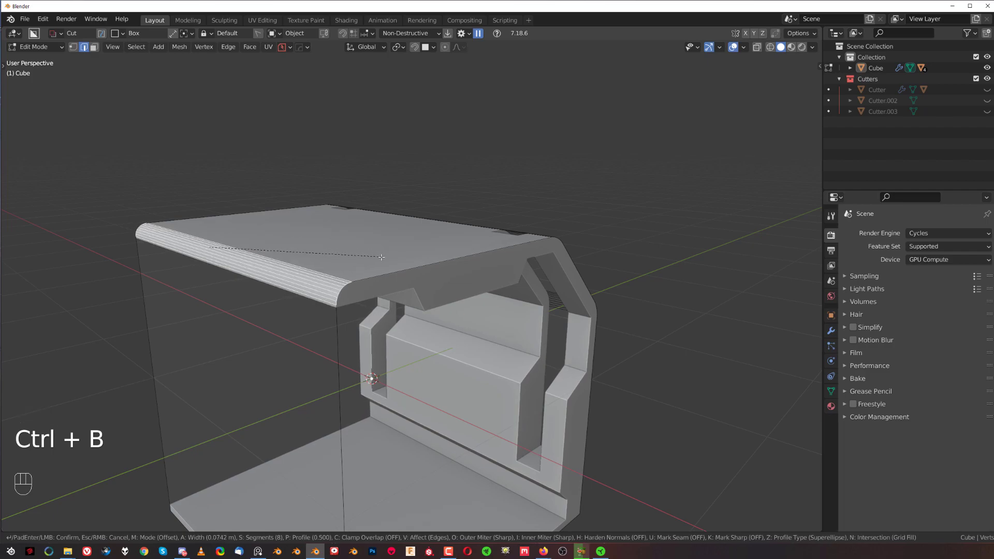
{"action": "right_click", "coordinate": [325, 326]}
{"action": "scroll", "coordinate": [378, 333], "scroll_direction": "down", "scroll_amount": 1}
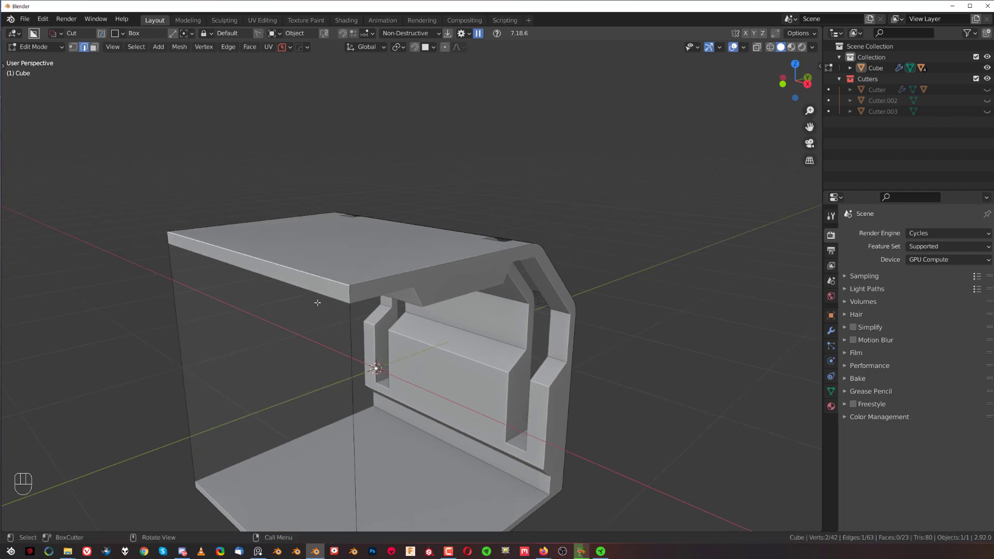
{"action": "key", "text": "Tab"}
Step: Cut a long rounded-end slot through the thick central section of the ceiling with a bevelled Box cutter, working in right orthographic view
{"action": "key", "text": "grave"}
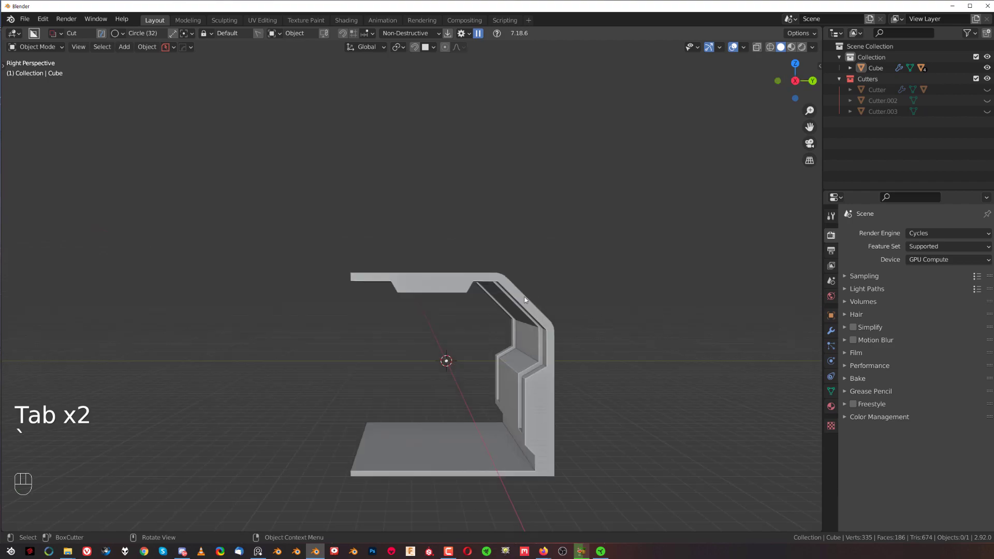
{"action": "key", "text": "KP_5"}
{"action": "middle_click_drag", "start_coordinate": [472, 341], "coordinate": [412, 284], "text": "shift"}
{"action": "scroll", "coordinate": [412, 284], "scroll_direction": "up", "scroll_amount": 3}
{"action": "key", "text": "d"}
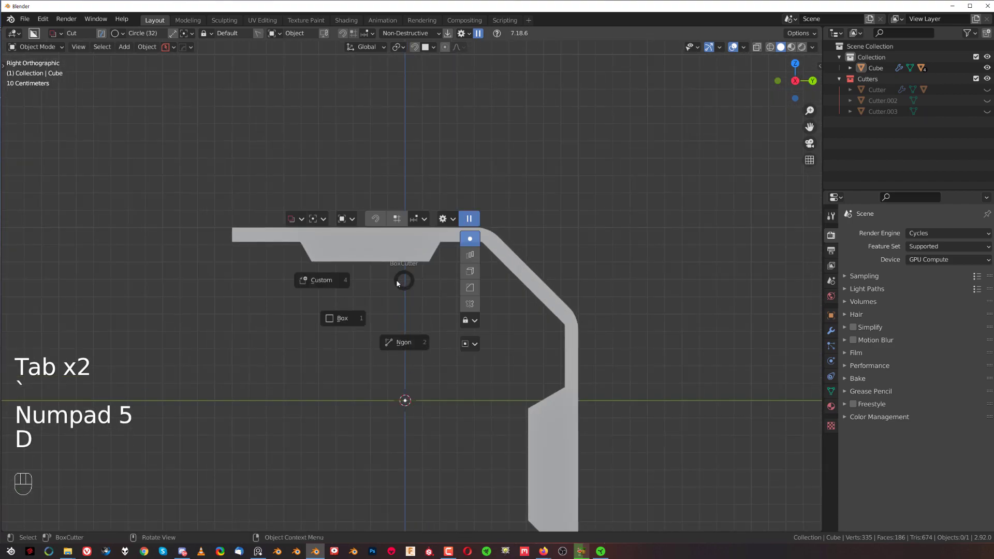
{"action": "left_click", "coordinate": [343, 318]}
{"action": "left_click_drag", "start_coordinate": [319, 237], "coordinate": [395, 254]}
{"action": "right_click", "coordinate": [398, 252]}
{"action": "left_click", "coordinate": [314, 241]}
{"action": "left_click_drag", "start_coordinate": [316, 238], "coordinate": [434, 256]}
{"action": "key", "text": "b"}
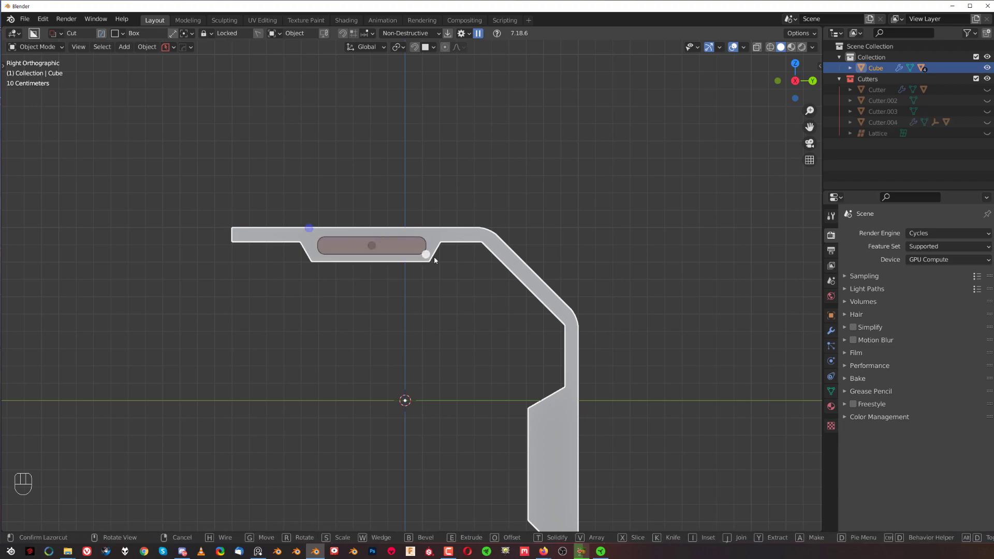
{"action": "left_click", "coordinate": [460, 281]}
{"action": "scroll", "coordinate": [406, 288], "scroll_direction": "up", "scroll_amount": 3}
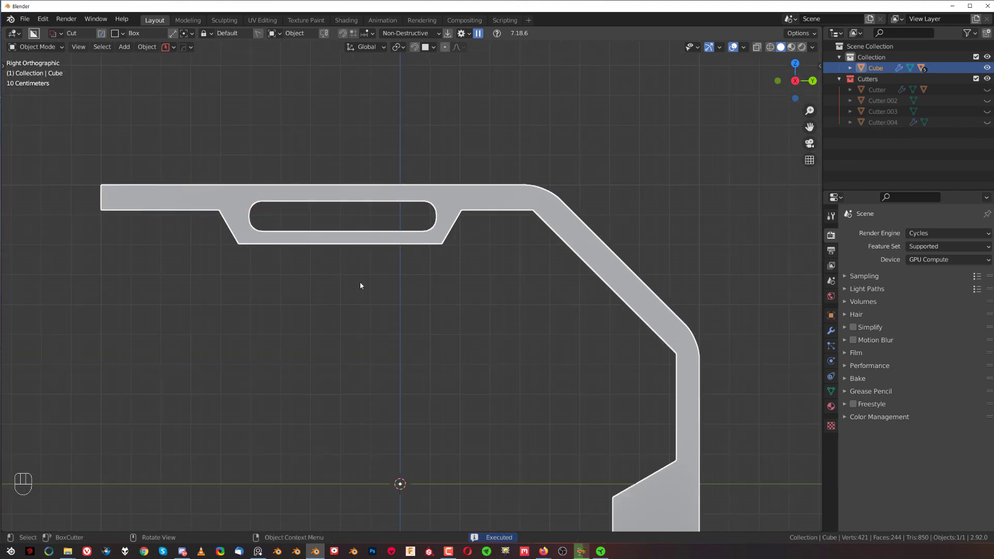
Step: Split the ceiling slot with a slanted bar by subtracting a solidified, rotated Ngon line from the slot's cutter
{"action": "key", "text": "q"}
{"action": "left_click", "coordinate": [350, 282]}
{"action": "scroll", "coordinate": [368, 294], "scroll_direction": "down", "scroll_amount": 2}
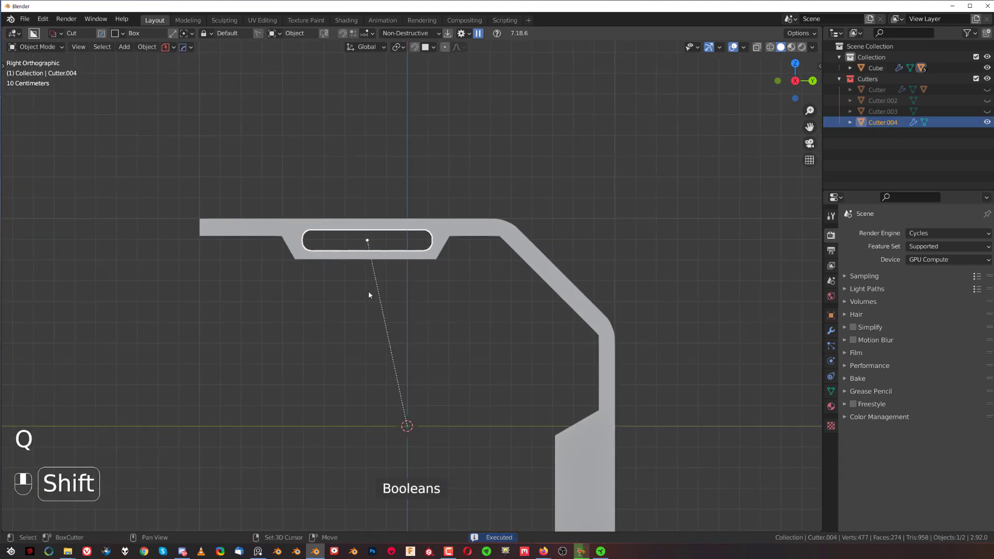
{"action": "key", "text": "d"}
{"action": "left_click", "coordinate": [317, 254]}
{"action": "left_click_drag", "start_coordinate": [311, 169], "coordinate": [371, 319]}
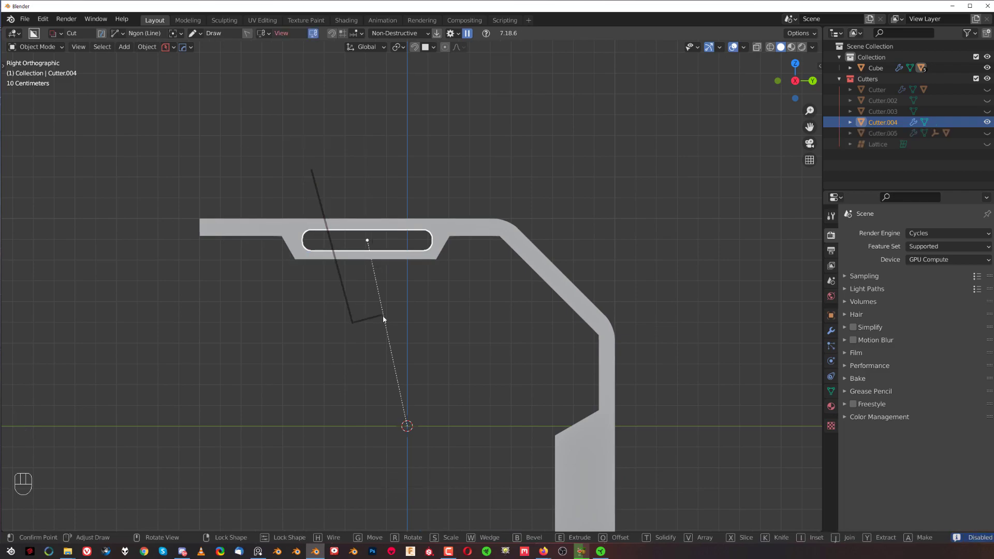
{"action": "key", "text": "t"}
{"action": "key", "text": "Tab"}
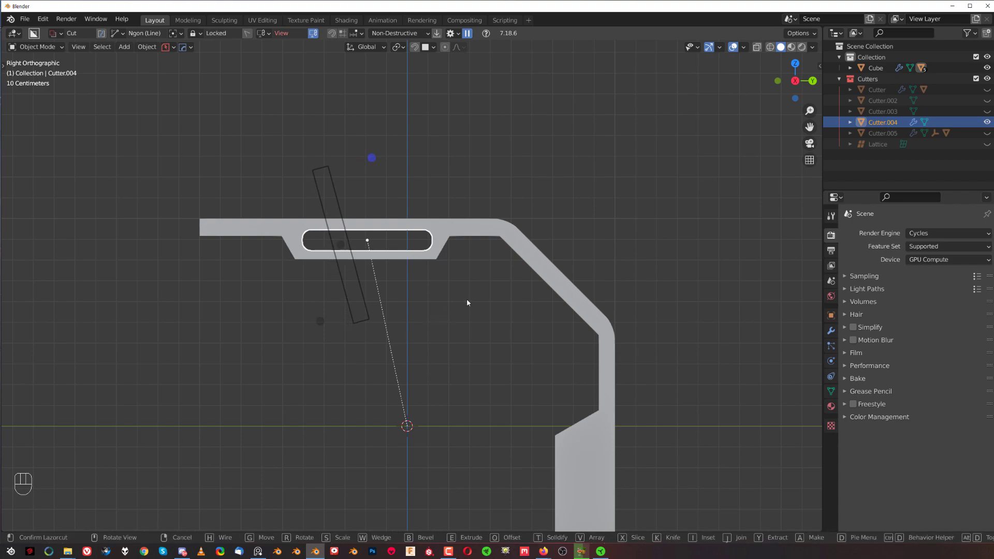
{"action": "key", "text": "r"}
{"action": "left_click", "coordinate": [486, 282]}
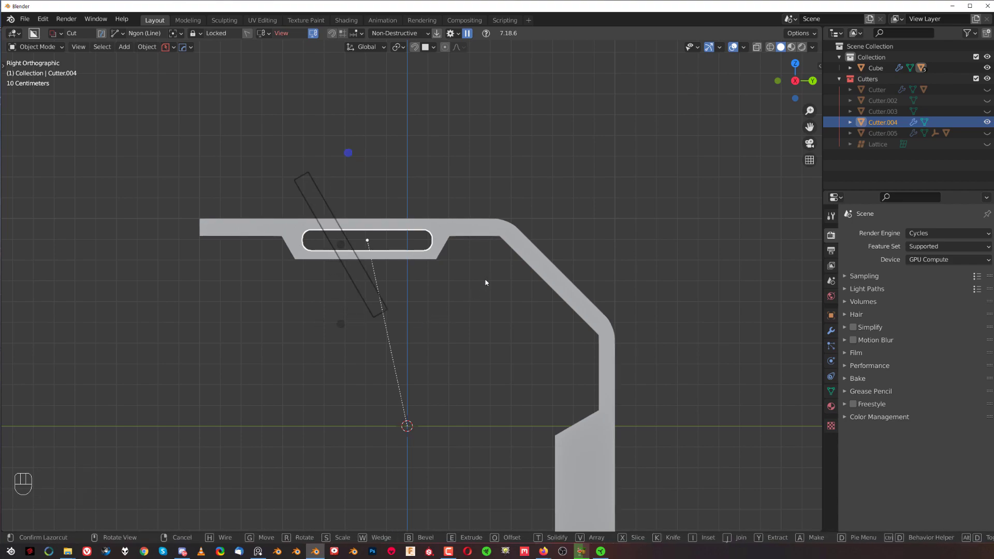
Step: Mirror the slot cutter lengthwise to repeat the slanted bar at the other end, and return to perspective view
{"action": "key", "text": "alt+x"}
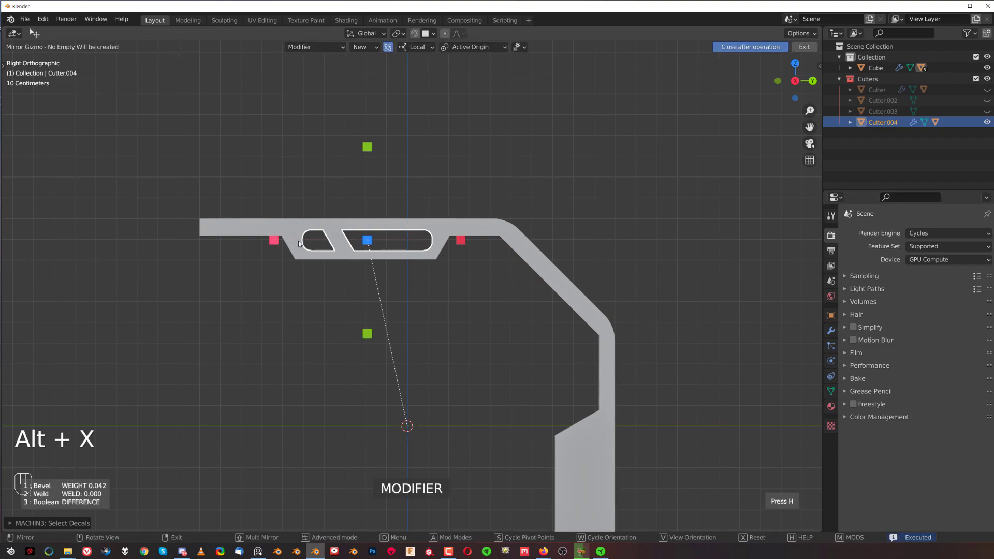
{"action": "left_click", "coordinate": [270, 236]}
{"action": "middle_click_drag", "start_coordinate": [273, 237], "coordinate": [443, 256]}
{"action": "key", "text": "KP_5"}
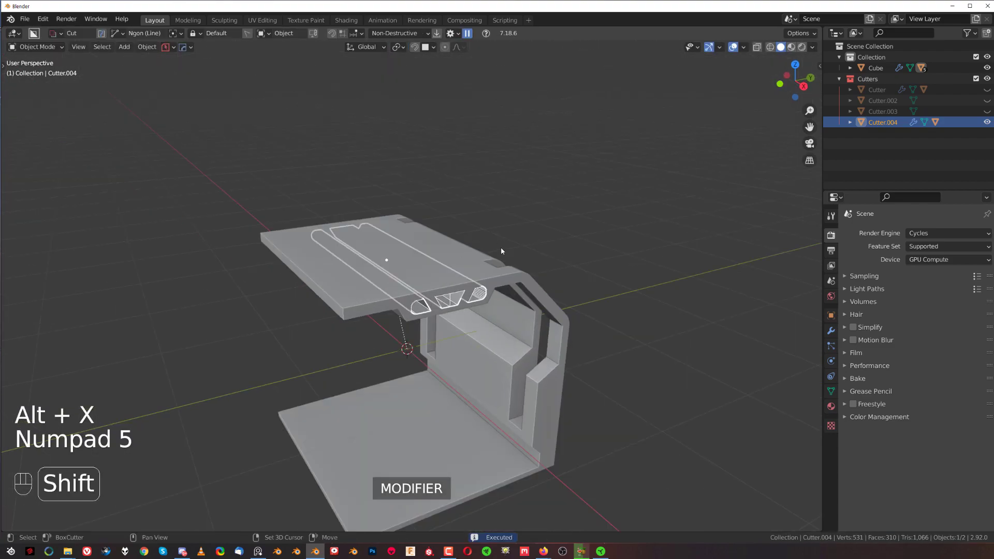
Step: Hide the ceiling cutter, cycle through the shell's boolean cutters and select the box cutter that forms the tall side slots
{"action": "key", "text": "shift+2"}
{"action": "mouse_move", "coordinate": [439, 244]}
{"action": "middle_mouse_down"}
{"action": "mouse_move", "coordinate": [374, 249]}
{"action": "mouse_move", "coordinate": [445, 241]}
{"action": "middle_mouse_up"}
{"action": "key", "text": "q"}
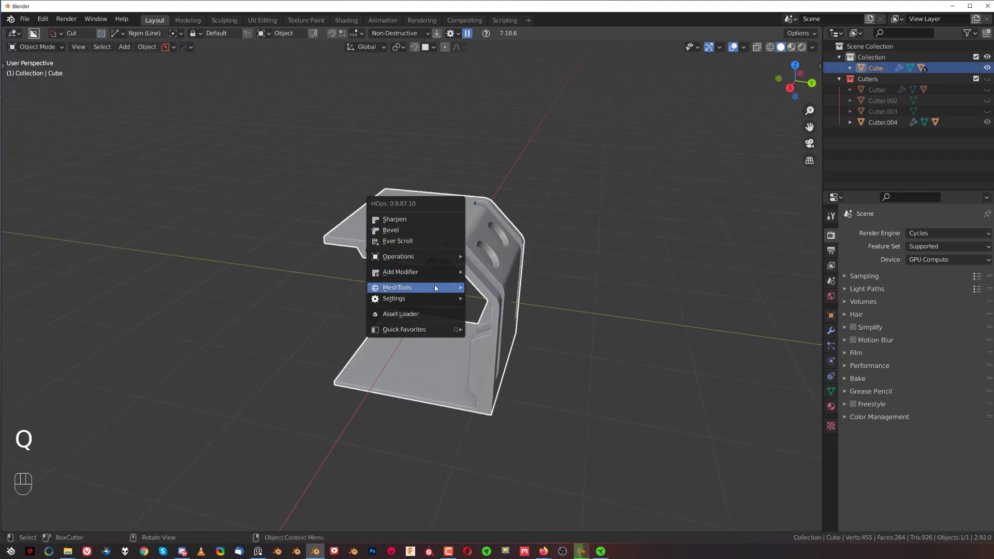
{"action": "left_click", "coordinate": [420, 238]}
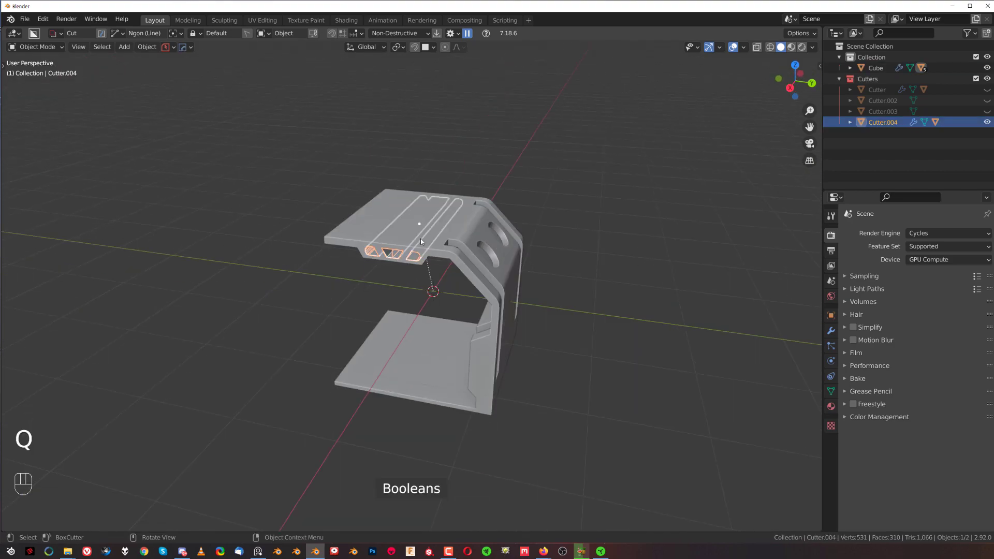
{"action": "left_click", "coordinate": [443, 252]}
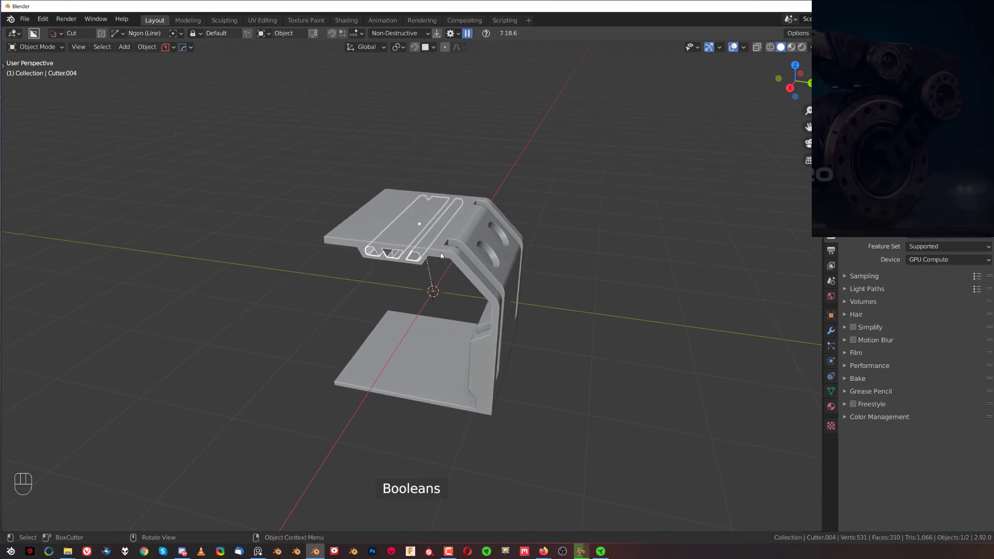
{"action": "key", "text": "q"}
{"action": "left_click", "coordinate": [441, 254]}
{"action": "scroll", "coordinate": [441, 256], "scroll_direction": "up", "scroll_amount": 1}
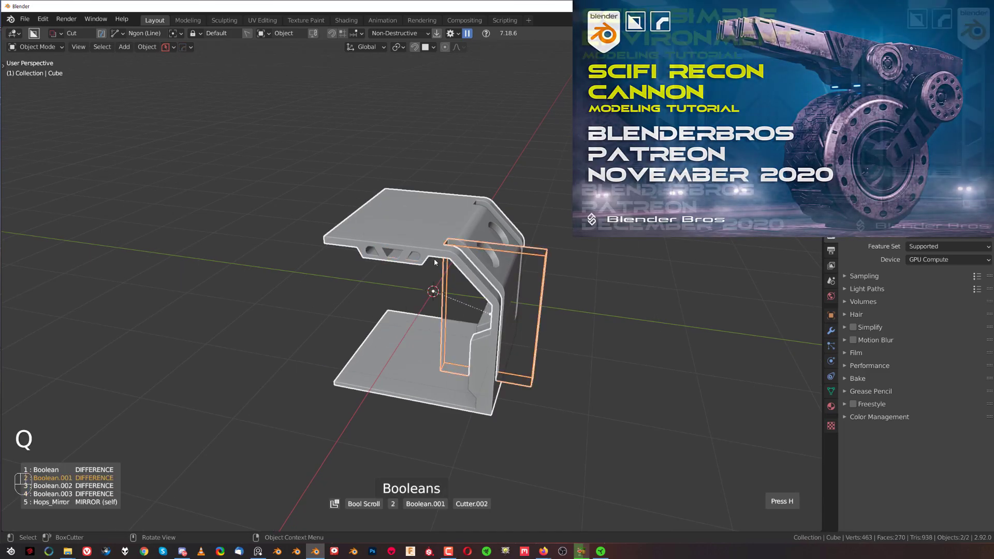
{"action": "left_click", "coordinate": [434, 259]}
{"action": "middle_click_drag", "start_coordinate": [434, 259], "coordinate": [503, 282]}
Step: Enlarge the side-slot cutter slightly along Z and to about twice its depth along Y so it reaches into the ceiling
{"action": "key", "text": "Tab"}
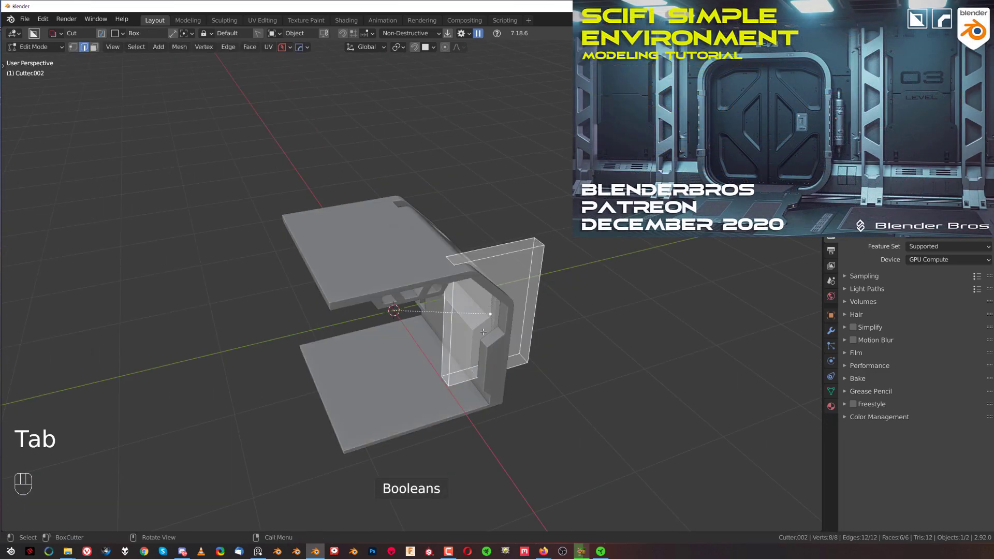
{"action": "middle_click_drag", "start_coordinate": [483, 332], "coordinate": [514, 246]}
{"action": "key", "text": "Tab"}
{"action": "left_click", "coordinate": [512, 188]}
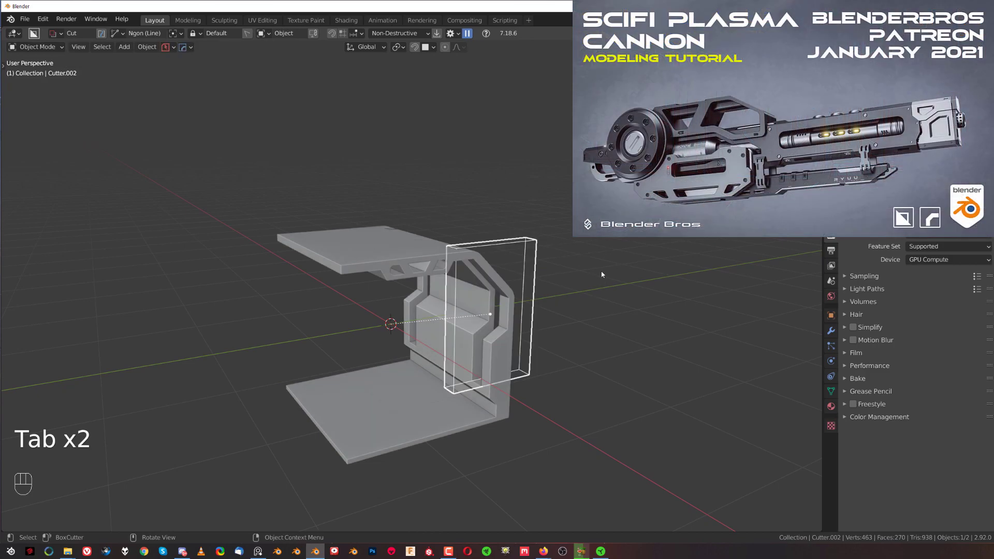
{"action": "key", "text": "s"}
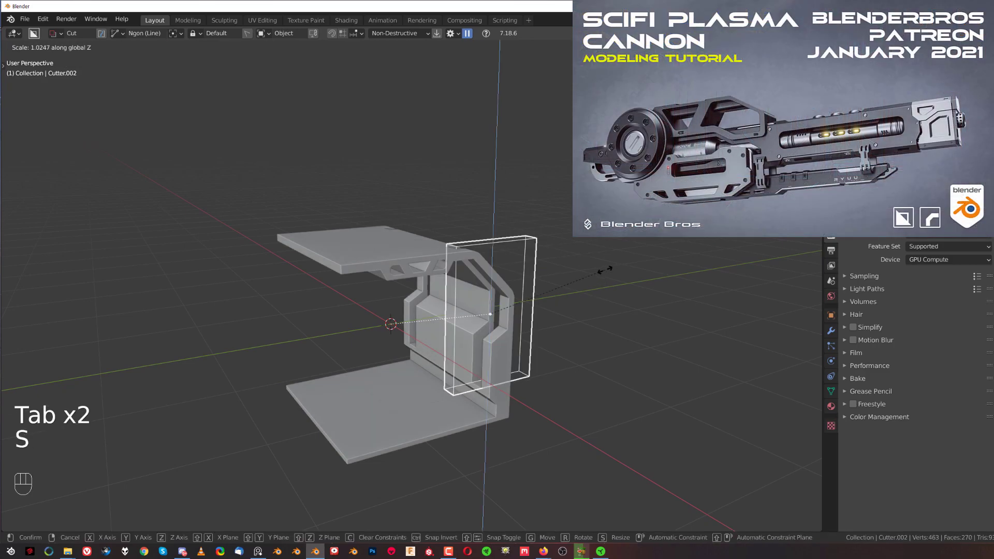
{"action": "left_click", "coordinate": [616, 268]}
{"action": "key", "text": "s"}
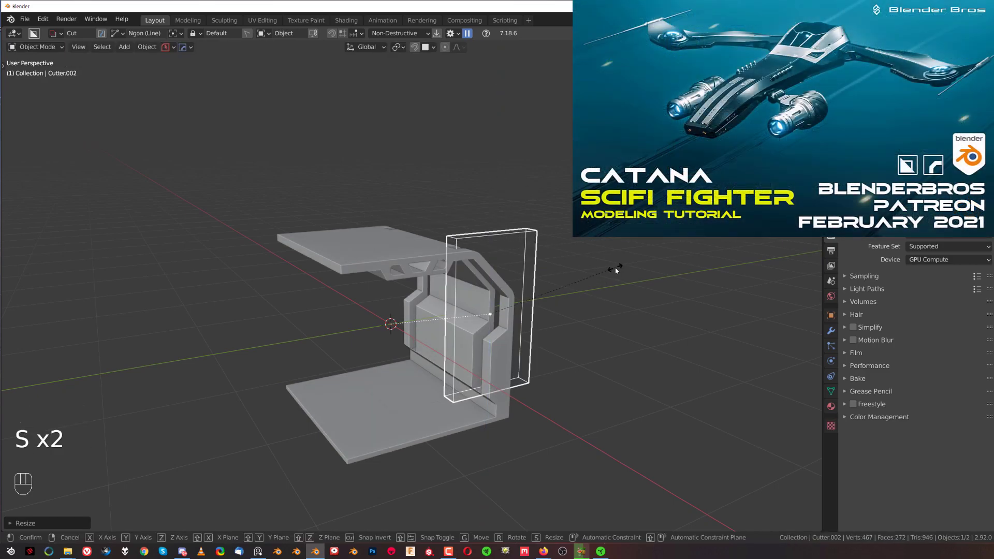
{"action": "middle_click", "coordinate": [615, 268]}
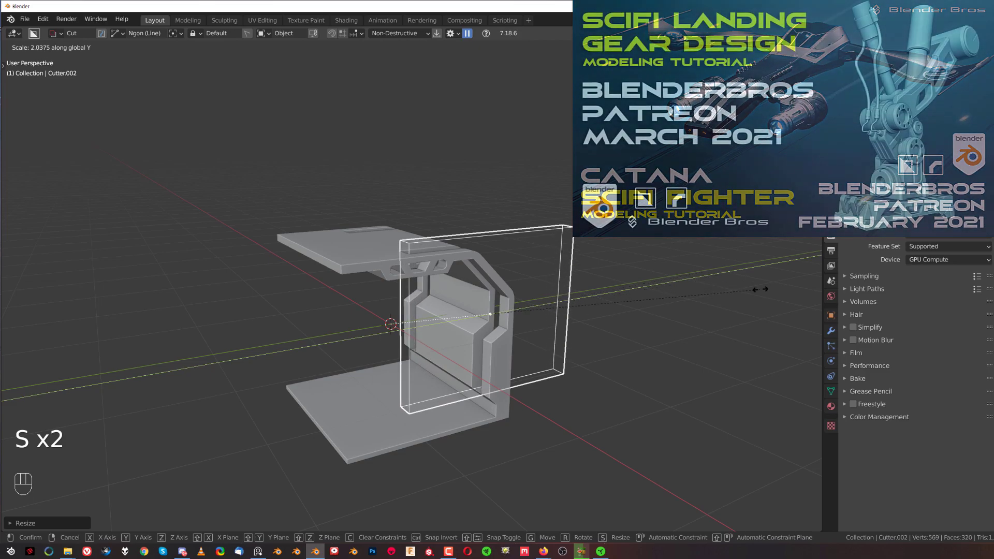
{"action": "left_click", "coordinate": [759, 294]}
Step: Narrow the side-slot cutter along X to about 0.6 of its width
{"action": "middle_click_drag", "start_coordinate": [582, 240], "coordinate": [660, 304]}
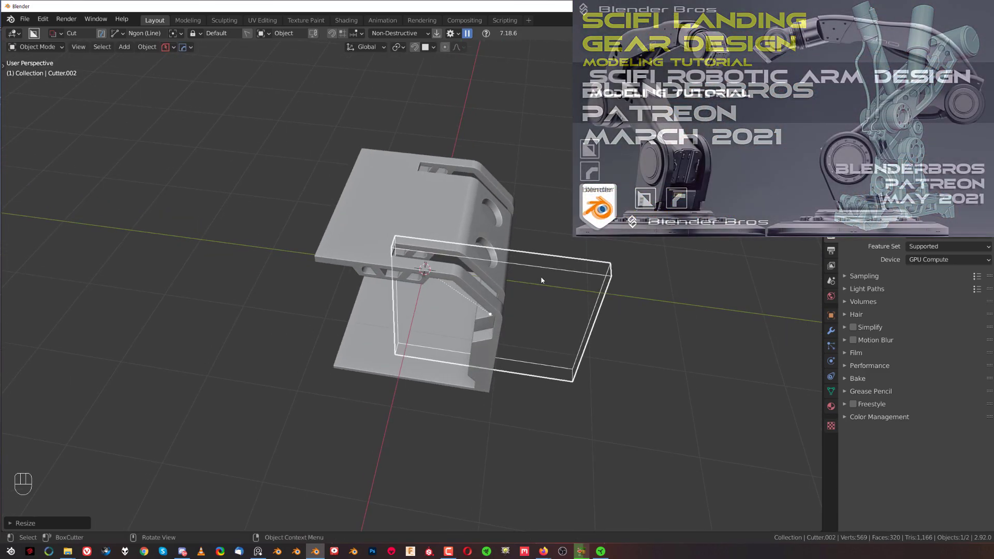
{"action": "key", "text": "s"}
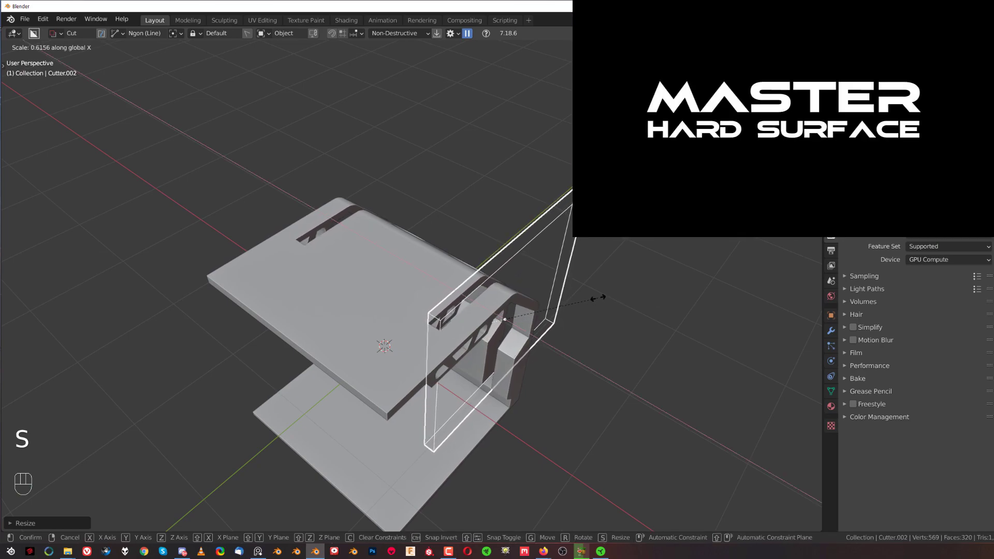
{"action": "left_click", "coordinate": [595, 300]}
{"action": "middle_click_drag", "start_coordinate": [596, 300], "coordinate": [493, 293]}
Step: Move the side-slot cutter about 0.46 m along negative Y, and adjust its position slightly along X
{"action": "key", "text": "g"}
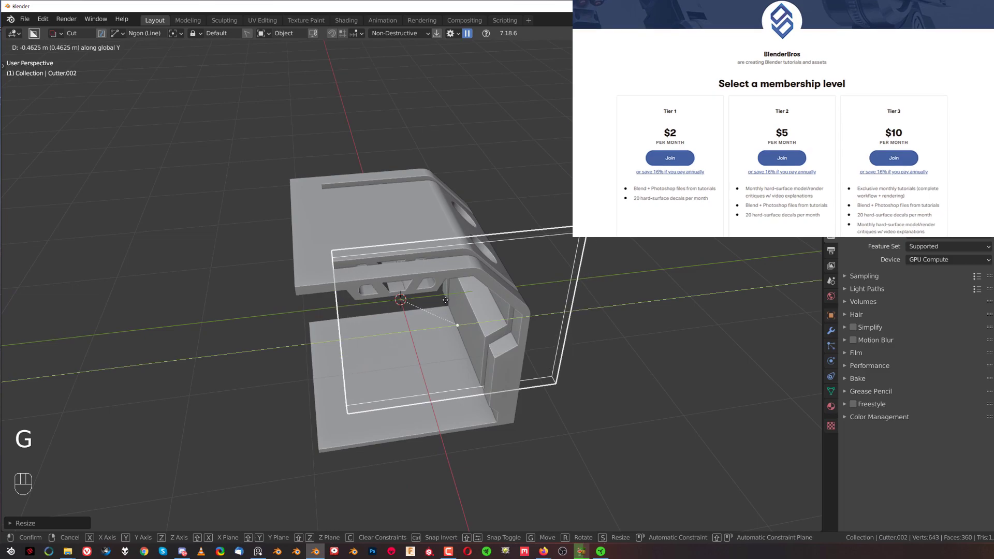
{"action": "left_click", "coordinate": [445, 301]}
{"action": "middle_click_drag", "start_coordinate": [521, 275], "coordinate": [511, 248]}
{"action": "key", "text": "g"}
{"action": "key", "text": "x"}
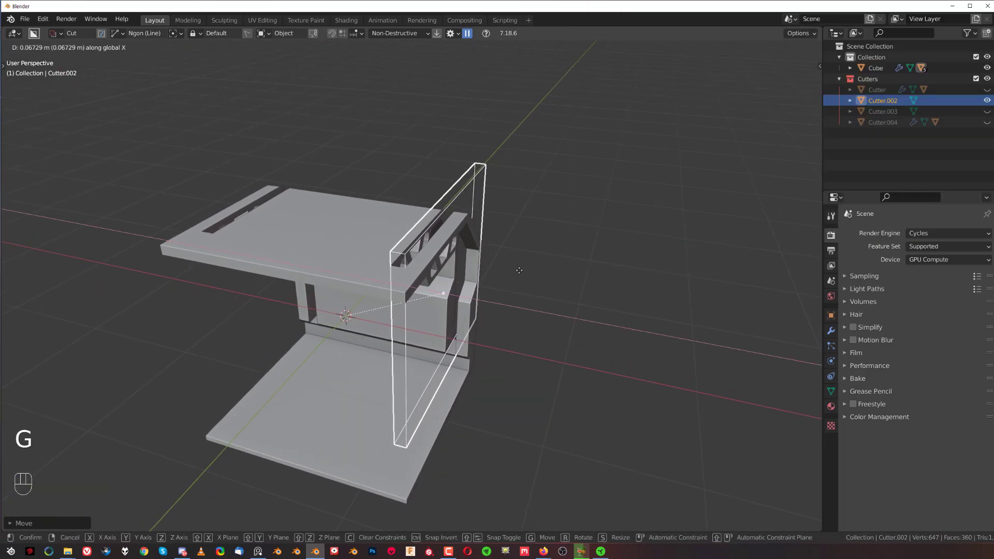
{"action": "left_click", "coordinate": [488, 269]}
{"action": "middle_click_drag", "start_coordinate": [506, 291], "coordinate": [490, 271]}
Step: Hide the slot cutter and examine the resized slots from inside while cycling through the boolean cutters
{"action": "key", "text": "shift+2"}
{"action": "key", "text": "q"}
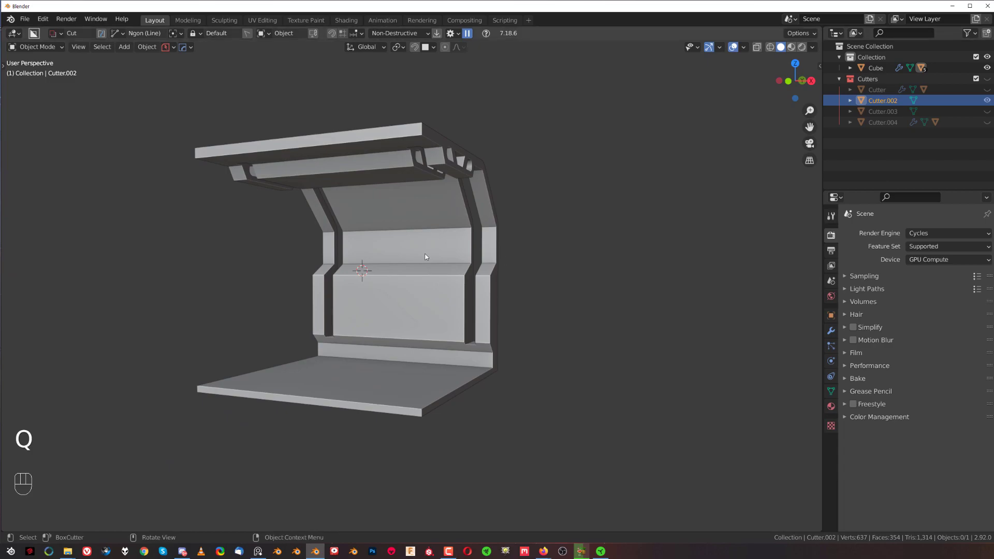
{"action": "left_click", "coordinate": [426, 254]}
{"action": "key", "text": "q"}
{"action": "left_click", "coordinate": [425, 254]}
{"action": "scroll", "coordinate": [425, 254], "scroll_direction": "up", "scroll_amount": 3}
{"action": "middle_click_drag", "start_coordinate": [464, 295], "coordinate": [415, 297], "text": "shift"}
{"action": "scroll", "coordinate": [414, 298], "scroll_direction": "down", "scroll_amount": 1}
{"action": "key", "text": "q"}
{"action": "left_click", "coordinate": [417, 291]}
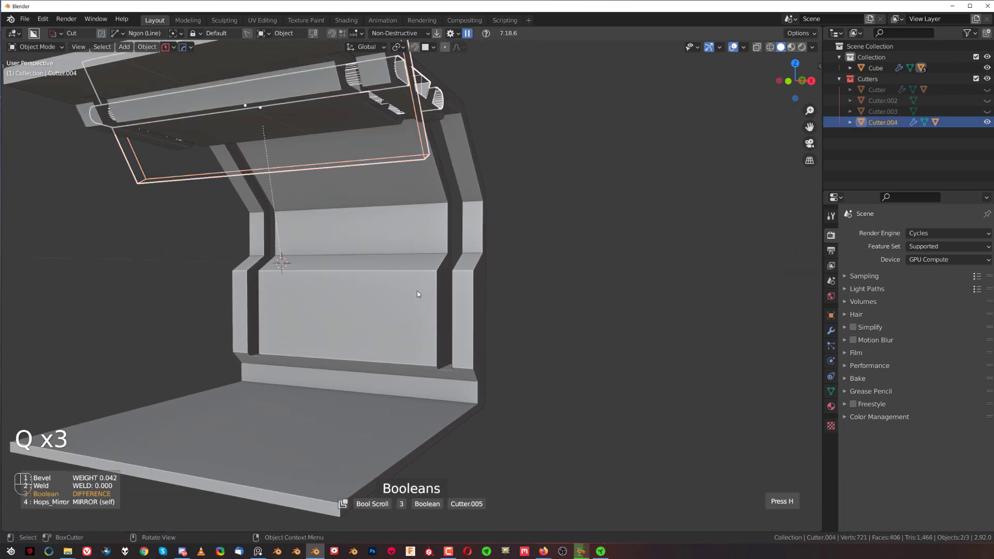
{"action": "left_click", "coordinate": [415, 292]}
{"action": "left_click", "coordinate": [415, 292]}
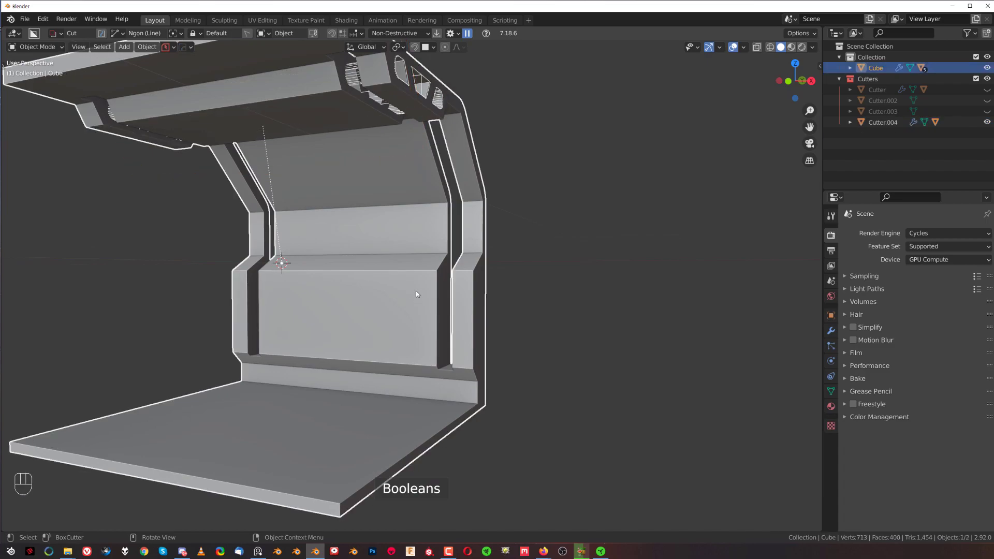
Step: Reselect the side-slot cutter, raise it along Z so the slots end higher on the lower wall panel, and hide it
{"action": "key", "text": "q"}
{"action": "left_click", "coordinate": [415, 293]}
{"action": "scroll", "coordinate": [415, 294], "scroll_direction": "up", "scroll_amount": 2}
{"action": "left_click", "coordinate": [446, 303]}
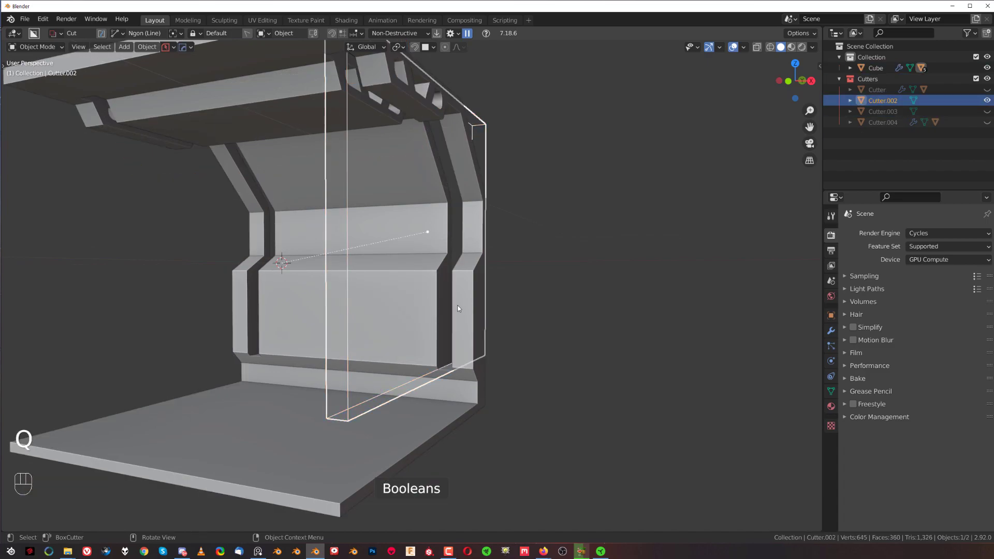
{"action": "key", "text": "g"}
{"action": "middle_click", "coordinate": [458, 305]}
{"action": "left_click", "coordinate": [453, 288]}
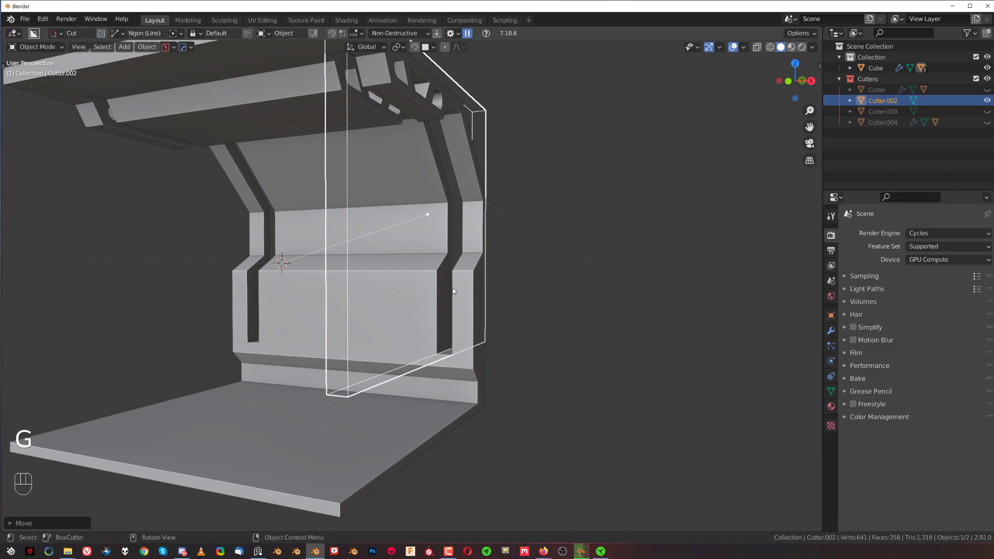
{"action": "scroll", "coordinate": [452, 291], "scroll_direction": "down", "scroll_amount": 3}
{"action": "key", "text": "shift+2"}
{"action": "scroll", "coordinate": [435, 292], "scroll_direction": "up", "scroll_amount": 5}
{"action": "left_click", "coordinate": [440, 327]}
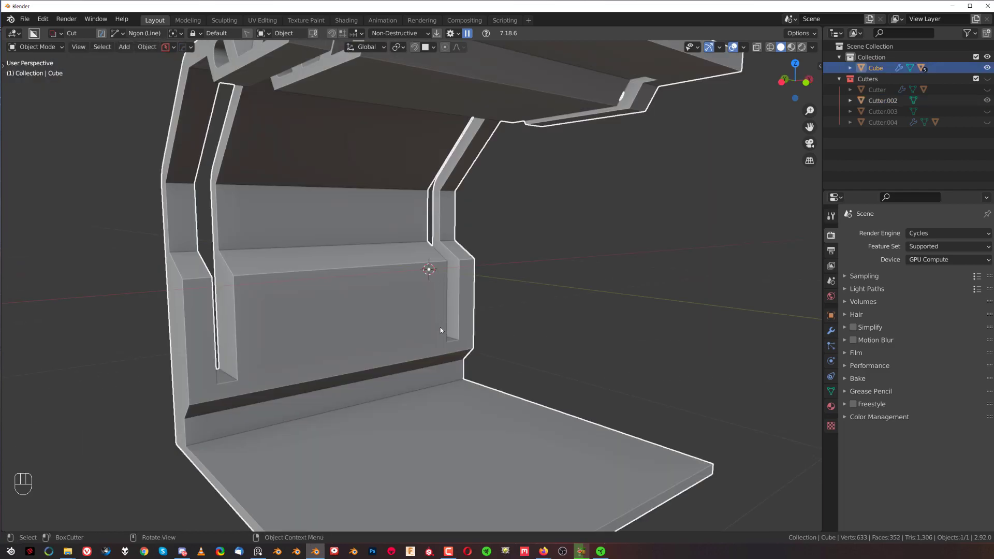
{"action": "mouse_move", "coordinate": [436, 346]}
{"action": "left_mouse_down"}
{"action": "mouse_move", "coordinate": [380, 276]}
{"action": "mouse_move", "coordinate": [386, 285]}
{"action": "left_mouse_up"}
{"action": "right_click", "coordinate": [403, 316]}
Step: Cut a thin groove around the raised lower wall panel between the slots with a solidified, slightly raised Box cutter, keeping the cutter live
{"action": "key", "text": "d"}
{"action": "left_click", "coordinate": [346, 354]}
{"action": "mouse_move", "coordinate": [439, 353]}
{"action": "left_mouse_down"}
{"action": "mouse_move", "coordinate": [413, 317]}
{"action": "mouse_move", "coordinate": [300, 252]}
{"action": "mouse_move", "coordinate": [238, 230]}
{"action": "left_mouse_up"}
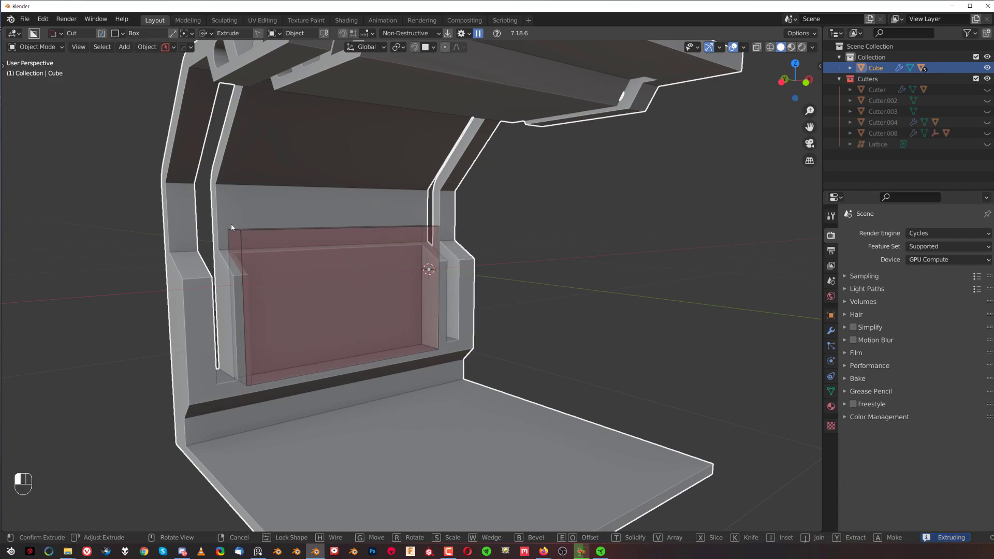
{"action": "key", "text": "t"}
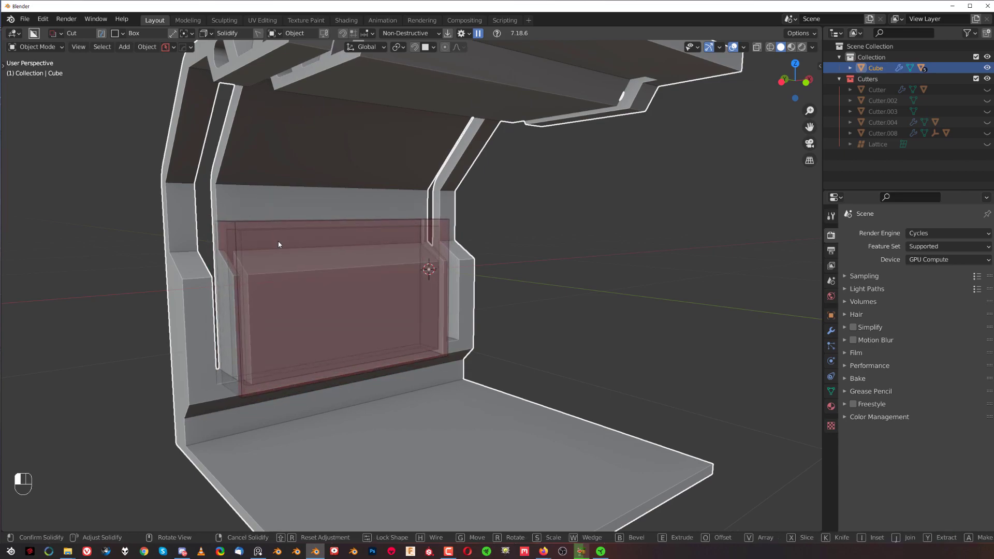
{"action": "left_click", "coordinate": [263, 234]}
{"action": "middle_click_drag", "start_coordinate": [312, 232], "coordinate": [441, 270]}
{"action": "key", "text": "g"}
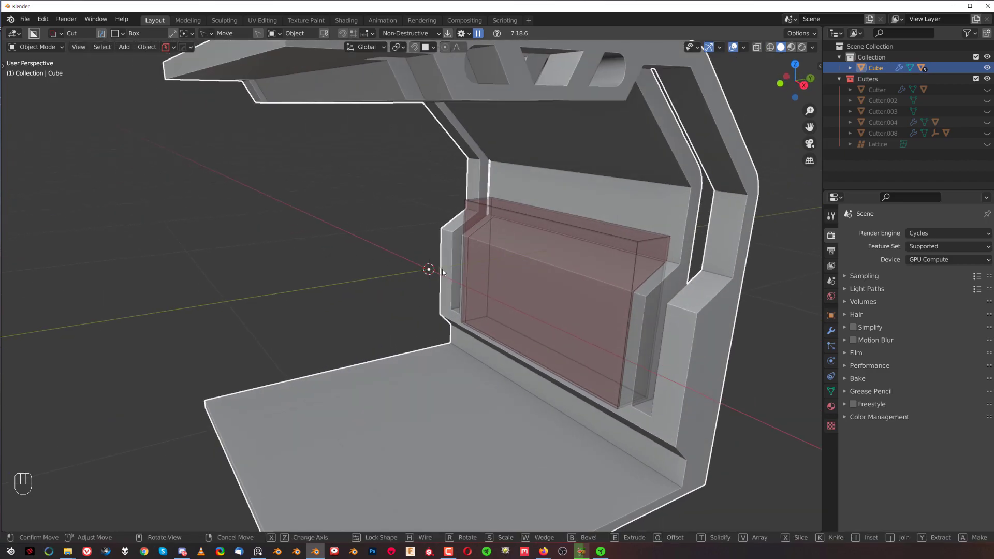
{"action": "left_click", "coordinate": [435, 267]}
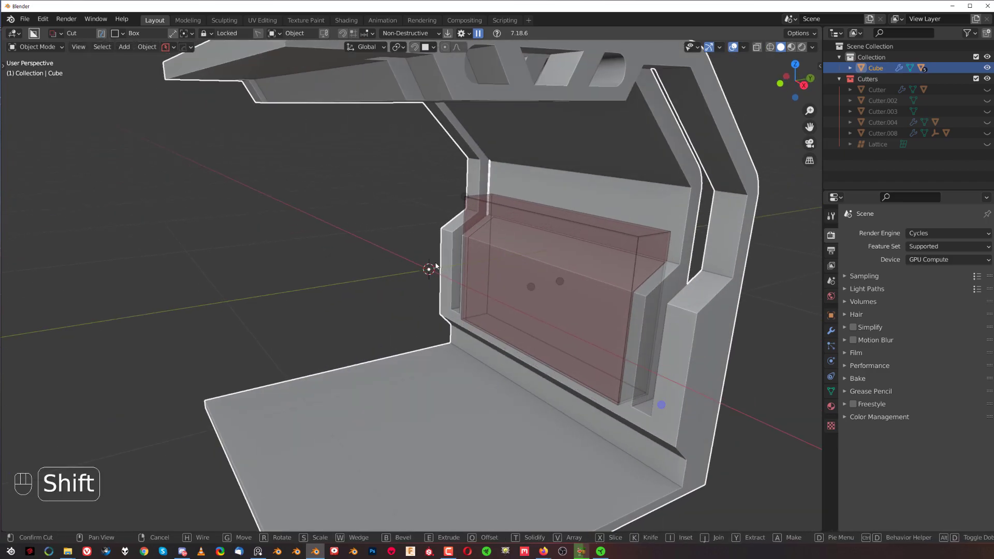
{"action": "left_click", "coordinate": [434, 268], "text": "shift"}
Step: Move the live panel-groove cutter slightly along the Y axis
{"action": "key", "text": "g"}
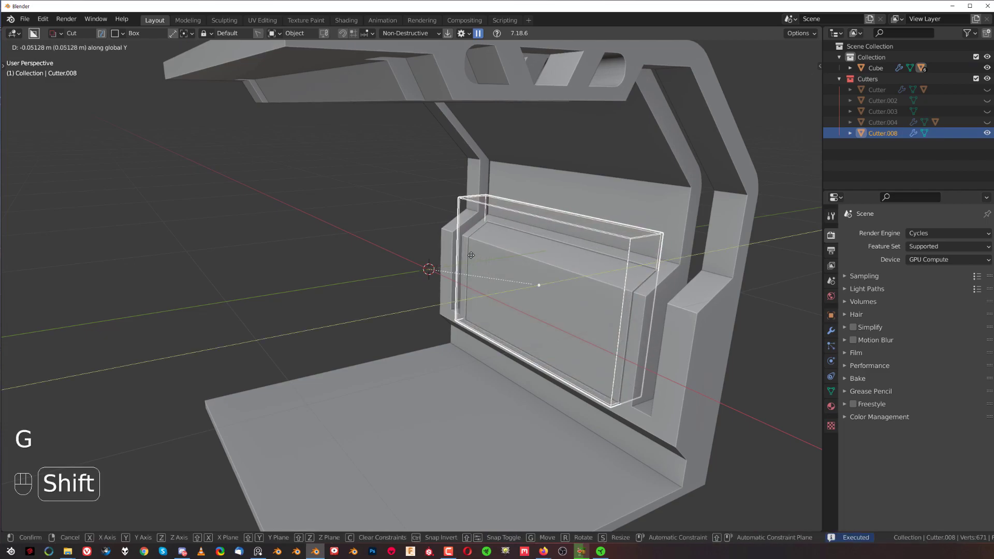
{"action": "left_click", "coordinate": [491, 247]}
{"action": "mouse_move", "coordinate": [481, 258]}
{"action": "middle_mouse_down"}
{"action": "mouse_move", "coordinate": [436, 302]}
{"action": "mouse_move", "coordinate": [527, 290]}
{"action": "mouse_move", "coordinate": [474, 258]}
{"action": "middle_mouse_up"}
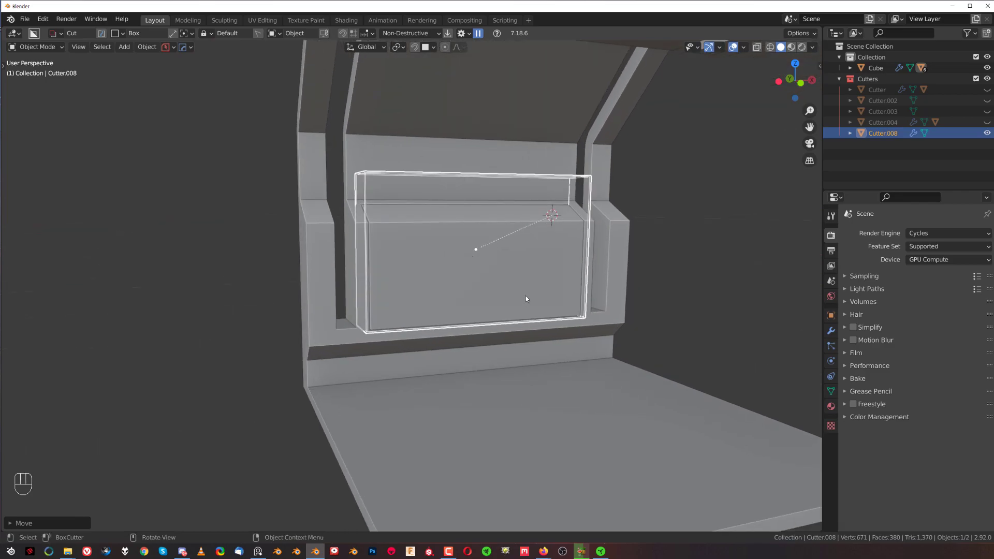
Step: Shorten the live panel-groove cutter along Z and lower it onto the front face of the lower wall panel
{"action": "key", "text": "g"}
{"action": "left_click", "coordinate": [522, 266]}
{"action": "middle_click_drag", "start_coordinate": [521, 266], "coordinate": [548, 268]}
{"action": "key", "text": "s"}
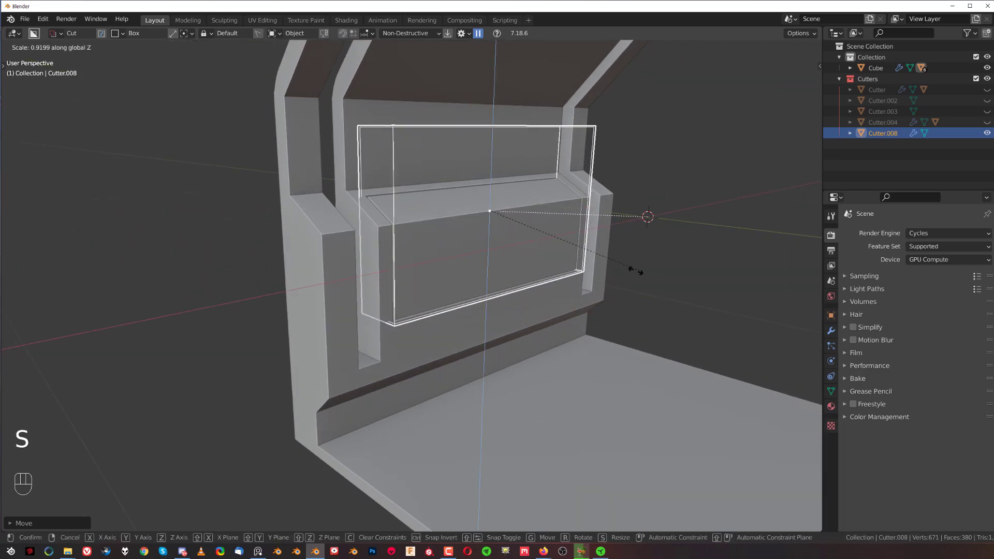
{"action": "left_click", "coordinate": [589, 276]}
{"action": "key", "text": "g"}
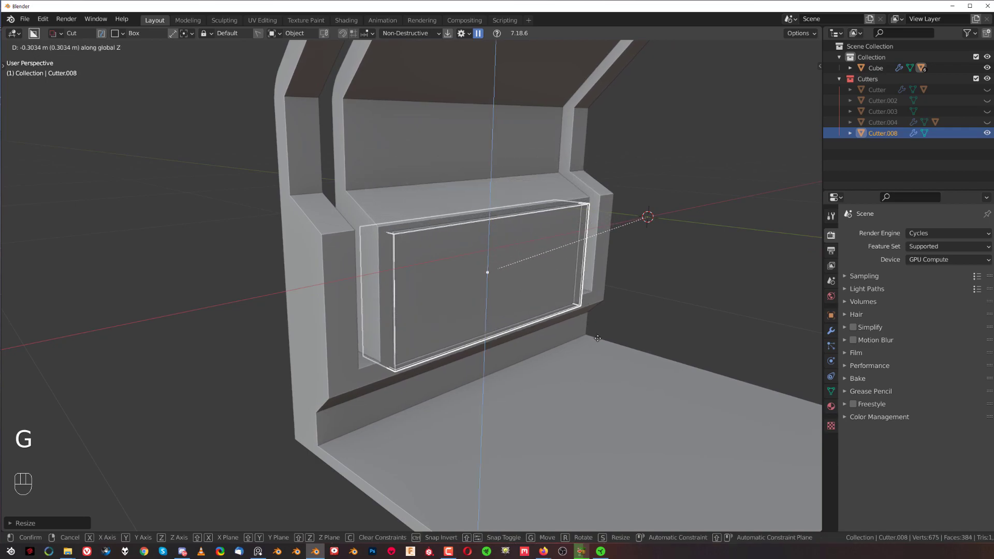
{"action": "left_click", "coordinate": [598, 338]}
{"action": "middle_click_drag", "start_coordinate": [597, 338], "coordinate": [444, 274]}
Step: Select the corridor body and apply its boolean modifiers with Csharp
{"action": "key", "text": "shift+2"}
{"action": "key", "text": "q"}
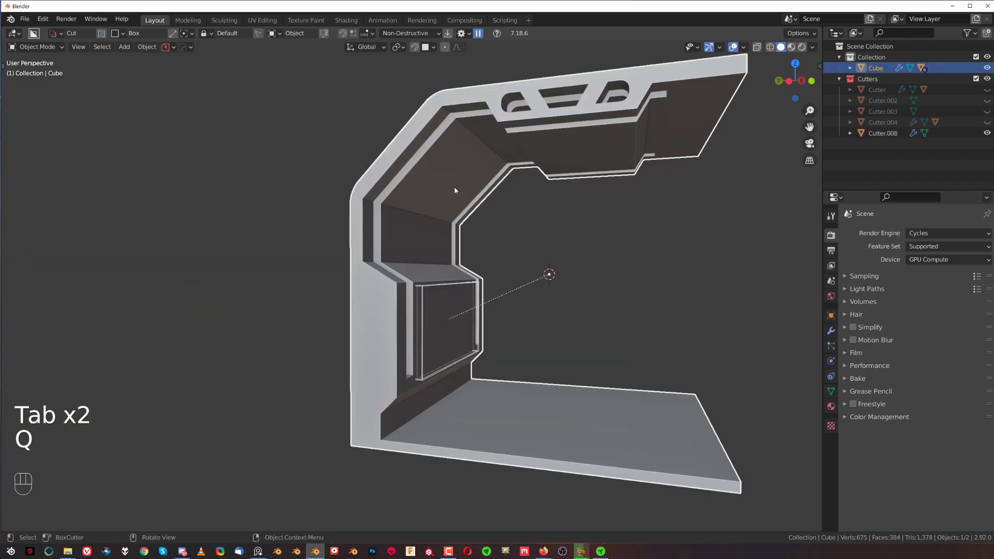
{"action": "key", "text": "q"}
{"action": "left_click", "coordinate": [455, 187], "text": "ctrl"}
{"action": "middle_click_drag", "start_coordinate": [455, 187], "coordinate": [516, 173]}
Step: Round the inner horizontal edges where the upper wall, slanted section and ceiling meet with a multi-segment bevel
{"action": "key", "text": "Tab"}
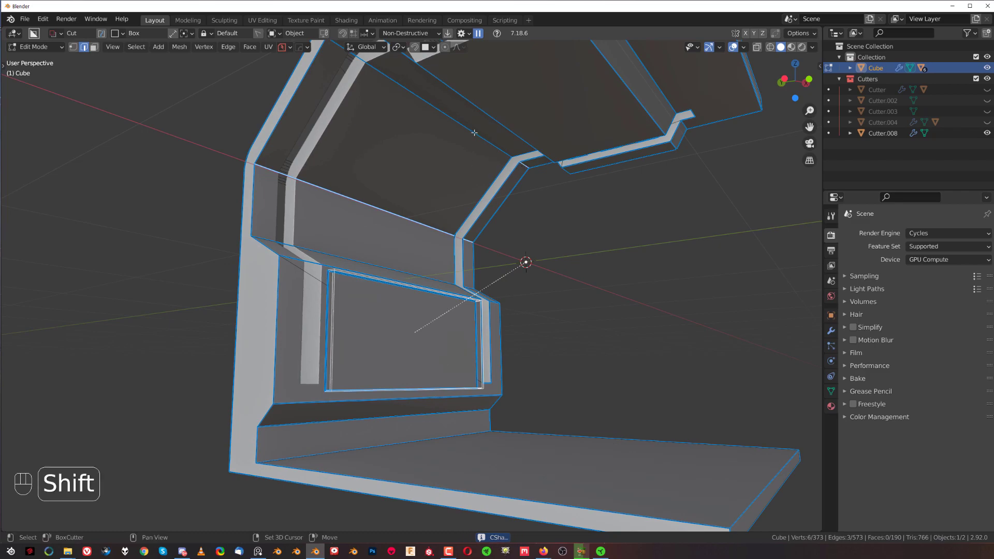
{"action": "key", "text": "ctrl+b"}
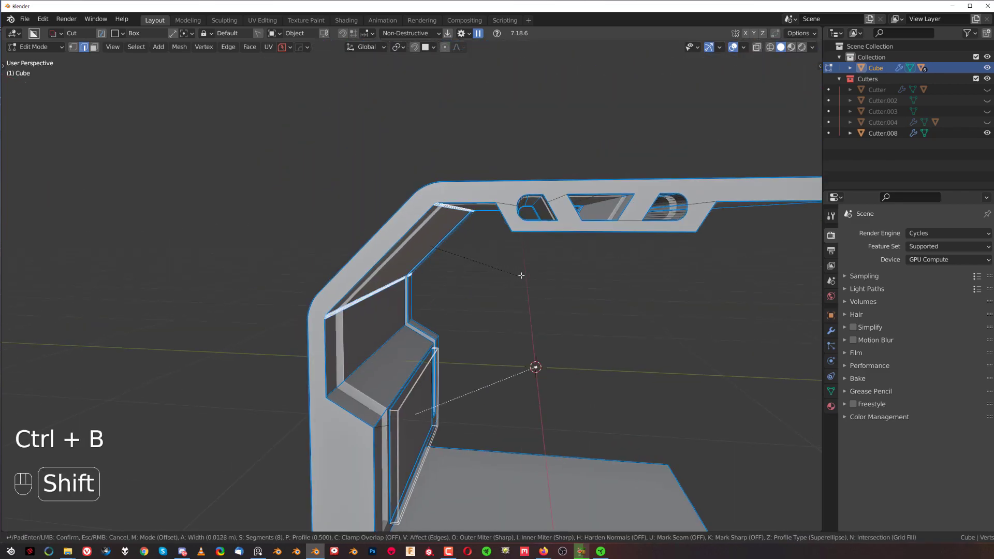
{"action": "left_click", "coordinate": [591, 311]}
{"action": "key", "text": "Tab"}
Step: Bevel the long outer edges at the free end of the ceiling slab
{"action": "scroll", "coordinate": [566, 266], "scroll_direction": "down", "scroll_amount": 4}
{"action": "middle_click_drag", "start_coordinate": [565, 266], "coordinate": [595, 242]}
{"action": "key", "text": "Tab"}
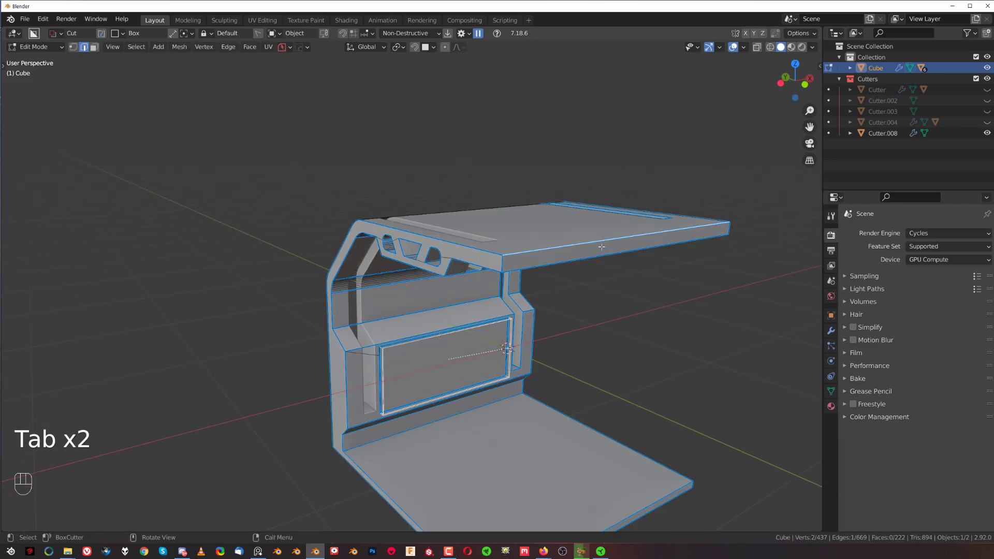
{"action": "key", "text": "ctrl+b"}
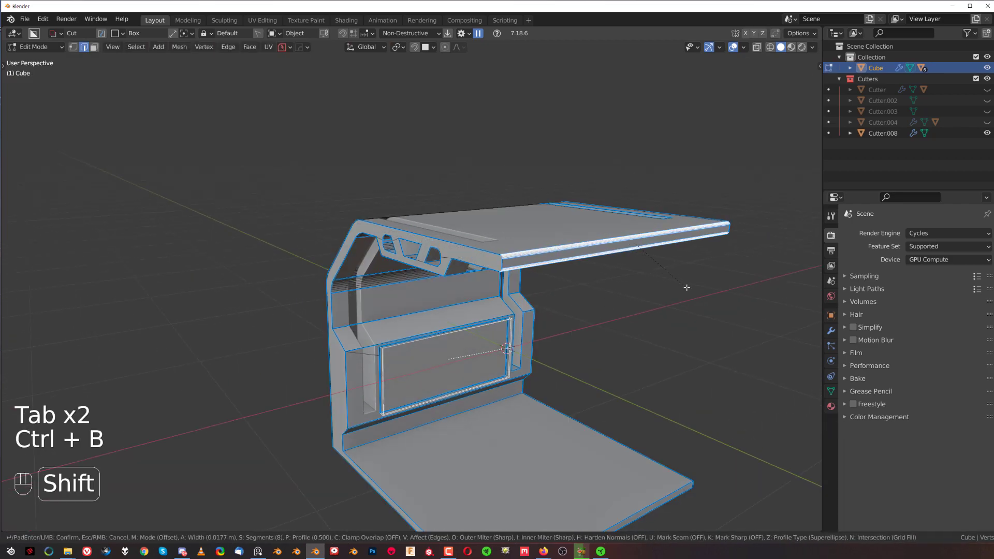
{"action": "left_click", "coordinate": [703, 297]}
{"action": "key", "text": "Tab"}
Step: Draw a solidified Box cutter with rounded corners over the floor, extending past its free edge, for a thin panel groove
{"action": "scroll", "coordinate": [652, 282], "scroll_direction": "down", "scroll_amount": 3}
{"action": "middle_click_drag", "start_coordinate": [621, 264], "coordinate": [446, 243]}
{"action": "scroll", "coordinate": [445, 244], "scroll_direction": "up", "scroll_amount": 2}
{"action": "middle_click_drag", "start_coordinate": [540, 278], "coordinate": [470, 229], "text": "shift"}
{"action": "scroll", "coordinate": [470, 229], "scroll_direction": "up", "scroll_amount": 2}
{"action": "scroll", "coordinate": [470, 229], "scroll_direction": "down", "scroll_amount": 2}
{"action": "middle_click_drag", "start_coordinate": [461, 289], "coordinate": [452, 223], "text": "shift"}
{"action": "scroll", "coordinate": [430, 281], "scroll_direction": "up", "scroll_amount": 3}
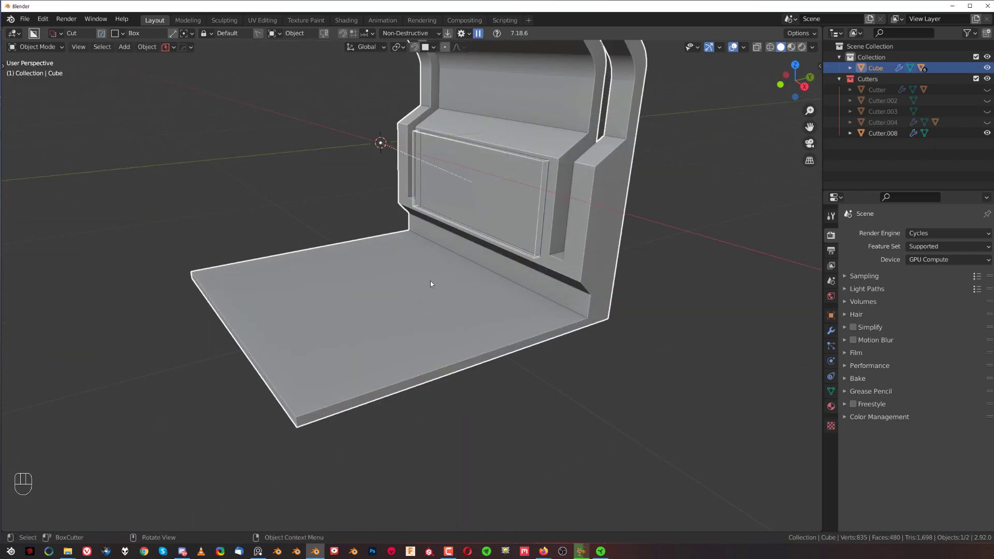
{"action": "middle_click_drag", "start_coordinate": [357, 243], "coordinate": [421, 295]}
{"action": "mouse_move", "coordinate": [312, 205]}
{"action": "left_mouse_down"}
{"action": "mouse_move", "coordinate": [263, 384]}
{"action": "mouse_move", "coordinate": [453, 500]}
{"action": "left_mouse_up"}
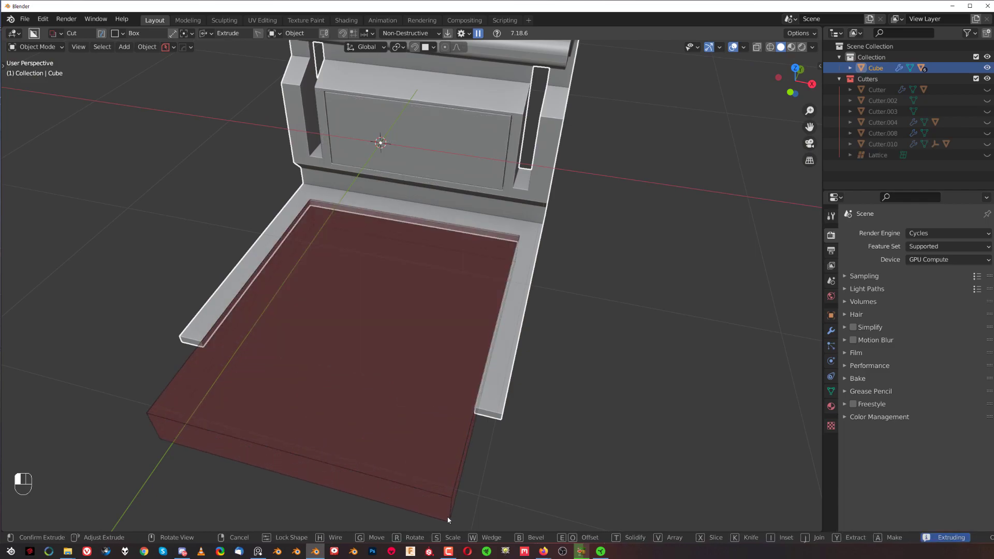
{"action": "key", "text": "t"}
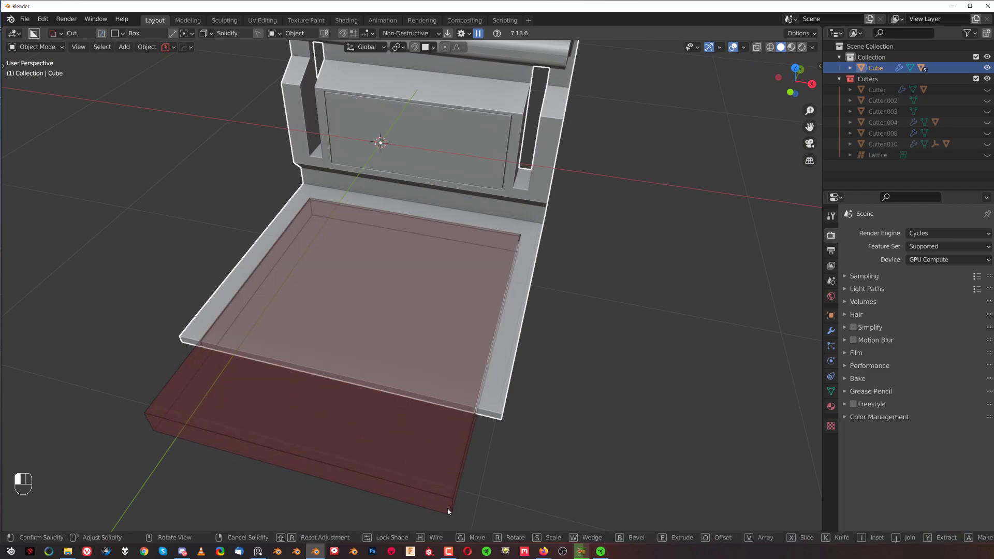
{"action": "key", "text": "b"}
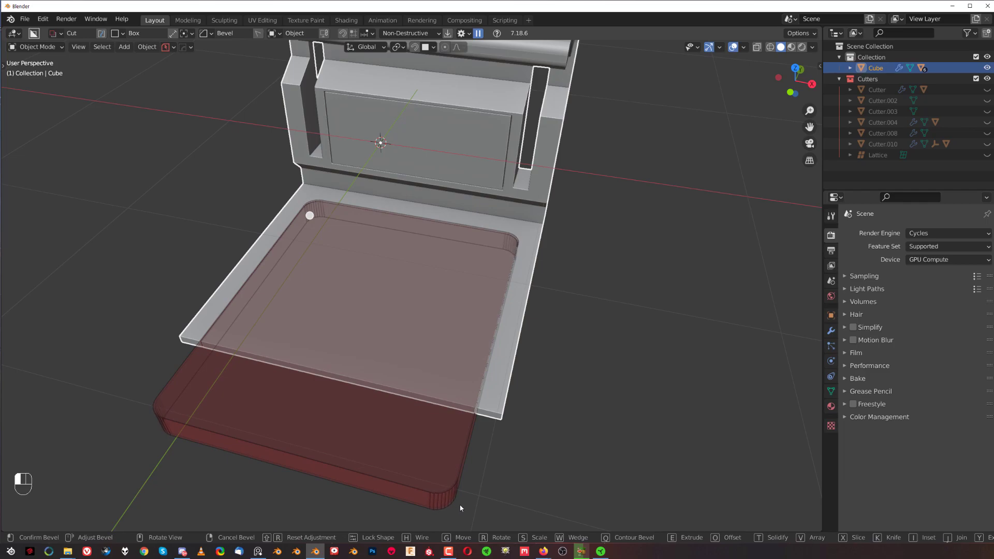
{"action": "left_click", "coordinate": [460, 509]}
Step: Confirm the floor groove cut with its cutter kept live and adjust the cutter's height along Z
{"action": "scroll", "coordinate": [514, 363], "scroll_direction": "down", "scroll_amount": 3}
{"action": "middle_click_drag", "start_coordinate": [514, 363], "coordinate": [554, 261]}
{"action": "scroll", "coordinate": [440, 303], "scroll_direction": "up", "scroll_amount": 1}
{"action": "left_click", "coordinate": [440, 303], "text": "shift"}
{"action": "key", "text": "g"}
{"action": "key", "text": "z"}
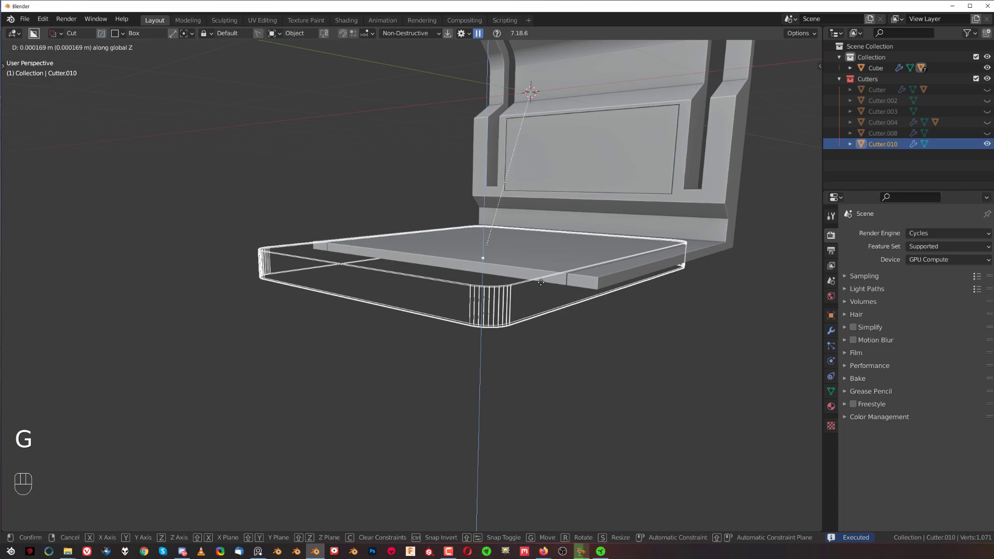
{"action": "left_click", "coordinate": [564, 278]}
{"action": "middle_click_drag", "start_coordinate": [563, 275], "coordinate": [444, 301]}
Step: Reselect the corridor body and cut narrow round-ended slots through the floor near its free corners with a bevelled Box cutter
{"action": "key", "text": "shift+2"}
{"action": "scroll", "coordinate": [444, 301], "scroll_direction": "up", "scroll_amount": 2}
{"action": "mouse_move", "coordinate": [445, 271]}
{"action": "left_mouse_down"}
{"action": "mouse_move", "coordinate": [477, 323]}
{"action": "mouse_move", "coordinate": [484, 315]}
{"action": "left_mouse_up"}
{"action": "right_click", "coordinate": [484, 315]}
{"action": "left_click", "coordinate": [484, 315]}
{"action": "left_click_drag", "start_coordinate": [436, 271], "coordinate": [463, 320]}
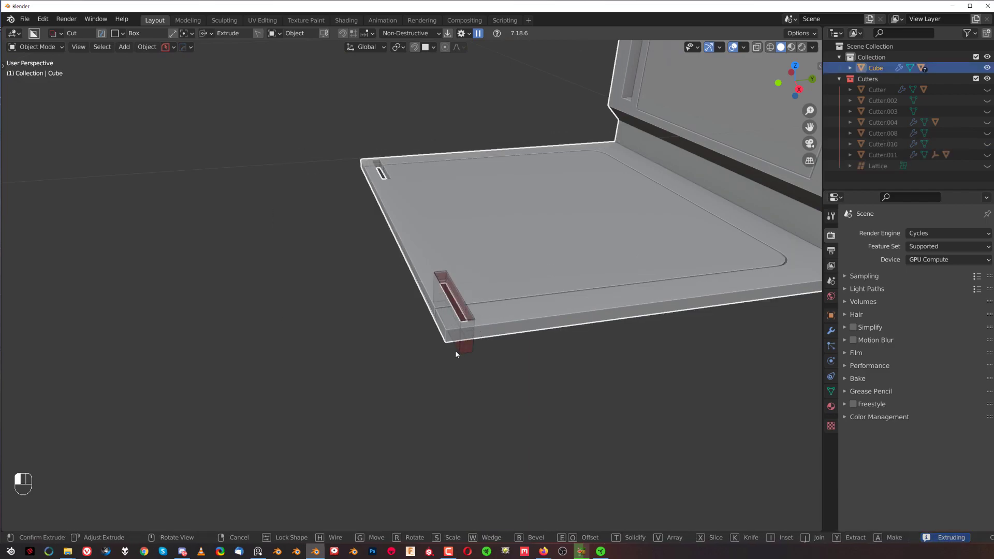
{"action": "key", "text": "b"}
{"action": "left_click", "coordinate": [468, 353]}
{"action": "middle_click_drag", "start_coordinate": [509, 314], "coordinate": [407, 300], "text": "shift"}
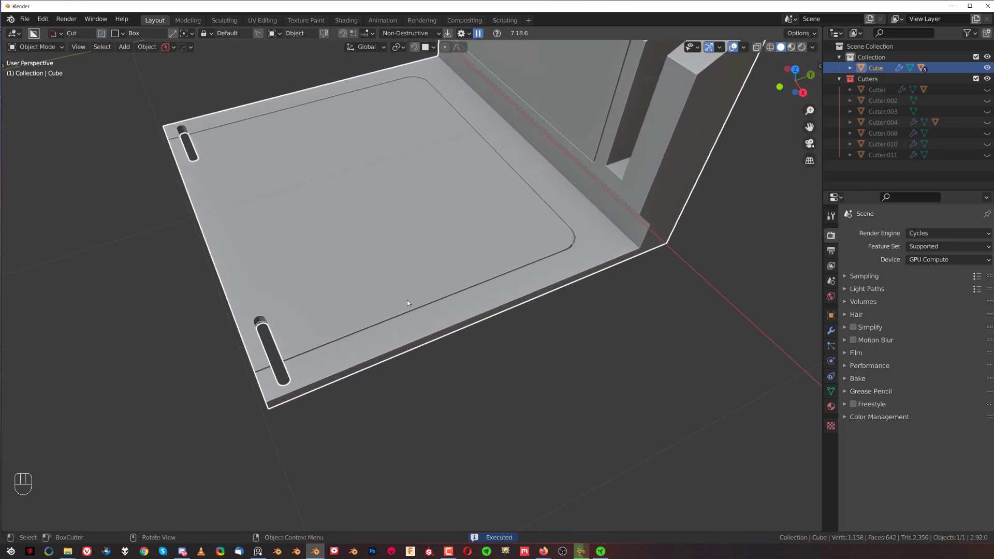
Step: Apply the body's boolean modifiers with Csharp and separate the linked geometry of the grooved floor panel into its own object
{"action": "key", "text": "q"}
{"action": "left_click", "coordinate": [460, 260], "text": "ctrl"}
{"action": "middle_click_drag", "start_coordinate": [485, 273], "coordinate": [485, 248]}
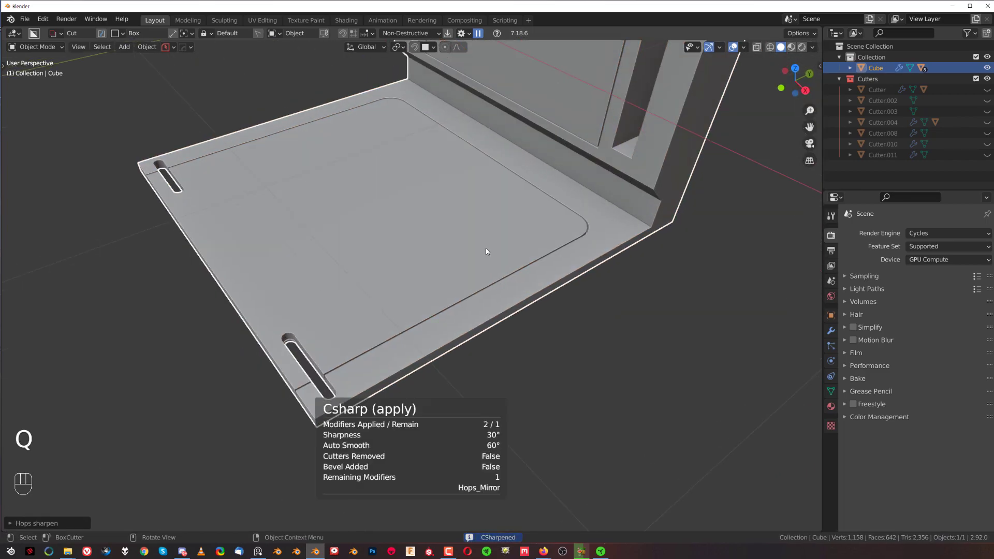
{"action": "key", "text": "Tab"}
{"action": "left_click", "coordinate": [544, 252]}
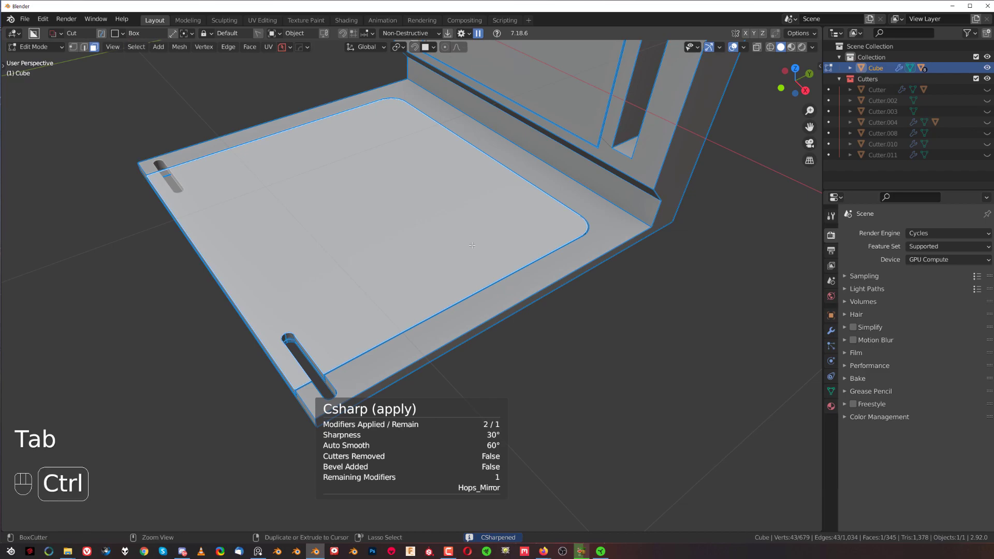
{"action": "key", "text": "ctrl+l"}
{"action": "key", "text": "p"}
{"action": "left_click", "coordinate": [472, 245]}
{"action": "key", "text": "Tab"}
Step: Select the separated floor panel and cut a thin slot into its long side edge with a Box cutter
{"action": "middle_click_drag", "start_coordinate": [455, 167], "coordinate": [524, 263]}
{"action": "scroll", "coordinate": [573, 304], "scroll_direction": "down", "scroll_amount": 2}
{"action": "middle_click_drag", "start_coordinate": [573, 304], "coordinate": [471, 329]}
{"action": "left_click", "coordinate": [388, 280]}
{"action": "scroll", "coordinate": [370, 291], "scroll_direction": "down", "scroll_amount": 2}
{"action": "scroll", "coordinate": [472, 327], "scroll_direction": "up", "scroll_amount": 1}
{"action": "middle_click_drag", "start_coordinate": [467, 276], "coordinate": [426, 279], "text": "shift"}
{"action": "scroll", "coordinate": [428, 306], "scroll_direction": "up", "scroll_amount": 1}
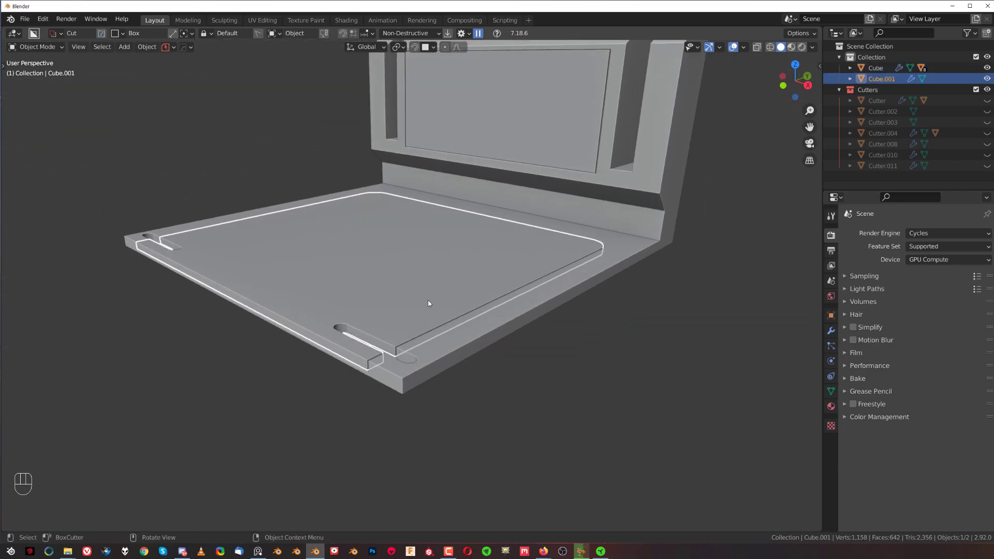
{"action": "mouse_move", "coordinate": [439, 318]}
{"action": "middle_mouse_down"}
{"action": "mouse_move", "coordinate": [480, 338]}
{"action": "mouse_move", "coordinate": [449, 325]}
{"action": "middle_mouse_up"}
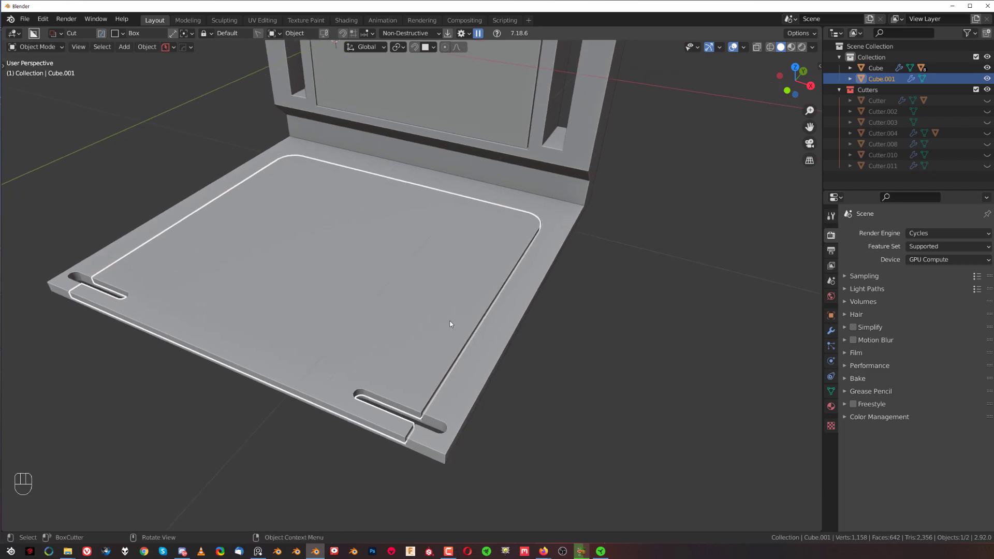
{"action": "left_click_drag", "start_coordinate": [511, 256], "coordinate": [495, 293]}
{"action": "middle_click_drag", "start_coordinate": [489, 306], "coordinate": [486, 315], "text": "shift"}
Step: Switch BoxCutter to the Circle shape and cut a small round recess in the floor panel's inner corner, keeping the cutter live
{"action": "key", "text": "d"}
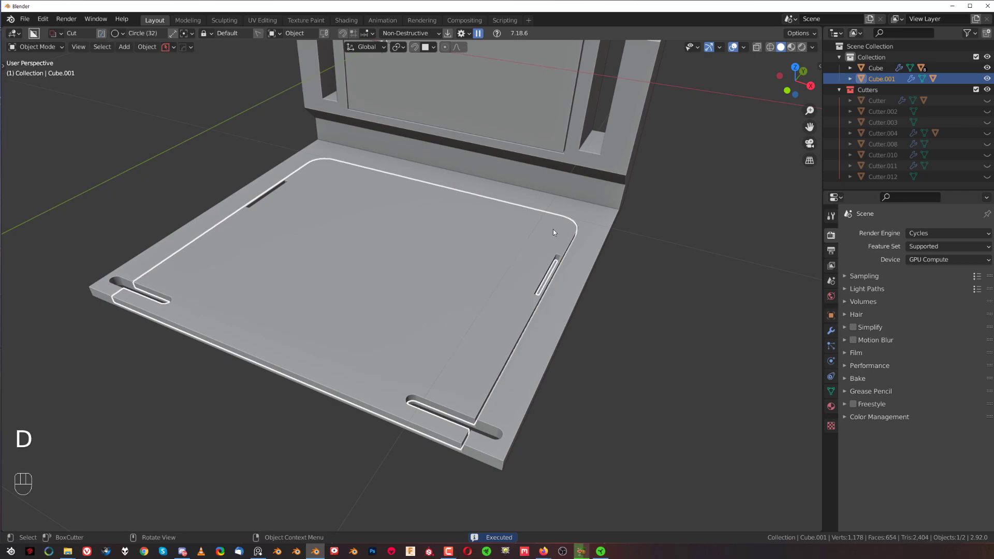
{"action": "left_click_drag", "start_coordinate": [558, 228], "coordinate": [567, 229]}
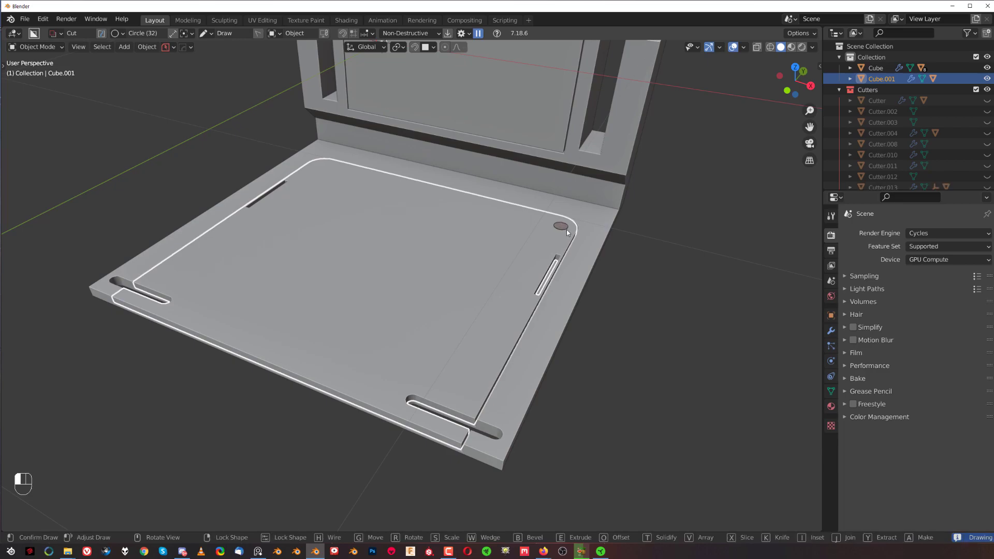
{"action": "left_click", "coordinate": [572, 253]}
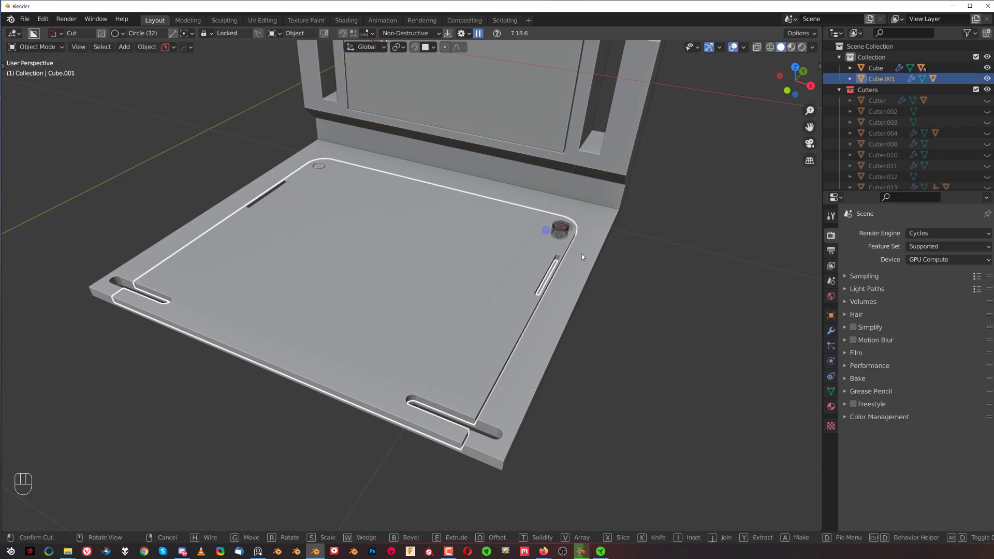
{"action": "middle_click_drag", "start_coordinate": [616, 257], "coordinate": [456, 280], "text": "shift"}
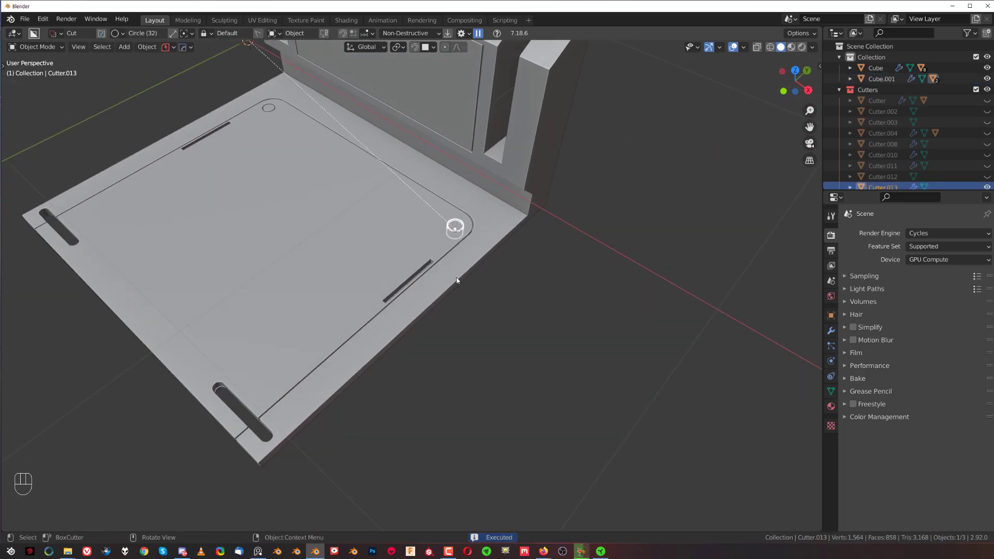
Step: Duplicate the circle cutter's geometry along Y to make a matching recess near the floor panel's free-end corner
{"action": "key", "text": "Tab"}
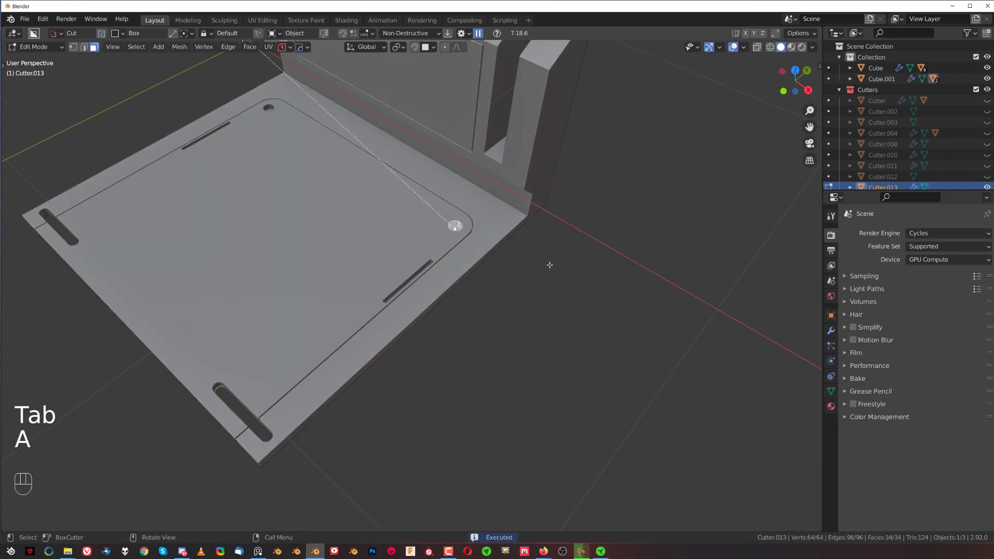
{"action": "key", "text": "shift+d"}
{"action": "key", "text": "y"}
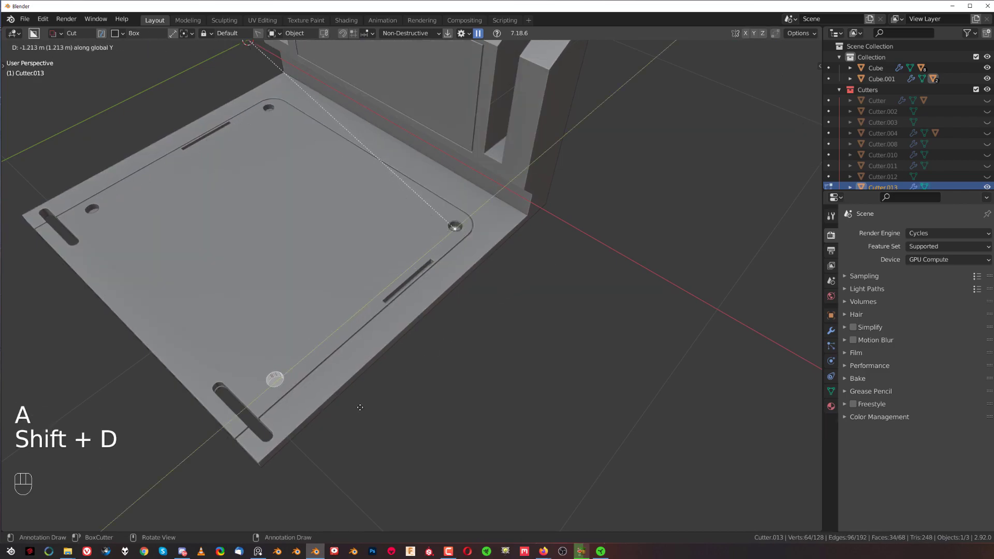
{"action": "left_click", "coordinate": [349, 417]}
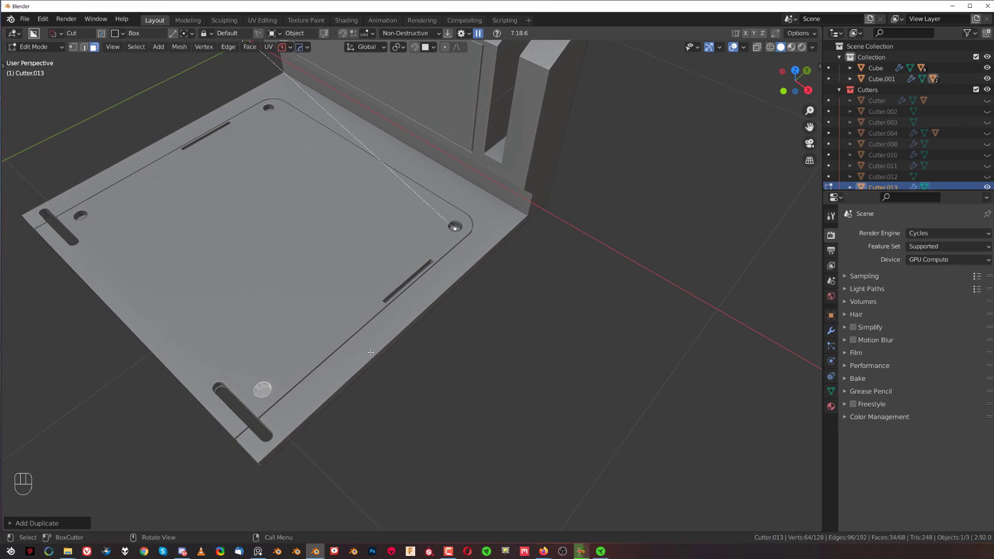
{"action": "key", "text": "Tab"}
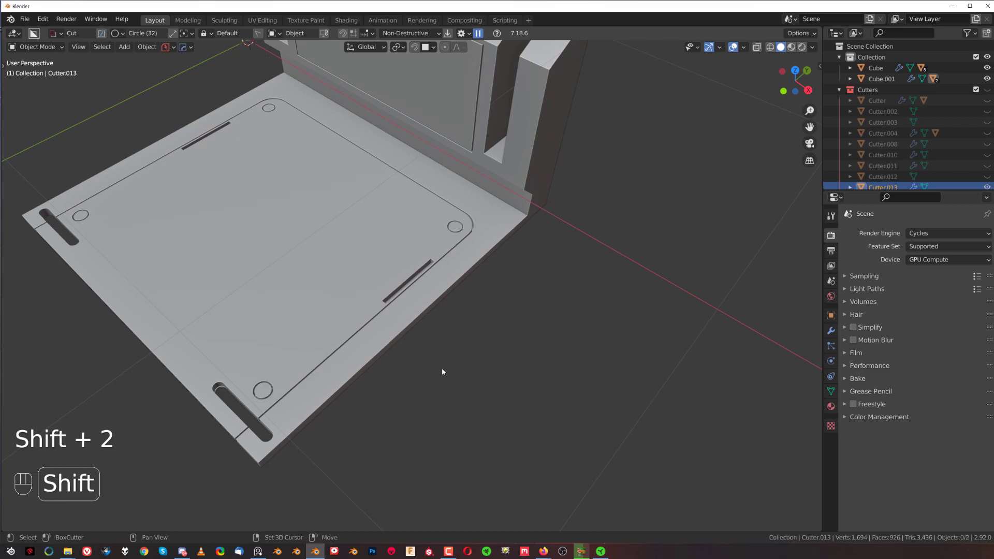
Step: Select the corridor body and separate the grooved lower wall panel's linked geometry into its own object
{"action": "scroll", "coordinate": [440, 366], "scroll_direction": "down", "scroll_amount": 3}
{"action": "middle_click_drag", "start_coordinate": [428, 350], "coordinate": [441, 306]}
{"action": "middle_click_drag", "start_coordinate": [440, 306], "coordinate": [446, 364], "text": "shift"}
{"action": "scroll", "coordinate": [466, 269], "scroll_direction": "up", "scroll_amount": 2}
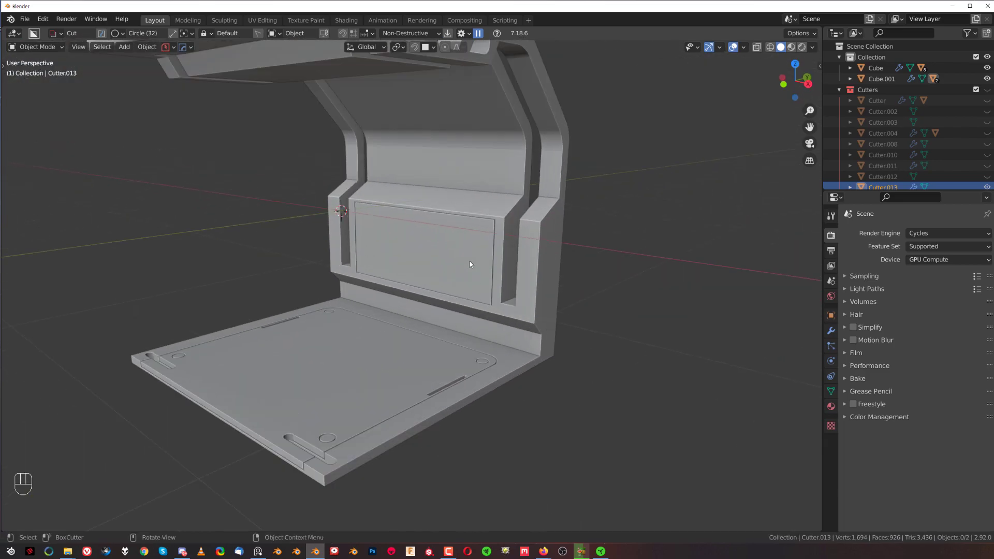
{"action": "left_click", "coordinate": [470, 262]}
{"action": "scroll", "coordinate": [471, 264], "scroll_direction": "up", "scroll_amount": 3}
{"action": "key", "text": "Tab"}
{"action": "left_click", "coordinate": [474, 249]}
{"action": "key", "text": "ctrl+l"}
{"action": "key", "text": "p"}
{"action": "key", "text": "Tab"}
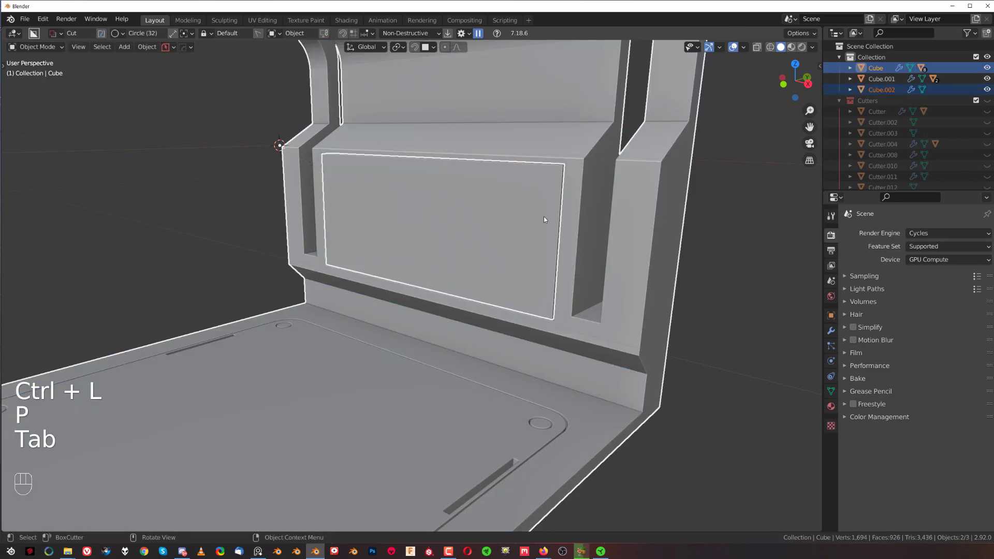
Step: Round the two front vertical edges of the separated wall panel with a bevel
{"action": "left_click", "coordinate": [543, 217]}
{"action": "key", "text": "Tab"}
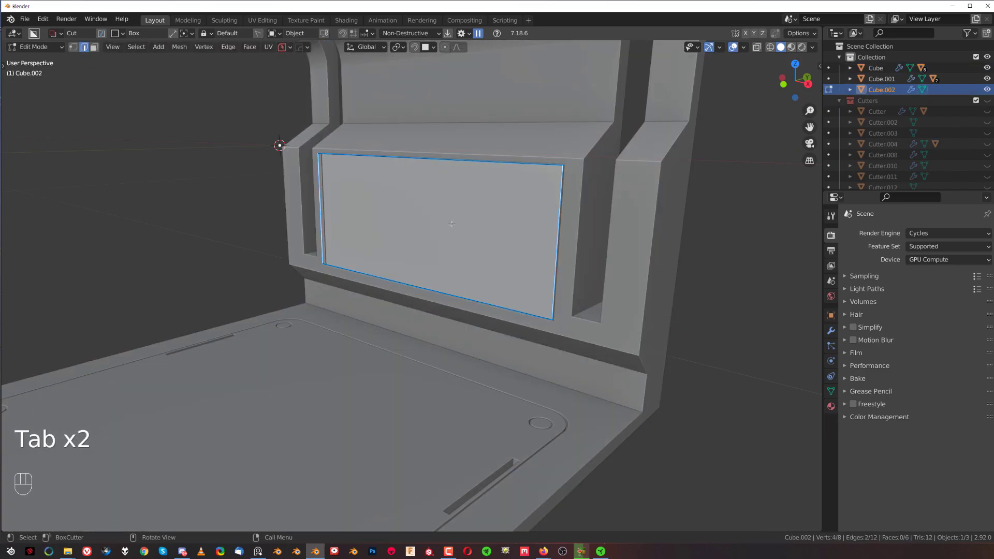
{"action": "key", "text": "ctrl+b"}
{"action": "left_click", "coordinate": [534, 248]}
{"action": "key", "text": "Tab"}
Step: Move the rounded wall panel slightly along the Y axis
{"action": "middle_click_drag", "start_coordinate": [529, 171], "coordinate": [506, 173]}
{"action": "key", "text": "g"}
{"action": "key", "text": "y"}
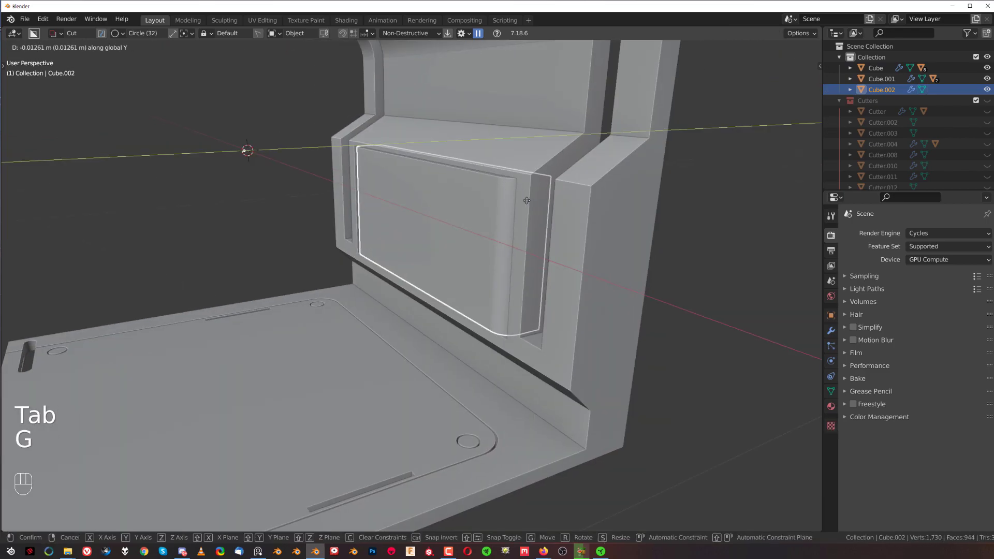
{"action": "left_click", "coordinate": [473, 222]}
{"action": "middle_click_drag", "start_coordinate": [473, 222], "coordinate": [617, 303]}
Step: Select the corridor body and switch the BoxCutter shape from Circle back to Box
{"action": "key", "text": "grave"}
{"action": "left_click", "coordinate": [525, 264]}
{"action": "key", "text": "KP_5"}
{"action": "key", "text": "KP_5"}
{"action": "scroll", "coordinate": [617, 303], "scroll_direction": "up", "scroll_amount": 1}
{"action": "left_click", "coordinate": [390, 204]}
{"action": "scroll", "coordinate": [432, 322], "scroll_direction": "up", "scroll_amount": 1}
{"action": "mouse_move", "coordinate": [350, 213]}
{"action": "middle_mouse_down", "text": "shift"}
{"action": "mouse_move", "coordinate": [433, 321]}
{"action": "mouse_move", "coordinate": [426, 269]}
{"action": "middle_mouse_up", "text": "shift"}
{"action": "middle_click_drag", "start_coordinate": [393, 213], "coordinate": [371, 176], "text": "shift"}
{"action": "left_click_drag", "start_coordinate": [361, 164], "coordinate": [395, 232]}
{"action": "right_click", "coordinate": [396, 232]}
{"action": "key", "text": "d"}
{"action": "left_click", "coordinate": [355, 262]}
{"action": "scroll", "coordinate": [378, 189], "scroll_direction": "up", "scroll_amount": 2}
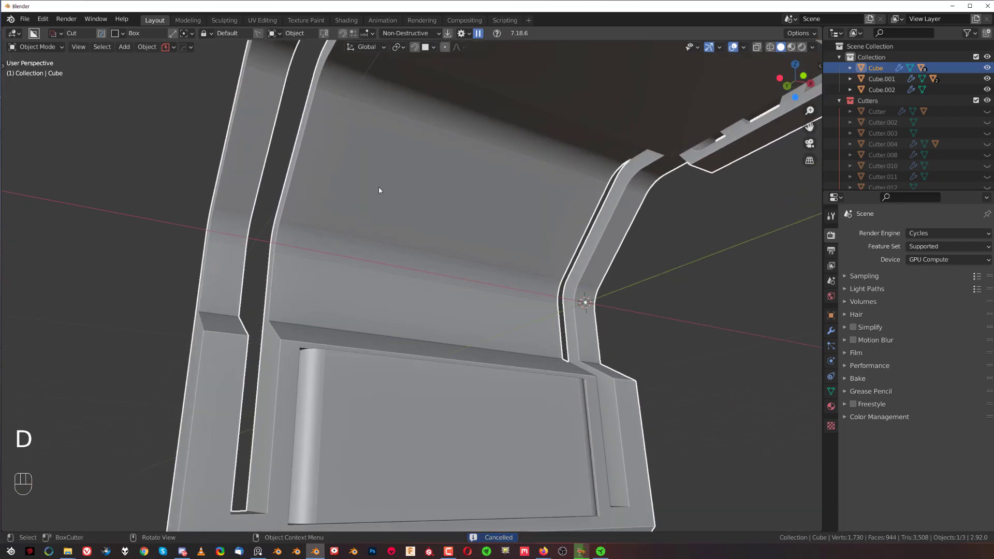
Step: Draw a box on one half of the slanted upper wall and set it to Join as a raised, offset block
{"action": "mouse_move", "coordinate": [333, 113]}
{"action": "left_mouse_down"}
{"action": "mouse_move", "coordinate": [448, 241]}
{"action": "mouse_move", "coordinate": [429, 241]}
{"action": "left_mouse_up"}
{"action": "right_click", "coordinate": [429, 241]}
{"action": "left_click_drag", "start_coordinate": [474, 163], "coordinate": [554, 269]}
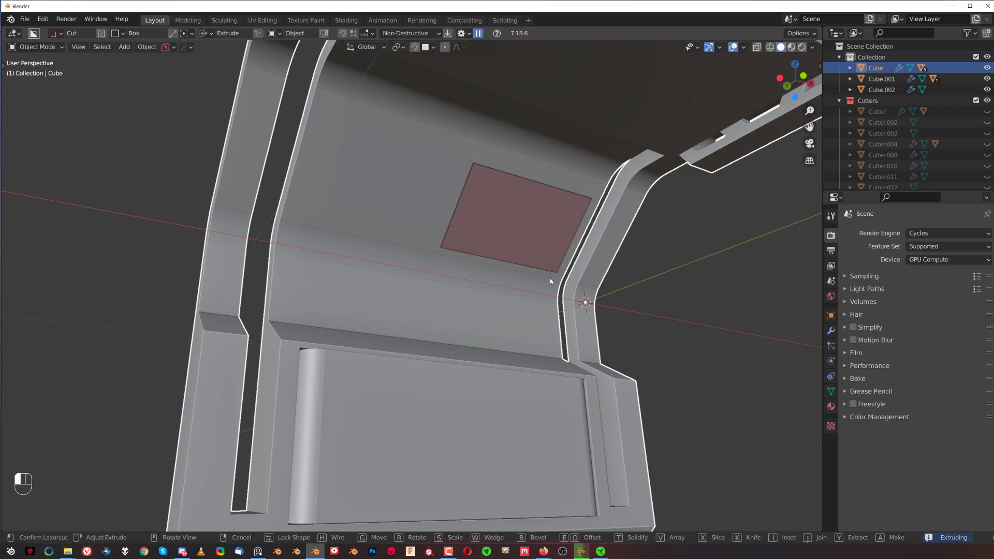
{"action": "key", "text": "j"}
{"action": "key", "text": "o"}
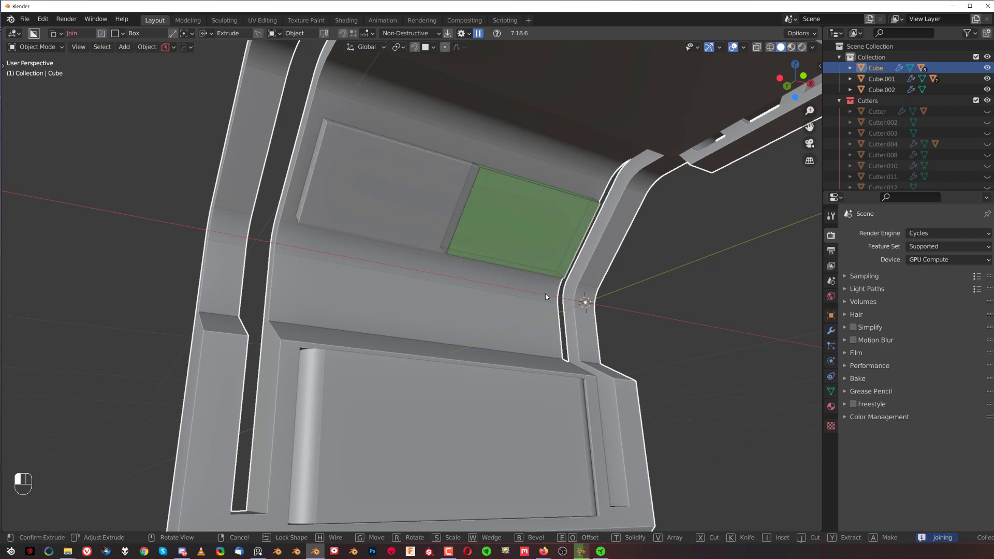
{"action": "left_click", "coordinate": [558, 318]}
Step: Scale the joined block down to leave a gap between it and its mirrored copy, and lock its shape
{"action": "middle_click_drag", "start_coordinate": [572, 289], "coordinate": [443, 316]}
{"action": "middle_click_drag", "start_coordinate": [501, 271], "coordinate": [464, 263], "text": "shift"}
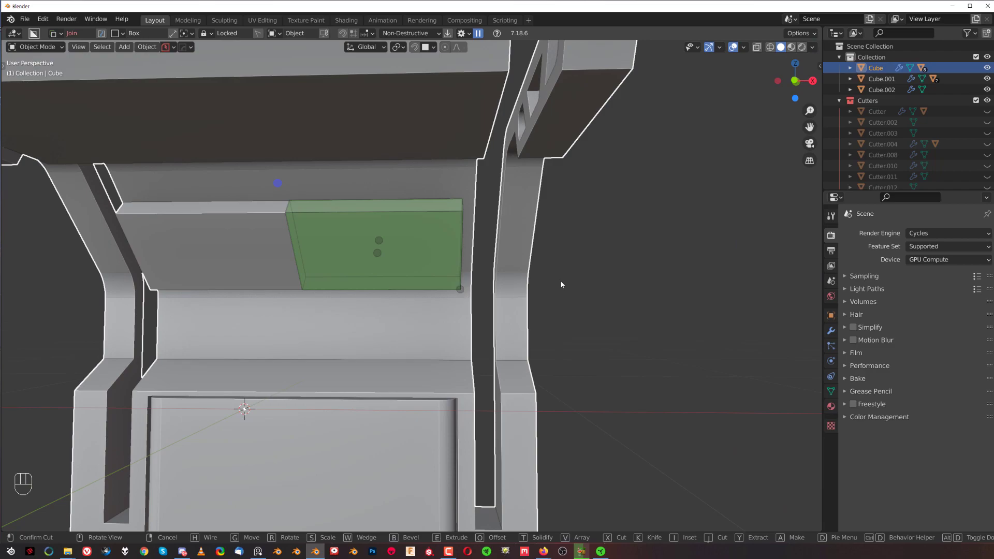
{"action": "key", "text": "s"}
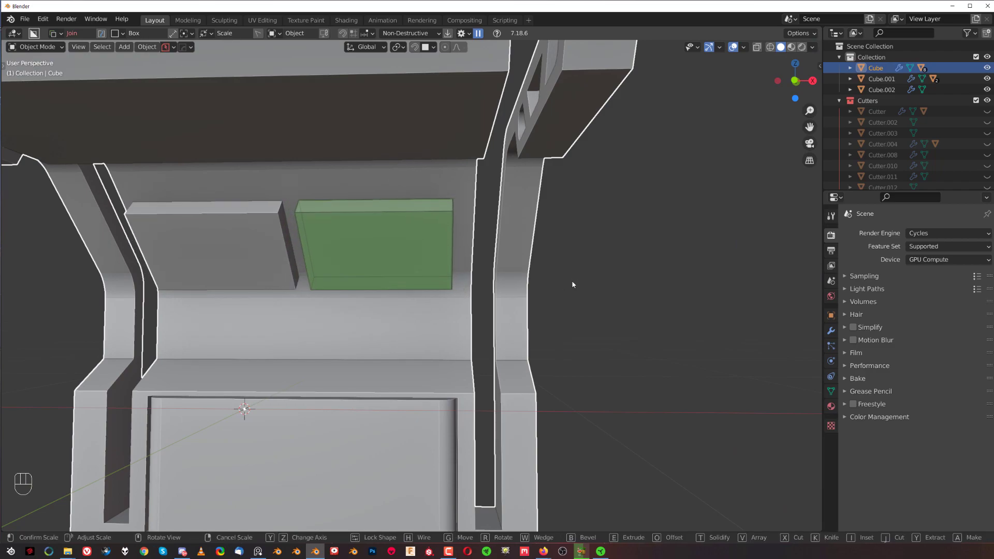
{"action": "left_click", "coordinate": [573, 285]}
{"action": "middle_click_drag", "start_coordinate": [572, 285], "coordinate": [496, 262]}
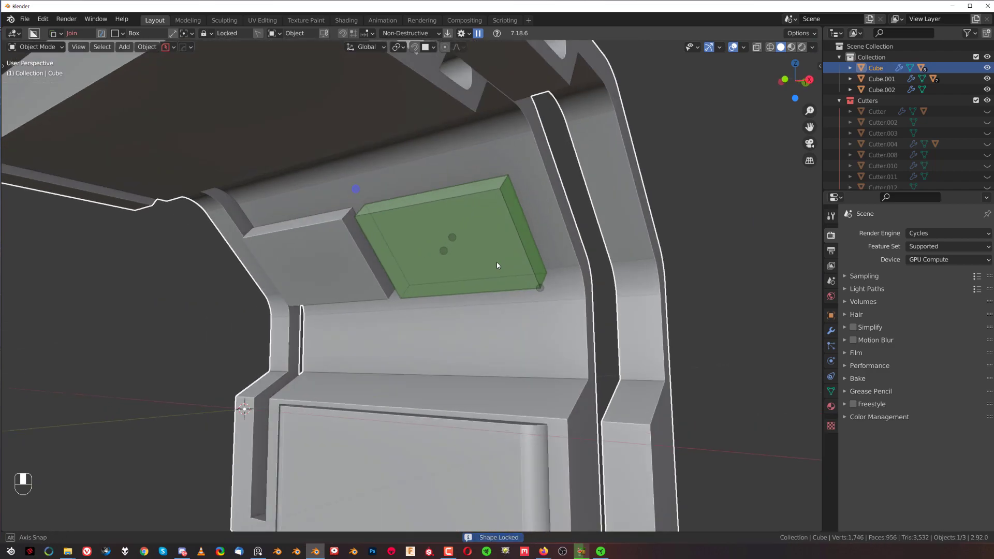
Step: Bevel the corners of the joined block and finish the Join operation
{"action": "key", "text": "b"}
{"action": "left_click", "coordinate": [529, 278]}
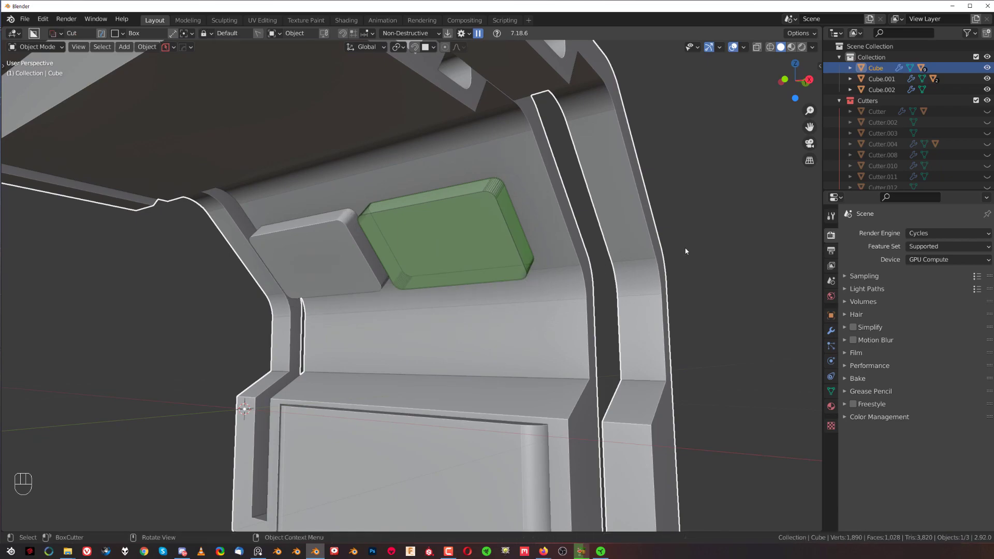
{"action": "left_click", "coordinate": [685, 251]}
Step: Bring up the raised block's cutter object by scrolling through the corridor body's booleans
{"action": "scroll", "coordinate": [570, 281], "scroll_direction": "down", "scroll_amount": 5}
{"action": "middle_click_drag", "start_coordinate": [570, 282], "coordinate": [359, 355]}
{"action": "scroll", "coordinate": [455, 295], "scroll_direction": "up", "scroll_amount": 1}
{"action": "middle_click_drag", "start_coordinate": [386, 329], "coordinate": [418, 295]}
{"action": "scroll", "coordinate": [423, 318], "scroll_direction": "up", "scroll_amount": 3}
{"action": "key", "text": "q"}
{"action": "left_click", "coordinate": [414, 296]}
{"action": "middle_click_drag", "start_coordinate": [324, 284], "coordinate": [357, 326]}
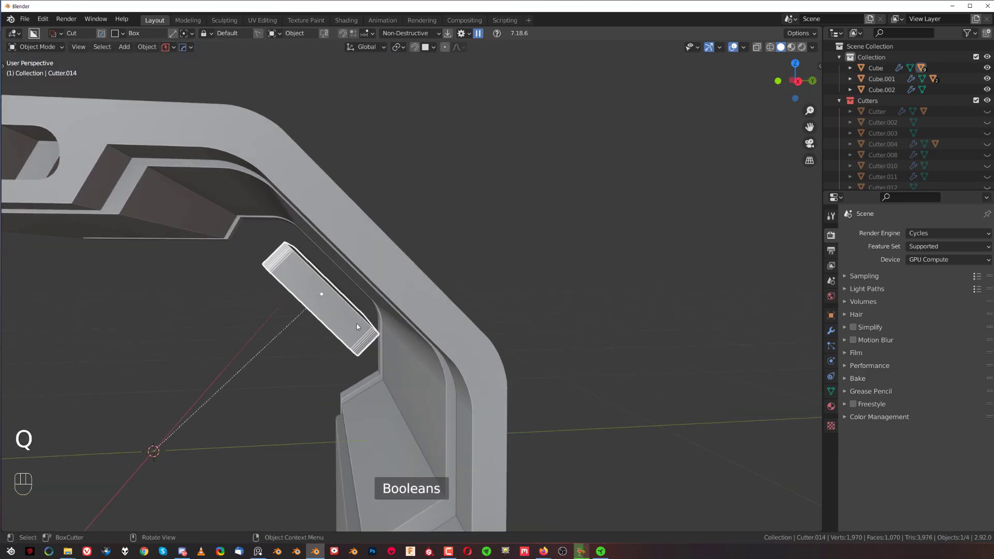
Step: Move the block's cutter along its local Z axis, deeper into the slanted upper wall
{"action": "key", "text": "g"}
{"action": "key", "text": "z"}
{"action": "key", "text": "z"}
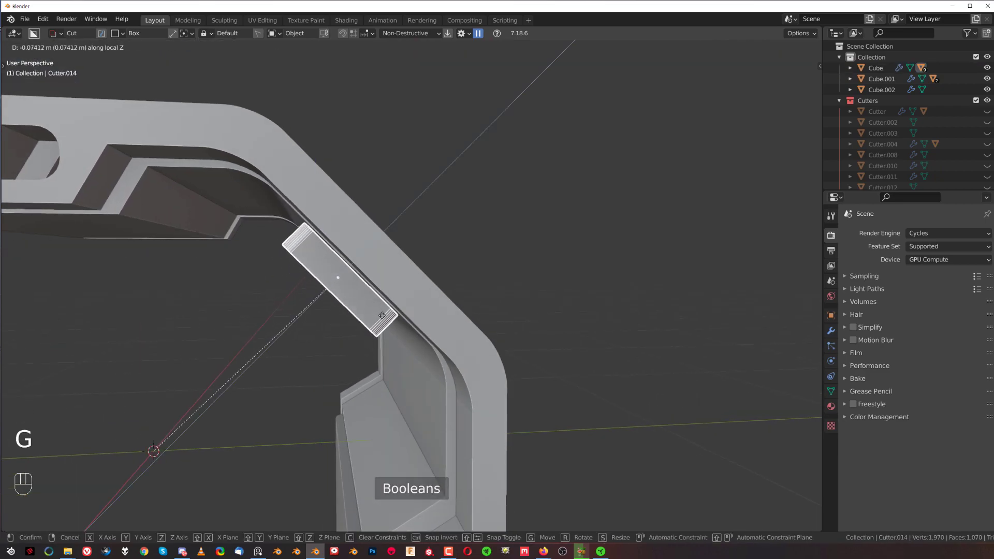
{"action": "key", "text": "shift"}
{"action": "left_click", "coordinate": [427, 303]}
Step: Try to apply the corridor body's boolean modifiers with Csharp
{"action": "scroll", "coordinate": [427, 304], "scroll_direction": "down", "scroll_amount": 3}
{"action": "middle_click_drag", "start_coordinate": [427, 303], "coordinate": [416, 304]}
{"action": "key", "text": "shift+2"}
{"action": "scroll", "coordinate": [416, 303], "scroll_direction": "up", "scroll_amount": 3}
{"action": "left_click", "coordinate": [446, 284]}
{"action": "key", "text": "q"}
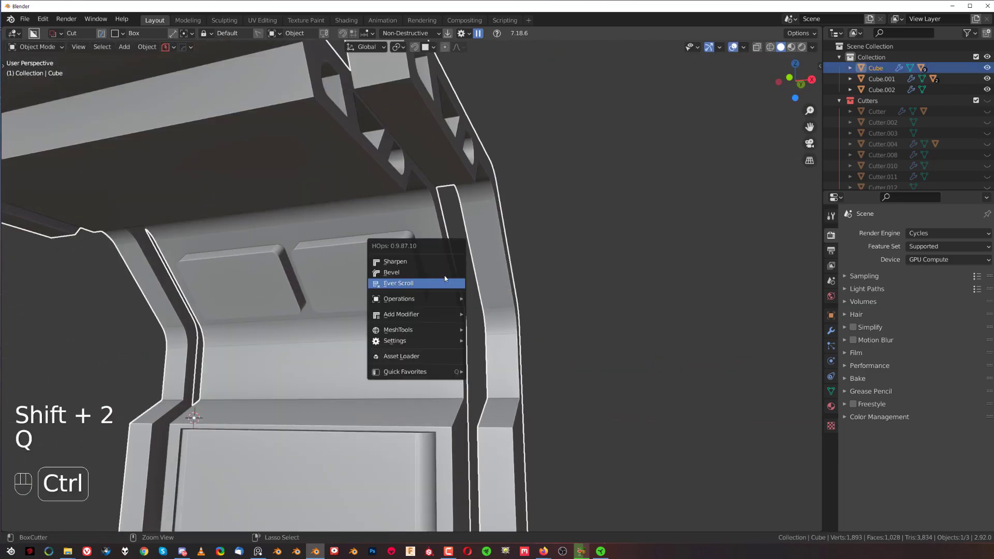
{"action": "left_click", "coordinate": [443, 282], "text": "ctrl"}
{"action": "scroll", "coordinate": [439, 257], "scroll_direction": "up", "scroll_amount": 3}
Step: Undo the Csharp operation, going back to the selected block cutter
{"action": "key", "text": "Tab"}
{"action": "key", "text": "ctrl+z"}
{"action": "key", "text": "ctrl+z"}
{"action": "key", "text": "ctrl+z"}
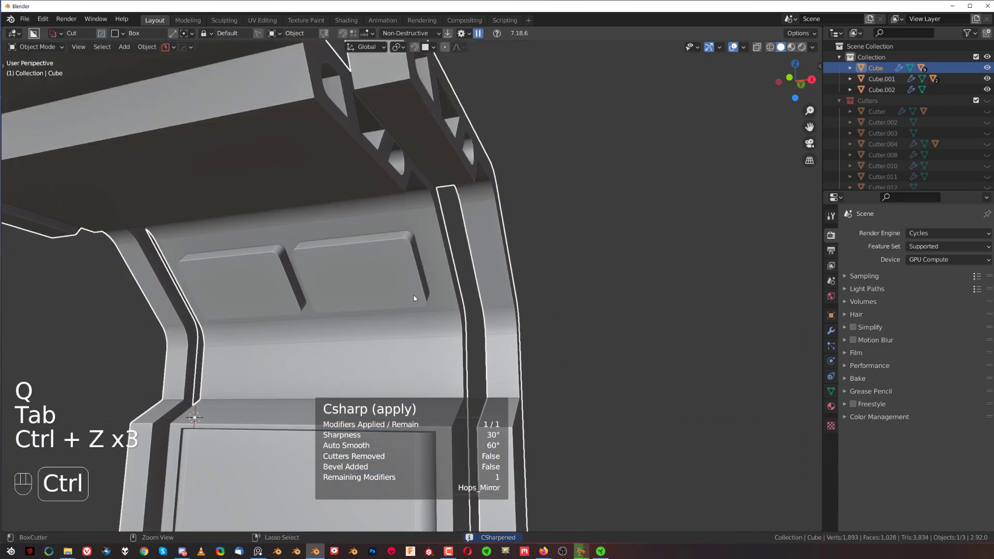
{"action": "key", "text": "ctrl+z"}
{"action": "key", "text": "ctrl+z"}
{"action": "key", "text": "ctrl+z"}
Step: Shift the block's cutter slightly along the global X axis
{"action": "key", "text": "g"}
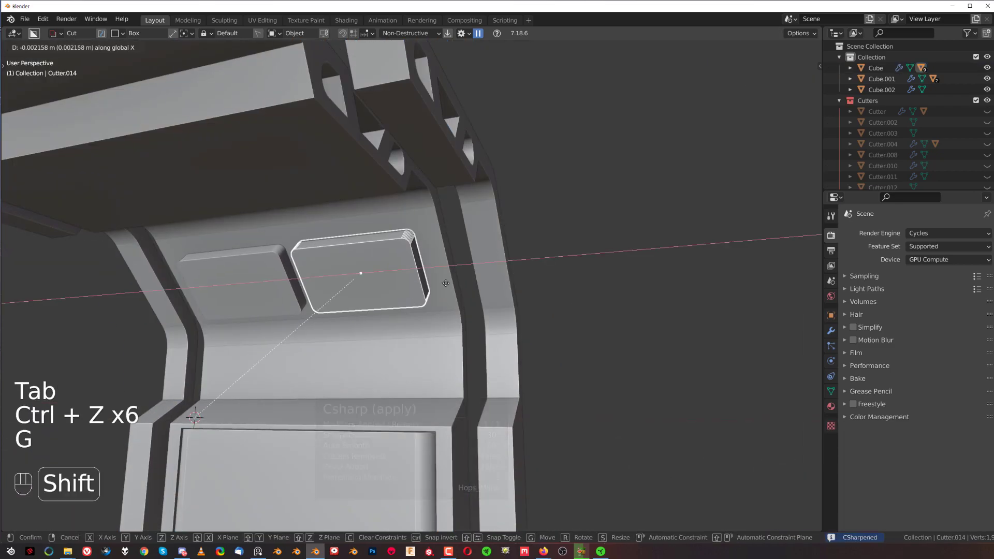
{"action": "left_click", "coordinate": [497, 303]}
{"action": "middle_click_drag", "start_coordinate": [487, 254], "coordinate": [414, 252]}
Step: Apply the corridor body's boolean modifiers with Csharp and hide the block's cutter
{"action": "key", "text": "Tab"}
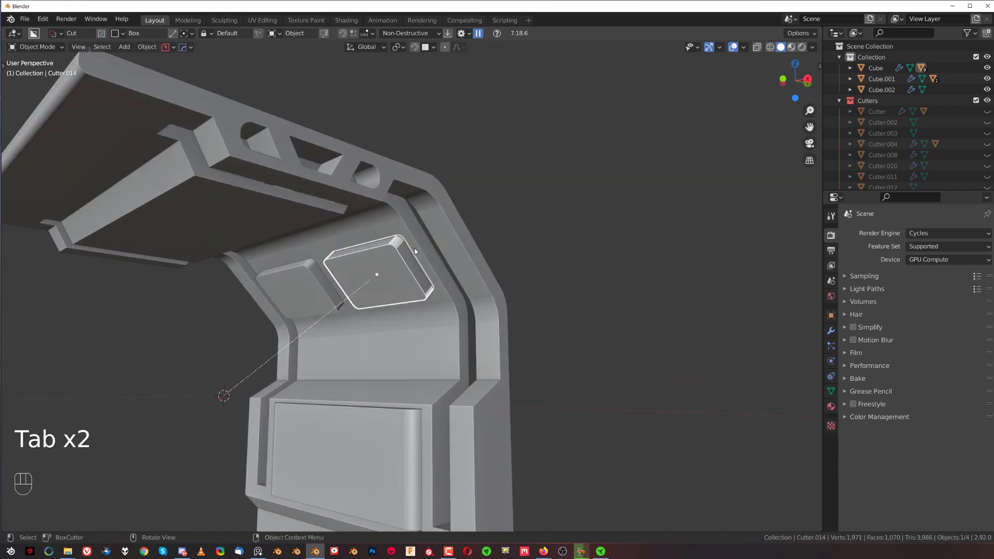
{"action": "left_click", "coordinate": [417, 246]}
{"action": "key", "text": "q"}
{"action": "left_click", "coordinate": [418, 244], "text": "ctrl"}
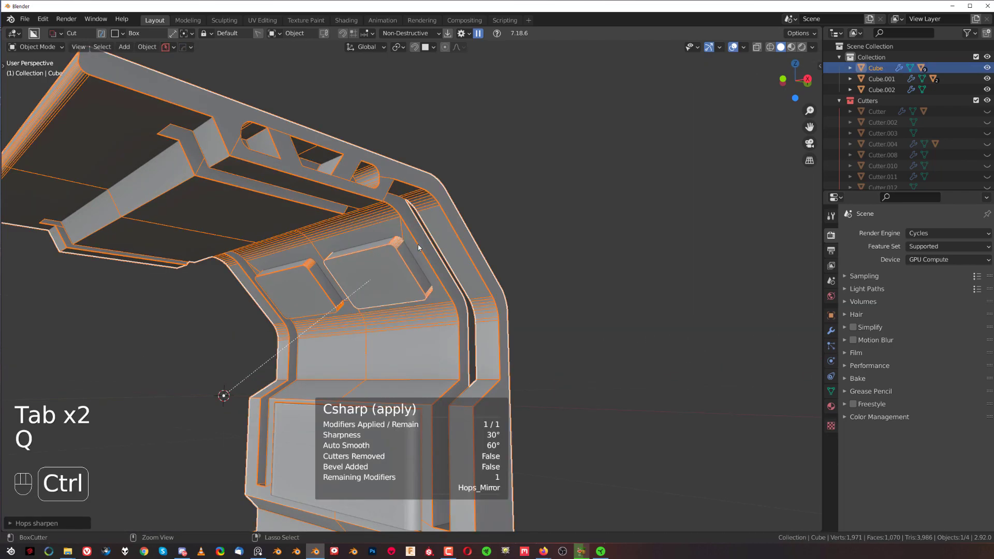
{"action": "scroll", "coordinate": [409, 258], "scroll_direction": "up", "scroll_amount": 2}
{"action": "key", "text": "Tab"}
{"action": "key", "text": "Tab"}
{"action": "key", "text": "shift+2"}
{"action": "middle_click_drag", "start_coordinate": [389, 258], "coordinate": [386, 235], "text": "shift"}
Step: Inset the raised block's front face by about 0.02 m and extrude it inward by about 0.015 m
{"action": "key", "text": "Tab"}
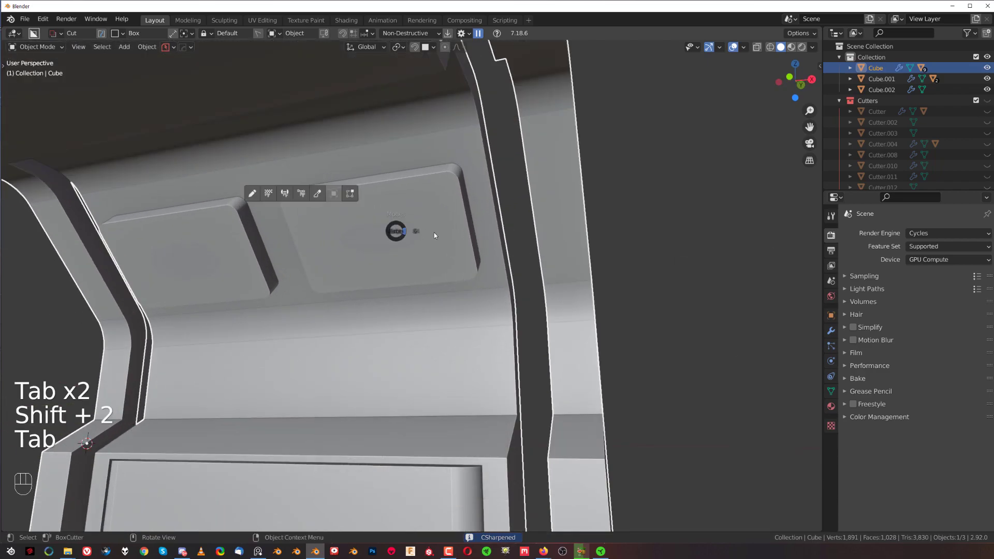
{"action": "left_click", "coordinate": [424, 239]}
{"action": "key", "text": "i"}
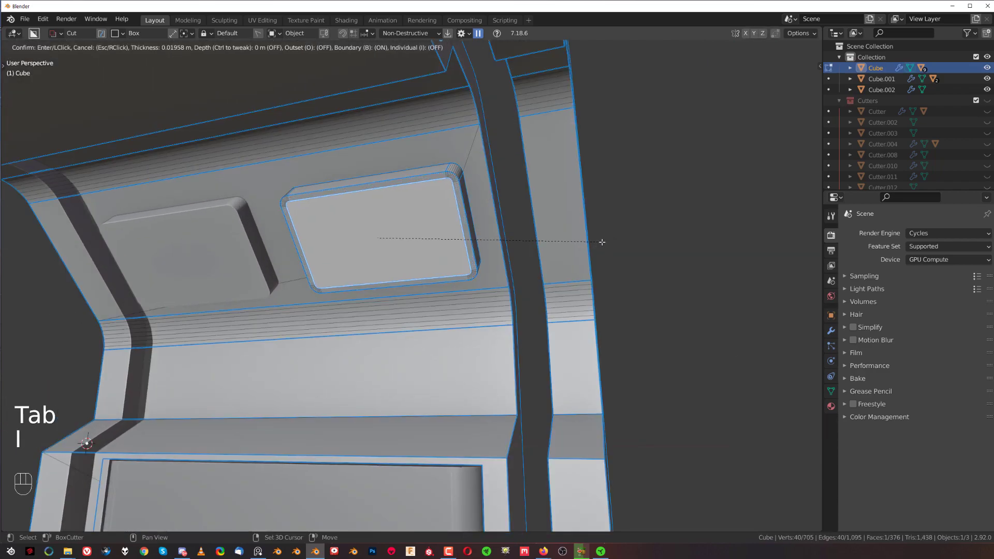
{"action": "left_click", "coordinate": [599, 243]}
{"action": "key", "text": "e"}
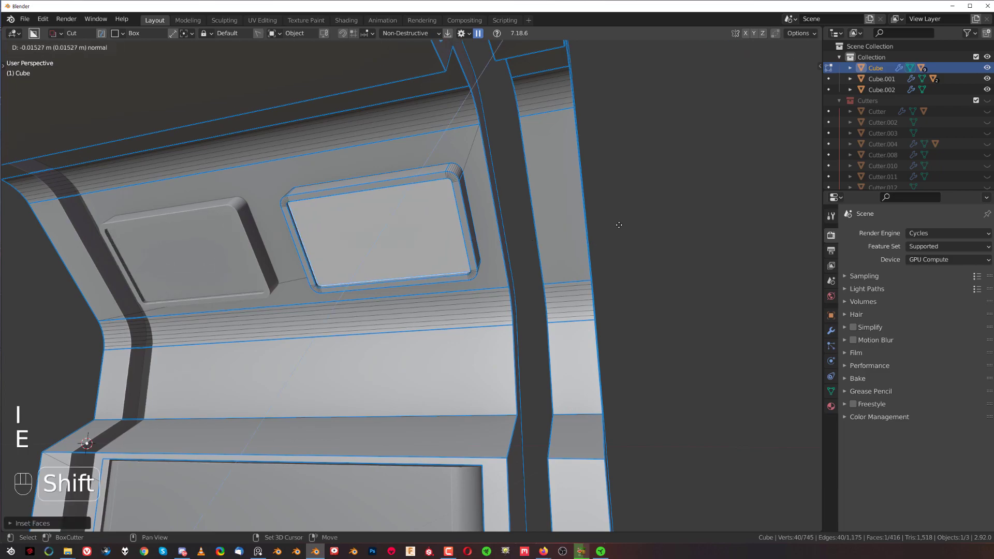
{"action": "left_click", "coordinate": [622, 222]}
Step: Extract the recessed block face as a separate solid plate and view it from the right side
{"action": "key", "text": "q"}
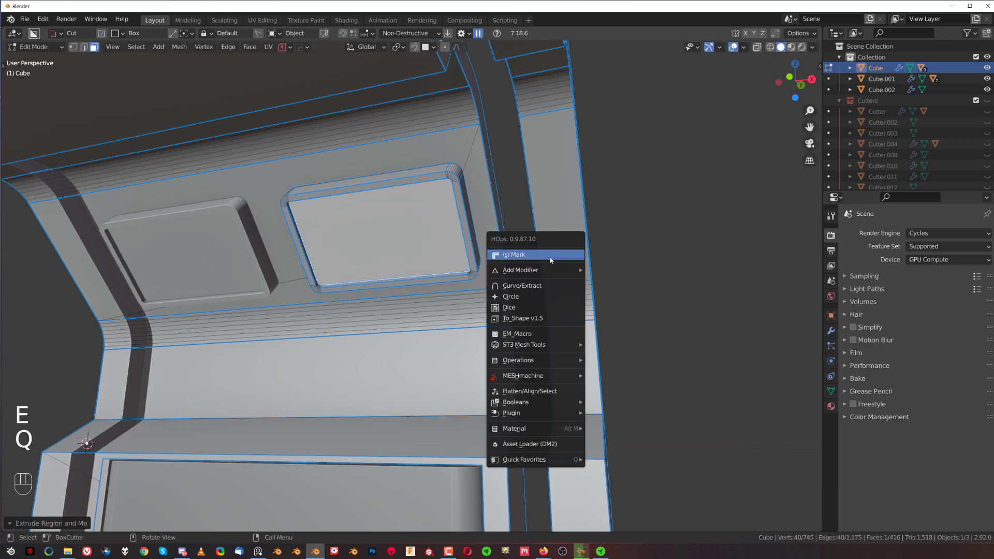
{"action": "left_click", "coordinate": [548, 284]}
{"action": "left_click", "coordinate": [560, 284]}
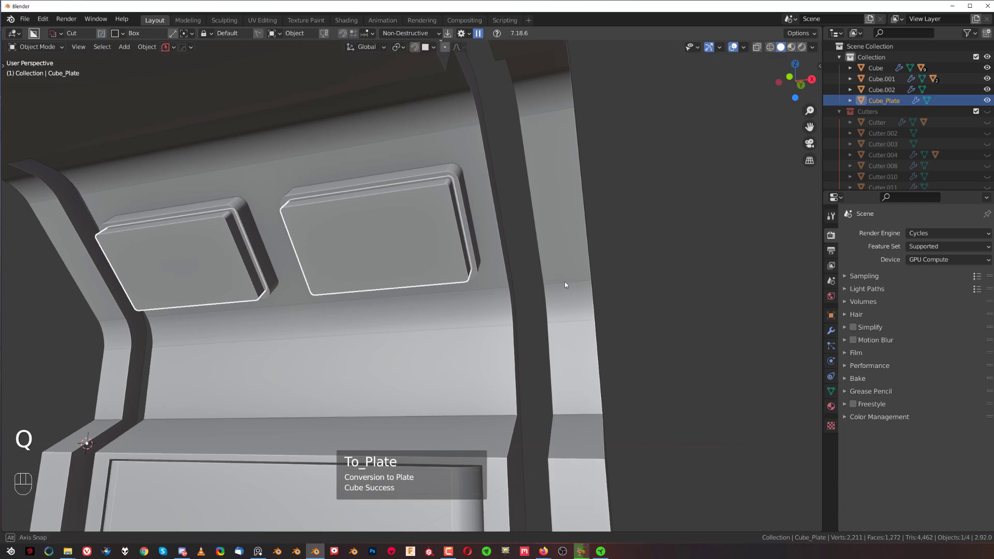
{"action": "key", "text": "KP_3"}
{"action": "key", "text": "KP_5"}
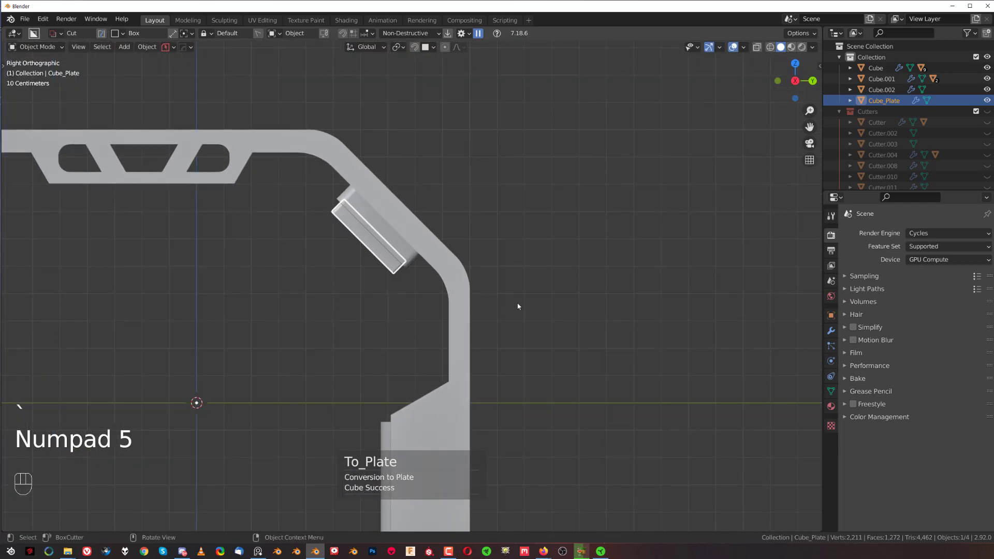
Step: Increase the extracted plate's Solidify thickness so it protrudes farther into the corridor
{"action": "key", "text": "q"}
{"action": "mouse_move", "coordinate": [489, 355]}
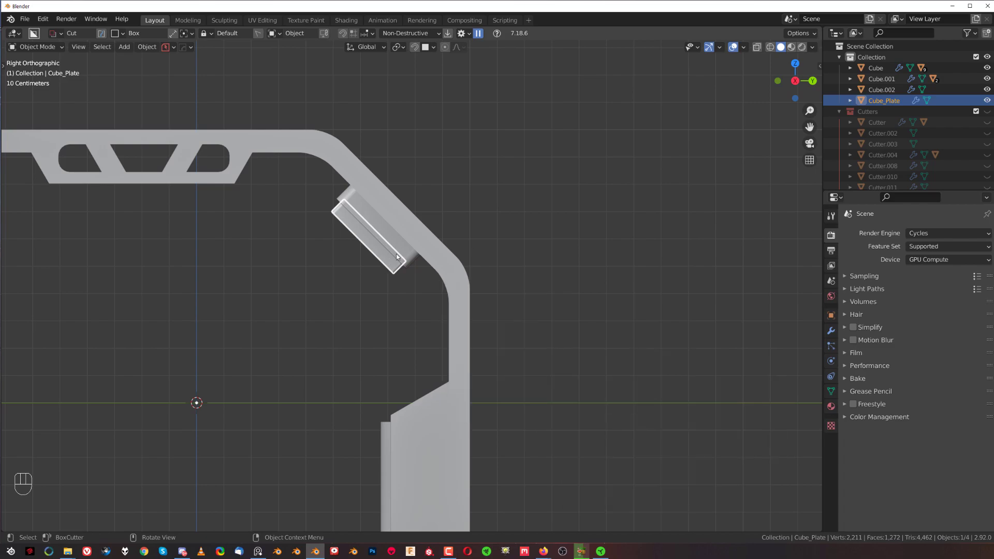
{"action": "key", "text": "q"}
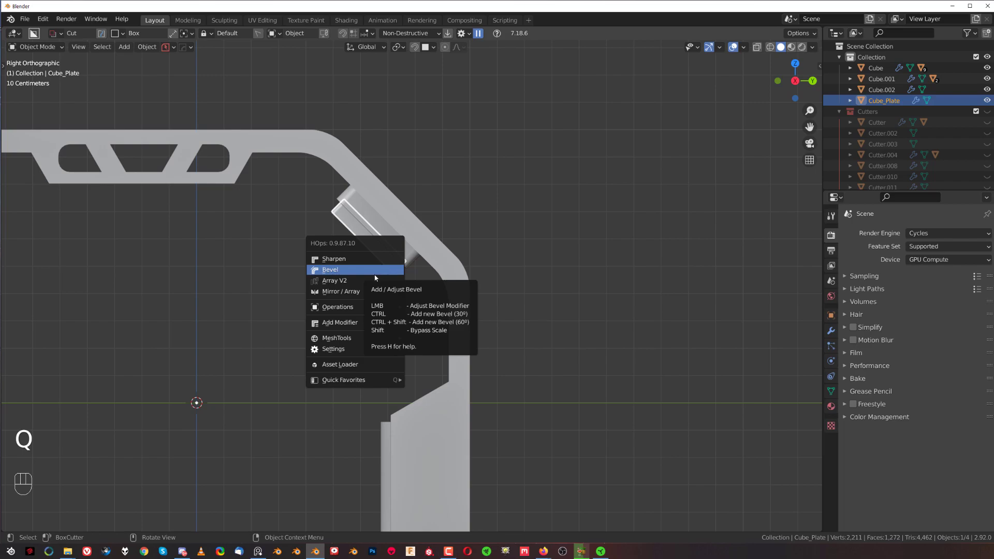
{"action": "mouse_move", "coordinate": [354, 328]}
{"action": "left_click", "coordinate": [442, 326]}
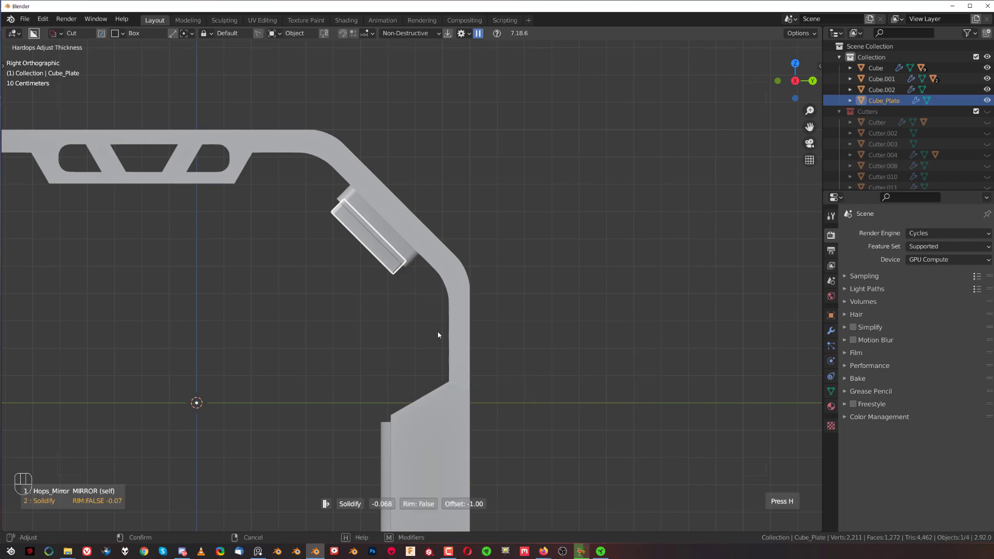
{"action": "left_click", "coordinate": [442, 330]}
{"action": "middle_click_drag", "start_coordinate": [442, 330], "coordinate": [480, 312], "text": "shift"}
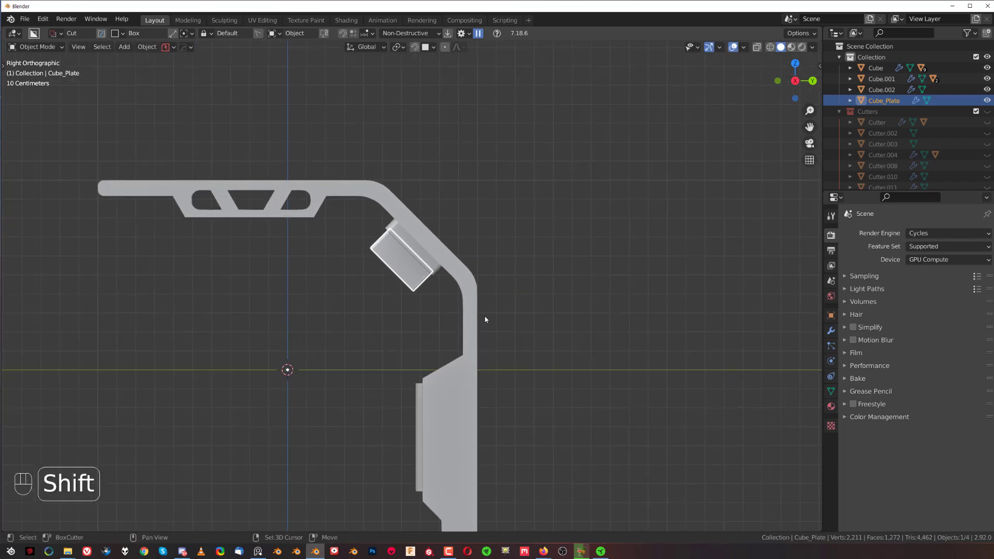
Step: Switch the BoxCutter shape to Ngon and apply the plate's modifiers with Csharp
{"action": "key", "text": "d"}
{"action": "left_click", "coordinate": [336, 256]}
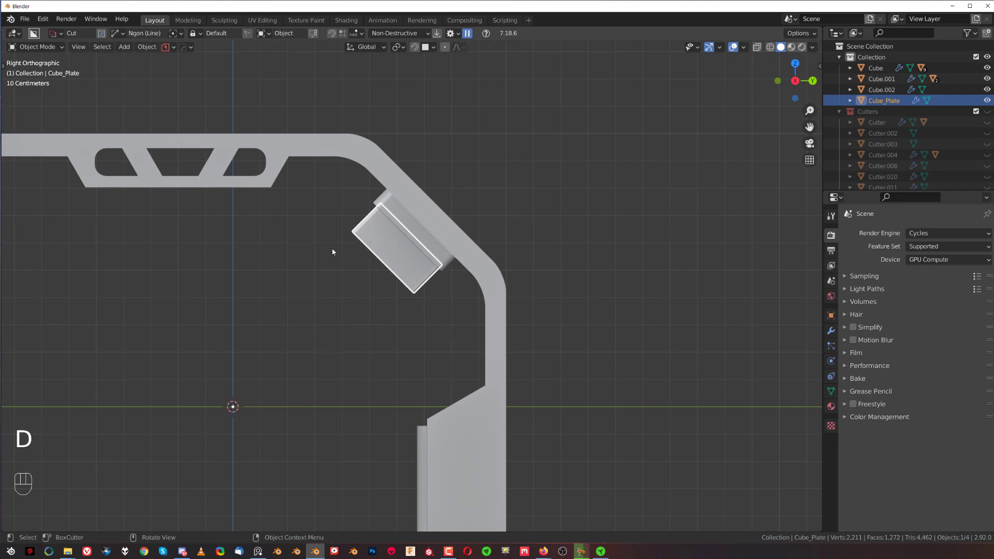
{"action": "key", "text": "q"}
{"action": "left_click", "coordinate": [359, 227], "text": "ctrl"}
Step: Cut the plate's lower front away at a slant with an Ngon, leaving a wedge profile
{"action": "mouse_move", "coordinate": [334, 227]}
{"action": "left_mouse_down"}
{"action": "mouse_move", "coordinate": [369, 249]}
{"action": "mouse_move", "coordinate": [369, 239]}
{"action": "left_mouse_up"}
{"action": "right_click", "coordinate": [346, 231]}
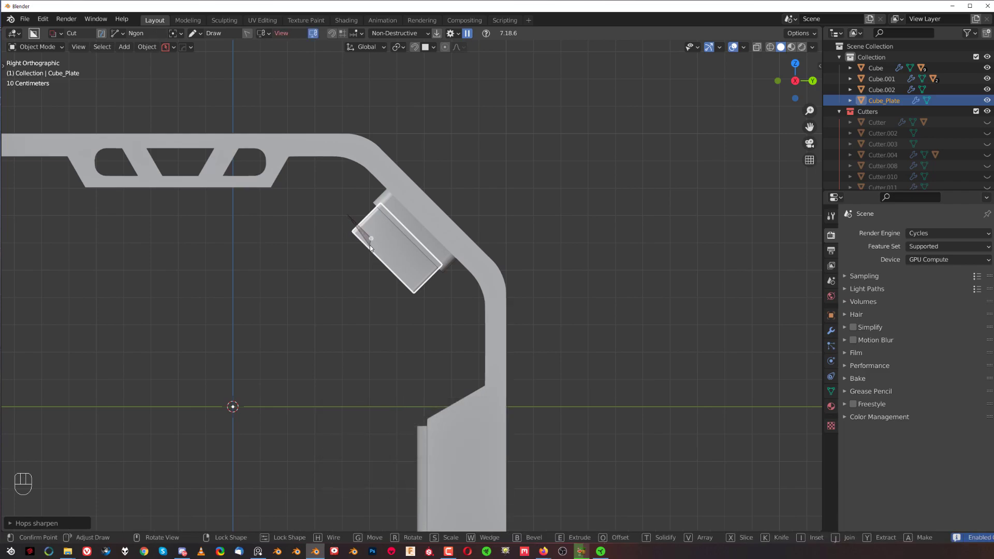
{"action": "left_click", "coordinate": [461, 292]}
{"action": "left_click", "coordinate": [427, 349]}
{"action": "left_click", "coordinate": [251, 325]}
{"action": "left_click", "coordinate": [251, 324]}
Step: Apply the slanted cut on the wedge-shaped plate with Csharp
{"action": "middle_click_drag", "start_coordinate": [439, 321], "coordinate": [433, 293]}
{"action": "key", "text": "q"}
{"action": "left_click", "coordinate": [477, 284], "text": "ctrl"}
{"action": "scroll", "coordinate": [477, 270], "scroll_direction": "up", "scroll_amount": 3}
{"action": "scroll", "coordinate": [432, 293], "scroll_direction": "up", "scroll_amount": 1}
Step: Toggle the sharp marking on the edge running across the wedge-shaped plate's front
{"action": "key", "text": "Tab"}
{"action": "left_click", "coordinate": [402, 271]}
{"action": "left_click", "coordinate": [412, 222]}
{"action": "key", "text": "q"}
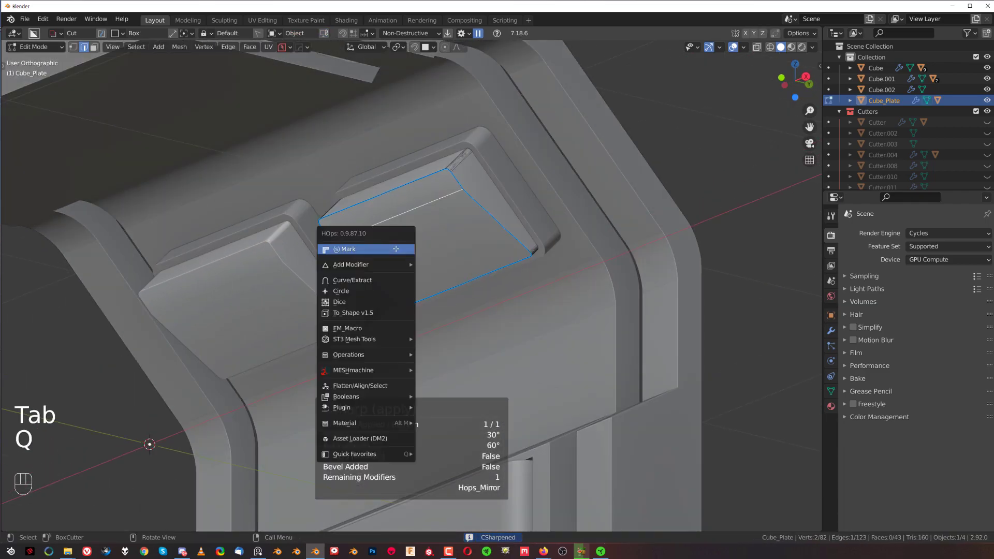
{"action": "left_click", "coordinate": [395, 249]}
{"action": "key", "text": "Tab"}
Step: Add a bevel limited to 30° angles to the corridor body, about 0.01 m wide with 3 segments
{"action": "left_click", "coordinate": [412, 195]}
{"action": "scroll", "coordinate": [440, 313], "scroll_direction": "down", "scroll_amount": 4}
{"action": "key", "text": "grave"}
{"action": "left_click", "coordinate": [487, 324]}
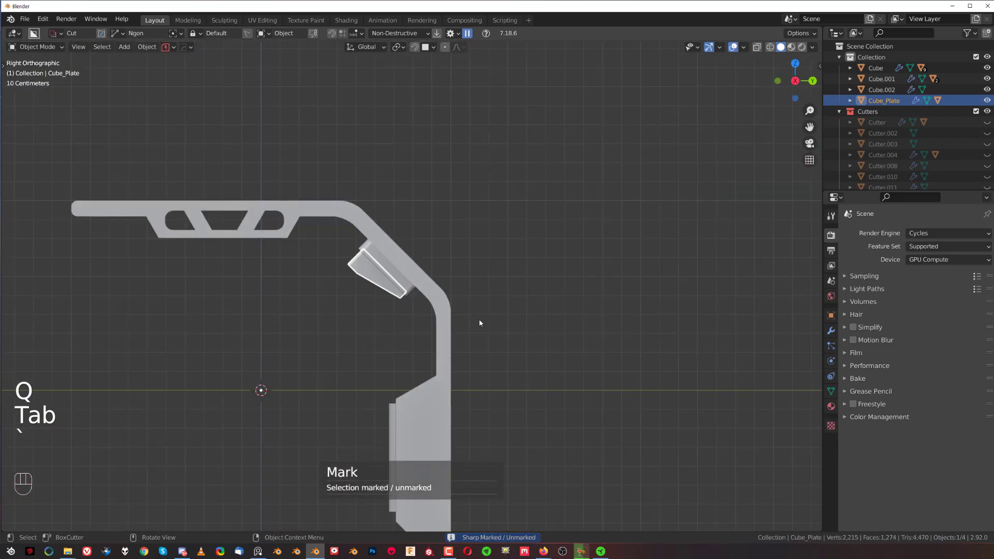
{"action": "middle_click_drag", "start_coordinate": [461, 278], "coordinate": [485, 235], "text": "shift"}
{"action": "left_click", "coordinate": [459, 246]}
{"action": "middle_click_drag", "start_coordinate": [433, 252], "coordinate": [457, 290]}
{"action": "scroll", "coordinate": [395, 284], "scroll_direction": "up", "scroll_amount": 3}
{"action": "key", "text": "q"}
{"action": "left_click", "coordinate": [386, 286]}
{"action": "key", "text": "shift"}
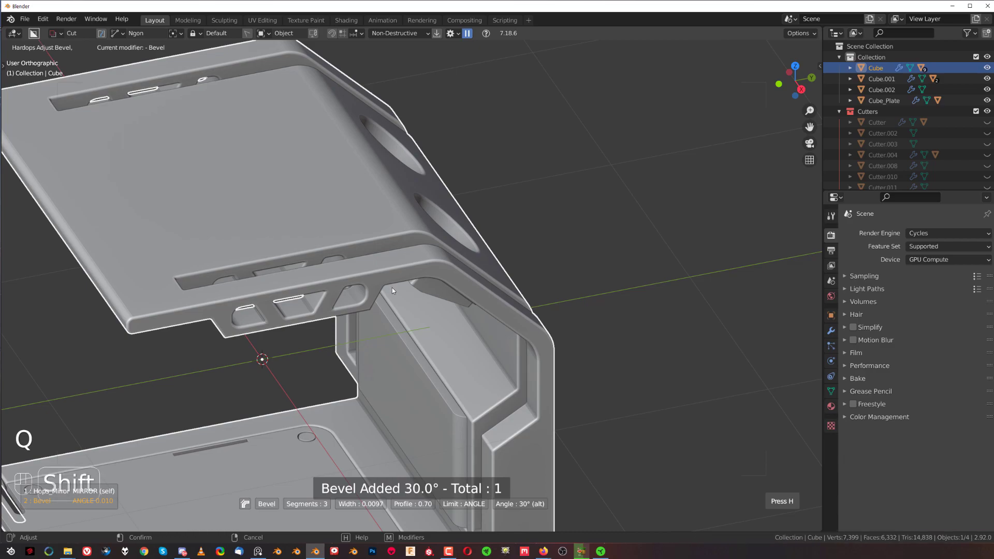
{"action": "left_click", "coordinate": [403, 287]}
Step: Add a Weighted Normal modifier with Keep Sharp to the corridor body
{"action": "key", "text": "q"}
{"action": "left_click", "coordinate": [423, 257], "text": "alt"}
{"action": "middle_click_drag", "start_coordinate": [423, 258], "coordinate": [475, 213]}
{"action": "scroll", "coordinate": [475, 214], "scroll_direction": "down", "scroll_amount": 3}
{"action": "scroll", "coordinate": [476, 212], "scroll_direction": "up", "scroll_amount": 2}
{"action": "key", "text": "KP_5"}
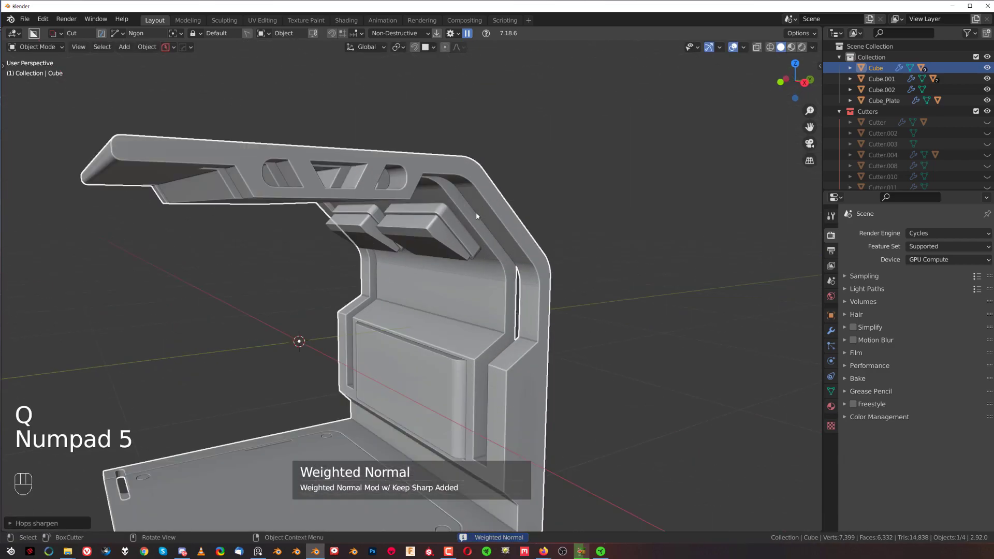
{"action": "scroll", "coordinate": [476, 212], "scroll_direction": "up", "scroll_amount": 4}
Step: Bevel the edges of the wedge-shaped plate on the slanted wall
{"action": "left_click", "coordinate": [451, 198]}
{"action": "key", "text": "q"}
{"action": "left_click", "coordinate": [439, 207]}
{"action": "left_click", "coordinate": [439, 206]}
{"action": "scroll", "coordinate": [430, 216], "scroll_direction": "down", "scroll_amount": 3}
{"action": "middle_click_drag", "start_coordinate": [439, 206], "coordinate": [416, 261], "text": "shift"}
{"action": "scroll", "coordinate": [430, 217], "scroll_direction": "up", "scroll_amount": 5}
{"action": "key", "text": "shift+2"}
{"action": "scroll", "coordinate": [421, 262], "scroll_direction": "down", "scroll_amount": 3}
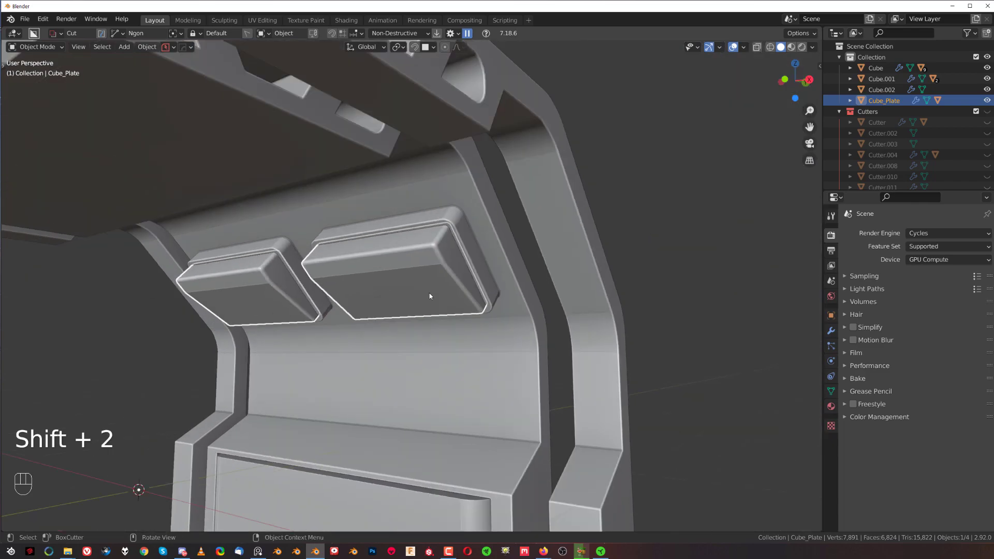
{"action": "scroll", "coordinate": [429, 296], "scroll_direction": "down", "scroll_amount": 2}
Step: Select the top face of the inner floor panel in Edit Mode
{"action": "left_click", "coordinate": [573, 237]}
{"action": "scroll", "coordinate": [519, 273], "scroll_direction": "down", "scroll_amount": 4}
{"action": "middle_click_drag", "start_coordinate": [459, 293], "coordinate": [440, 303]}
{"action": "scroll", "coordinate": [443, 295], "scroll_direction": "up", "scroll_amount": 2}
{"action": "middle_click_drag", "start_coordinate": [463, 265], "coordinate": [458, 182], "text": "shift"}
{"action": "scroll", "coordinate": [458, 182], "scroll_direction": "down", "scroll_amount": 3}
{"action": "middle_click_drag", "start_coordinate": [450, 223], "coordinate": [421, 278]}
{"action": "scroll", "coordinate": [421, 293], "scroll_direction": "up", "scroll_amount": 3}
{"action": "scroll", "coordinate": [393, 289], "scroll_direction": "up", "scroll_amount": 2}
{"action": "left_click", "coordinate": [394, 289]}
{"action": "key", "text": "Tab"}
{"action": "left_click", "coordinate": [489, 291]}
{"action": "left_click", "coordinate": [420, 279]}
{"action": "scroll", "coordinate": [421, 274], "scroll_direction": "down", "scroll_amount": 1}
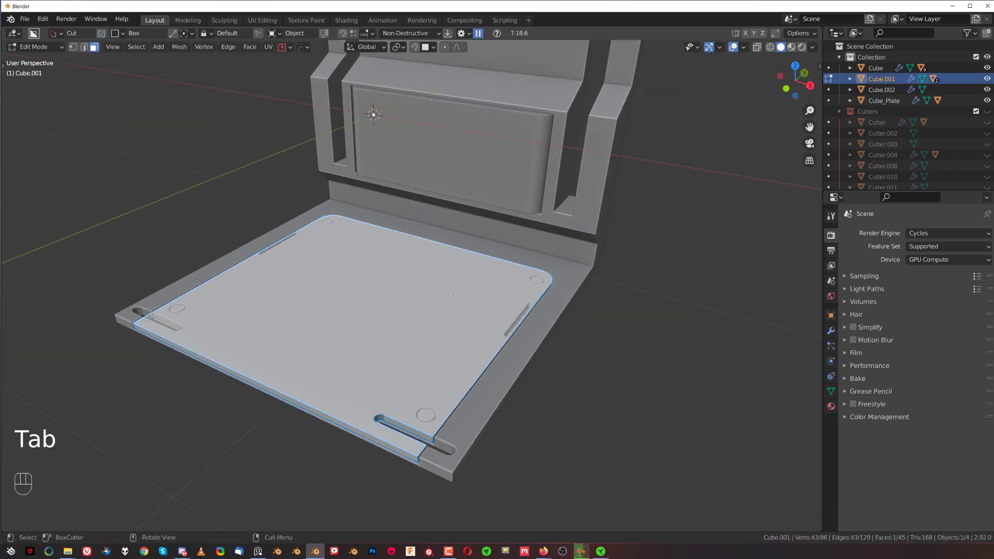
{"action": "scroll", "coordinate": [520, 315], "scroll_direction": "up", "scroll_amount": 2}
Step: Try to inset the floor panel's top face by about 0.057 m and scale the inset face down
{"action": "key", "text": "i"}
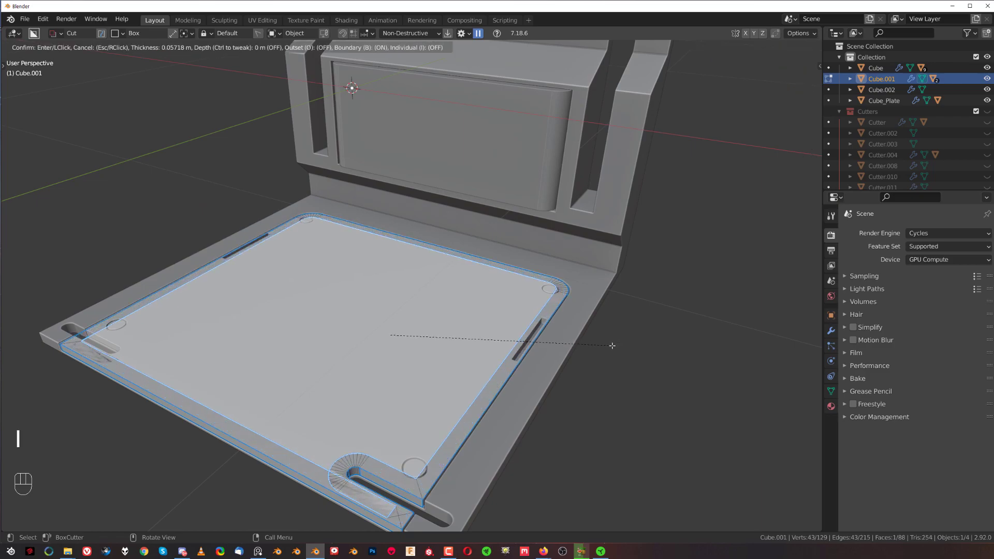
{"action": "left_click", "coordinate": [612, 345]}
{"action": "key", "text": "s"}
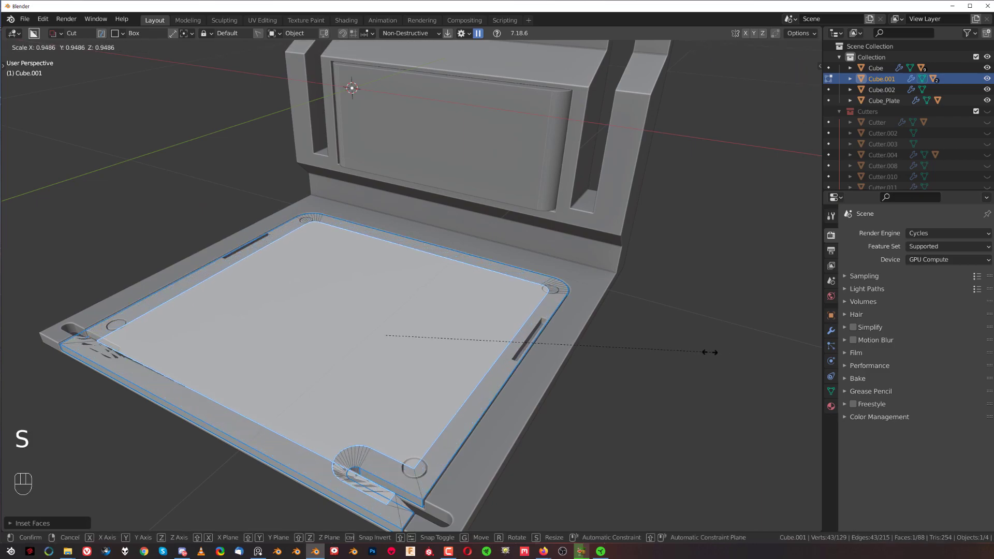
{"action": "left_click", "coordinate": [684, 356]}
{"action": "key", "text": "q"}
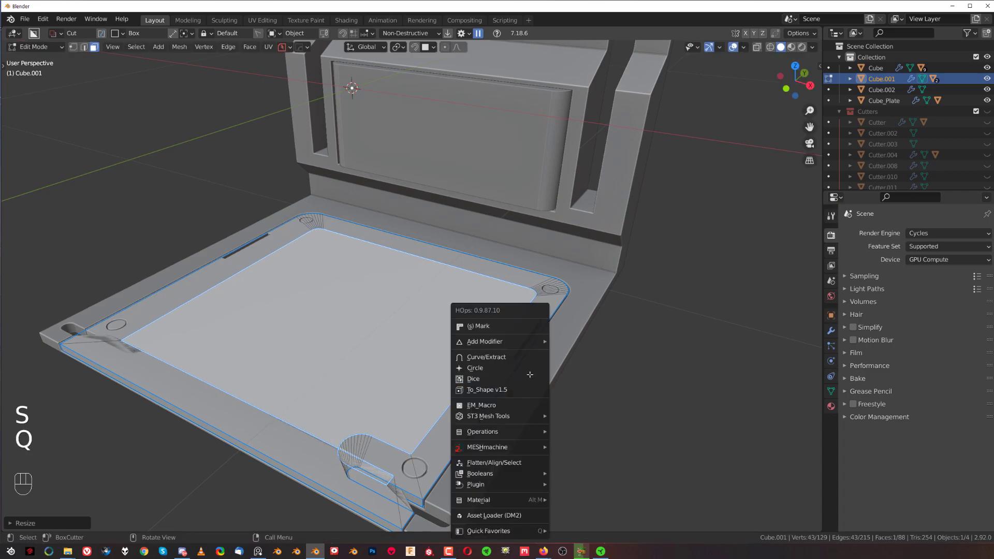
{"action": "left_click", "coordinate": [533, 338]}
{"action": "key", "text": "ctrl+z"}
{"action": "key", "text": "ctrl+z"}
{"action": "scroll", "coordinate": [494, 321], "scroll_direction": "down", "scroll_amount": 2}
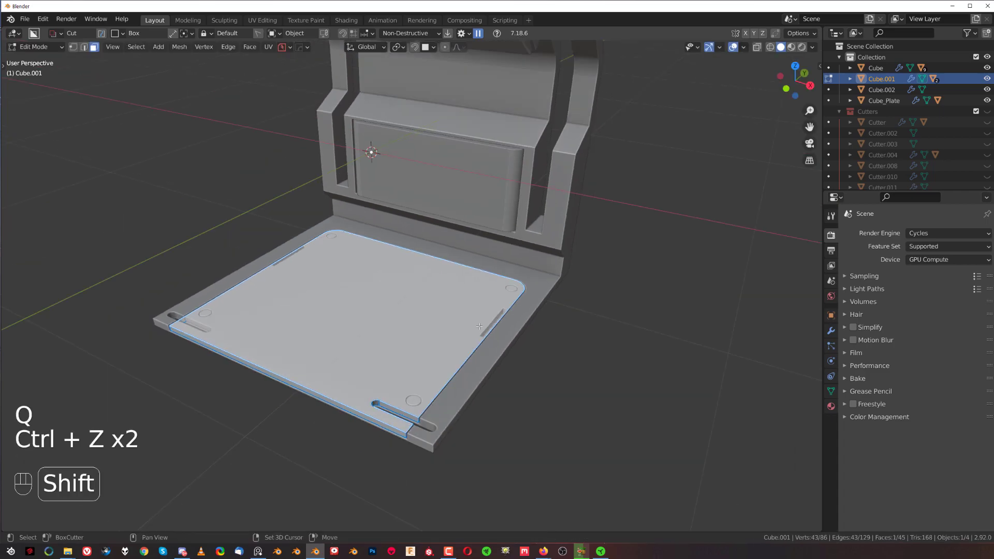
Step: Extract the floor panel's top face as a separate piece with Curve/Extract
{"action": "middle_click_drag", "start_coordinate": [478, 323], "coordinate": [472, 303], "text": "shift"}
{"action": "scroll", "coordinate": [473, 296], "scroll_direction": "up", "scroll_amount": 2}
{"action": "key", "text": "q"}
{"action": "key", "text": "ctrl"}
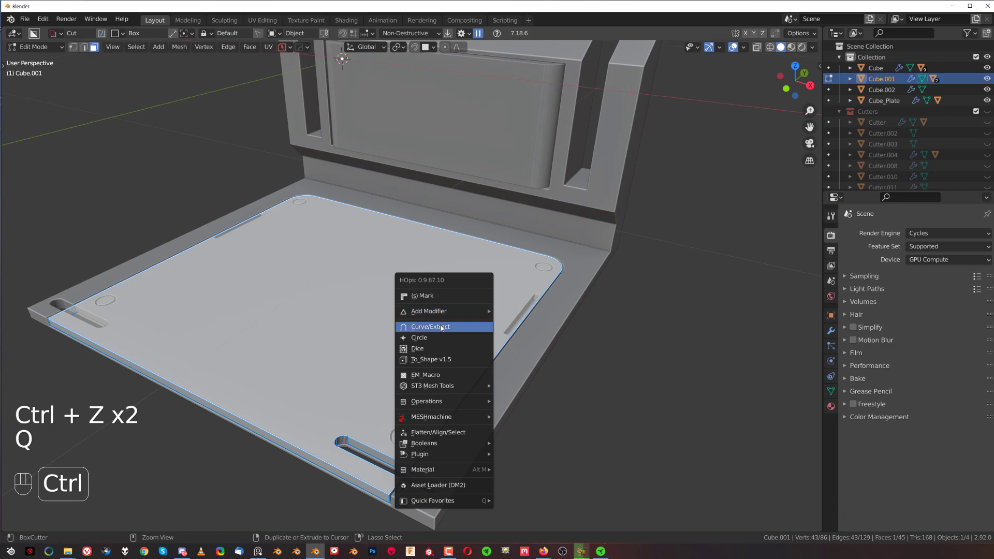
{"action": "left_click", "coordinate": [441, 327], "text": "ctrl"}
{"action": "scroll", "coordinate": [452, 310], "scroll_direction": "down", "scroll_amount": 2}
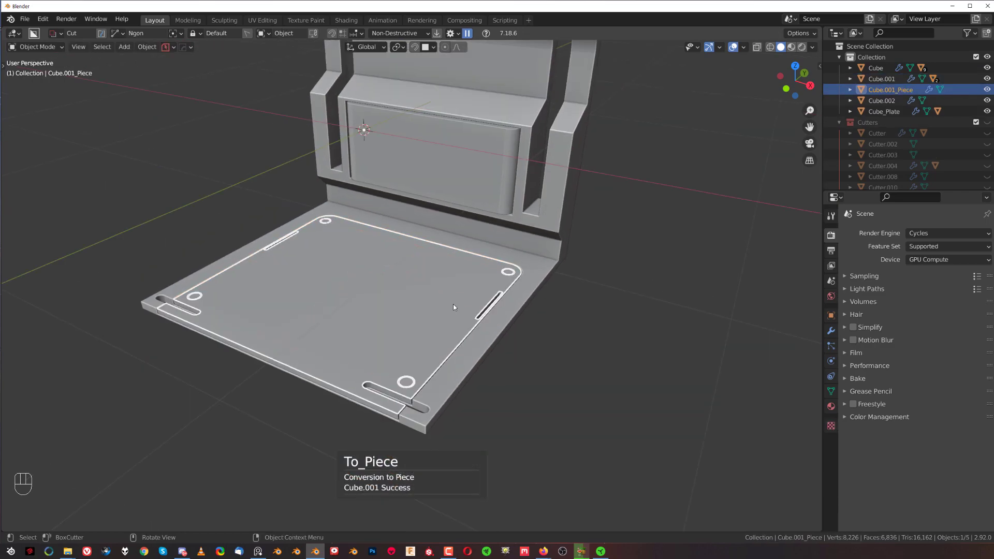
Step: Cut off the front strip of the extracted floor plate, including both slots, with a large Ngon shape
{"action": "key", "text": "g"}
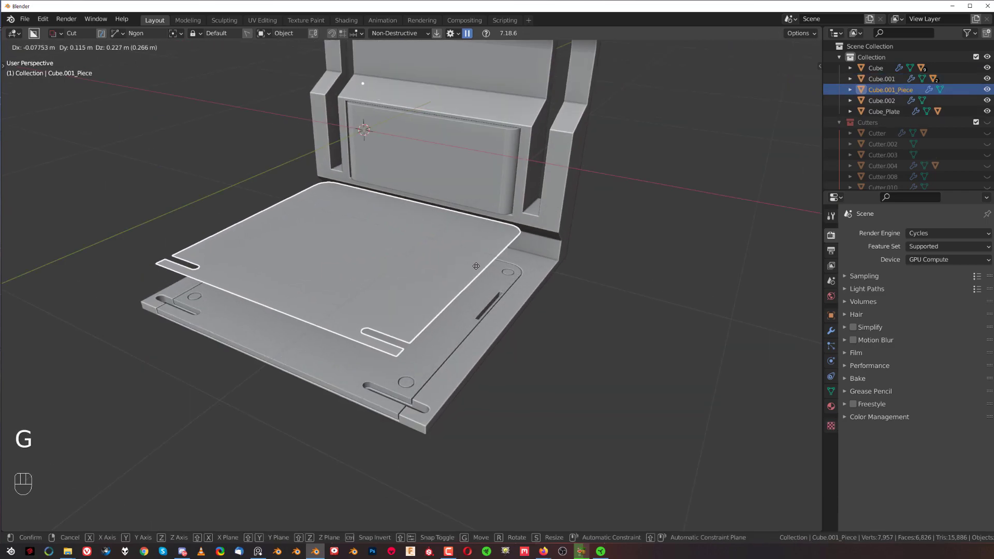
{"action": "right_click", "coordinate": [451, 303]}
{"action": "left_click_drag", "start_coordinate": [250, 323], "coordinate": [196, 297]}
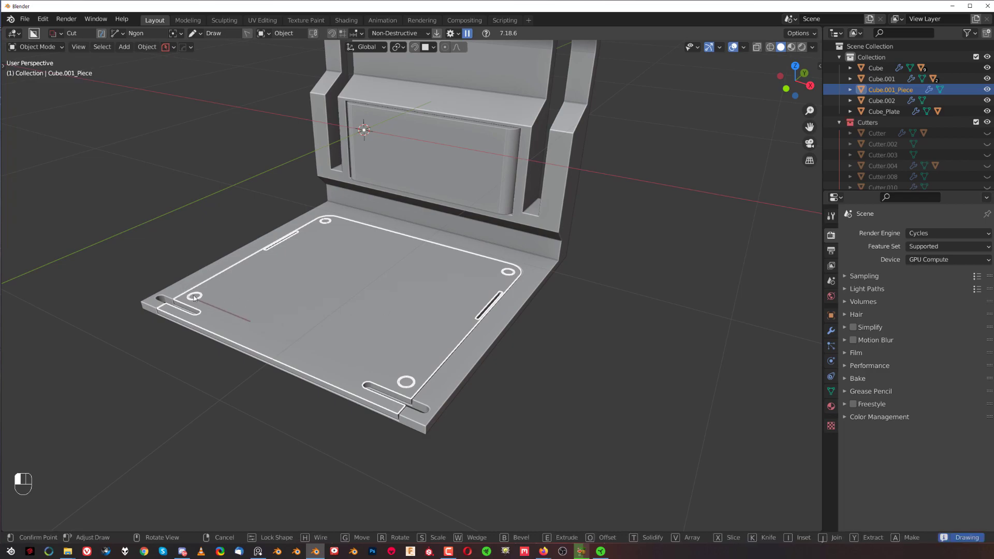
{"action": "left_click", "coordinate": [128, 272]}
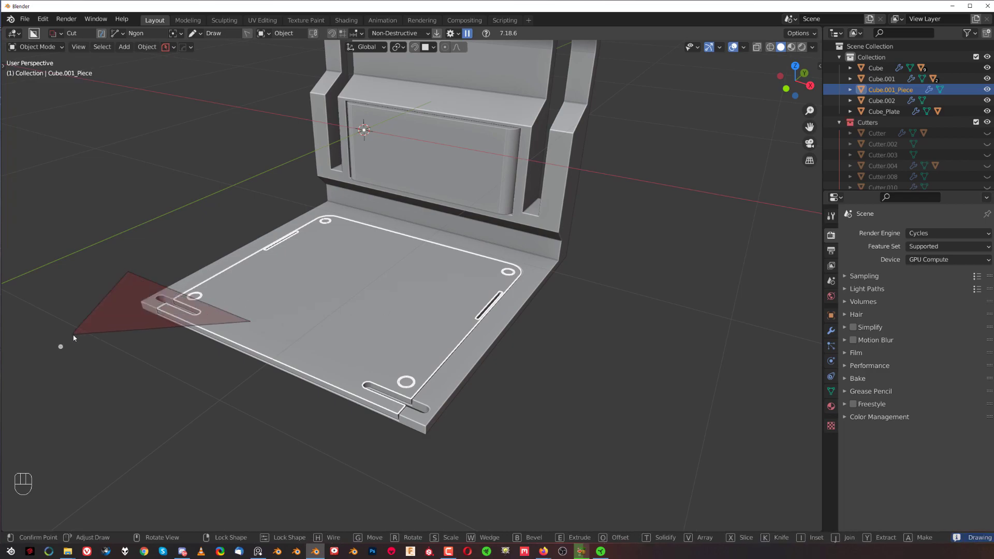
{"action": "left_click", "coordinate": [71, 334]}
{"action": "left_click", "coordinate": [410, 512]}
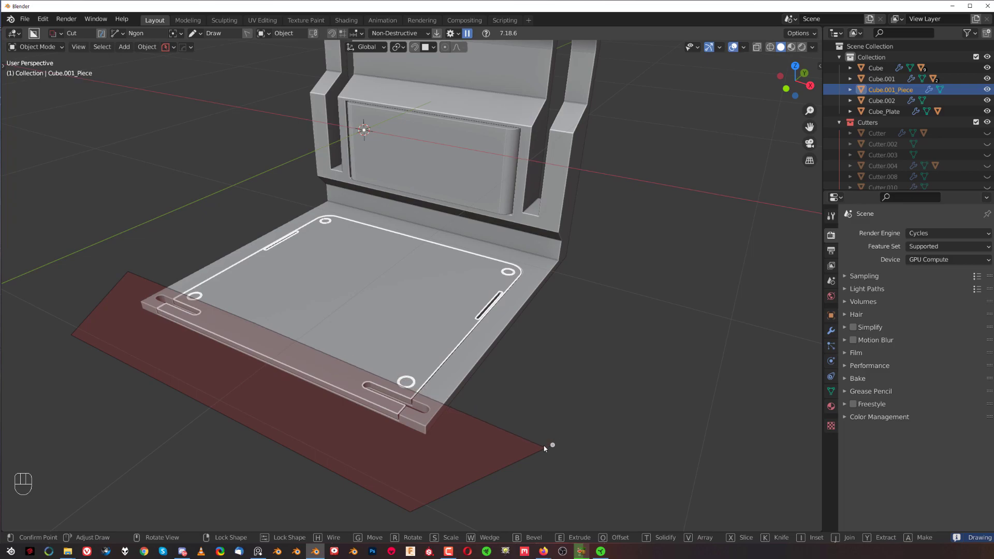
{"action": "key", "text": "space"}
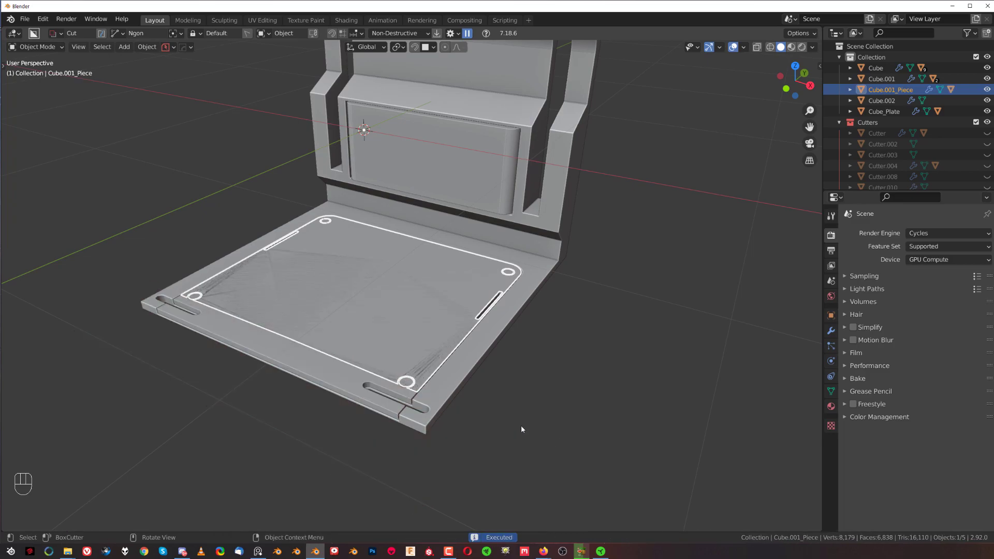
Step: Give the extracted floor plate thickness with a Solidify modifier of about -0.028 m
{"action": "key", "text": "q"}
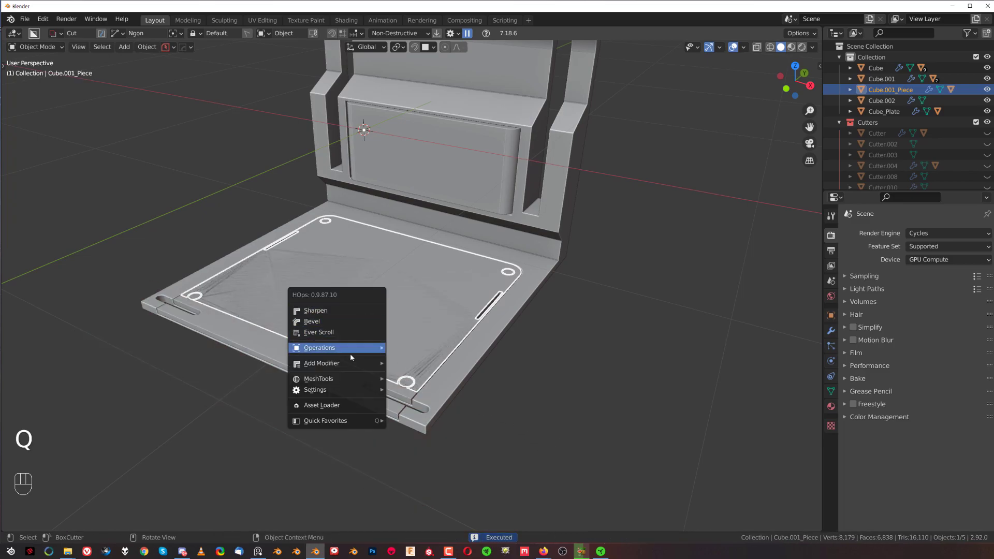
{"action": "mouse_move", "coordinate": [345, 379]}
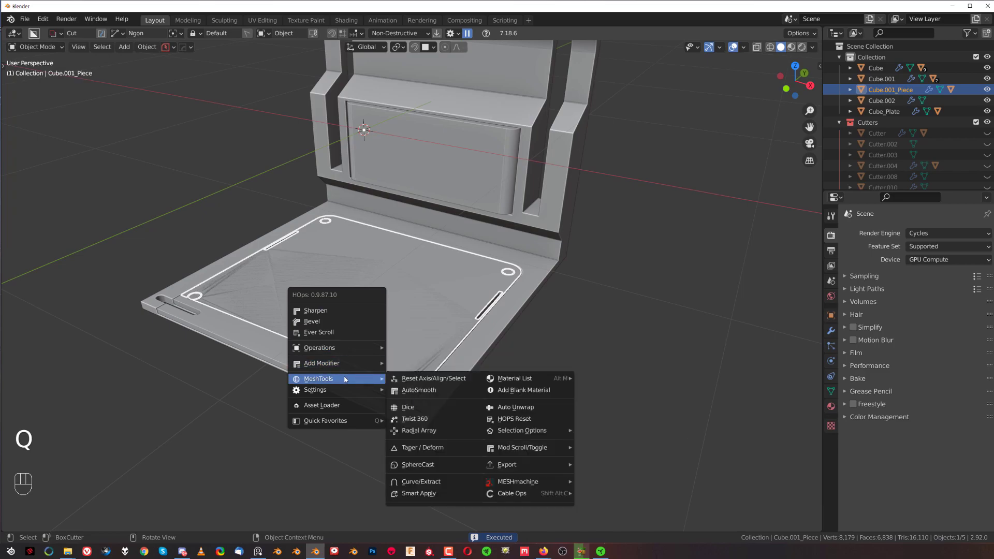
{"action": "key", "text": "q"}
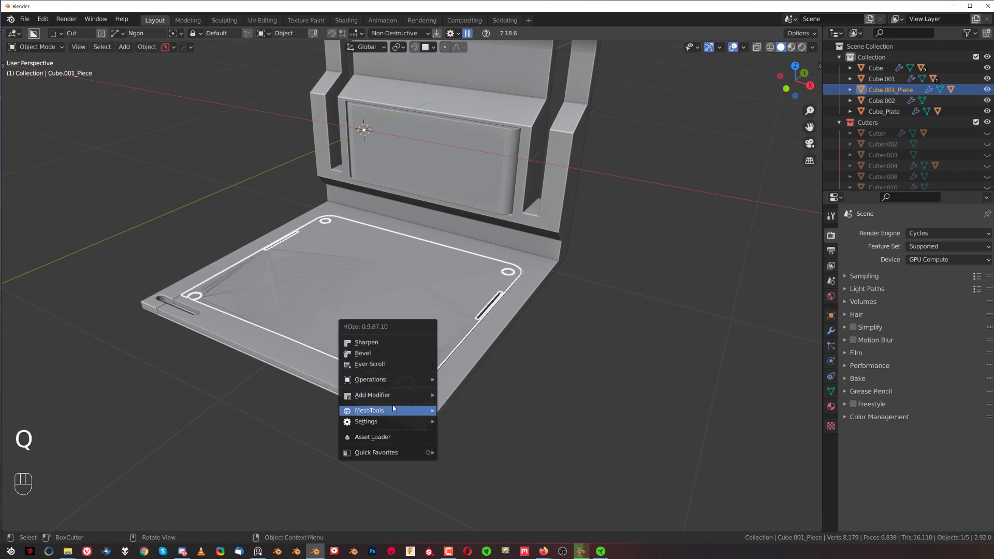
{"action": "mouse_move", "coordinate": [393, 409]}
{"action": "left_click", "coordinate": [476, 409]}
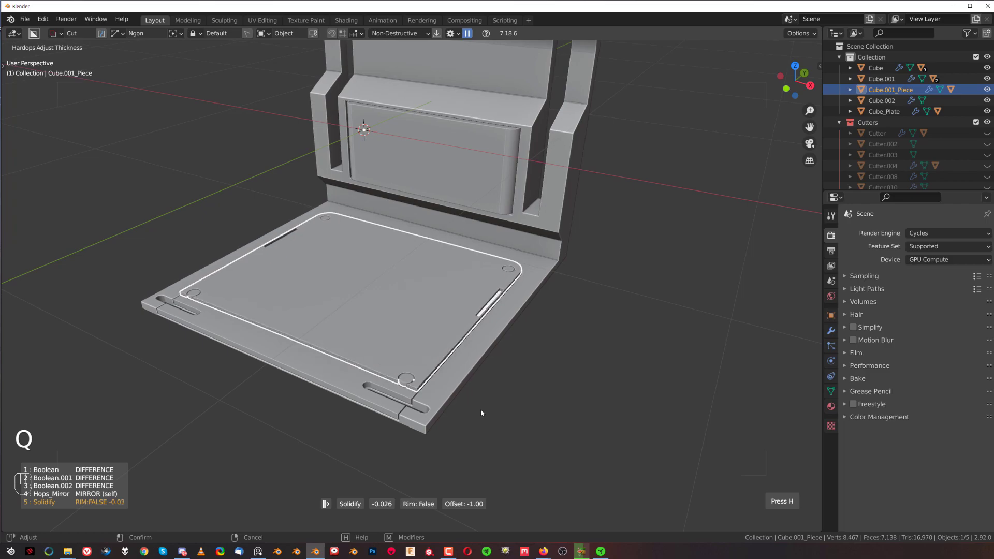
{"action": "left_click", "coordinate": [481, 412]}
Step: Delete the three Boolean modifiers from the extracted floor plate, keeping its mirror and Solidify modifiers
{"action": "middle_click_drag", "start_coordinate": [480, 411], "coordinate": [414, 352], "text": "shift"}
{"action": "key", "text": "ctrl+grave"}
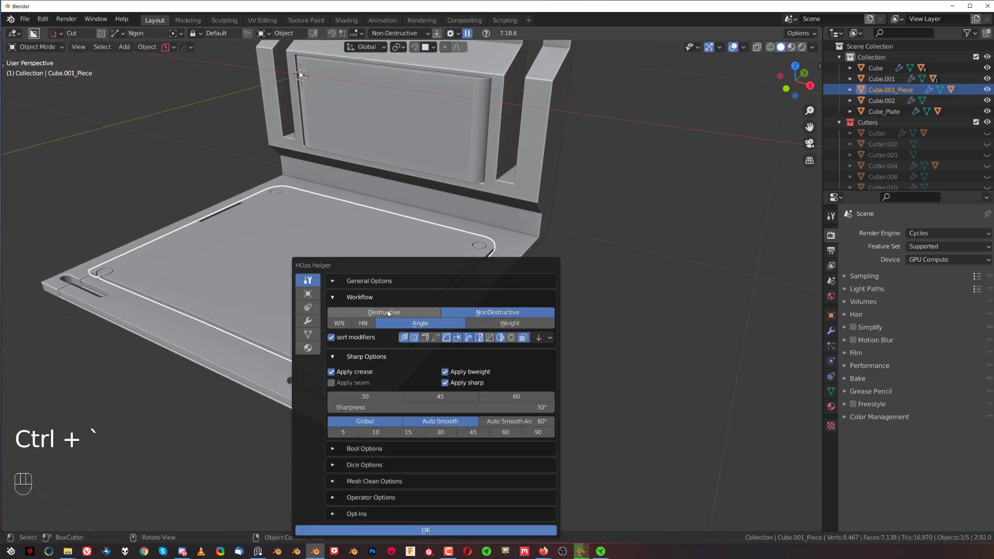
{"action": "left_click", "coordinate": [307, 321]}
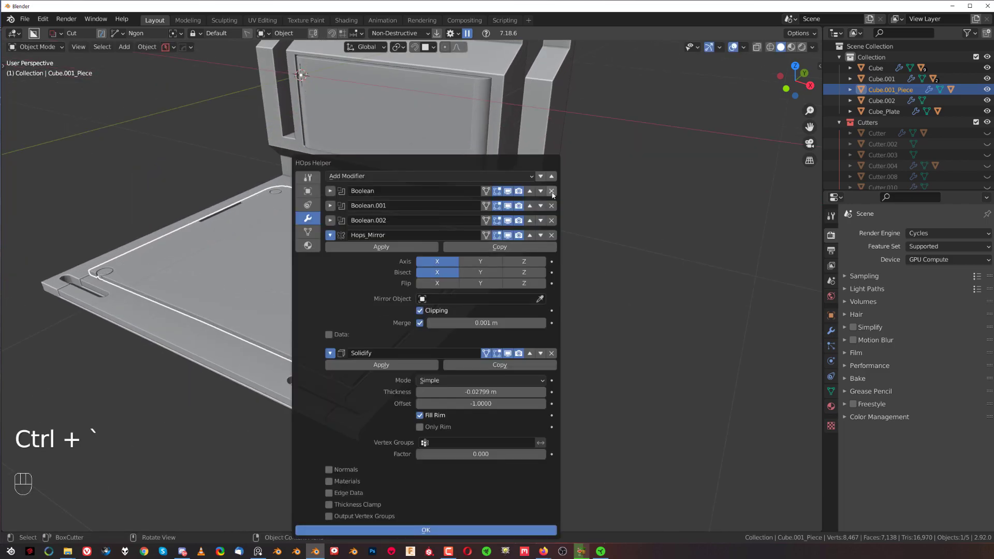
{"action": "left_click", "coordinate": [551, 191]}
{"action": "left_click", "coordinate": [552, 191]}
{"action": "left_click", "coordinate": [552, 191]}
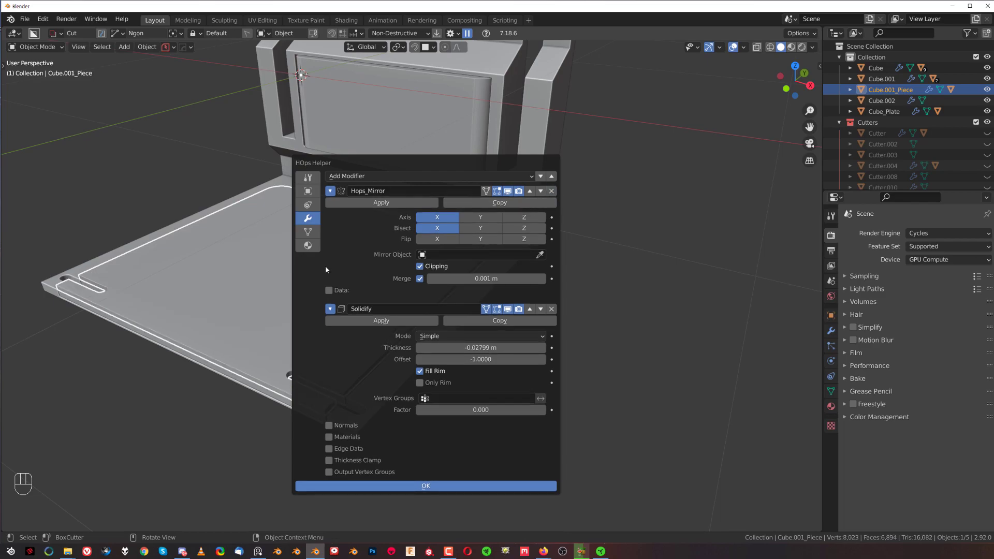
{"action": "left_click", "coordinate": [613, 249]}
{"action": "mouse_move", "coordinate": [399, 346]}
{"action": "middle_mouse_down"}
{"action": "mouse_move", "coordinate": [399, 333]}
{"action": "mouse_move", "coordinate": [404, 345]}
{"action": "middle_mouse_up"}
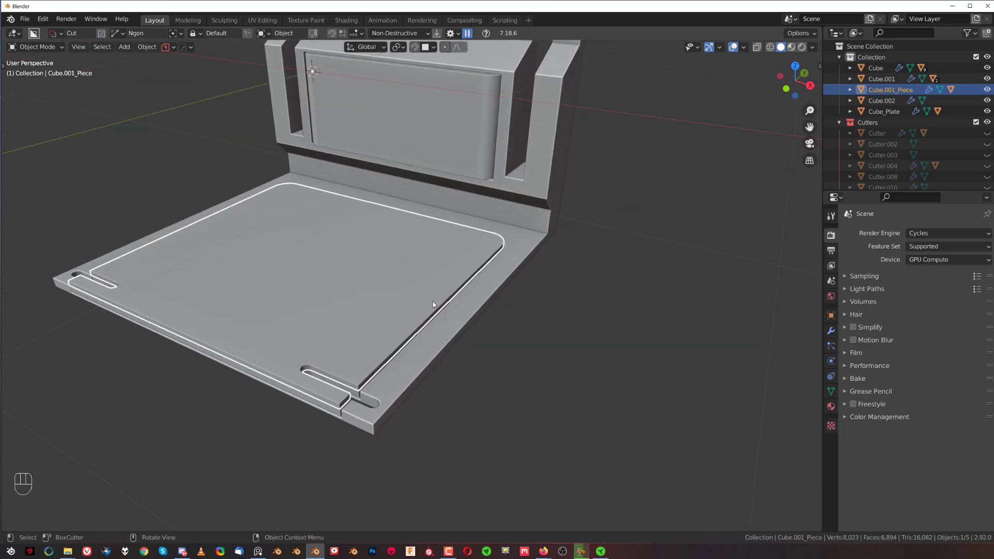
Step: Switch BoxCutter to the Box shape and turn on X-ray for the floor plate
{"action": "key", "text": "d"}
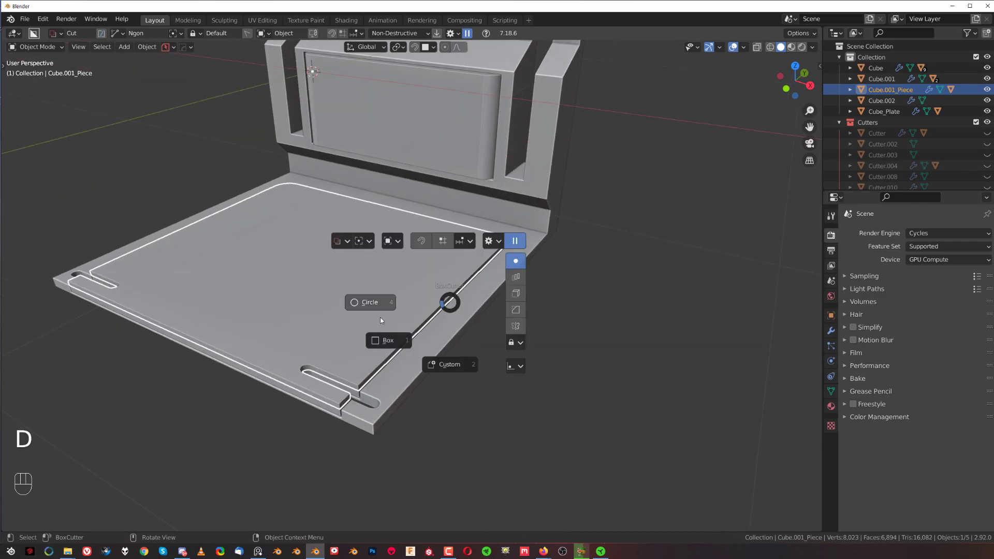
{"action": "left_click", "coordinate": [393, 343]}
{"action": "scroll", "coordinate": [509, 305], "scroll_direction": "up", "scroll_amount": 2}
{"action": "key", "text": "alt+x"}
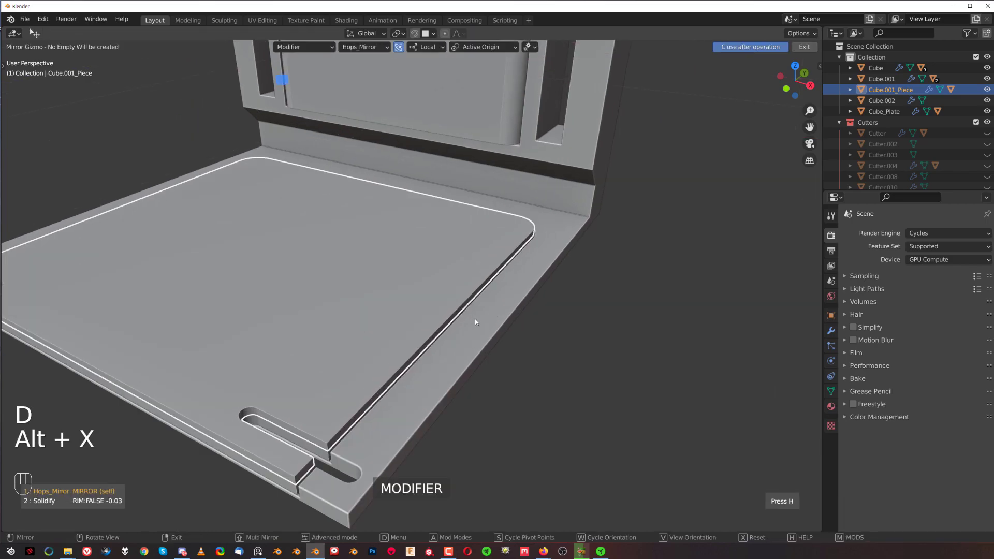
{"action": "right_click", "coordinate": [529, 309]}
{"action": "left_click", "coordinate": [456, 287]}
{"action": "key", "text": "alt+z"}
{"action": "middle_click_drag", "start_coordinate": [456, 288], "coordinate": [475, 328]}
{"action": "right_click", "coordinate": [538, 323]}
{"action": "scroll", "coordinate": [462, 285], "scroll_direction": "up", "scroll_amount": 2}
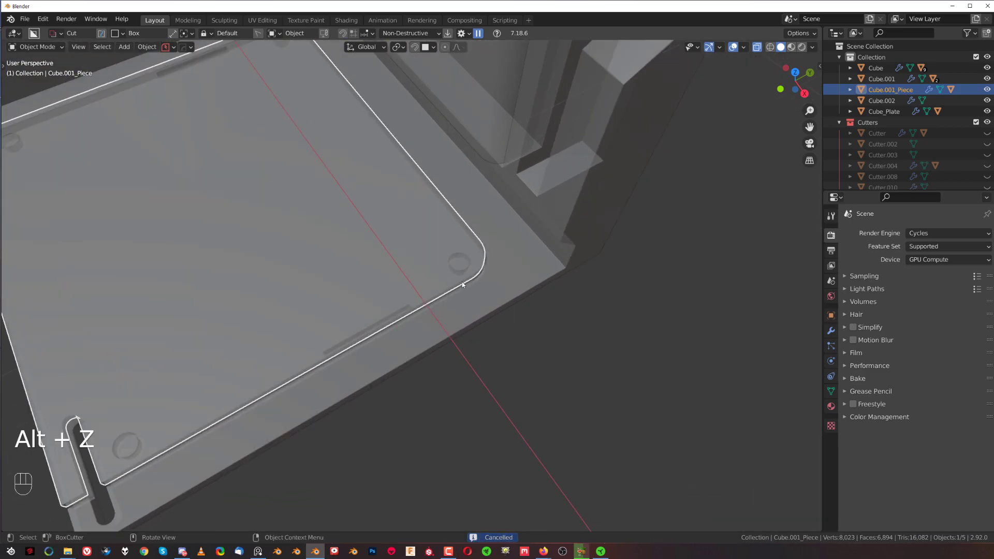
{"action": "left_click_drag", "start_coordinate": [437, 250], "coordinate": [443, 257]}
{"action": "mouse_move", "coordinate": [480, 290]}
{"action": "left_mouse_down"}
{"action": "mouse_move", "coordinate": [425, 256]}
{"action": "mouse_move", "coordinate": [522, 281]}
{"action": "mouse_move", "coordinate": [571, 260]}
{"action": "mouse_move", "coordinate": [553, 278]}
{"action": "left_mouse_up"}
{"action": "key", "text": "Escape"}
{"action": "middle_click_drag", "start_coordinate": [363, 366], "coordinate": [487, 297], "text": "shift"}
{"action": "middle_click_drag", "start_coordinate": [501, 249], "coordinate": [440, 233]}
{"action": "mouse_move", "coordinate": [433, 150]}
{"action": "left_mouse_down"}
{"action": "mouse_move", "coordinate": [412, 389]}
{"action": "mouse_move", "coordinate": [436, 292]}
{"action": "left_mouse_up"}
{"action": "right_click", "coordinate": [435, 292]}
Step: Cut a long box along one side of the floor plate to trim away its outer strip
{"action": "mouse_move", "coordinate": [370, 366]}
{"action": "left_mouse_down"}
{"action": "mouse_move", "coordinate": [492, 164]}
{"action": "mouse_move", "coordinate": [496, 174]}
{"action": "left_mouse_up"}
{"action": "left_click_drag", "start_coordinate": [520, 119], "coordinate": [521, 113]}
{"action": "key", "text": "shift"}
{"action": "left_click_drag", "start_coordinate": [577, 136], "coordinate": [604, 184]}
Step: Shift the side cutter along global Y, turn off X-ray, hide the cutters and select the floor plate
{"action": "key", "text": "g"}
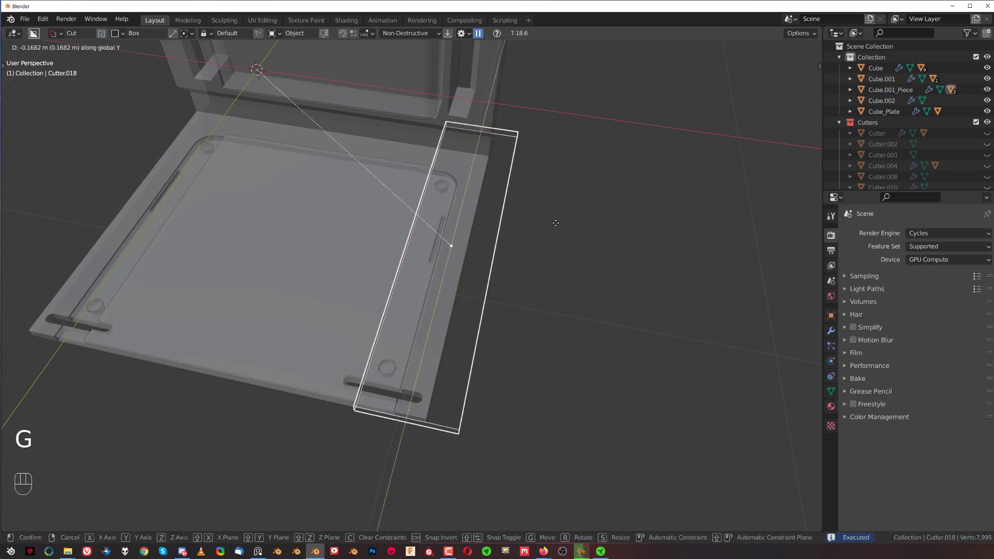
{"action": "left_click", "coordinate": [546, 243]}
{"action": "key", "text": "alt+z"}
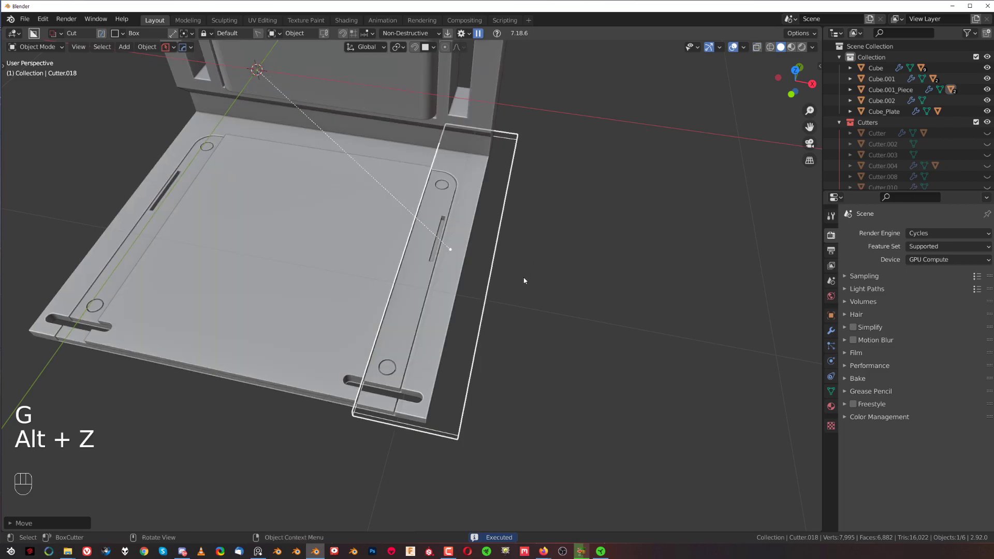
{"action": "key", "text": "shift+2"}
{"action": "middle_click_drag", "start_coordinate": [492, 313], "coordinate": [472, 251], "text": "shift"}
{"action": "left_click", "coordinate": [391, 291]}
{"action": "middle_click_drag", "start_coordinate": [431, 300], "coordinate": [522, 313]}
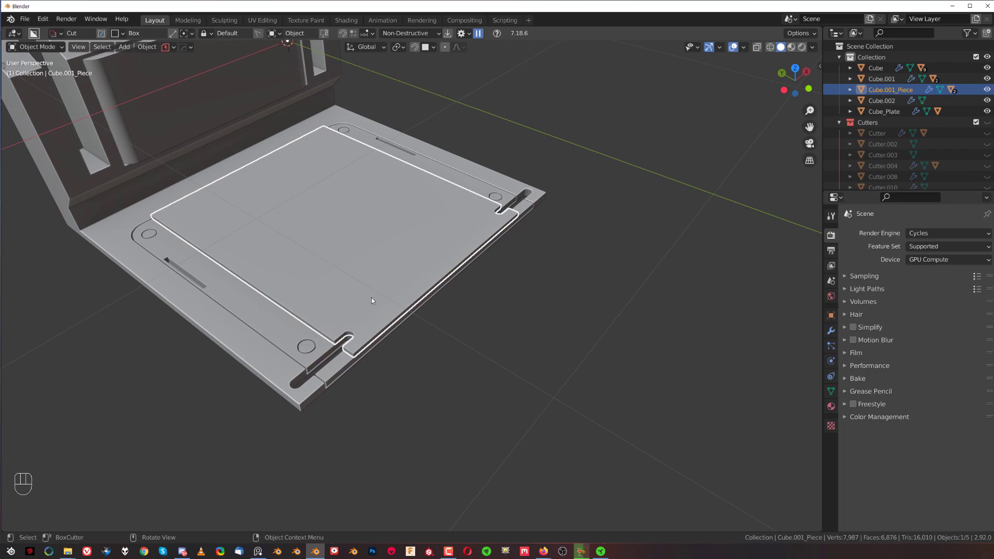
Step: Set BoxCutter to Ngon with View alignment and isolate the floor plate in top orthographic view
{"action": "key", "text": "d"}
{"action": "left_click", "coordinate": [372, 360]}
{"action": "key", "text": "KP_5"}
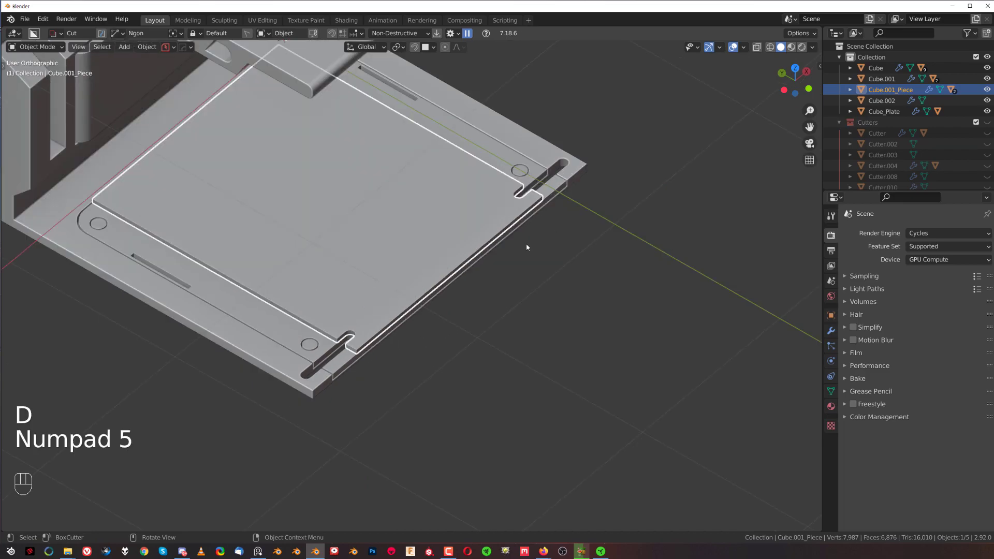
{"action": "key", "text": "slash"}
{"action": "key", "text": "grave"}
{"action": "middle_click_drag", "start_coordinate": [355, 322], "coordinate": [357, 257], "text": "shift"}
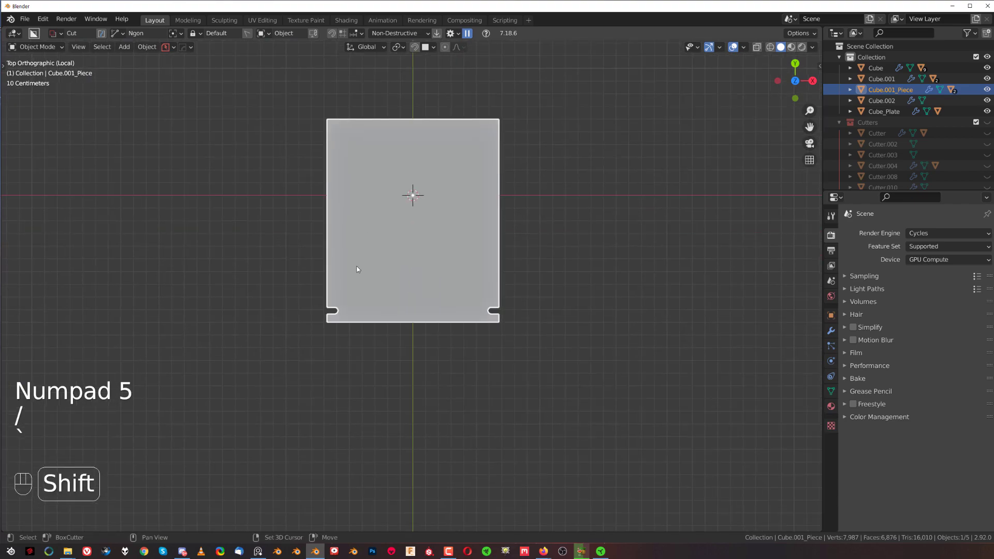
{"action": "scroll", "coordinate": [247, 304], "scroll_direction": "up", "scroll_amount": 3}
{"action": "key", "text": "shift+v"}
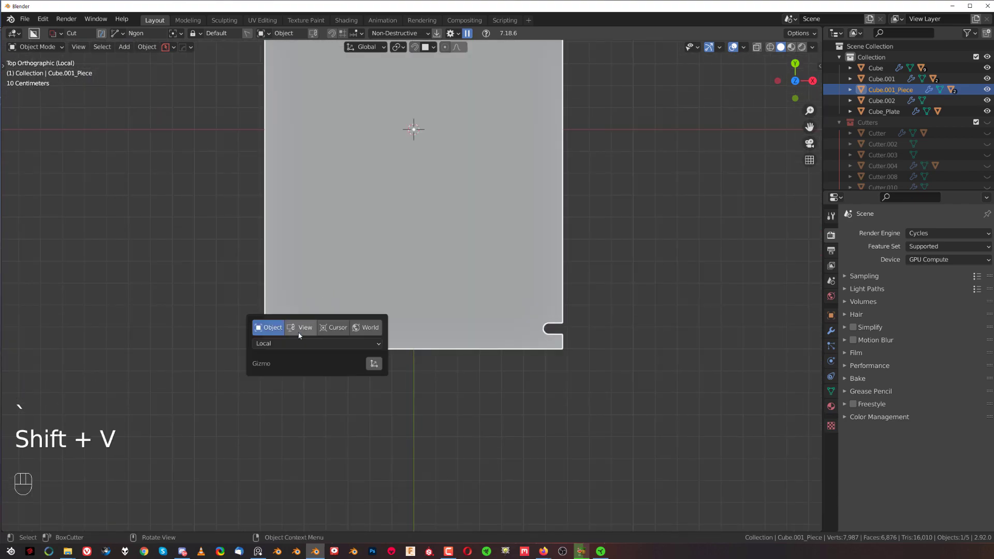
{"action": "left_click", "coordinate": [299, 329]}
{"action": "left_click_drag", "start_coordinate": [239, 311], "coordinate": [322, 310]}
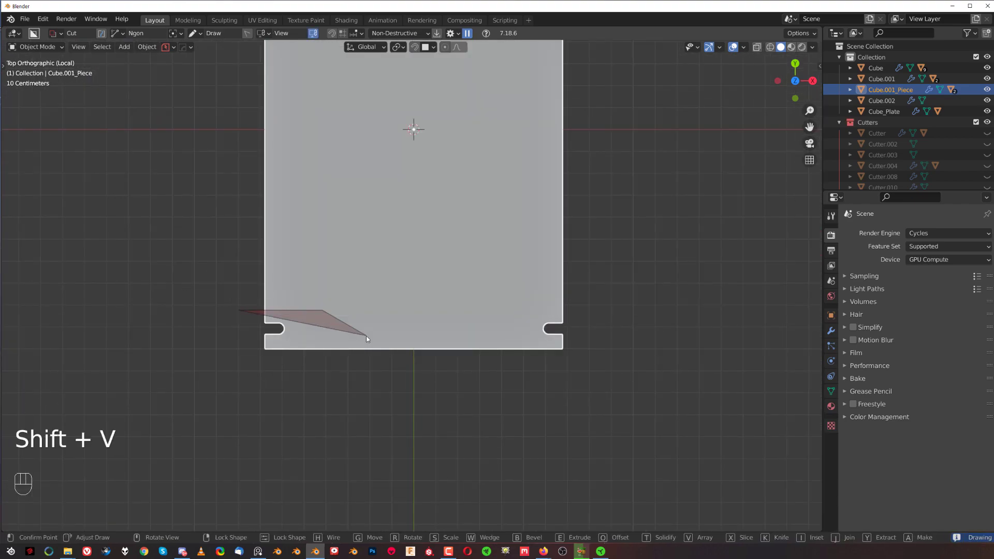
{"action": "left_click", "coordinate": [328, 327]}
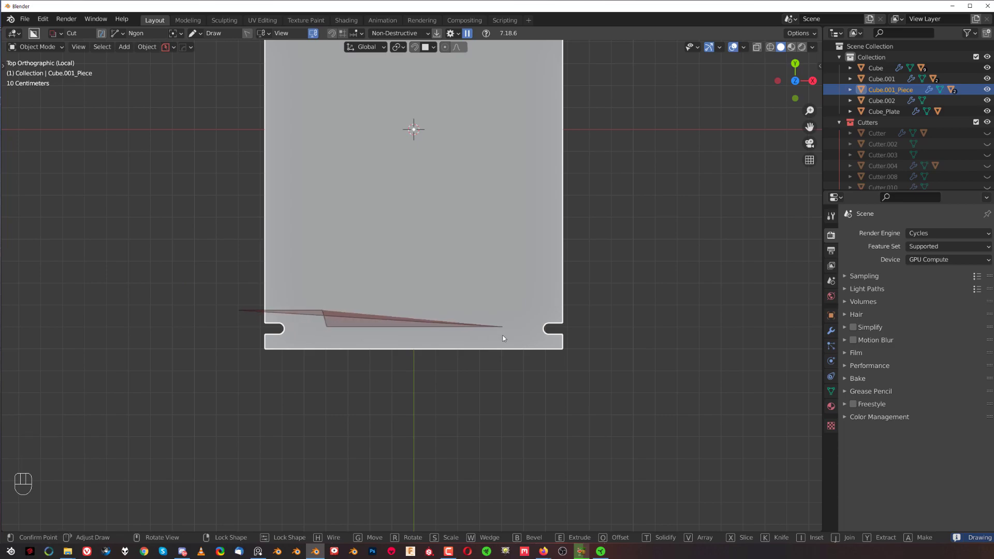
{"action": "left_click", "coordinate": [503, 328]}
{"action": "right_click", "coordinate": [509, 397]}
{"action": "key", "text": "BackSpace"}
{"action": "key", "text": "BackSpace"}
{"action": "key", "text": "BackSpace"}
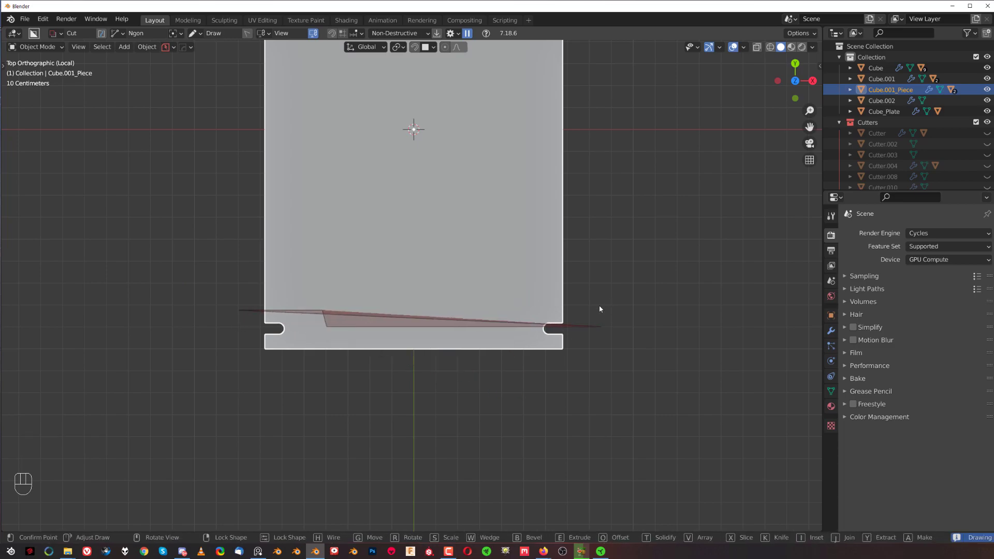
{"action": "key", "text": "Escape"}
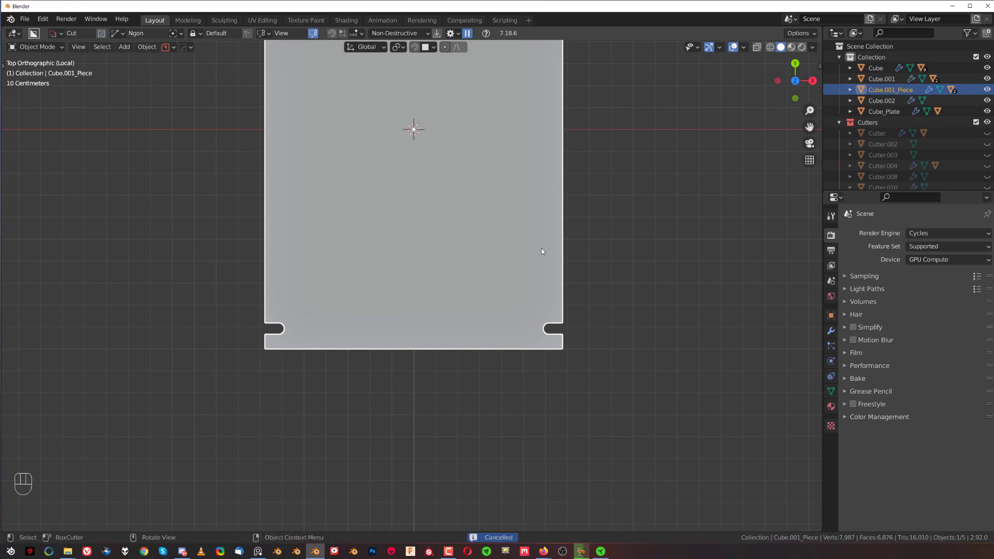
Step: Cut the plate's front end with an Ngon to a stepped outline, removing the slots and leaving a central tab with angled corners
{"action": "left_click", "coordinate": [581, 312]}
{"action": "left_click", "coordinate": [509, 312]}
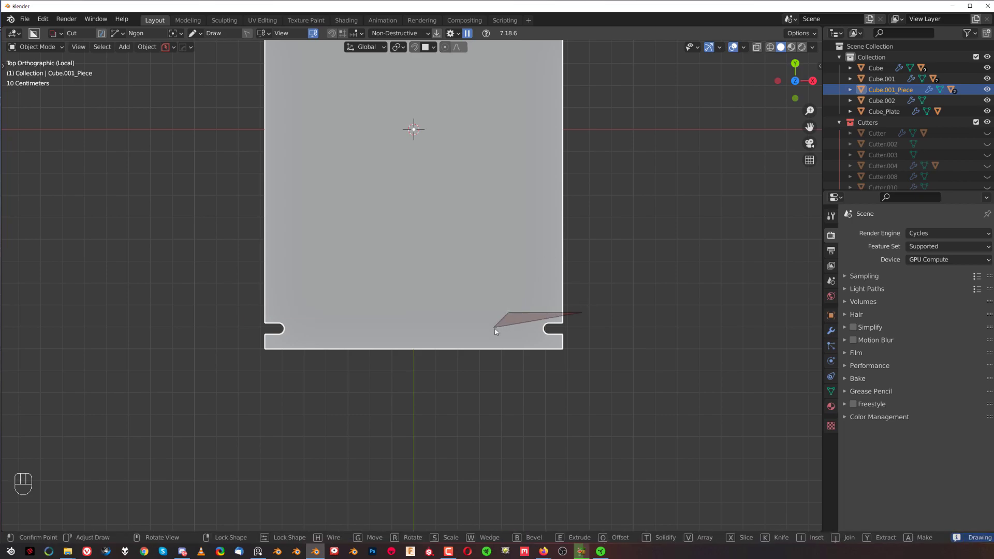
{"action": "left_click", "coordinate": [330, 328]}
{"action": "left_click", "coordinate": [331, 429]}
{"action": "left_click", "coordinate": [751, 429]}
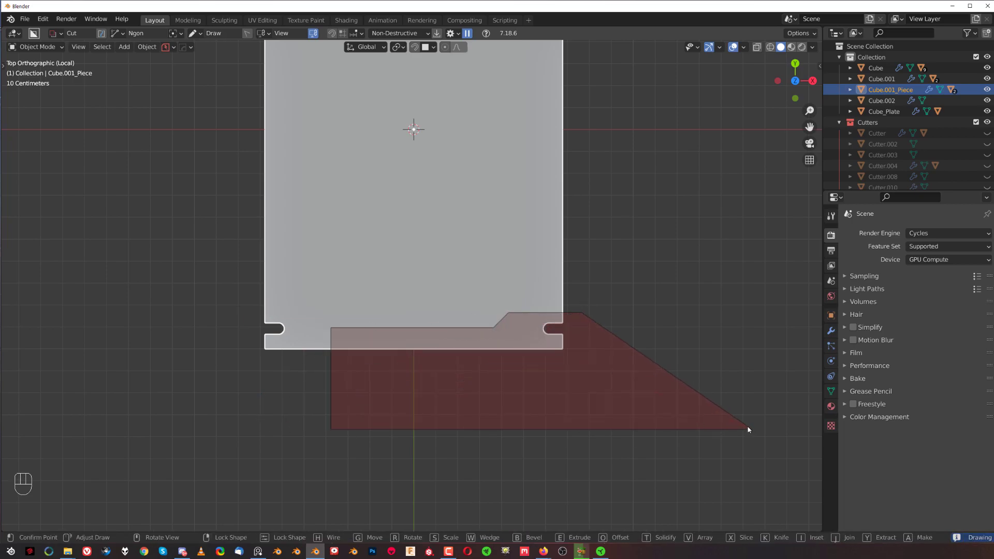
{"action": "key", "text": "space"}
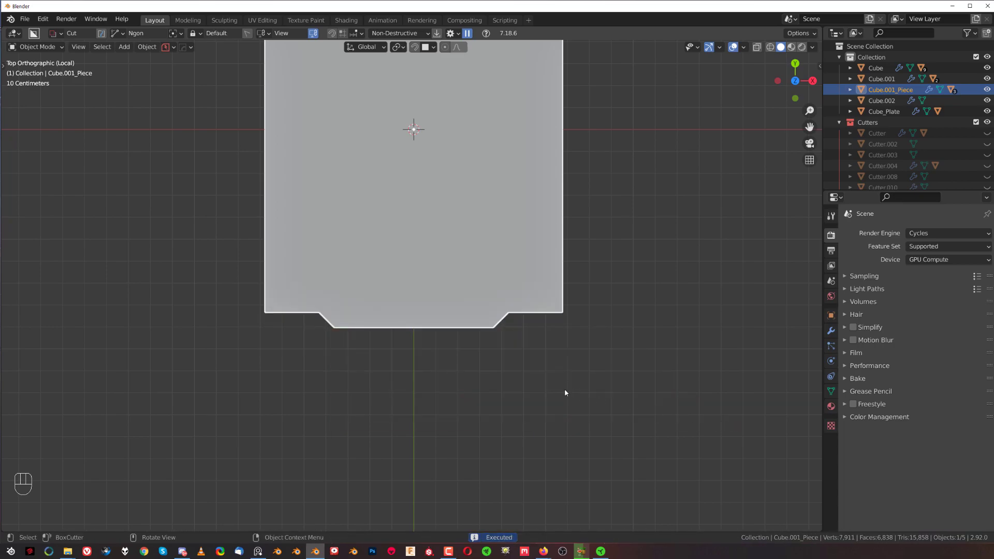
Step: Leave local view, return to perspective and run CSharpen on the floor plate
{"action": "key", "text": "KP_Divide"}
{"action": "key", "text": "KP_Divide"}
{"action": "key", "text": "KP_Divide"}
{"action": "key", "text": "KP_Divide"}
{"action": "key", "text": "KP_5"}
{"action": "key", "text": "q"}
{"action": "left_click", "coordinate": [454, 203], "text": "ctrl"}
Step: Add a three-segment bevel to the floor plate's edges, limited to a 30° angle with a 0.70 profile
{"action": "middle_click_drag", "start_coordinate": [529, 231], "coordinate": [508, 226]}
{"action": "scroll", "coordinate": [508, 226], "scroll_direction": "up", "scroll_amount": 1}
{"action": "key", "text": "q"}
{"action": "left_click", "coordinate": [511, 239]}
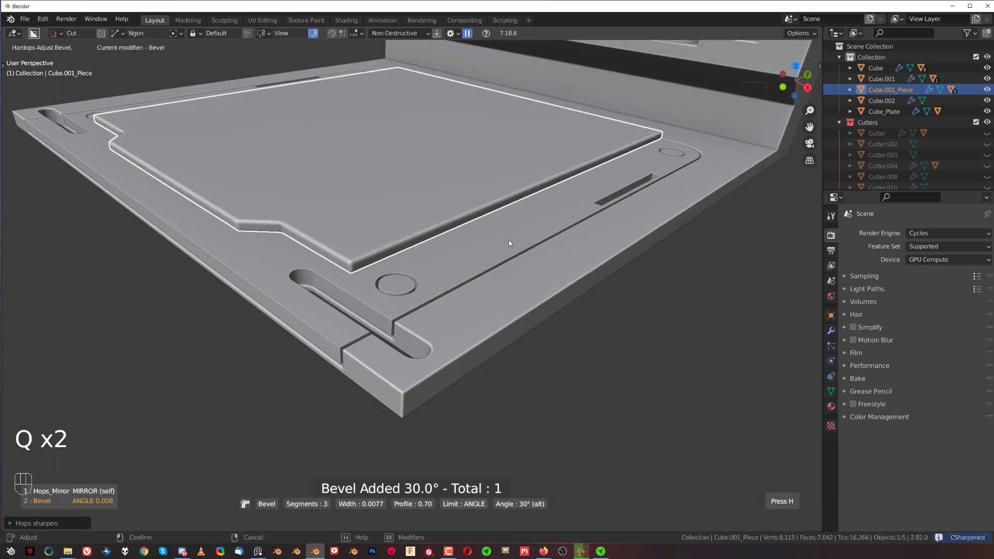
{"action": "left_click", "coordinate": [539, 252]}
Step: Round the floor plate's front corner edge in Edit Mode with a nine-segment bevel
{"action": "middle_click_drag", "start_coordinate": [538, 252], "coordinate": [458, 254]}
{"action": "key", "text": "Tab"}
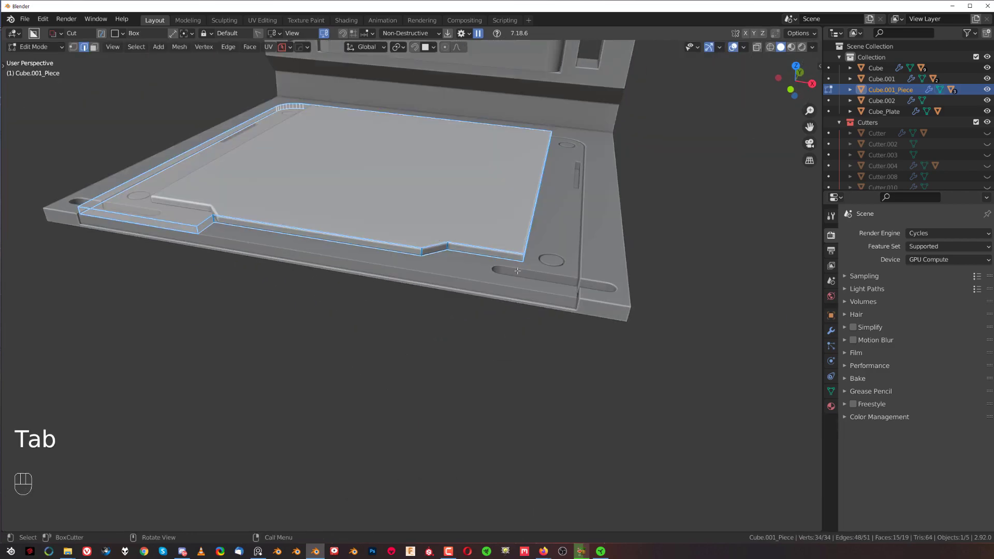
{"action": "key", "text": "ctrl+b"}
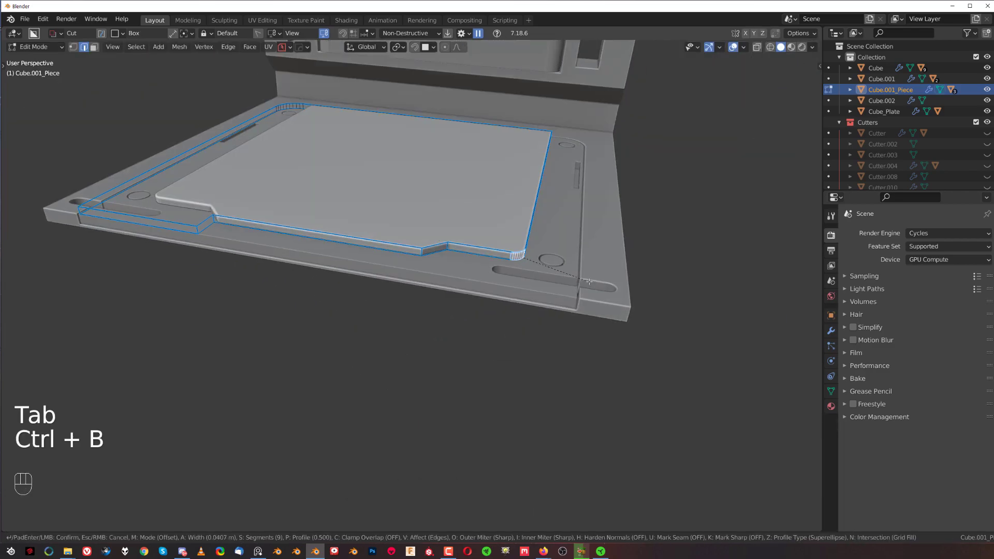
{"action": "left_click", "coordinate": [614, 289]}
Step: Bevel the floor plate's rear corner edge into a rounded corner and return to Object Mode
{"action": "middle_click_drag", "start_coordinate": [615, 289], "coordinate": [489, 263]}
{"action": "middle_click_drag", "start_coordinate": [488, 263], "coordinate": [383, 389], "text": "shift"}
{"action": "scroll", "coordinate": [444, 259], "scroll_direction": "up", "scroll_amount": 1}
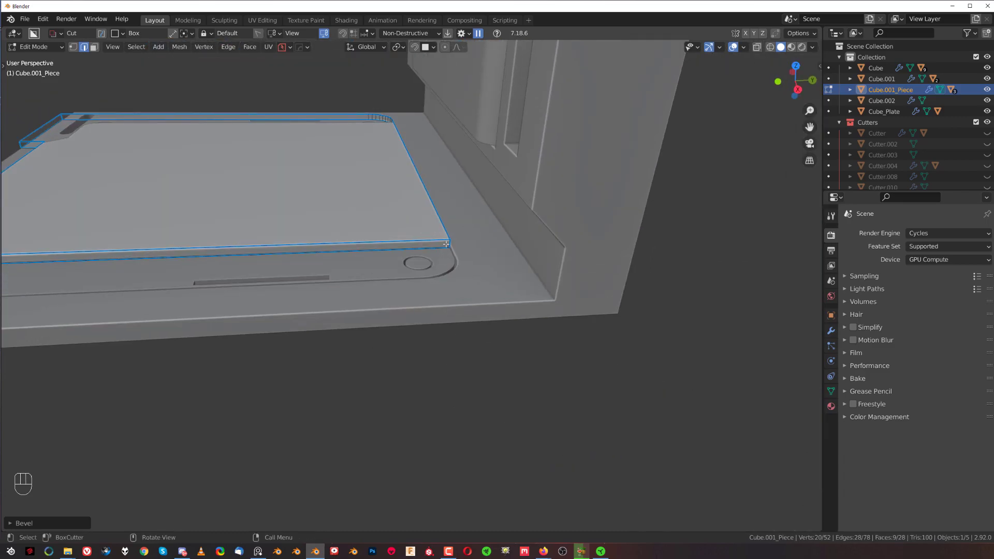
{"action": "key", "text": "ctrl+b"}
{"action": "left_click", "coordinate": [572, 395], "text": "shift"}
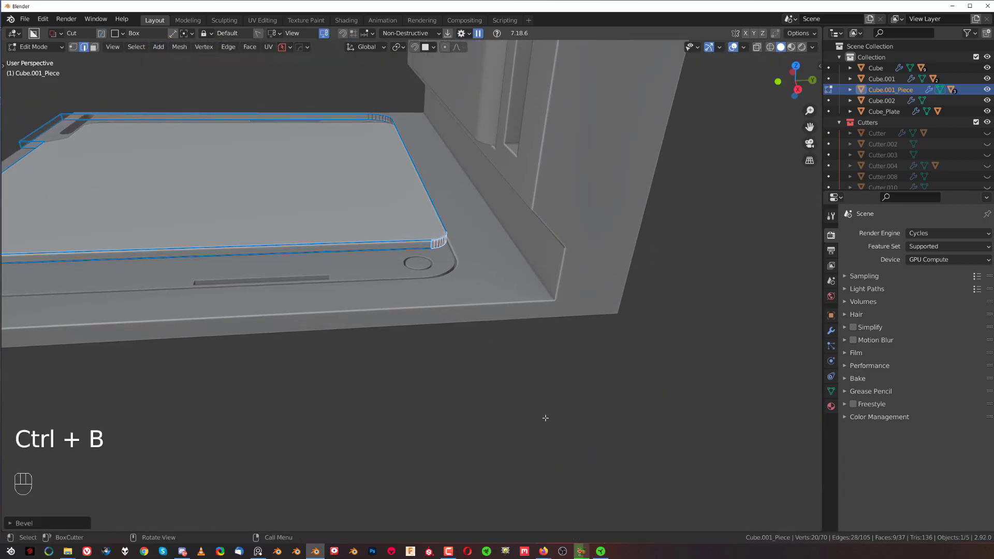
{"action": "key", "text": "Tab"}
{"action": "scroll", "coordinate": [420, 284], "scroll_direction": "down", "scroll_amount": 3}
{"action": "middle_click_drag", "start_coordinate": [419, 285], "coordinate": [507, 322]}
{"action": "key", "text": "shift+2"}
{"action": "scroll", "coordinate": [497, 328], "scroll_direction": "down", "scroll_amount": 3}
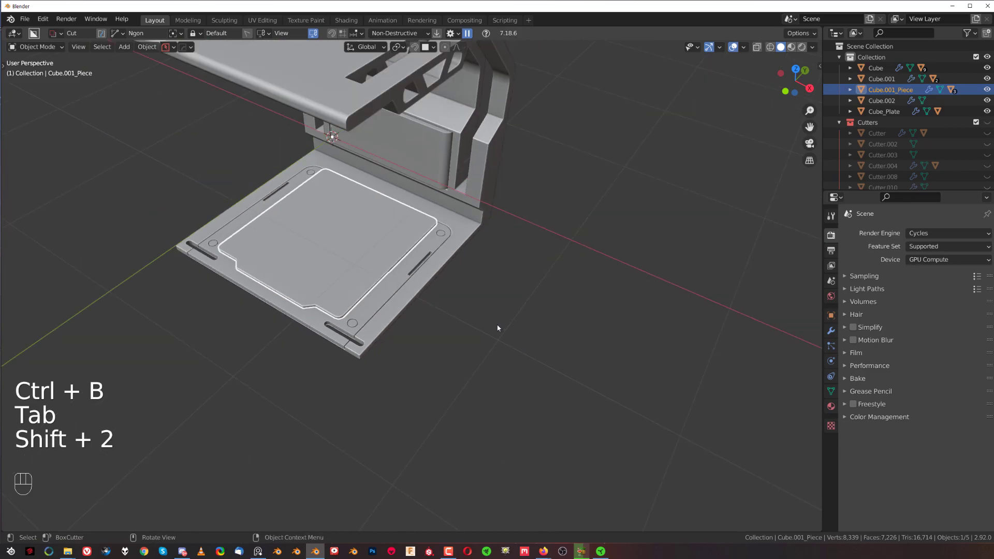
Step: Select the floor plate and set BoxCutter to the Box shape with Object alignment
{"action": "left_click", "coordinate": [500, 296]}
{"action": "scroll", "coordinate": [477, 296], "scroll_direction": "up", "scroll_amount": 2}
{"action": "middle_click_drag", "start_coordinate": [497, 278], "coordinate": [426, 257], "text": "shift"}
{"action": "scroll", "coordinate": [426, 257], "scroll_direction": "up", "scroll_amount": 2}
{"action": "key", "text": "KP_5"}
{"action": "key", "text": "KP_5"}
{"action": "middle_click_drag", "start_coordinate": [390, 306], "coordinate": [339, 243], "text": "shift"}
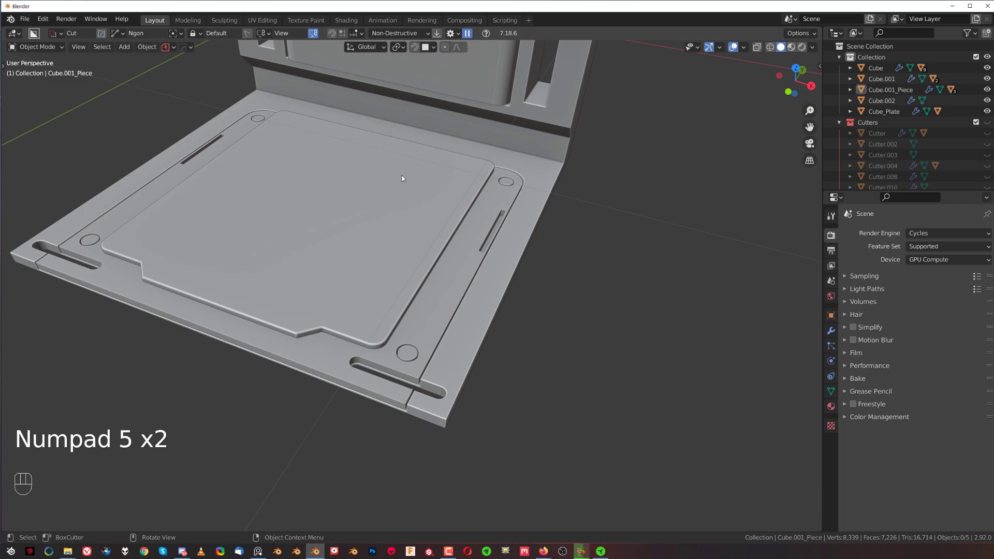
{"action": "left_click", "coordinate": [402, 179]}
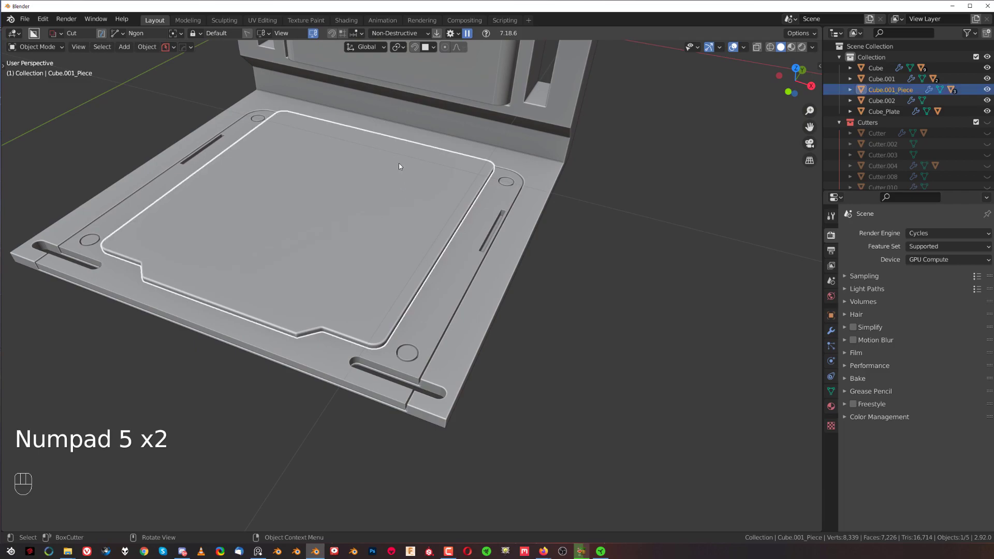
{"action": "right_click", "coordinate": [347, 268]}
{"action": "key", "text": "d"}
{"action": "left_click", "coordinate": [295, 306]}
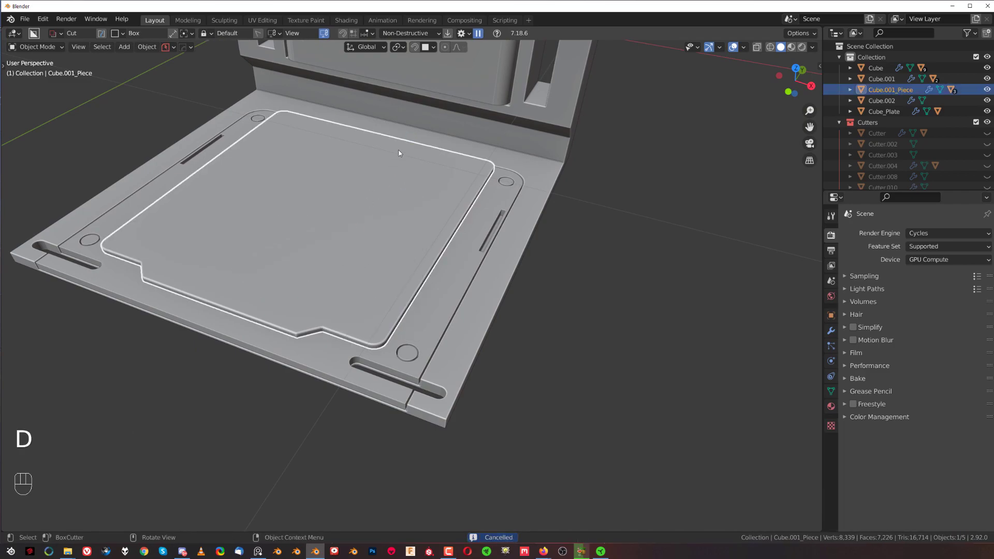
{"action": "left_click_drag", "start_coordinate": [399, 151], "coordinate": [331, 301]}
{"action": "right_click", "coordinate": [332, 301]}
{"action": "key", "text": "shift+v"}
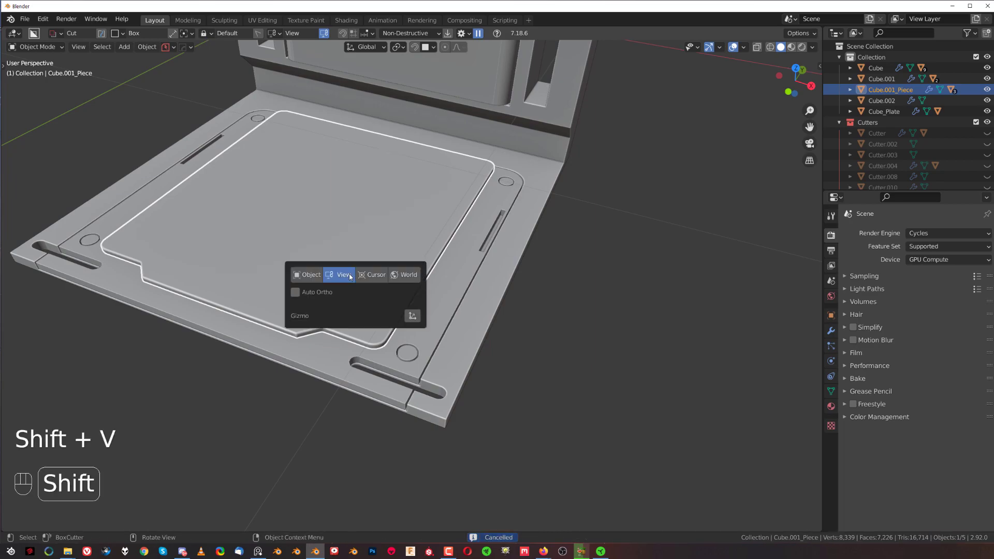
{"action": "left_click", "coordinate": [315, 274]}
Step: Cut a shallow rounded rectangular recess along one half of the floor plate, mirrored onto the other half
{"action": "mouse_move", "coordinate": [392, 144]}
{"action": "left_mouse_down"}
{"action": "mouse_move", "coordinate": [343, 248]}
{"action": "mouse_move", "coordinate": [359, 320]}
{"action": "mouse_move", "coordinate": [378, 344]}
{"action": "left_mouse_up"}
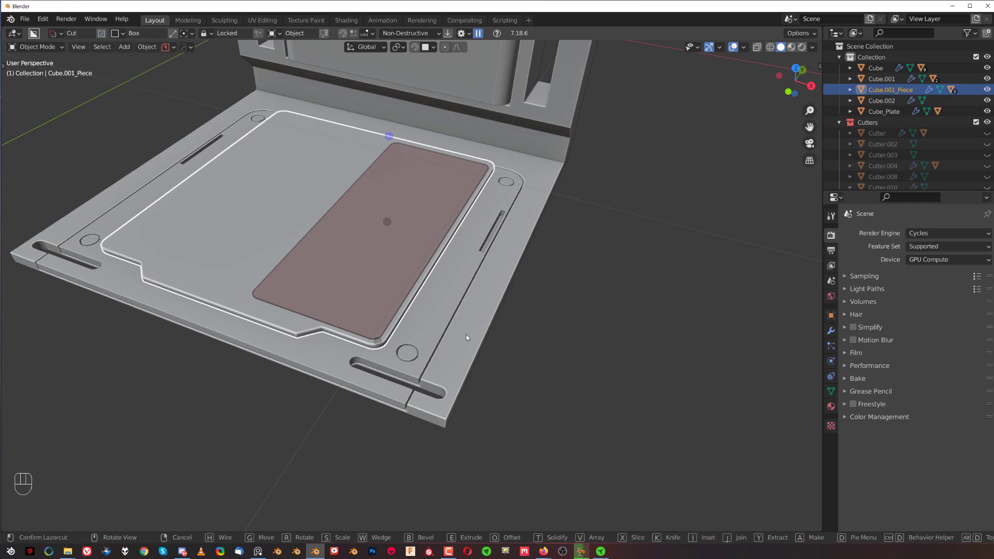
{"action": "key", "text": "e"}
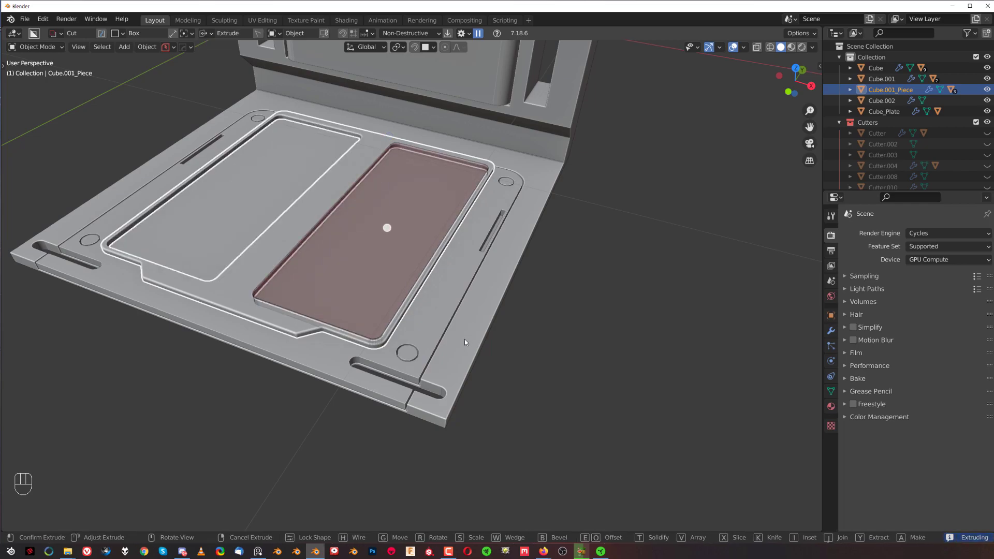
{"action": "left_click", "coordinate": [464, 339]}
{"action": "left_click", "coordinate": [618, 257]}
{"action": "middle_click_drag", "start_coordinate": [618, 257], "coordinate": [487, 300]}
{"action": "key", "text": "shift+2"}
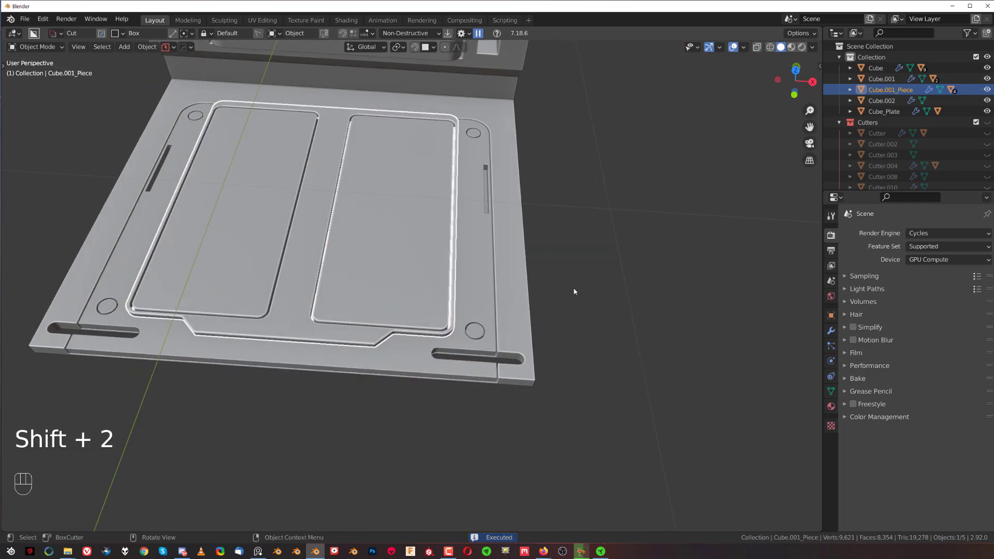
Step: Extract the wall face between the raised blocks and the lower panel as a plate and thicken it into a protruding block
{"action": "left_click", "coordinate": [645, 261]}
{"action": "middle_click_drag", "start_coordinate": [645, 261], "coordinate": [376, 281]}
{"action": "key", "text": "KP_5"}
{"action": "key", "text": "KP_5"}
{"action": "key", "text": "KP_5"}
{"action": "left_click", "coordinate": [371, 260]}
{"action": "key", "text": "Tab"}
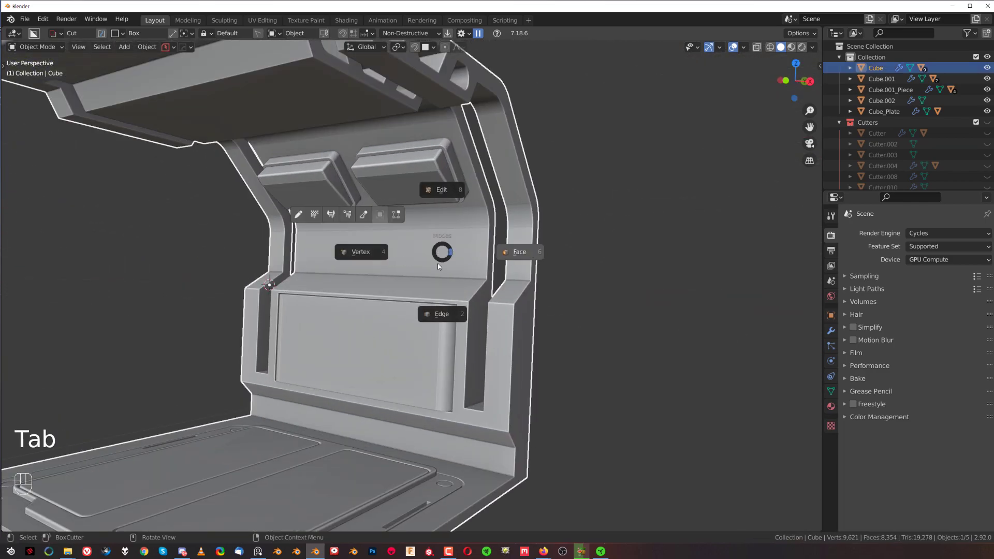
{"action": "key", "text": "q"}
{"action": "left_click", "coordinate": [430, 310]}
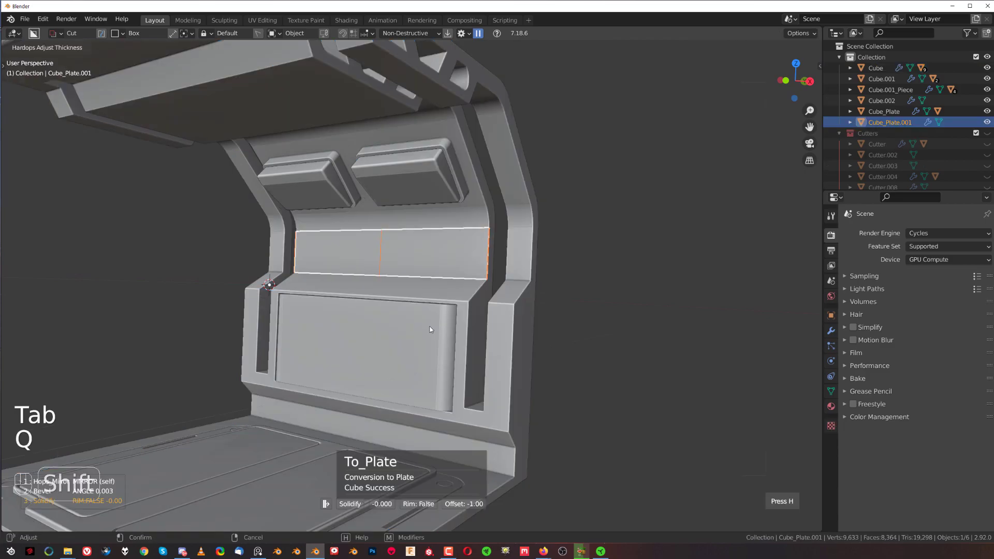
{"action": "left_click", "coordinate": [463, 328]}
Step: Run CSharpen on the new wall block
{"action": "middle_click_drag", "start_coordinate": [463, 328], "coordinate": [522, 303]}
{"action": "key", "text": "q"}
{"action": "left_click", "coordinate": [454, 312], "text": "ctrl"}
Step: Cut a slanted chamfer off the wall block's lower rear corner with an Ngon cutter in the right orthographic view
{"action": "key", "text": "KP_5"}
{"action": "middle_click_drag", "start_coordinate": [451, 337], "coordinate": [454, 344], "text": "shift"}
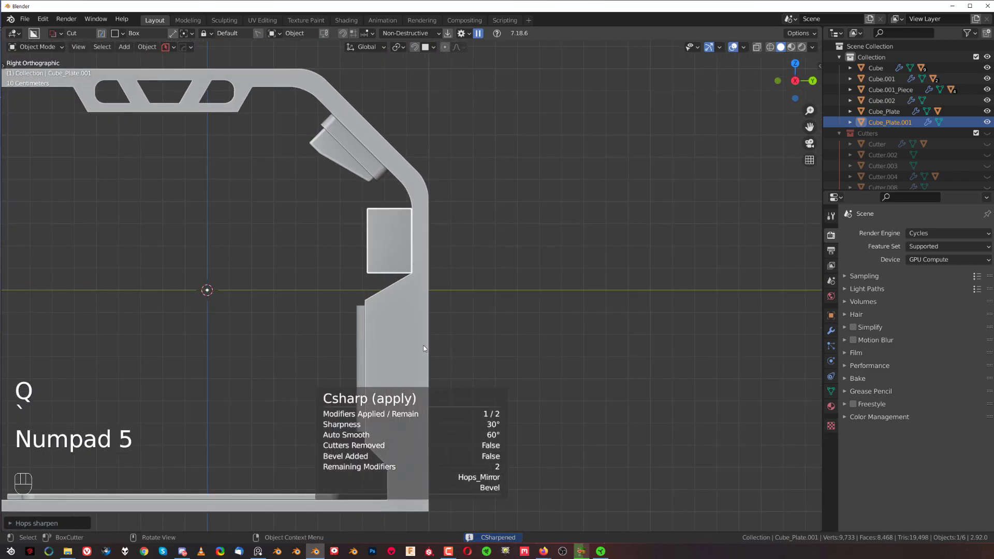
{"action": "key", "text": "d"}
{"action": "left_click", "coordinate": [422, 408]}
{"action": "left_click", "coordinate": [350, 267]}
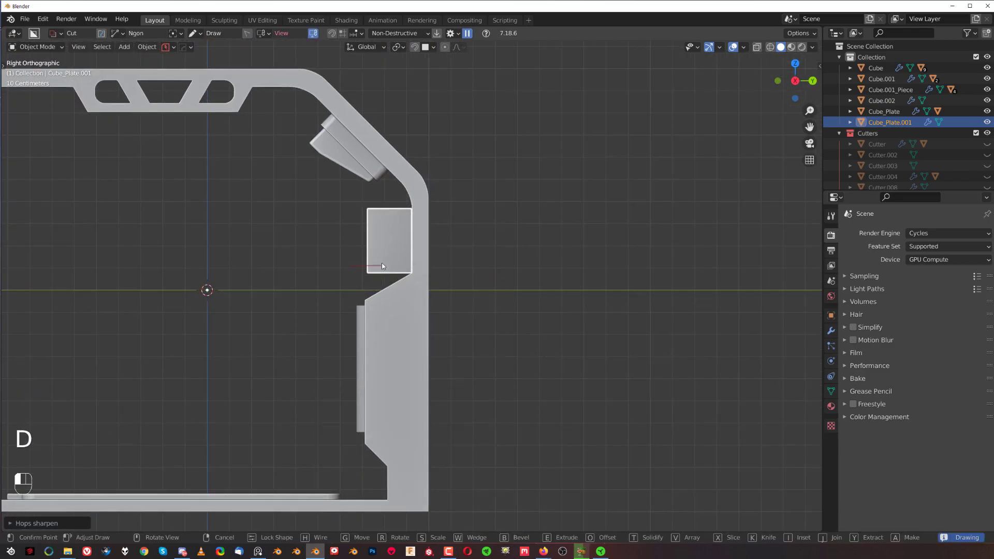
{"action": "left_click", "coordinate": [417, 258]}
{"action": "left_click", "coordinate": [450, 314]}
{"action": "double_click", "coordinate": [365, 330]}
{"action": "left_click", "coordinate": [366, 331]}
Step: Chamfer the wall block's upper front corner with a triangular Ngon cut
{"action": "middle_click_drag", "start_coordinate": [415, 315], "coordinate": [421, 382], "text": "shift"}
{"action": "scroll", "coordinate": [387, 313], "scroll_direction": "up", "scroll_amount": 4}
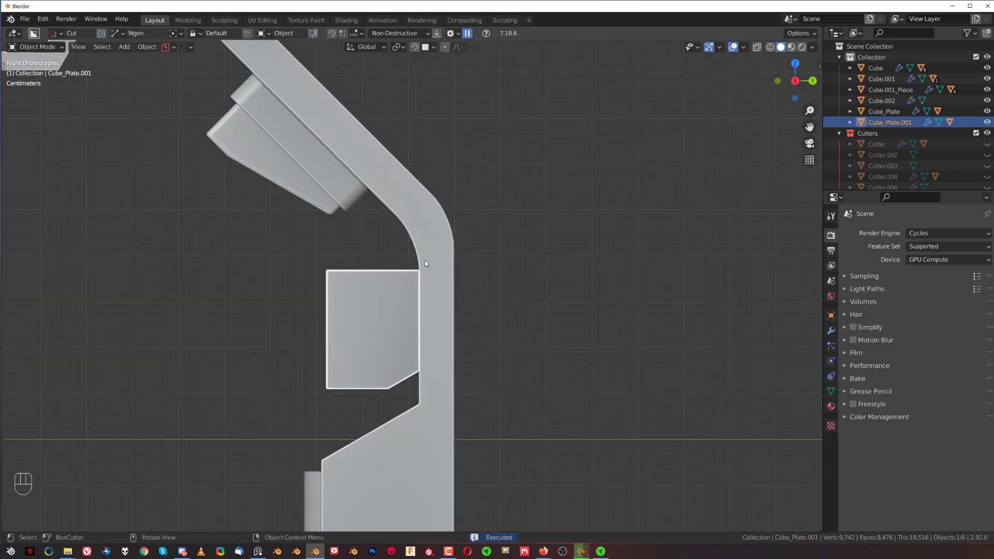
{"action": "left_click_drag", "start_coordinate": [392, 262], "coordinate": [293, 325]}
{"action": "double_click", "coordinate": [259, 257]}
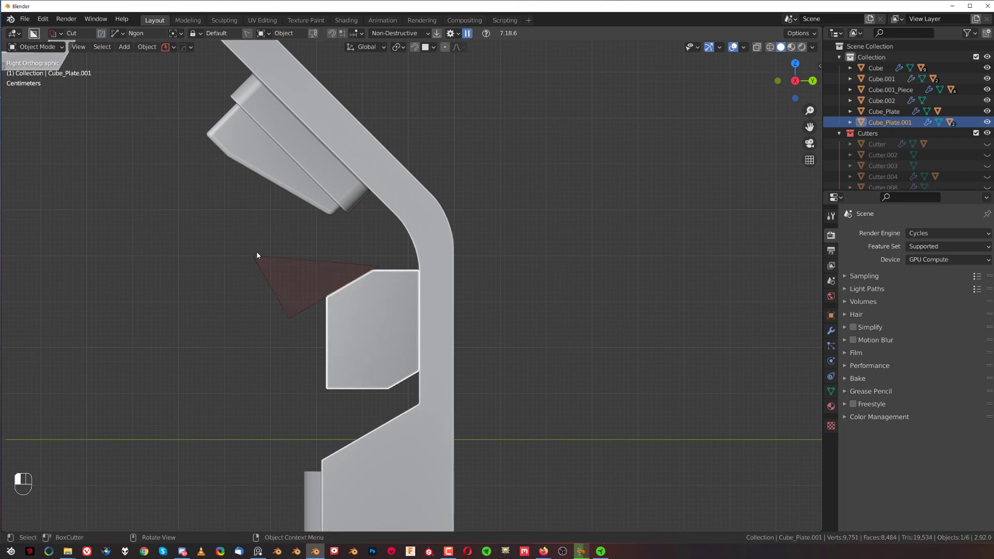
{"action": "left_click", "coordinate": [257, 255]}
Step: Try to draw an Ngon cut down the wall block's front side
{"action": "middle_click_drag", "start_coordinate": [411, 310], "coordinate": [403, 251], "text": "shift"}
{"action": "scroll", "coordinate": [403, 250], "scroll_direction": "down", "scroll_amount": 1}
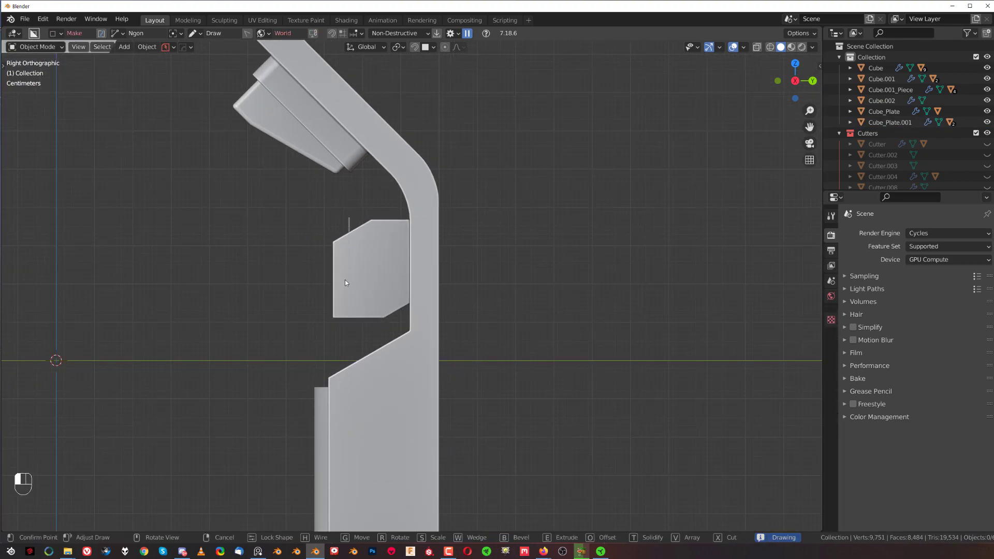
{"action": "left_click", "coordinate": [356, 259]}
{"action": "right_click", "coordinate": [339, 226]}
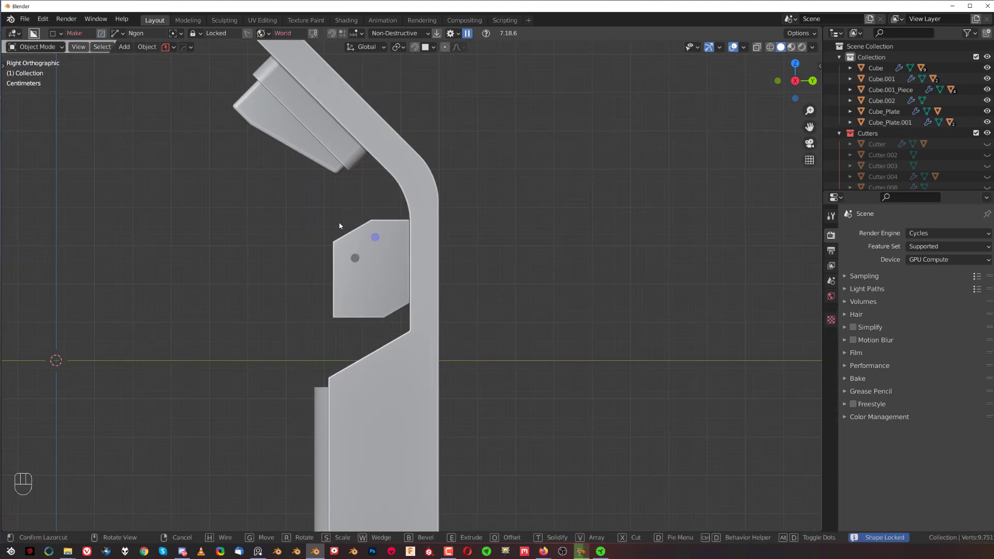
{"action": "left_click", "coordinate": [345, 251]}
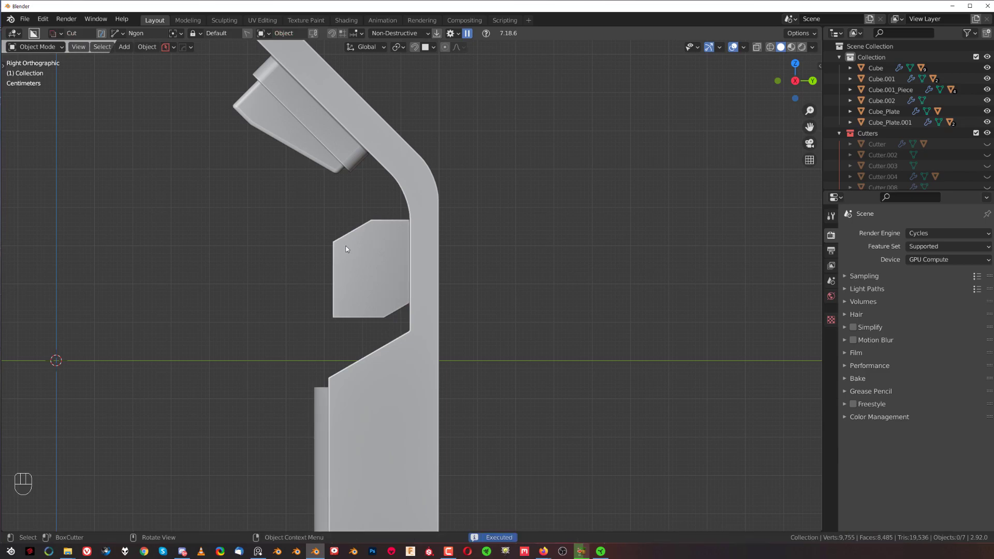
Step: Check the RMB Cancel Ngon option in BoxCutter's input settings
{"action": "left_click", "coordinate": [458, 35]}
{"action": "left_click", "coordinate": [409, 110]}
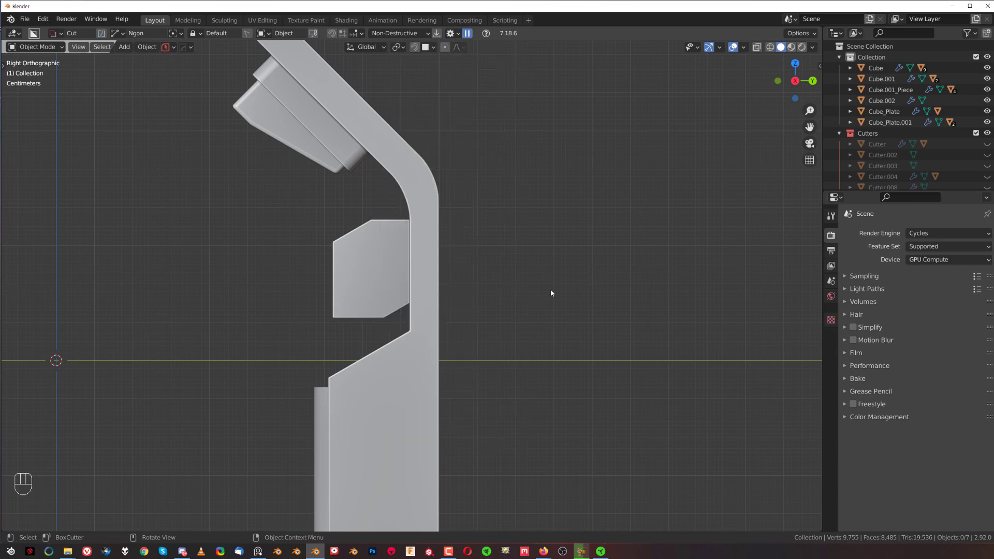
{"action": "left_click", "coordinate": [451, 36]}
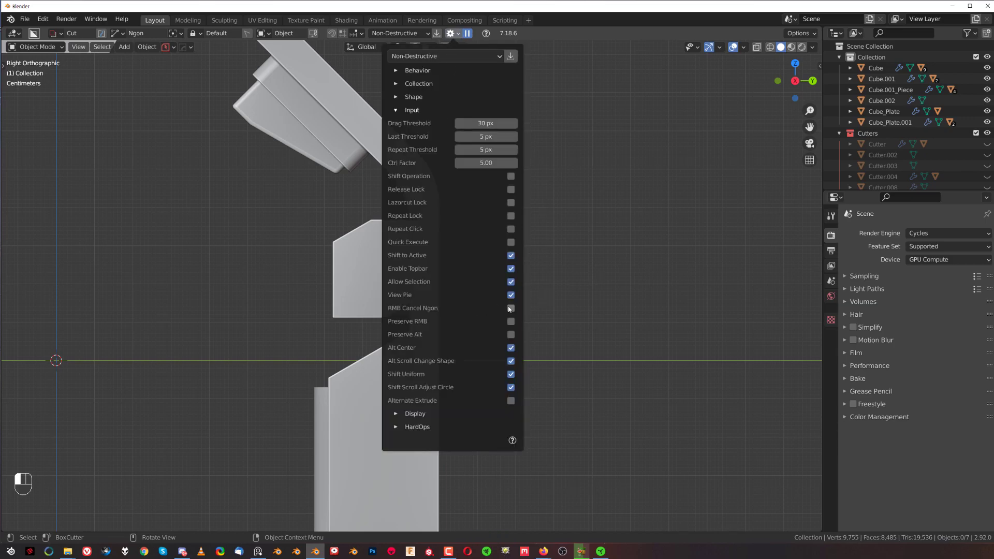
Step: Select the wall block and cut a stepped notch down its front side with an Ngon cutter
{"action": "scroll", "coordinate": [360, 248], "scroll_direction": "up", "scroll_amount": 2}
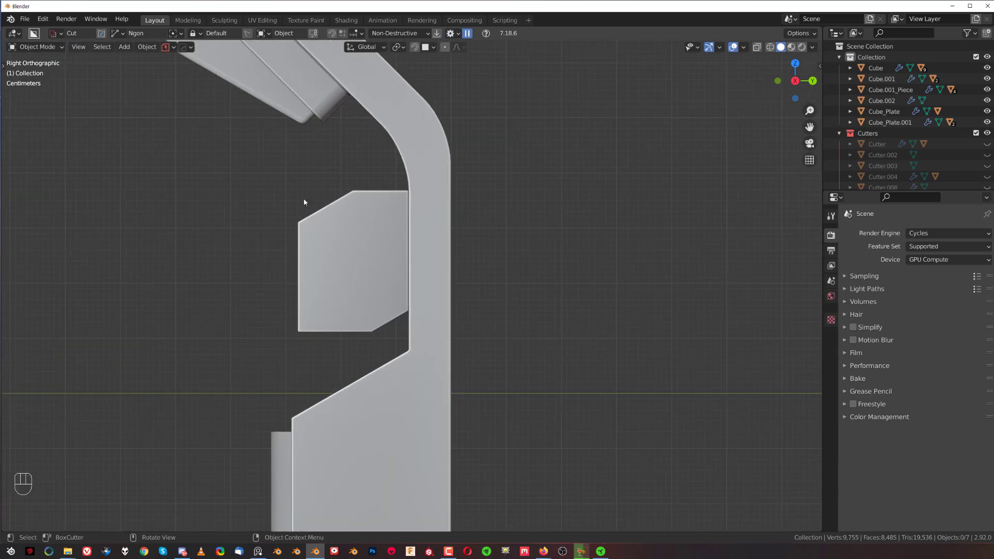
{"action": "left_click", "coordinate": [323, 224]}
{"action": "left_click", "coordinate": [308, 192]}
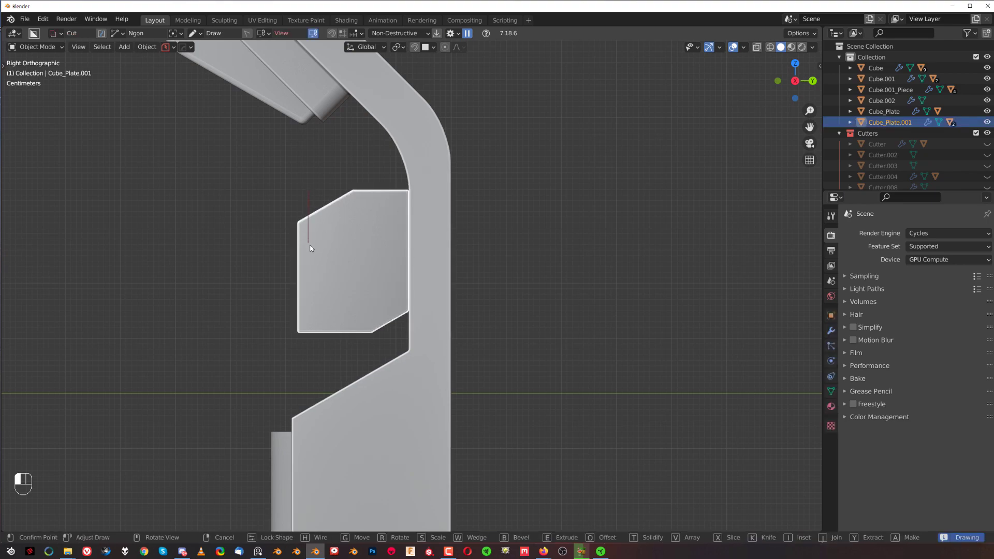
{"action": "left_click", "coordinate": [320, 279]}
{"action": "left_click", "coordinate": [319, 374]}
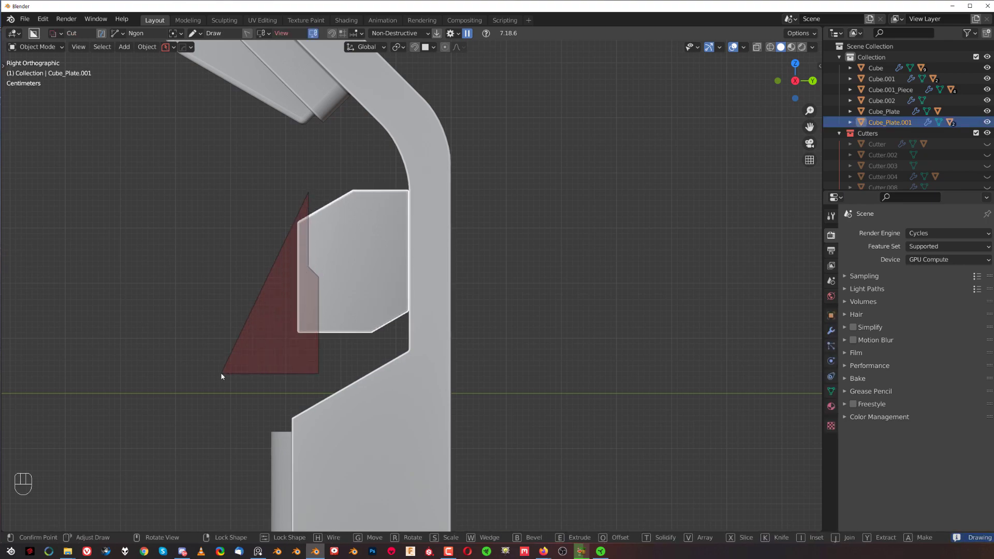
{"action": "left_click", "coordinate": [234, 209]}
Step: Return to perspective, reselect the notched wall block and run CSharpen on it
{"action": "middle_click_drag", "start_coordinate": [249, 231], "coordinate": [407, 349]}
{"action": "key", "text": "KP_5"}
{"action": "key", "text": "q"}
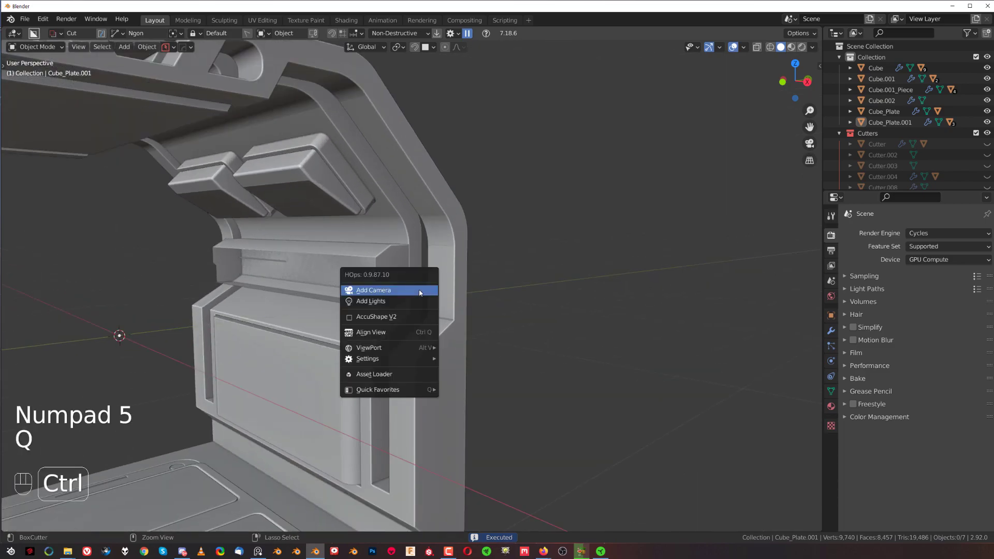
{"action": "left_click", "coordinate": [380, 269]}
{"action": "key", "text": "q"}
{"action": "left_click", "coordinate": [379, 269], "text": "ctrl"}
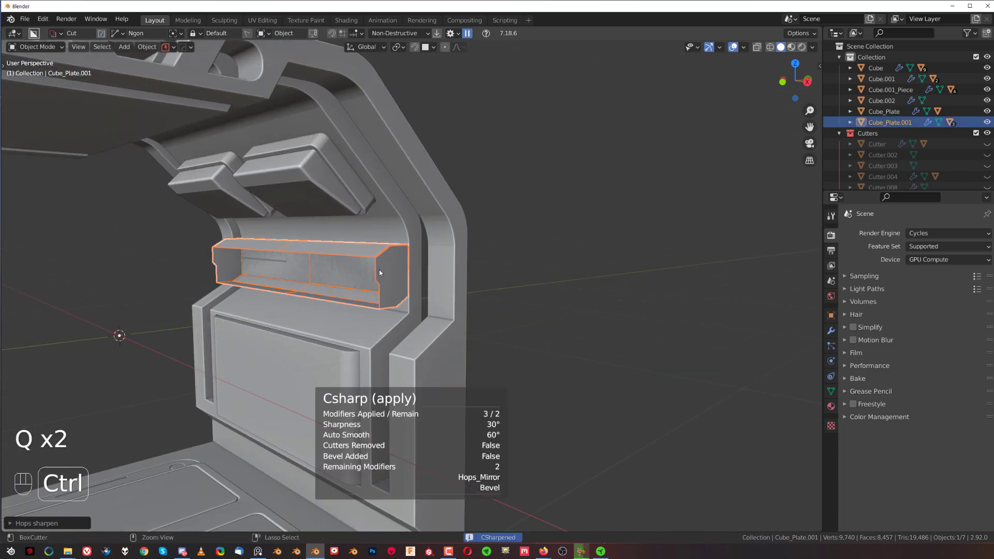
Step: Isolate the wall block in local view and examine its mesh in Edit Mode and its modifier stack
{"action": "scroll", "coordinate": [393, 287], "scroll_direction": "up", "scroll_amount": 3}
{"action": "key", "text": "g"}
{"action": "middle_click_drag", "start_coordinate": [374, 280], "coordinate": [455, 275]}
{"action": "key", "text": "slash"}
{"action": "key", "text": "slash"}
{"action": "key", "text": "slash"}
{"action": "key", "text": "slash"}
{"action": "scroll", "coordinate": [456, 304], "scroll_direction": "up", "scroll_amount": 3}
{"action": "key", "text": "Tab"}
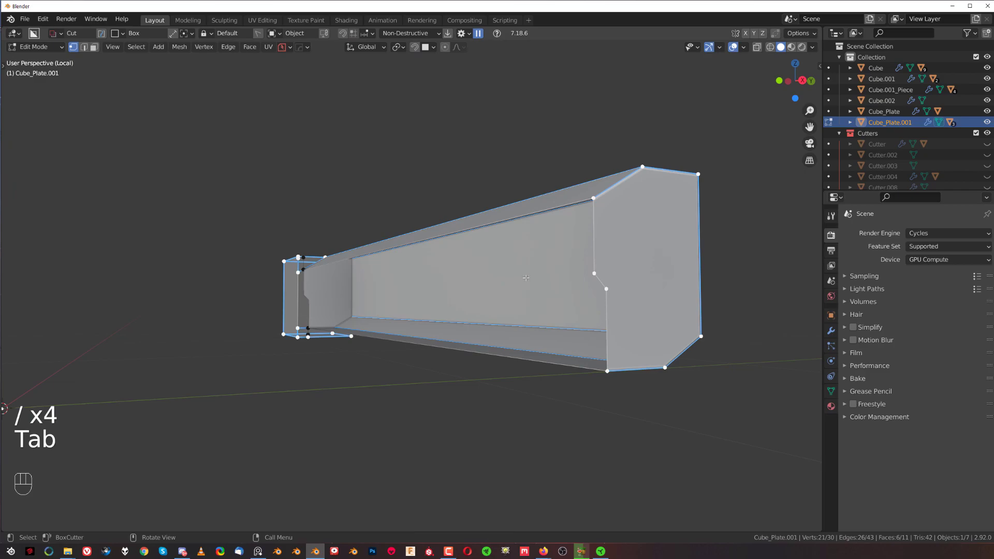
{"action": "middle_click_drag", "start_coordinate": [624, 223], "coordinate": [419, 270], "text": "shift"}
{"action": "scroll", "coordinate": [419, 270], "scroll_direction": "up", "scroll_amount": 1}
{"action": "middle_click_drag", "start_coordinate": [370, 242], "coordinate": [535, 262]}
{"action": "key", "text": "Tab"}
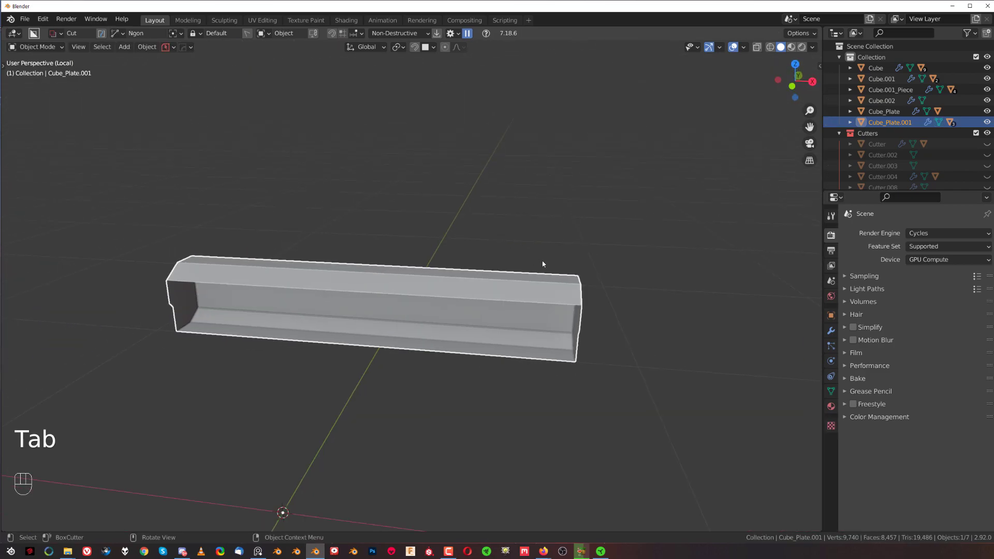
{"action": "key", "text": "ctrl+grave"}
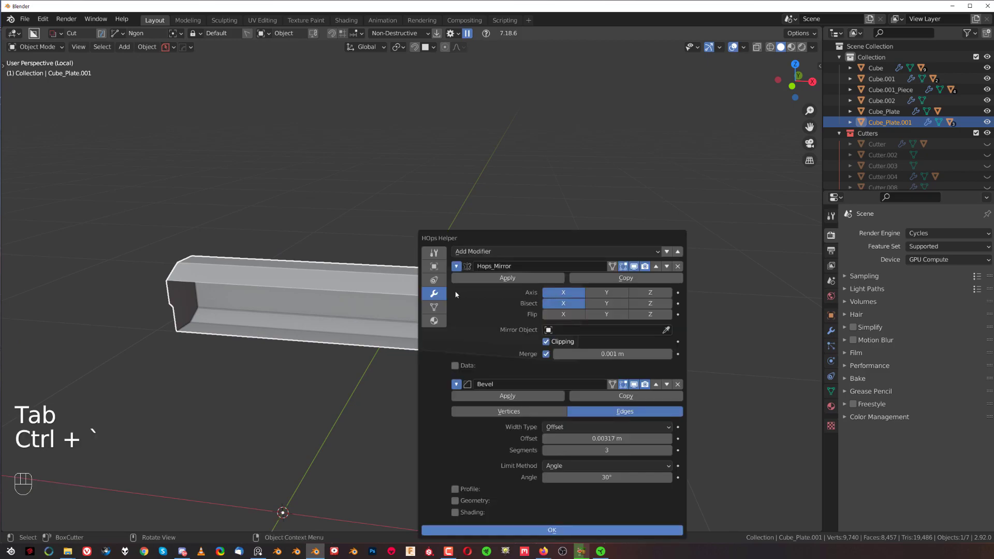
Step: Undo the wall block's sharpening and stepped notch cut, back to the chamfered block
{"action": "key", "text": "ctrl+z"}
{"action": "key", "text": "ctrl+z"}
{"action": "key", "text": "ctrl+z"}
{"action": "key", "text": "ctrl+z"}
{"action": "key", "text": "ctrl+z"}
{"action": "key", "text": "ctrl+z"}
{"action": "key", "text": "ctrl+z"}
{"action": "key", "text": "ctrl+z"}
{"action": "key", "text": "ctrl+z"}
{"action": "key", "text": "ctrl+z"}
{"action": "key", "text": "ctrl+z"}
{"action": "key", "text": "ctrl+z"}
{"action": "key", "text": "ctrl+z"}
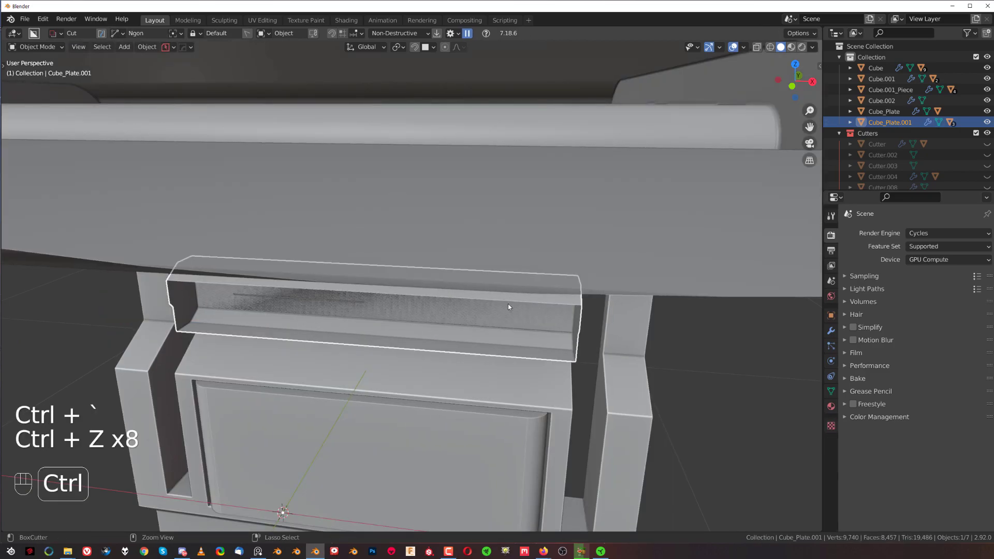
Step: Run Smart Apply on the chamfered wall block's modifiers
{"action": "scroll", "coordinate": [534, 338], "scroll_direction": "down", "scroll_amount": 5}
{"action": "middle_click_drag", "start_coordinate": [465, 312], "coordinate": [452, 322]}
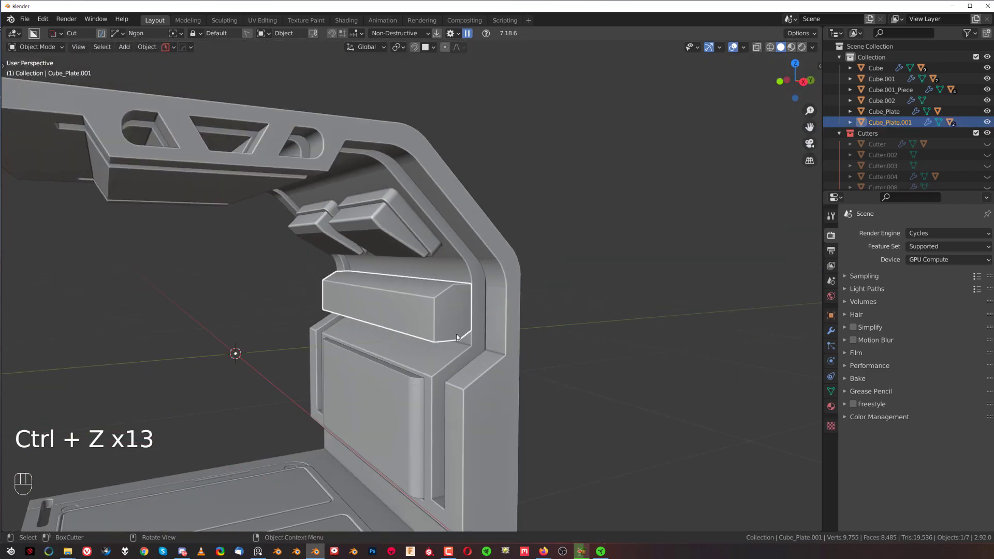
{"action": "key", "text": "q"}
{"action": "mouse_move", "coordinate": [448, 350]}
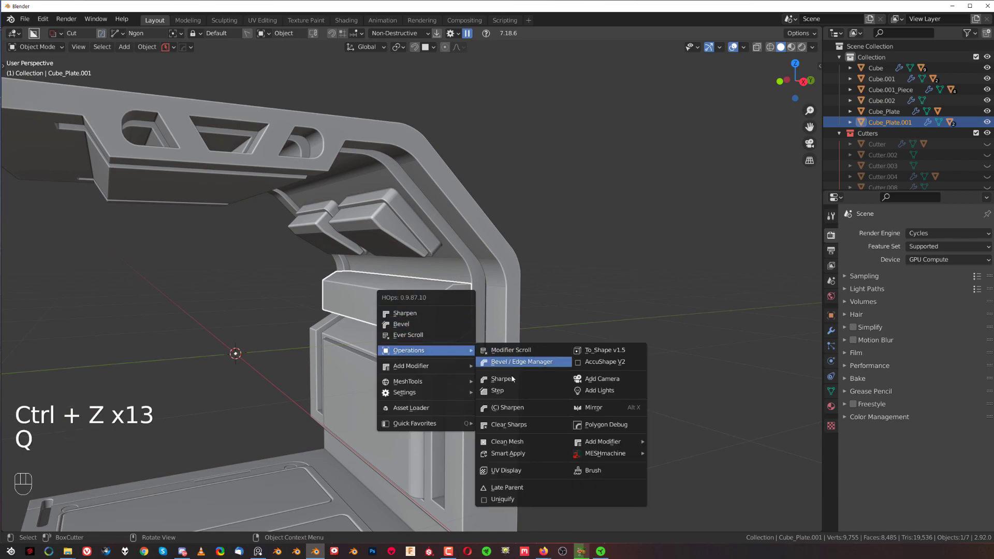
{"action": "left_click", "coordinate": [524, 456]}
Step: Cut a stepped notch into the wall block's front side with an Ngon cutter in the right orthographic view
{"action": "key", "text": "KP_3"}
{"action": "key", "text": "KP_5"}
{"action": "scroll", "coordinate": [439, 223], "scroll_direction": "up", "scroll_amount": 2}
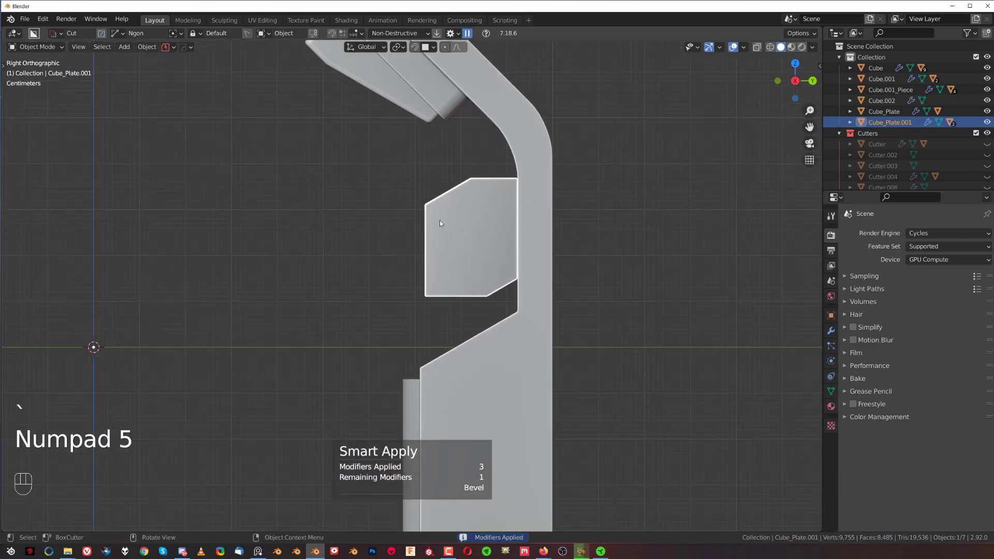
{"action": "left_click_drag", "start_coordinate": [432, 191], "coordinate": [431, 248]}
{"action": "left_click", "coordinate": [446, 264]}
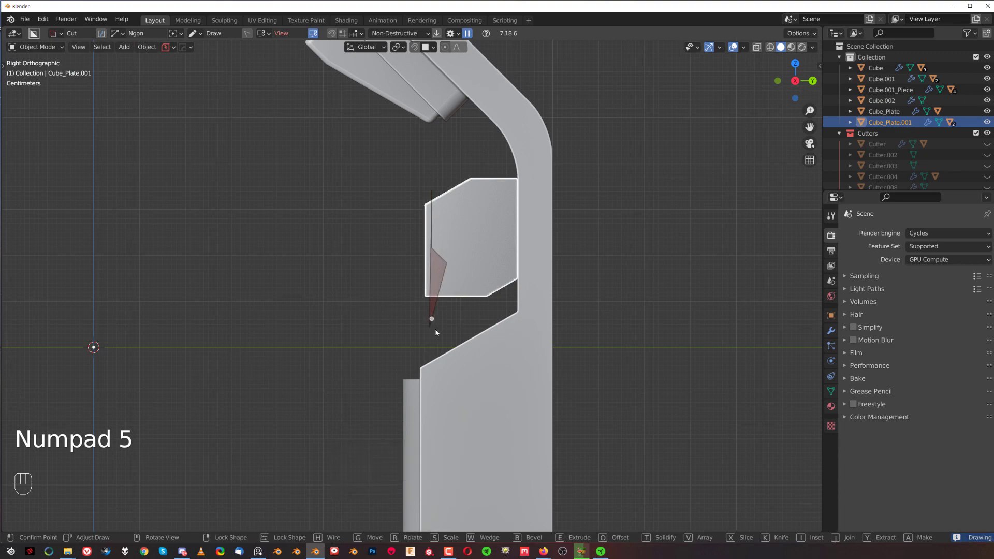
{"action": "left_click", "coordinate": [445, 336]}
{"action": "left_click", "coordinate": [347, 335]}
{"action": "double_click", "coordinate": [328, 235]}
Step: Select the notched wall block and apply its cuts with CSharpen
{"action": "key", "text": "q"}
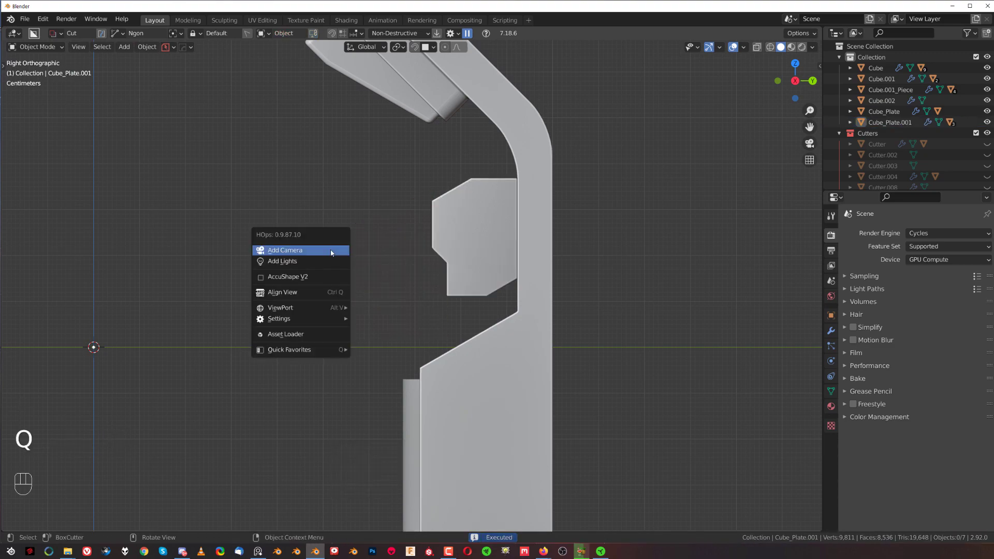
{"action": "key", "text": "q"}
{"action": "left_click", "coordinate": [448, 216], "text": "ctrl"}
Step: Examine the notched wall block's mesh in Edit Mode and return to Object Mode
{"action": "middle_click_drag", "start_coordinate": [450, 225], "coordinate": [476, 259]}
{"action": "key", "text": "KP_5"}
{"action": "scroll", "coordinate": [440, 287], "scroll_direction": "up", "scroll_amount": 3}
{"action": "key", "text": "Tab"}
{"action": "left_click", "coordinate": [484, 294]}
{"action": "key", "text": "q"}
{"action": "left_click", "coordinate": [438, 246]}
{"action": "key", "text": "q"}
{"action": "left_click", "coordinate": [439, 246]}
{"action": "key", "text": "Tab"}
{"action": "left_click", "coordinate": [437, 191]}
Step: Examine the whole corridor section in perspective and from the front orthographic view
{"action": "middle_click_drag", "start_coordinate": [437, 191], "coordinate": [526, 305]}
{"action": "scroll", "coordinate": [526, 305], "scroll_direction": "up", "scroll_amount": 2}
{"action": "key", "text": "KP_5"}
{"action": "key", "text": "KP_5"}
{"action": "key", "text": "grave"}
{"action": "key", "text": "grave"}
{"action": "key", "text": "grave"}
{"action": "key", "text": "KP_5"}
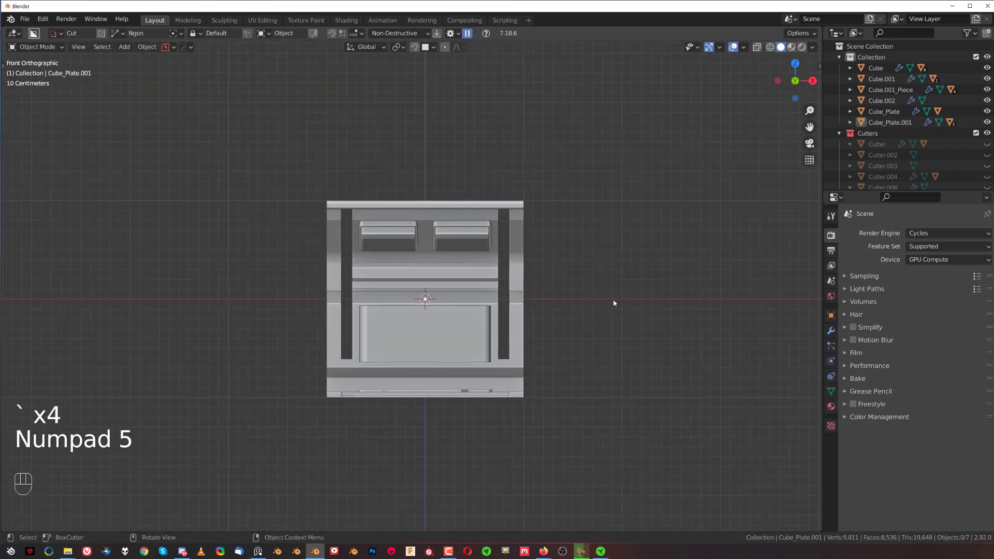
Step: Return to perspective and try to start the Mirror tool for the notched wall block
{"action": "middle_click_drag", "start_coordinate": [579, 297], "coordinate": [458, 295]}
{"action": "key", "text": "KP_5"}
{"action": "key", "text": "alt+x"}
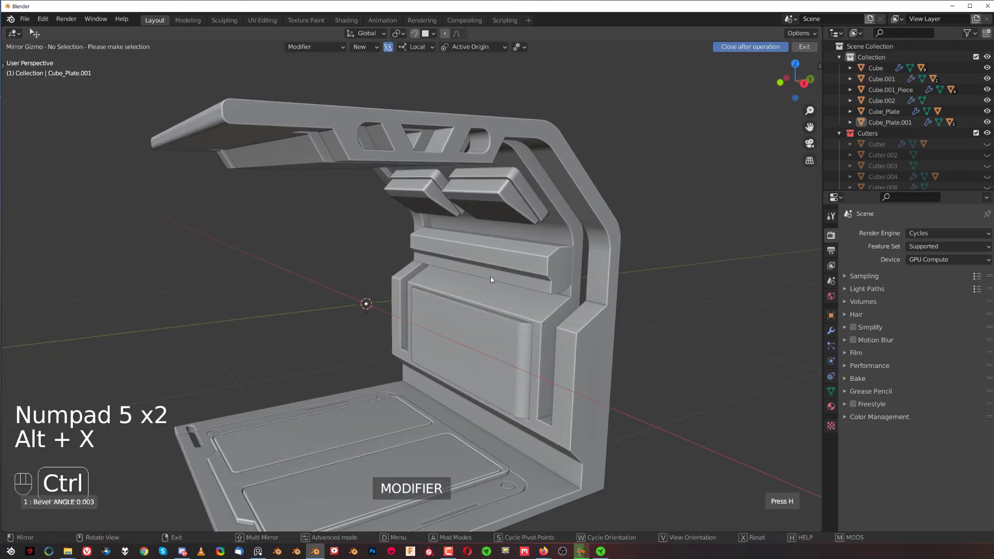
{"action": "left_click", "coordinate": [561, 277], "text": "ctrl"}
Step: Undo the recent notch cut and applied changes on the wall block
{"action": "key", "text": "ctrl+z"}
{"action": "key", "text": "ctrl+z"}
{"action": "key", "text": "ctrl+z"}
{"action": "key", "text": "ctrl+z"}
{"action": "key", "text": "ctrl+z"}
{"action": "key", "text": "ctrl+z"}
{"action": "key", "text": "ctrl+z"}
{"action": "key", "text": "ctrl+z"}
{"action": "key", "text": "ctrl+z"}
{"action": "key", "text": "ctrl+z"}
{"action": "key", "text": "ctrl+z"}
{"action": "key", "text": "ctrl+z"}
{"action": "key", "text": "ctrl+z"}
{"action": "key", "text": "ctrl+z"}
{"action": "key", "text": "ctrl+z"}
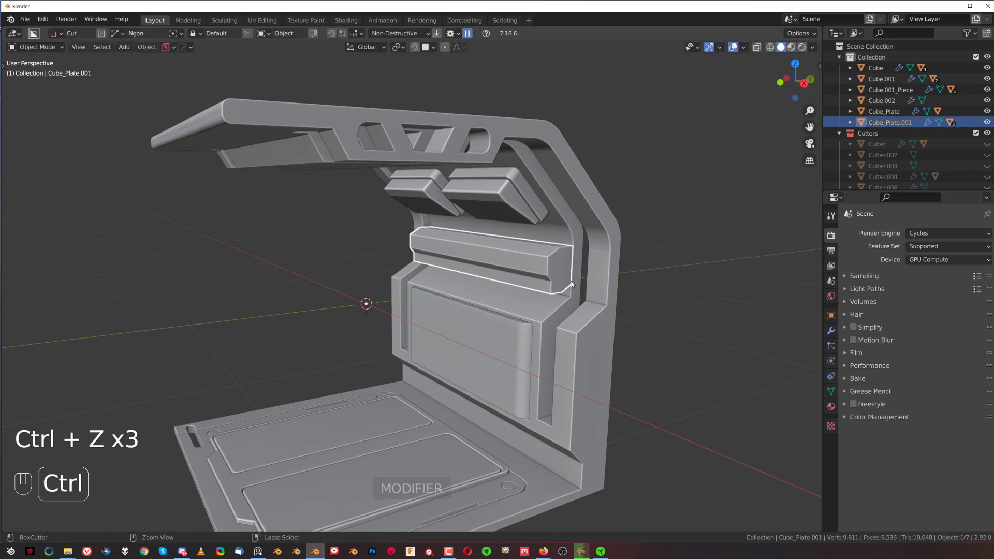
{"action": "key", "text": "ctrl+z"}
{"action": "key", "text": "ctrl+z"}
Step: Show the wall block in front orthographic view and switch the BoxCutter shape from Ngon to Box
{"action": "key", "text": "grave"}
{"action": "left_click", "coordinate": [471, 266]}
{"action": "key", "text": "KP_5"}
{"action": "middle_click_drag", "start_coordinate": [476, 263], "coordinate": [324, 298], "text": "shift"}
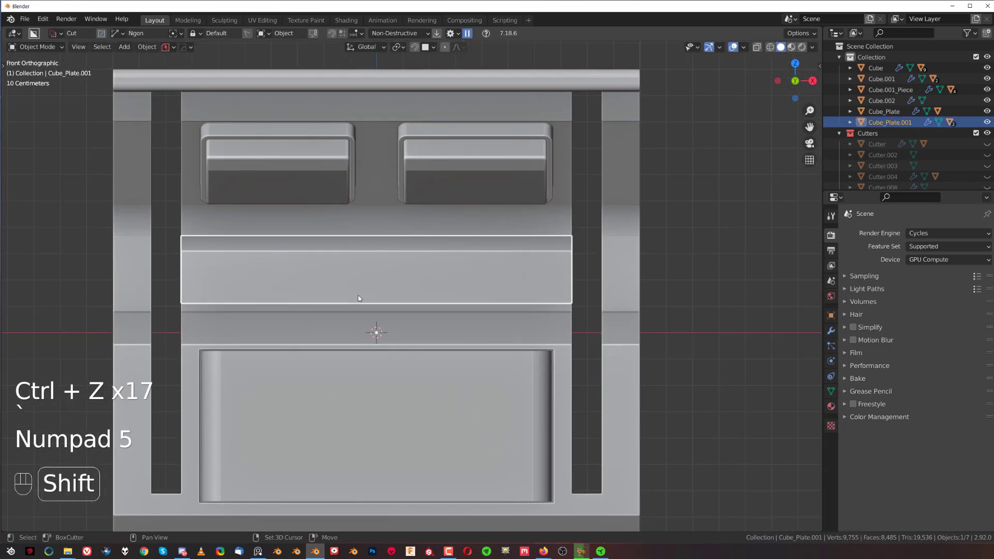
{"action": "scroll", "coordinate": [325, 298], "scroll_direction": "up", "scroll_amount": 1}
{"action": "left_click_drag", "start_coordinate": [145, 250], "coordinate": [329, 327]}
{"action": "right_click", "coordinate": [323, 302]}
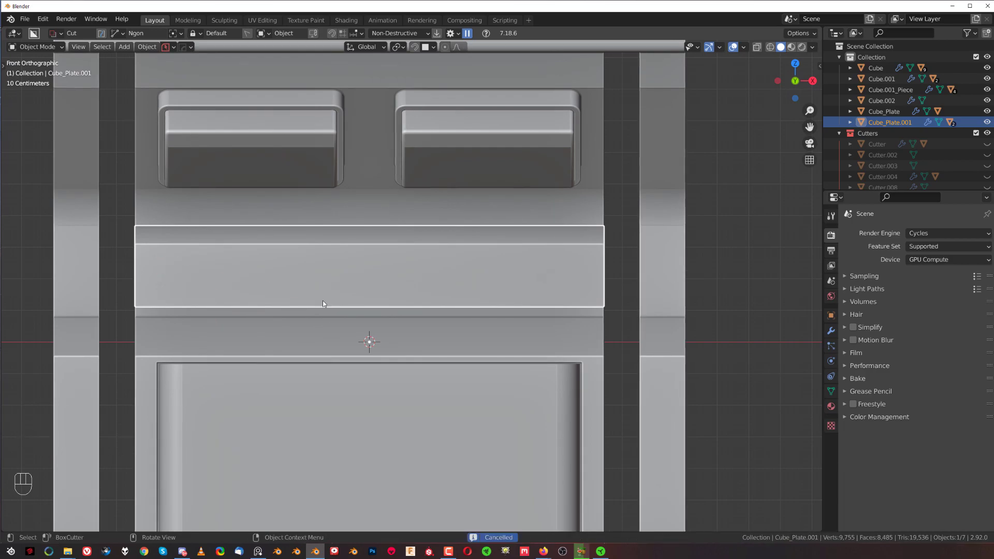
{"action": "key", "text": "d"}
{"action": "left_click", "coordinate": [275, 339]}
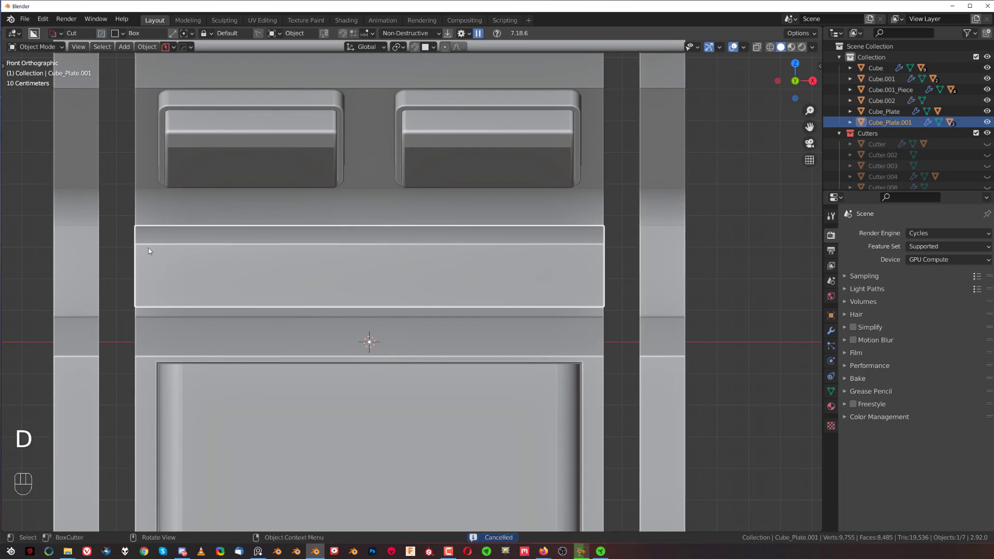
Step: Cut a solidified box outline with bevelled corners into the wall block's front face, extending past its lower edge
{"action": "mouse_move", "coordinate": [148, 251]}
{"action": "left_mouse_down"}
{"action": "mouse_move", "coordinate": [236, 297]}
{"action": "mouse_move", "coordinate": [601, 339]}
{"action": "left_mouse_up"}
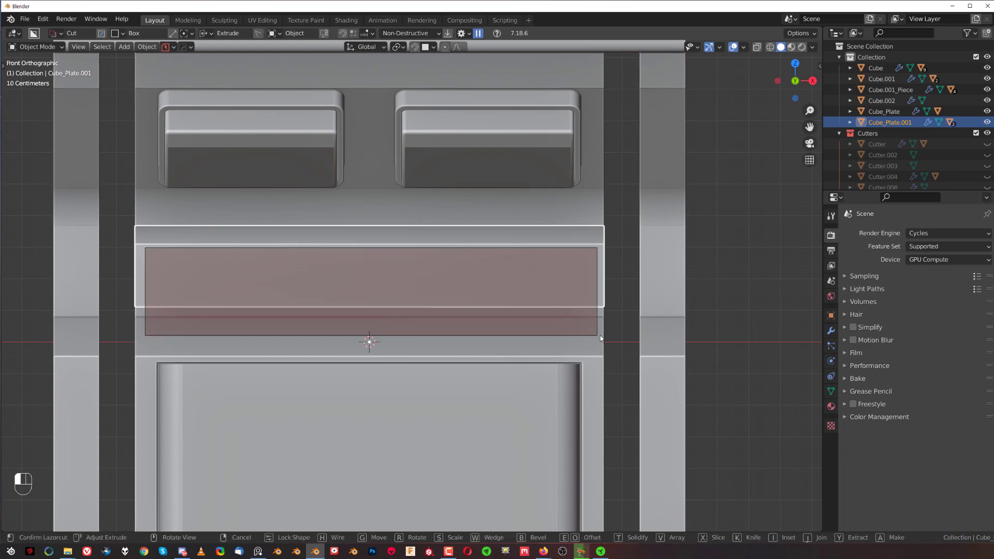
{"action": "middle_click_drag", "start_coordinate": [601, 339], "coordinate": [541, 346]}
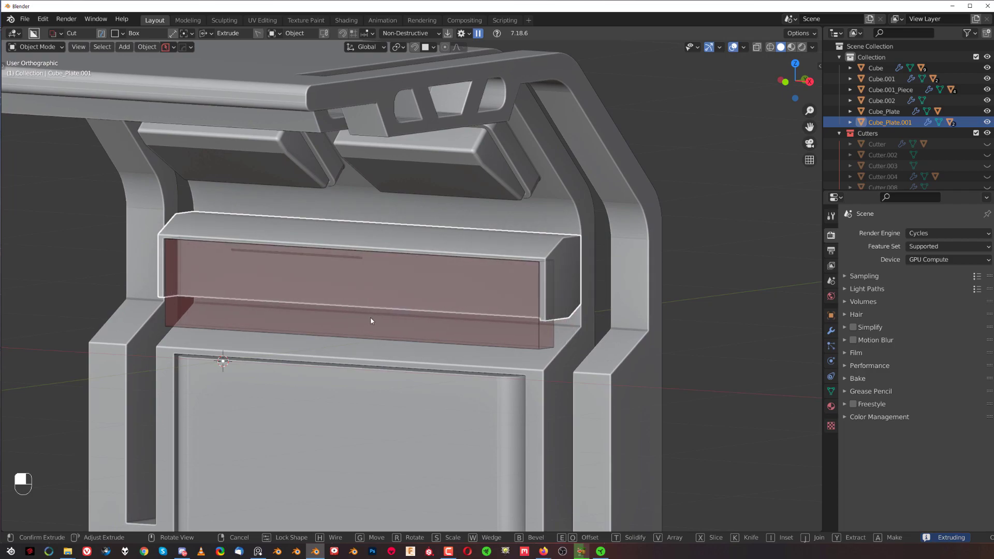
{"action": "key", "text": "r"}
{"action": "key", "text": "t"}
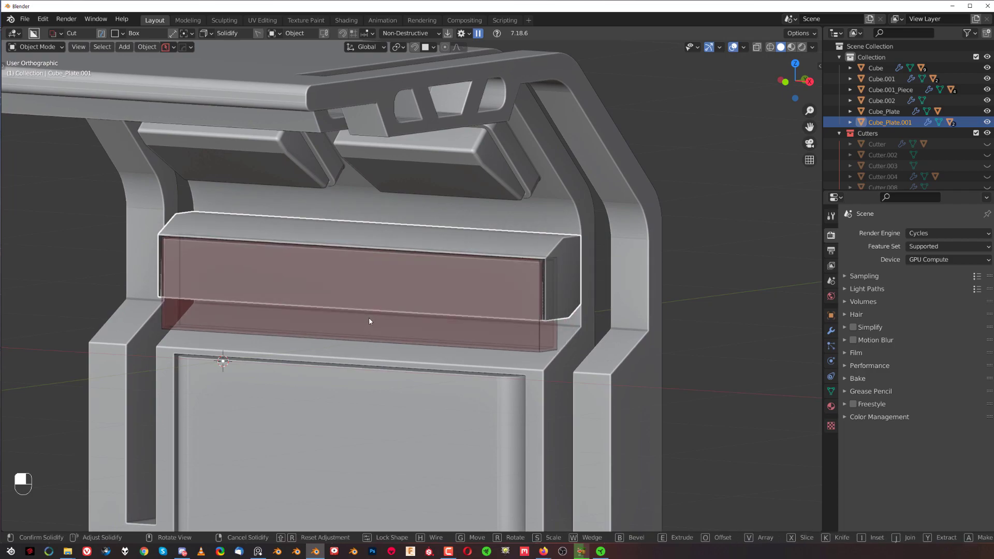
{"action": "key", "text": "b"}
{"action": "left_click", "coordinate": [374, 322]}
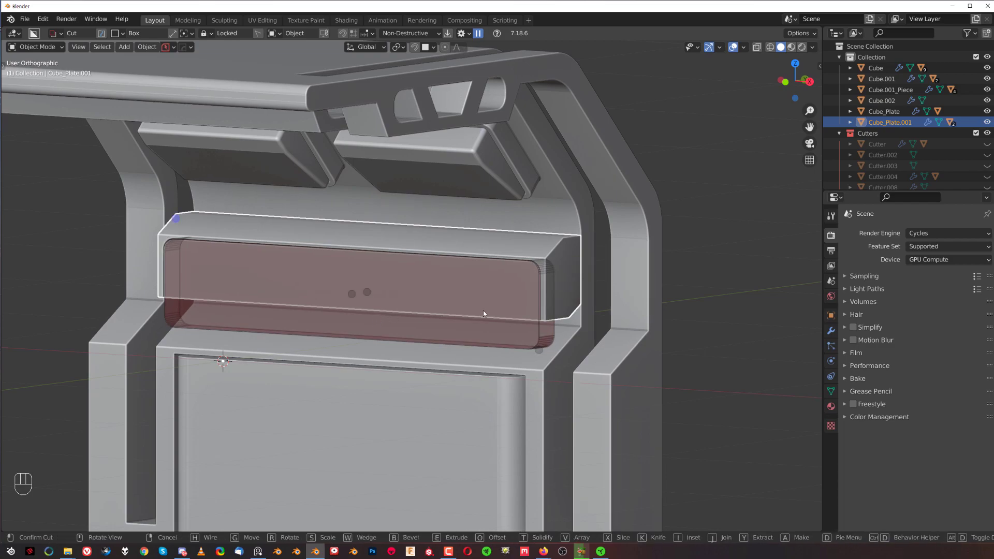
{"action": "left_click", "coordinate": [587, 311]}
Step: Cut a smaller rounded rectangular groove inside the outlined panel on the wall block's front face
{"action": "middle_click_drag", "start_coordinate": [587, 312], "coordinate": [480, 290], "text": "shift"}
{"action": "scroll", "coordinate": [479, 290], "scroll_direction": "up", "scroll_amount": 1}
{"action": "left_click_drag", "start_coordinate": [510, 246], "coordinate": [512, 303]}
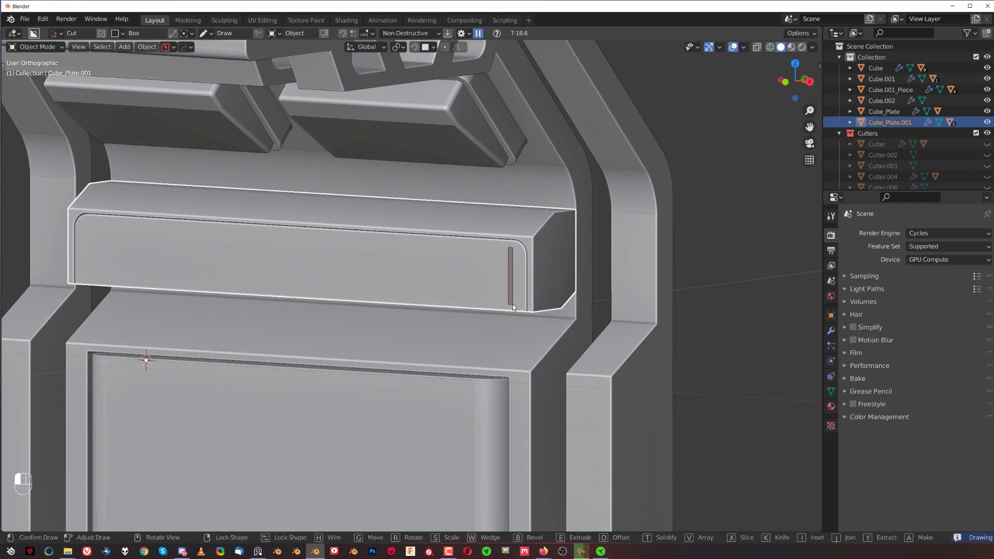
{"action": "mouse_move", "coordinate": [512, 306]}
{"action": "left_mouse_down"}
{"action": "mouse_move", "coordinate": [409, 290]}
{"action": "mouse_move", "coordinate": [92, 285]}
{"action": "mouse_move", "coordinate": [89, 277]}
{"action": "mouse_move", "coordinate": [113, 274]}
{"action": "left_mouse_up"}
{"action": "key", "text": "b"}
{"action": "key", "text": "i"}
{"action": "left_click", "coordinate": [651, 275]}
Step: Cut an arrayed row of narrow vertical vent slots into the end of the grooved panel on the wall block
{"action": "scroll", "coordinate": [404, 295], "scroll_direction": "up", "scroll_amount": 2}
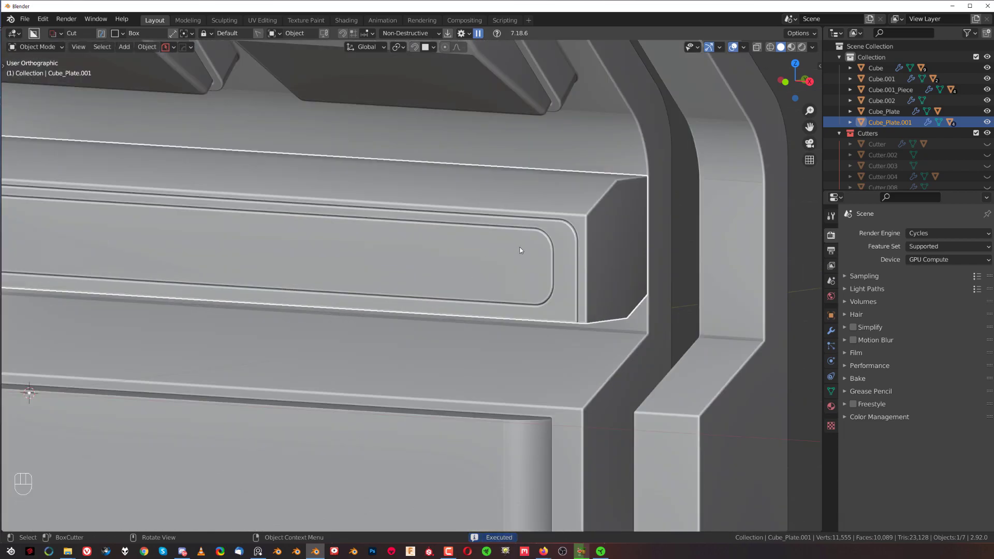
{"action": "mouse_move", "coordinate": [521, 240]}
{"action": "left_mouse_down"}
{"action": "mouse_move", "coordinate": [523, 297]}
{"action": "mouse_move", "coordinate": [534, 298]}
{"action": "mouse_move", "coordinate": [492, 287]}
{"action": "left_mouse_up"}
{"action": "key", "text": "v"}
{"action": "key", "text": "shift"}
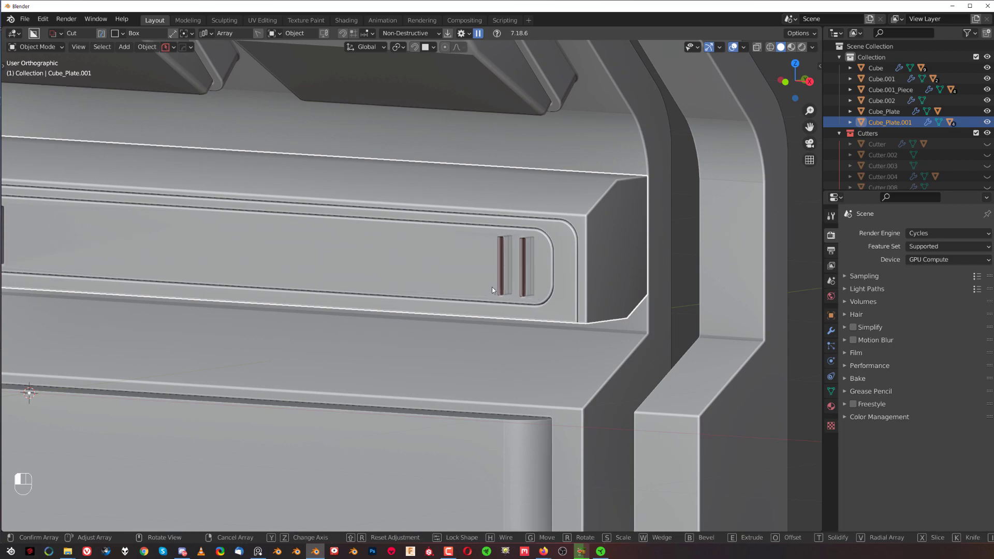
{"action": "scroll", "coordinate": [499, 290], "scroll_direction": "up", "scroll_amount": 5}
{"action": "scroll", "coordinate": [498, 290], "scroll_direction": "up", "scroll_amount": 8}
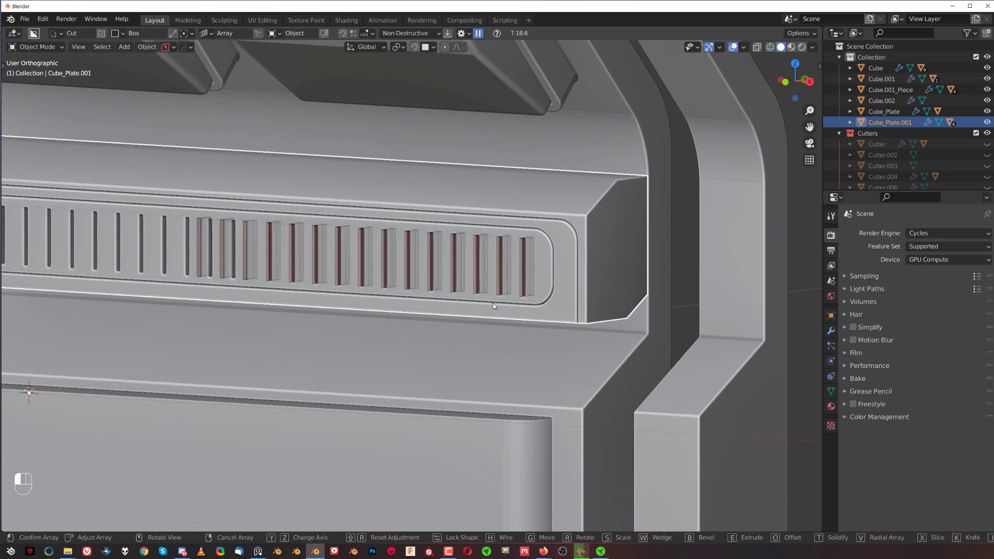
{"action": "key", "text": "shift"}
{"action": "left_click", "coordinate": [504, 312], "text": "shift"}
{"action": "scroll", "coordinate": [503, 312], "scroll_direction": "down", "scroll_amount": 5}
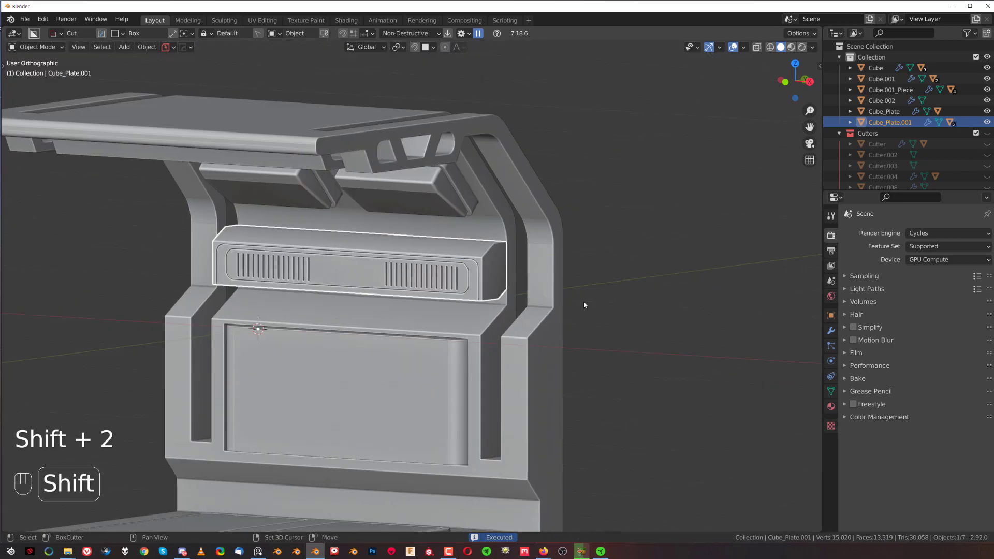
Step: Deselect the wall block and examine the corridor section with its new vents in perspective and orthographic views
{"action": "key", "text": "shift+2"}
{"action": "key", "text": "KP_5"}
{"action": "left_click", "coordinate": [620, 322]}
{"action": "scroll", "coordinate": [497, 333], "scroll_direction": "up", "scroll_amount": 8}
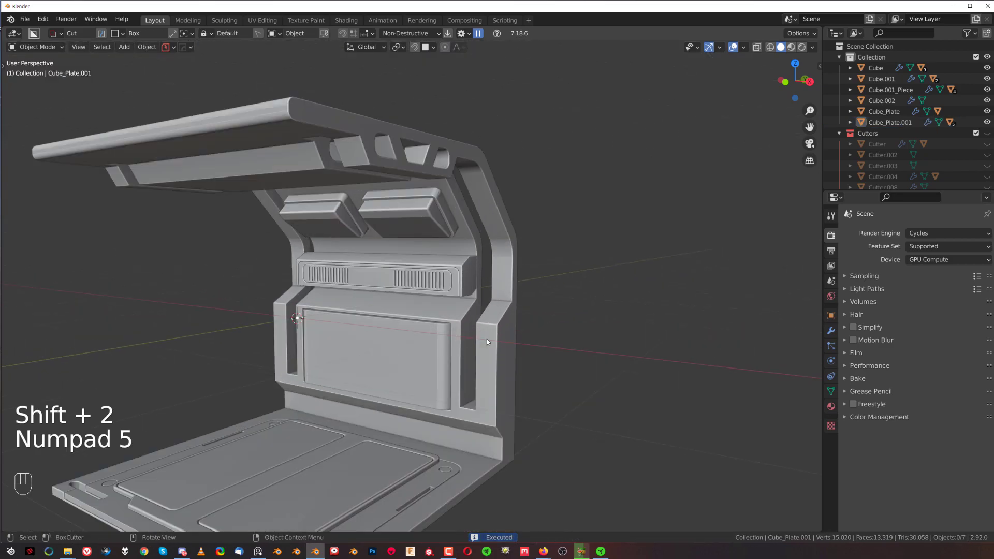
{"action": "scroll", "coordinate": [460, 277], "scroll_direction": "down", "scroll_amount": 5}
{"action": "middle_click_drag", "start_coordinate": [461, 277], "coordinate": [388, 285]}
{"action": "key", "text": "KP_5"}
{"action": "key", "text": "KP_5"}
{"action": "scroll", "coordinate": [402, 316], "scroll_direction": "up", "scroll_amount": 5}
{"action": "middle_click_drag", "start_coordinate": [430, 274], "coordinate": [489, 331], "text": "shift"}
{"action": "scroll", "coordinate": [461, 284], "scroll_direction": "up", "scroll_amount": 2}
{"action": "scroll", "coordinate": [489, 332], "scroll_direction": "down", "scroll_amount": 1}
{"action": "scroll", "coordinate": [505, 303], "scroll_direction": "up", "scroll_amount": 2}
Step: Select the large lower wall panel and cut a small wedge box notch into its upper edge from the front view
{"action": "key", "text": "grave"}
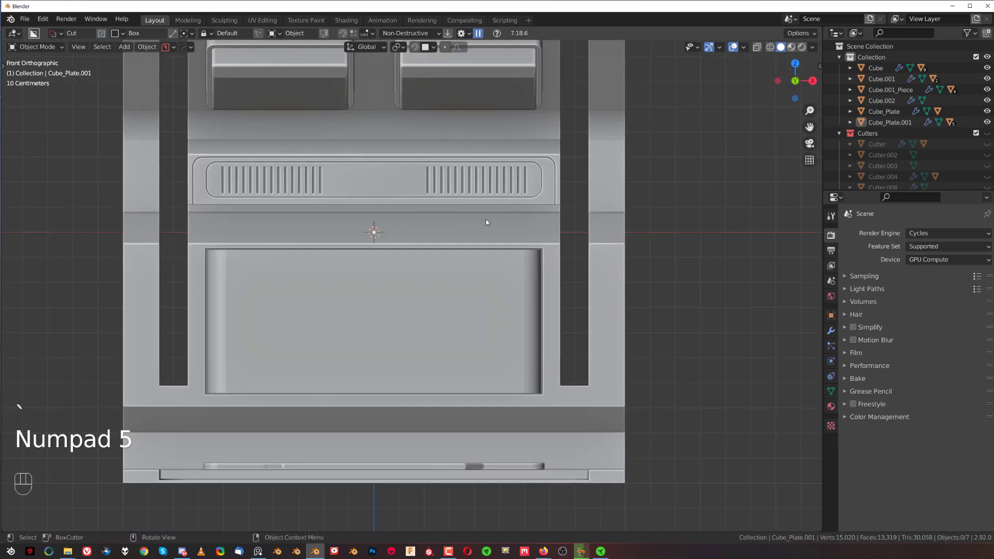
{"action": "left_click", "coordinate": [481, 318]}
{"action": "key", "text": "d"}
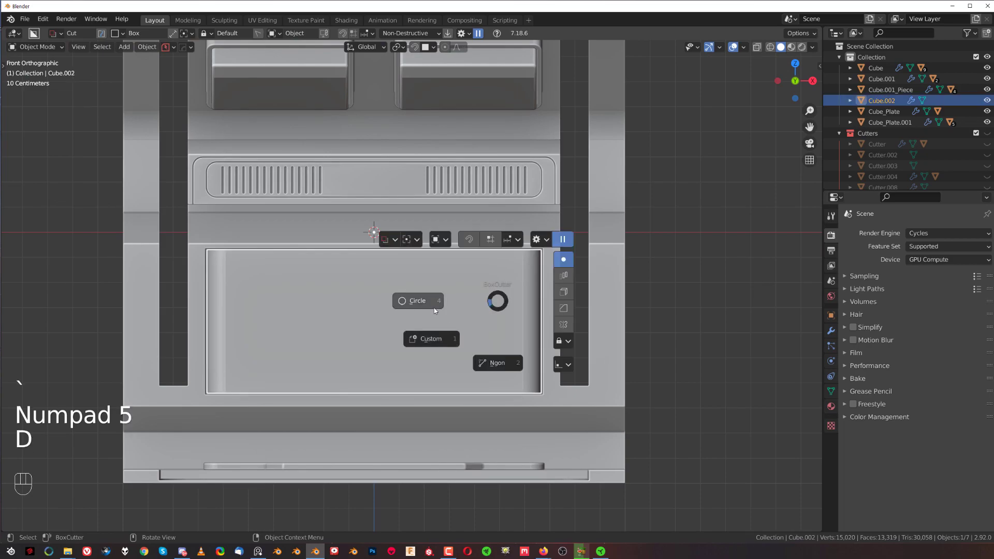
{"action": "left_click", "coordinate": [483, 346]}
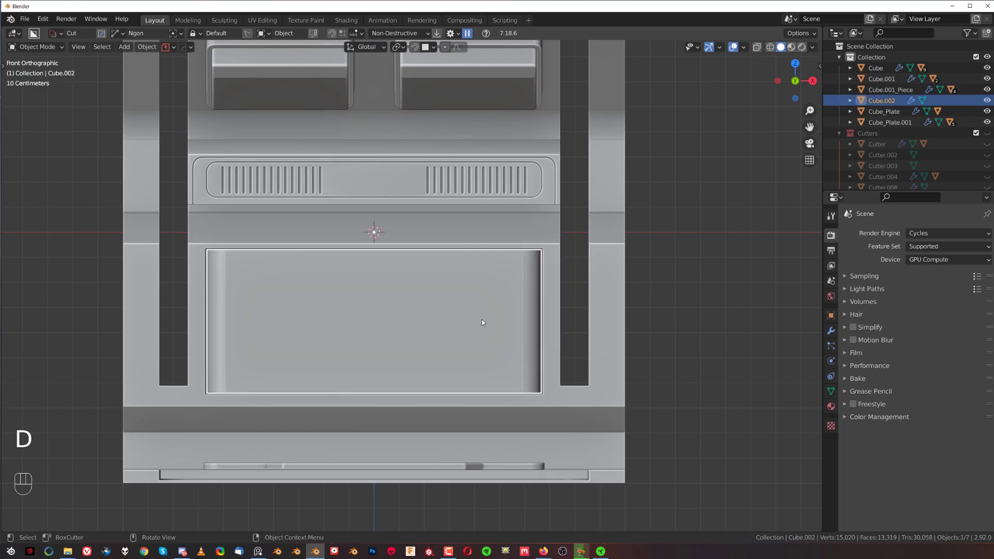
{"action": "key", "text": "d"}
{"action": "left_click", "coordinate": [426, 357]}
{"action": "scroll", "coordinate": [473, 270], "scroll_direction": "up", "scroll_amount": 2}
{"action": "left_click_drag", "start_coordinate": [511, 239], "coordinate": [454, 223]}
{"action": "middle_click_drag", "start_coordinate": [453, 223], "coordinate": [436, 234]}
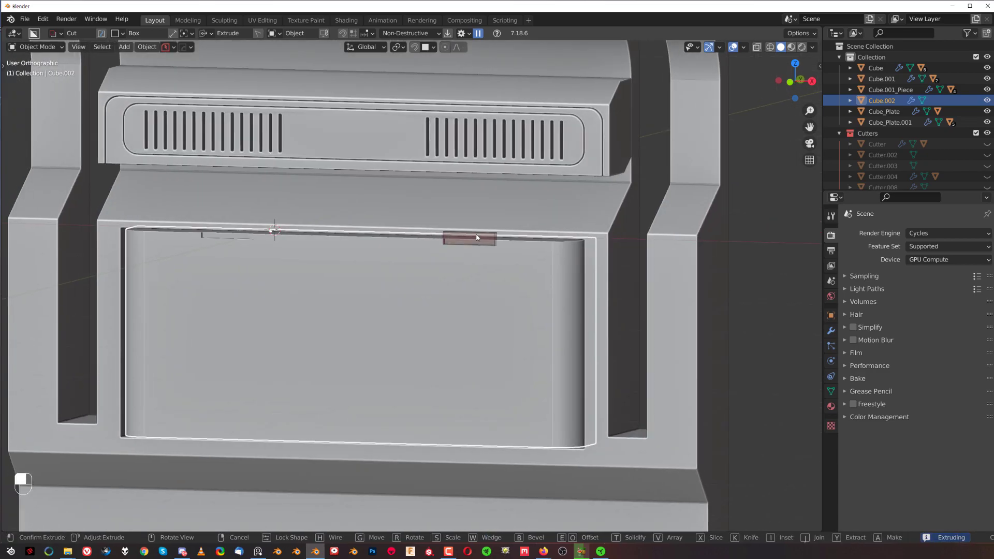
{"action": "key", "text": "w"}
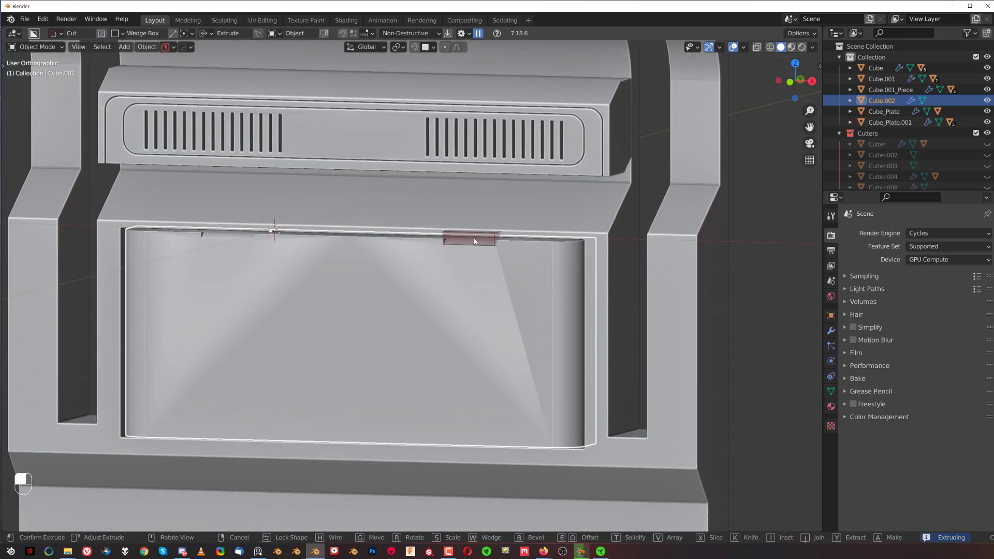
{"action": "left_click", "coordinate": [474, 239]}
Step: Cut a long thin box slot along the wall panel's lower edge and apply the panel's cuts with CSharpen
{"action": "middle_click_drag", "start_coordinate": [471, 348], "coordinate": [472, 255], "text": "shift"}
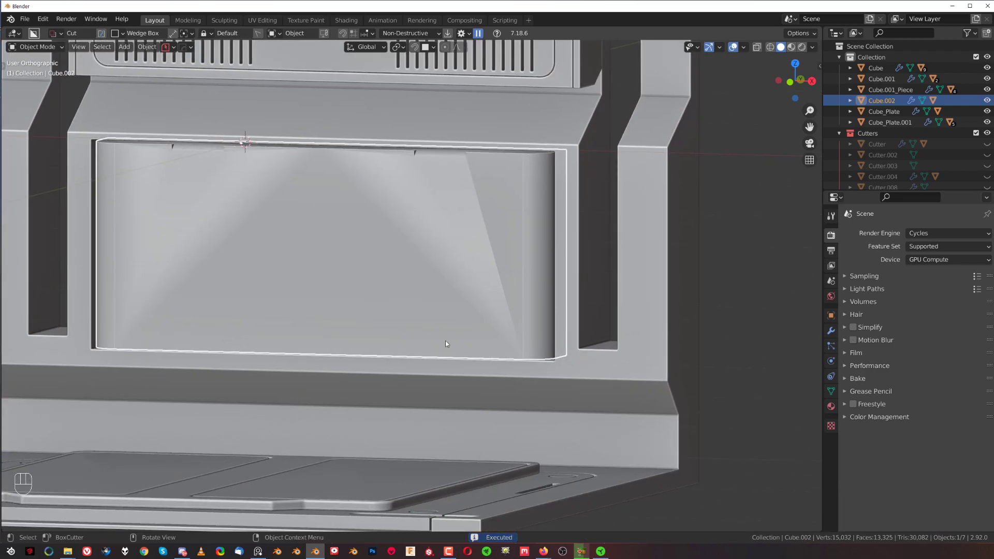
{"action": "left_click_drag", "start_coordinate": [385, 352], "coordinate": [505, 355]}
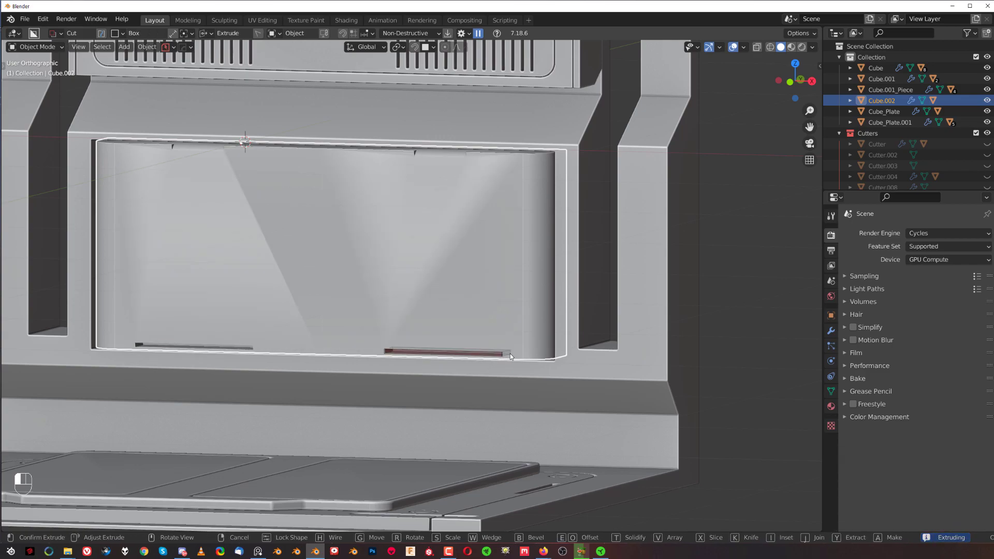
{"action": "left_click", "coordinate": [510, 356]}
{"action": "scroll", "coordinate": [564, 349], "scroll_direction": "down", "scroll_amount": 2}
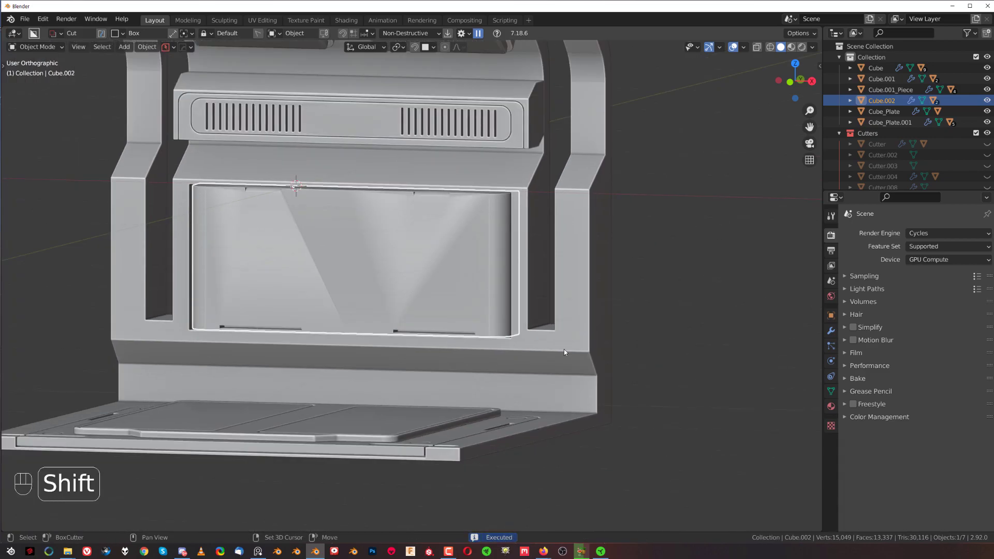
{"action": "key", "text": "q"}
{"action": "left_click", "coordinate": [489, 297]}
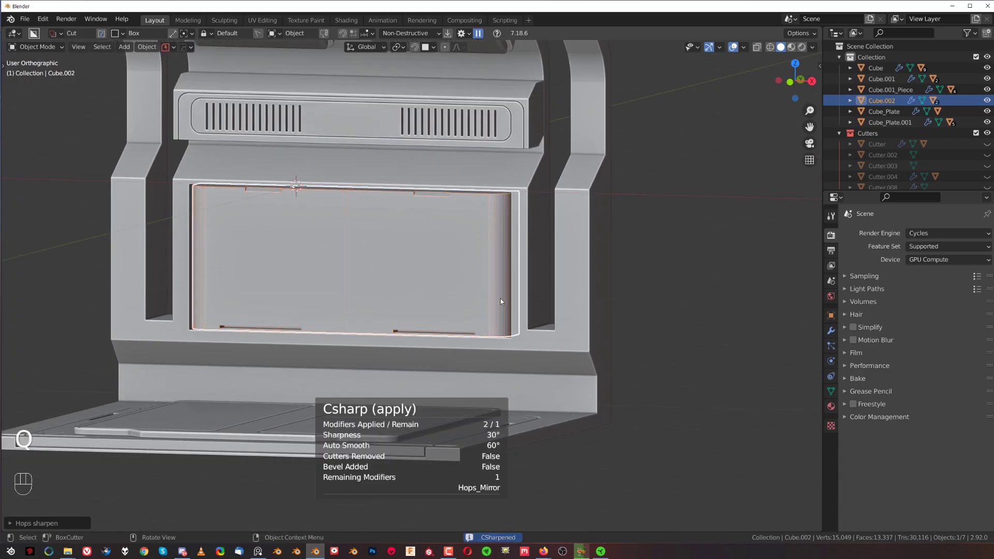
Step: Return to perspective and select the main corridor body for work on its outer side pillar
{"action": "key", "text": "KP_5"}
{"action": "left_click", "coordinate": [595, 275]}
{"action": "scroll", "coordinate": [461, 305], "scroll_direction": "down", "scroll_amount": 2}
{"action": "mouse_move", "coordinate": [460, 305]}
{"action": "middle_mouse_down"}
{"action": "mouse_move", "coordinate": [538, 303]}
{"action": "mouse_move", "coordinate": [440, 321]}
{"action": "mouse_move", "coordinate": [479, 293]}
{"action": "mouse_move", "coordinate": [466, 294]}
{"action": "mouse_move", "coordinate": [491, 269]}
{"action": "middle_mouse_up"}
{"action": "scroll", "coordinate": [440, 321], "scroll_direction": "up", "scroll_amount": 4}
{"action": "mouse_move", "coordinate": [491, 269]}
{"action": "left_mouse_down"}
{"action": "mouse_move", "coordinate": [513, 302]}
{"action": "mouse_move", "coordinate": [495, 264]}
{"action": "left_mouse_up"}
{"action": "left_click", "coordinate": [496, 267]}
Step: Try a tall wedge box cut in the outer corner of the side pillar, then undo it
{"action": "left_click_drag", "start_coordinate": [498, 229], "coordinate": [449, 415]}
{"action": "left_click_drag", "start_coordinate": [474, 303], "coordinate": [431, 396]}
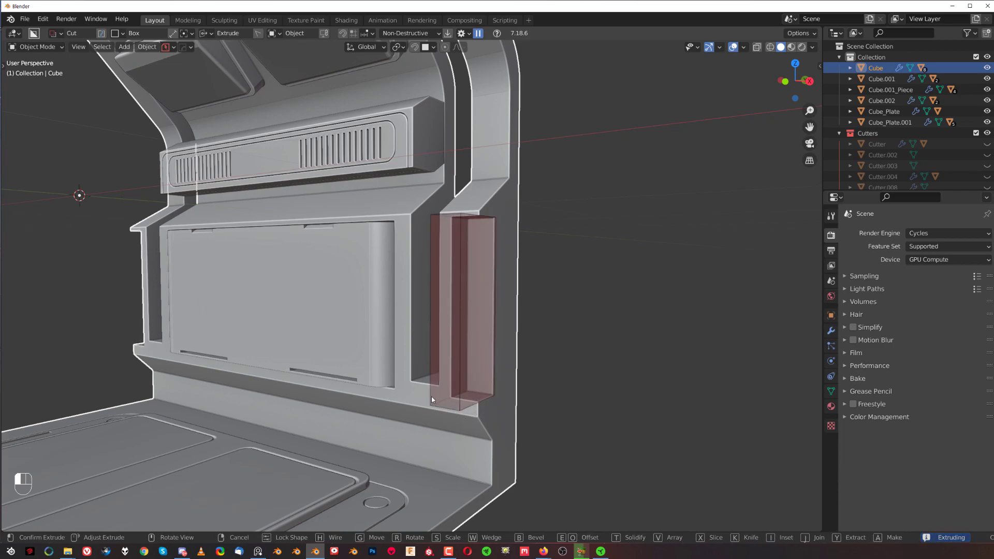
{"action": "key", "text": "w"}
{"action": "key", "text": "w"}
{"action": "left_click_drag", "start_coordinate": [421, 401], "coordinate": [405, 402]}
{"action": "mouse_move", "coordinate": [535, 342]}
{"action": "middle_mouse_down"}
{"action": "mouse_move", "coordinate": [517, 333]}
{"action": "mouse_move", "coordinate": [543, 332]}
{"action": "middle_mouse_up"}
{"action": "scroll", "coordinate": [522, 351], "scroll_direction": "down", "scroll_amount": 5}
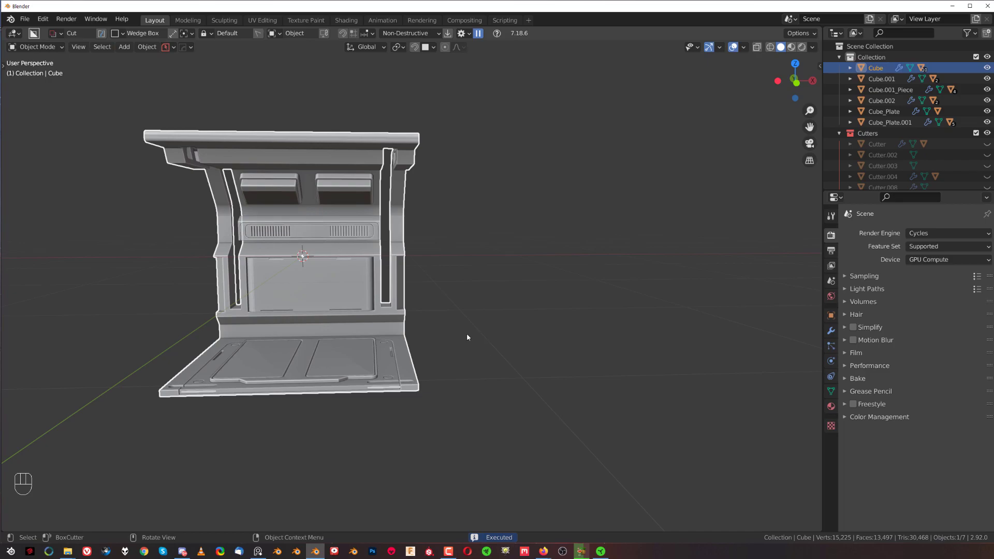
{"action": "middle_click_drag", "start_coordinate": [473, 338], "coordinate": [420, 333]}
{"action": "key", "text": "ctrl+z"}
{"action": "key", "text": "ctrl+z"}
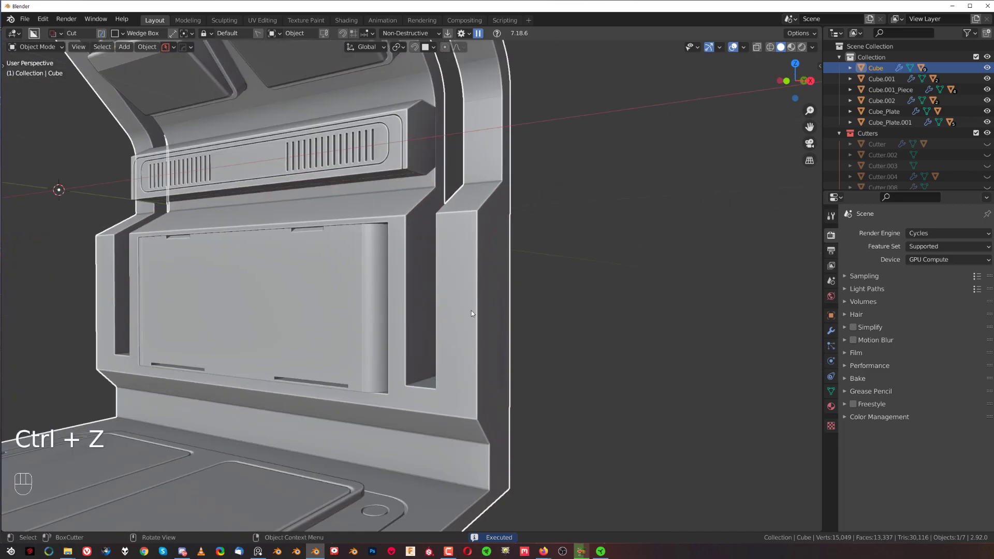
Step: Cut a tall box recess with bevelled, rounded corners into the outer corner of the side pillar
{"action": "mouse_move", "coordinate": [492, 242]}
{"action": "left_mouse_down"}
{"action": "mouse_move", "coordinate": [471, 399]}
{"action": "mouse_move", "coordinate": [489, 237]}
{"action": "mouse_move", "coordinate": [455, 419]}
{"action": "mouse_move", "coordinate": [425, 407]}
{"action": "left_mouse_up"}
{"action": "key", "text": "w"}
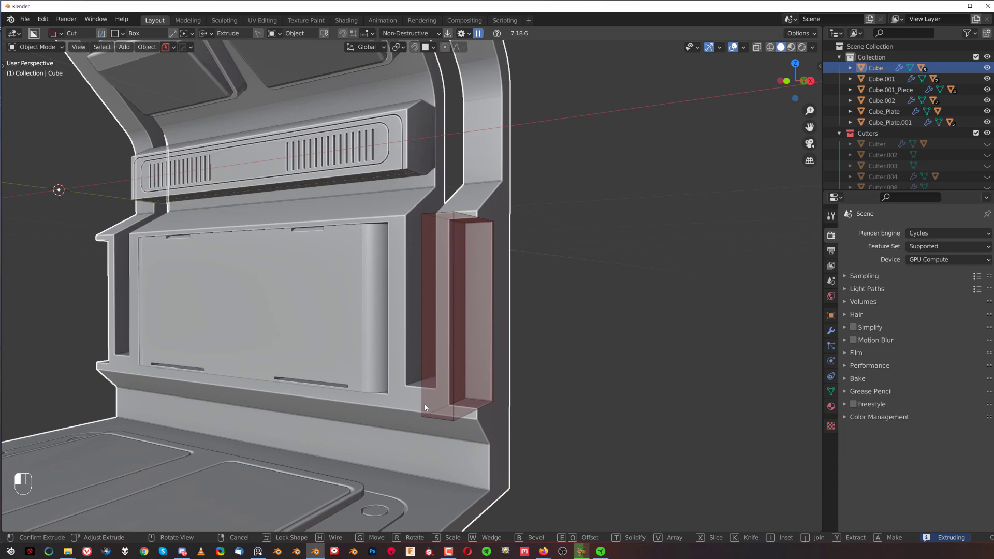
{"action": "key", "text": "b"}
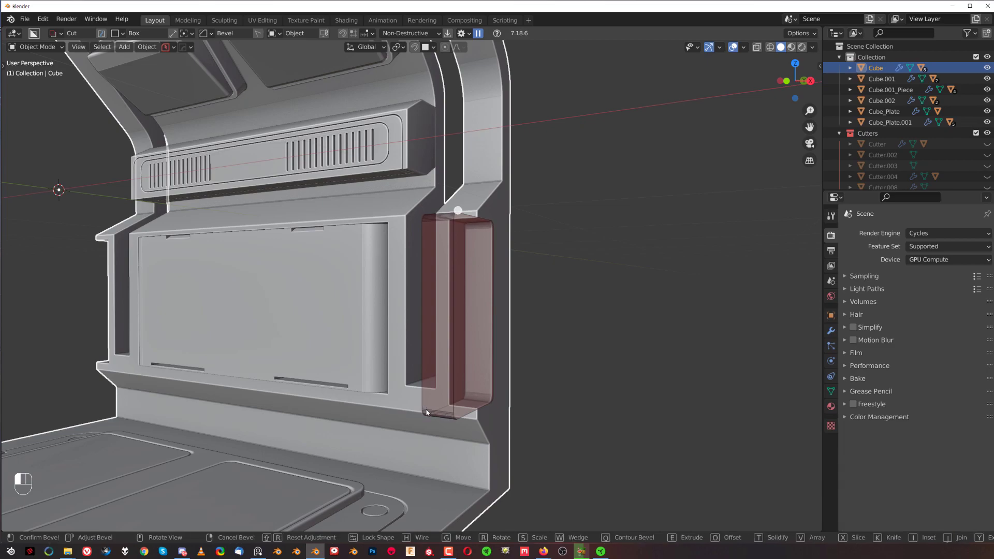
{"action": "key", "text": "q"}
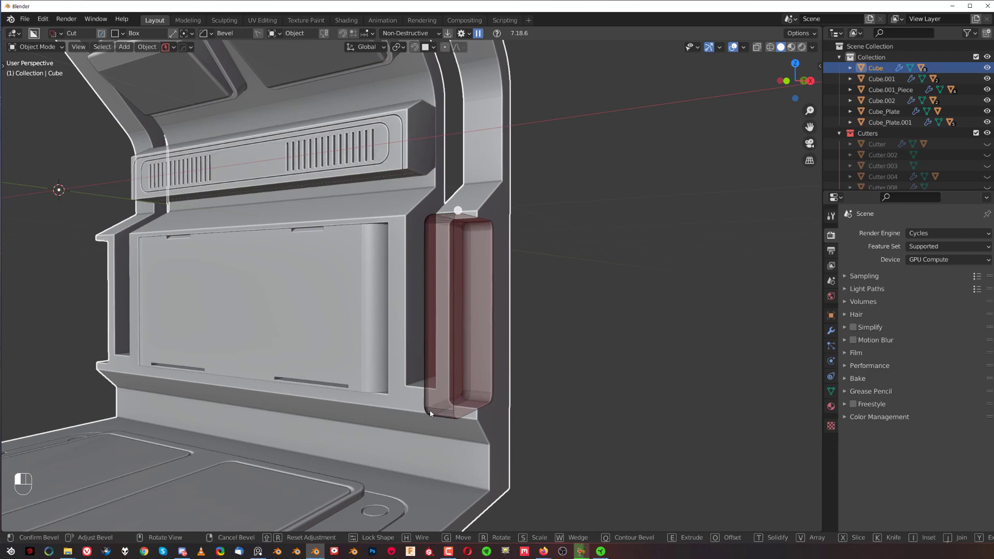
{"action": "left_click", "coordinate": [430, 410]}
{"action": "left_click", "coordinate": [624, 335]}
{"action": "middle_click_drag", "start_coordinate": [624, 335], "coordinate": [599, 334]}
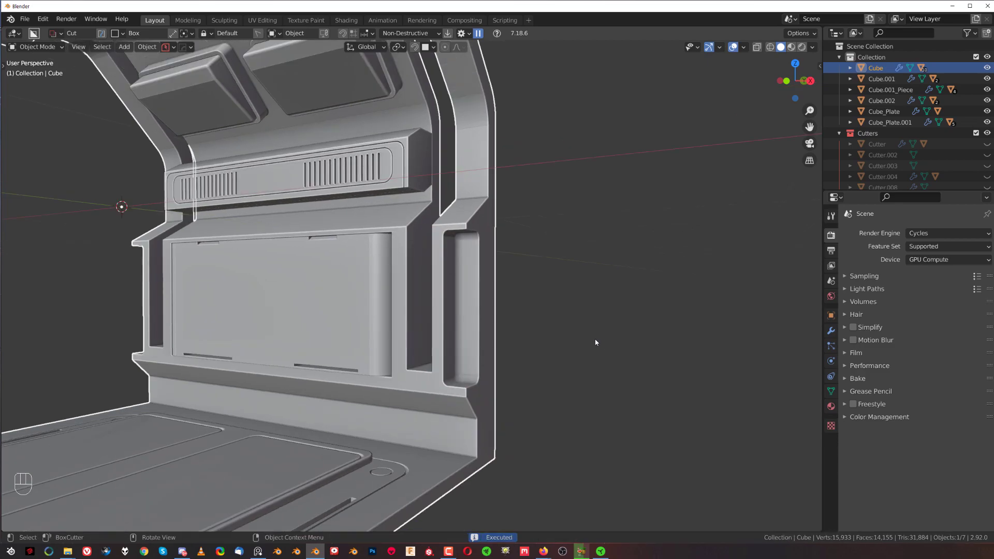
Step: Join a vertical cylinder to the corridor body inside the pillar recess, using the 32-sided Circle shape
{"action": "key", "text": "shift+a"}
{"action": "scroll", "coordinate": [524, 382], "scroll_direction": "up", "scroll_amount": 1}
{"action": "middle_click_drag", "start_coordinate": [525, 382], "coordinate": [503, 304], "text": "shift"}
{"action": "scroll", "coordinate": [456, 331], "scroll_direction": "up", "scroll_amount": 1}
{"action": "key", "text": "d"}
{"action": "left_click", "coordinate": [397, 351]}
{"action": "left_click_drag", "start_coordinate": [456, 322], "coordinate": [466, 331]}
{"action": "key", "text": "j"}
{"action": "middle_click_drag", "start_coordinate": [522, 190], "coordinate": [484, 251], "text": "shift"}
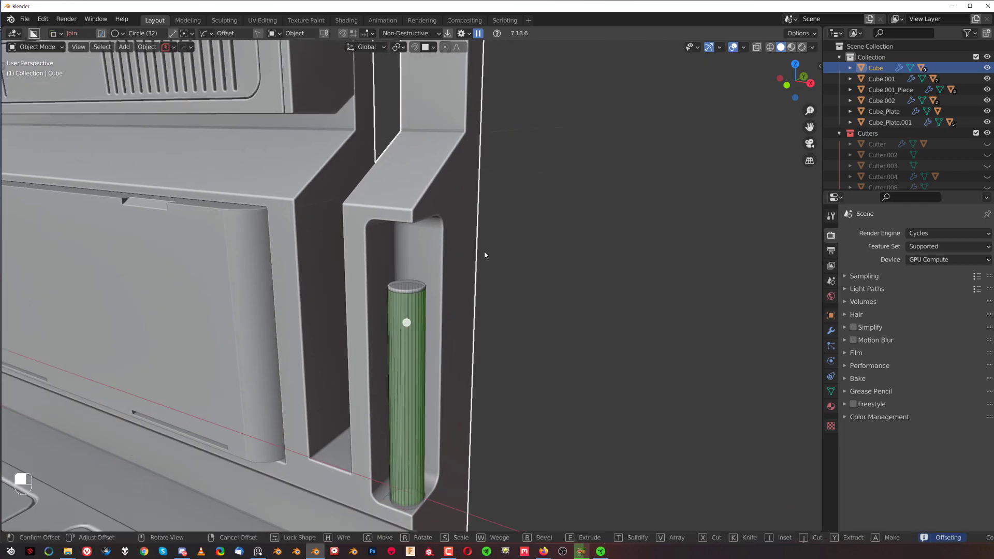
{"action": "left_click", "coordinate": [491, 226]}
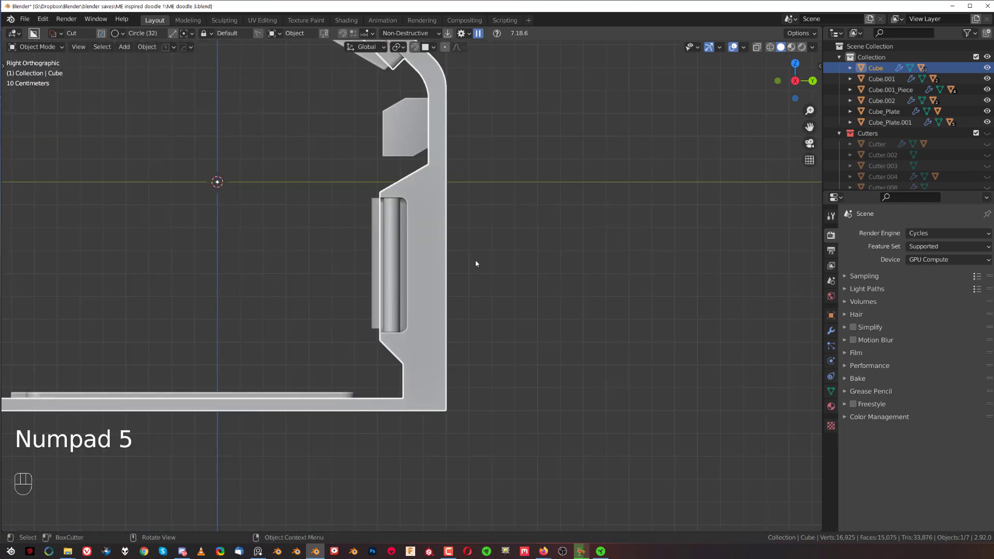
Step: Cut away a strip along the lower back of the wall with an Ngon cut from the right orthographic view
{"action": "key", "text": "d"}
{"action": "left_click", "coordinate": [469, 182]}
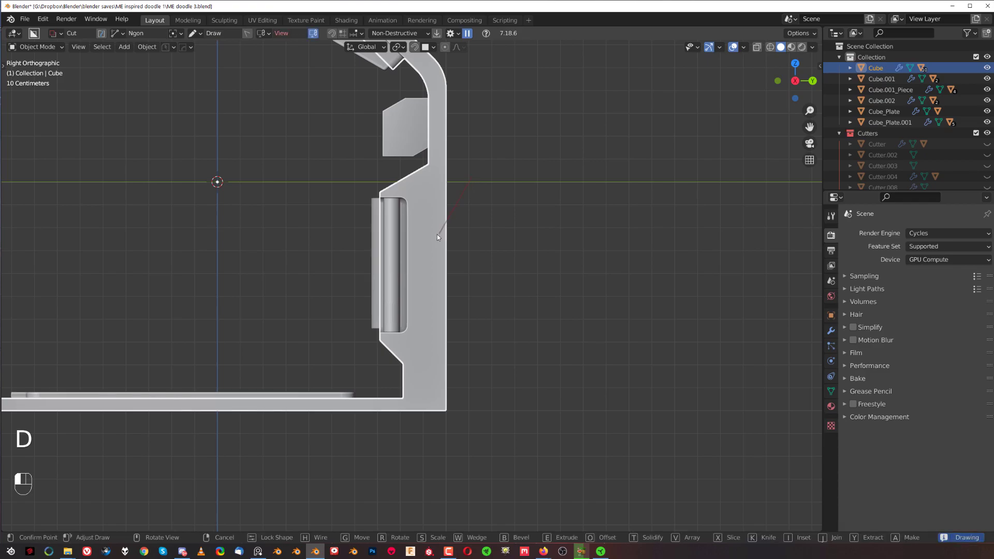
{"action": "left_click", "coordinate": [432, 200]}
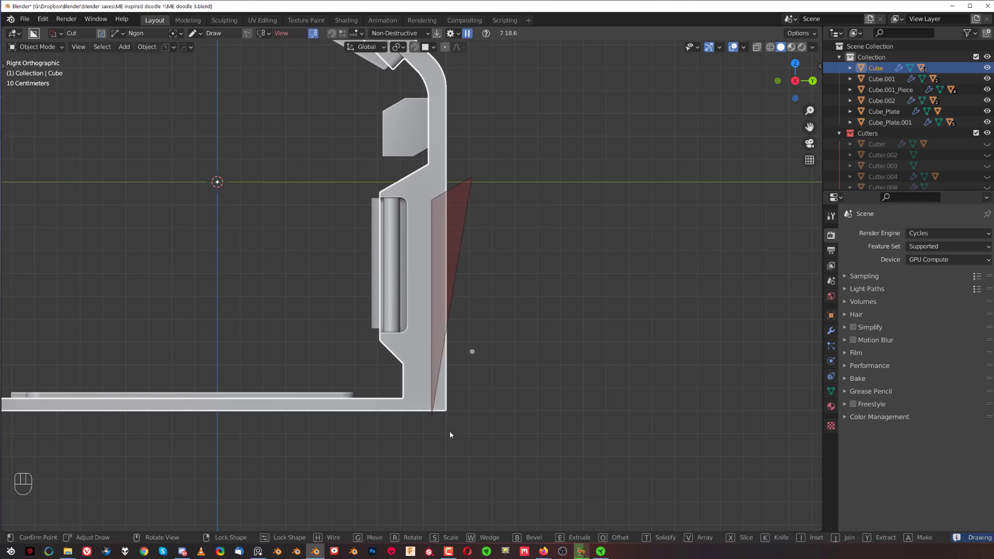
{"action": "left_click", "coordinate": [522, 445]}
Step: Apply the corridor body's cuts with CSharpen and enter Edit Mode on its mesh
{"action": "scroll", "coordinate": [529, 380], "scroll_direction": "down", "scroll_amount": 3}
{"action": "middle_click_drag", "start_coordinate": [506, 328], "coordinate": [435, 338]}
{"action": "key", "text": "q"}
{"action": "left_click", "coordinate": [438, 324]}
{"action": "scroll", "coordinate": [388, 301], "scroll_direction": "up", "scroll_amount": 2}
{"action": "key", "text": "Tab"}
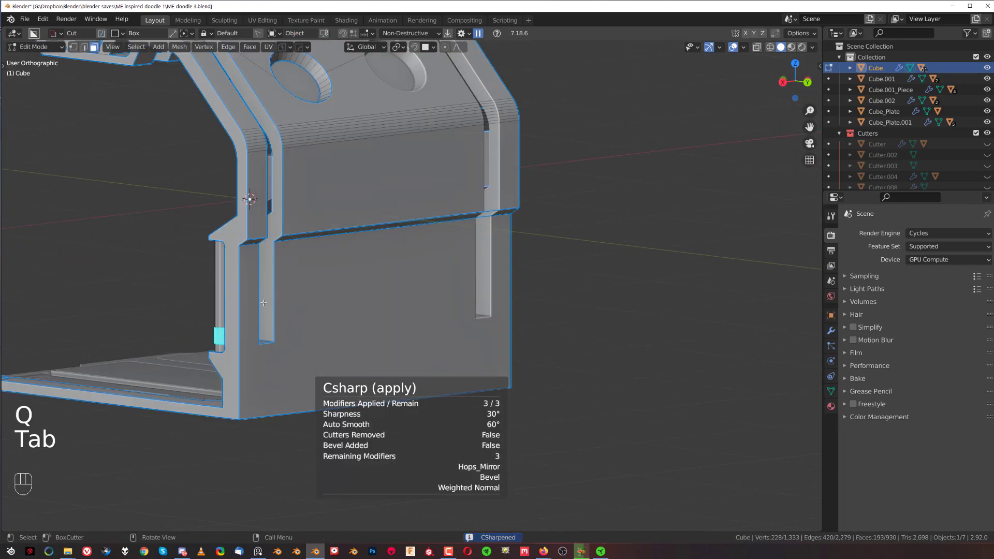
Step: Extract the selected lower back-wall face as a separate plate with a -0.043 Solidify thickness
{"action": "key", "text": "q"}
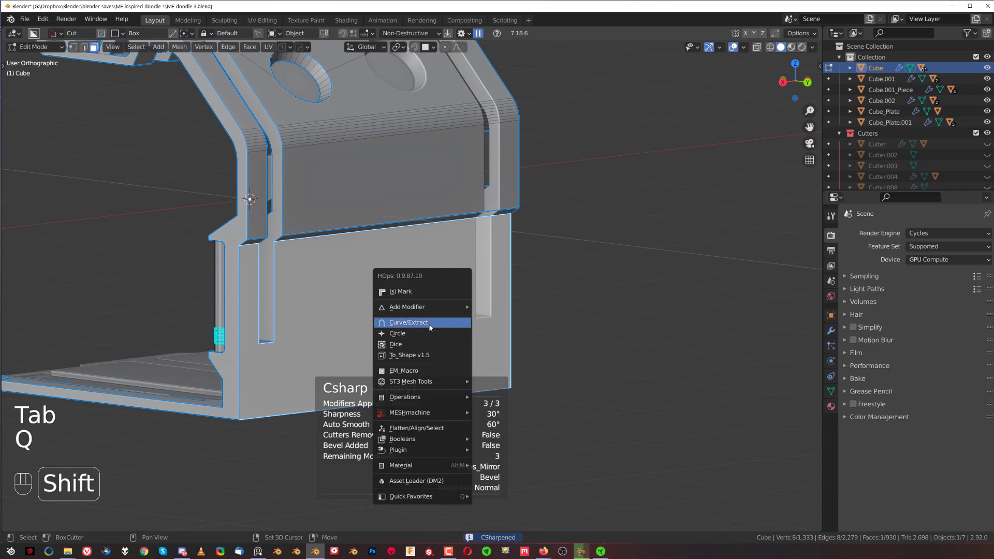
{"action": "left_click", "coordinate": [455, 323]}
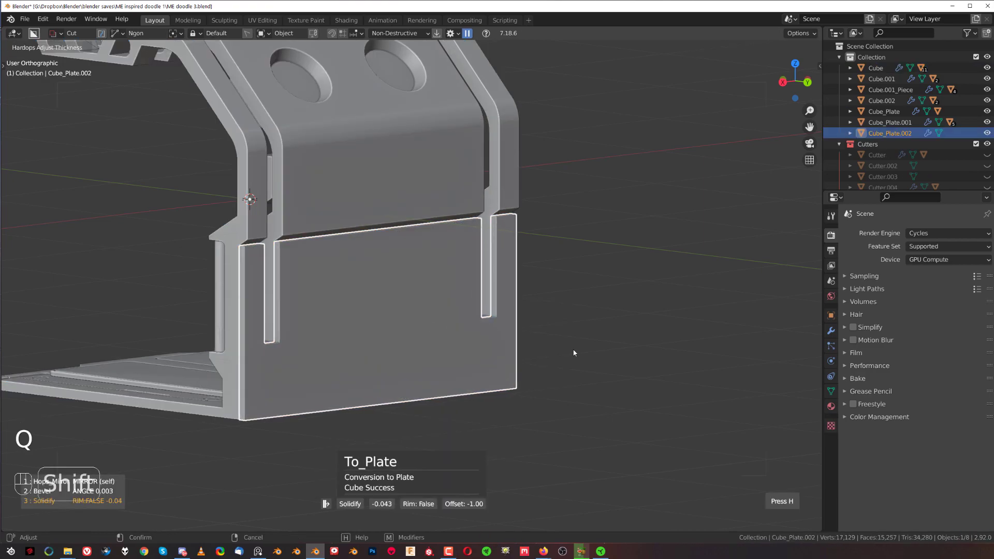
{"action": "left_click", "coordinate": [574, 352]}
Step: Cut the new plate's top edge back at an angle with an Ngon cut from the right orthographic view
{"action": "scroll", "coordinate": [550, 325], "scroll_direction": "down", "scroll_amount": 2}
{"action": "middle_click_drag", "start_coordinate": [549, 324], "coordinate": [488, 312], "text": "alt"}
{"action": "scroll", "coordinate": [487, 311], "scroll_direction": "up", "scroll_amount": 3}
{"action": "left_click_drag", "start_coordinate": [421, 213], "coordinate": [317, 290]}
{"action": "double_click", "coordinate": [231, 149]}
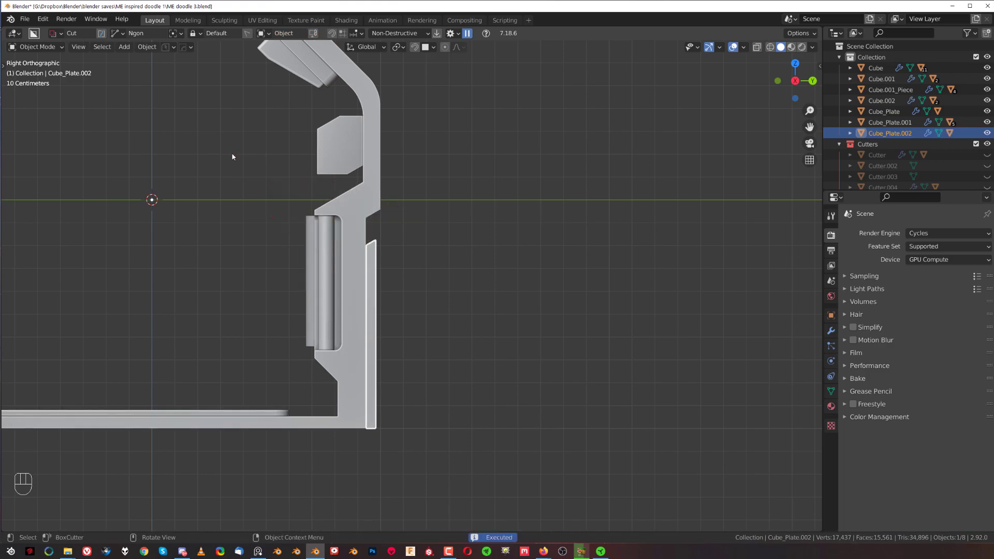
Step: Trim the upper end of the plate level with a horizontal Ngon cut, leaving a wider gap below the overhang
{"action": "scroll", "coordinate": [375, 264], "scroll_direction": "up", "scroll_amount": 2}
{"action": "middle_click_drag", "start_coordinate": [379, 278], "coordinate": [399, 253], "text": "shift"}
{"action": "middle_click_drag", "start_coordinate": [389, 259], "coordinate": [570, 245]}
{"action": "left_click_drag", "start_coordinate": [329, 182], "coordinate": [490, 114]}
{"action": "left_click", "coordinate": [480, 140]}
{"action": "right_click", "coordinate": [303, 97]}
{"action": "mouse_move", "coordinate": [288, 177]}
{"action": "left_mouse_down"}
{"action": "mouse_move", "coordinate": [426, 191]}
{"action": "mouse_move", "coordinate": [424, 177]}
{"action": "left_mouse_up"}
{"action": "left_click", "coordinate": [424, 106]}
{"action": "scroll", "coordinate": [414, 198], "scroll_direction": "down", "scroll_amount": 2}
{"action": "scroll", "coordinate": [426, 278], "scroll_direction": "up", "scroll_amount": 1}
{"action": "scroll", "coordinate": [393, 277], "scroll_direction": "up", "scroll_amount": 1}
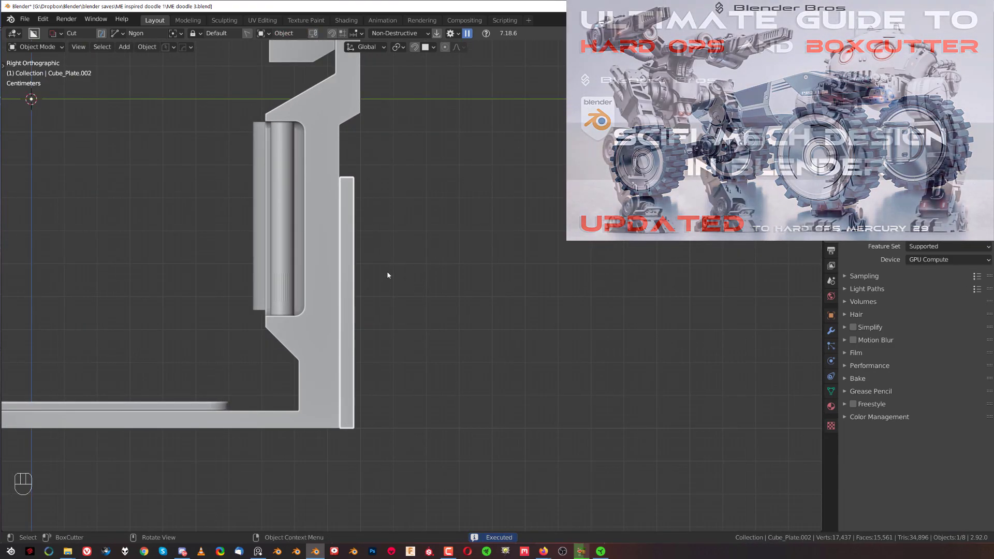
Step: Chamfer the plate's upper outer corner with an angled Ngon cut
{"action": "left_click_drag", "start_coordinate": [317, 156], "coordinate": [403, 238]}
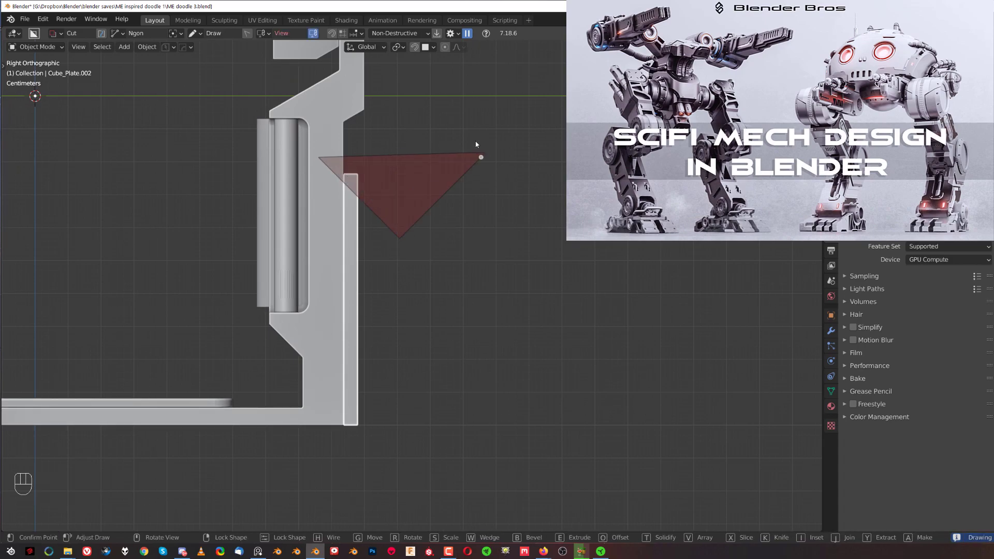
{"action": "left_click", "coordinate": [473, 139]}
{"action": "scroll", "coordinate": [434, 187], "scroll_direction": "down", "scroll_amount": 4}
{"action": "scroll", "coordinate": [392, 262], "scroll_direction": "up", "scroll_amount": 4}
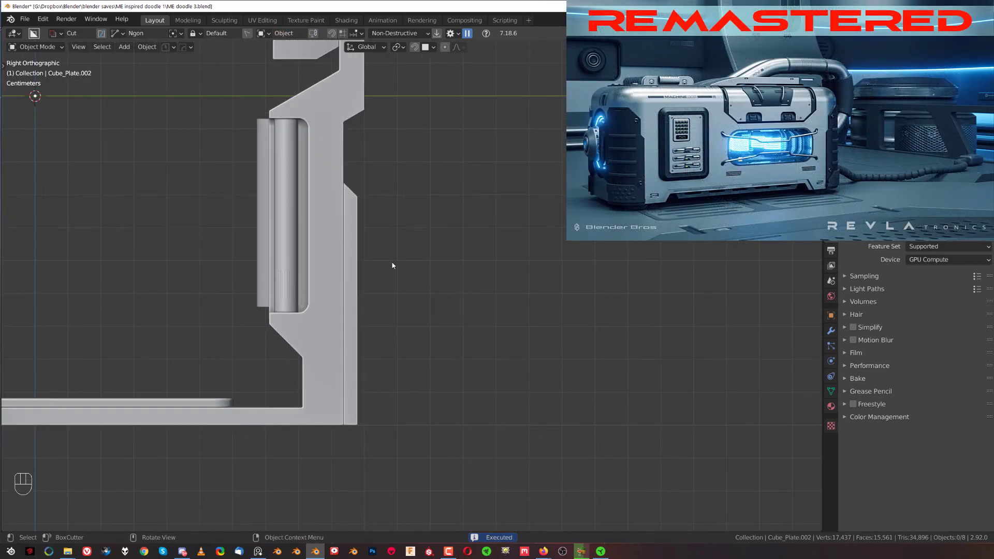
Step: Trim a narrow vertical strip off the plate's side edge with an Ngon cut from the back orthographic view
{"action": "left_click", "coordinate": [355, 238]}
{"action": "scroll", "coordinate": [411, 280], "scroll_direction": "down", "scroll_amount": 2}
{"action": "key", "text": "grave"}
{"action": "left_click", "coordinate": [526, 243]}
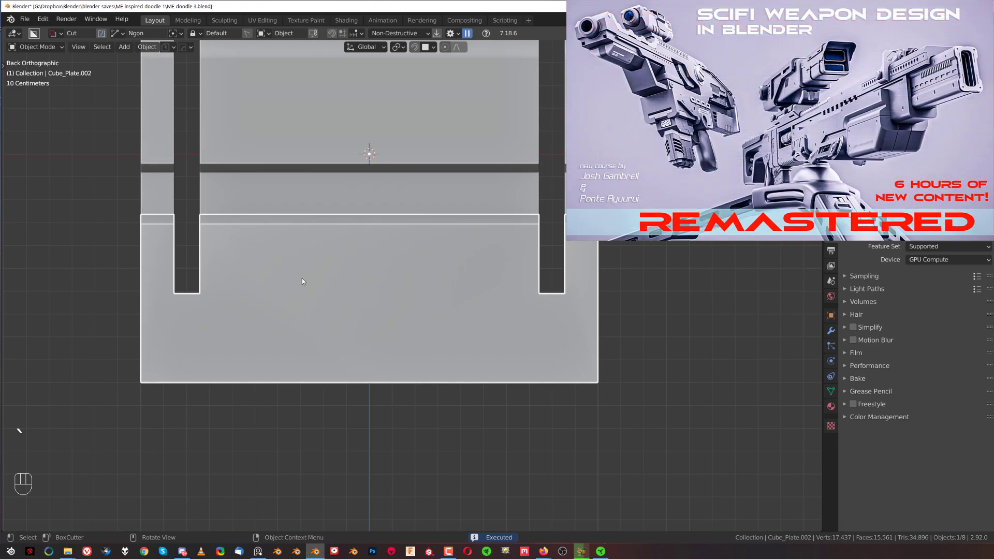
{"action": "middle_click_drag", "start_coordinate": [145, 204], "coordinate": [237, 210], "text": "shift"}
{"action": "left_click_drag", "start_coordinate": [240, 210], "coordinate": [238, 421]}
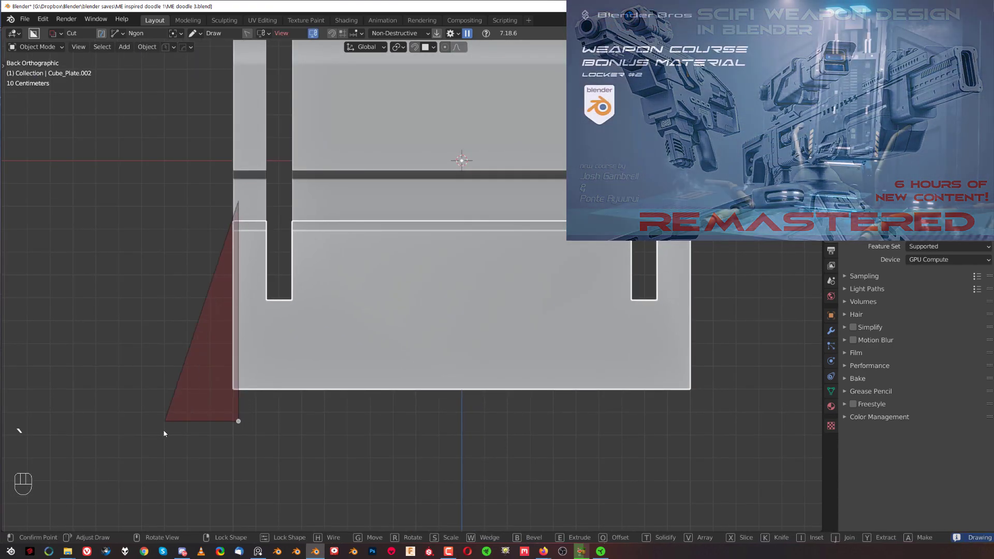
{"action": "left_click", "coordinate": [156, 421]}
Step: Cut a stepped, angled profile into the plate's bottom edge with a multi-point Ngon cut
{"action": "scroll", "coordinate": [156, 424], "scroll_direction": "down", "scroll_amount": 1}
{"action": "left_click_drag", "start_coordinate": [245, 367], "coordinate": [308, 366]}
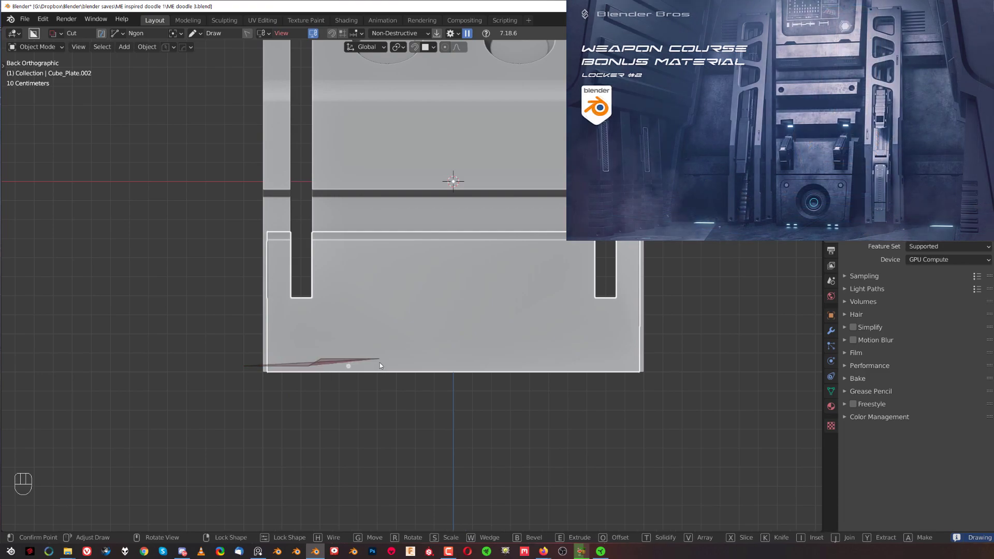
{"action": "left_click", "coordinate": [381, 362]}
{"action": "left_click", "coordinate": [402, 400]}
{"action": "left_click", "coordinate": [202, 426]}
{"action": "left_click", "coordinate": [201, 425]}
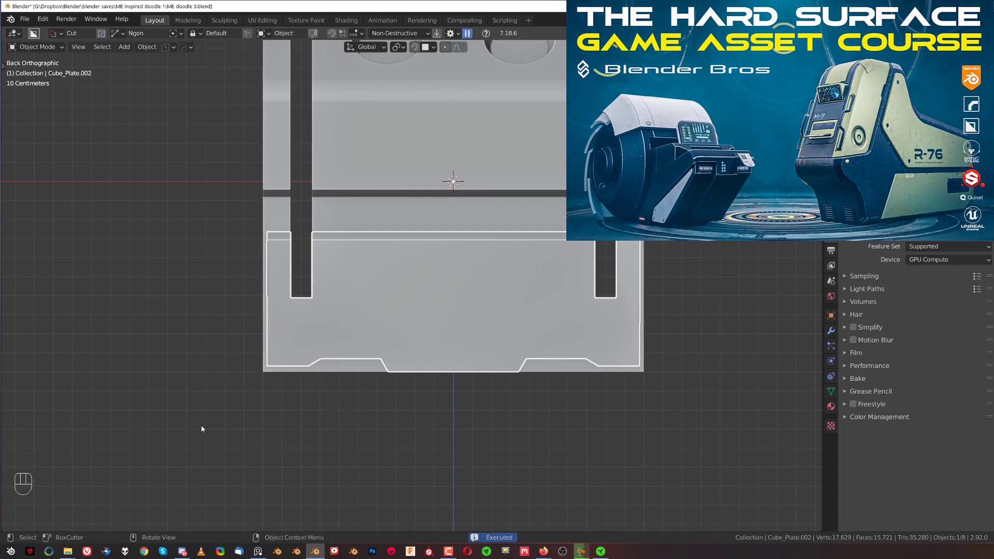
Step: Apply the lower back plate's cuts with CSharpen
{"action": "scroll", "coordinate": [201, 429], "scroll_direction": "down", "scroll_amount": 3}
{"action": "key", "text": "q"}
{"action": "scroll", "coordinate": [451, 350], "scroll_direction": "up", "scroll_amount": 3}
{"action": "middle_click_drag", "start_coordinate": [462, 339], "coordinate": [422, 334], "text": "shift"}
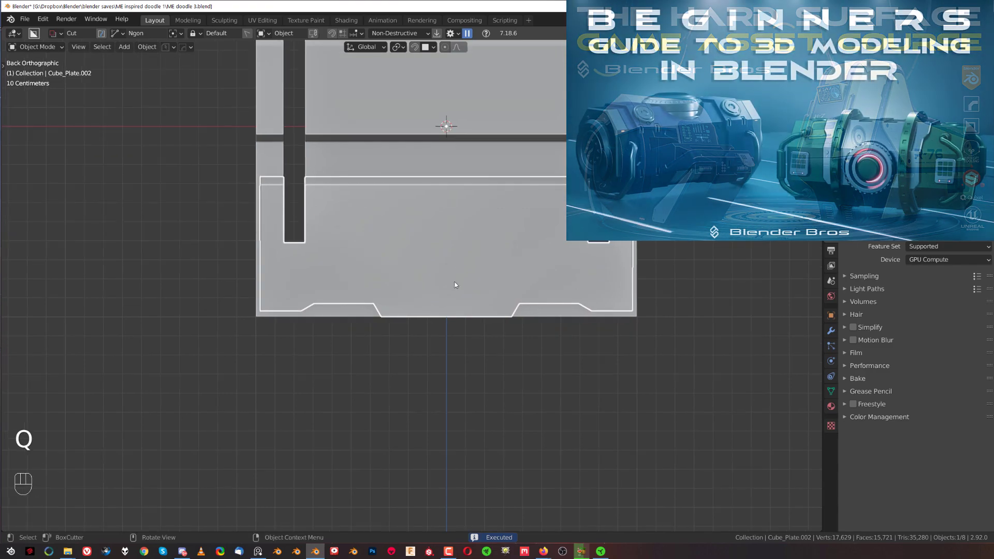
{"action": "key", "text": "q"}
{"action": "left_click", "coordinate": [458, 281], "text": "ctrl"}
{"action": "left_click", "coordinate": [437, 366]}
Step: Inspect the lower back plate and the corridor body in perspective view, checking their meshes in Edit Mode
{"action": "scroll", "coordinate": [437, 366], "scroll_direction": "down", "scroll_amount": 3}
{"action": "key", "text": "KP_5"}
{"action": "scroll", "coordinate": [387, 279], "scroll_direction": "up", "scroll_amount": 1}
{"action": "scroll", "coordinate": [399, 258], "scroll_direction": "down", "scroll_amount": 2}
{"action": "middle_click_drag", "start_coordinate": [399, 258], "coordinate": [415, 267]}
{"action": "scroll", "coordinate": [414, 267], "scroll_direction": "up", "scroll_amount": 1}
{"action": "scroll", "coordinate": [409, 275], "scroll_direction": "up", "scroll_amount": 1}
{"action": "scroll", "coordinate": [392, 283], "scroll_direction": "down", "scroll_amount": 2}
{"action": "scroll", "coordinate": [363, 269], "scroll_direction": "up", "scroll_amount": 2}
{"action": "scroll", "coordinate": [378, 259], "scroll_direction": "up", "scroll_amount": 1}
{"action": "key", "text": "Tab"}
{"action": "left_click", "coordinate": [402, 257]}
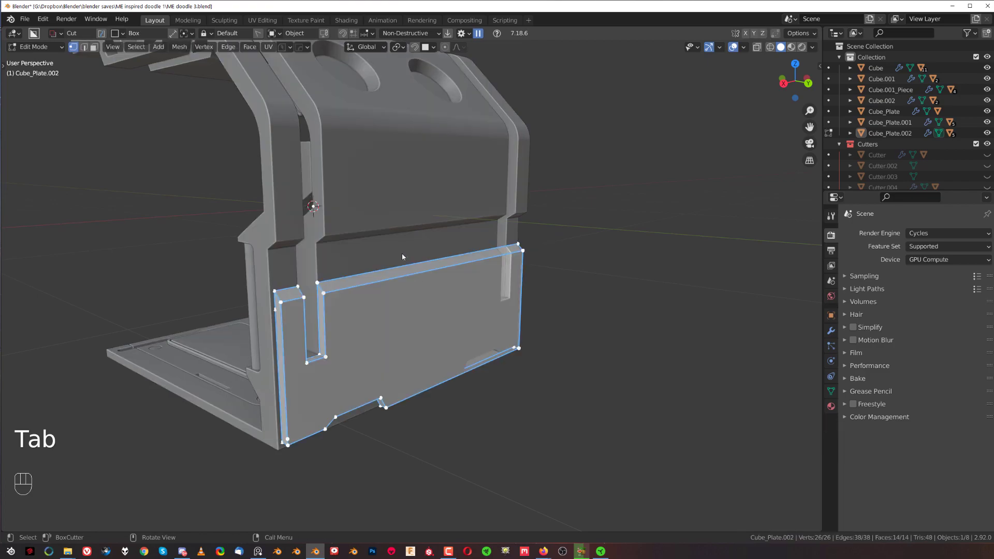
{"action": "key", "text": "Tab"}
{"action": "left_click", "coordinate": [397, 229]}
{"action": "scroll", "coordinate": [423, 254], "scroll_direction": "up", "scroll_amount": 1}
{"action": "key", "text": "Tab"}
{"action": "left_click", "coordinate": [365, 249]}
{"action": "key", "text": "Tab"}
{"action": "left_click", "coordinate": [442, 249]}
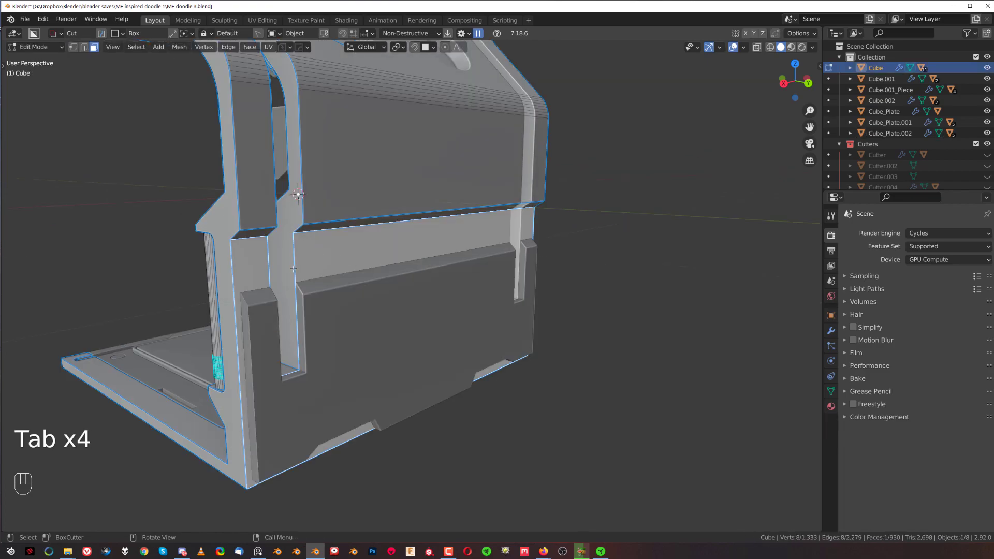
{"action": "middle_click_drag", "start_coordinate": [302, 274], "coordinate": [359, 246]}
{"action": "scroll", "coordinate": [359, 246], "scroll_direction": "down", "scroll_amount": 2}
{"action": "key", "text": "Tab"}
{"action": "middle_click_drag", "start_coordinate": [318, 276], "coordinate": [468, 269]}
Step: Add a cube, scale it down and move it to the recessed strip above the lower back plate
{"action": "key", "text": "shift+a"}
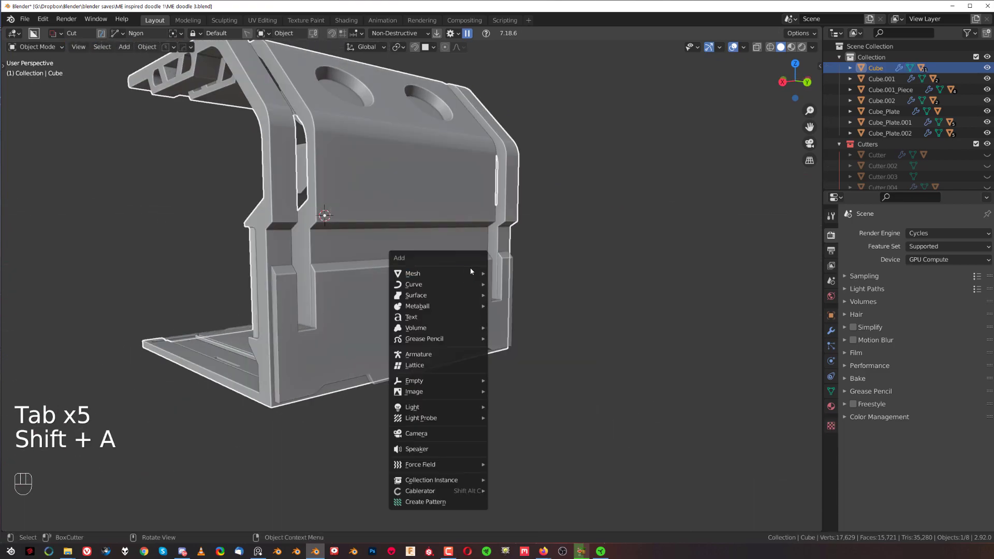
{"action": "mouse_move", "coordinate": [472, 271]}
{"action": "left_click", "coordinate": [525, 312]}
{"action": "scroll", "coordinate": [525, 310], "scroll_direction": "down", "scroll_amount": 4}
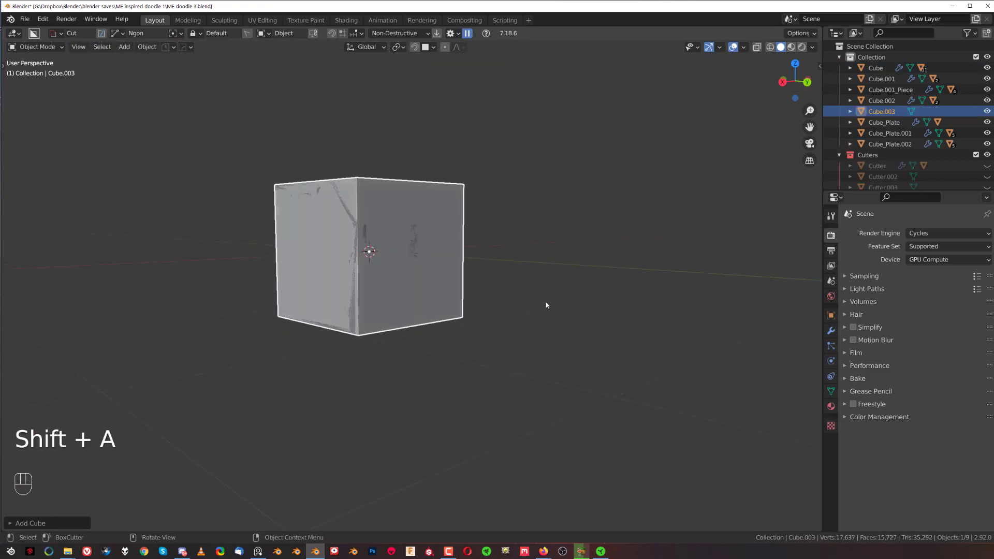
{"action": "key", "text": "s"}
{"action": "left_click", "coordinate": [408, 257]}
{"action": "scroll", "coordinate": [395, 275], "scroll_direction": "up", "scroll_amount": 3}
{"action": "key", "text": "g"}
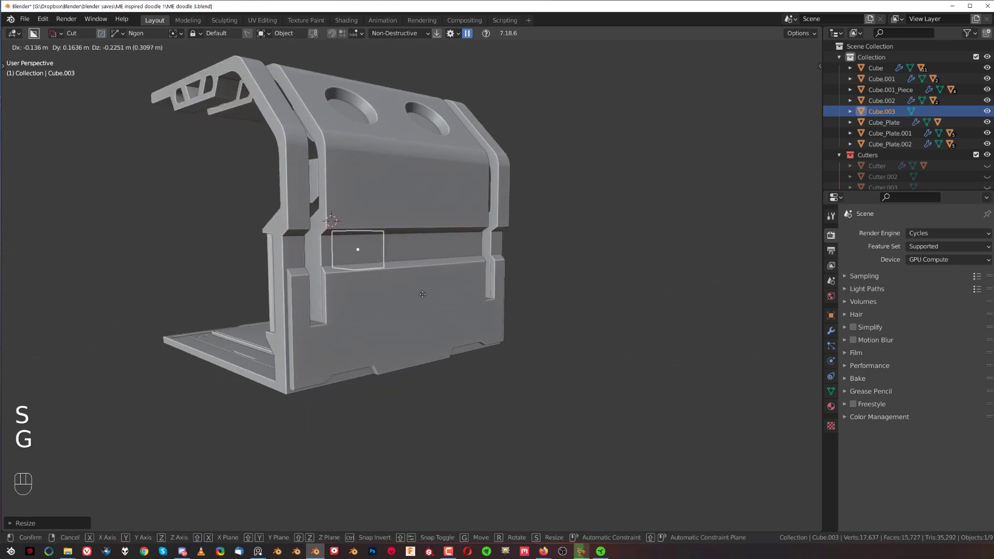
{"action": "left_click", "coordinate": [391, 270]}
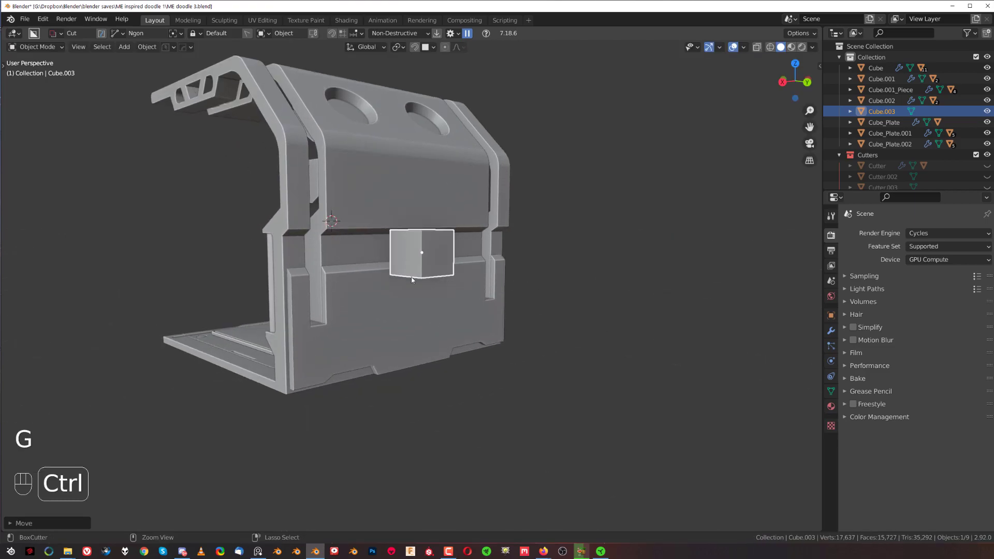
Step: Flatten the cube along Z and move it against the back wall's recess in the right orthographic view
{"action": "scroll", "coordinate": [627, 308], "scroll_direction": "up", "scroll_amount": 5}
{"action": "key", "text": "s"}
{"action": "key", "text": "z"}
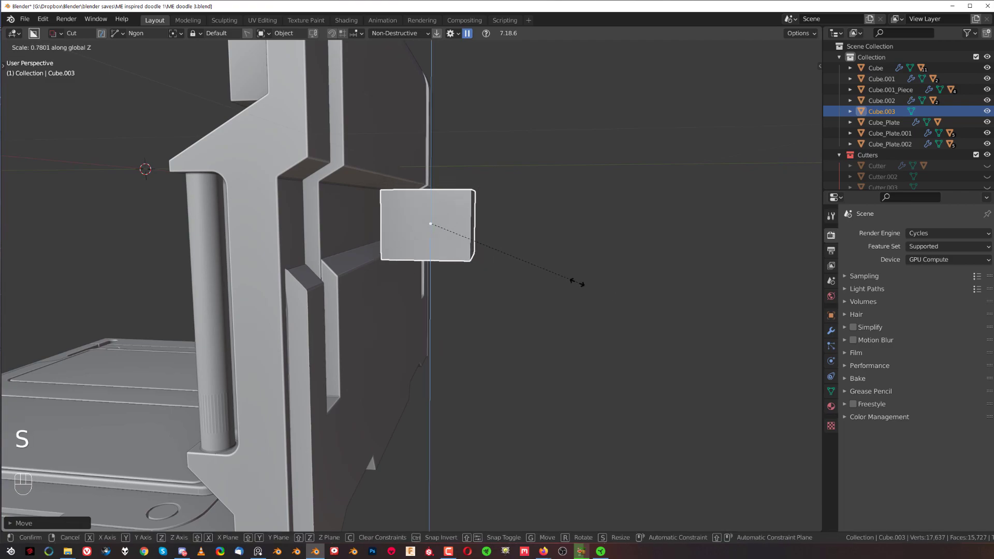
{"action": "left_click", "coordinate": [579, 303]}
{"action": "key", "text": "grave"}
{"action": "key", "text": "KP_5"}
{"action": "scroll", "coordinate": [515, 362], "scroll_direction": "up", "scroll_amount": 3}
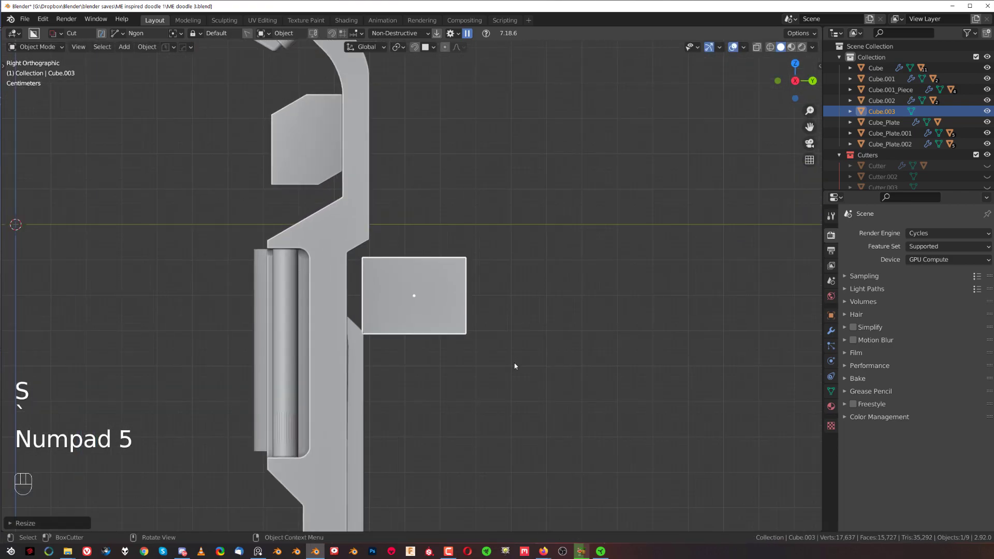
{"action": "key", "text": "g"}
{"action": "key", "text": "shift"}
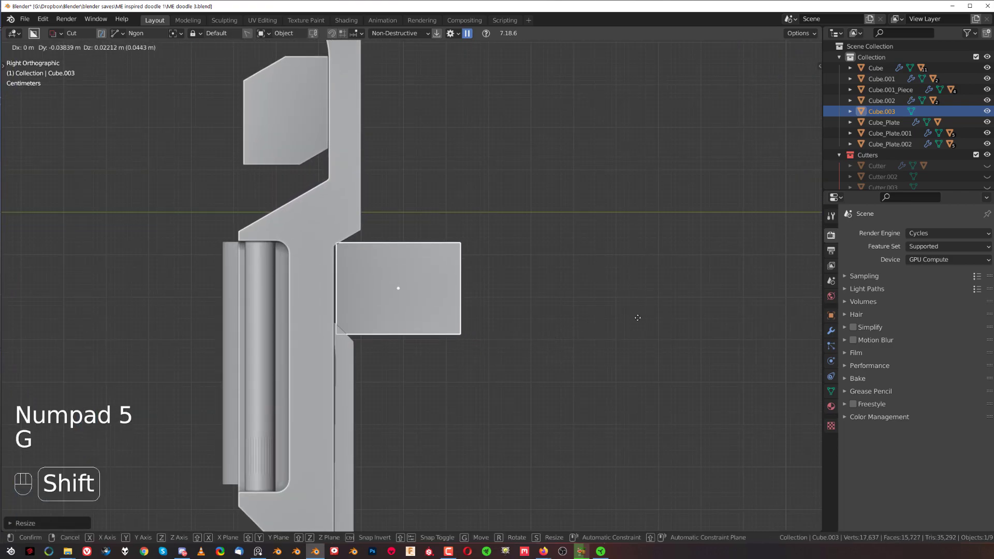
{"action": "left_click", "coordinate": [642, 323]}
Step: Fine-tune the block's height and position so it sits flush in the gap between the overhang and the plate
{"action": "key", "text": "s"}
{"action": "left_click", "coordinate": [541, 335]}
{"action": "scroll", "coordinate": [537, 336], "scroll_direction": "up", "scroll_amount": 1}
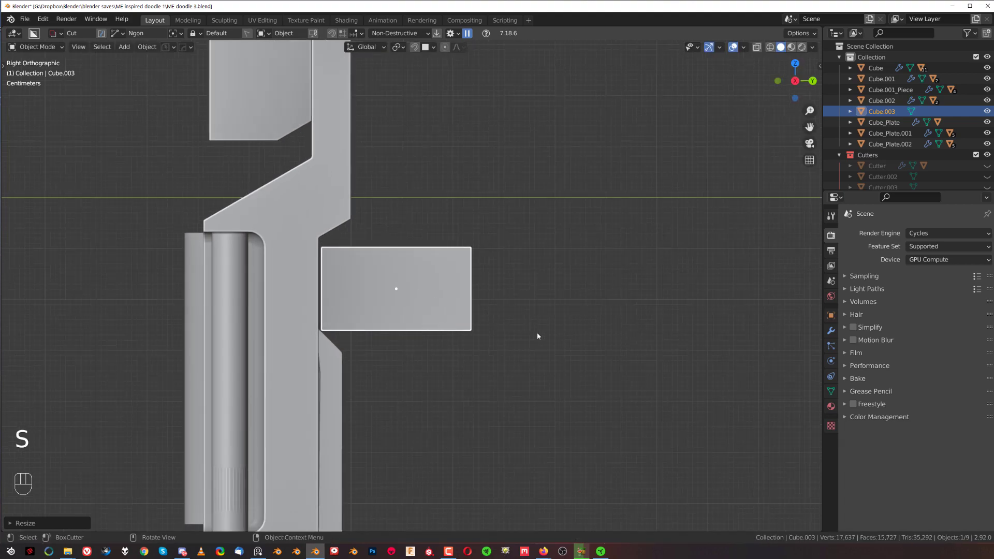
{"action": "scroll", "coordinate": [537, 336], "scroll_direction": "up", "scroll_amount": 1}
{"action": "key", "text": "s"}
{"action": "key", "text": "shift"}
{"action": "left_click", "coordinate": [616, 354]}
{"action": "key", "text": "g"}
{"action": "key", "text": "shift"}
{"action": "left_click", "coordinate": [450, 311]}
{"action": "scroll", "coordinate": [450, 311], "scroll_direction": "down", "scroll_amount": 2}
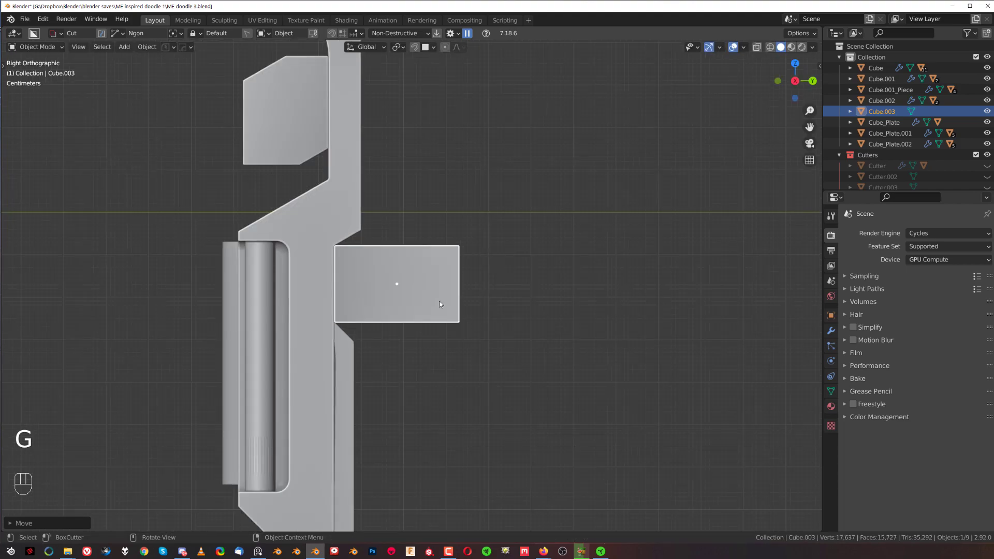
Step: Cut away the outer half of the block with a vertical Ngon cut to make it thinner
{"action": "left_click_drag", "start_coordinate": [371, 377], "coordinate": [545, 195]}
{"action": "scroll", "coordinate": [344, 289], "scroll_direction": "up", "scroll_amount": 3}
{"action": "middle_click_drag", "start_coordinate": [343, 289], "coordinate": [412, 312], "text": "shift"}
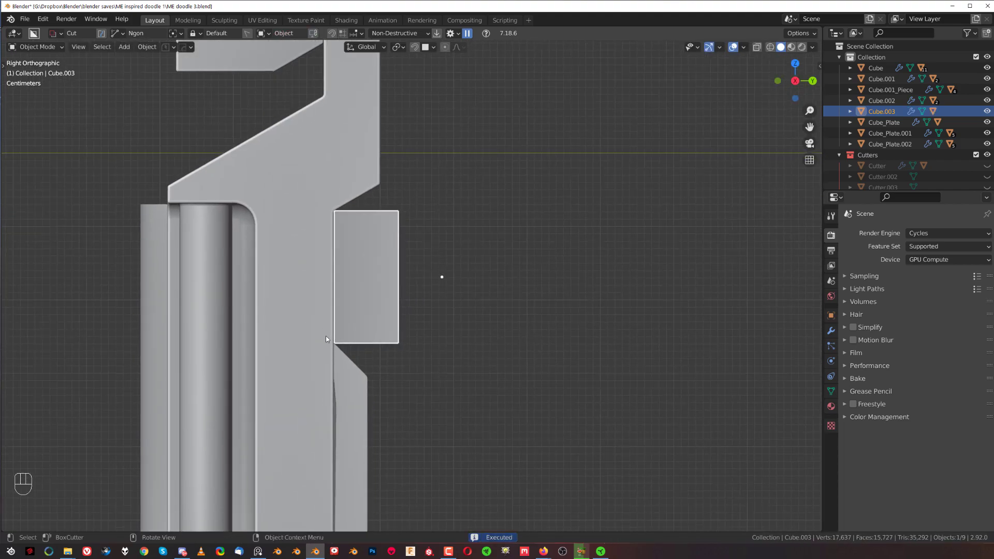
Step: Cut the block's lower edge into a small angled step with a multi-point Ngon cut
{"action": "left_click_drag", "start_coordinate": [326, 338], "coordinate": [365, 340]}
{"action": "left_click", "coordinate": [366, 337]}
{"action": "left_click", "coordinate": [370, 324]}
{"action": "left_click", "coordinate": [432, 326]}
{"action": "key", "text": "space"}
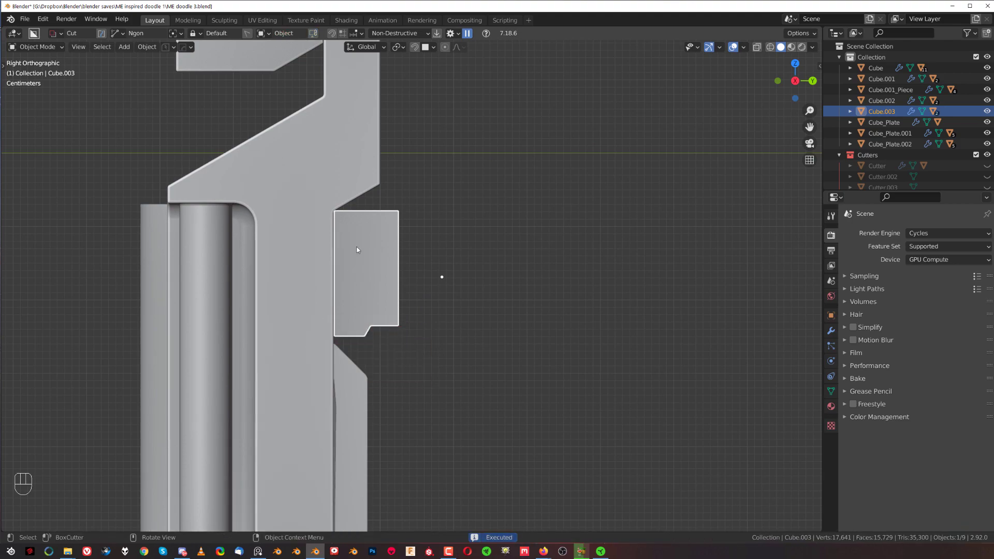
Step: Chamfer the block's upper inner and upper outer corners with angled Ngon cuts
{"action": "mouse_move", "coordinate": [323, 240]}
{"action": "left_mouse_down"}
{"action": "mouse_move", "coordinate": [359, 220]}
{"action": "mouse_move", "coordinate": [393, 221]}
{"action": "left_mouse_up"}
{"action": "key", "text": "space"}
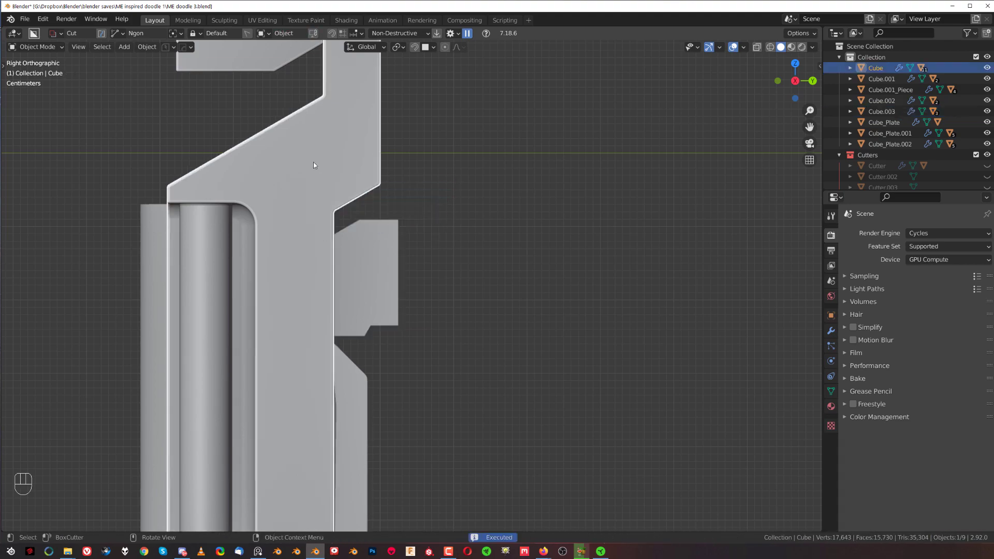
{"action": "scroll", "coordinate": [399, 254], "scroll_direction": "down", "scroll_amount": 1}
{"action": "left_click", "coordinate": [387, 245]}
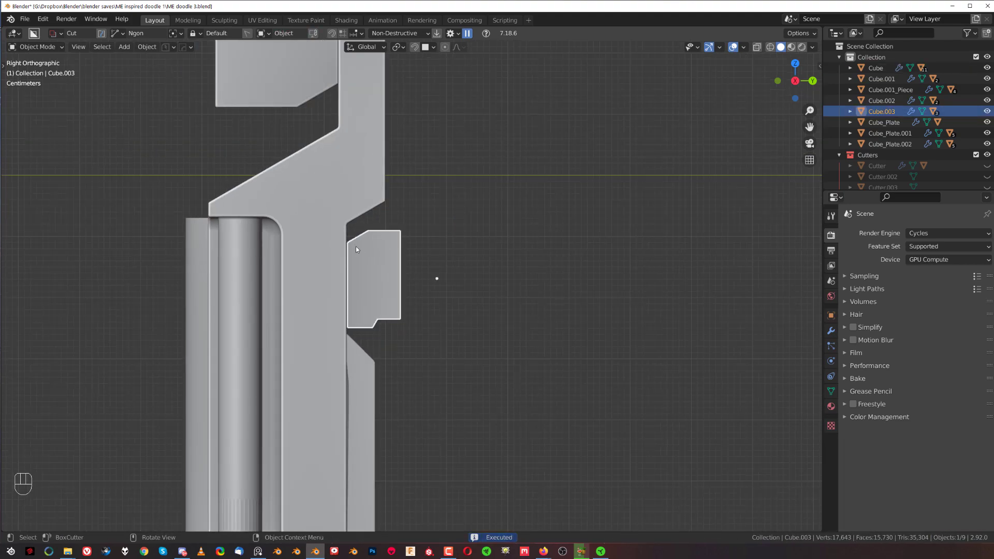
{"action": "scroll", "coordinate": [356, 249], "scroll_direction": "up", "scroll_amount": 2}
{"action": "left_click_drag", "start_coordinate": [371, 196], "coordinate": [418, 244]}
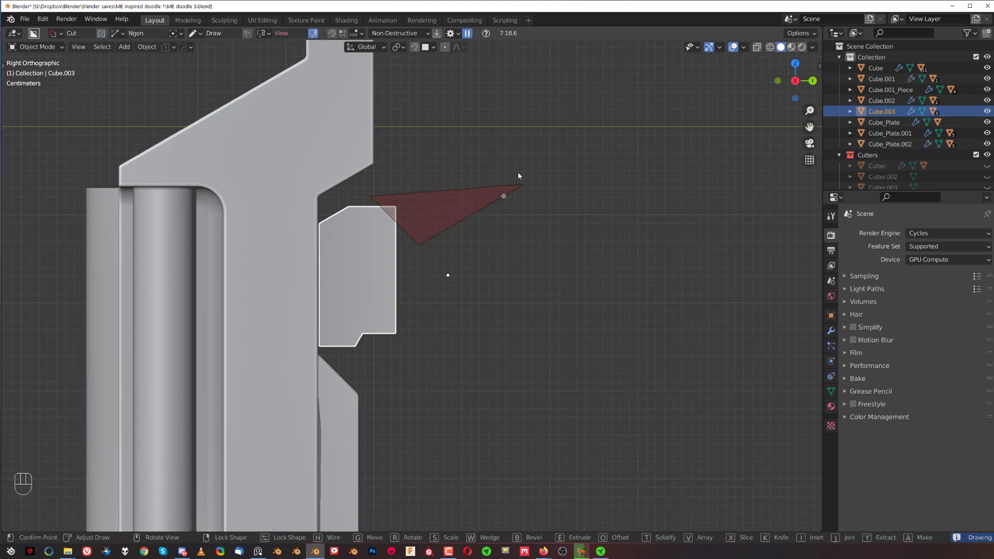
{"action": "left_click", "coordinate": [513, 177]}
{"action": "middle_click_drag", "start_coordinate": [512, 177], "coordinate": [405, 236]}
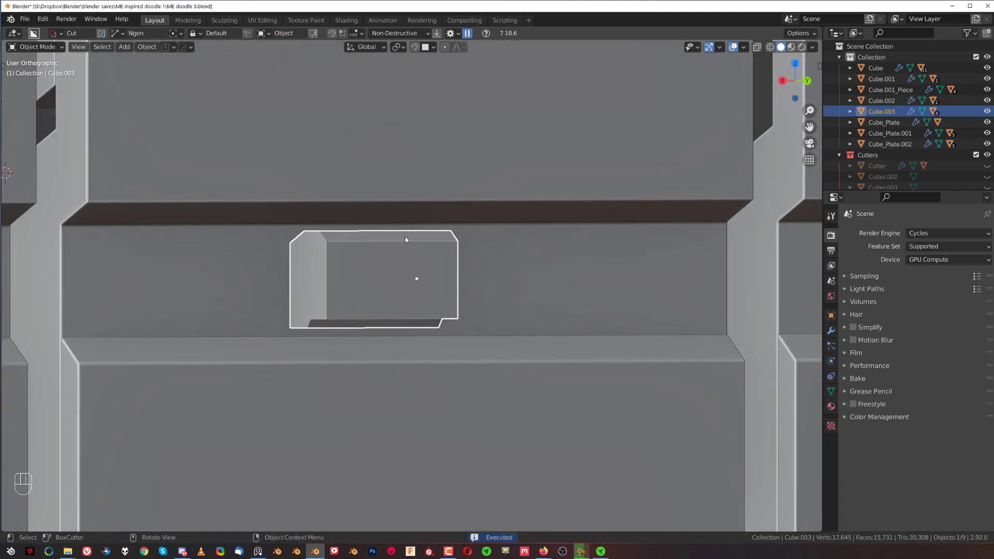
Step: Apply the block's cuts with CSharpen and bevel its lower outer edge in Edit Mode
{"action": "key", "text": "q"}
{"action": "left_click", "coordinate": [404, 256], "text": "ctrl"}
{"action": "key", "text": "Tab"}
{"action": "key", "text": "ctrl+b"}
{"action": "left_click", "coordinate": [615, 306], "text": "shift"}
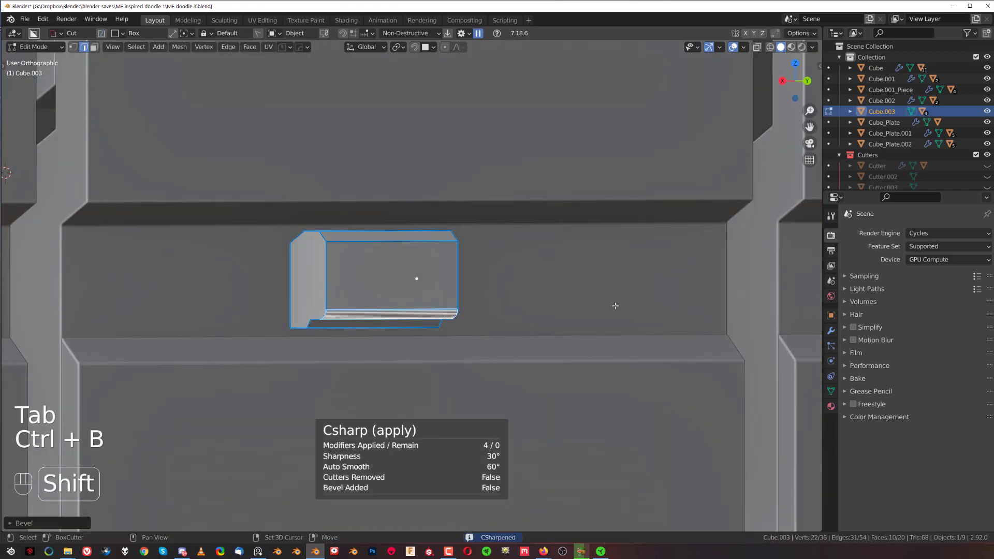
{"action": "key", "text": "Tab"}
Step: Stretch the block along X into a long bar across the back wall and shift it along X
{"action": "scroll", "coordinate": [455, 232], "scroll_direction": "down", "scroll_amount": 4}
{"action": "key", "text": "s"}
{"action": "key", "text": "x"}
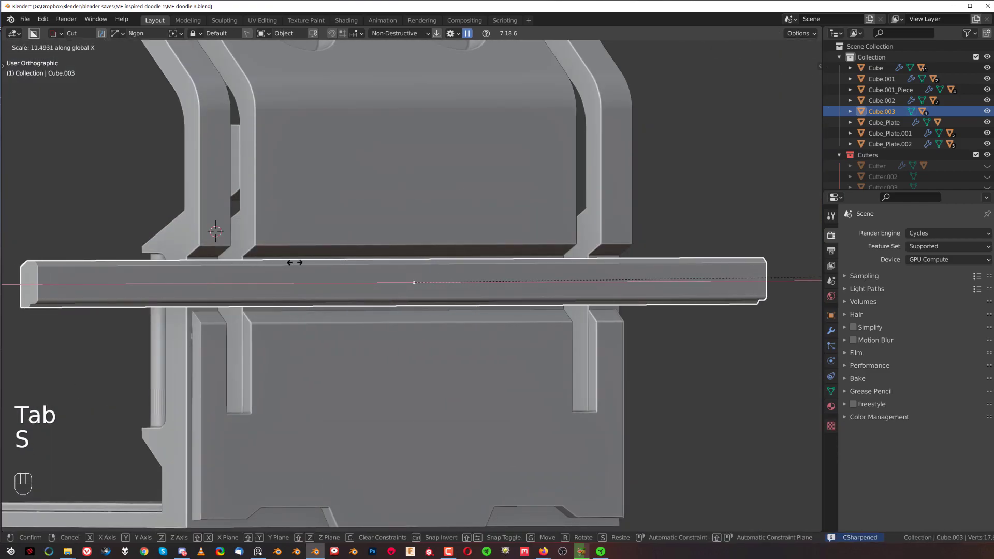
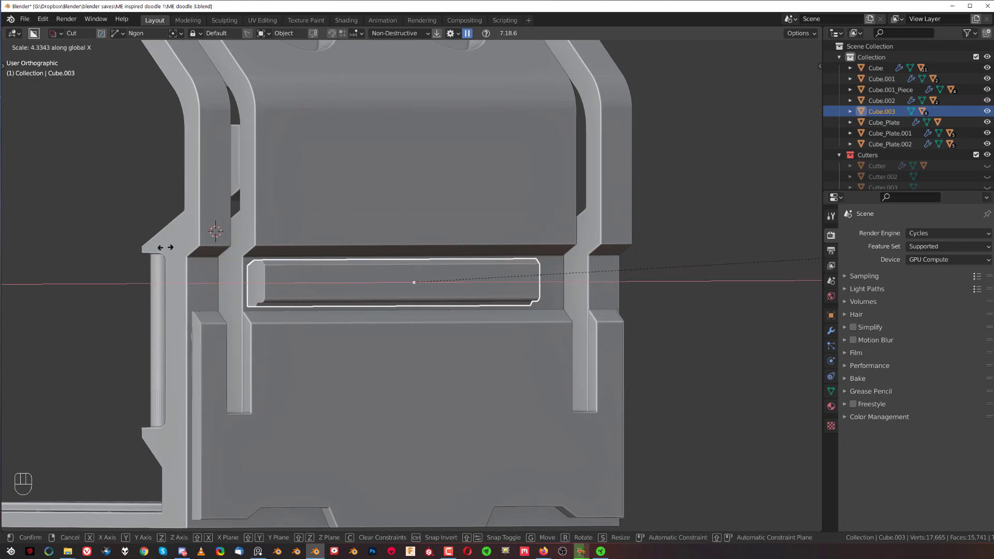
{"action": "left_click", "coordinate": [231, 80]}
{"action": "scroll", "coordinate": [247, 180], "scroll_direction": "down", "scroll_amount": 3}
{"action": "key", "text": "grave"}
{"action": "scroll", "coordinate": [330, 203], "scroll_direction": "up", "scroll_amount": 3}
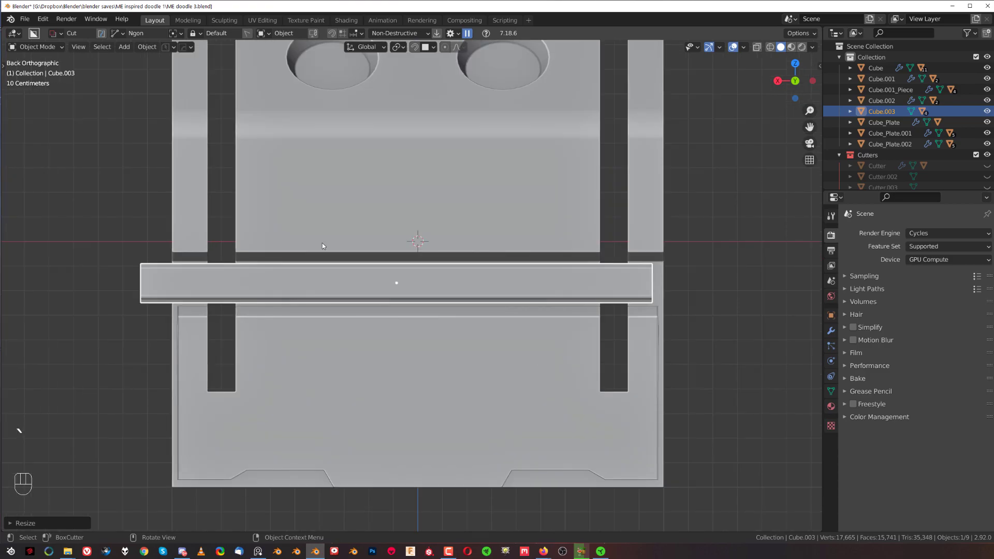
{"action": "key", "text": "g"}
{"action": "key", "text": "shift"}
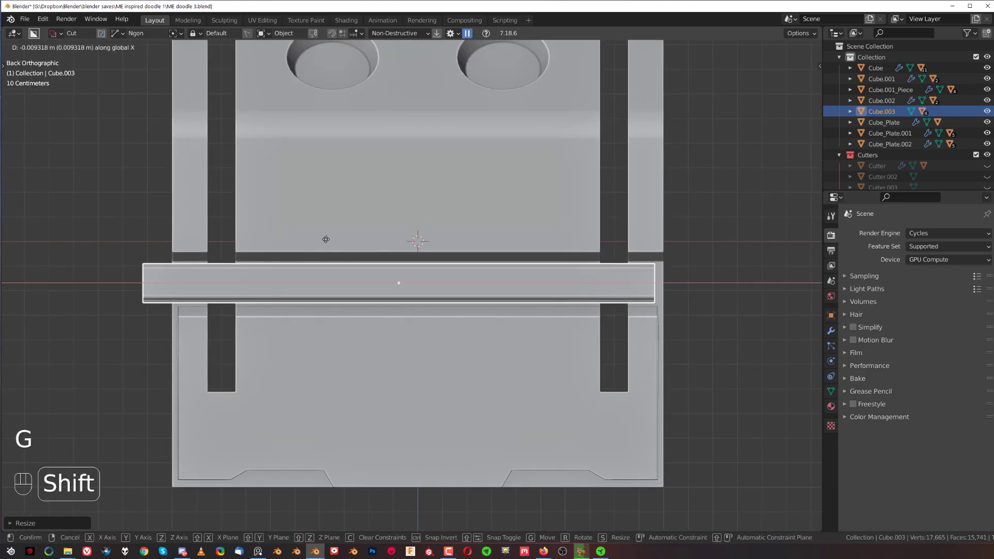
{"action": "left_click", "coordinate": [410, 248]}
Step: Trim the overhanging end of the bar flush with the corridor's side edge using an Ngon cut
{"action": "left_click_drag", "start_coordinate": [172, 233], "coordinate": [171, 375]}
{"action": "left_click", "coordinate": [76, 232]}
{"action": "scroll", "coordinate": [248, 262], "scroll_direction": "down", "scroll_amount": 6}
Step: Examine the corridor's interior wall, upper panels and vent strip in perspective view
{"action": "middle_click_drag", "start_coordinate": [248, 262], "coordinate": [446, 365]}
{"action": "key", "text": "KP_5"}
{"action": "left_click", "coordinate": [481, 244]}
{"action": "scroll", "coordinate": [289, 280], "scroll_direction": "up", "scroll_amount": 4}
{"action": "scroll", "coordinate": [417, 311], "scroll_direction": "down", "scroll_amount": 2}
{"action": "scroll", "coordinate": [517, 242], "scroll_direction": "up", "scroll_amount": 4}
{"action": "scroll", "coordinate": [505, 295], "scroll_direction": "down", "scroll_amount": 3}
{"action": "scroll", "coordinate": [455, 266], "scroll_direction": "up", "scroll_amount": 2}
{"action": "scroll", "coordinate": [464, 257], "scroll_direction": "up", "scroll_amount": 2}
{"action": "scroll", "coordinate": [468, 290], "scroll_direction": "up", "scroll_amount": 2}
{"action": "middle_click_drag", "start_coordinate": [470, 279], "coordinate": [484, 267]}
{"action": "scroll", "coordinate": [522, 224], "scroll_direction": "up", "scroll_amount": 1}
Step: Inset the selected front face of the raised upper wall panel by about 0.009 m in Edit Mode
{"action": "left_click", "coordinate": [544, 178]}
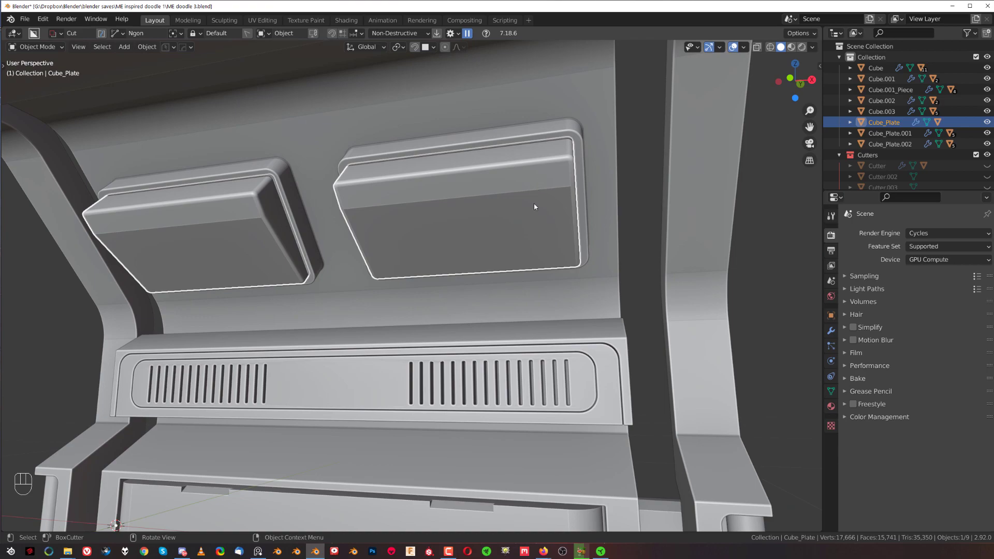
{"action": "middle_click_drag", "start_coordinate": [532, 194], "coordinate": [426, 197]}
{"action": "key", "text": "Tab"}
{"action": "key", "text": "Tab"}
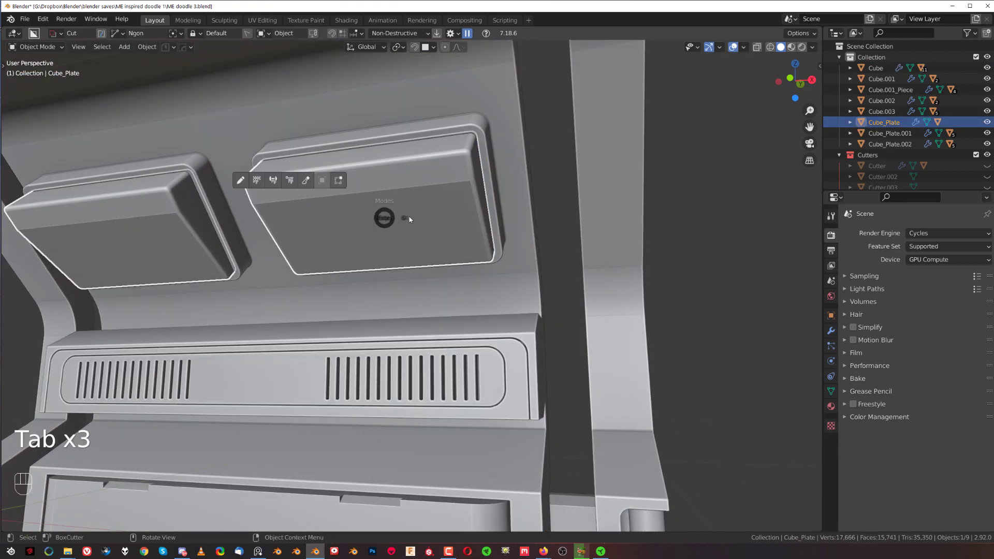
{"action": "key", "text": "Tab"}
{"action": "key", "text": "i"}
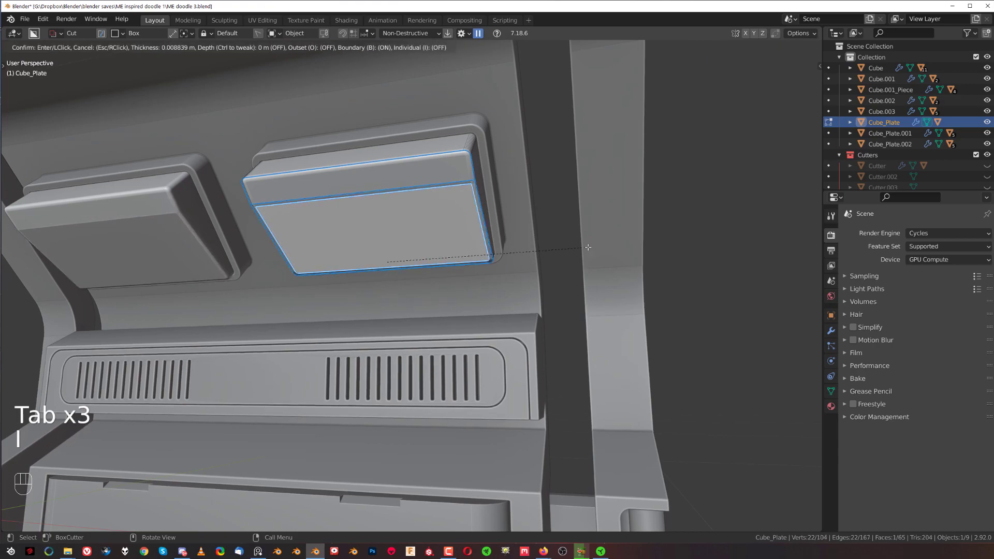
{"action": "left_click", "coordinate": [585, 246]}
{"action": "key", "text": "Tab"}
Step: Set the raised wall panel's Bevel modifier limit method to Weight in the HOps Helper
{"action": "middle_click_drag", "start_coordinate": [454, 170], "coordinate": [383, 207]}
{"action": "middle_click_drag", "start_coordinate": [383, 207], "coordinate": [358, 265], "text": "shift"}
{"action": "key", "text": "ctrl+grave"}
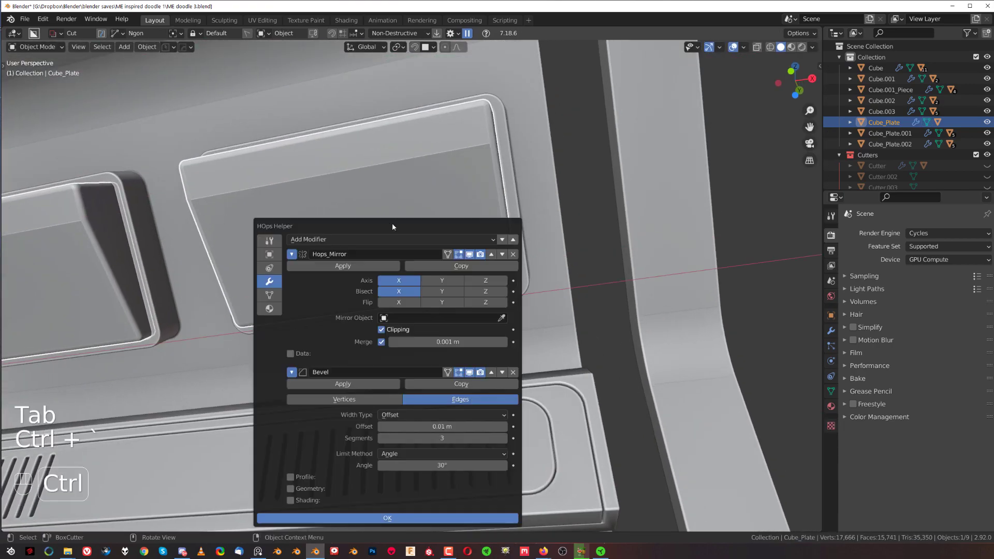
{"action": "left_click", "coordinate": [270, 242]}
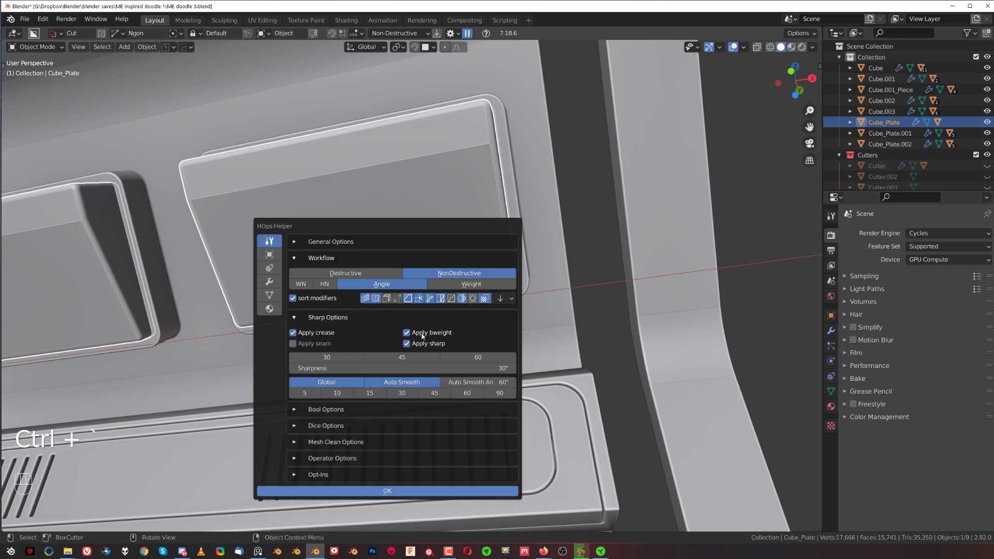
{"action": "left_click", "coordinate": [270, 281]}
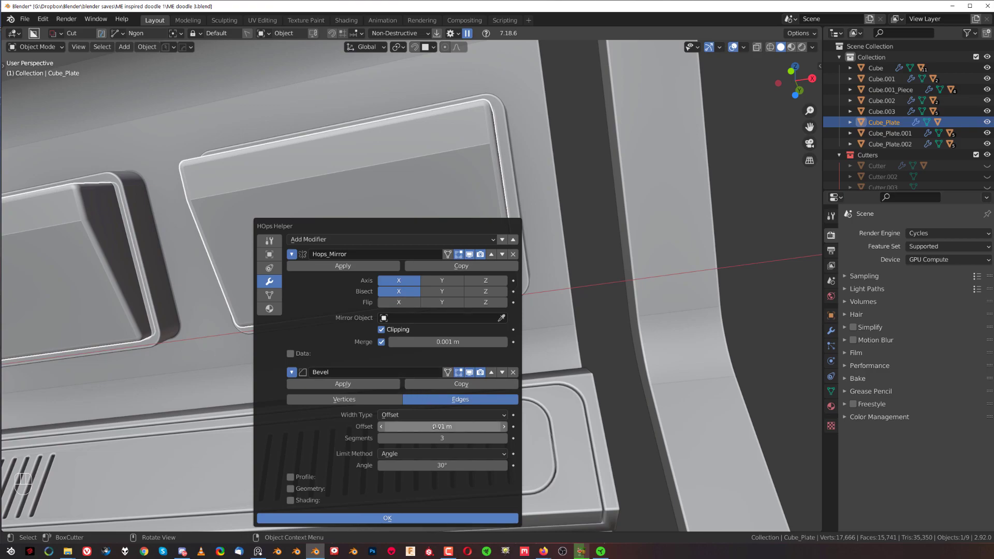
{"action": "left_click", "coordinate": [422, 454]}
{"action": "left_click", "coordinate": [420, 489]}
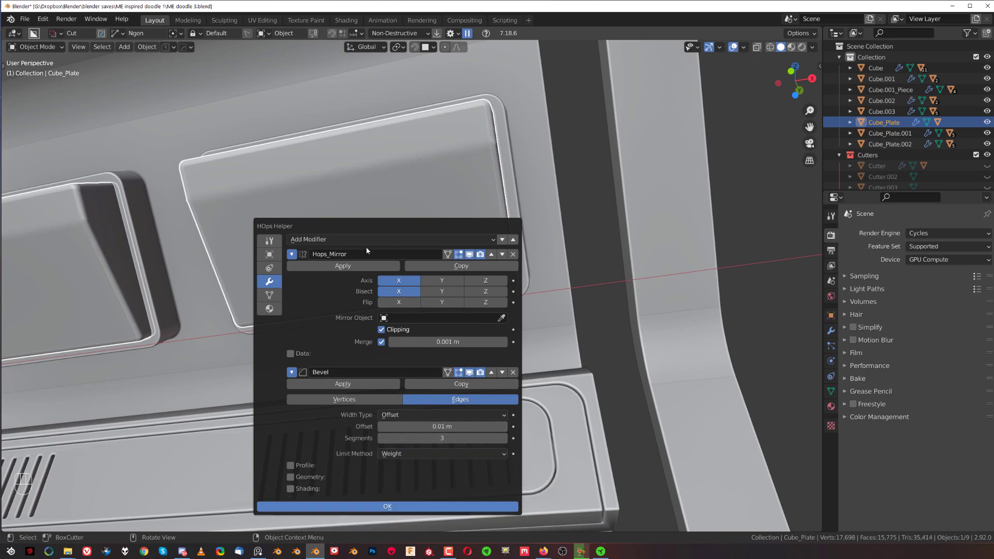
Step: Drop the started Ngon shape on the raised wall panel and switch the BoxCutter shape to Box
{"action": "middle_click_drag", "start_coordinate": [425, 179], "coordinate": [399, 207]}
{"action": "key", "text": "q"}
{"action": "left_click", "coordinate": [354, 201]}
{"action": "left_click", "coordinate": [360, 204]}
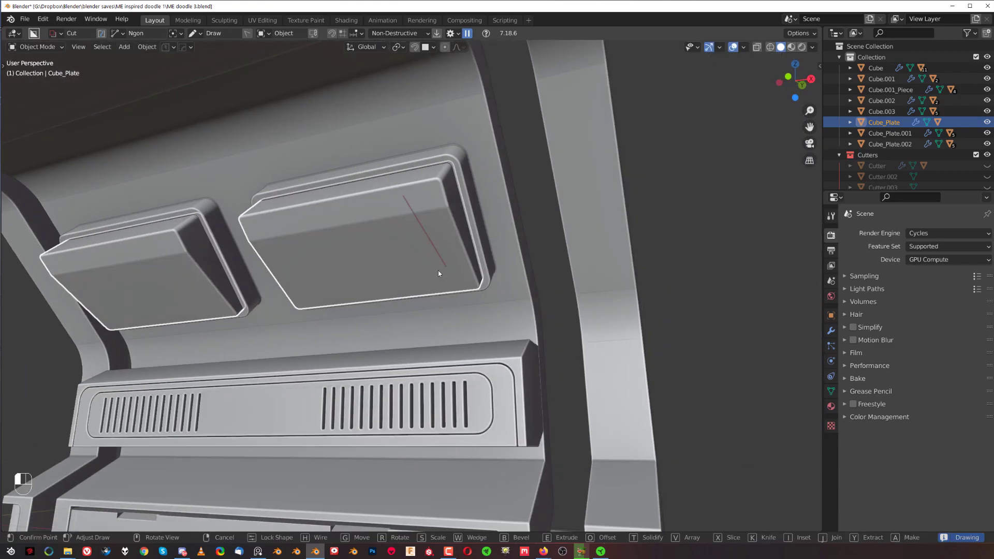
{"action": "key", "text": "d"}
{"action": "left_click", "coordinate": [380, 292]}
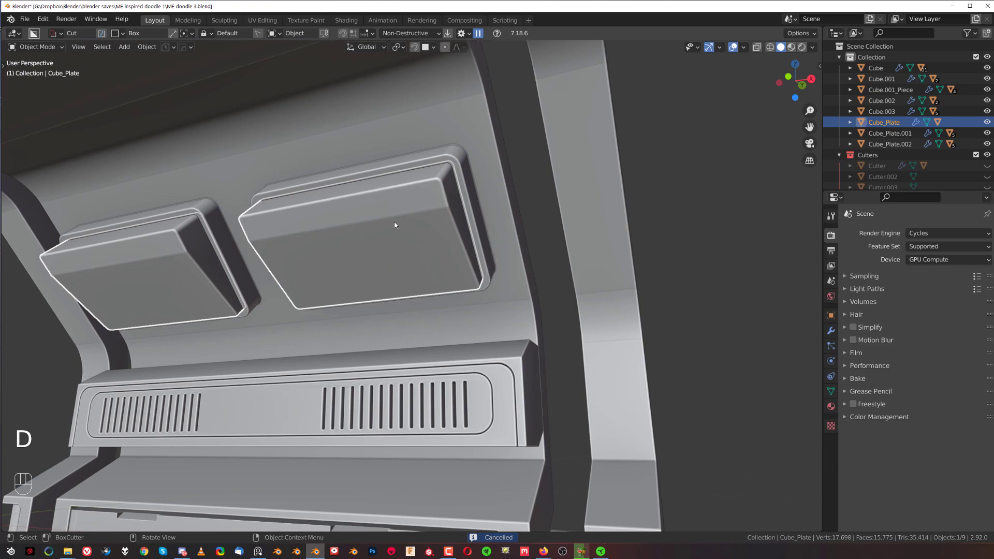
Step: Try a box cut on the raised wall panel's front, arrayed into four slots with solidify and rounded corners
{"action": "mouse_move", "coordinate": [396, 197]}
{"action": "left_mouse_down"}
{"action": "mouse_move", "coordinate": [422, 269]}
{"action": "mouse_move", "coordinate": [449, 290]}
{"action": "mouse_move", "coordinate": [450, 282]}
{"action": "left_mouse_up"}
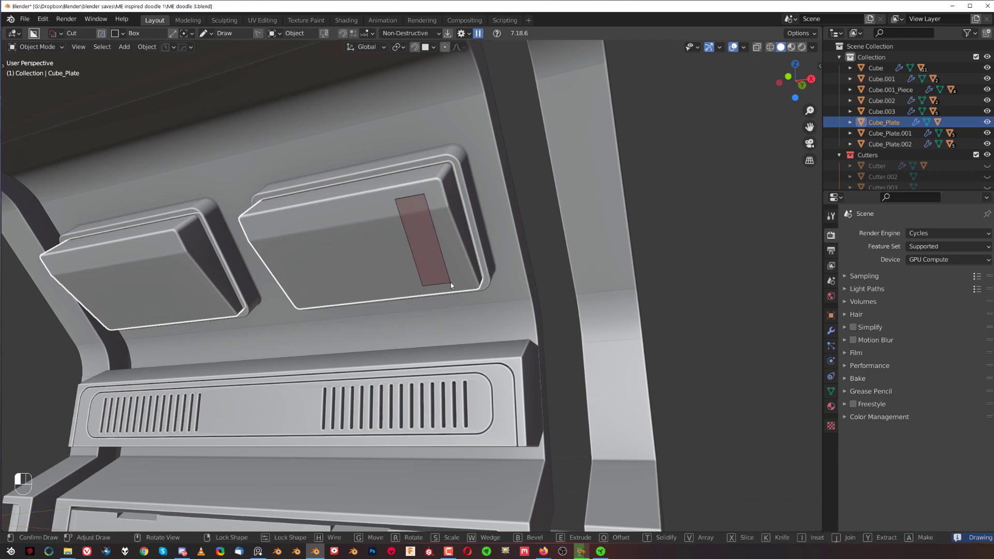
{"action": "key", "text": "v"}
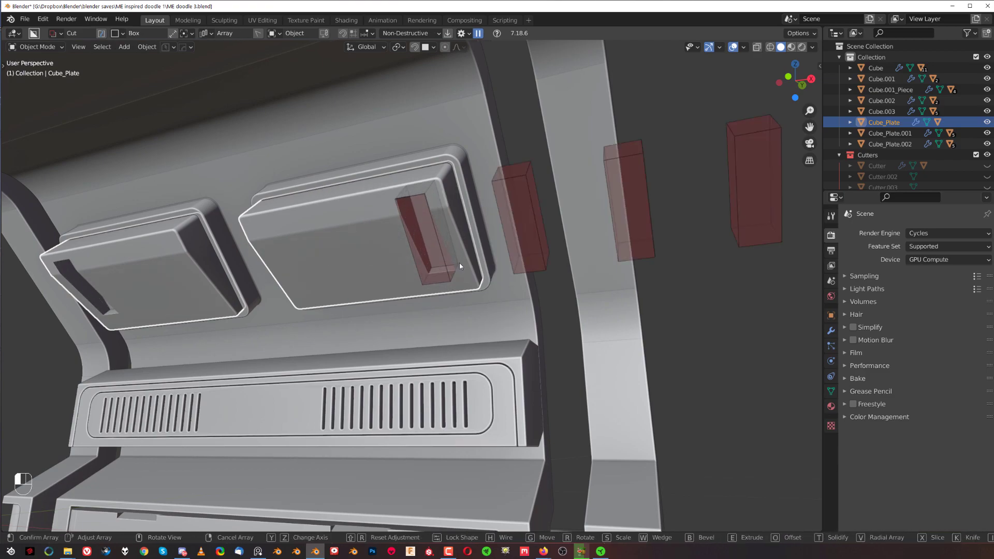
{"action": "scroll", "coordinate": [424, 263], "scroll_direction": "down", "scroll_amount": 8}
{"action": "scroll", "coordinate": [422, 262], "scroll_direction": "up", "scroll_amount": 1}
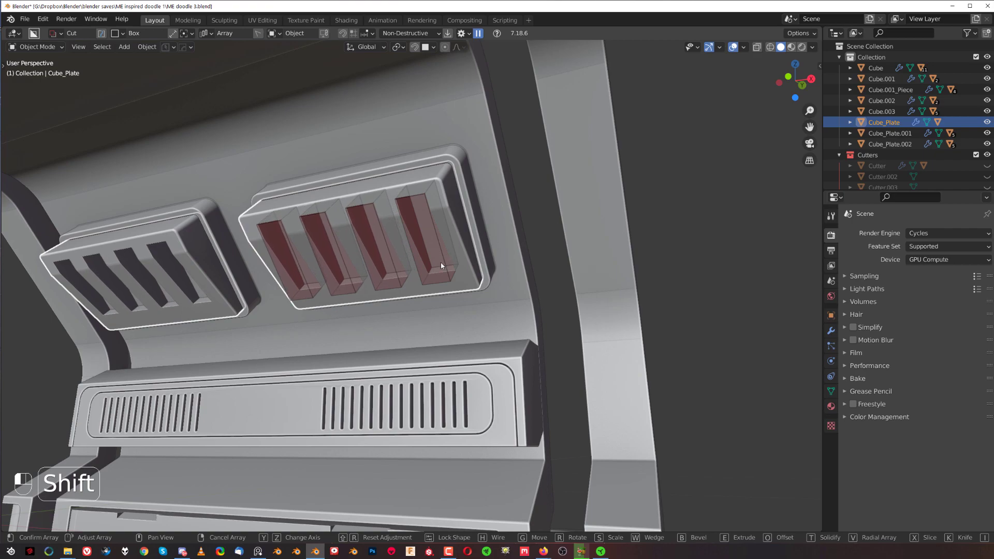
{"action": "key", "text": "t"}
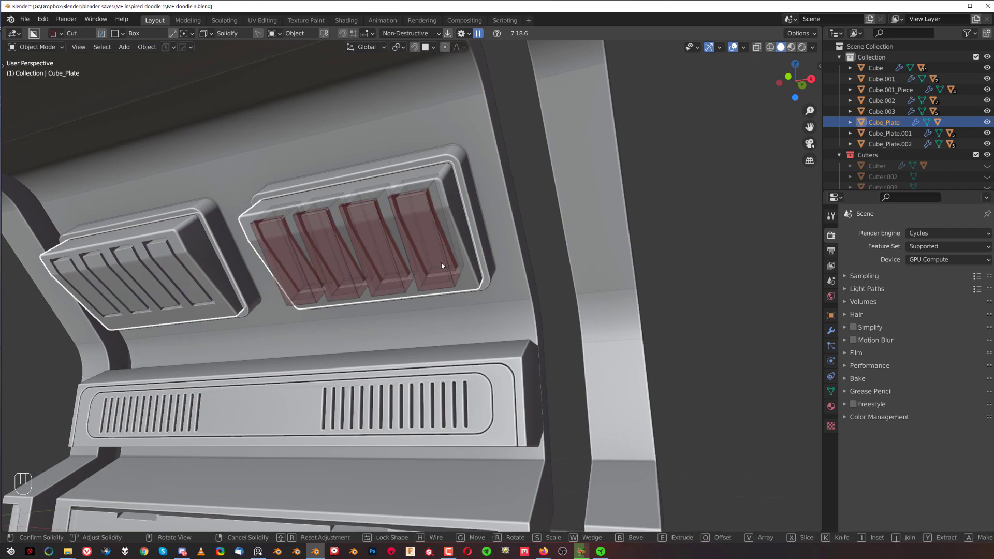
{"action": "key", "text": "b"}
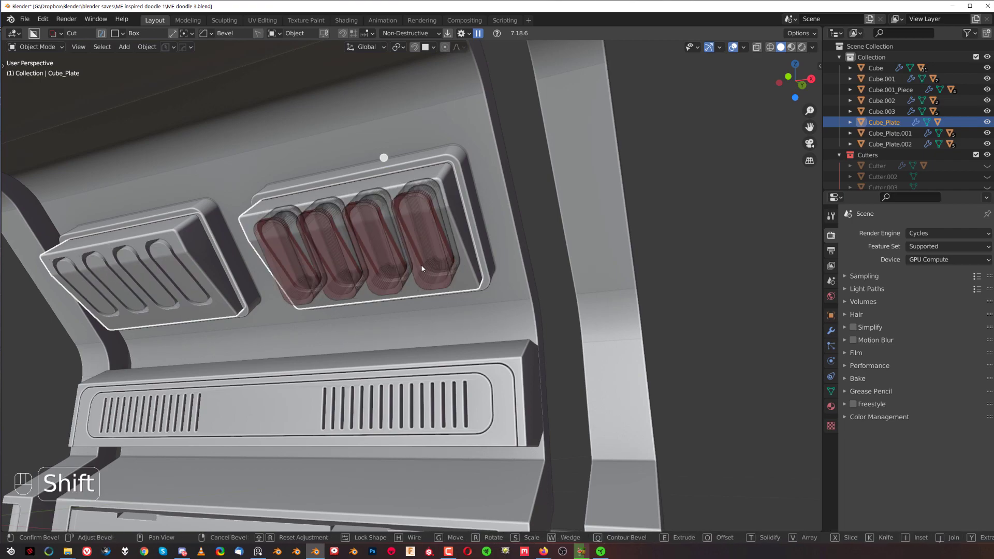
{"action": "key", "text": "t"}
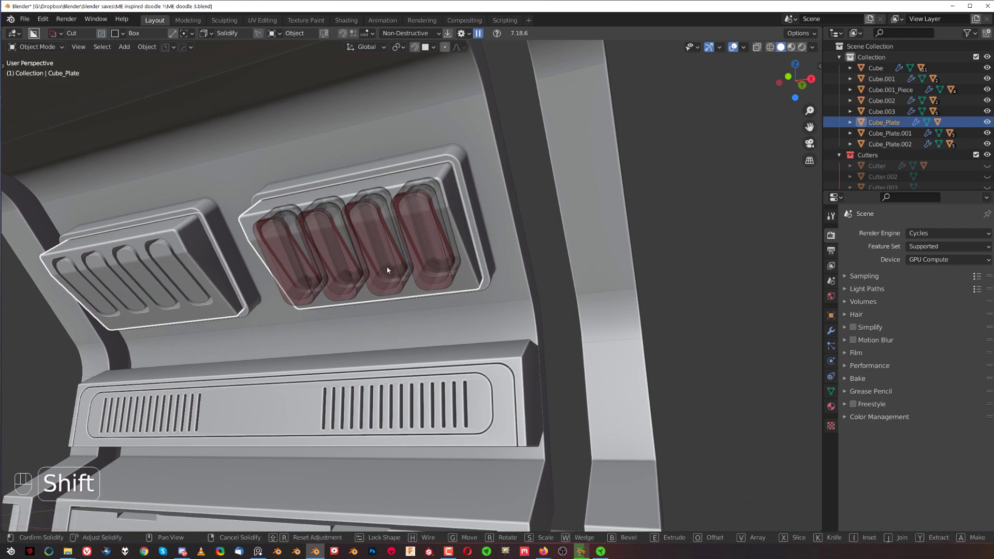
{"action": "left_click", "coordinate": [442, 262]}
{"action": "middle_click_drag", "start_coordinate": [609, 207], "coordinate": [495, 263]}
{"action": "key", "text": "ctrl+z"}
Step: Cut a solidified rectangular groove with rounded corners into the lower front face of the raised wall panel
{"action": "scroll", "coordinate": [495, 263], "scroll_direction": "up", "scroll_amount": 5}
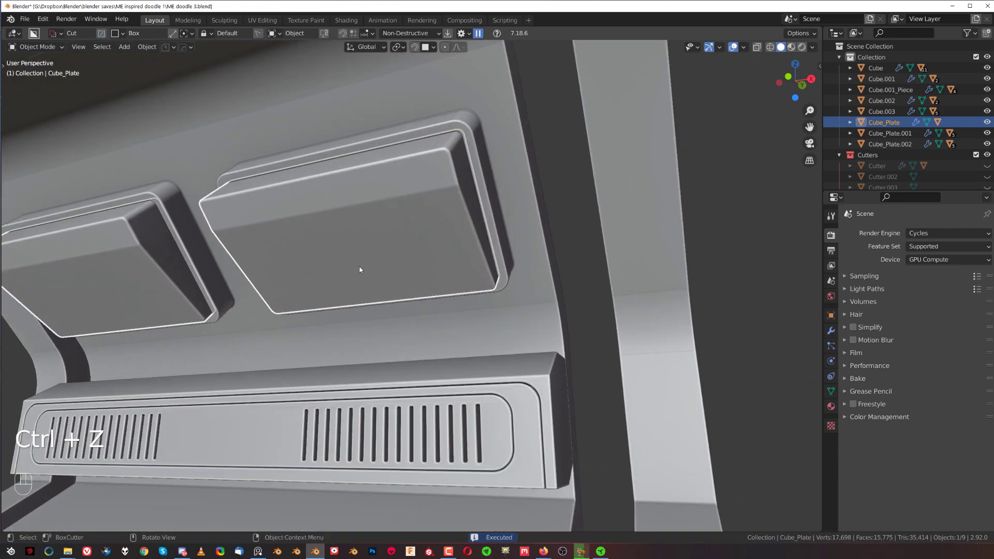
{"action": "mouse_move", "coordinate": [195, 230]}
{"action": "left_mouse_down"}
{"action": "mouse_move", "coordinate": [259, 279]}
{"action": "mouse_move", "coordinate": [495, 280]}
{"action": "left_mouse_up"}
{"action": "key", "text": "b"}
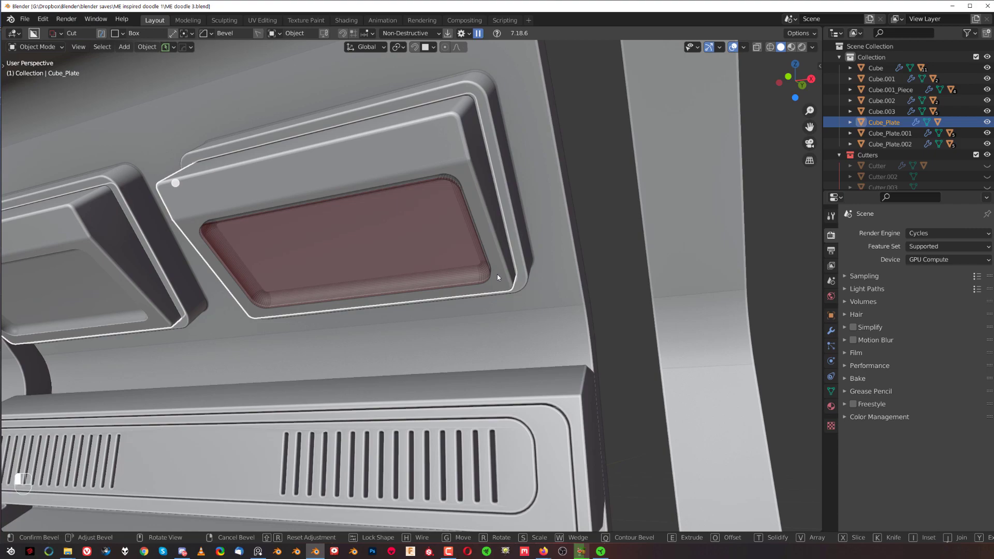
{"action": "key", "text": "q"}
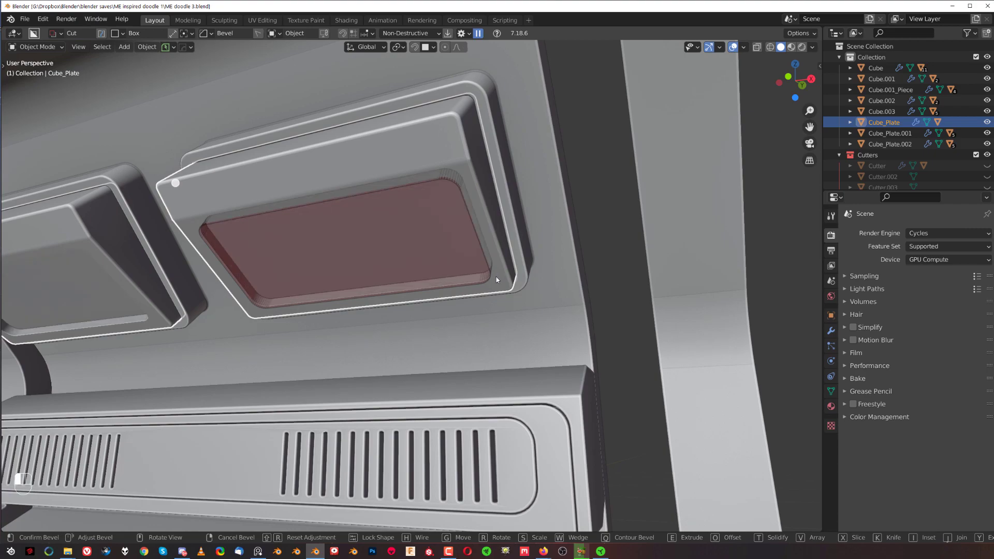
{"action": "key", "text": "t"}
{"action": "left_click", "coordinate": [496, 280], "text": "shift"}
{"action": "left_click", "coordinate": [650, 204]}
Step: Select the main corridor body and cut a rounded rectangular panel groove across the underside of its ceiling
{"action": "scroll", "coordinate": [486, 290], "scroll_direction": "down", "scroll_amount": 7}
{"action": "middle_click_drag", "start_coordinate": [442, 309], "coordinate": [449, 253], "text": "shift"}
{"action": "scroll", "coordinate": [445, 264], "scroll_direction": "down", "scroll_amount": 3}
{"action": "key", "text": "grave"}
{"action": "scroll", "coordinate": [466, 266], "scroll_direction": "up", "scroll_amount": 2}
{"action": "key", "text": "KP_5"}
{"action": "key", "text": "KP_5"}
{"action": "middle_click_drag", "start_coordinate": [280, 223], "coordinate": [305, 244]}
{"action": "scroll", "coordinate": [411, 290], "scroll_direction": "up", "scroll_amount": 2}
{"action": "middle_click_drag", "start_coordinate": [305, 243], "coordinate": [387, 199], "text": "shift"}
{"action": "left_click", "coordinate": [408, 129]}
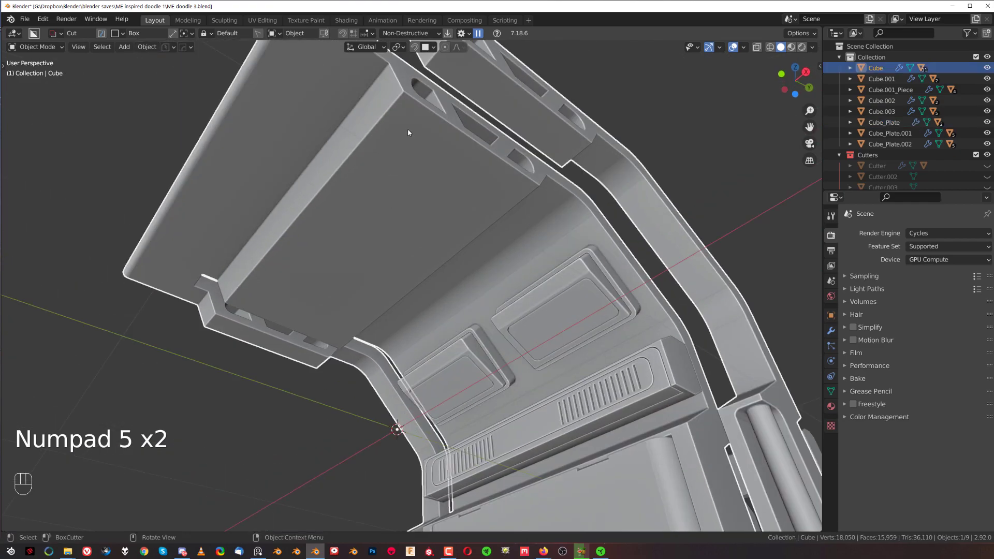
{"action": "mouse_move", "coordinate": [400, 112]}
{"action": "left_mouse_down"}
{"action": "mouse_move", "coordinate": [304, 284]}
{"action": "mouse_move", "coordinate": [340, 346]}
{"action": "mouse_move", "coordinate": [337, 334]}
{"action": "left_mouse_up"}
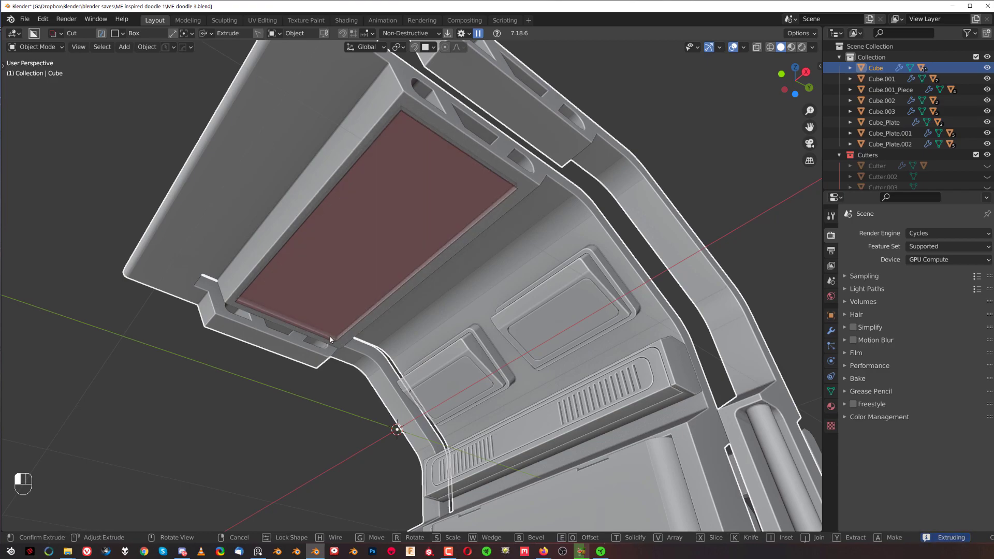
{"action": "key", "text": "b"}
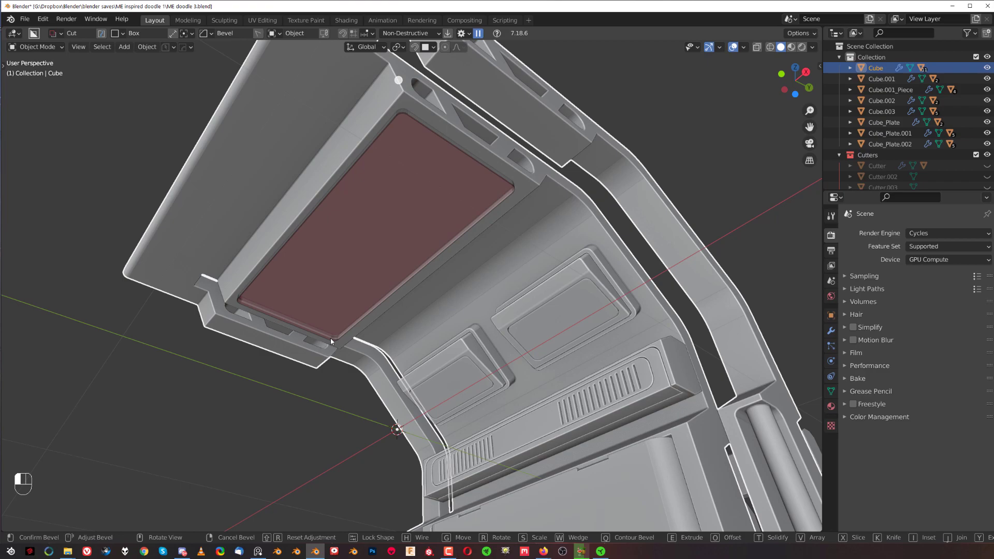
{"action": "left_click", "coordinate": [345, 335]}
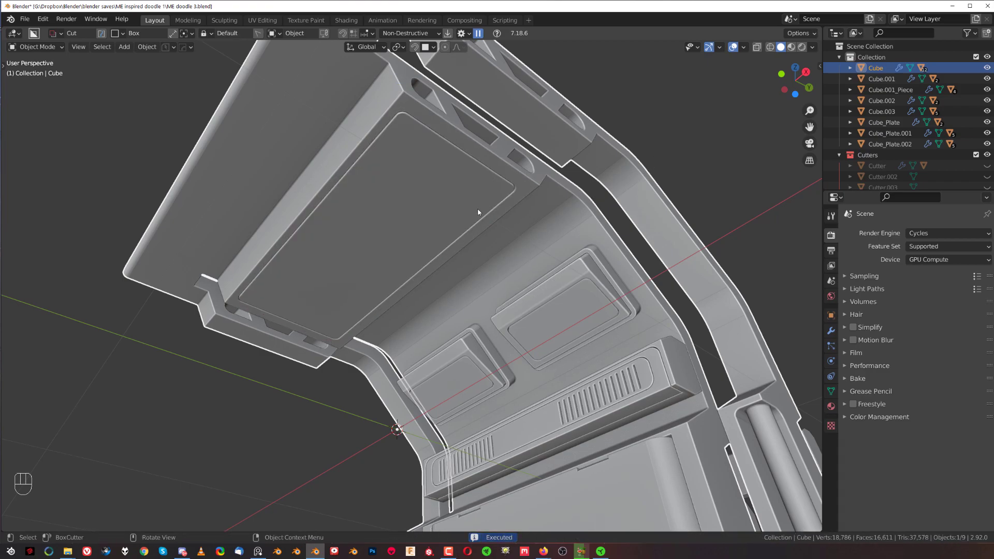
Step: Apply the corridor body's cuts with CSharpen and separate the outlined ceiling panel into its own object
{"action": "scroll", "coordinate": [475, 216], "scroll_direction": "up", "scroll_amount": 3}
{"action": "key", "text": "q"}
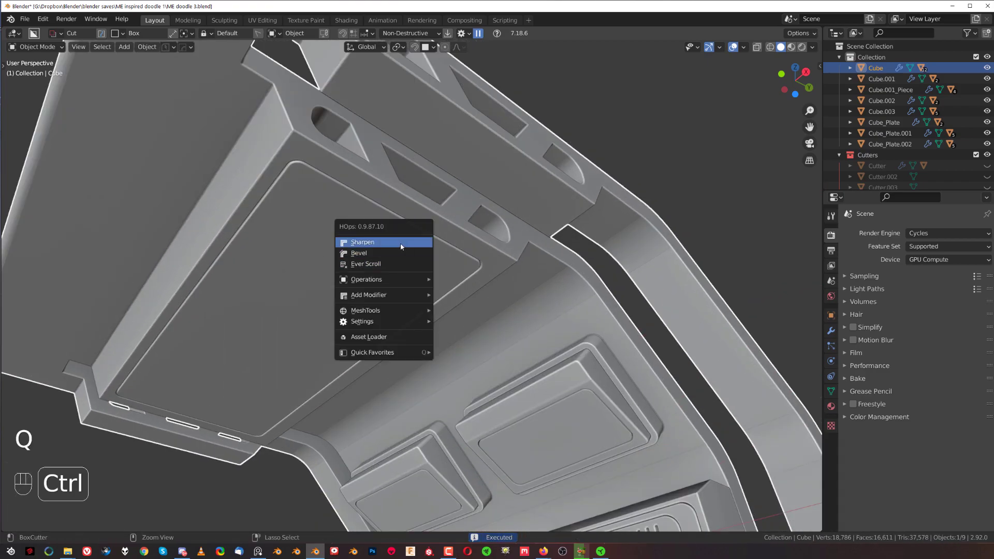
{"action": "left_click", "coordinate": [406, 246], "text": "ctrl"}
{"action": "key", "text": "Tab"}
{"action": "key", "text": "ctrl+l"}
{"action": "key", "text": "p"}
{"action": "left_click", "coordinate": [378, 242]}
{"action": "key", "text": "Tab"}
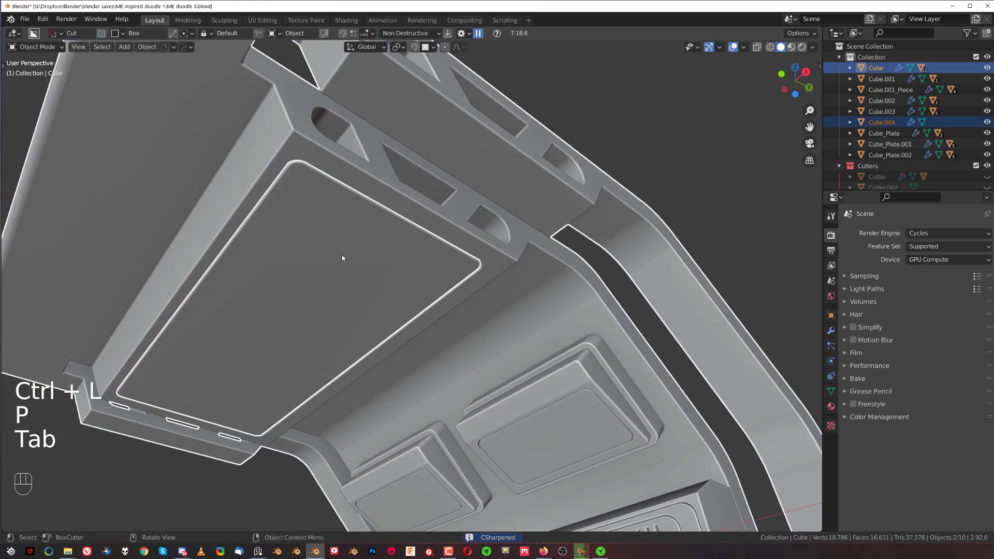
Step: Isolate the separated ceiling panel in local view and look at it from the bottom
{"action": "left_click", "coordinate": [360, 232]}
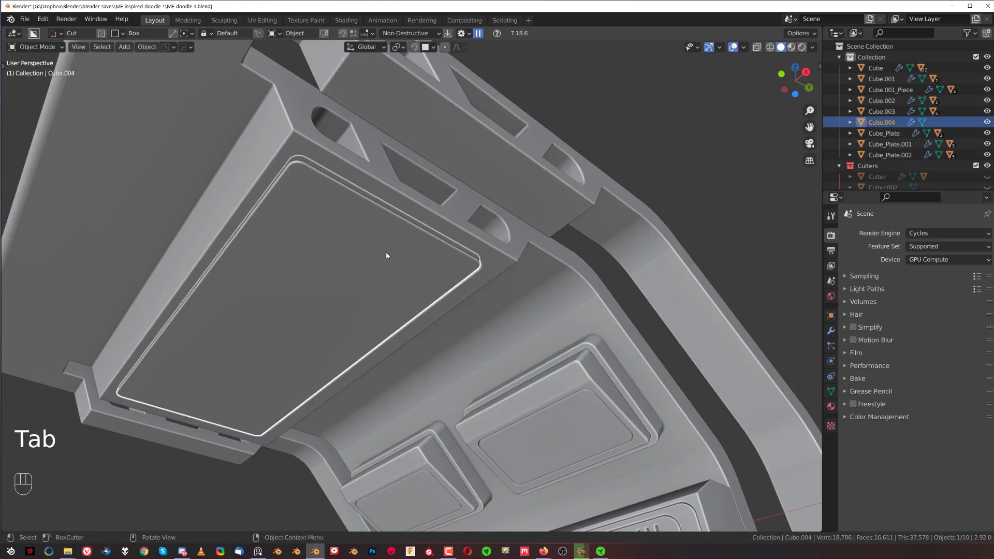
{"action": "key", "text": "slash"}
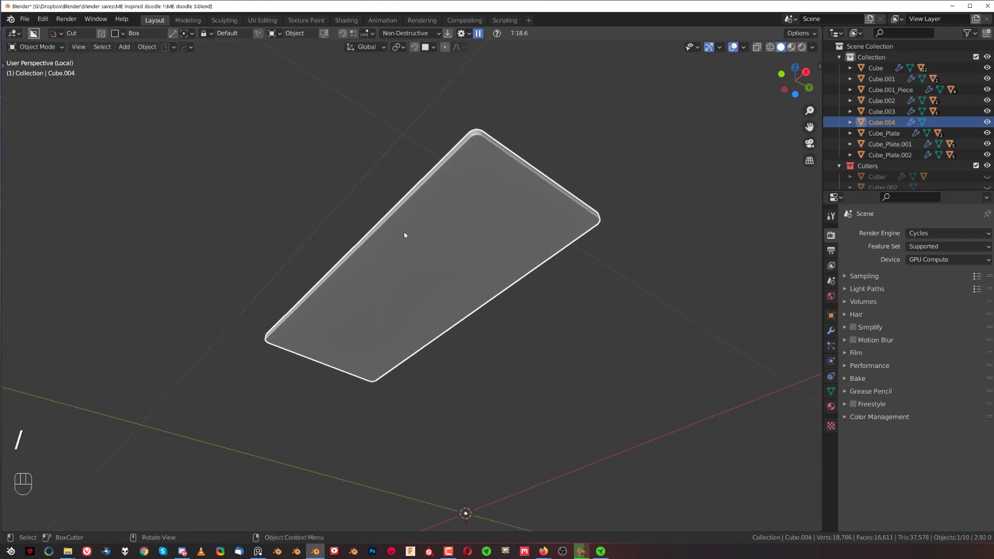
{"action": "key", "text": "grave"}
{"action": "key", "text": "d"}
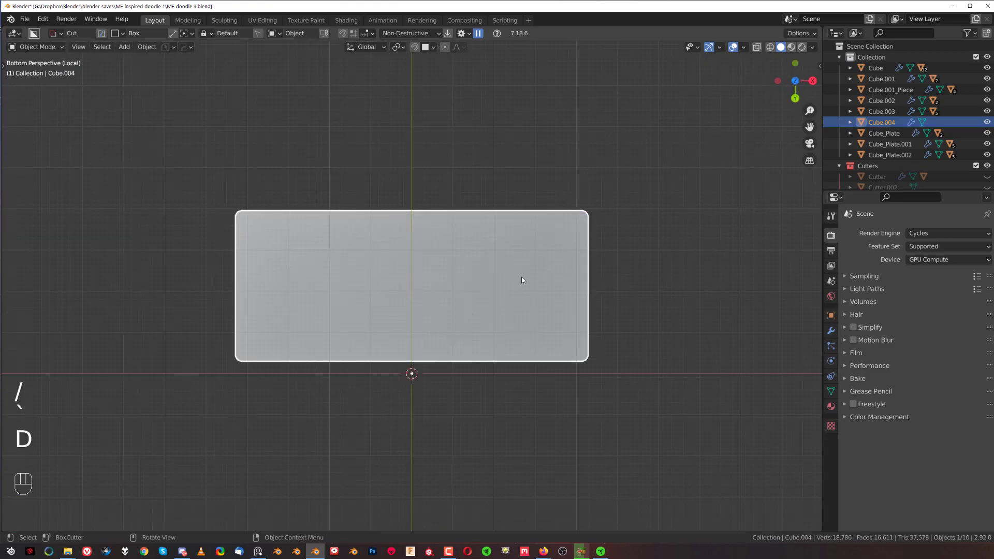
Step: Slice a notch with sloped ends into the ceiling panel's negative-X short edge using a view-aligned Ngon
{"action": "key", "text": "shift+v"}
{"action": "key", "text": "d"}
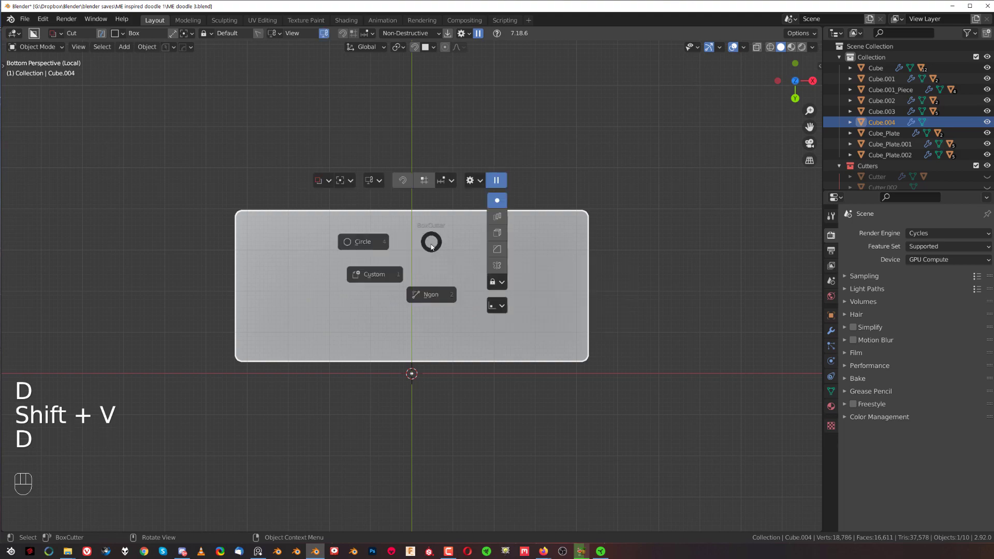
{"action": "left_click", "coordinate": [436, 304]}
{"action": "left_click", "coordinate": [220, 233]}
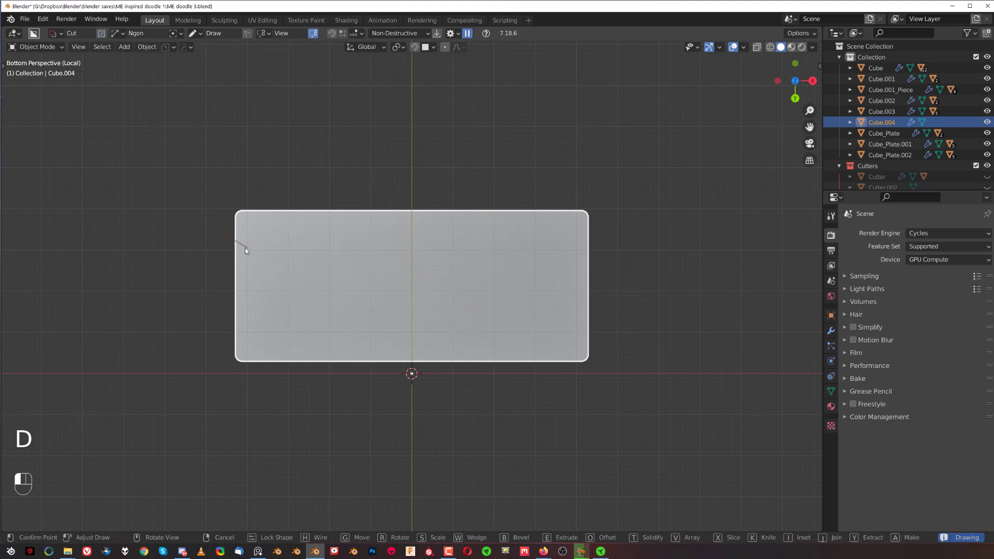
{"action": "left_click", "coordinate": [243, 247]}
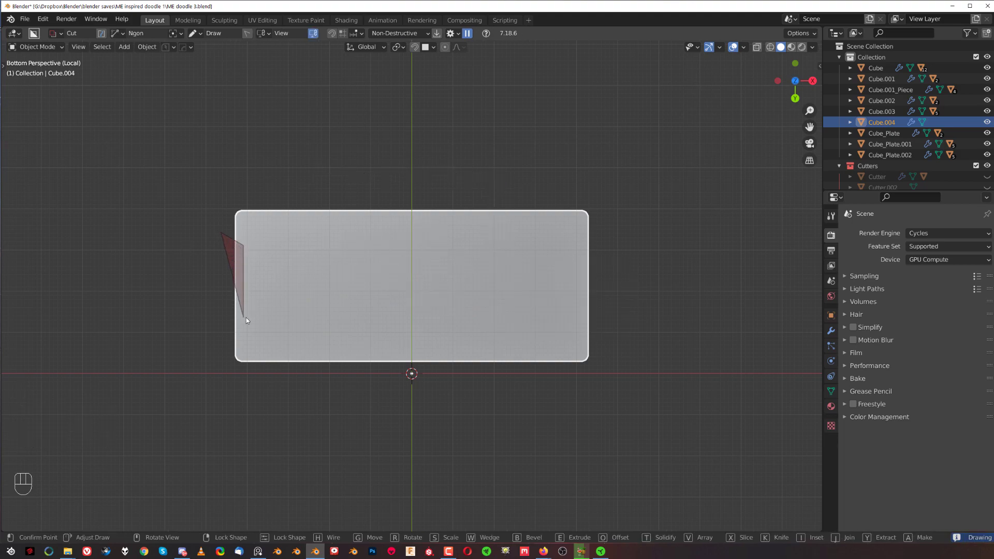
{"action": "key", "text": "x"}
{"action": "left_click", "coordinate": [195, 367]}
{"action": "key", "text": "space"}
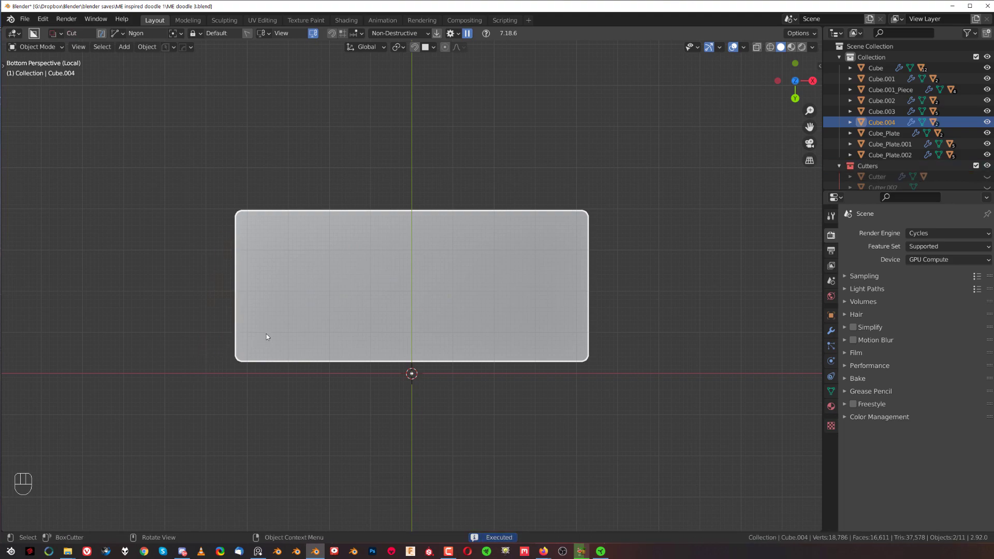
{"action": "left_click", "coordinate": [636, 233]}
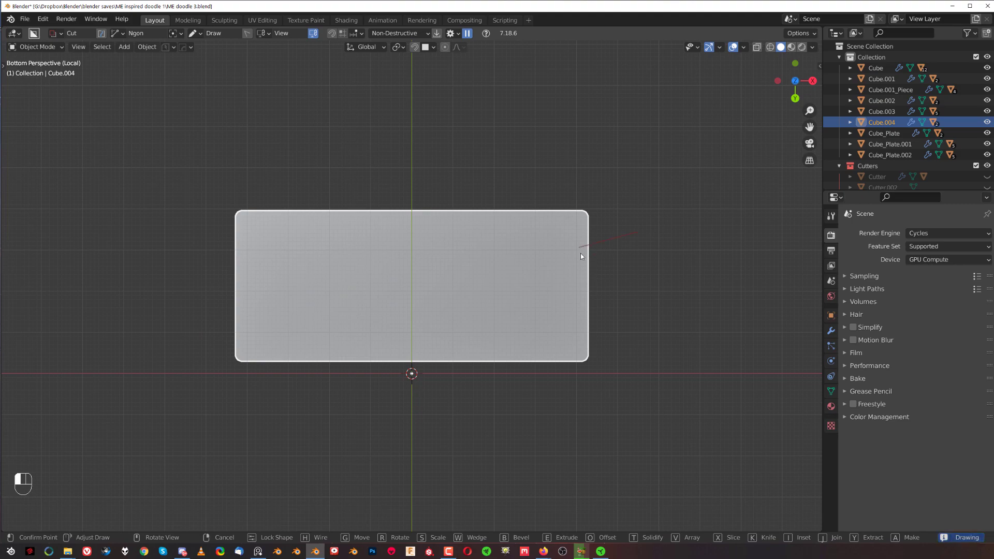
{"action": "left_click", "coordinate": [579, 253]}
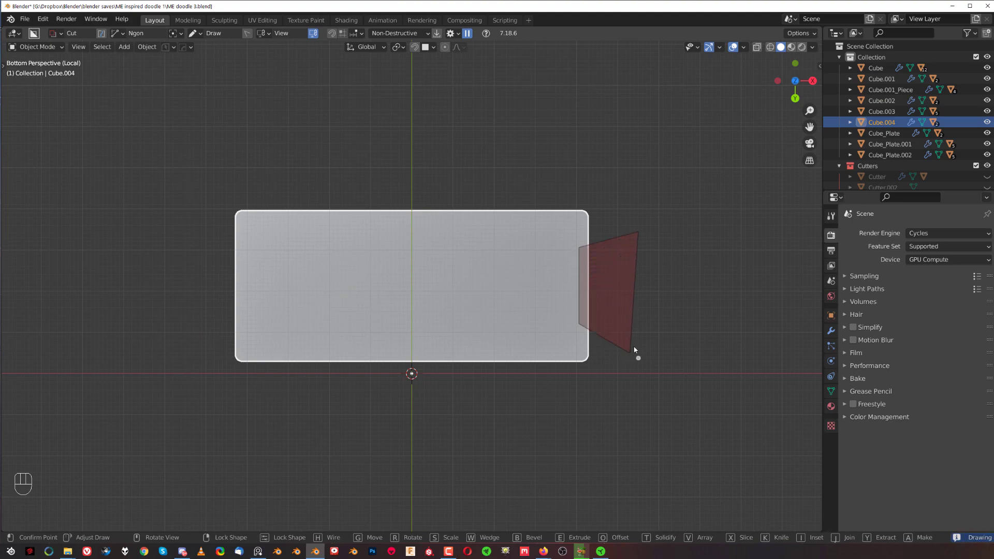
{"action": "key", "text": "Escape"}
Step: Draw an Ngon notch cutter over the ceiling panel's positive-X short edge
{"action": "left_click_drag", "start_coordinate": [632, 216], "coordinate": [579, 245]}
{"action": "left_click", "coordinate": [573, 251]}
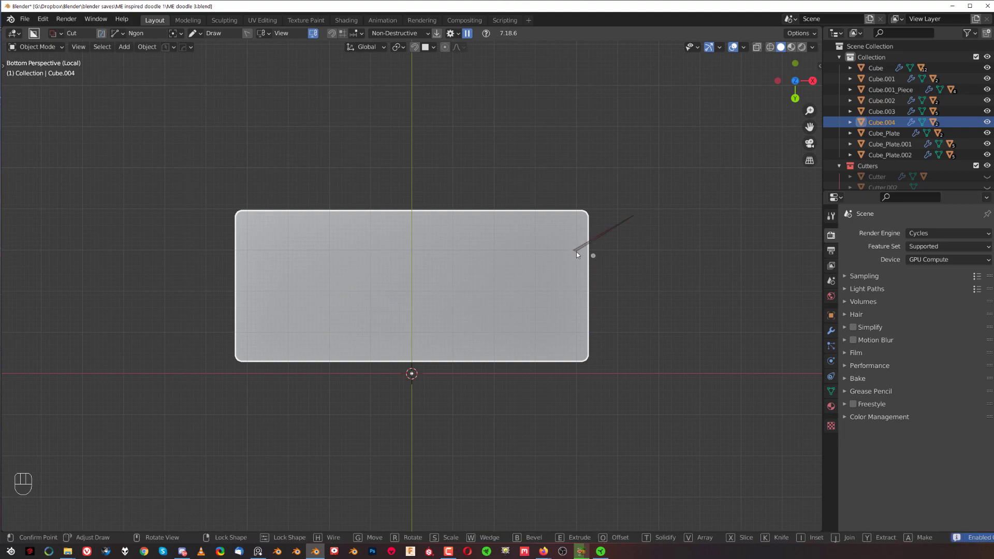
{"action": "left_click", "coordinate": [575, 326]}
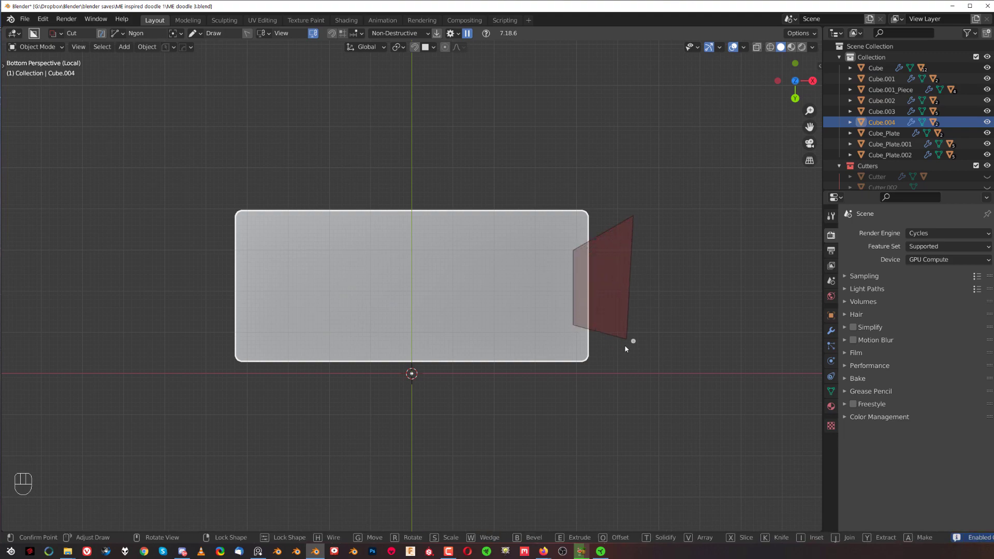
{"action": "double_click", "coordinate": [626, 346]}
{"action": "key", "text": "ctrl+z"}
{"action": "right_click", "coordinate": [640, 309]}
Step: Slice an angled four-point notch out of the panel's short side in orthographic view, using a BoxCutter Ngon extruded through it
{"action": "key", "text": "KP_5"}
{"action": "key", "text": "ctrl+z"}
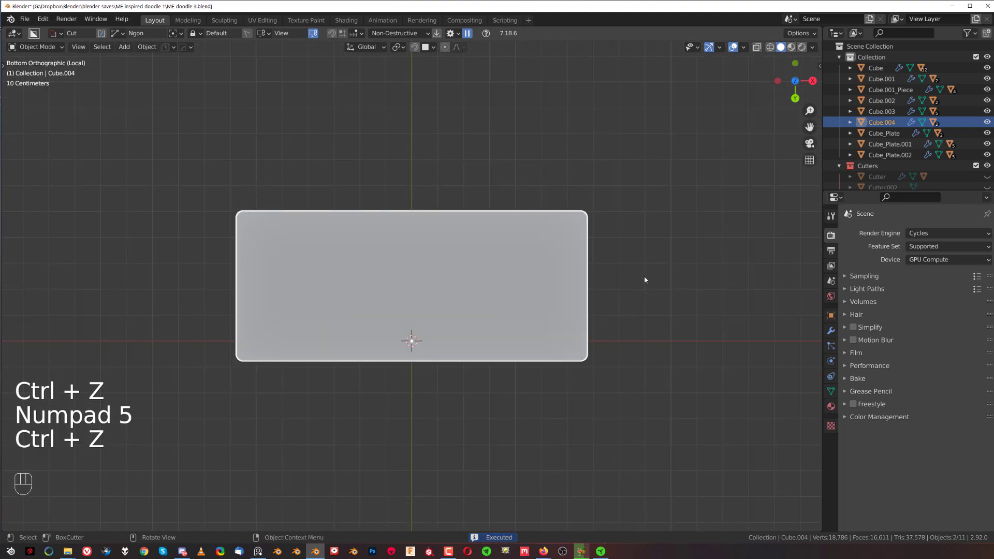
{"action": "scroll", "coordinate": [655, 279], "scroll_direction": "up", "scroll_amount": 2}
{"action": "scroll", "coordinate": [622, 263], "scroll_direction": "down", "scroll_amount": 2}
{"action": "left_click_drag", "start_coordinate": [562, 222], "coordinate": [517, 241]}
{"action": "left_click", "coordinate": [517, 318]}
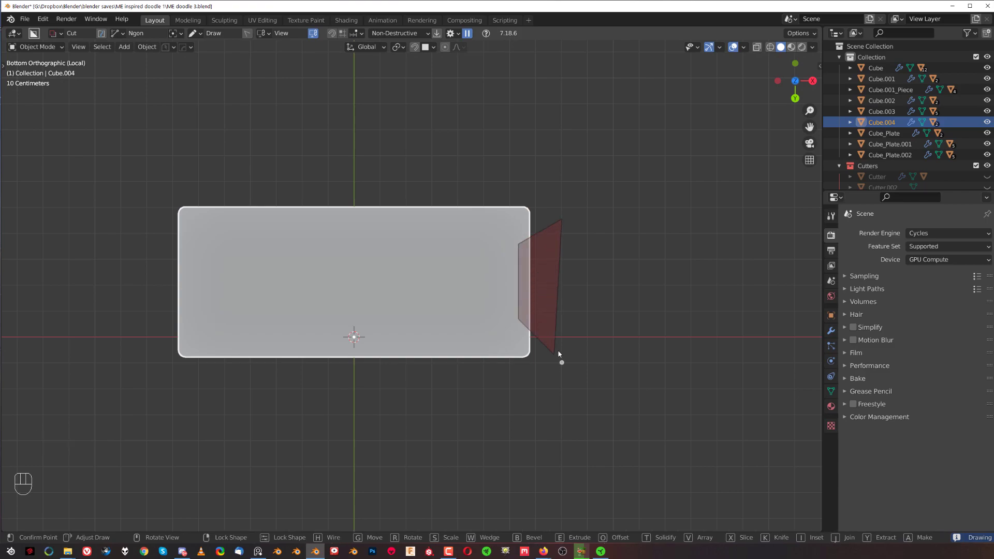
{"action": "key", "text": "x"}
{"action": "key", "text": "e"}
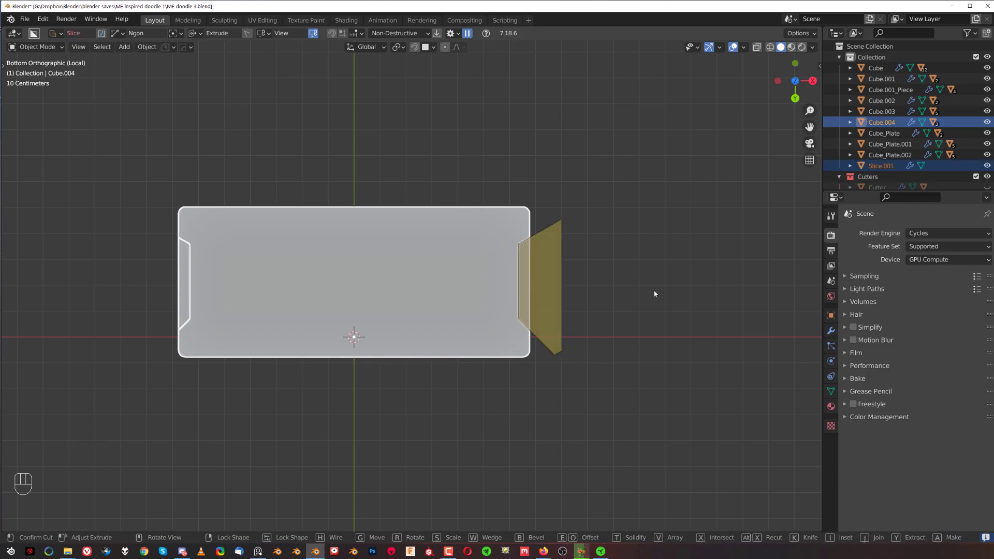
{"action": "left_click", "coordinate": [655, 294]}
Step: Return to perspective, leave local view to show the whole model, and clear the selection
{"action": "key", "text": "KP_5"}
{"action": "key", "text": "slash"}
{"action": "key", "text": "slash"}
{"action": "key", "text": "slash"}
{"action": "key", "text": "slash"}
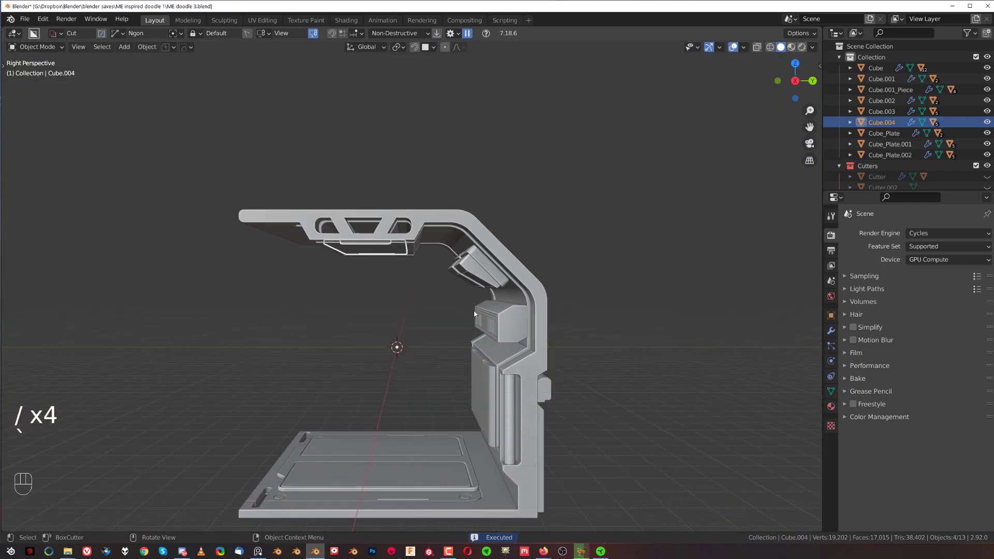
{"action": "middle_click_drag", "start_coordinate": [474, 318], "coordinate": [657, 248]}
{"action": "left_click", "coordinate": [656, 248]}
Step: Move the sliced side inserts of the overhead panel slightly along the global Z axis
{"action": "scroll", "coordinate": [537, 293], "scroll_direction": "up", "scroll_amount": 3}
{"action": "middle_click_drag", "start_coordinate": [536, 293], "coordinate": [489, 269]}
{"action": "scroll", "coordinate": [498, 234], "scroll_direction": "up", "scroll_amount": 4}
{"action": "middle_click_drag", "start_coordinate": [509, 200], "coordinate": [469, 269], "text": "shift"}
{"action": "left_click", "coordinate": [423, 238]}
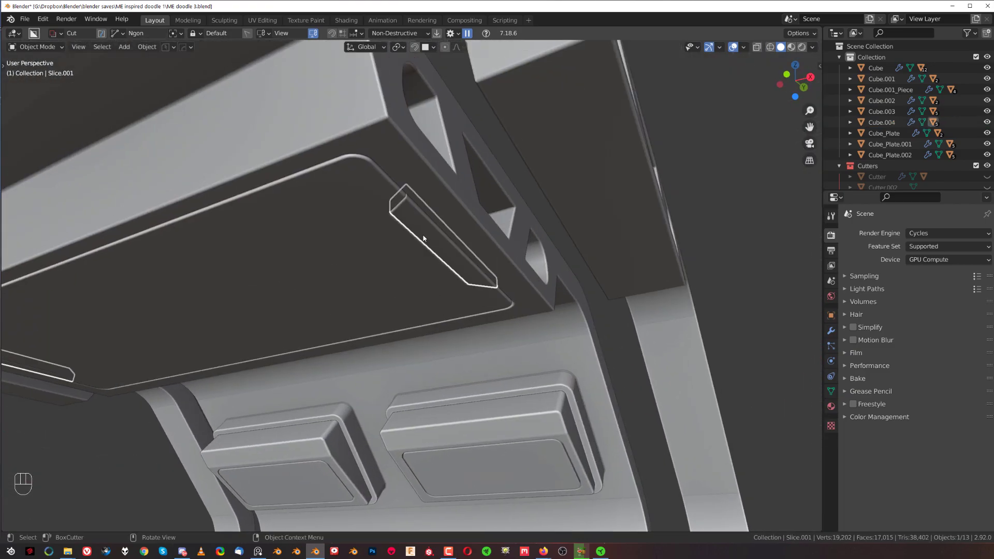
{"action": "scroll", "coordinate": [423, 237], "scroll_direction": "up", "scroll_amount": 1}
{"action": "key", "text": "g"}
{"action": "key", "text": "z"}
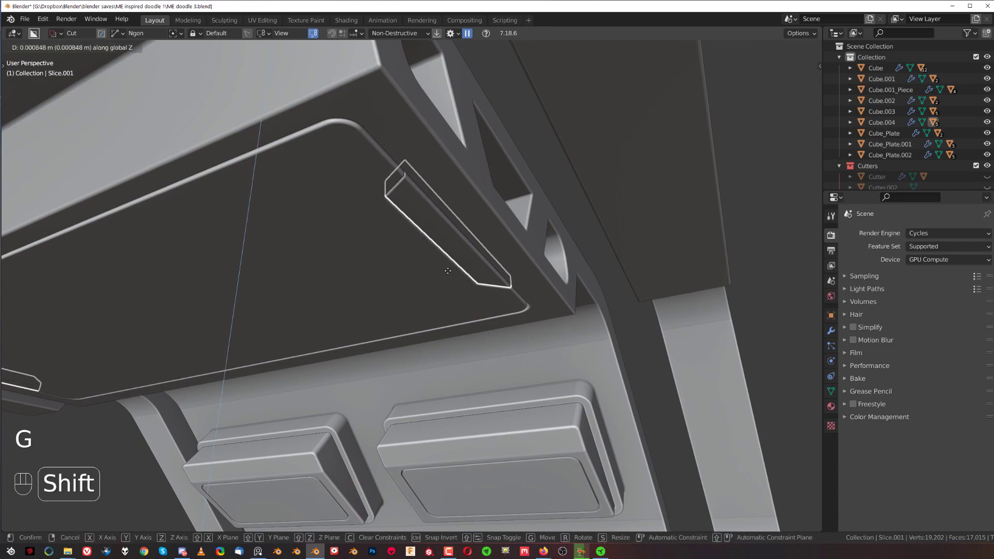
{"action": "left_click", "coordinate": [451, 228]}
{"action": "scroll", "coordinate": [453, 266], "scroll_direction": "down", "scroll_amount": 4}
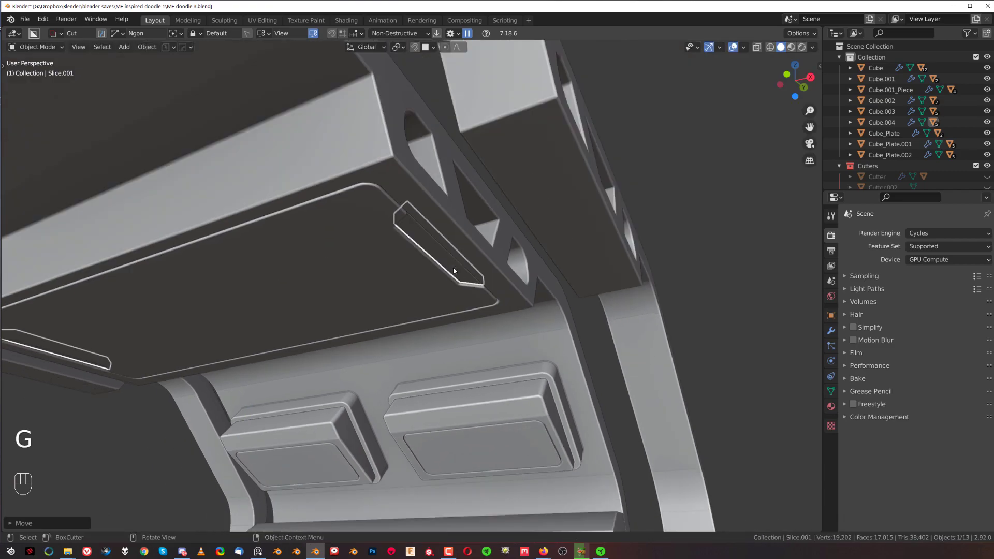
Step: Examine the overhead panel's underside and its side inserts from several angles and distances
{"action": "left_click", "coordinate": [659, 248]}
{"action": "scroll", "coordinate": [621, 248], "scroll_direction": "down", "scroll_amount": 2}
{"action": "middle_click_drag", "start_coordinate": [440, 280], "coordinate": [415, 285]}
{"action": "scroll", "coordinate": [389, 294], "scroll_direction": "up", "scroll_amount": 2}
{"action": "scroll", "coordinate": [384, 259], "scroll_direction": "down", "scroll_amount": 1}
{"action": "middle_click_drag", "start_coordinate": [418, 250], "coordinate": [428, 235], "text": "shift"}
{"action": "scroll", "coordinate": [428, 235], "scroll_direction": "down", "scroll_amount": 3}
{"action": "middle_click_drag", "start_coordinate": [421, 286], "coordinate": [455, 196]}
{"action": "scroll", "coordinate": [414, 322], "scroll_direction": "up", "scroll_amount": 3}
{"action": "scroll", "coordinate": [414, 322], "scroll_direction": "down", "scroll_amount": 2}
{"action": "scroll", "coordinate": [445, 230], "scroll_direction": "down", "scroll_amount": 4}
Step: Slice a trapezoidal section along the roof's front edge of the main body with a BoxCutter Ngon in orthographic top view
{"action": "key", "text": "grave"}
{"action": "key", "text": "KP_5"}
{"action": "scroll", "coordinate": [415, 269], "scroll_direction": "up", "scroll_amount": 3}
{"action": "key", "text": "d"}
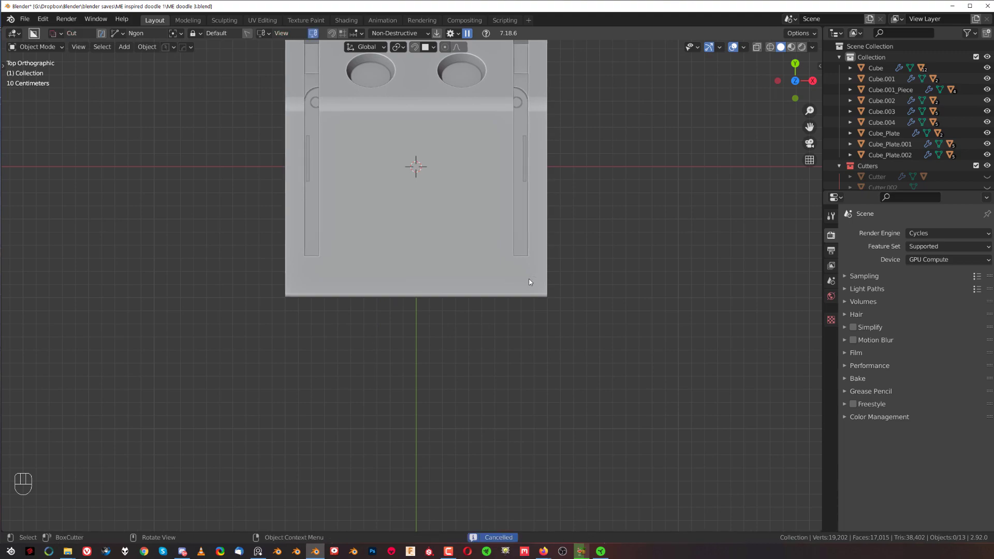
{"action": "left_click", "coordinate": [510, 283]}
{"action": "left_click_drag", "start_coordinate": [530, 310], "coordinate": [513, 280]}
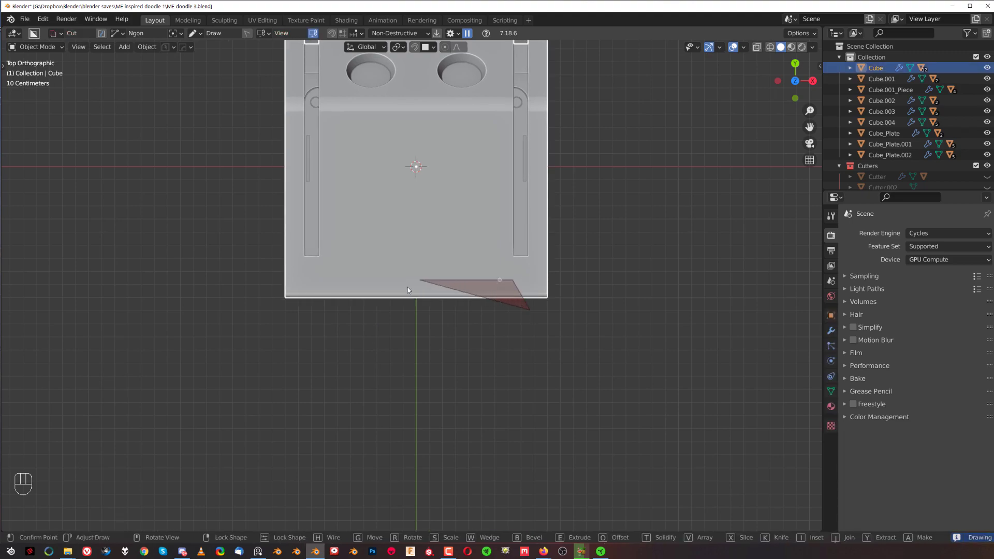
{"action": "left_click", "coordinate": [356, 286]}
{"action": "left_click", "coordinate": [280, 340]}
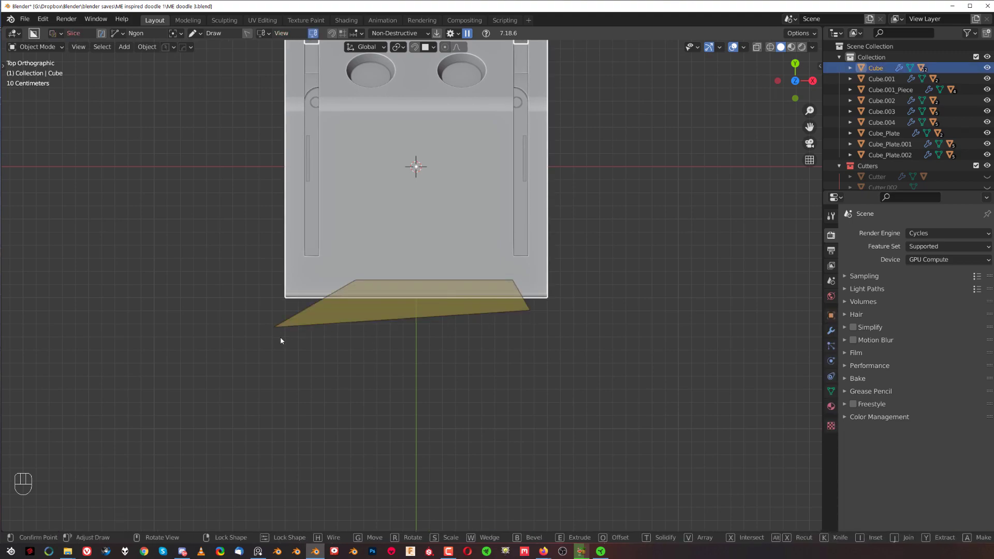
{"action": "left_click", "coordinate": [362, 395]}
Step: Try to set the origin of the sliced front lip to its geometry
{"action": "middle_click_drag", "start_coordinate": [372, 399], "coordinate": [454, 297]}
{"action": "key", "text": "KP_5"}
{"action": "scroll", "coordinate": [498, 388], "scroll_direction": "up", "scroll_amount": 2}
{"action": "middle_click_drag", "start_coordinate": [498, 387], "coordinate": [414, 290], "text": "shift"}
{"action": "scroll", "coordinate": [489, 250], "scroll_direction": "up", "scroll_amount": 3}
{"action": "middle_click_drag", "start_coordinate": [501, 187], "coordinate": [465, 256], "text": "shift"}
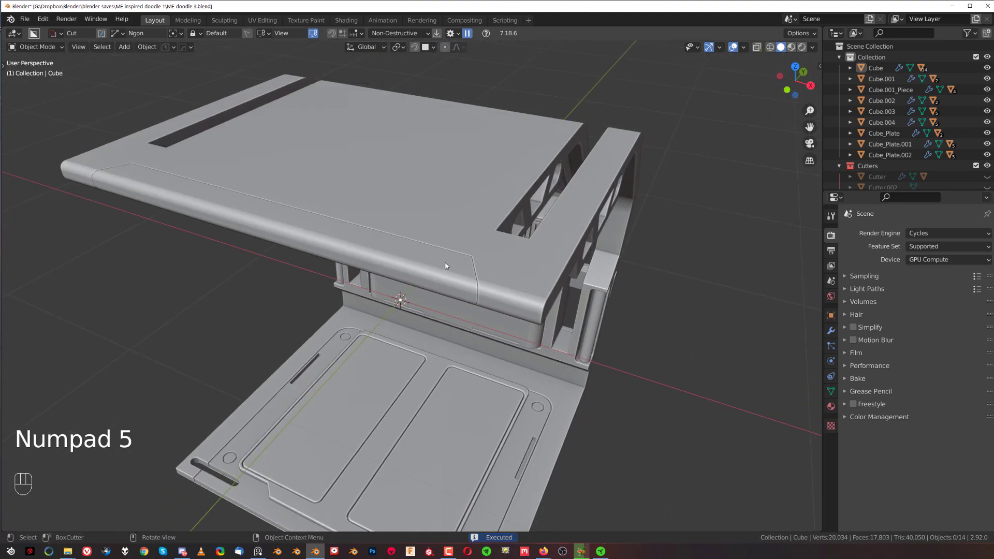
{"action": "left_click", "coordinate": [447, 265]}
{"action": "key", "text": "s"}
{"action": "key", "text": "z"}
{"action": "left_click", "coordinate": [533, 276]}
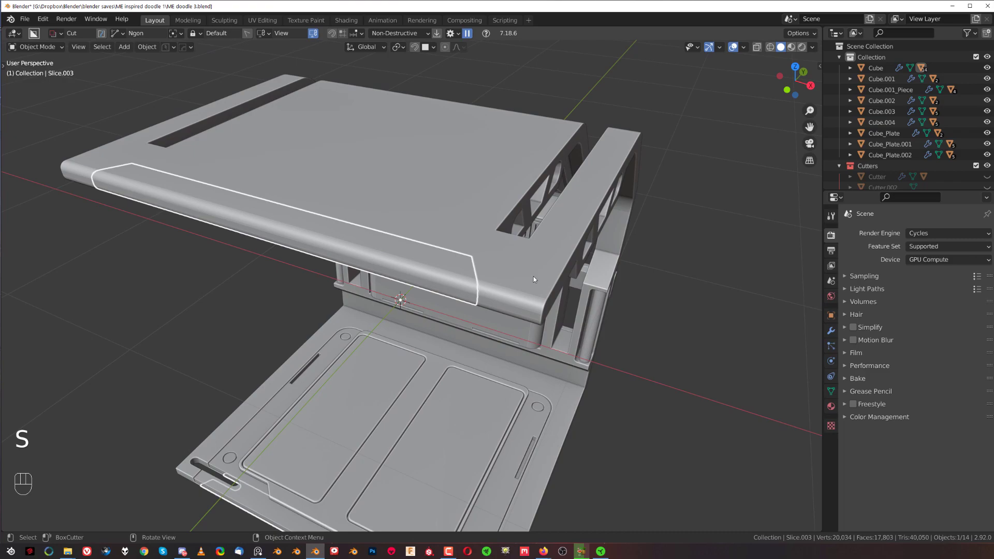
{"action": "key", "text": "shift+s"}
{"action": "left_click", "coordinate": [579, 349]}
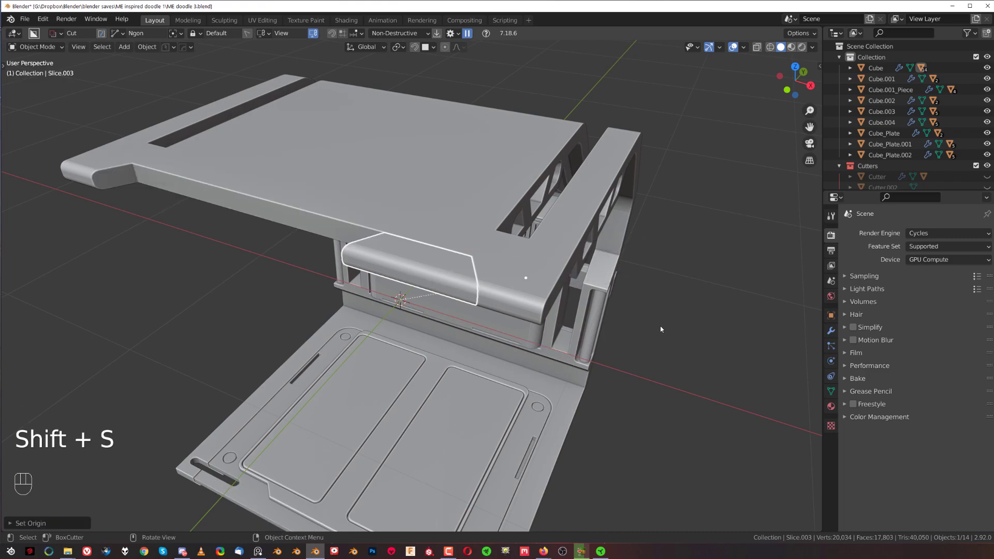
{"action": "key", "text": "ctrl+z"}
Step: Apply the HardOps sharpen operation to the sliced front lip and to the main body
{"action": "scroll", "coordinate": [511, 334], "scroll_direction": "down", "scroll_amount": 3}
{"action": "key", "text": "q"}
{"action": "left_click", "coordinate": [486, 266], "text": "ctrl"}
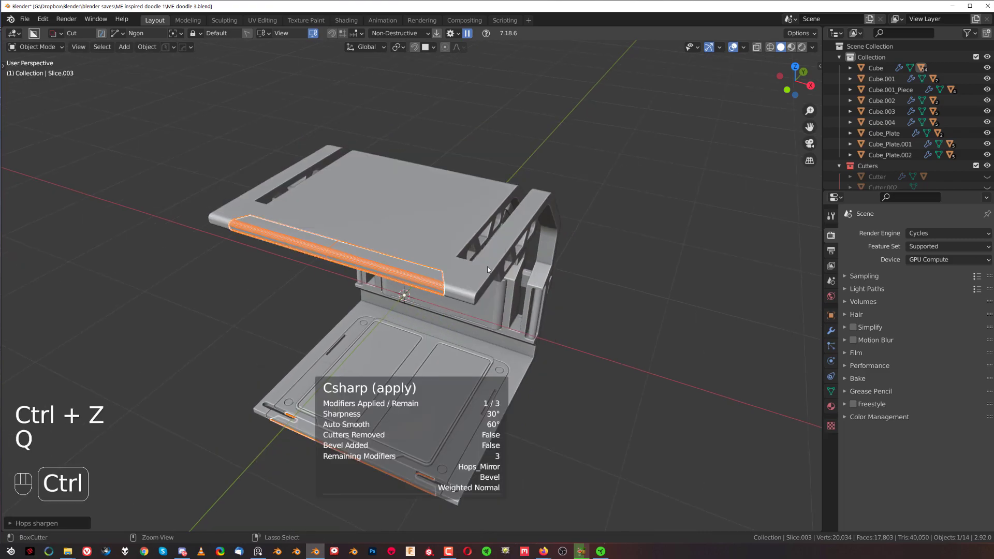
{"action": "left_click", "coordinate": [449, 231]}
{"action": "key", "text": "q"}
{"action": "left_click", "coordinate": [442, 245], "text": "ctrl"}
{"action": "scroll", "coordinate": [441, 245], "scroll_direction": "up", "scroll_amount": 2}
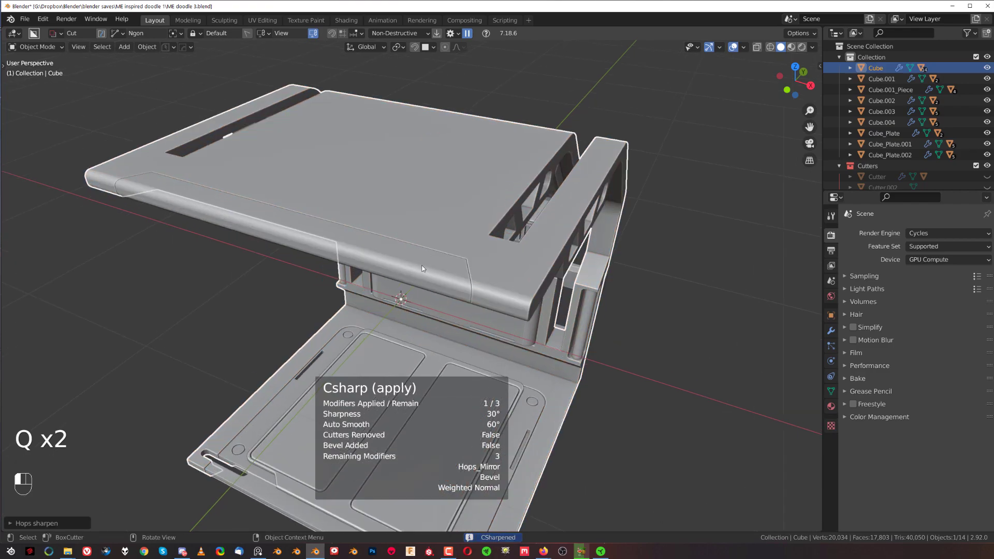
Step: Try to set the origins of the main body and the front lip to their geometry
{"action": "key", "text": "shift+s"}
{"action": "left_click", "coordinate": [439, 274]}
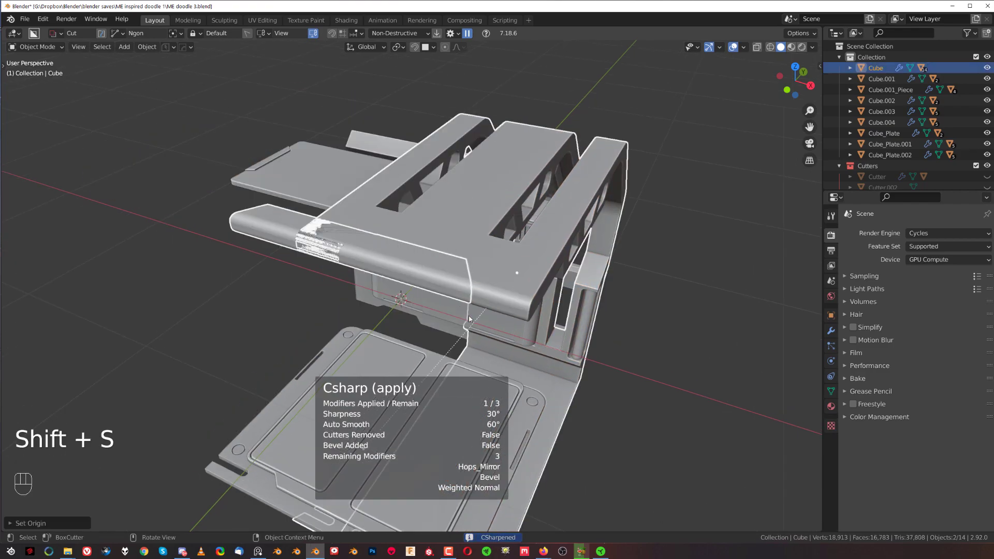
{"action": "key", "text": "ctrl+z"}
Step: Run HardOps Smart Apply on the front lip and the main body together
{"action": "scroll", "coordinate": [452, 283], "scroll_direction": "down", "scroll_amount": 1}
{"action": "key", "text": "q"}
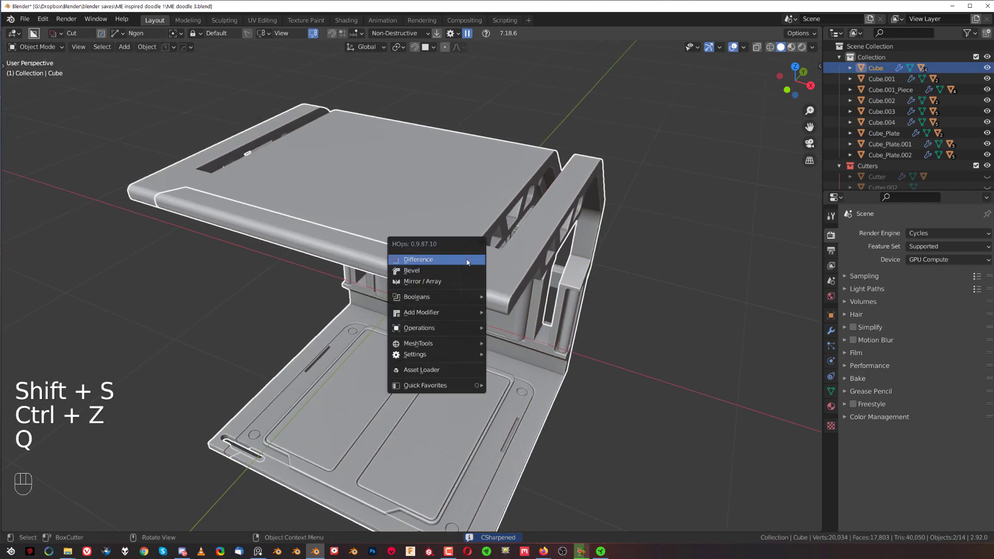
{"action": "mouse_move", "coordinate": [465, 315]}
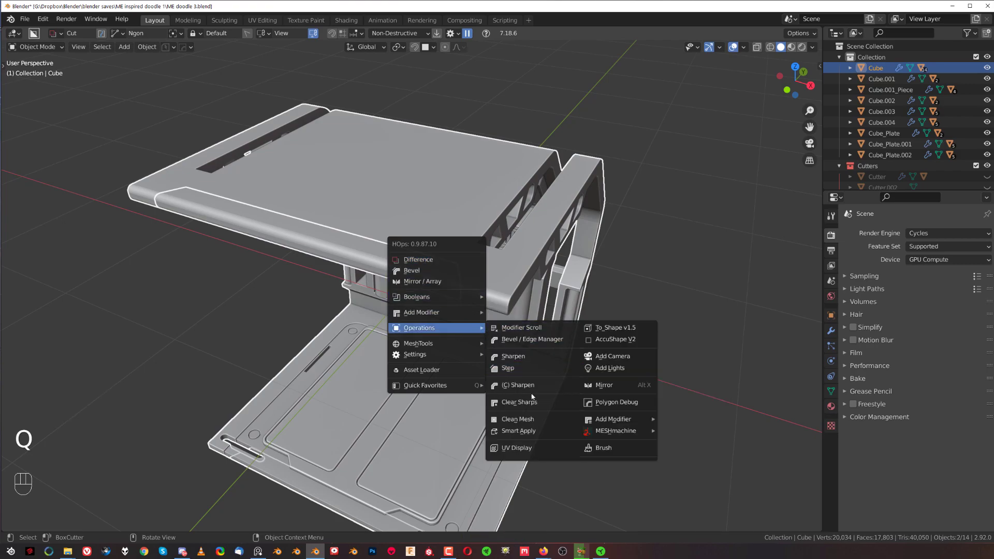
{"action": "left_click", "coordinate": [542, 431]}
Step: Set the front lip's origin to its geometry, try scaling the lip, and inspect the floor edge
{"action": "key", "text": "q"}
{"action": "left_click", "coordinate": [467, 297]}
{"action": "key", "text": "shift+s"}
{"action": "left_click", "coordinate": [495, 374]}
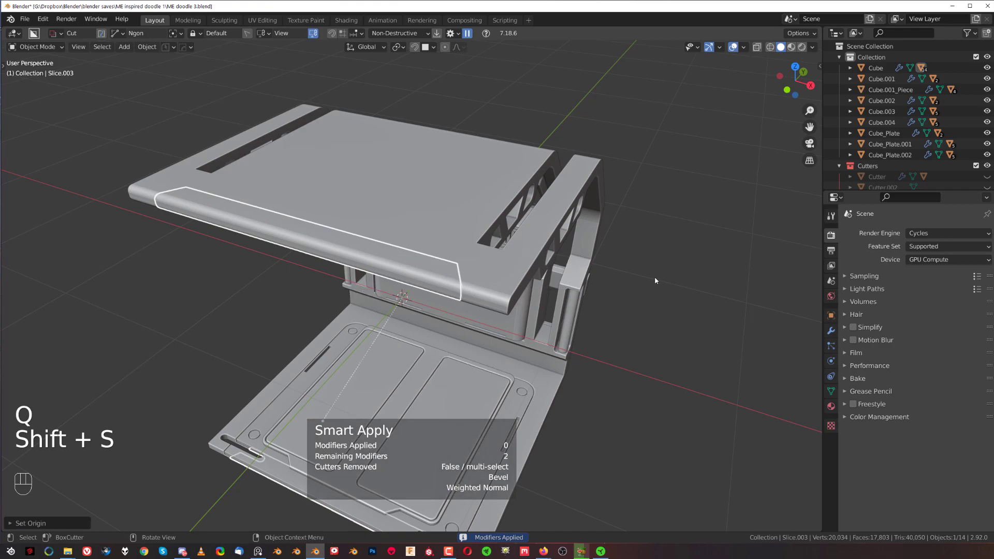
{"action": "key", "text": "s"}
{"action": "scroll", "coordinate": [603, 320], "scroll_direction": "down", "scroll_amount": 4}
{"action": "middle_click_drag", "start_coordinate": [474, 316], "coordinate": [463, 258]}
{"action": "middle_click_drag", "start_coordinate": [463, 259], "coordinate": [467, 176], "text": "shift"}
{"action": "scroll", "coordinate": [467, 207], "scroll_direction": "up", "scroll_amount": 5}
Step: Undo the recent operations back to before the roof's front edge was sliced
{"action": "key", "text": "ctrl+z"}
{"action": "key", "text": "ctrl+z"}
{"action": "key", "text": "ctrl+z"}
{"action": "key", "text": "ctrl+z"}
{"action": "key", "text": "ctrl+z"}
{"action": "key", "text": "ctrl+z"}
{"action": "key", "text": "ctrl+z"}
{"action": "key", "text": "ctrl+z"}
{"action": "key", "text": "ctrl+z"}
{"action": "key", "text": "ctrl+z"}
{"action": "key", "text": "ctrl+z"}
{"action": "key", "text": "ctrl+z"}
{"action": "key", "text": "ctrl+z"}
{"action": "key", "text": "ctrl+z"}
{"action": "key", "text": "ctrl+z"}
{"action": "key", "text": "ctrl+z"}
{"action": "key", "text": "ctrl+z"}
{"action": "key", "text": "ctrl+z"}
{"action": "key", "text": "ctrl+z"}
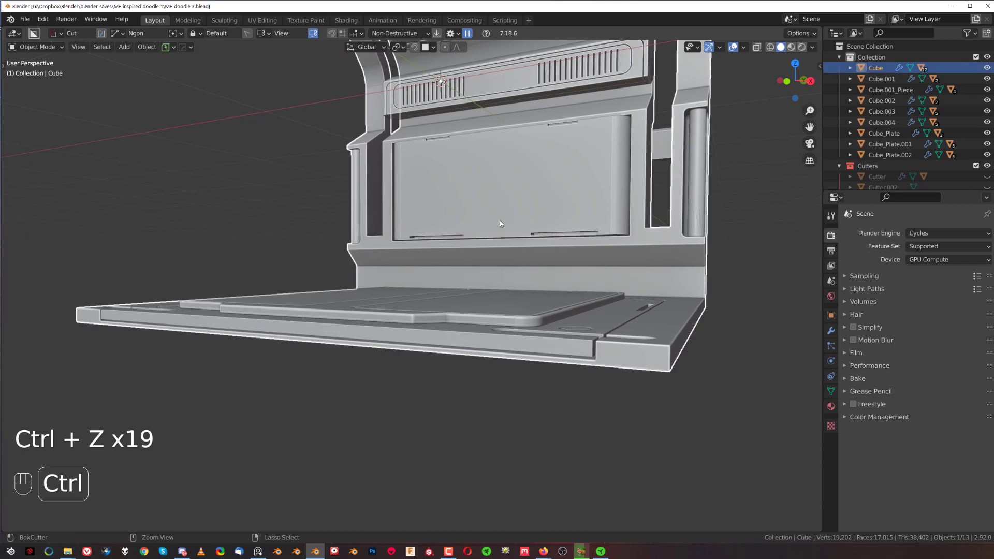
{"action": "key", "text": "ctrl+z"}
{"action": "key", "text": "ctrl+z"}
{"action": "key", "text": "ctrl+z"}
{"action": "scroll", "coordinate": [494, 197], "scroll_direction": "down", "scroll_amount": 4}
{"action": "middle_click_drag", "start_coordinate": [493, 172], "coordinate": [459, 282], "text": "shift"}
{"action": "scroll", "coordinate": [460, 282], "scroll_direction": "up", "scroll_amount": 1}
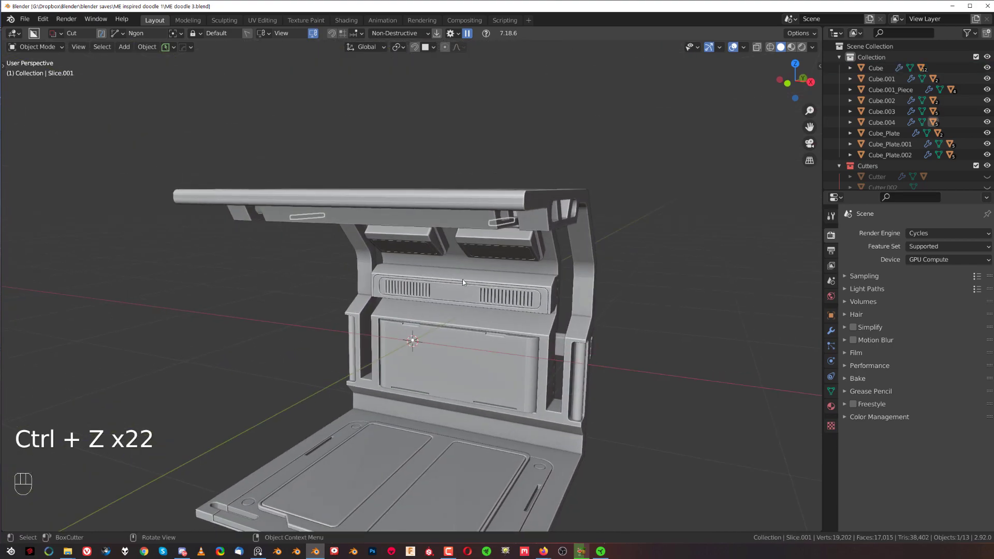
Step: Redo the undone operations up to the slice along the roof's front edge
{"action": "key", "text": "ctrl+shift+z"}
{"action": "key", "text": "ctrl+shift+z"}
{"action": "key", "text": "ctrl+shift+x"}
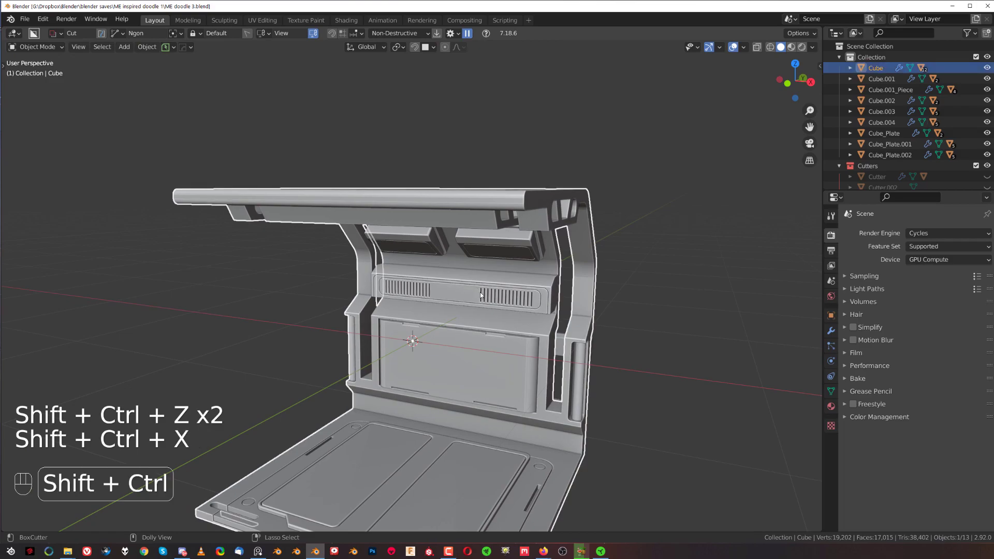
{"action": "key", "text": "ctrl+shift+z"}
{"action": "key", "text": "ctrl+shift+z"}
{"action": "key", "text": "ctrl+shift+z"}
Step: Use Ever Scroll on the main body to browse its booleans and pick the front slice's box cutter
{"action": "middle_click_drag", "start_coordinate": [480, 295], "coordinate": [475, 256]}
{"action": "key", "text": "q"}
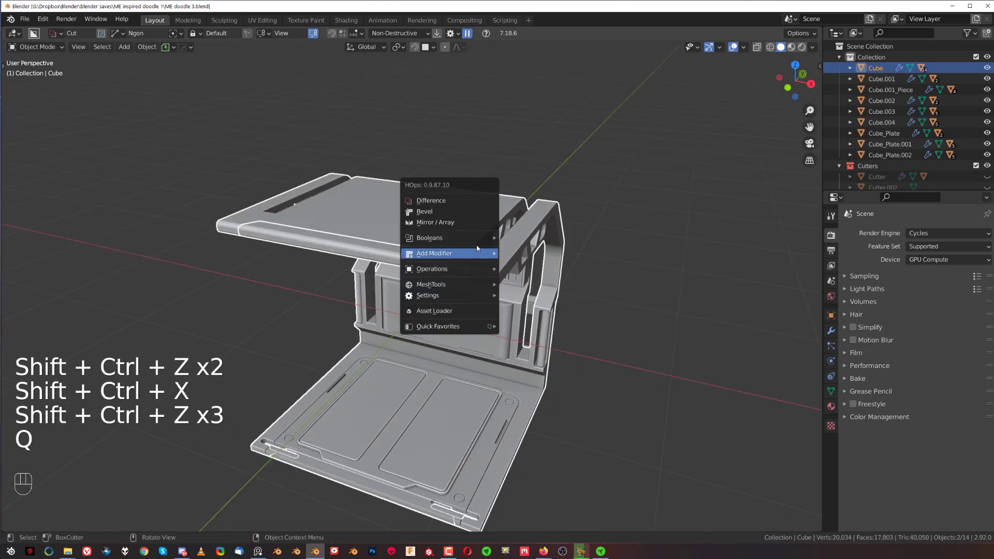
{"action": "left_click", "coordinate": [479, 266]}
{"action": "key", "text": "q"}
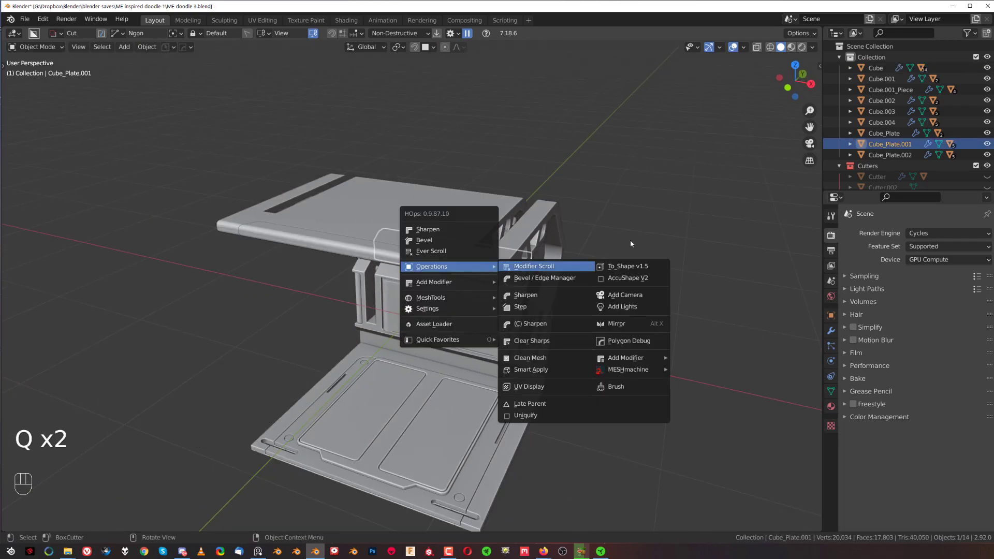
{"action": "left_click", "coordinate": [473, 262]}
{"action": "key", "text": "q"}
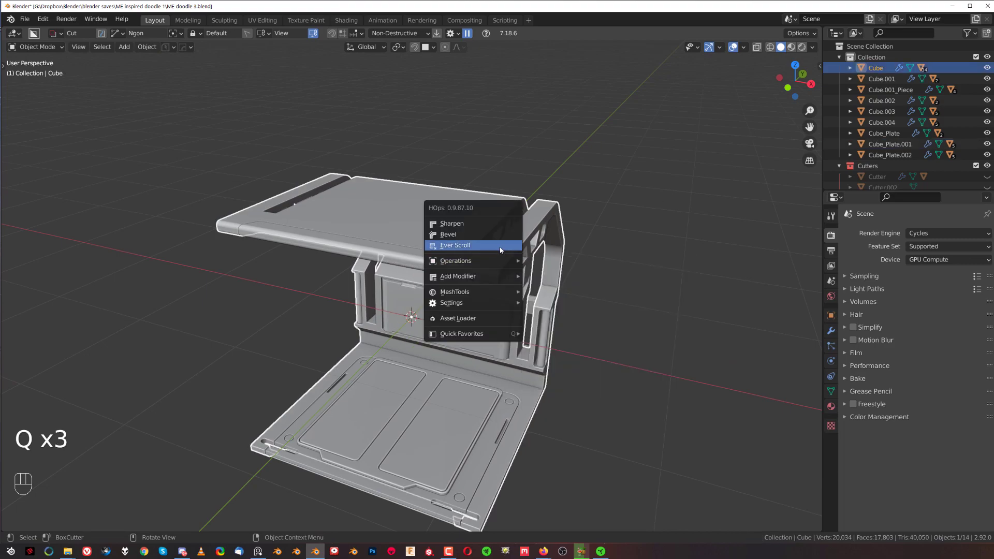
{"action": "left_click", "coordinate": [500, 251]}
{"action": "left_click", "coordinate": [500, 250]}
{"action": "middle_click_drag", "start_coordinate": [621, 363], "coordinate": [601, 293], "text": "shift"}
{"action": "scroll", "coordinate": [601, 294], "scroll_direction": "down", "scroll_amount": 3}
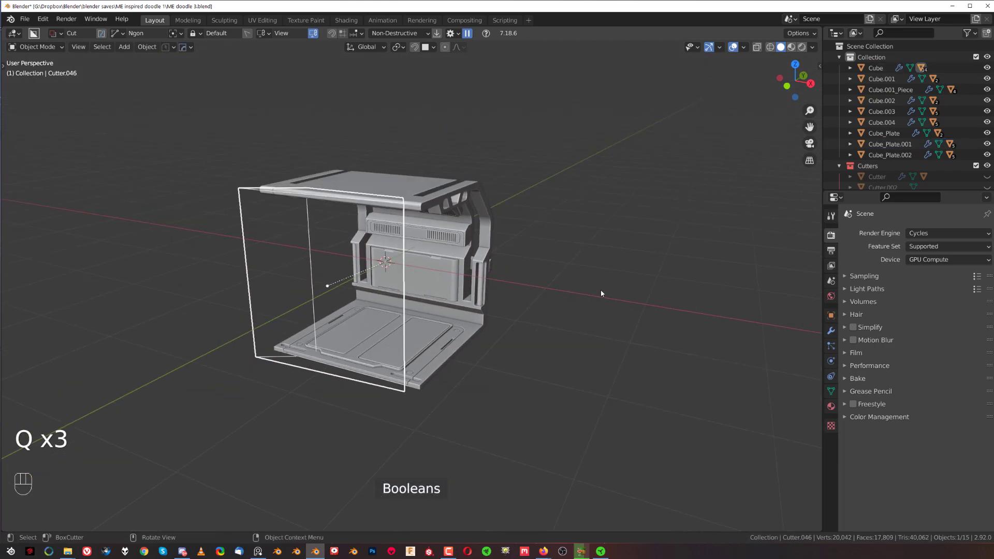
Step: Scale the front slice's box cutter down and raise it about 0.57 m along the global Z axis
{"action": "key", "text": "s"}
{"action": "left_click", "coordinate": [519, 293]}
{"action": "key", "text": "g"}
{"action": "key", "text": "z"}
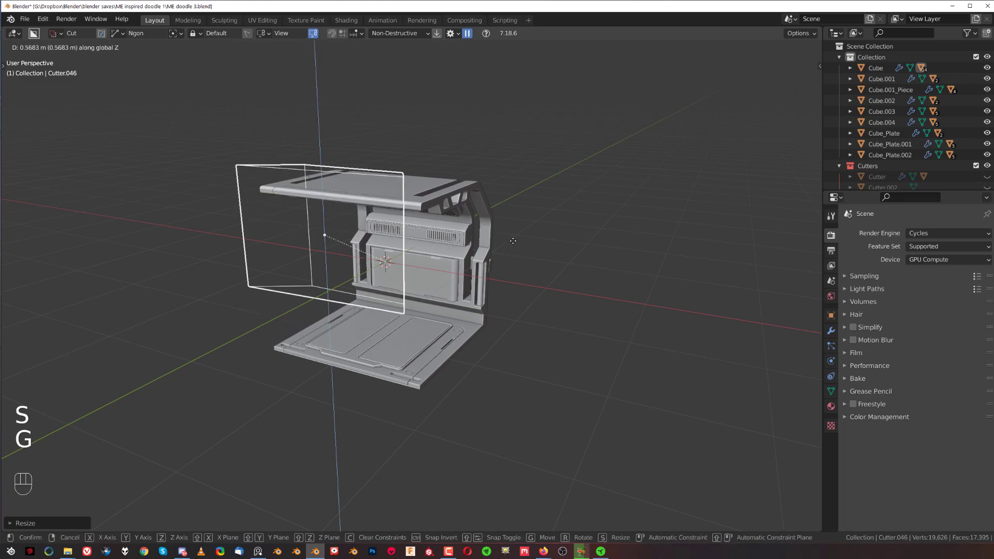
{"action": "left_click", "coordinate": [513, 241]}
Step: Hide the Cutters collection
{"action": "scroll", "coordinate": [332, 416], "scroll_direction": "up", "scroll_amount": 2}
{"action": "middle_click_drag", "start_coordinate": [449, 264], "coordinate": [436, 393], "text": "shift"}
{"action": "scroll", "coordinate": [434, 361], "scroll_direction": "up", "scroll_amount": 2}
{"action": "key", "text": "shift+2"}
{"action": "middle_click_drag", "start_coordinate": [395, 325], "coordinate": [430, 265], "text": "shift"}
Step: Try to set the roof front lip's origin to its geometry again after selecting the piece
{"action": "left_click", "coordinate": [452, 284]}
{"action": "key", "text": "q"}
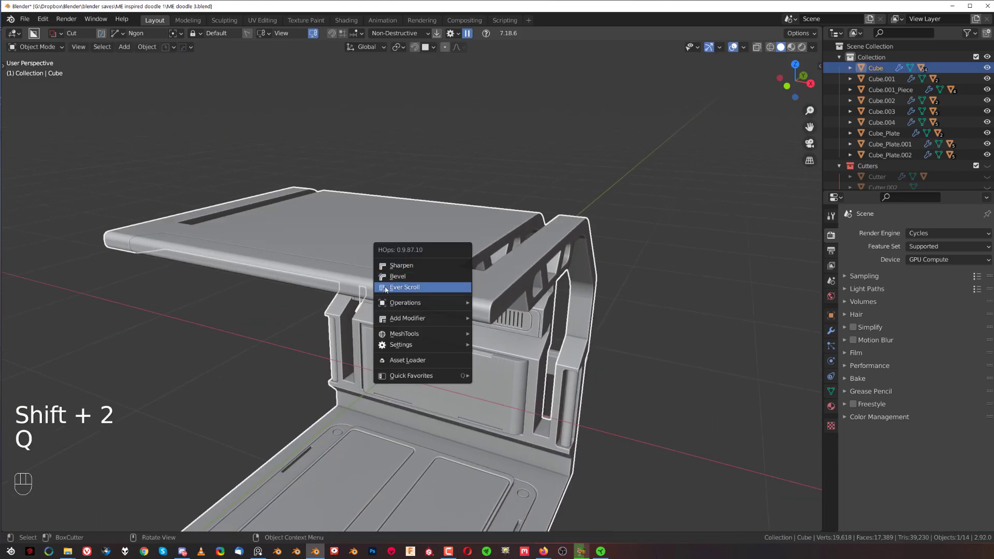
{"action": "left_click", "coordinate": [348, 278]}
{"action": "key", "text": "shift+s"}
{"action": "key", "text": "shift+s"}
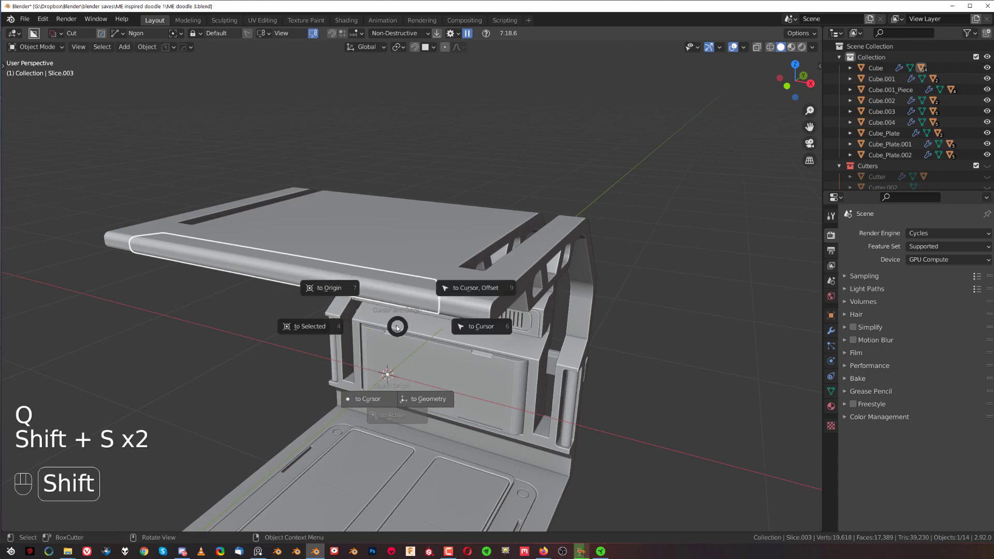
{"action": "left_click", "coordinate": [414, 399]}
{"action": "key", "text": "ctrl+z"}
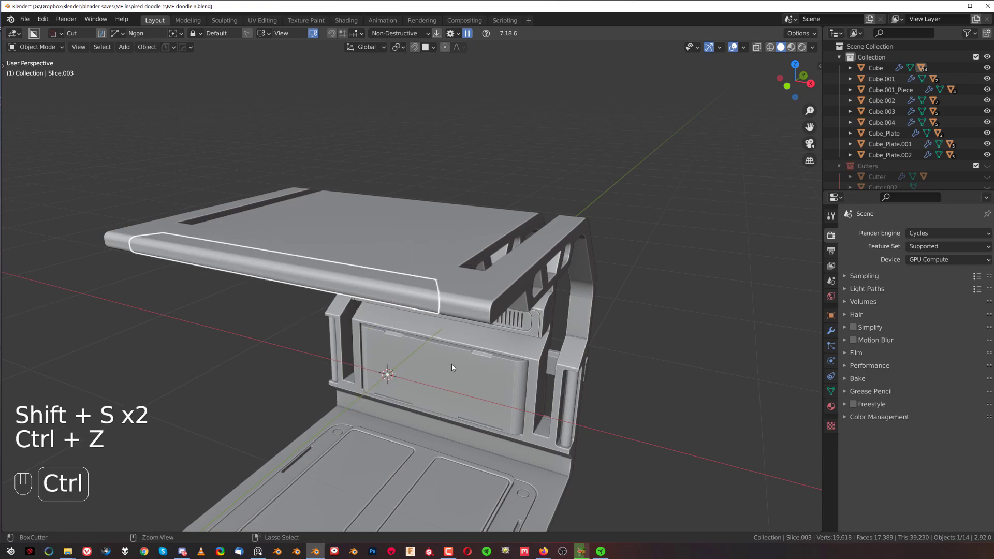
Step: Select the front lip and the main body together and run HardOps Smart Apply on them
{"action": "key", "text": "q"}
{"action": "left_click", "coordinate": [472, 281], "text": "shift"}
{"action": "key", "text": "q"}
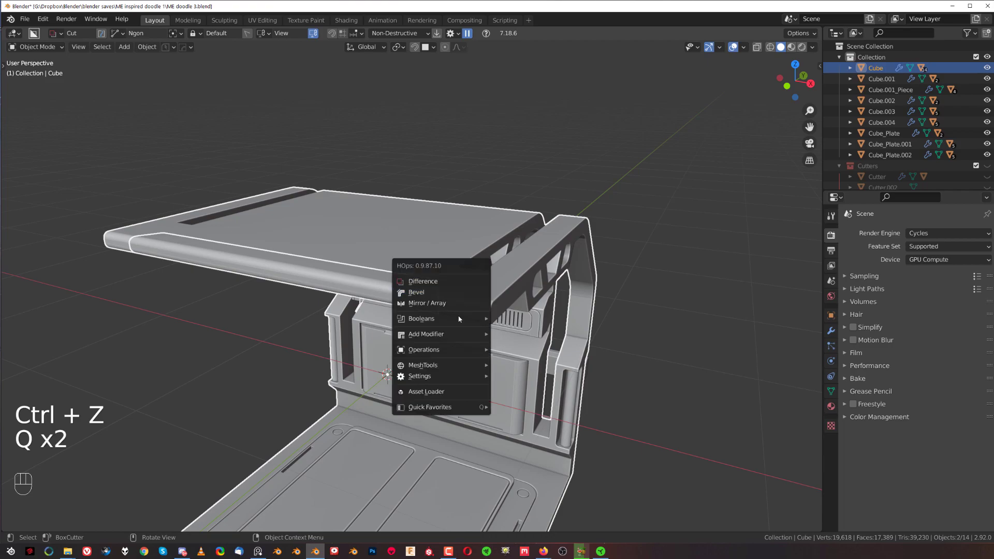
{"action": "mouse_move", "coordinate": [485, 344]}
{"action": "left_click", "coordinate": [538, 453]}
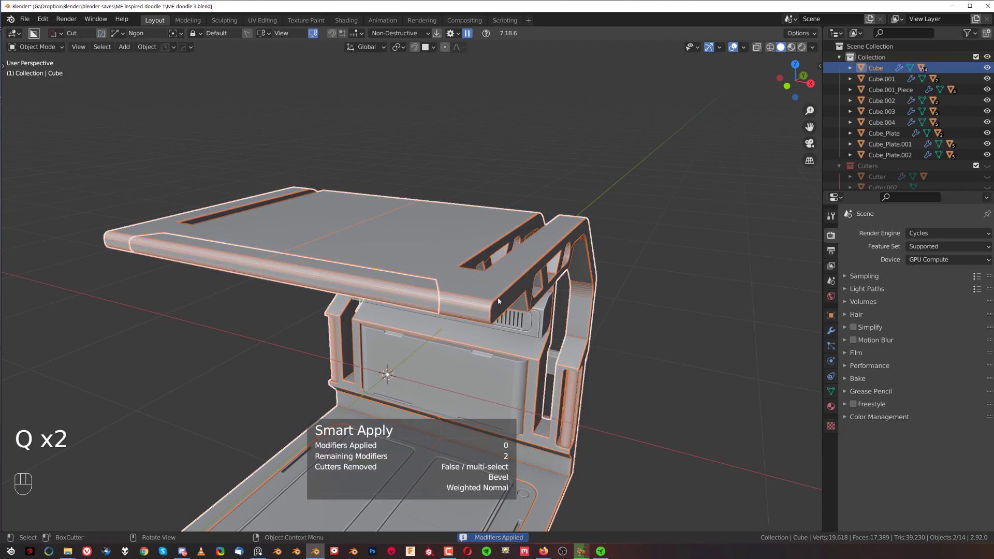
Step: Set the origins of the selected front lip and main body to their geometry
{"action": "key", "text": "shift+s"}
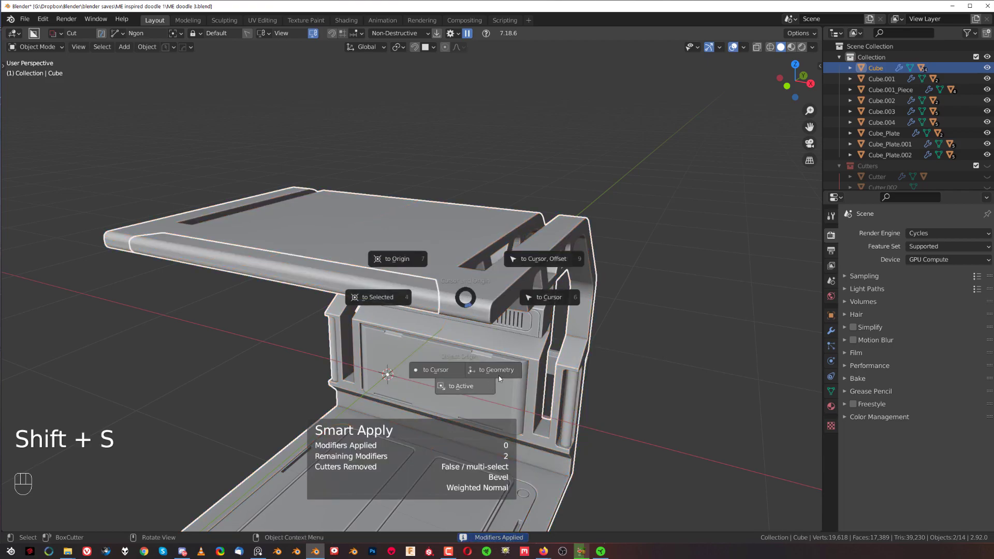
{"action": "left_click", "coordinate": [414, 284]}
{"action": "key", "text": "s"}
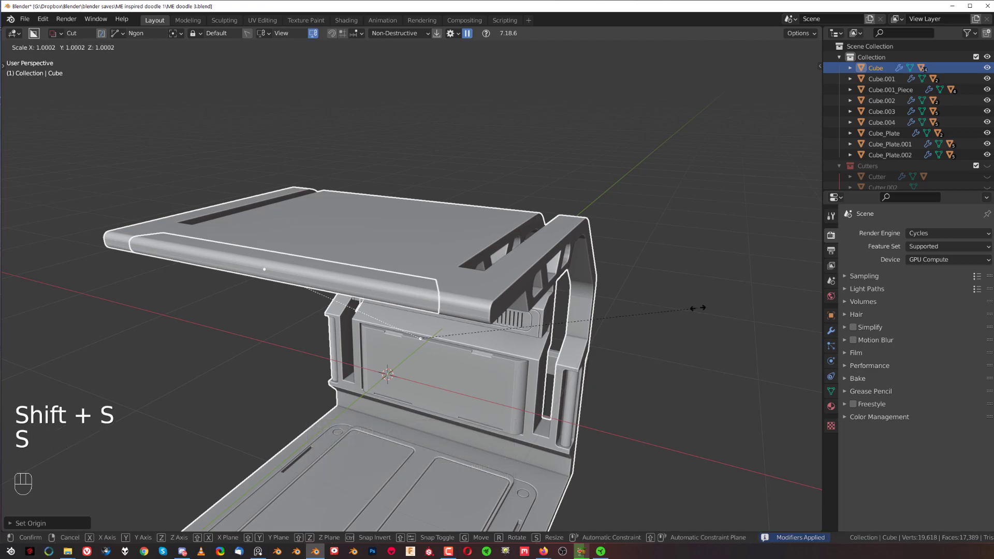
{"action": "right_click", "coordinate": [519, 317]}
Step: Try to enlarge the roof's front lip along the global Z axis, undo it, and try a uniform scale instead
{"action": "left_click", "coordinate": [422, 298]}
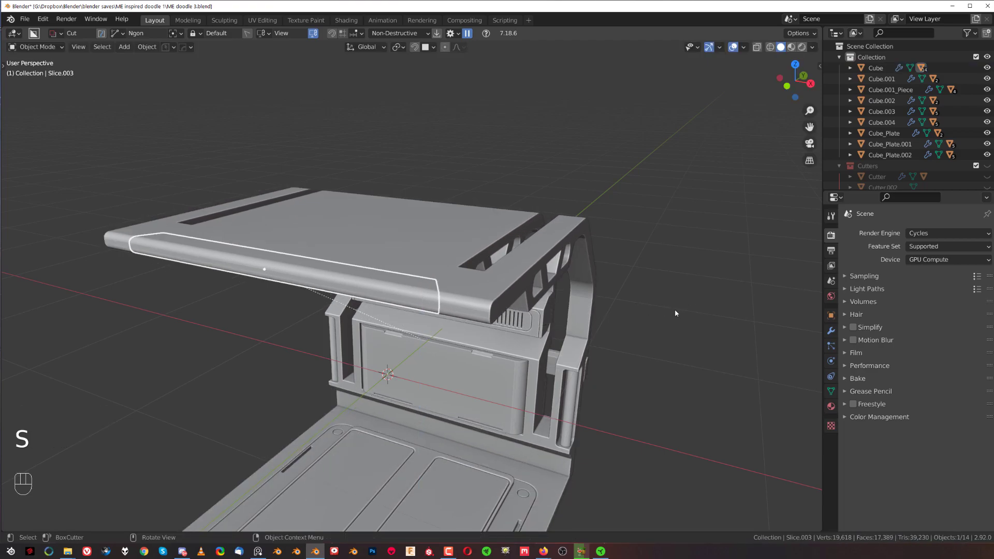
{"action": "key", "text": "s"}
{"action": "key", "text": "z"}
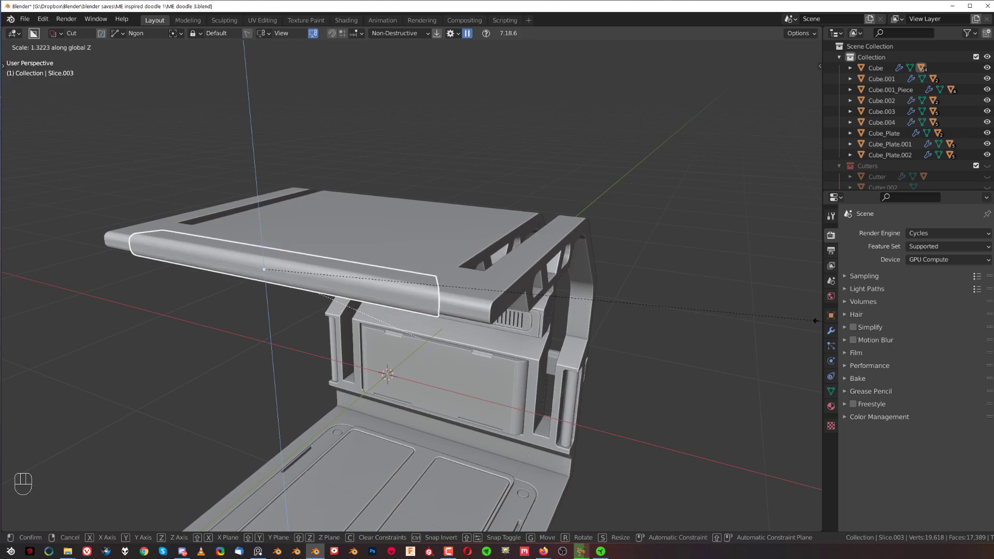
{"action": "left_click", "coordinate": [601, 312]}
{"action": "middle_click_drag", "start_coordinate": [601, 312], "coordinate": [519, 297]}
{"action": "scroll", "coordinate": [519, 300], "scroll_direction": "up", "scroll_amount": 2}
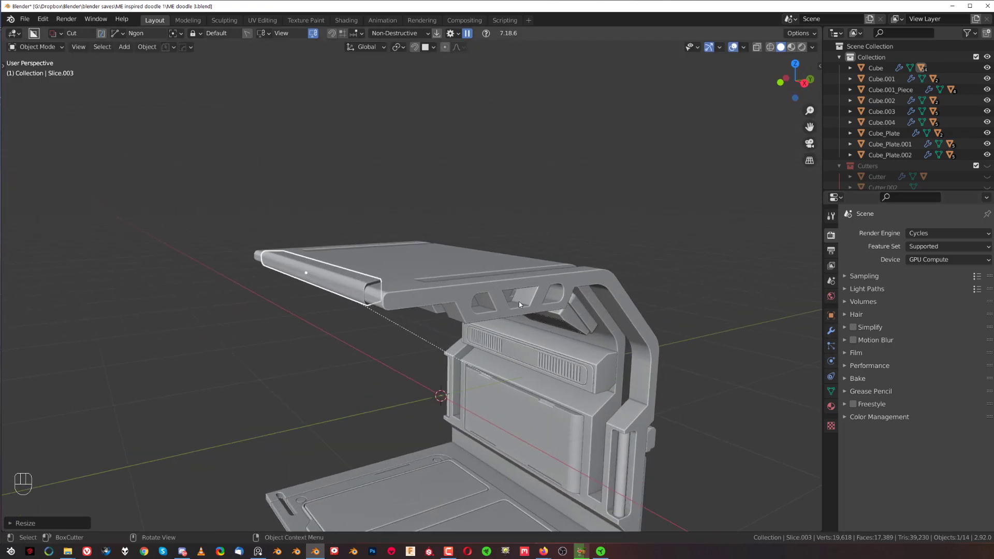
{"action": "key", "text": "ctrl+z"}
{"action": "key", "text": "s"}
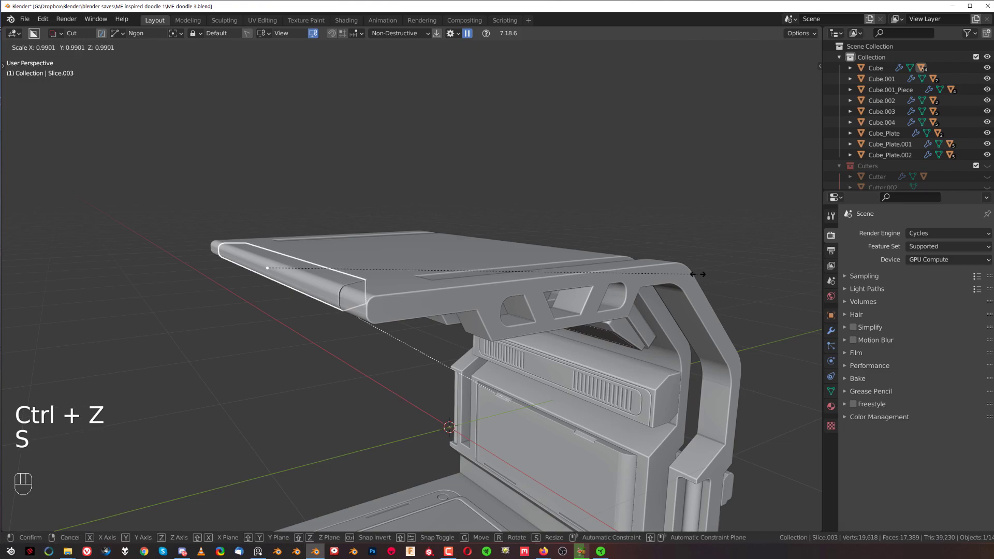
{"action": "left_click", "coordinate": [421, 297]}
{"action": "middle_click_drag", "start_coordinate": [421, 297], "coordinate": [424, 328]}
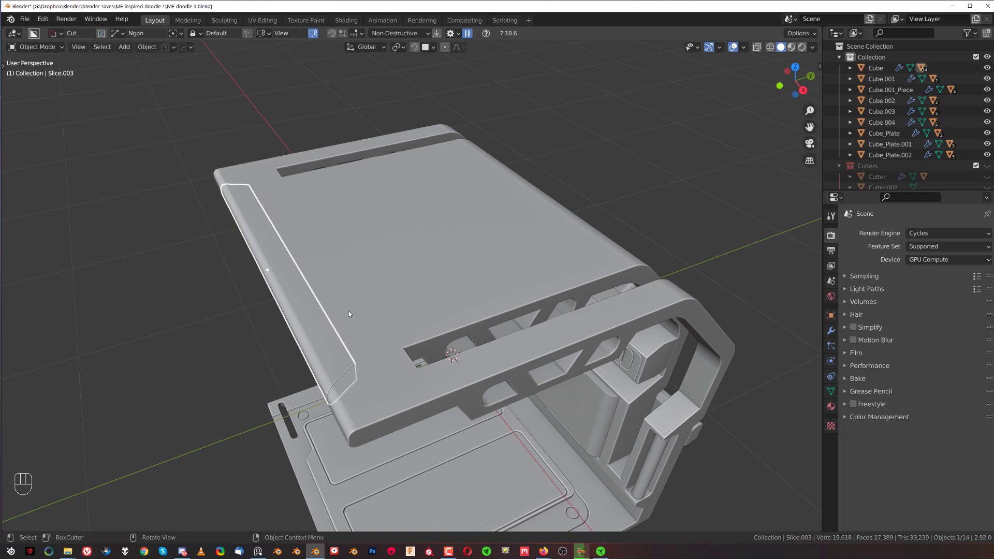
Step: Isolate the front lip and align the 3D cursor to its two flat rear faces
{"action": "key", "text": "slash"}
{"action": "middle_click_drag", "start_coordinate": [352, 317], "coordinate": [468, 304]}
{"action": "key", "text": "Tab"}
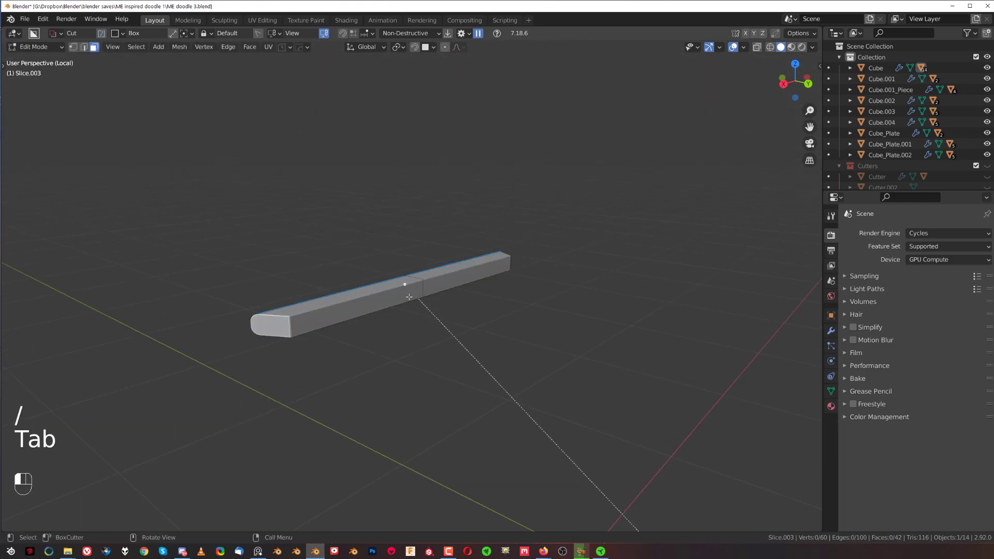
{"action": "left_click", "coordinate": [409, 297]}
{"action": "left_click", "coordinate": [437, 299], "text": "shift"}
{"action": "key", "text": "shift+s"}
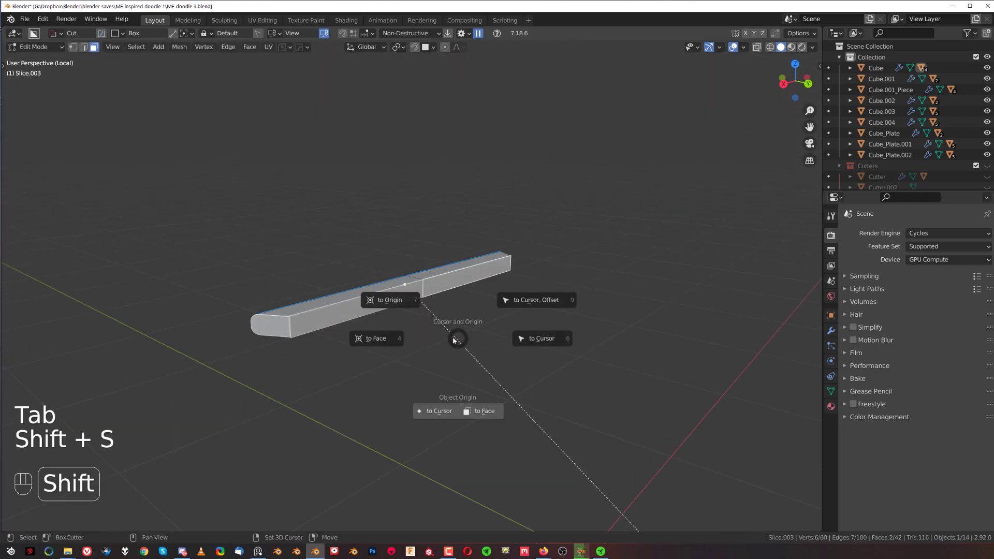
{"action": "left_click", "coordinate": [375, 340]}
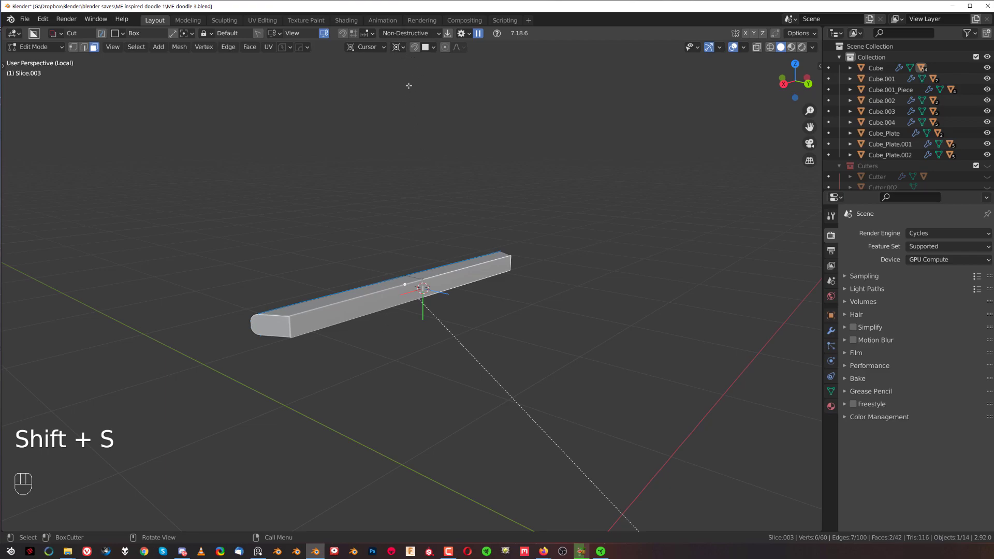
Step: Return to Object Mode, set the transform pivot point to 3D Cursor and bring the rest of the module back into view
{"action": "key", "text": "Tab"}
{"action": "left_click", "coordinate": [397, 47]}
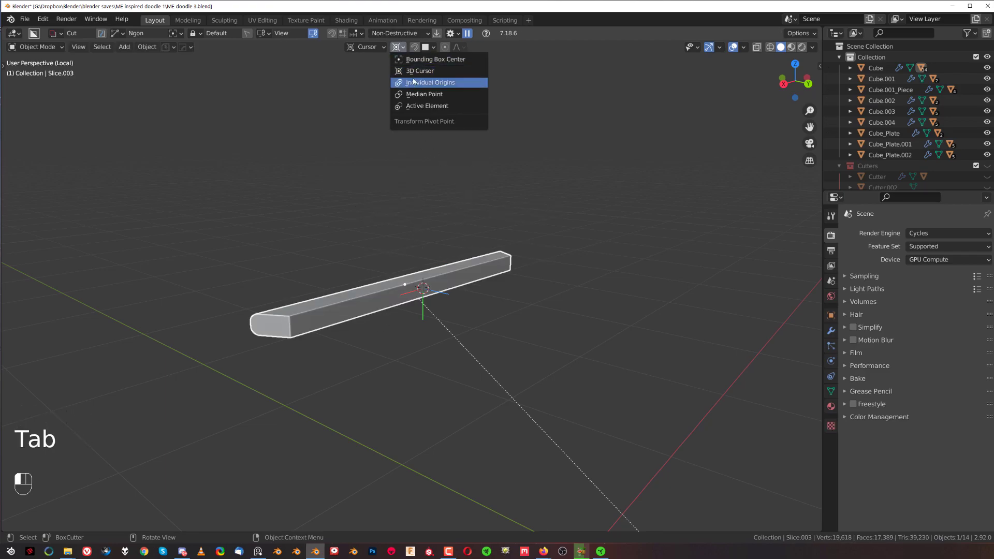
{"action": "left_click", "coordinate": [414, 71]}
{"action": "middle_click_drag", "start_coordinate": [736, 160], "coordinate": [541, 286]}
{"action": "key", "text": "KP_5"}
{"action": "key", "text": "slash"}
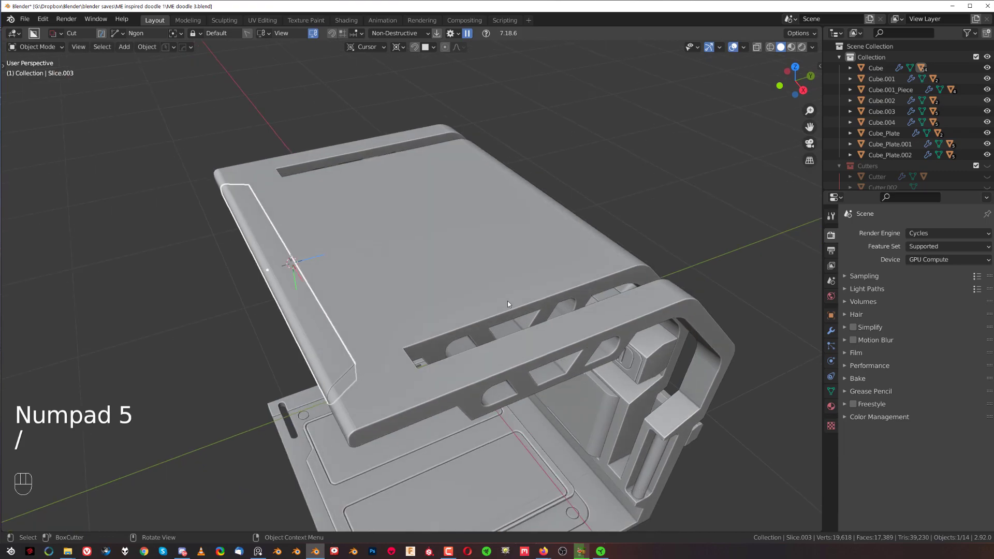
{"action": "key", "text": "KP_5"}
{"action": "key", "text": "KP_5"}
{"action": "middle_click_drag", "start_coordinate": [435, 287], "coordinate": [476, 267]}
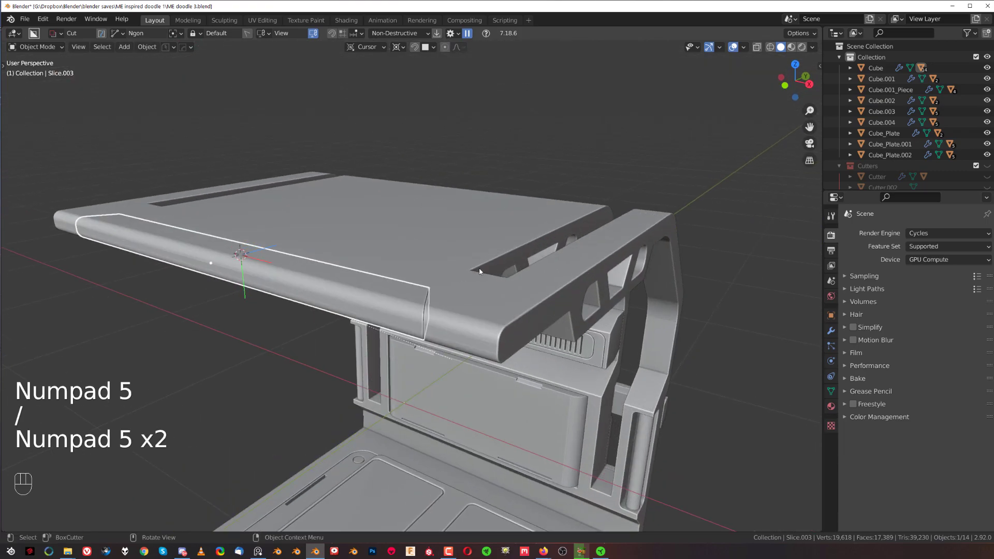
Step: Scale the front lip down around the 3D cursor on every axis except the cursor's X axis
{"action": "key", "text": "s"}
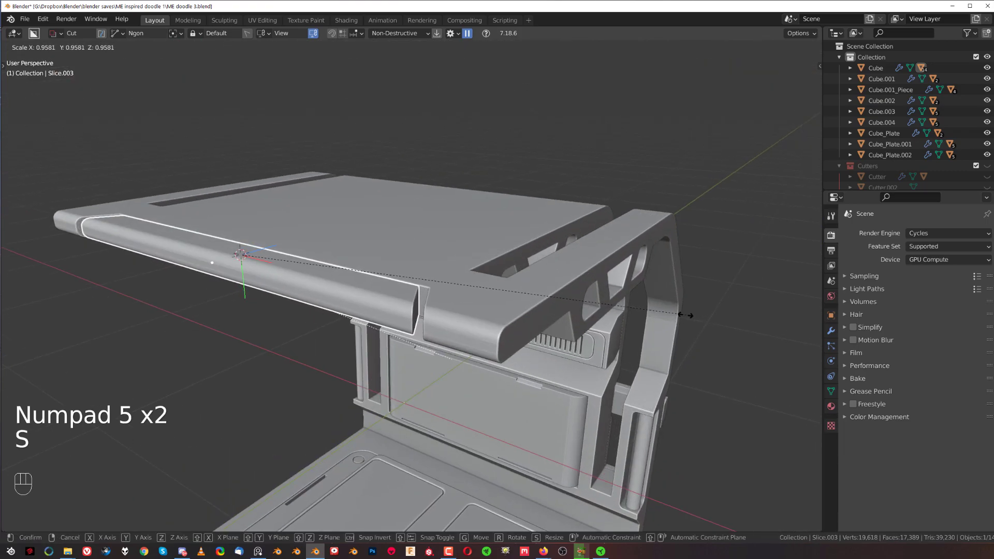
{"action": "key", "text": "s"}
{"action": "key", "text": "shift+x"}
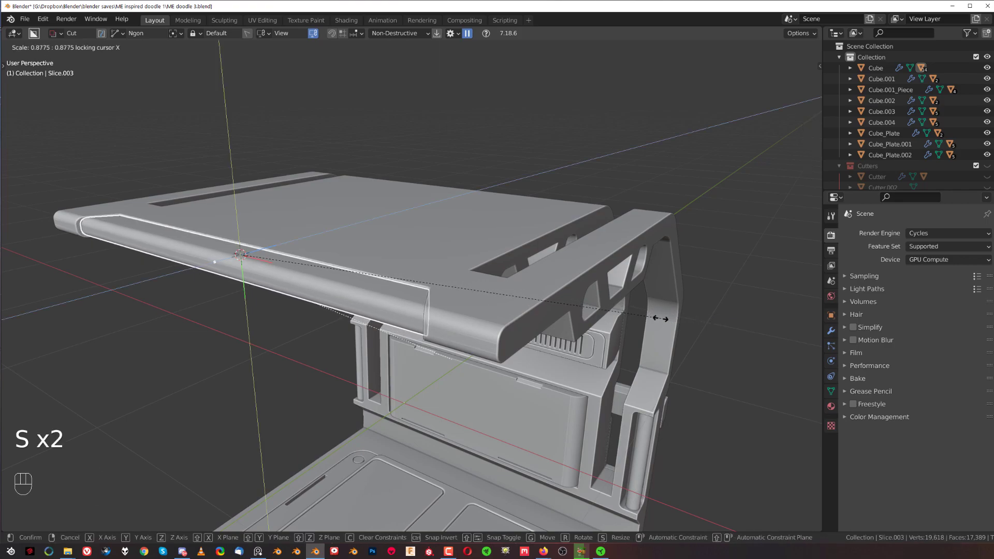
{"action": "left_click", "coordinate": [628, 314]}
Step: Scale the front lip by about 1.01 along the cursor's Z axis
{"action": "key", "text": "s"}
{"action": "key", "text": "z"}
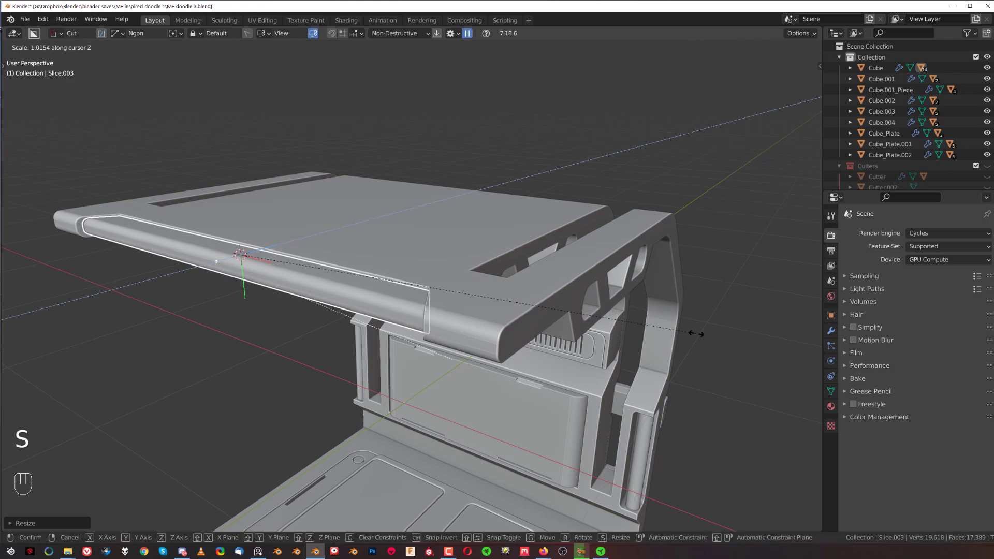
{"action": "left_click", "coordinate": [694, 328]}
{"action": "middle_click_drag", "start_coordinate": [693, 328], "coordinate": [483, 317]}
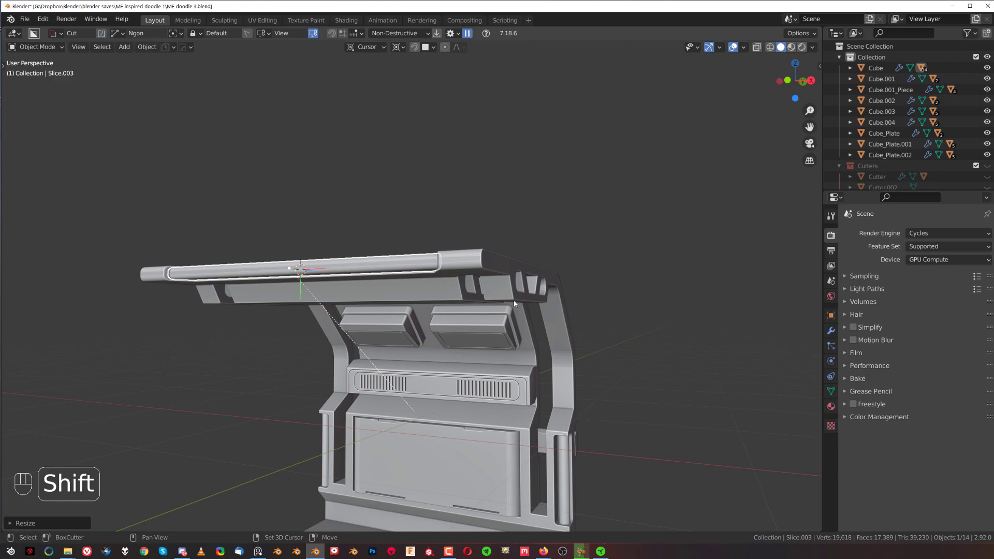
{"action": "middle_click_drag", "start_coordinate": [620, 265], "coordinate": [500, 343]}
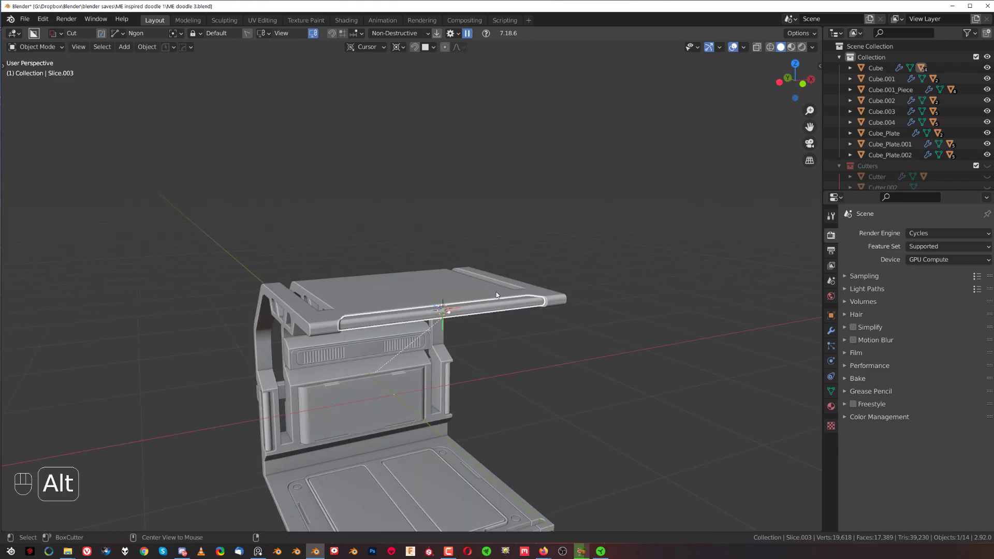
Step: Clear the front lip's parent so it becomes an independent object, and deselect it
{"action": "key", "text": "alt+p"}
{"action": "left_click", "coordinate": [503, 305]}
{"action": "middle_click_drag", "start_coordinate": [546, 306], "coordinate": [401, 251]}
{"action": "left_click", "coordinate": [513, 301]}
{"action": "scroll", "coordinate": [513, 301], "scroll_direction": "up", "scroll_amount": 5}
{"action": "middle_click_drag", "start_coordinate": [514, 301], "coordinate": [412, 331]}
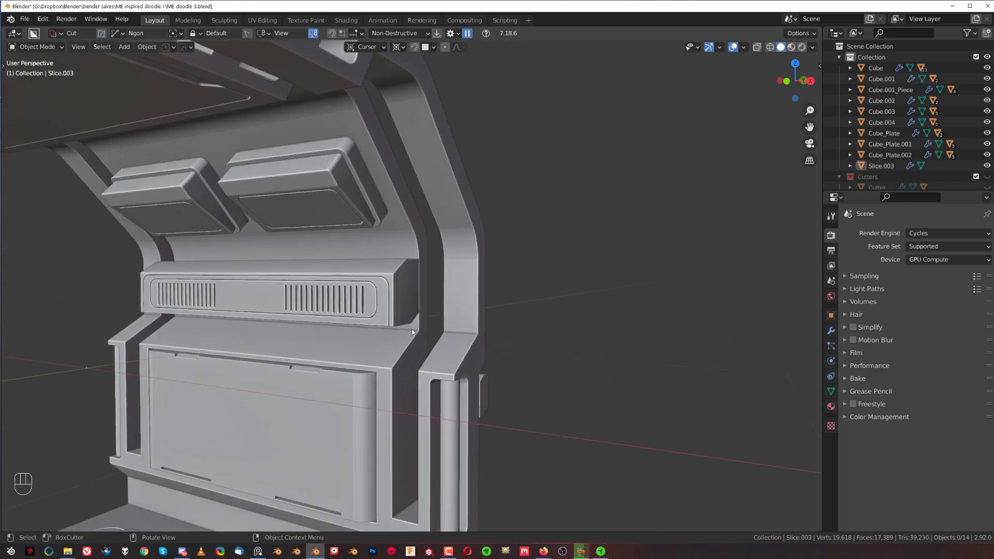
Step: Cut a small notch into the right rib's outer edge beside the vent housing, using BoxCutter's Box shape with Object alignment
{"action": "left_click", "coordinate": [472, 290]}
{"action": "scroll", "coordinate": [471, 293], "scroll_direction": "up", "scroll_amount": 2}
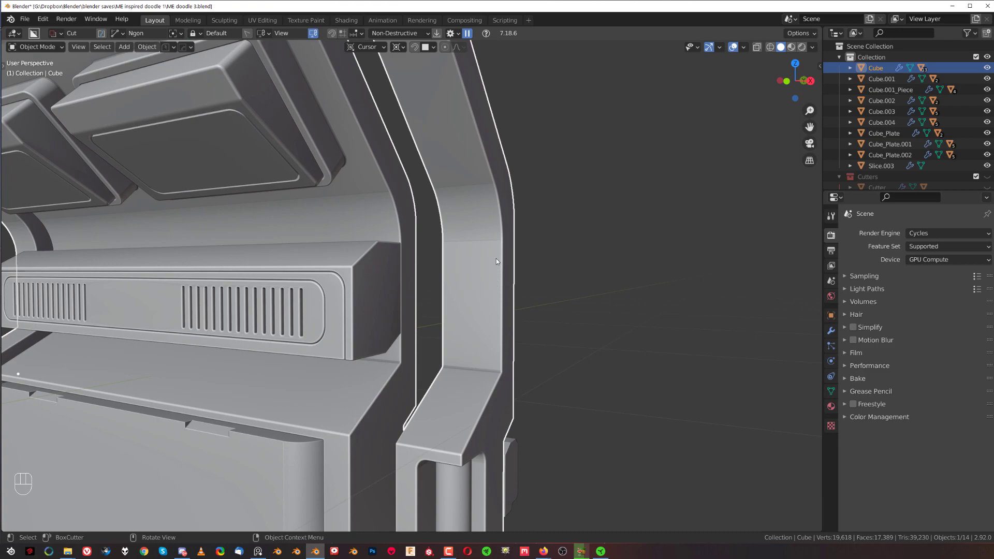
{"action": "key", "text": "d"}
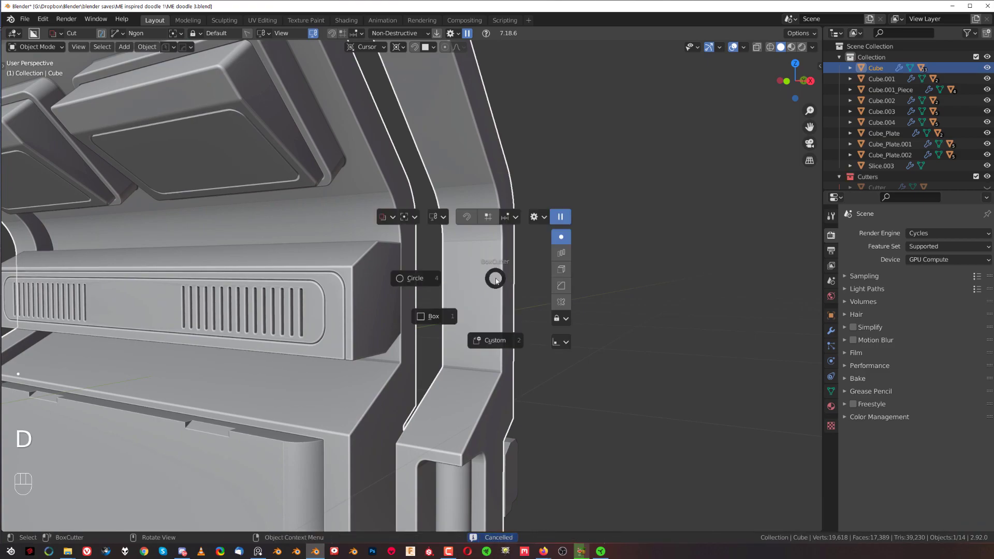
{"action": "left_click_drag", "start_coordinate": [499, 260], "coordinate": [511, 293]}
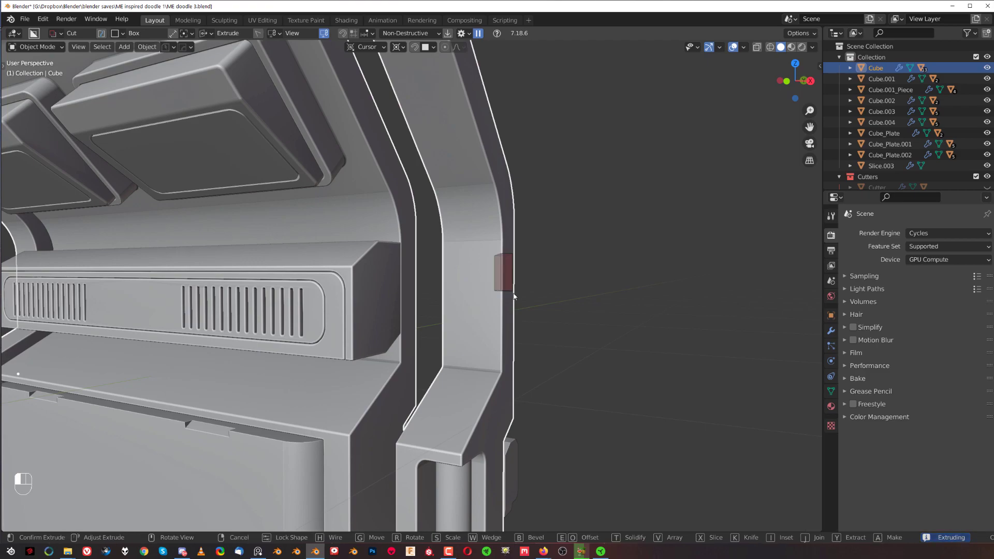
{"action": "key", "text": "shift+v"}
{"action": "left_click", "coordinate": [476, 295]}
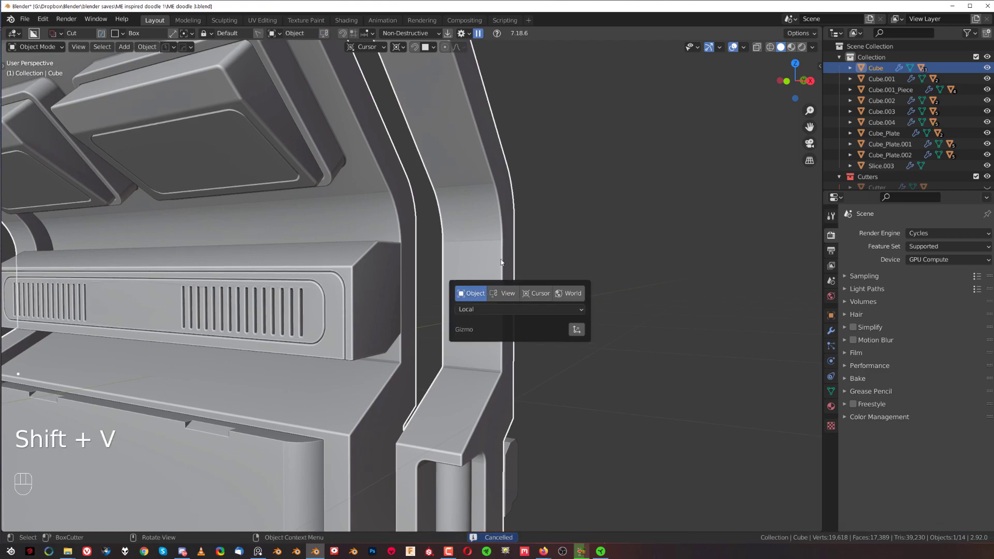
{"action": "left_click_drag", "start_coordinate": [500, 259], "coordinate": [521, 282]}
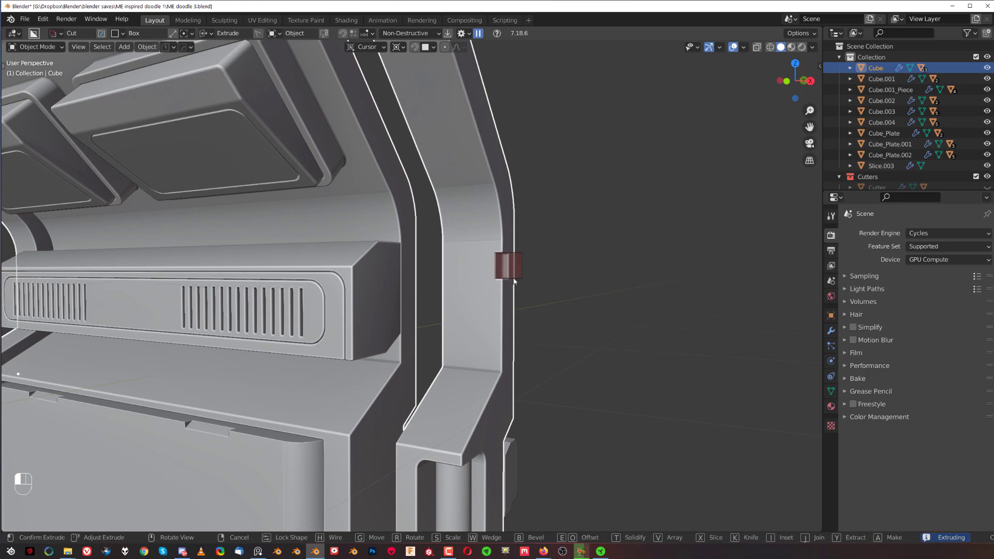
{"action": "left_click", "coordinate": [519, 278]}
Step: Cut a second small box notch higher on the right rib's outer edge, just below the roof bend
{"action": "scroll", "coordinate": [507, 389], "scroll_direction": "down", "scroll_amount": 5}
{"action": "middle_click_drag", "start_coordinate": [505, 396], "coordinate": [442, 348], "text": "shift"}
{"action": "scroll", "coordinate": [442, 349], "scroll_direction": "up", "scroll_amount": 2}
{"action": "middle_click_drag", "start_coordinate": [415, 259], "coordinate": [406, 267]}
{"action": "left_click_drag", "start_coordinate": [395, 257], "coordinate": [413, 270]}
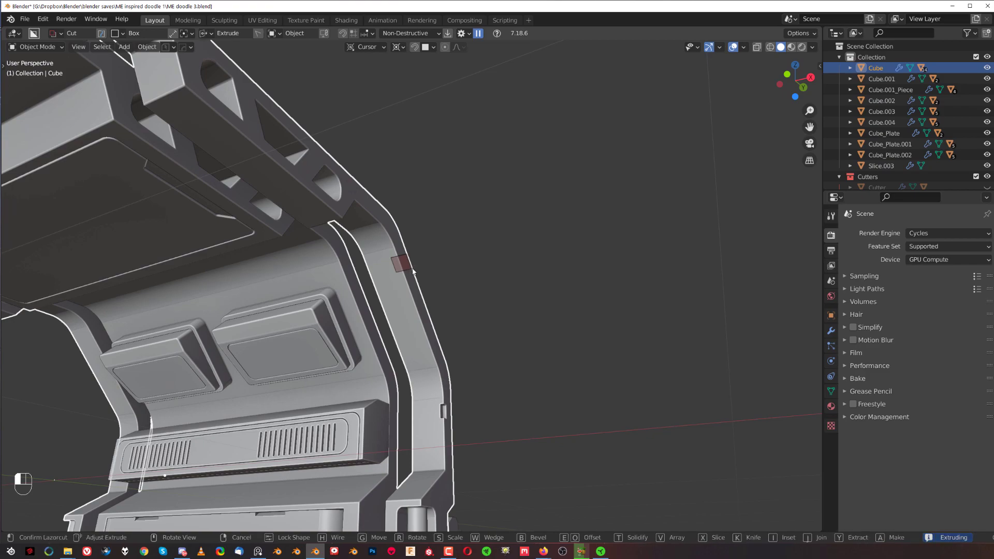
{"action": "left_click", "coordinate": [416, 270]}
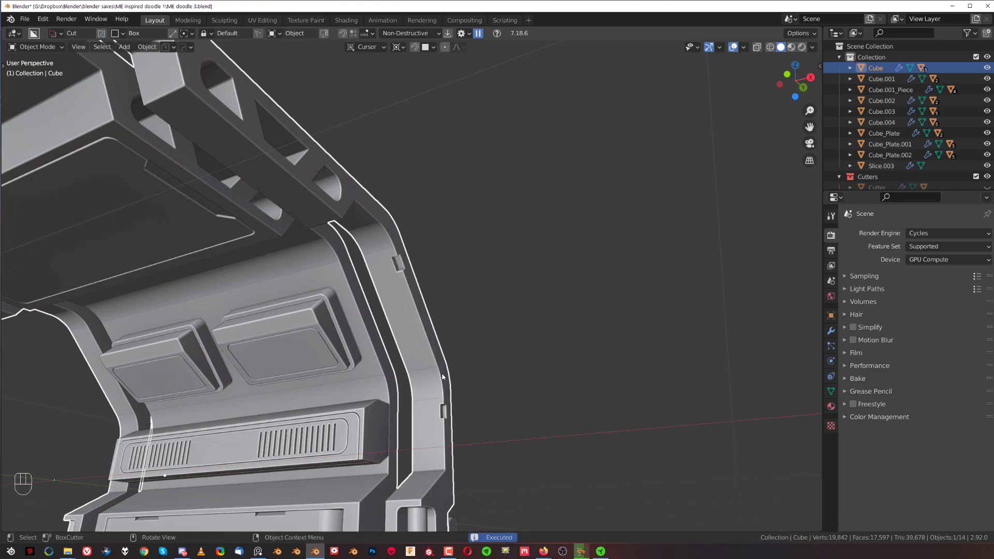
Step: Mirror the main body's rib notches to the opposite side along its local X axis with the HardOps mirror modifier
{"action": "scroll", "coordinate": [433, 314], "scroll_direction": "down", "scroll_amount": 4}
{"action": "middle_click_drag", "start_coordinate": [433, 314], "coordinate": [466, 310]}
{"action": "scroll", "coordinate": [438, 332], "scroll_direction": "up", "scroll_amount": 3}
{"action": "middle_click_drag", "start_coordinate": [356, 269], "coordinate": [404, 325], "text": "shift"}
{"action": "middle_click_drag", "start_coordinate": [403, 325], "coordinate": [468, 271]}
{"action": "key", "text": "alt+x"}
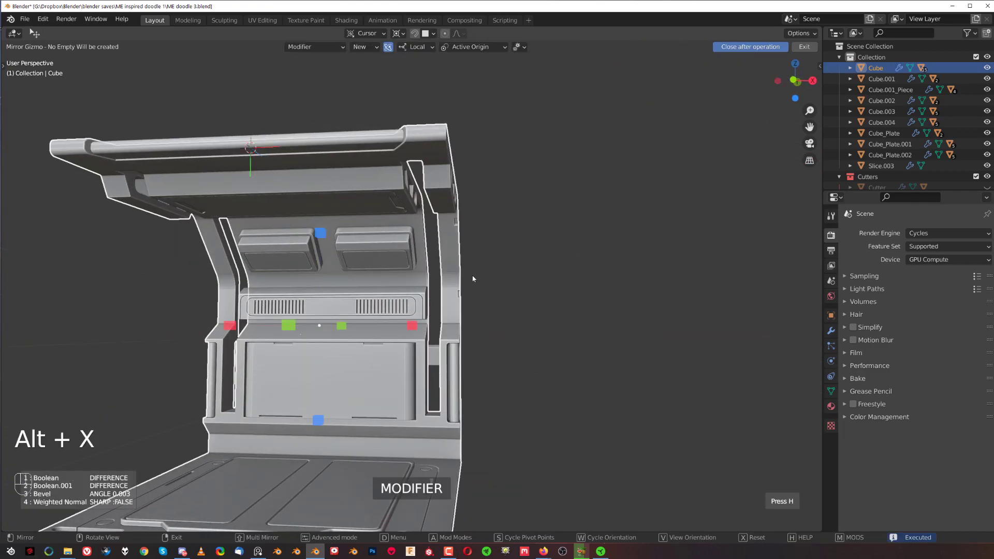
{"action": "left_click", "coordinate": [414, 327]}
Step: Duplicate the horizontal bar behind the back wall, leaving the copy in place
{"action": "scroll", "coordinate": [414, 327], "scroll_direction": "down", "scroll_amount": 4}
{"action": "scroll", "coordinate": [449, 303], "scroll_direction": "up", "scroll_amount": 3}
{"action": "middle_click_drag", "start_coordinate": [431, 350], "coordinate": [495, 310], "text": "shift"}
{"action": "scroll", "coordinate": [430, 319], "scroll_direction": "up", "scroll_amount": 1}
{"action": "scroll", "coordinate": [528, 308], "scroll_direction": "down", "scroll_amount": 2}
{"action": "middle_click_drag", "start_coordinate": [611, 264], "coordinate": [548, 287]}
{"action": "left_click", "coordinate": [578, 238]}
{"action": "key", "text": "shift+d"}
{"action": "key", "text": "x"}
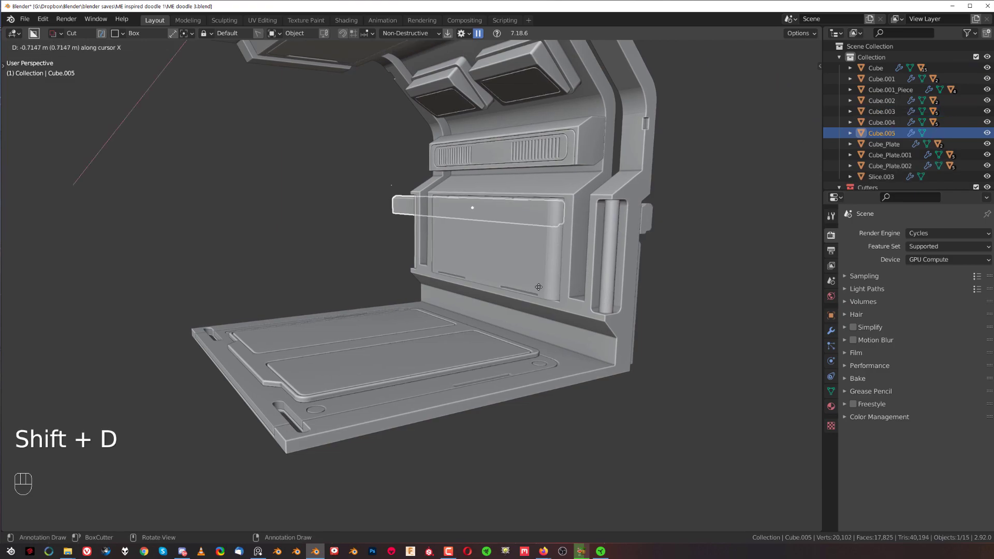
{"action": "right_click", "coordinate": [538, 296]}
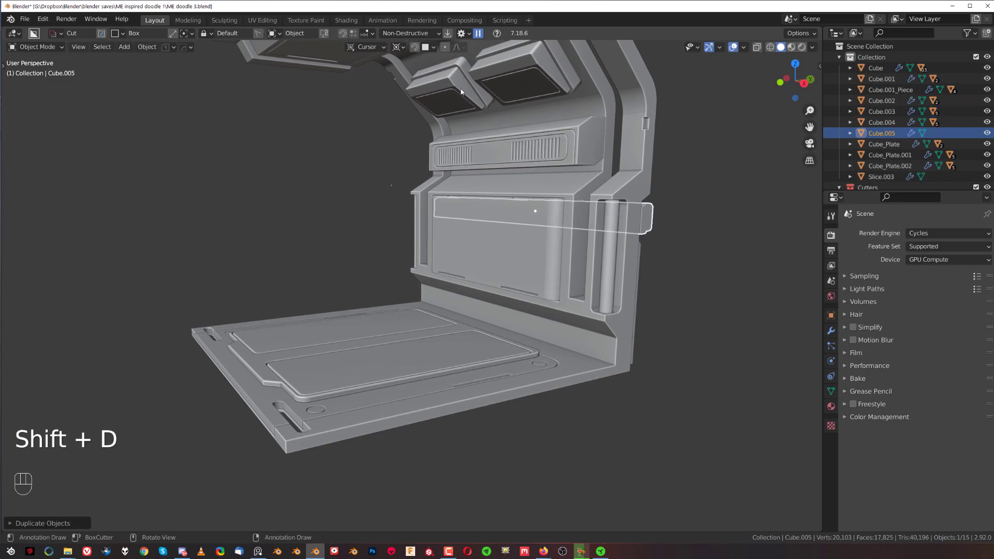
Step: Change the pivot point away from the 3D cursor and set the transform orientation to Global
{"action": "left_click", "coordinate": [396, 47]}
{"action": "left_click", "coordinate": [409, 88]}
{"action": "left_click", "coordinate": [373, 47]}
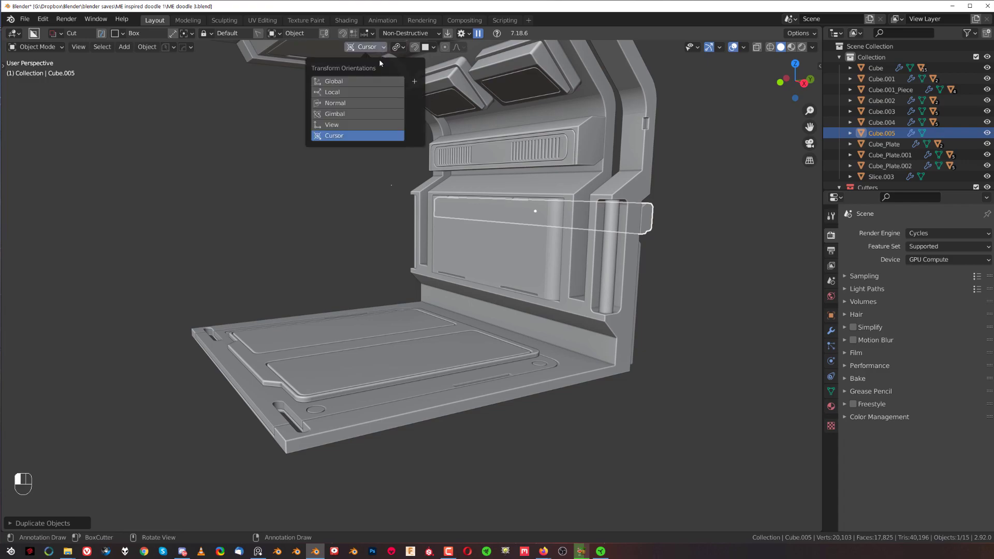
{"action": "left_click", "coordinate": [376, 82]}
Step: Move the duplicated bar forward and down in front of the wall's base and flatten it along the Z axis
{"action": "key", "text": "g"}
{"action": "key", "text": "y"}
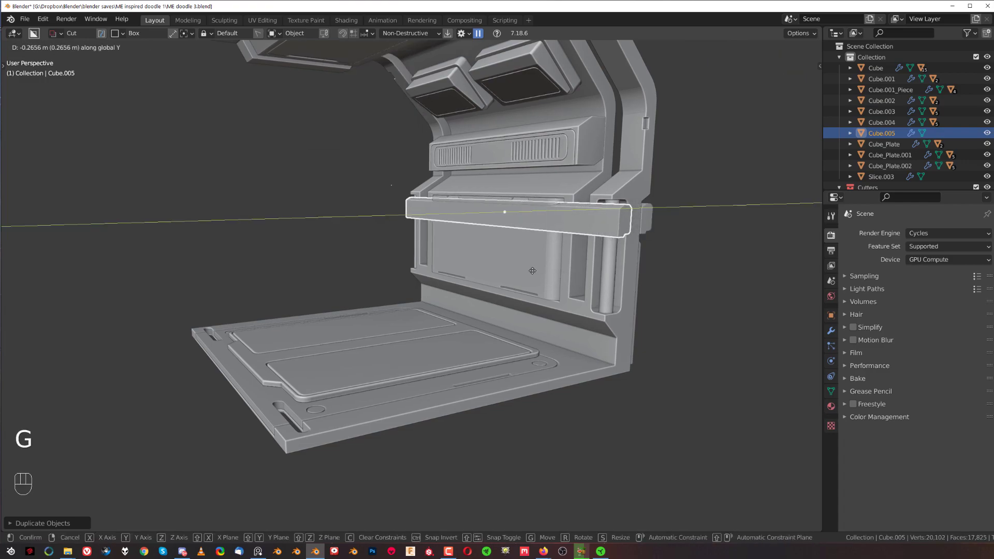
{"action": "key", "text": "g"}
{"action": "left_click", "coordinate": [744, 355]}
{"action": "key", "text": "s"}
{"action": "key", "text": "z"}
{"action": "left_click", "coordinate": [683, 361]}
Step: Fit the duplicated bar into the recess at the foot of the wall, positioning it from the right orthographic view
{"action": "middle_click_drag", "start_coordinate": [585, 347], "coordinate": [505, 326], "text": "shift"}
{"action": "key", "text": "grave"}
{"action": "key", "text": "KP_5"}
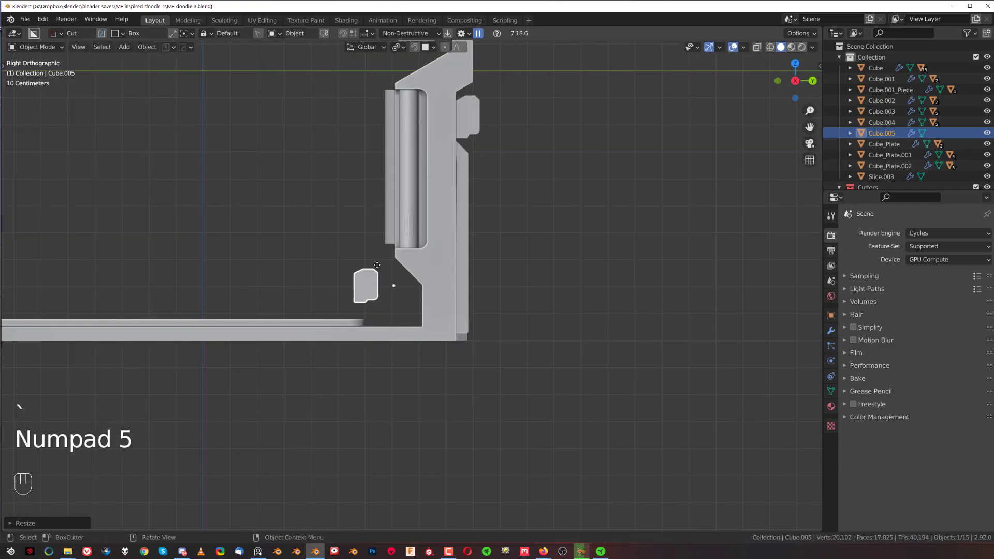
{"action": "key", "text": "g"}
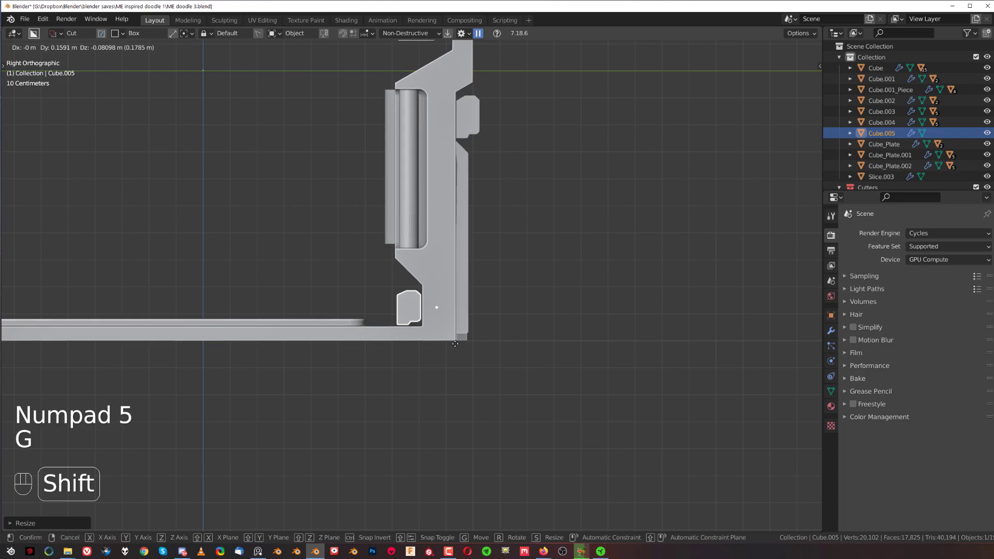
{"action": "left_click", "coordinate": [458, 352]}
{"action": "middle_click_drag", "start_coordinate": [459, 352], "coordinate": [559, 364]}
{"action": "key", "text": "KP_5"}
{"action": "middle_click_drag", "start_coordinate": [524, 416], "coordinate": [476, 376]}
{"action": "key", "text": "KP_5"}
{"action": "key", "text": "KP_5"}
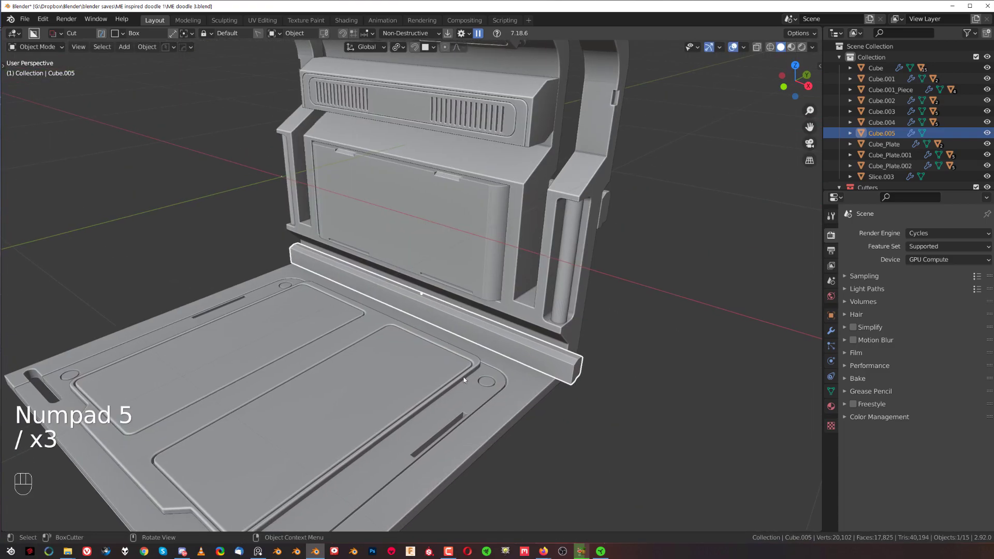
Step: Isolate the floor-level bar in local view and look at it from the top orthographic view
{"action": "key", "text": "KP_Divide"}
{"action": "key", "text": "KP_Divide"}
{"action": "key", "text": "KP_Divide"}
{"action": "key", "text": "KP_Divide"}
{"action": "key", "text": "grave"}
{"action": "key", "text": "grave"}
{"action": "left_click", "coordinate": [428, 219]}
{"action": "key", "text": "KP_5"}
Step: Slice a trapezoidal section out of the floor-level bar near its right end with a BoxCutter Ngon drawn in the top view
{"action": "scroll", "coordinate": [513, 293], "scroll_direction": "up", "scroll_amount": 3}
{"action": "middle_click_drag", "start_coordinate": [533, 298], "coordinate": [434, 306], "text": "shift"}
{"action": "scroll", "coordinate": [434, 306], "scroll_direction": "down", "scroll_amount": 2}
{"action": "key", "text": "d"}
{"action": "left_click", "coordinate": [433, 364]}
{"action": "left_click_drag", "start_coordinate": [553, 326], "coordinate": [534, 292]}
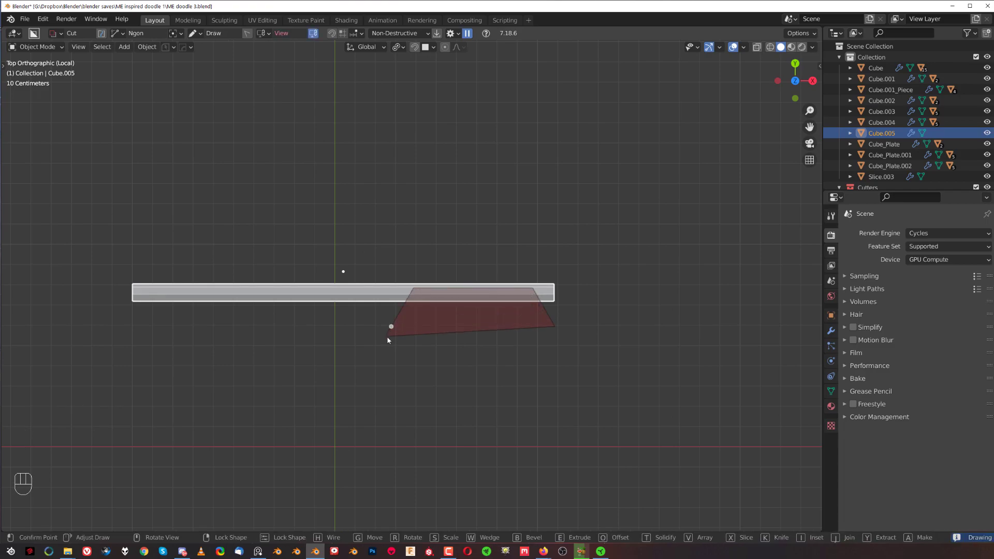
{"action": "left_click", "coordinate": [388, 337]}
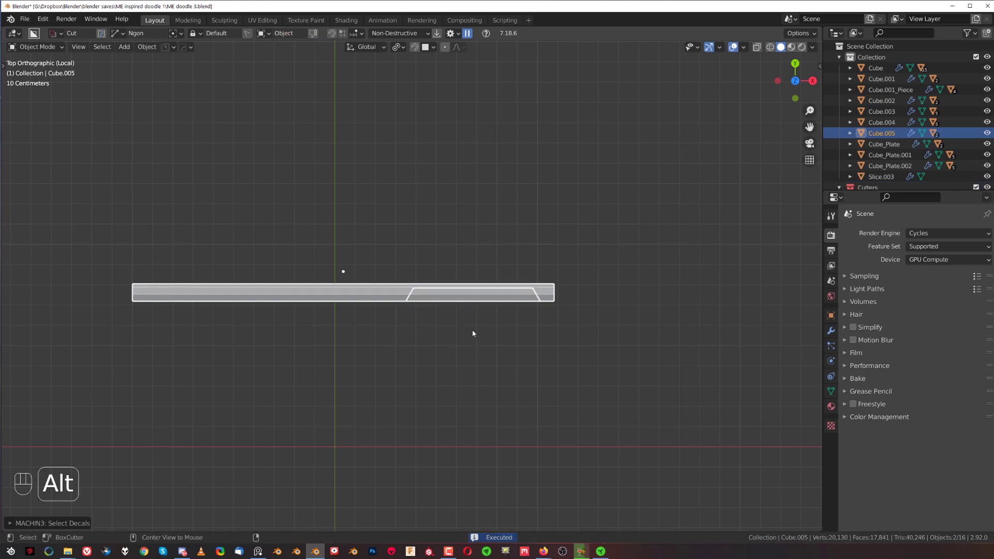
Step: Mirror the trapezoidal slice across the X axis to the bar's opposite end and leave local view
{"action": "key", "text": "alt+x"}
{"action": "left_click", "coordinate": [437, 272]}
{"action": "key", "text": "KP_Divide"}
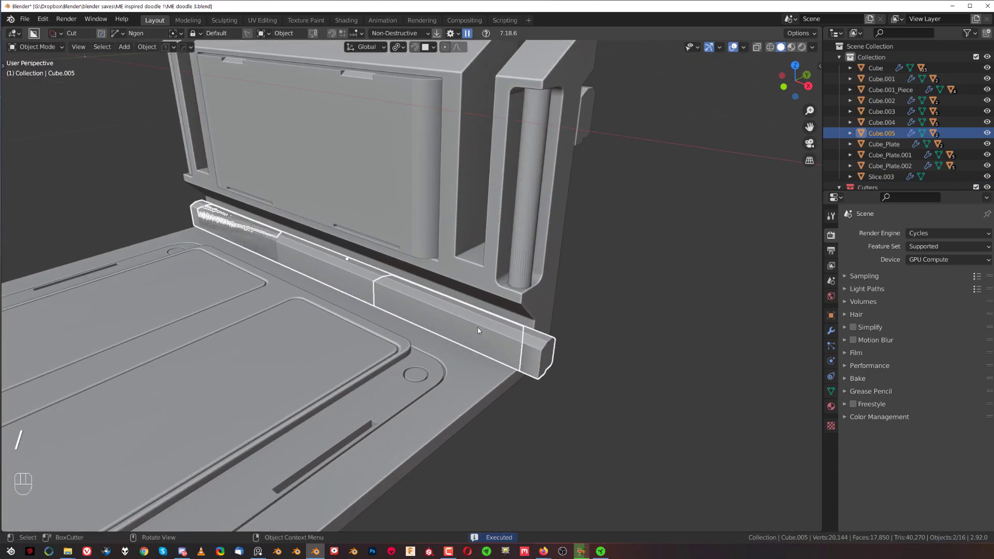
Step: Select every object and apply their modifiers with the HardOps Smart Apply operation
{"action": "key", "text": "a"}
{"action": "key", "text": "q"}
{"action": "mouse_move", "coordinate": [481, 331]}
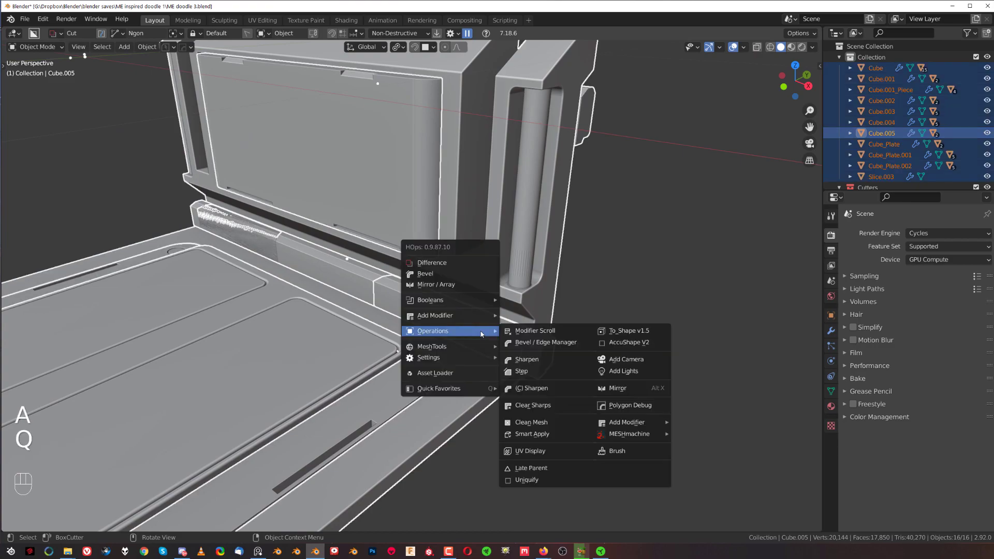
{"action": "left_click", "coordinate": [558, 433]}
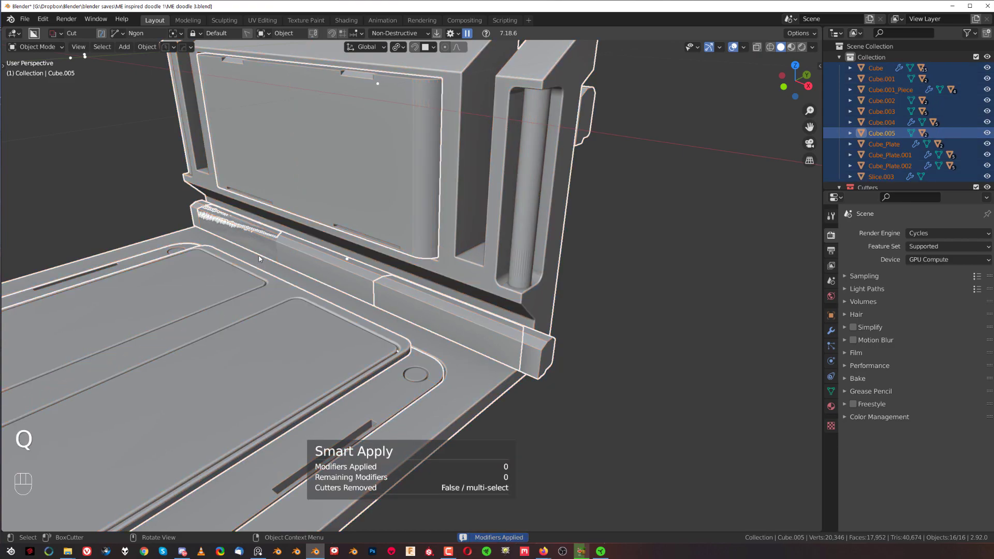
Step: Mirror the sliced bar panel across the X axis so a matching piece fills the opposite end
{"action": "left_click", "coordinate": [262, 231]}
{"action": "key", "text": "g"}
{"action": "right_click", "coordinate": [313, 341]}
{"action": "left_click", "coordinate": [356, 285]}
{"action": "key", "text": "alt+x"}
{"action": "left_click", "coordinate": [421, 290]}
{"action": "scroll", "coordinate": [421, 290], "scroll_direction": "down", "scroll_amount": 2}
{"action": "scroll", "coordinate": [435, 297], "scroll_direction": "up", "scroll_amount": 2}
{"action": "left_click", "coordinate": [437, 302]}
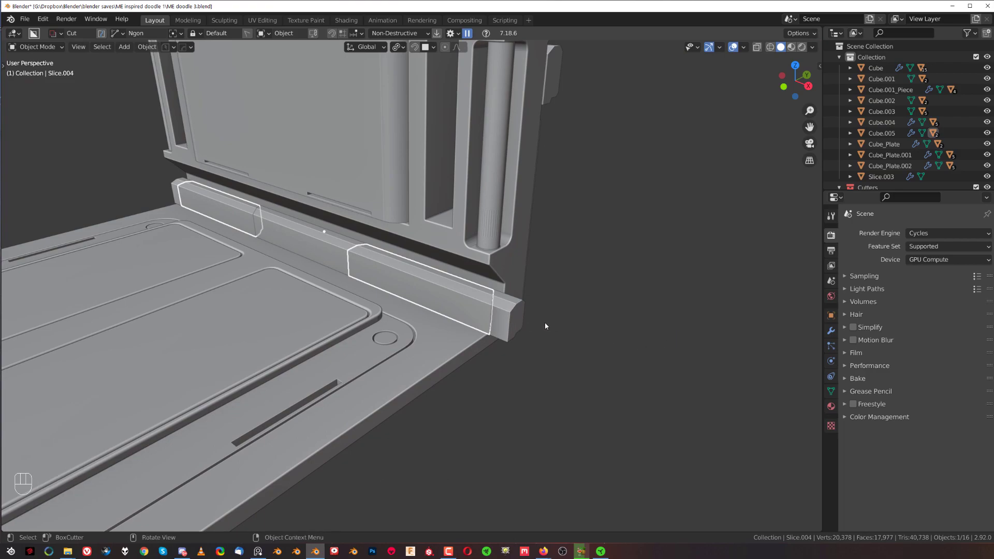
Step: Try to set the origins of the bar and its sliced panels to their geometry
{"action": "left_click", "coordinate": [513, 322], "text": "shift"}
{"action": "key", "text": "shift+s"}
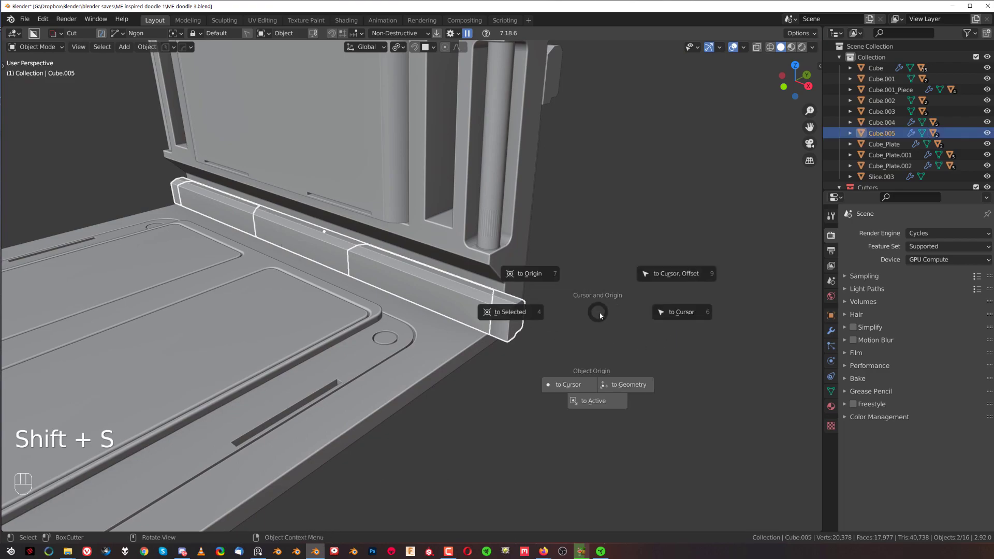
{"action": "left_click", "coordinate": [636, 385]}
{"action": "middle_click_drag", "start_coordinate": [637, 385], "coordinate": [443, 308]}
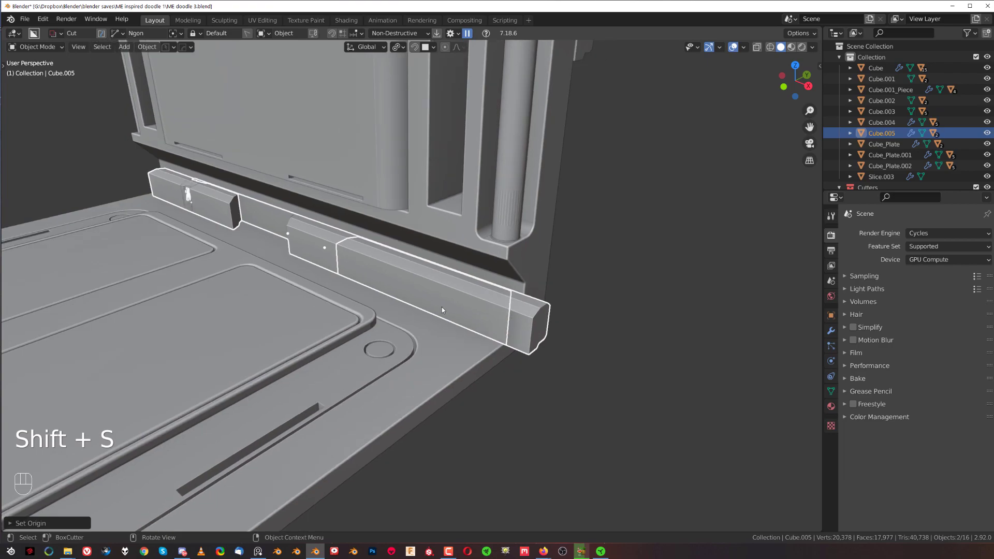
{"action": "key", "text": "ctrl+z"}
Step: Smart Apply the modifiers of the bar and its sliced panels and set their origins to geometry
{"action": "key", "text": "q"}
{"action": "mouse_move", "coordinate": [468, 335]}
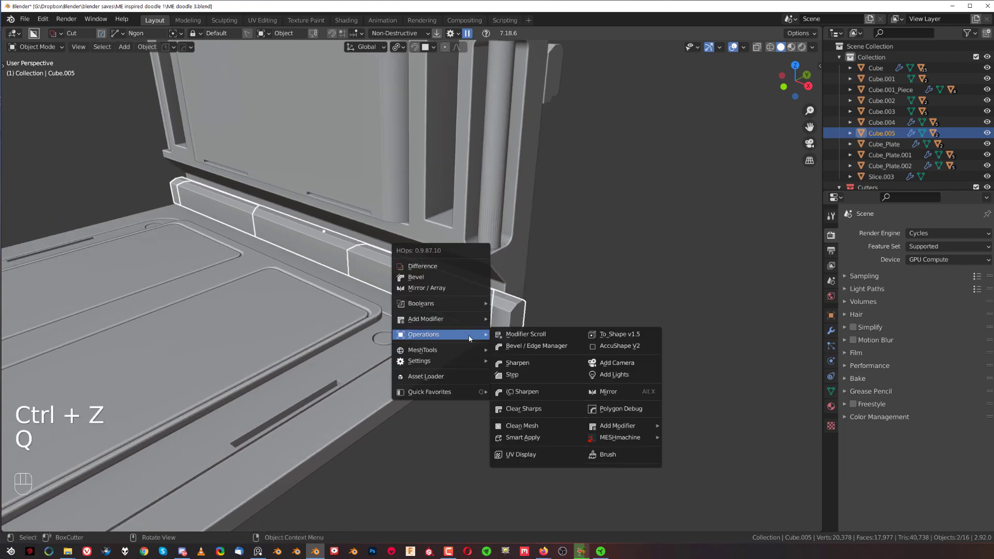
{"action": "left_click", "coordinate": [541, 439]}
{"action": "key", "text": "shift+s"}
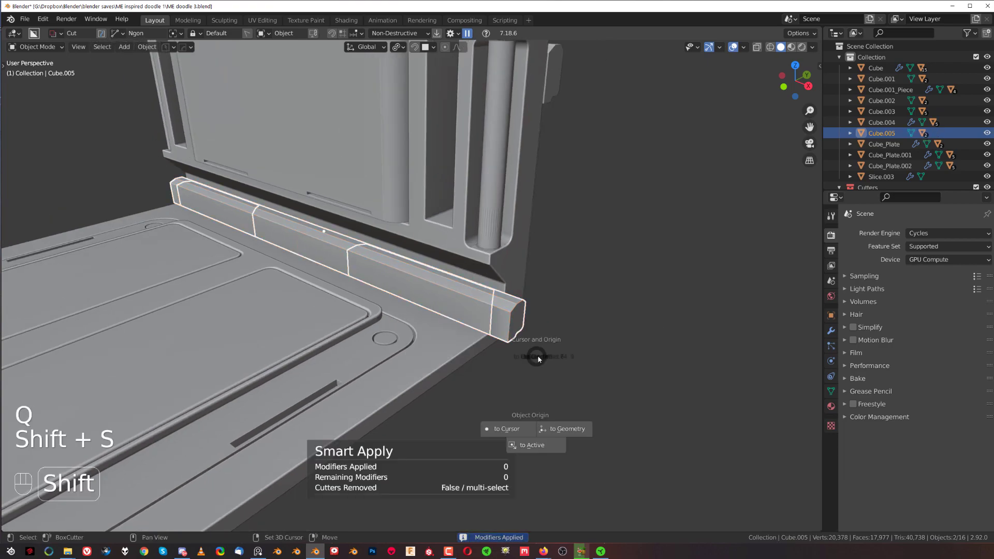
{"action": "left_click", "coordinate": [569, 429]}
Step: Separate the two sliced bar panels into individual objects by loose parts
{"action": "left_click", "coordinate": [467, 296]}
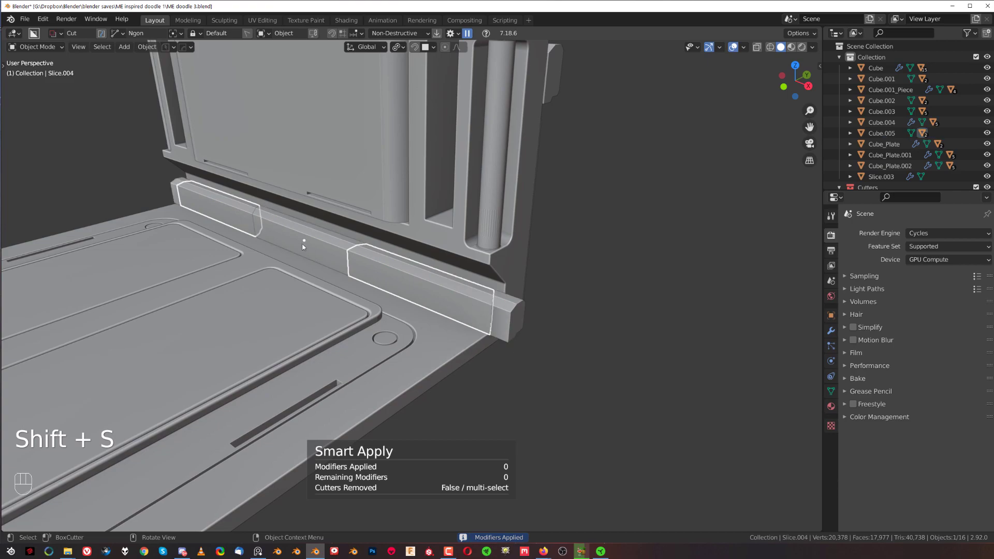
{"action": "left_click", "coordinate": [307, 247], "text": "shift"}
{"action": "left_click", "coordinate": [424, 281]}
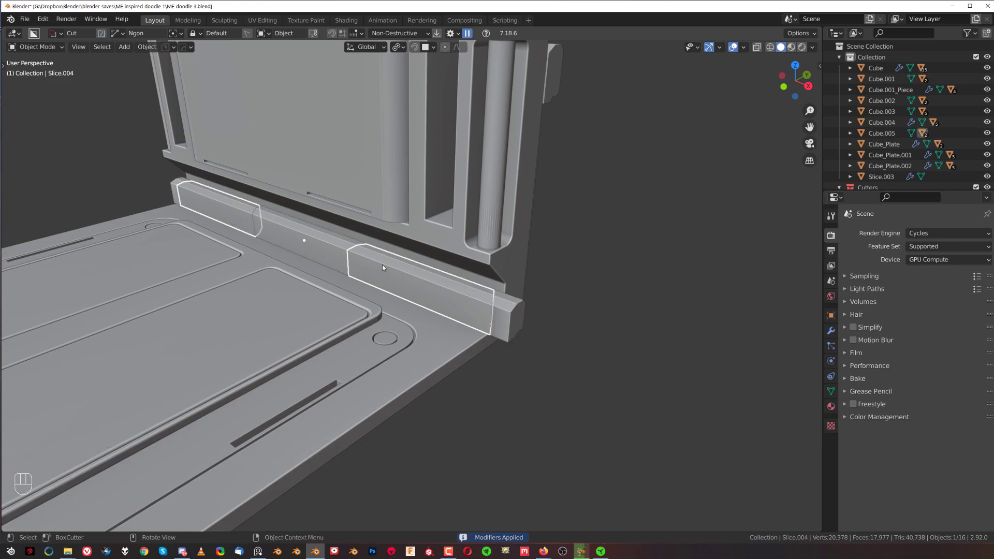
{"action": "scroll", "coordinate": [351, 258], "scroll_direction": "up", "scroll_amount": 1}
{"action": "key", "text": "s"}
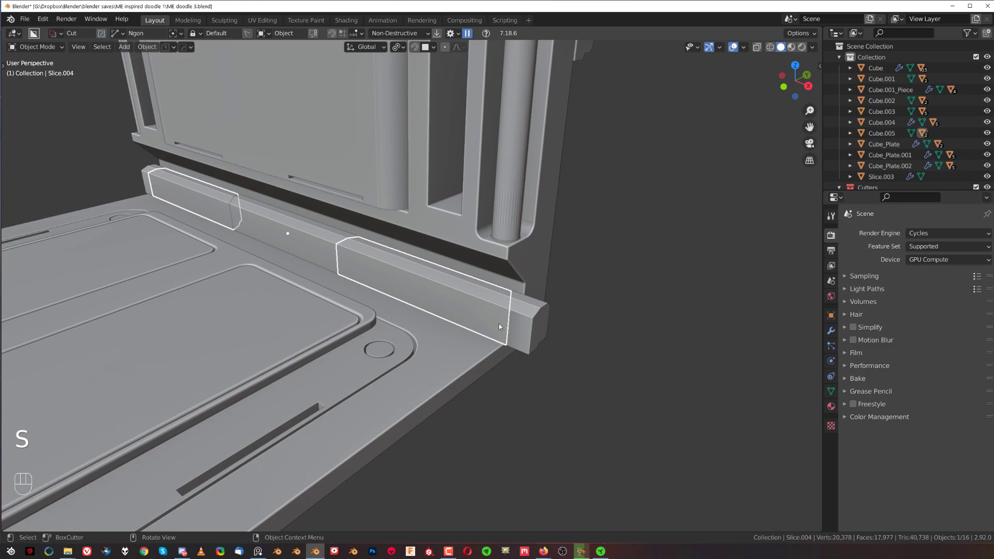
{"action": "key", "text": "Tab"}
{"action": "key", "text": "a"}
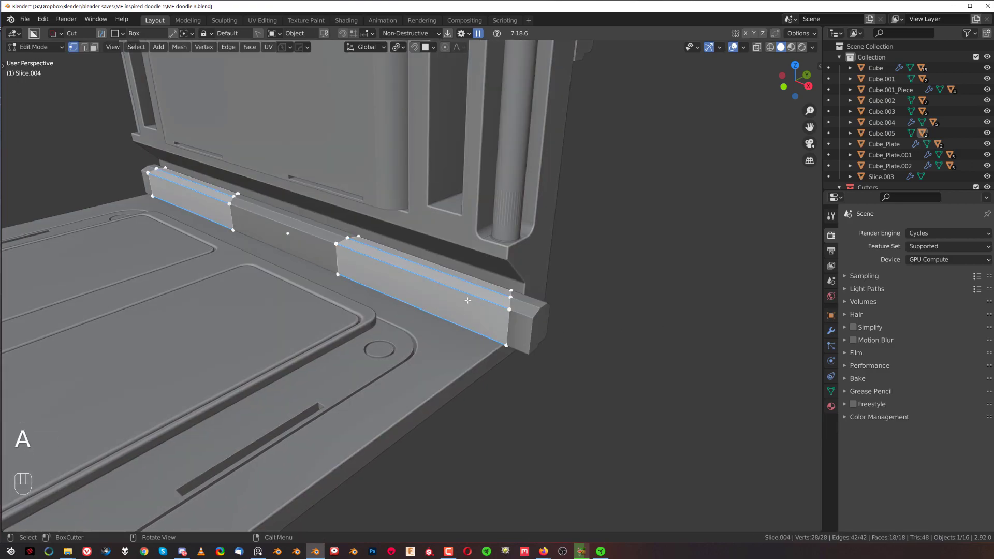
{"action": "key", "text": "p"}
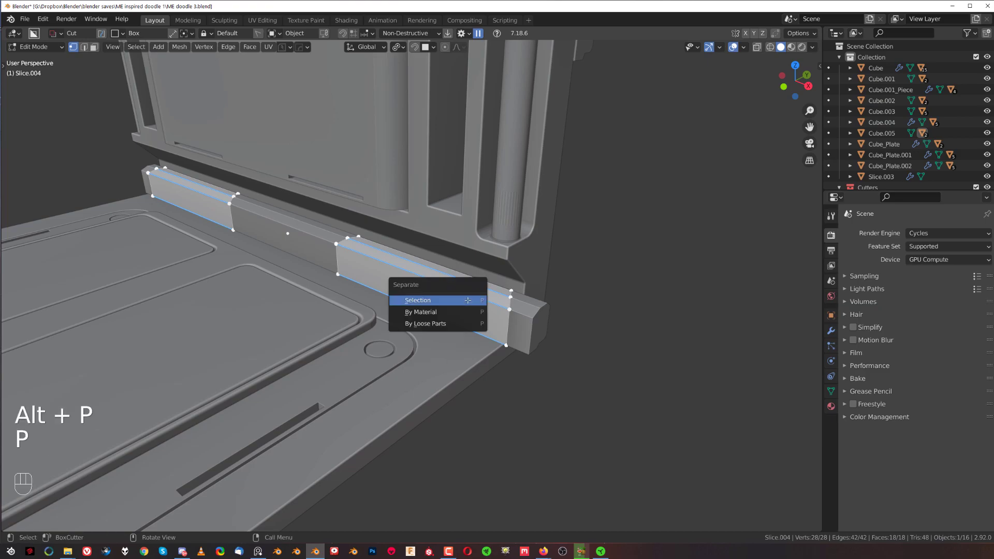
{"action": "left_click", "coordinate": [462, 323]}
{"action": "middle_click_drag", "start_coordinate": [468, 325], "coordinate": [151, 234]}
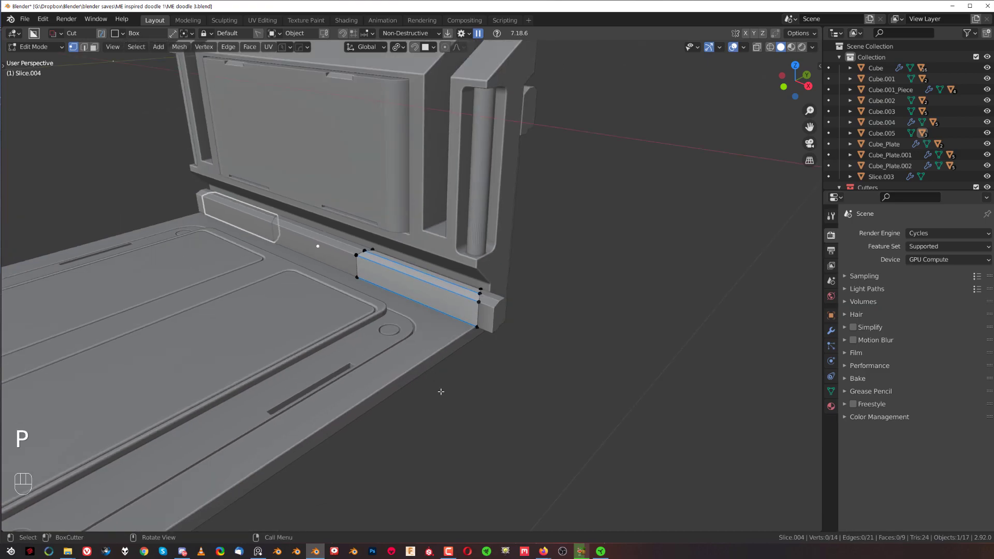
{"action": "key", "text": "Tab"}
Step: Select both separated bar panels and set each origin to its own geometry
{"action": "left_click", "coordinate": [389, 284]}
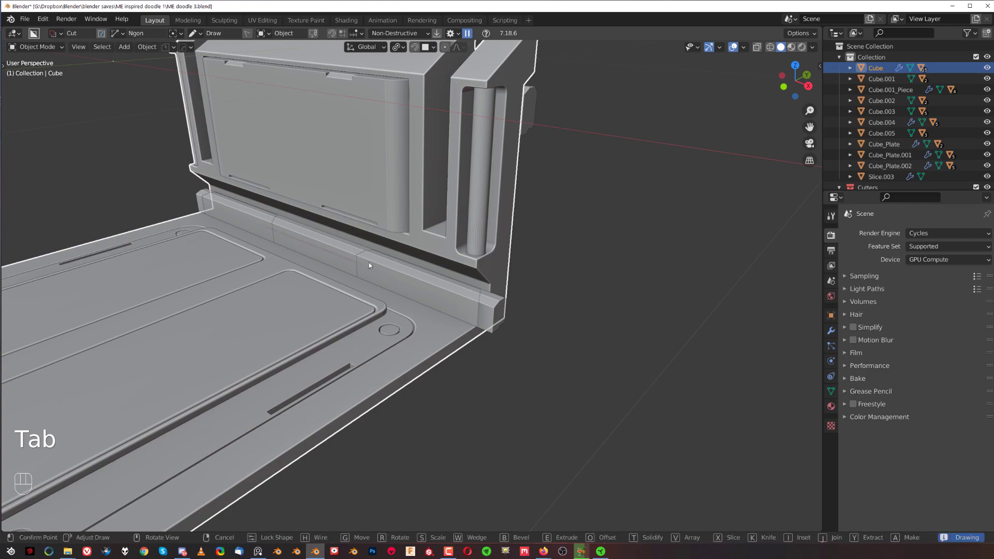
{"action": "left_click", "coordinate": [396, 284]}
{"action": "left_click", "coordinate": [253, 217], "text": "shift"}
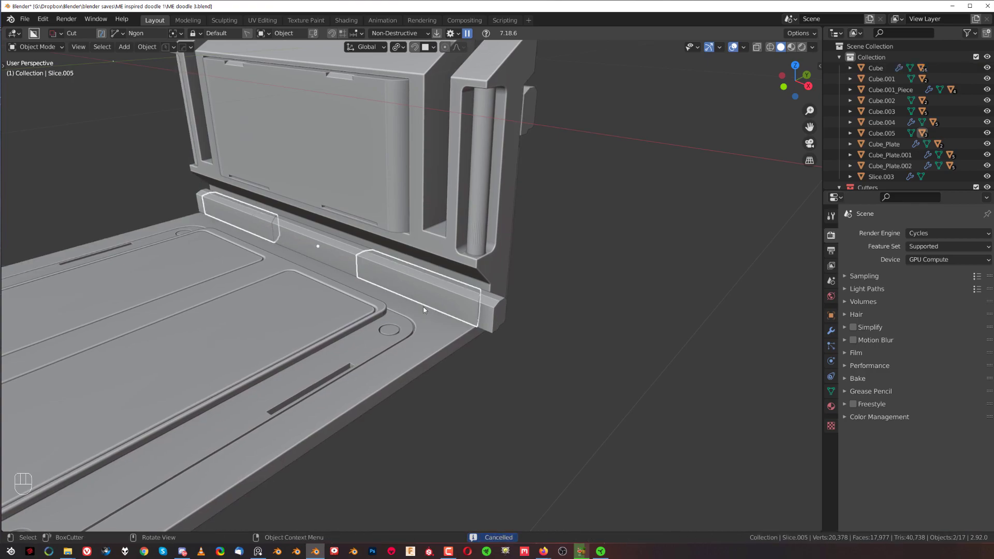
{"action": "key", "text": "shift+s"}
{"action": "left_click", "coordinate": [454, 366]}
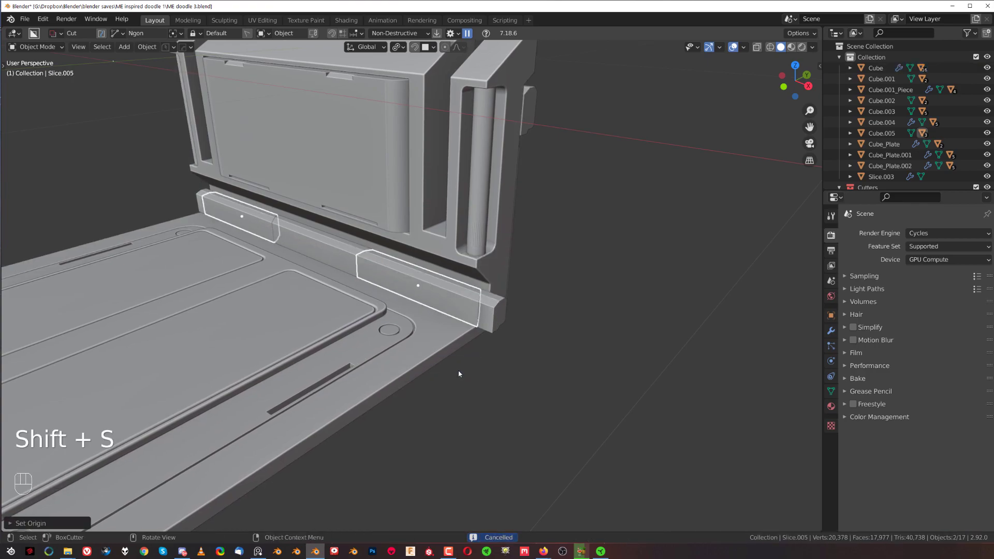
Step: Scale both bar panels to about 0.78 on the Y and Z axes, keeping their length along X
{"action": "key", "text": "s"}
{"action": "key", "text": "shift+x"}
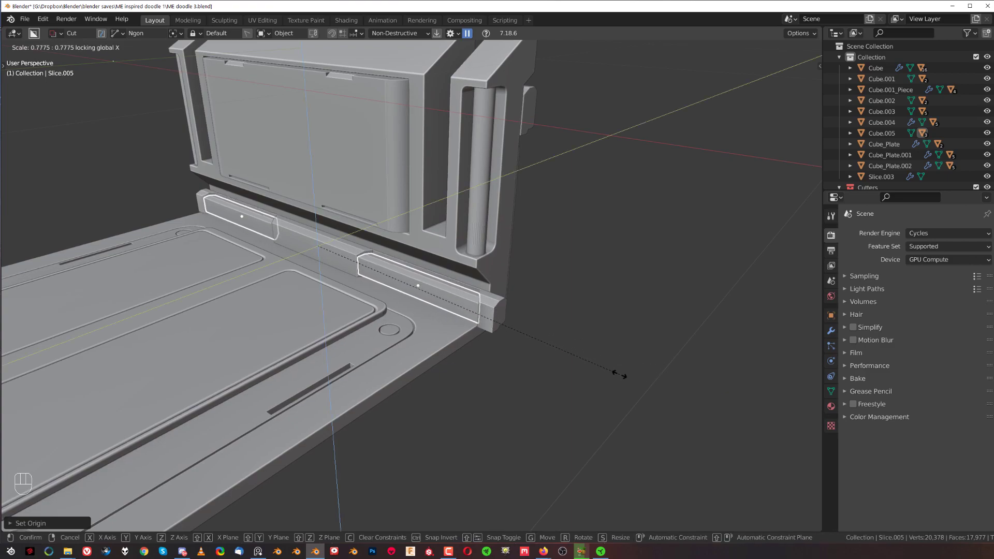
{"action": "left_click", "coordinate": [620, 375]}
{"action": "scroll", "coordinate": [484, 362], "scroll_direction": "down", "scroll_amount": 6}
{"action": "scroll", "coordinate": [377, 259], "scroll_direction": "up", "scroll_amount": 10}
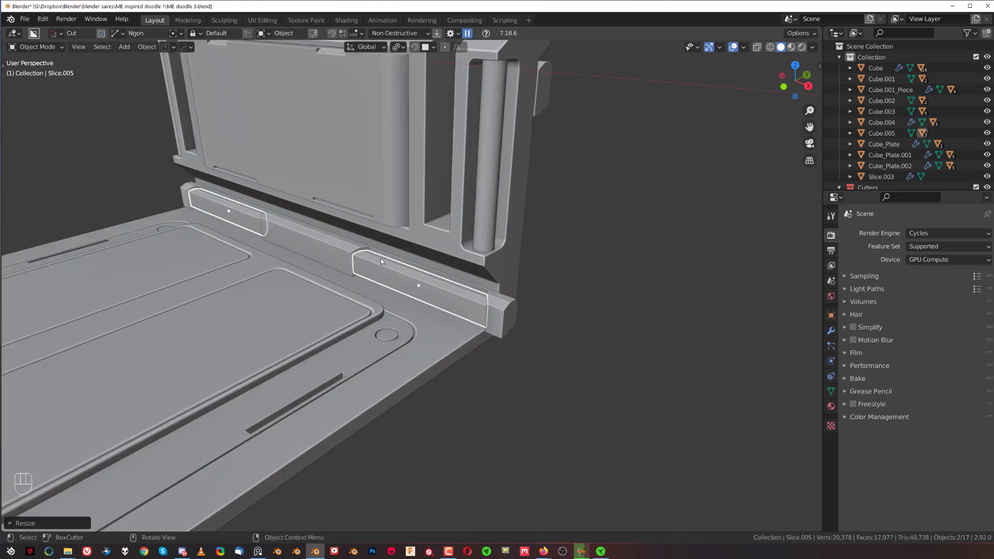
{"action": "left_click", "coordinate": [664, 260]}
Step: Apply the HardOps Sharpen operation to the large panel set into the floor
{"action": "scroll", "coordinate": [461, 371], "scroll_direction": "down", "scroll_amount": 4}
{"action": "middle_click_drag", "start_coordinate": [417, 290], "coordinate": [452, 275]}
{"action": "scroll", "coordinate": [452, 275], "scroll_direction": "down", "scroll_amount": 1}
{"action": "middle_click_drag", "start_coordinate": [389, 329], "coordinate": [421, 316], "text": "shift"}
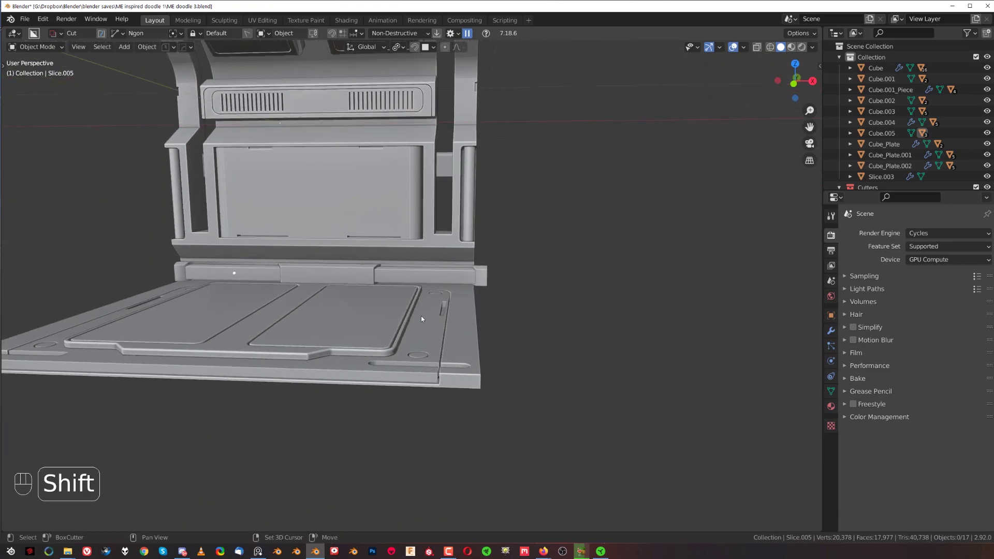
{"action": "scroll", "coordinate": [421, 315], "scroll_direction": "up", "scroll_amount": 2}
{"action": "left_click", "coordinate": [362, 323]}
{"action": "key", "text": "q"}
{"action": "left_click", "coordinate": [343, 280]}
Step: Draw a long box cutter along the front face of the ceiling beam on the main frame and extrude it slightly inward
{"action": "middle_click_drag", "start_coordinate": [346, 284], "coordinate": [286, 301]}
{"action": "scroll", "coordinate": [341, 256], "scroll_direction": "down", "scroll_amount": 4}
{"action": "middle_click_drag", "start_coordinate": [389, 317], "coordinate": [337, 282], "text": "shift"}
{"action": "scroll", "coordinate": [342, 280], "scroll_direction": "up", "scroll_amount": 3}
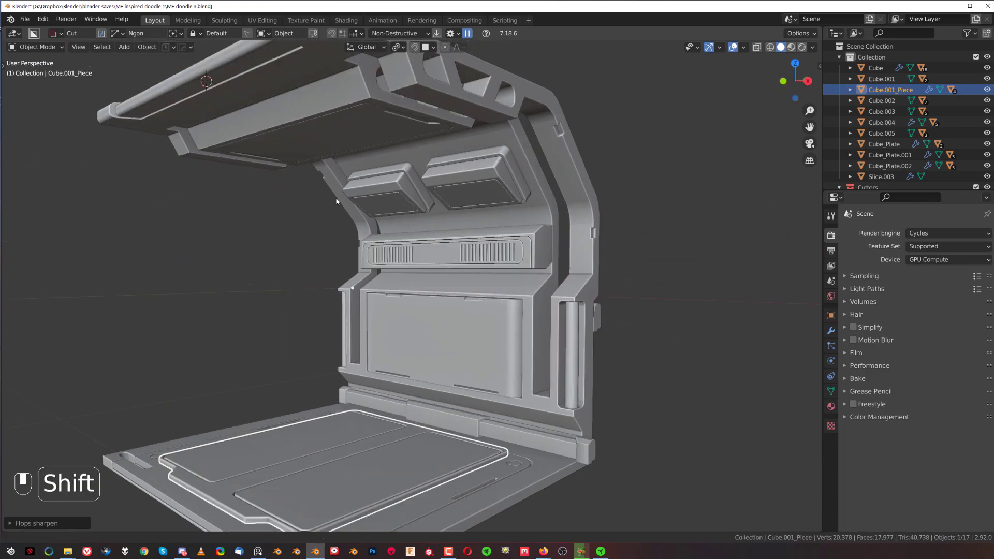
{"action": "middle_click_drag", "start_coordinate": [323, 172], "coordinate": [338, 254], "text": "shift"}
{"action": "scroll", "coordinate": [273, 216], "scroll_direction": "up", "scroll_amount": 1}
{"action": "left_click", "coordinate": [258, 197]}
{"action": "middle_click_drag", "start_coordinate": [258, 197], "coordinate": [363, 199]}
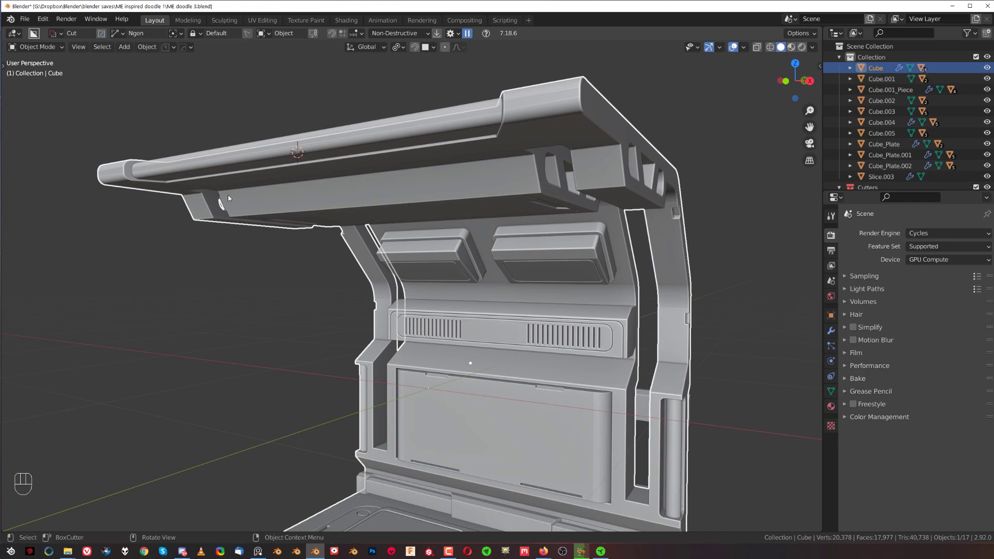
{"action": "key", "text": "d"}
{"action": "left_click", "coordinate": [221, 251]}
{"action": "mouse_move", "coordinate": [231, 193]}
{"action": "left_mouse_down"}
{"action": "mouse_move", "coordinate": [263, 203]}
{"action": "mouse_move", "coordinate": [428, 195]}
{"action": "left_mouse_up"}
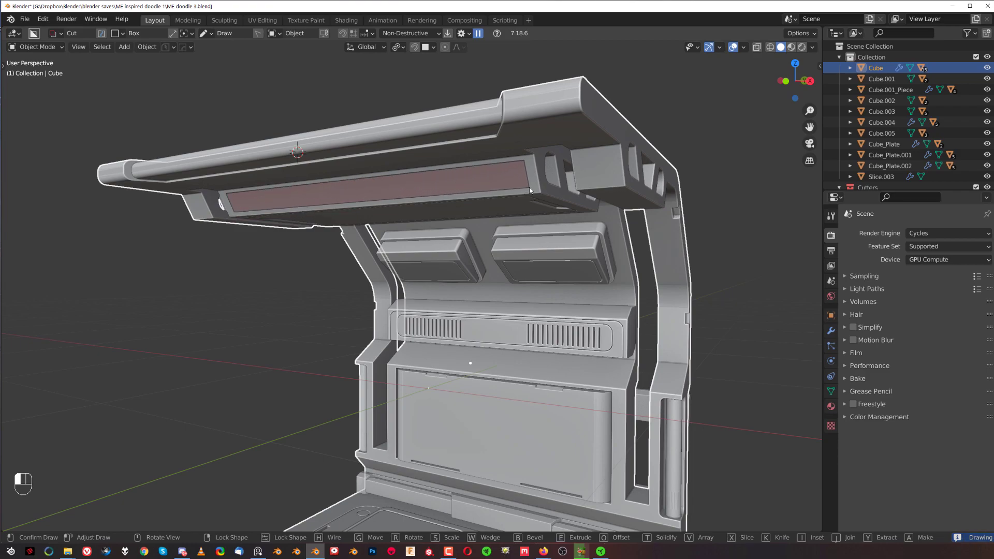
{"action": "left_click_drag", "start_coordinate": [532, 188], "coordinate": [531, 188]}
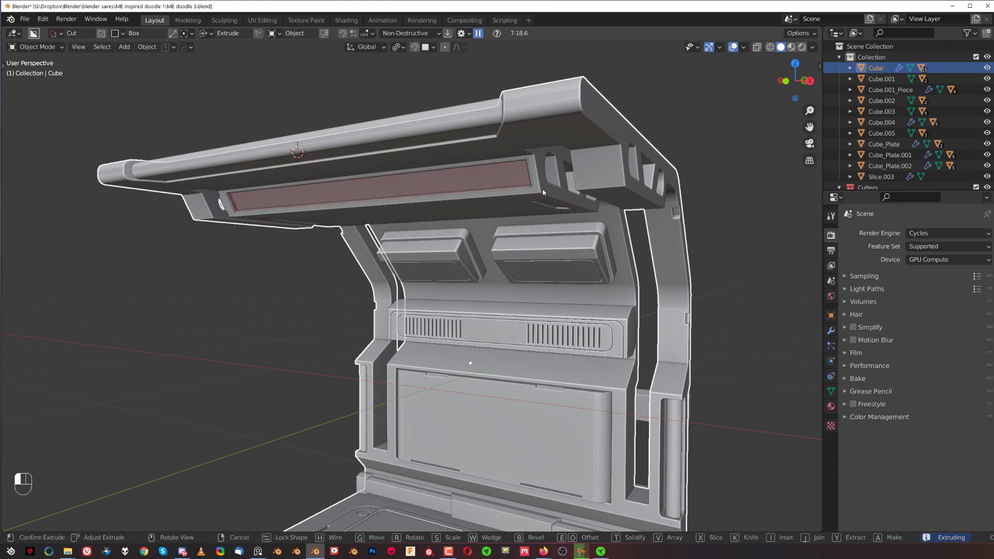
Step: Bevel the corners of the long box cutter and confirm the recess cut in the ceiling beam
{"action": "key", "text": "b"}
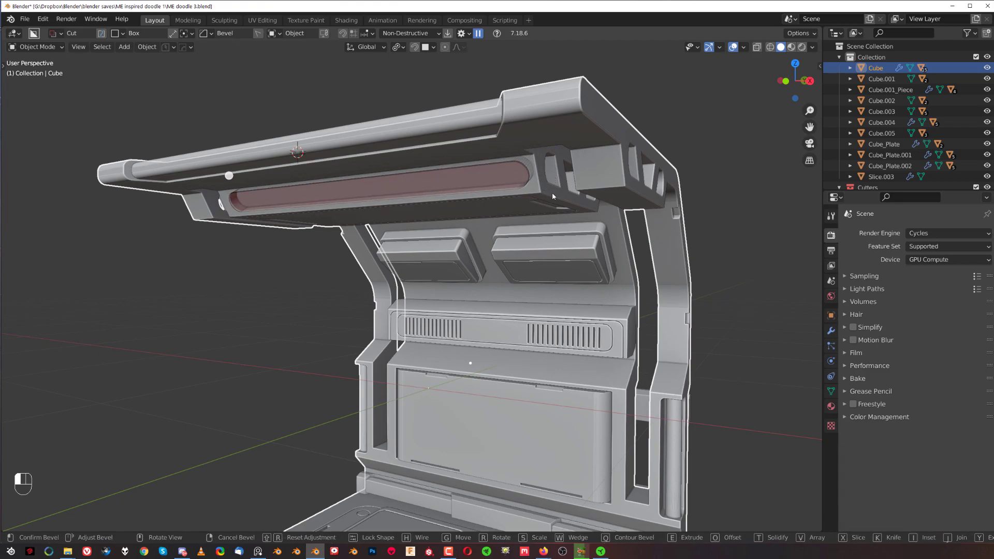
{"action": "left_click", "coordinate": [537, 198]}
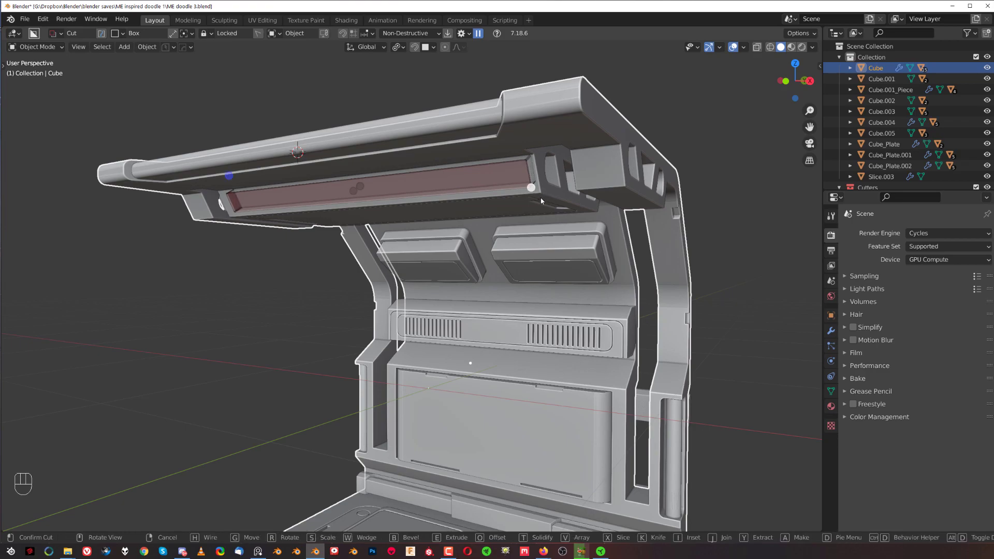
{"action": "key", "text": "b"}
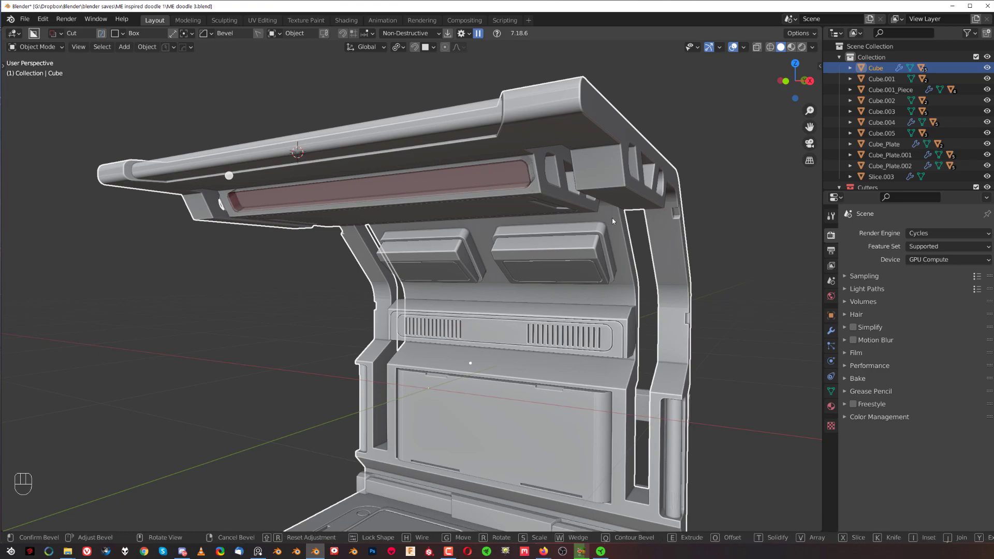
{"action": "left_click", "coordinate": [616, 221]}
{"action": "left_click", "coordinate": [772, 244]}
Step: Undo the long recess cut in the ceiling beam's front face
{"action": "scroll", "coordinate": [539, 293], "scroll_direction": "down", "scroll_amount": 5}
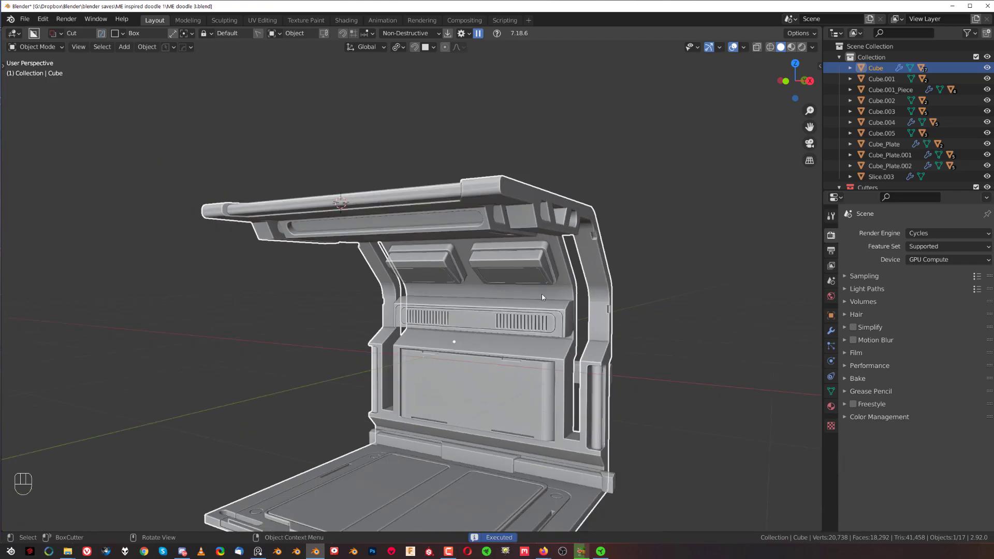
{"action": "middle_click_drag", "start_coordinate": [514, 303], "coordinate": [408, 208]}
{"action": "scroll", "coordinate": [536, 295], "scroll_direction": "up", "scroll_amount": 3}
{"action": "scroll", "coordinate": [536, 295], "scroll_direction": "up", "scroll_amount": 1}
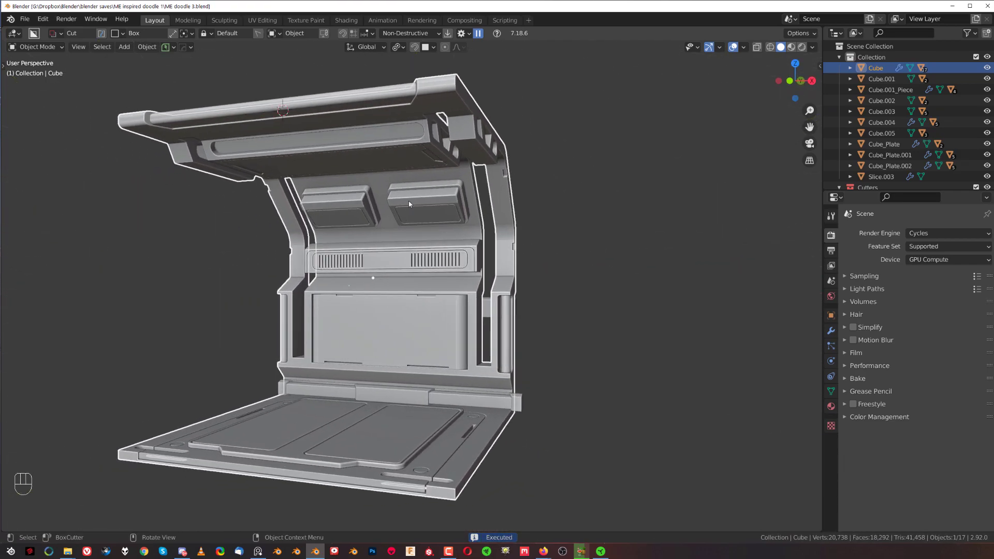
{"action": "key", "text": "ctrl+z"}
Step: Cut a small rectangular notch line into the lower front edge of the ceiling beam near its right end
{"action": "scroll", "coordinate": [441, 252], "scroll_direction": "down", "scroll_amount": 3}
{"action": "scroll", "coordinate": [434, 243], "scroll_direction": "up", "scroll_amount": 2}
{"action": "scroll", "coordinate": [433, 244], "scroll_direction": "up", "scroll_amount": 4}
{"action": "left_click_drag", "start_coordinate": [353, 167], "coordinate": [378, 182]}
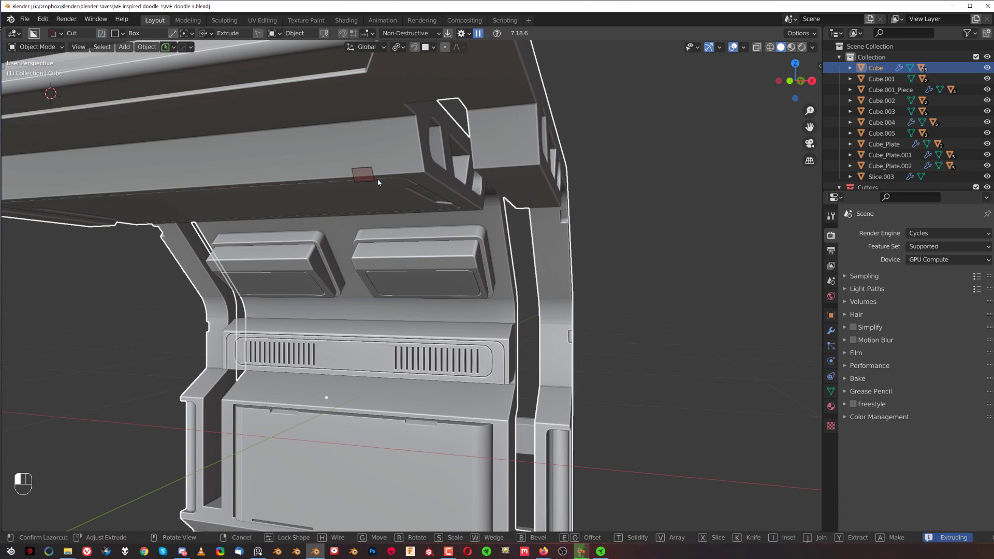
{"action": "left_click", "coordinate": [380, 179]}
Step: Mirror the small beam notch across the X axis to the opposite end of the ceiling beam
{"action": "scroll", "coordinate": [405, 243], "scroll_direction": "down", "scroll_amount": 3}
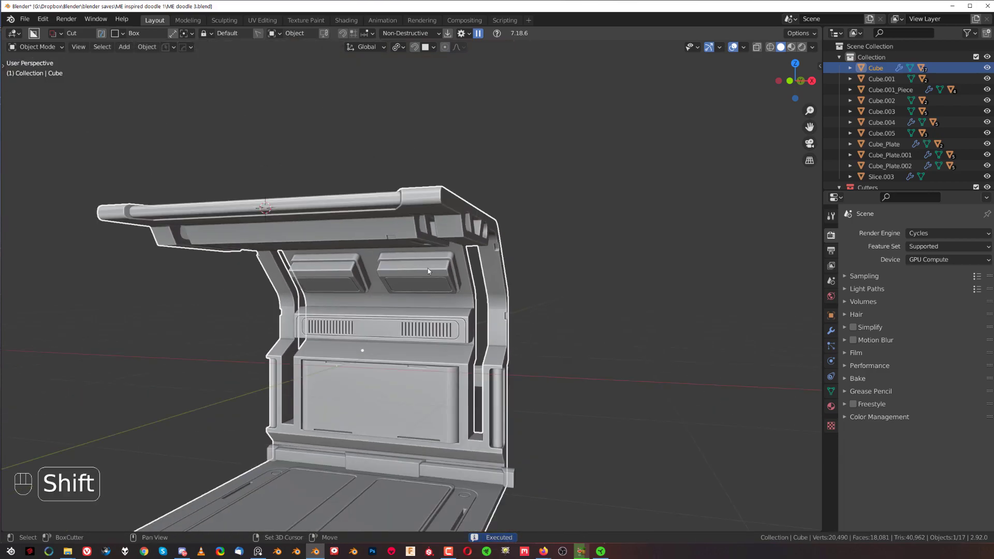
{"action": "middle_click_drag", "start_coordinate": [427, 268], "coordinate": [458, 216], "text": "shift"}
{"action": "key", "text": "alt+x"}
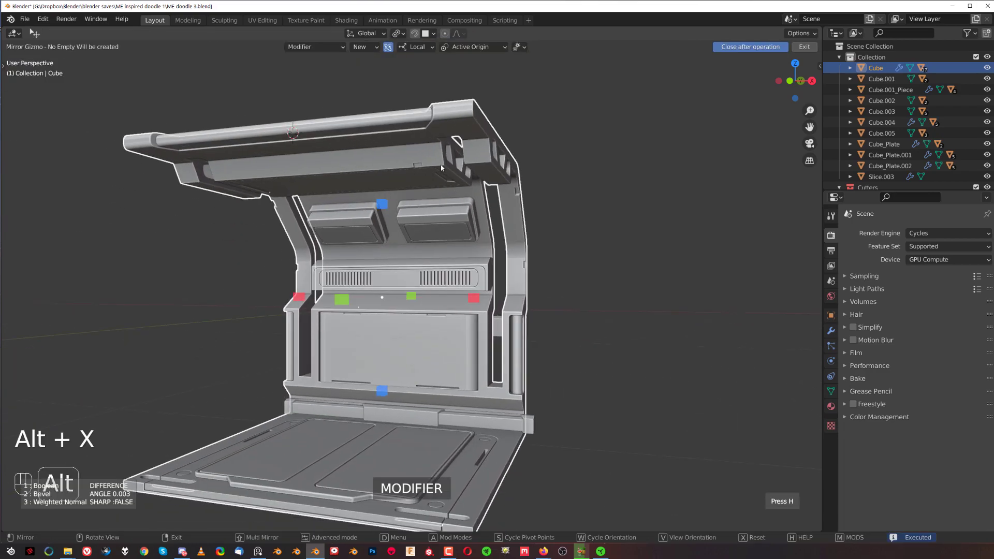
{"action": "left_click", "coordinate": [474, 298]}
{"action": "left_click", "coordinate": [657, 240]}
Step: Add a mesh plane at the 3D cursor above the ceiling and solidify it with a thickness of about -0.075
{"action": "scroll", "coordinate": [549, 254], "scroll_direction": "down", "scroll_amount": 2}
{"action": "middle_click_drag", "start_coordinate": [456, 263], "coordinate": [354, 254]}
{"action": "scroll", "coordinate": [334, 266], "scroll_direction": "up", "scroll_amount": 2}
{"action": "key", "text": "shift+a"}
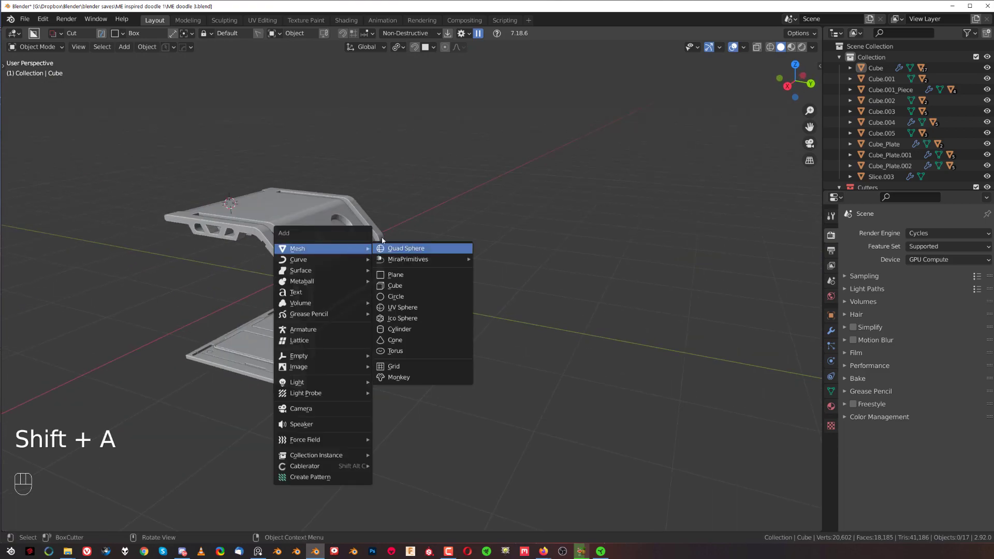
{"action": "key", "text": "shift+a"}
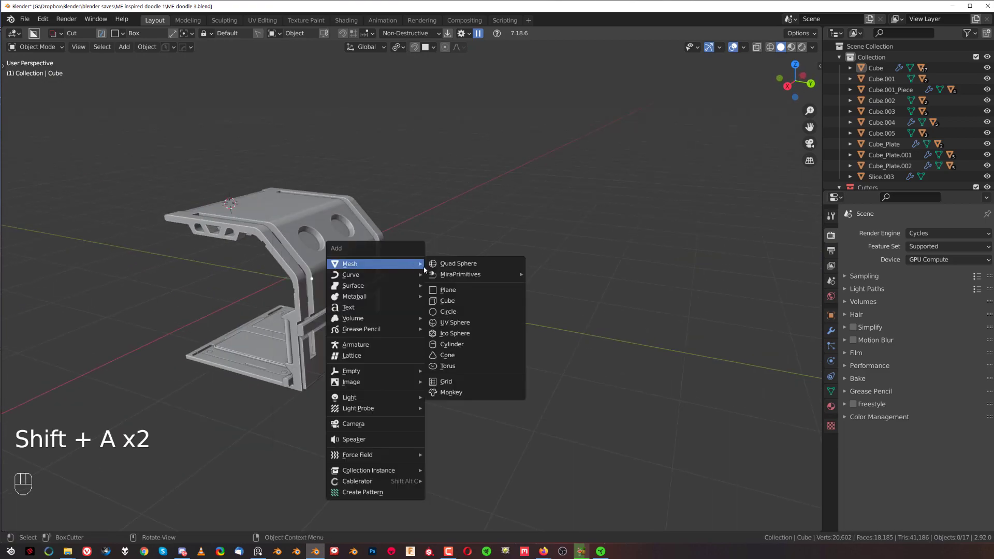
{"action": "left_click", "coordinate": [455, 292]}
{"action": "middle_click_drag", "start_coordinate": [455, 292], "coordinate": [439, 321]}
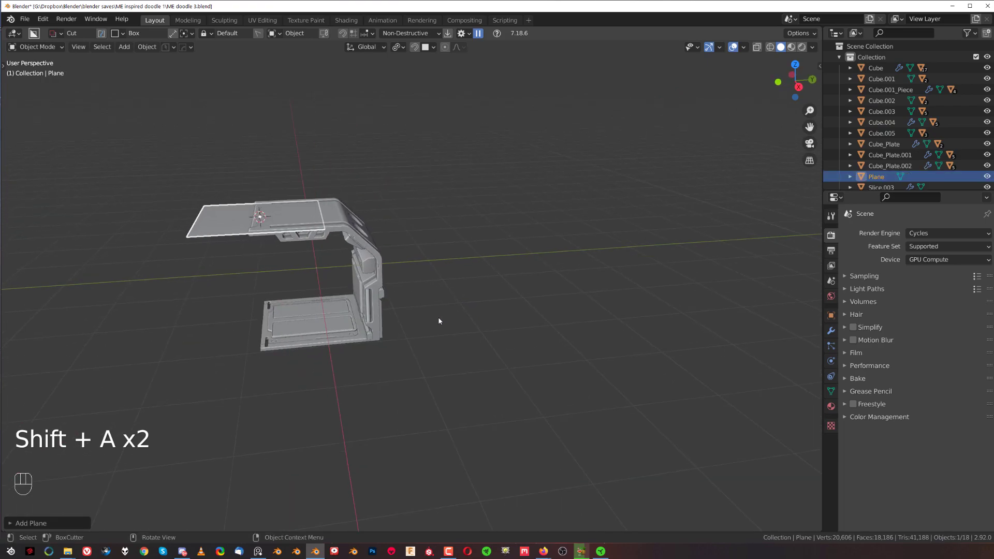
{"action": "key", "text": "q"}
{"action": "left_click", "coordinate": [413, 327]}
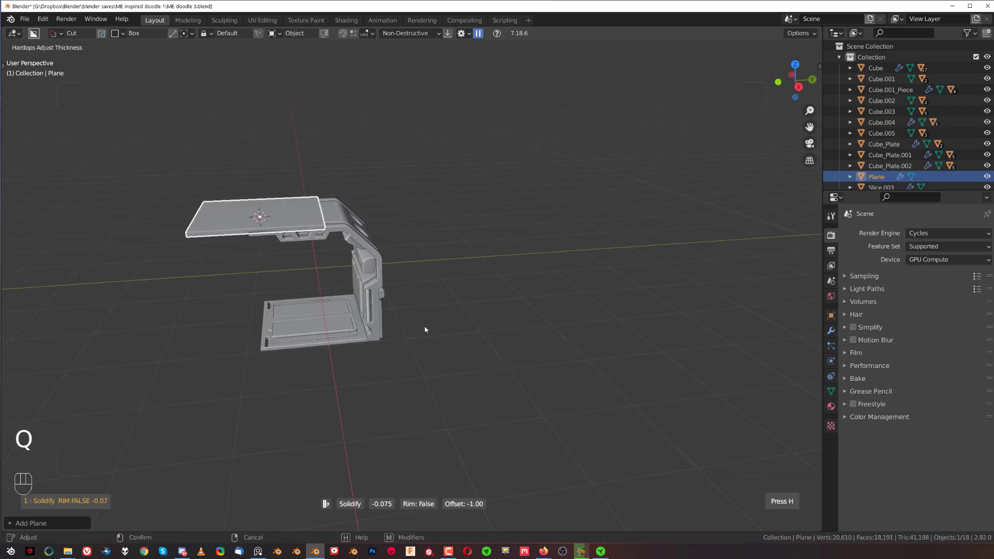
Step: Rotate the solidified plane 90 degrees about the X axis so it stands upright
{"action": "type", "text": "rx"}
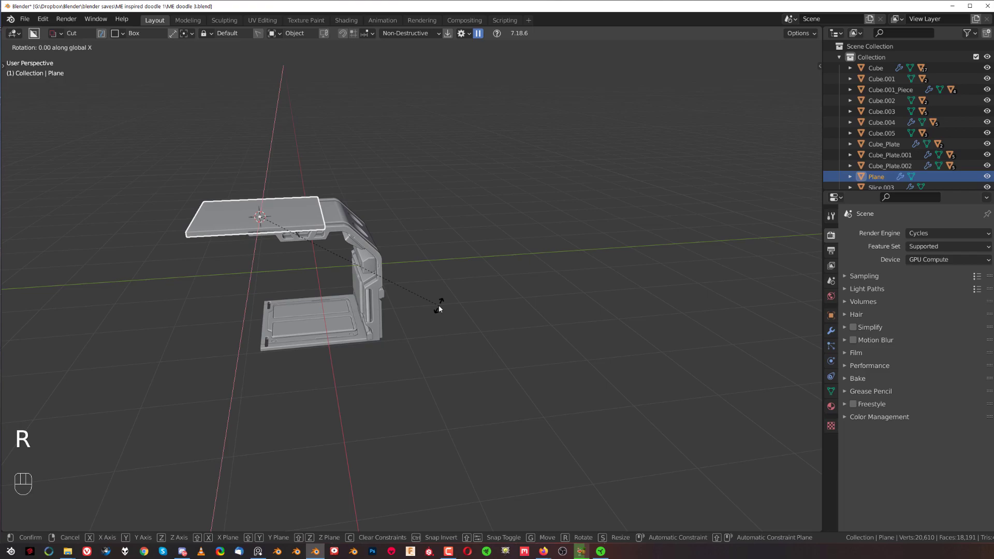
{"action": "type", "text": "90"}
{"action": "key", "text": "Return"}
{"action": "key", "text": "alt+v"}
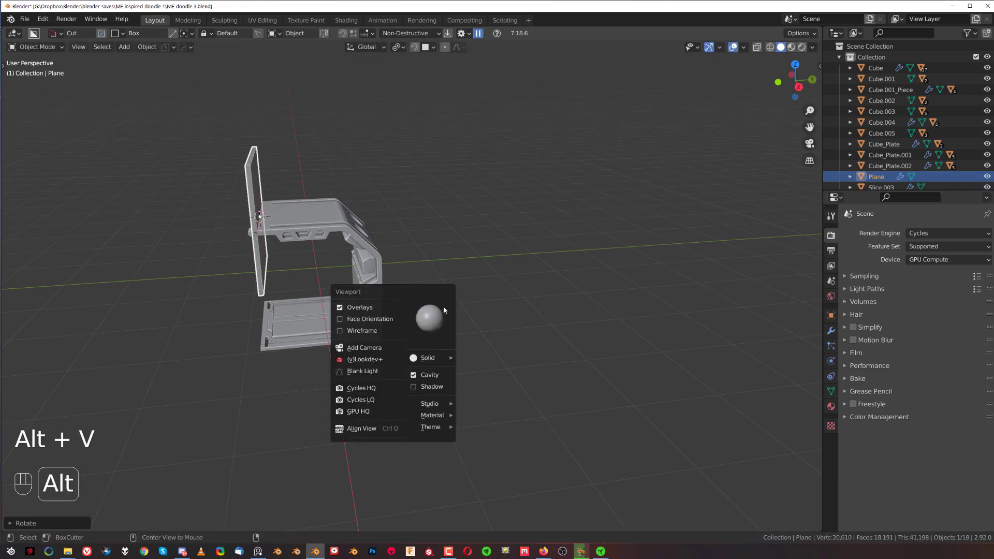
Step: Move the upright panel behind the corridor module, leaving a gap between them
{"action": "middle_click_drag", "start_coordinate": [418, 269], "coordinate": [331, 230]}
{"action": "key", "text": "g"}
{"action": "left_click", "coordinate": [465, 256]}
{"action": "mouse_move", "coordinate": [446, 271]}
{"action": "middle_mouse_down"}
{"action": "mouse_move", "coordinate": [448, 260]}
{"action": "mouse_move", "coordinate": [430, 273]}
{"action": "middle_mouse_up"}
{"action": "key", "text": "g"}
{"action": "middle_click", "coordinate": [469, 274]}
{"action": "left_click", "coordinate": [474, 275]}
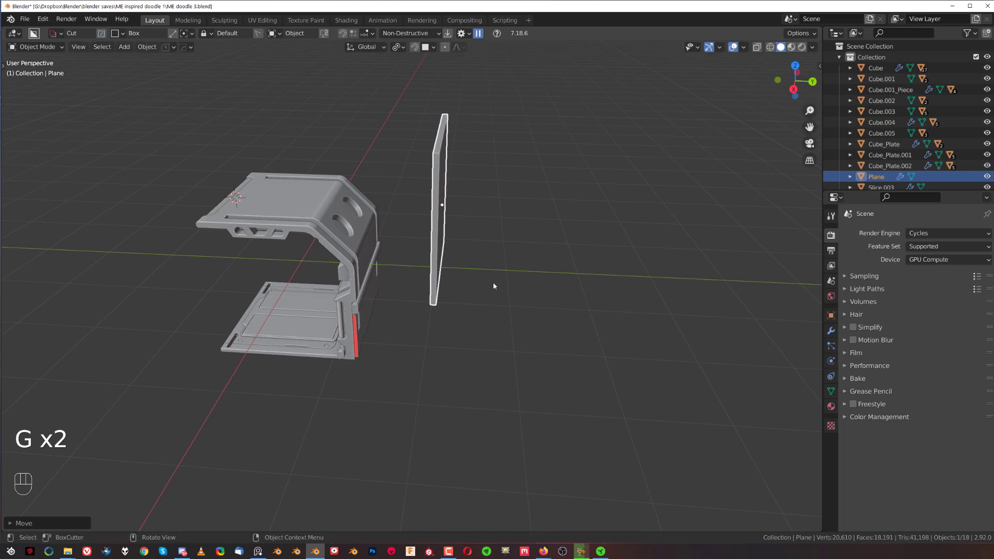
Step: Scale the upright panel up until it forms a large wall behind the module
{"action": "key", "text": "s"}
{"action": "left_click", "coordinate": [610, 284]}
{"action": "middle_click_drag", "start_coordinate": [610, 284], "coordinate": [549, 300]}
{"action": "scroll", "coordinate": [549, 300], "scroll_direction": "down", "scroll_amount": 3}
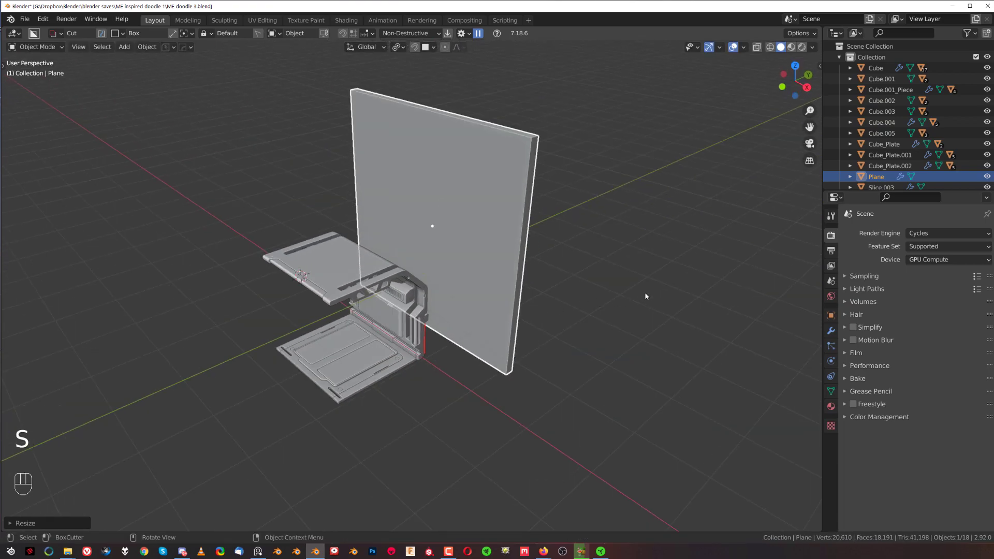
Step: Thin the back wall by adjusting its Solidify thickness to about -0.047
{"action": "middle_click_drag", "start_coordinate": [626, 256], "coordinate": [595, 293]}
{"action": "key", "text": "q"}
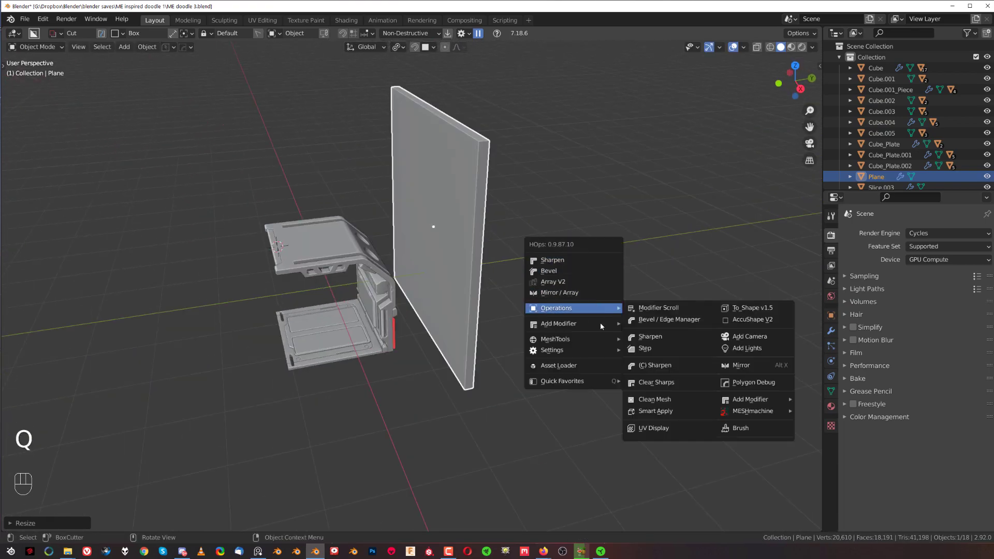
{"action": "mouse_move", "coordinate": [596, 323]}
{"action": "left_click", "coordinate": [638, 334]}
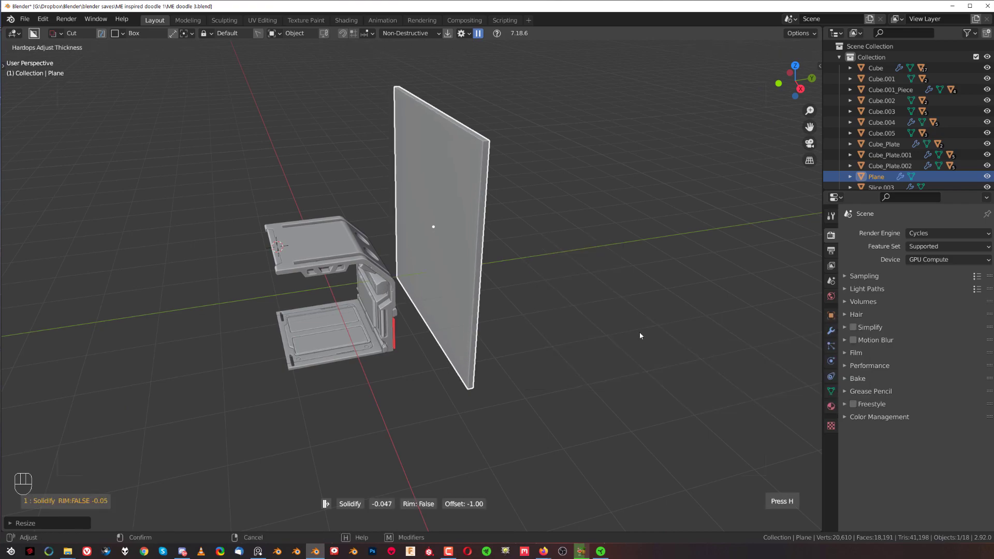
{"action": "left_click", "coordinate": [627, 331]}
{"action": "middle_click_drag", "start_coordinate": [628, 331], "coordinate": [476, 303]}
{"action": "scroll", "coordinate": [385, 310], "scroll_direction": "up", "scroll_amount": 2}
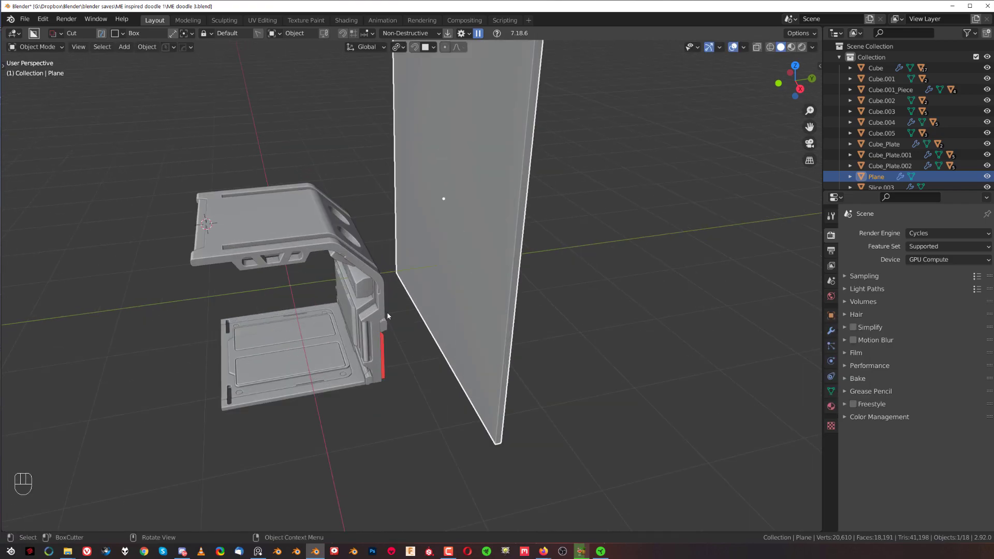
Step: Create a Cablerator cable running from one round opening in the module's slanted rear panel to the back wall
{"action": "key", "text": "shift+alt+c"}
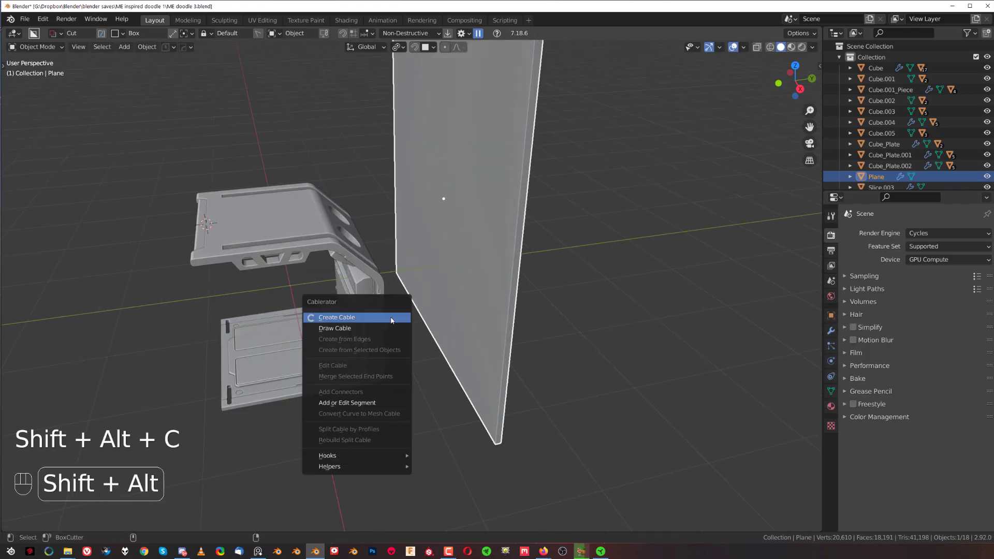
{"action": "left_click", "coordinate": [360, 318]}
{"action": "middle_click_drag", "start_coordinate": [361, 321], "coordinate": [335, 309]}
{"action": "middle_click_drag", "start_coordinate": [335, 215], "coordinate": [507, 102]}
{"action": "left_click", "coordinate": [506, 102]}
{"action": "middle_click_drag", "start_coordinate": [464, 175], "coordinate": [403, 201]}
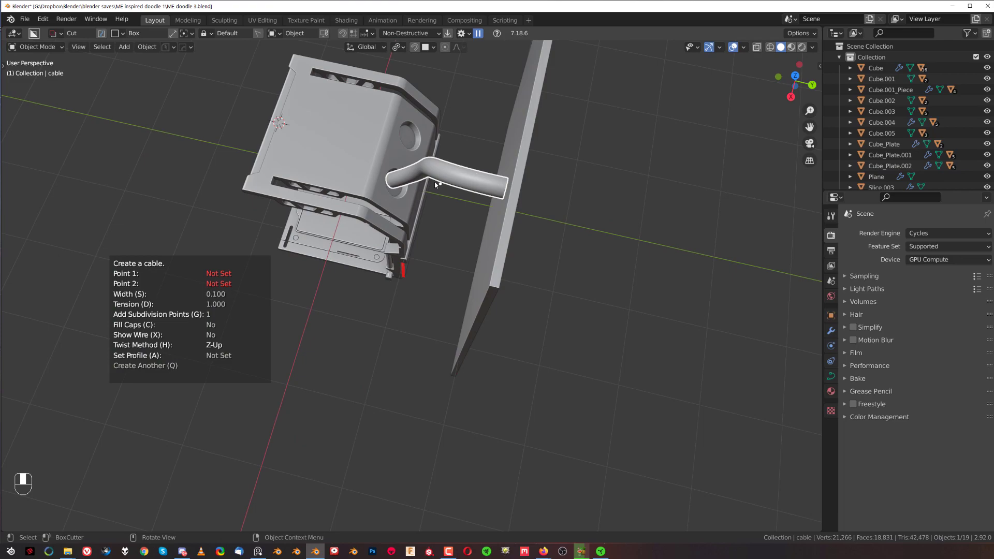
{"action": "middle_click_drag", "start_coordinate": [455, 174], "coordinate": [492, 156]}
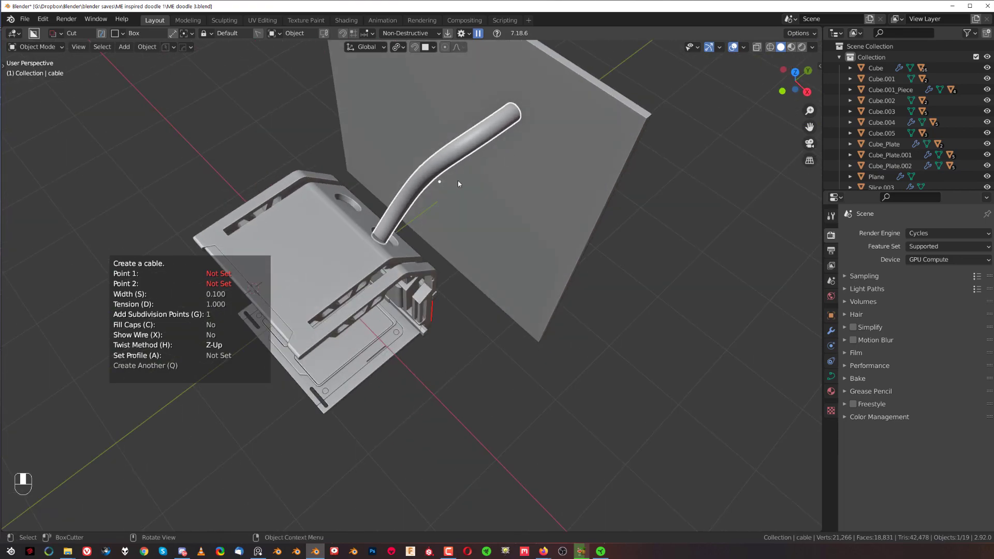
{"action": "left_click", "coordinate": [439, 171]}
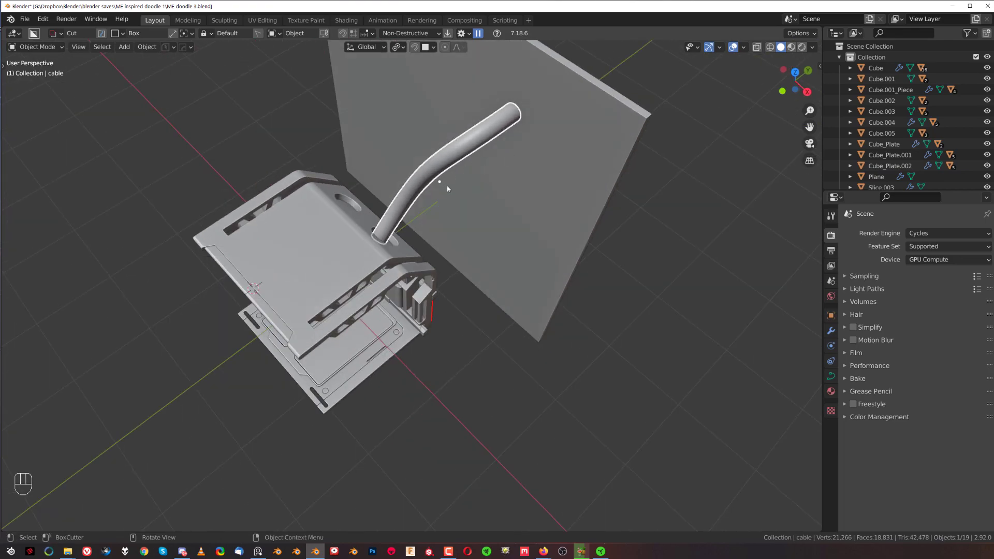
Step: Scale the cable up slightly and shift it so its ends sink into the round opening and the wall
{"action": "key", "text": "s"}
{"action": "left_click", "coordinate": [460, 193]}
{"action": "middle_click_drag", "start_coordinate": [461, 193], "coordinate": [401, 231], "text": "shift"}
{"action": "key", "text": "KP_7"}
{"action": "key", "text": "KP_5"}
{"action": "key", "text": "g"}
{"action": "left_click", "coordinate": [480, 272]}
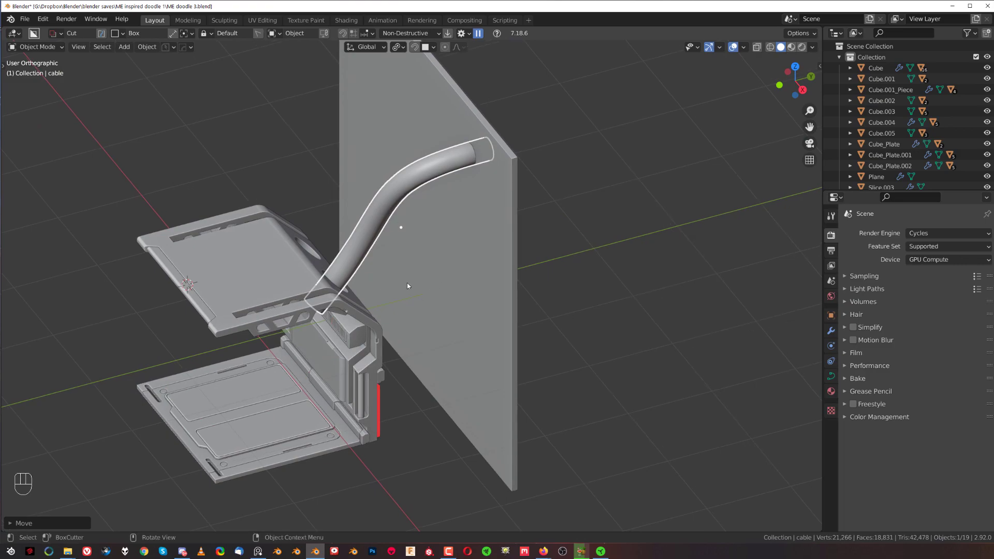
Step: Mirror the cable across the back wall's X axis to fill the other round opening
{"action": "middle_click_drag", "start_coordinate": [407, 285], "coordinate": [483, 233]}
{"action": "left_click", "coordinate": [477, 217], "text": "shift"}
{"action": "key", "text": "alt+x"}
{"action": "left_click", "coordinate": [426, 228]}
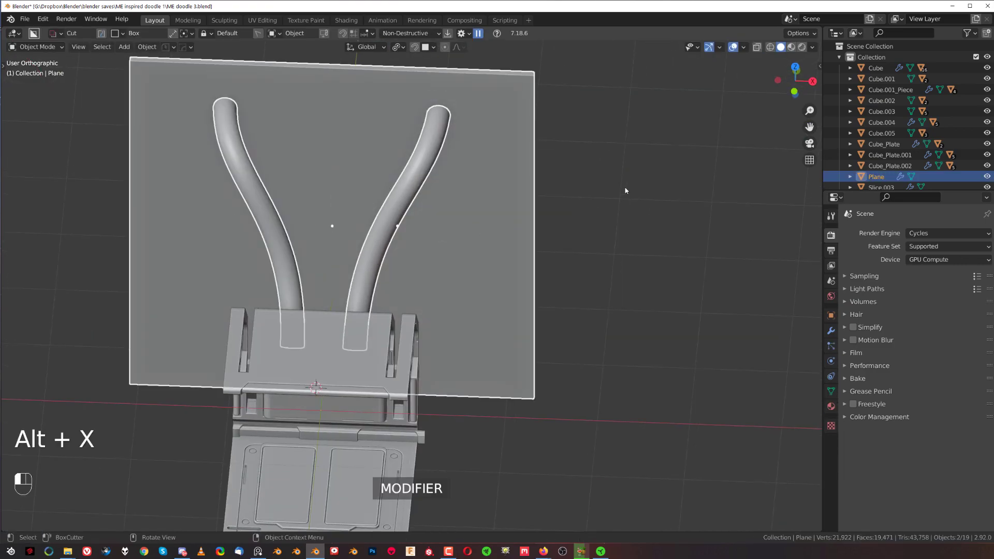
{"action": "left_click", "coordinate": [626, 191]}
Step: Move the cable's lower end point about 0.175 m in Y and 0.12 m in Z to retract it from the module's interior
{"action": "scroll", "coordinate": [366, 248], "scroll_direction": "down", "scroll_amount": 2}
{"action": "middle_click_drag", "start_coordinate": [464, 262], "coordinate": [393, 247]}
{"action": "key", "text": "KP_5"}
{"action": "scroll", "coordinate": [384, 255], "scroll_direction": "up", "scroll_amount": 4}
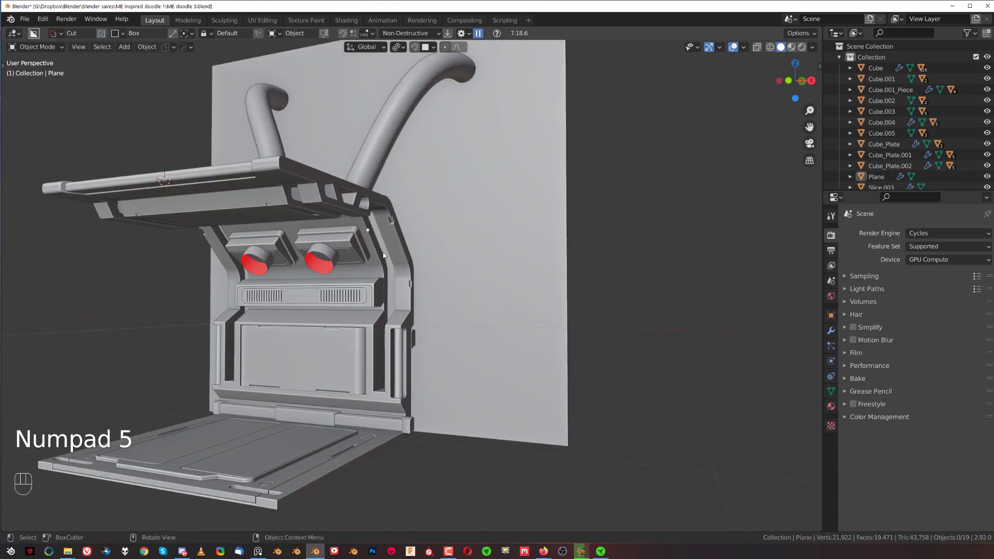
{"action": "left_click", "coordinate": [331, 259]}
{"action": "middle_click_drag", "start_coordinate": [332, 259], "coordinate": [253, 324]}
{"action": "key", "text": "Tab"}
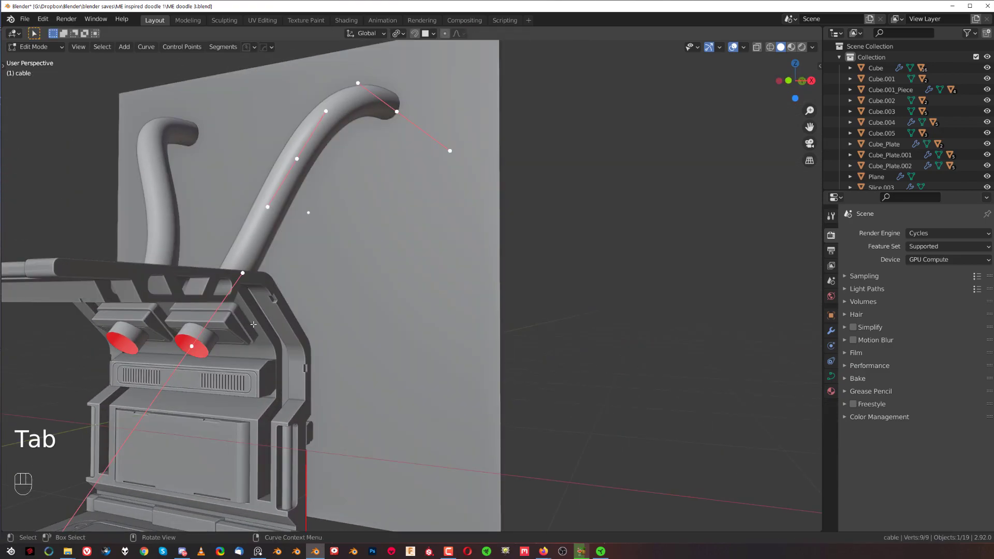
{"action": "middle_click_drag", "start_coordinate": [403, 307], "coordinate": [468, 288], "text": "alt"}
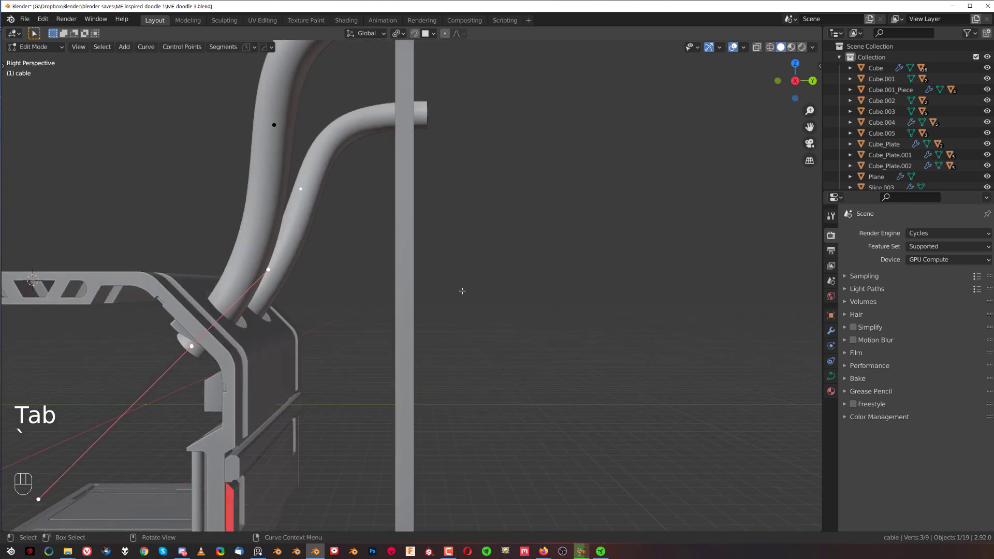
{"action": "key", "text": "KP_5"}
{"action": "middle_click_drag", "start_coordinate": [251, 368], "coordinate": [318, 324], "text": "shift"}
{"action": "key", "text": "g"}
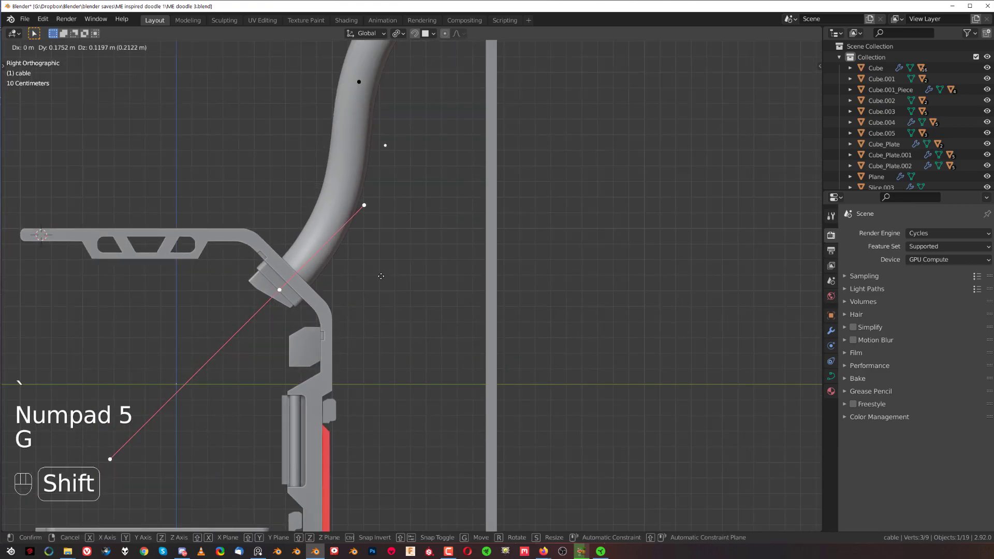
{"action": "left_click", "coordinate": [381, 276]}
{"action": "key", "text": "Tab"}
{"action": "scroll", "coordinate": [378, 285], "scroll_direction": "down", "scroll_amount": 3}
{"action": "middle_click_drag", "start_coordinate": [438, 257], "coordinate": [509, 264]}
{"action": "key", "text": "KP_5"}
{"action": "key", "text": "Tab"}
{"action": "key", "text": "Tab"}
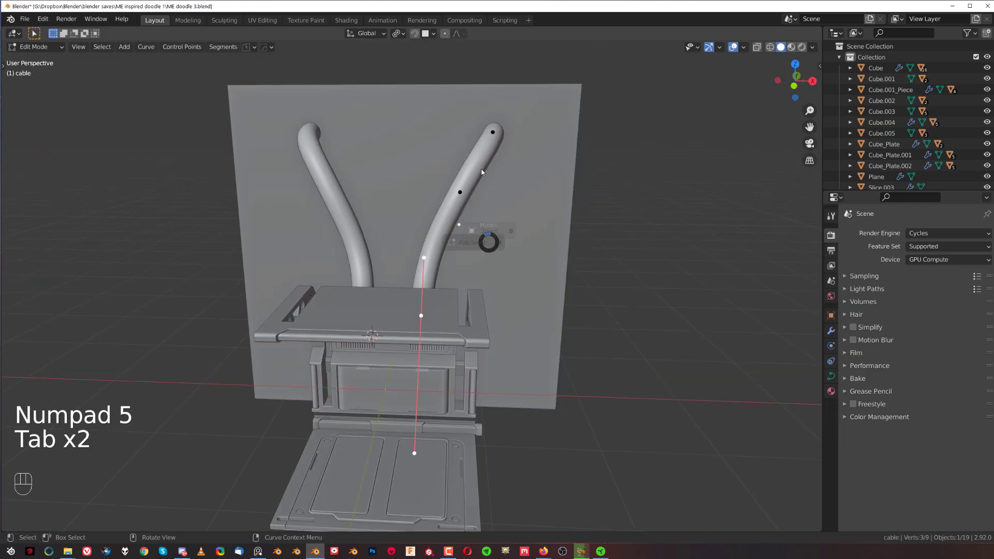
{"action": "key", "text": "Tab"}
{"action": "key", "text": "Tab"}
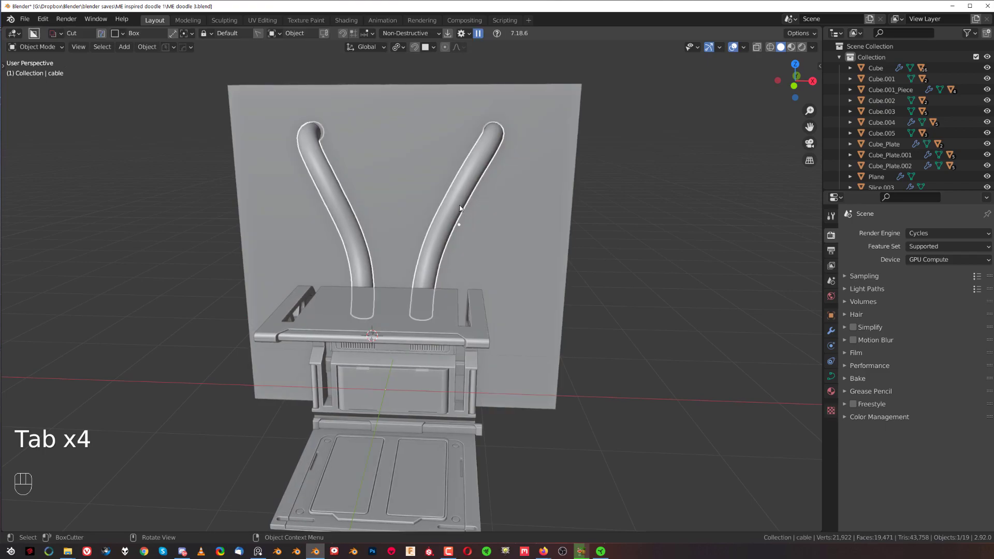
Step: Remove the mirror modifier from the cable
{"action": "key", "text": "q"}
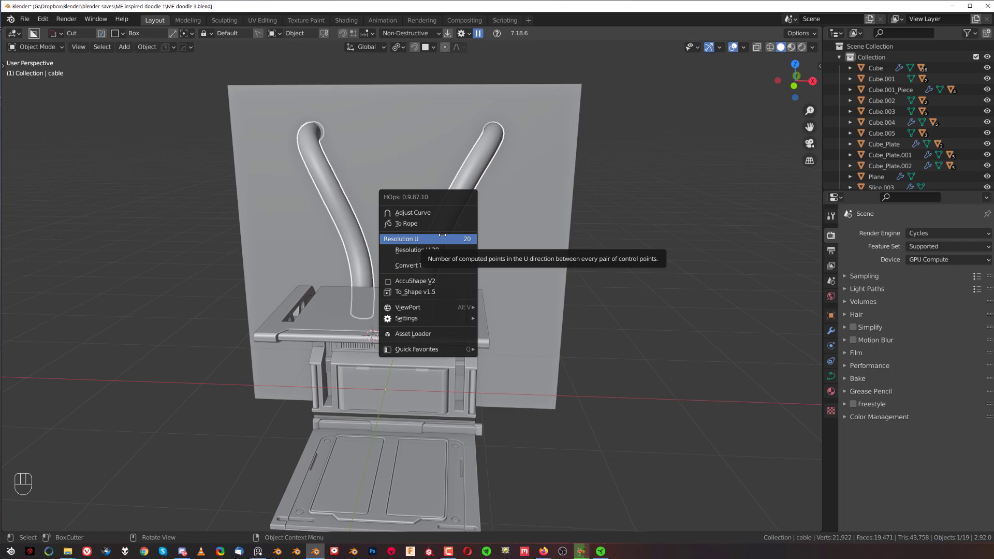
{"action": "left_click", "coordinate": [451, 252]}
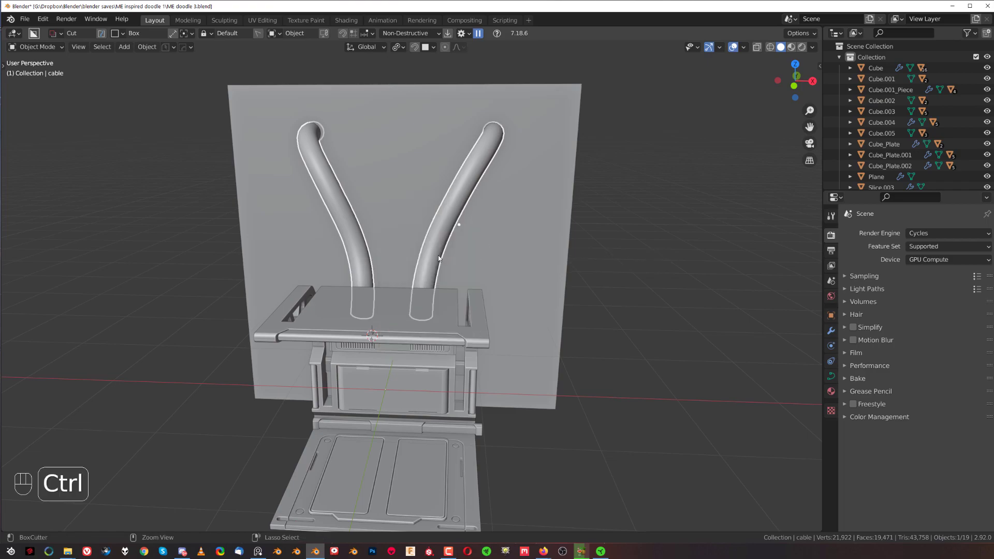
{"action": "key", "text": "ctrl+grave"}
{"action": "left_click", "coordinate": [562, 283]}
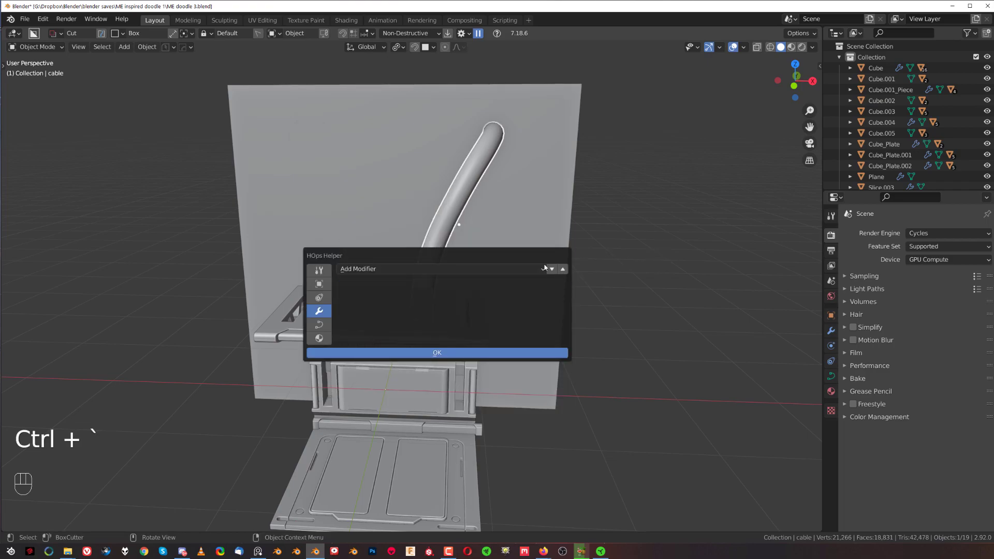
Step: Create a second Cablerator cable from the other round opening in the module's rear panel to the back wall
{"action": "middle_click_drag", "start_coordinate": [475, 234], "coordinate": [377, 289]}
{"action": "key", "text": "shift+alt+c"}
{"action": "left_click", "coordinate": [444, 282]}
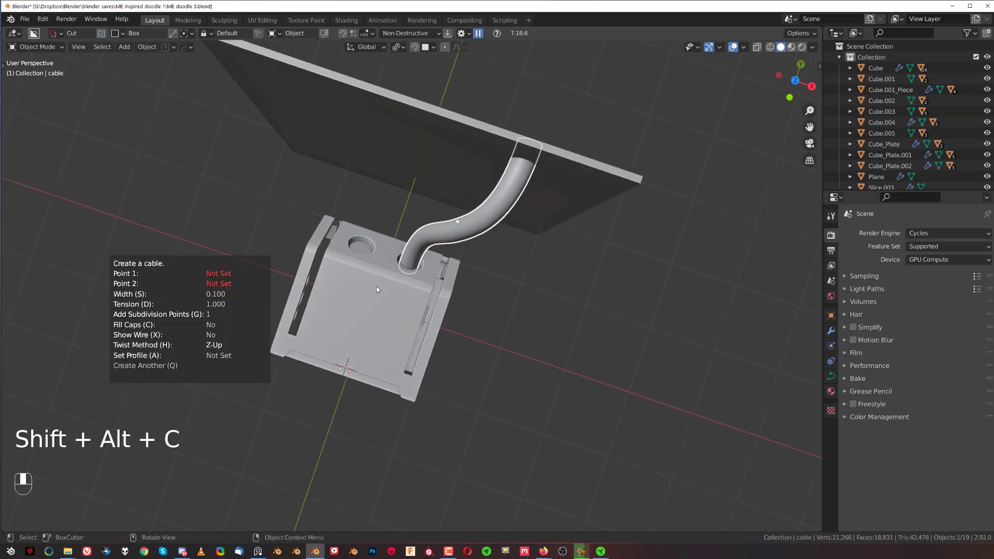
{"action": "left_click", "coordinate": [363, 247]}
{"action": "middle_click_drag", "start_coordinate": [362, 248], "coordinate": [322, 153]}
{"action": "left_click", "coordinate": [358, 186]}
{"action": "middle_click_drag", "start_coordinate": [421, 210], "coordinate": [434, 231]}
Step: Set the second cable's tension to about 1.81 and its width to about 0.13, and confirm the cable
{"action": "key", "text": "d"}
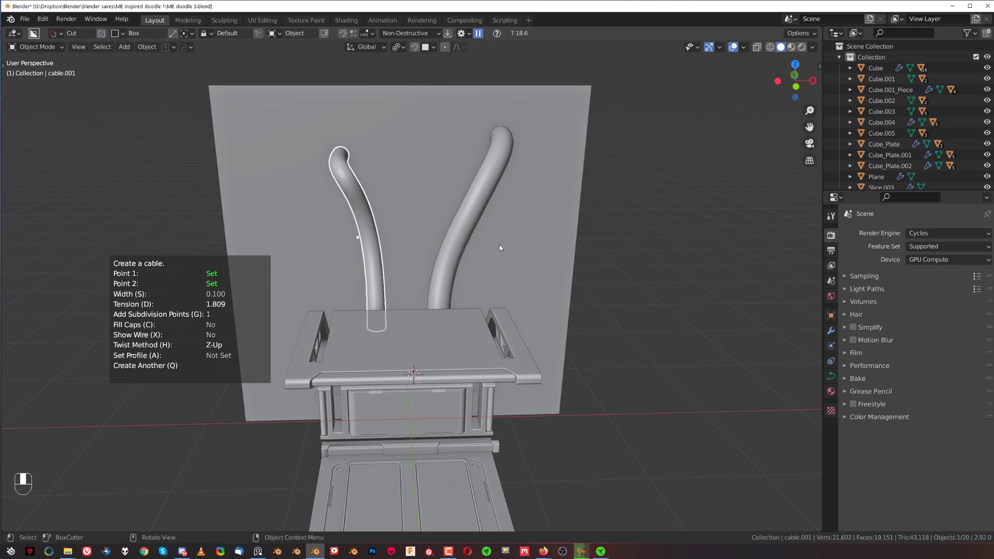
{"action": "middle_click_drag", "start_coordinate": [501, 248], "coordinate": [435, 254]}
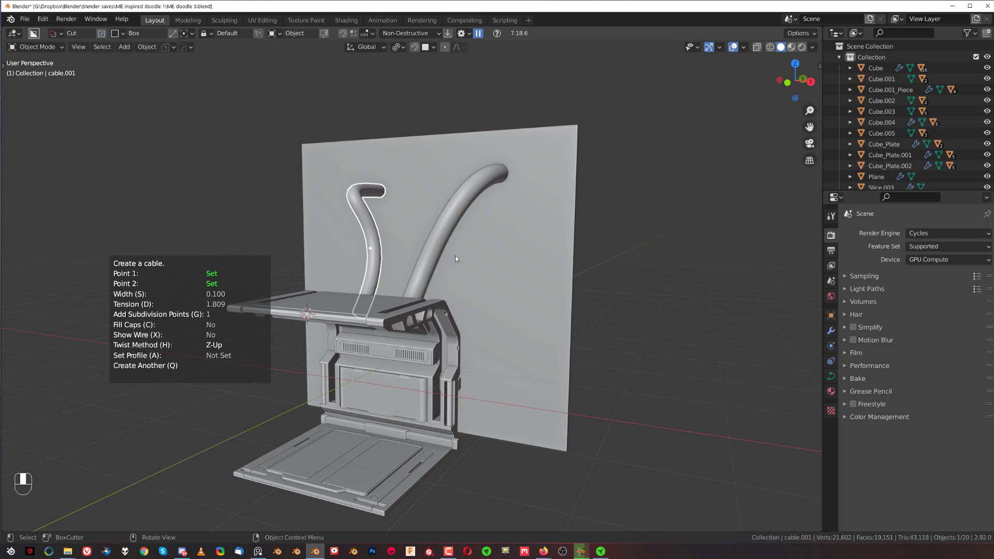
{"action": "key", "text": "shift"}
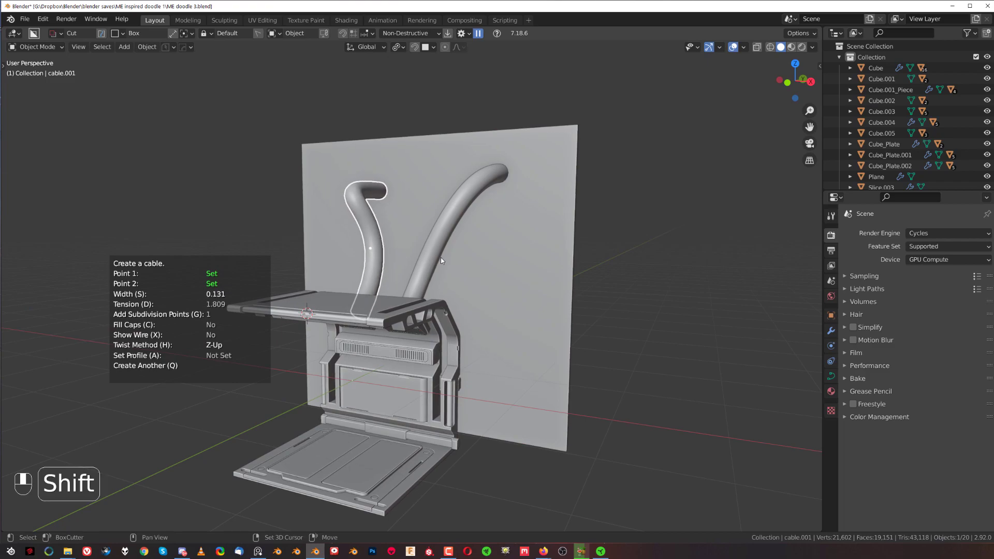
{"action": "left_click", "coordinate": [654, 233]}
Step: Edit the second cable's curve and move its upper end point up and into the back wall
{"action": "middle_click_drag", "start_coordinate": [654, 233], "coordinate": [487, 288]}
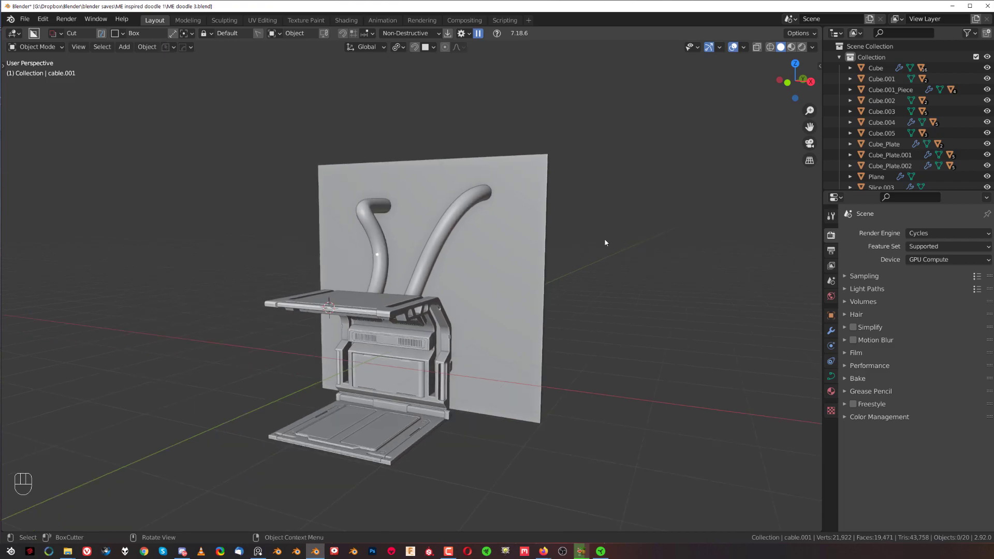
{"action": "scroll", "coordinate": [415, 298], "scroll_direction": "up", "scroll_amount": 3}
{"action": "middle_click_drag", "start_coordinate": [415, 298], "coordinate": [389, 302]}
{"action": "scroll", "coordinate": [434, 297], "scroll_direction": "down", "scroll_amount": 2}
{"action": "key", "text": "Tab"}
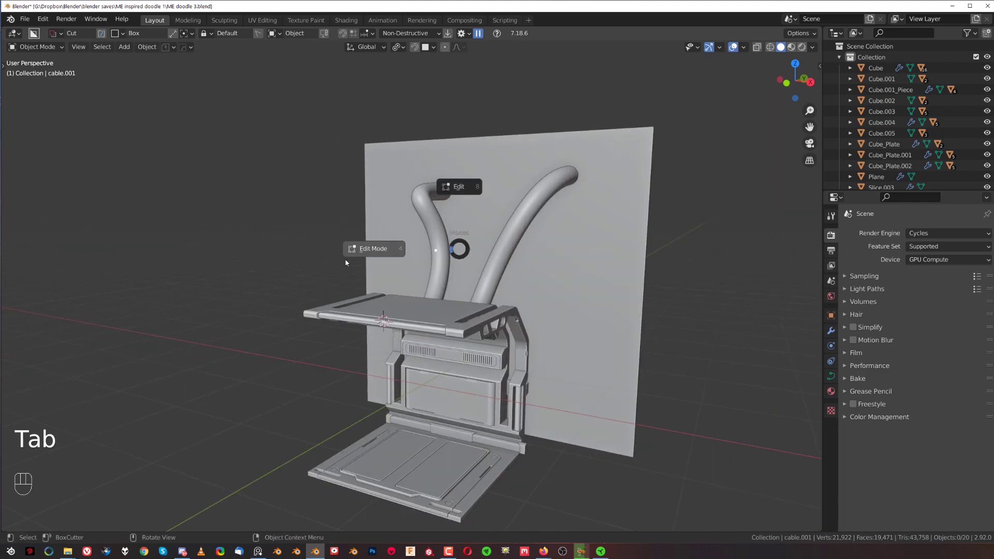
{"action": "left_click", "coordinate": [442, 192]}
{"action": "middle_click_drag", "start_coordinate": [473, 246], "coordinate": [394, 302], "text": "shift"}
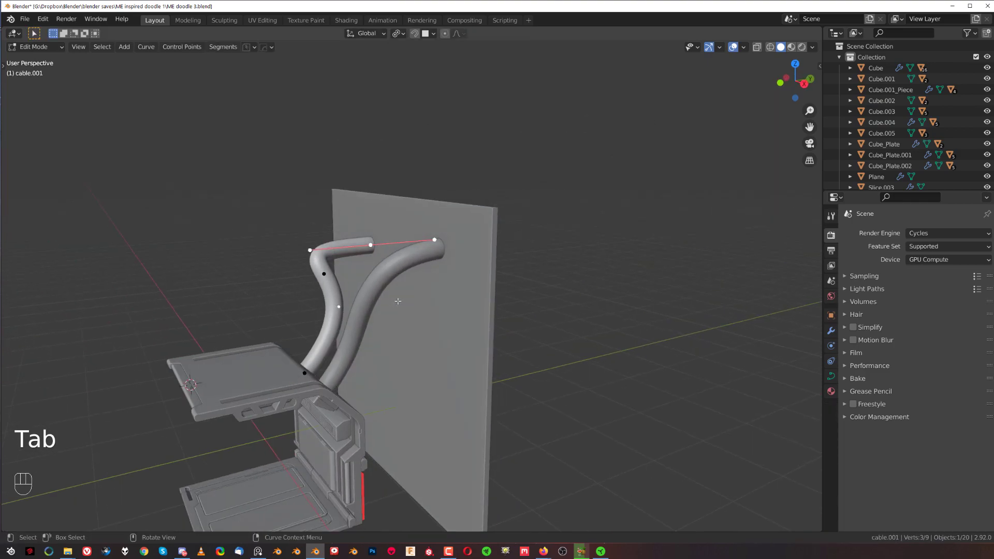
{"action": "key", "text": "g"}
{"action": "left_click", "coordinate": [393, 187], "text": "shift"}
{"action": "scroll", "coordinate": [373, 258], "scroll_direction": "down", "scroll_amount": 3}
{"action": "middle_click_drag", "start_coordinate": [364, 264], "coordinate": [446, 259]}
{"action": "scroll", "coordinate": [400, 269], "scroll_direction": "up", "scroll_amount": 4}
{"action": "key", "text": "Tab"}
Step: Edit the first cable's curve and move its middle control point up along the cable to round out the bend
{"action": "scroll", "coordinate": [418, 257], "scroll_direction": "down", "scroll_amount": 3}
{"action": "scroll", "coordinate": [470, 224], "scroll_direction": "up", "scroll_amount": 2}
{"action": "middle_click_drag", "start_coordinate": [471, 225], "coordinate": [472, 206]}
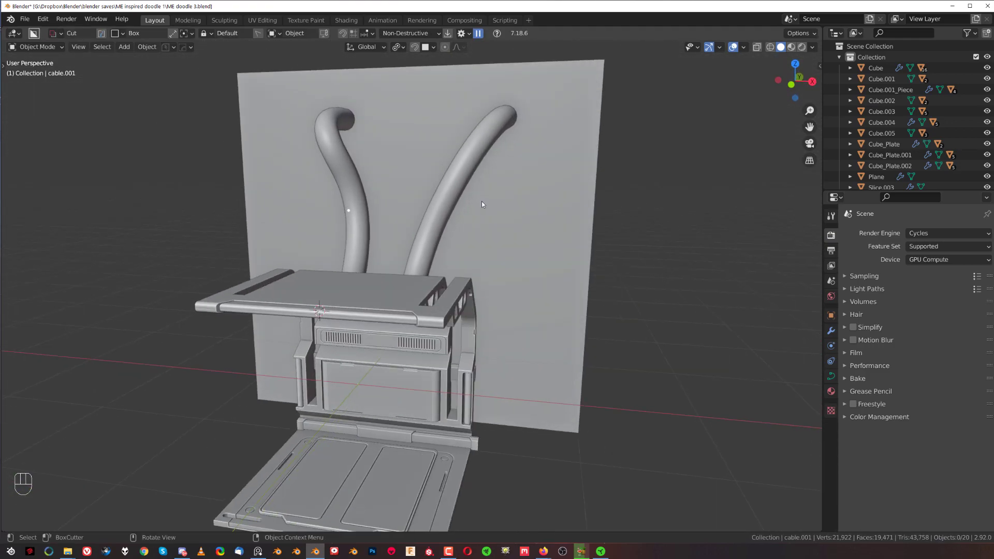
{"action": "key", "text": "Tab"}
{"action": "key", "text": "Tab"}
{"action": "left_click", "coordinate": [478, 139]}
{"action": "key", "text": "Tab"}
{"action": "middle_click_drag", "start_coordinate": [455, 166], "coordinate": [434, 192]}
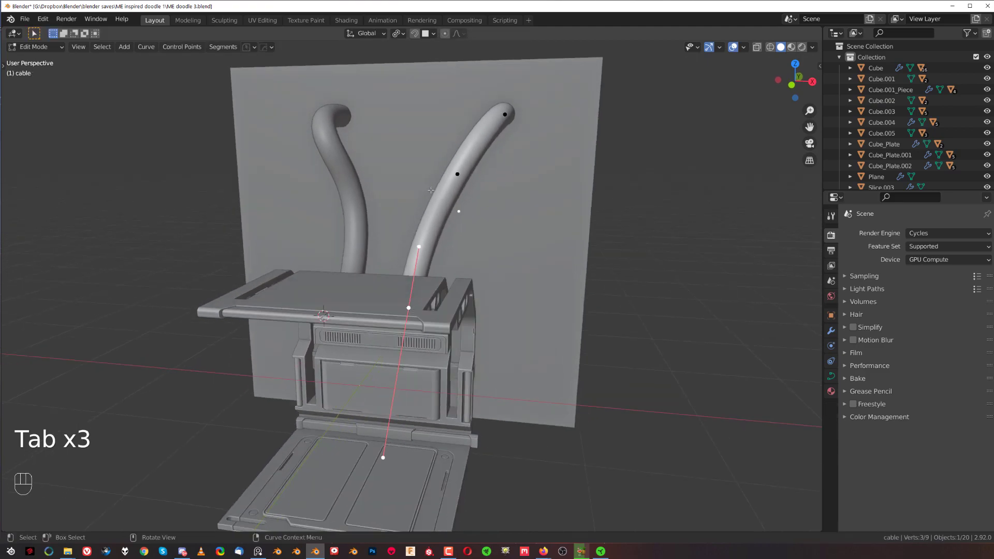
{"action": "key", "text": "g"}
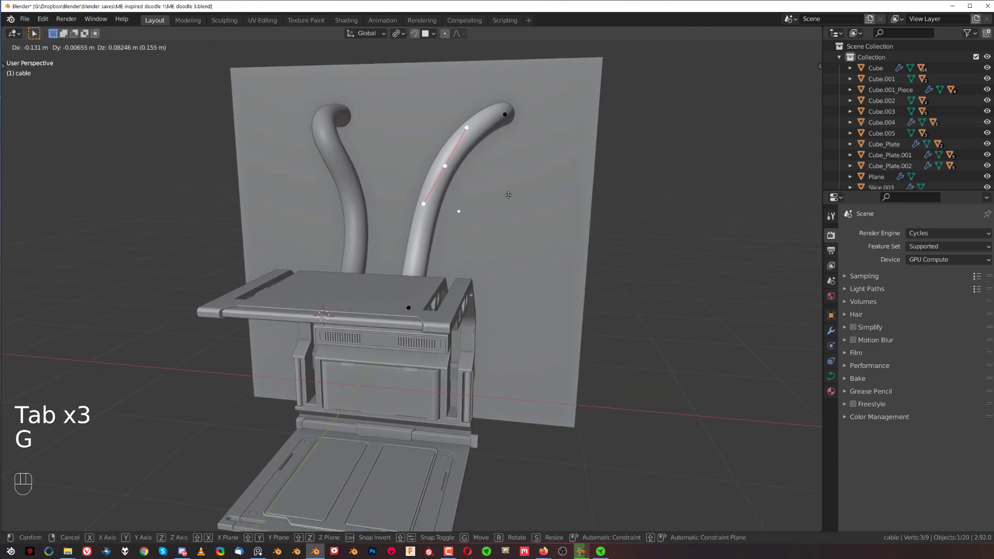
{"action": "left_click", "coordinate": [487, 237]}
{"action": "scroll", "coordinate": [487, 237], "scroll_direction": "down", "scroll_amount": 2}
{"action": "key", "text": "Tab"}
{"action": "middle_click_drag", "start_coordinate": [486, 237], "coordinate": [429, 234]}
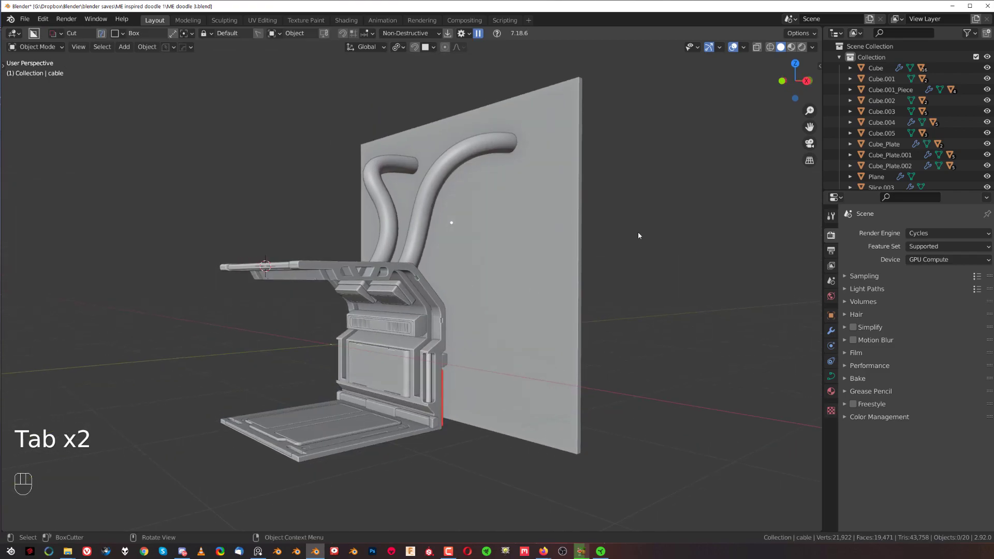
Step: Shorten the back wall along Z into a lower panel and move it down behind the module
{"action": "middle_click_drag", "start_coordinate": [462, 312], "coordinate": [517, 254], "text": "shift"}
{"action": "scroll", "coordinate": [528, 244], "scroll_direction": "up", "scroll_amount": 2}
{"action": "left_click", "coordinate": [528, 245]}
{"action": "scroll", "coordinate": [511, 260], "scroll_direction": "down", "scroll_amount": 3}
{"action": "middle_click_drag", "start_coordinate": [461, 233], "coordinate": [443, 248]}
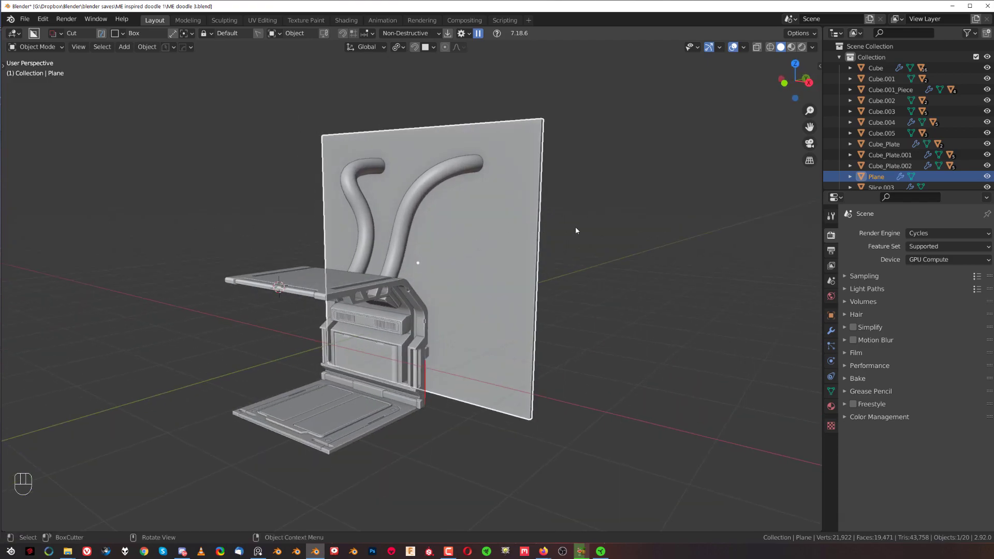
{"action": "key", "text": "s"}
{"action": "key", "text": "z"}
{"action": "left_click", "coordinate": [527, 244]}
{"action": "key", "text": "g"}
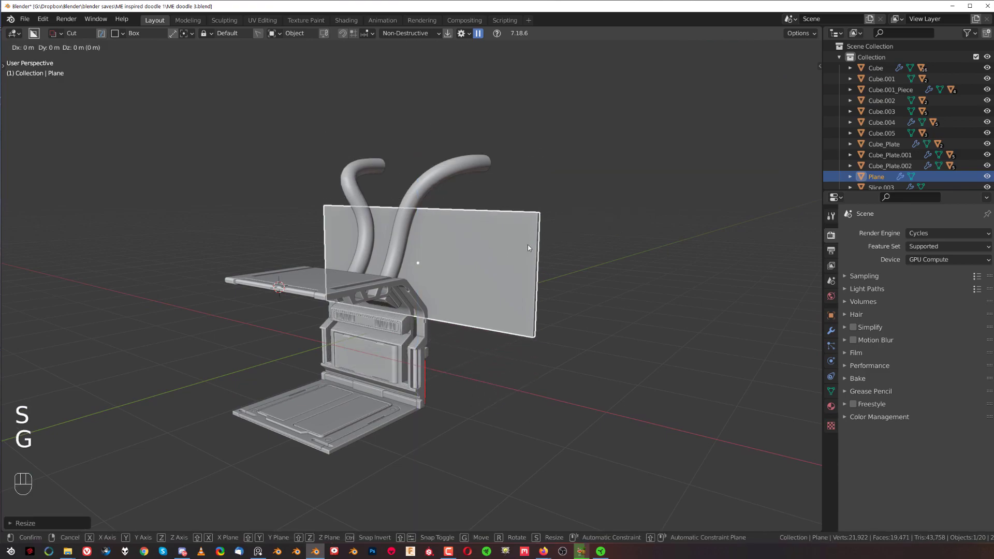
{"action": "left_click", "coordinate": [532, 303]}
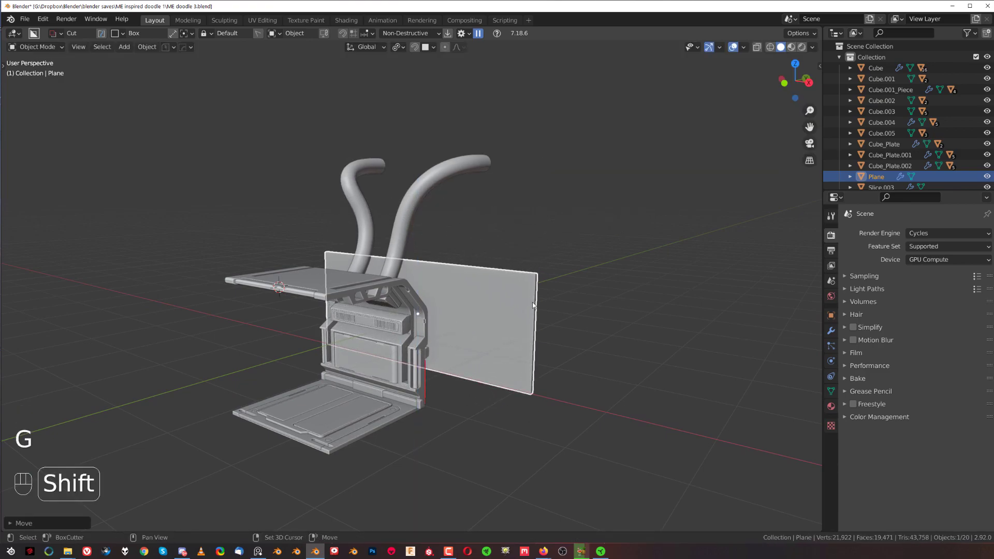
Step: Duplicate the wall panel above the original, shorten the copy along Z, and lower it to leave a narrow gap
{"action": "key", "text": "shift+d"}
{"action": "left_click", "coordinate": [541, 193]}
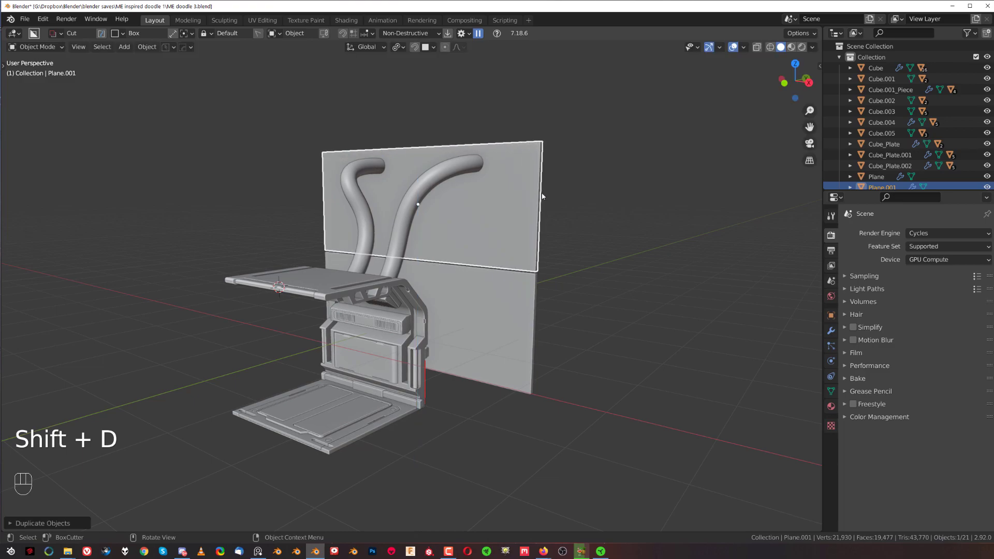
{"action": "key", "text": "s"}
{"action": "key", "text": "z"}
{"action": "left_click", "coordinate": [596, 214]}
{"action": "key", "text": "g"}
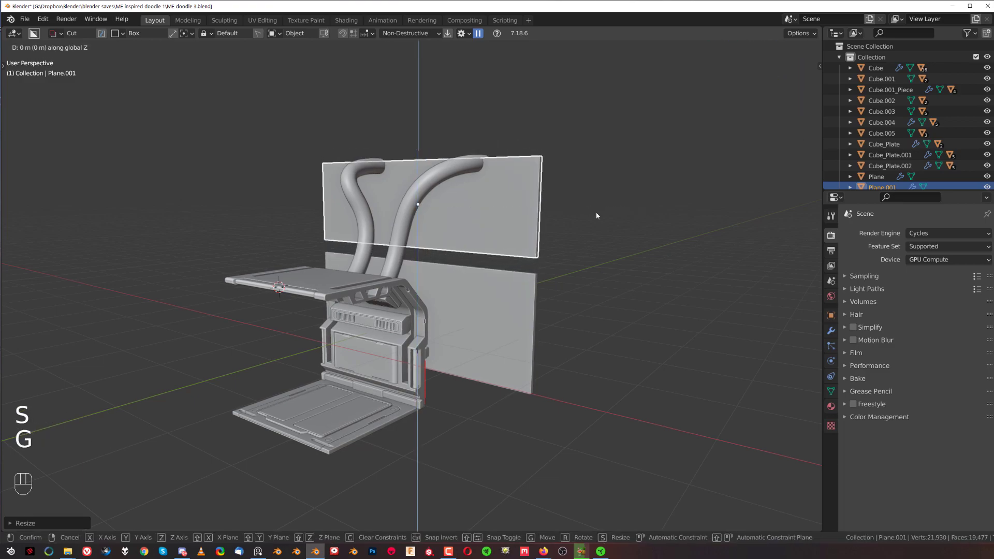
{"action": "middle_click", "coordinate": [596, 223]}
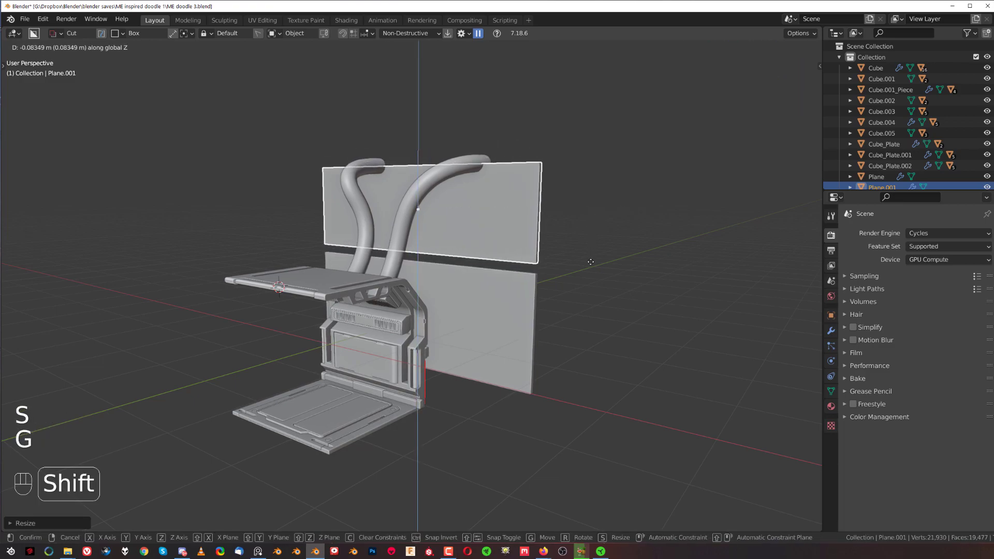
{"action": "left_click", "coordinate": [586, 329]}
Step: Thicken the upper wall panel along Y and shift it along Y relative to the lower panel
{"action": "middle_click_drag", "start_coordinate": [574, 297], "coordinate": [544, 282]}
{"action": "key", "text": "s"}
{"action": "key", "text": "x"}
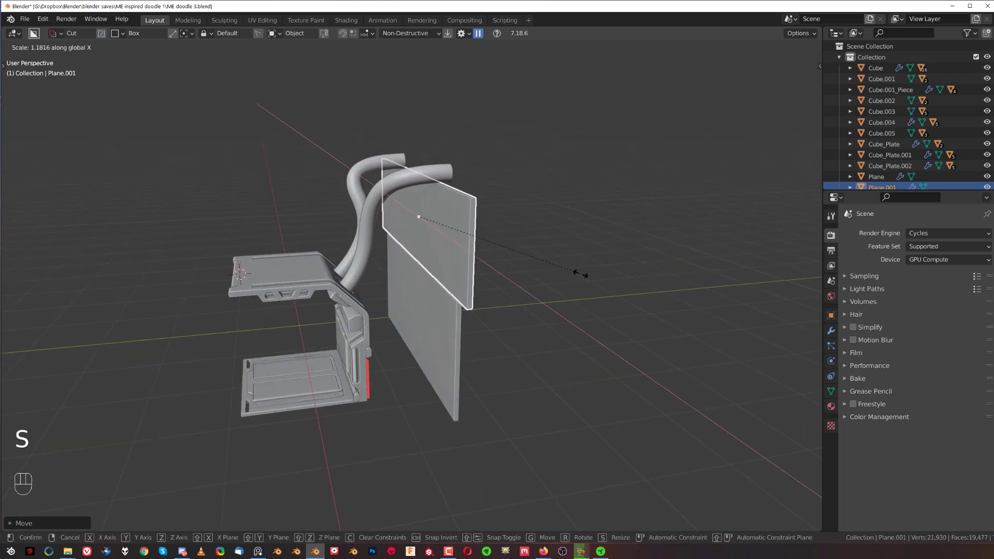
{"action": "key", "text": "y"}
{"action": "left_click", "coordinate": [698, 266]}
{"action": "key", "text": "g"}
{"action": "middle_click", "coordinate": [580, 287]}
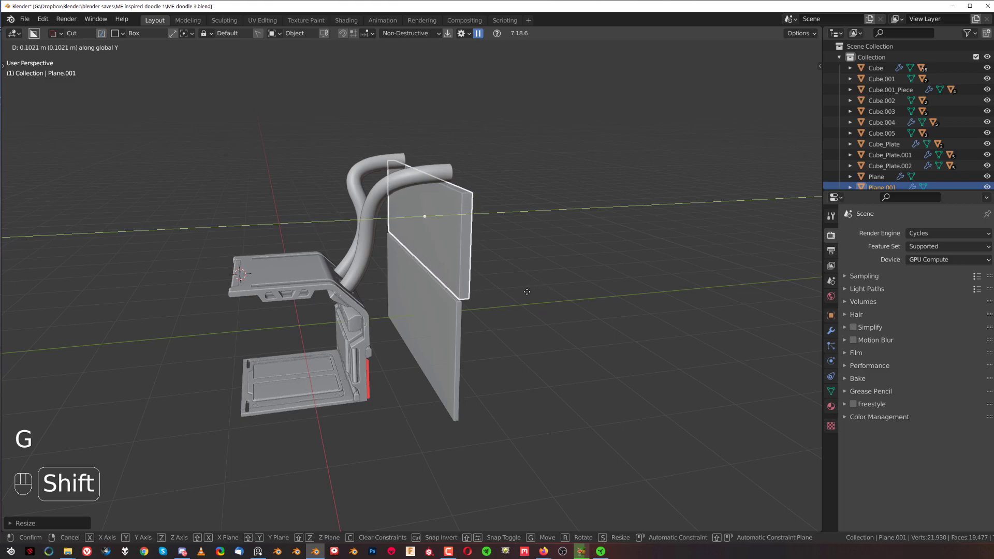
{"action": "left_click", "coordinate": [527, 292]}
Step: Duplicate the lower wall panel above the thick one, and move all three panels down along Z
{"action": "key", "text": "shift+d"}
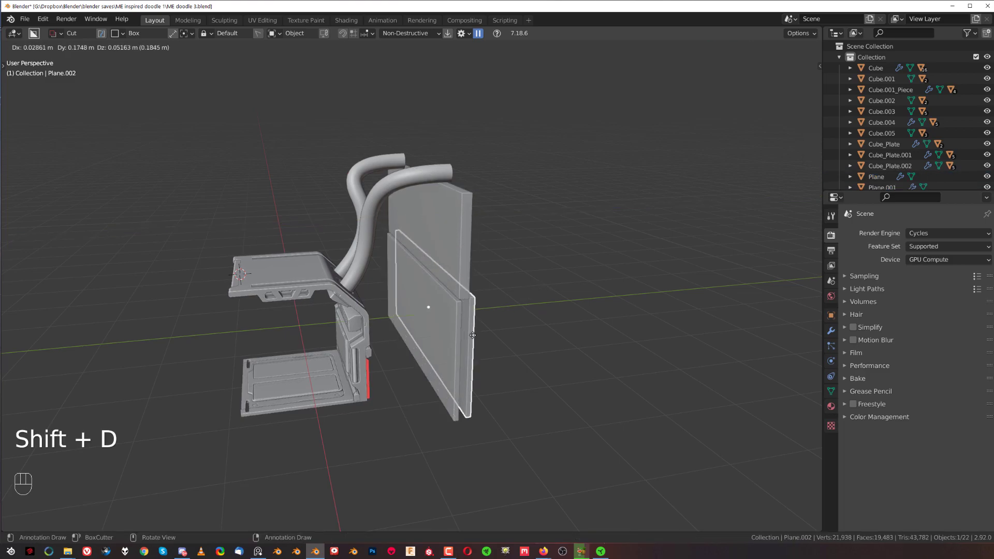
{"action": "left_click", "coordinate": [487, 143]}
{"action": "middle_click_drag", "start_coordinate": [487, 142], "coordinate": [496, 182]}
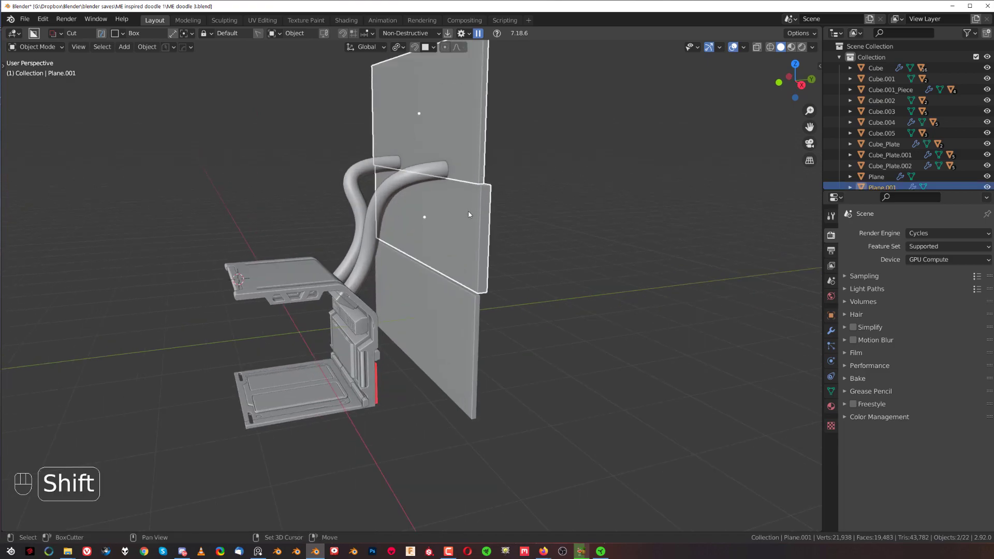
{"action": "left_click", "coordinate": [466, 311], "text": "shift"}
{"action": "key", "text": "g"}
{"action": "key", "text": "z"}
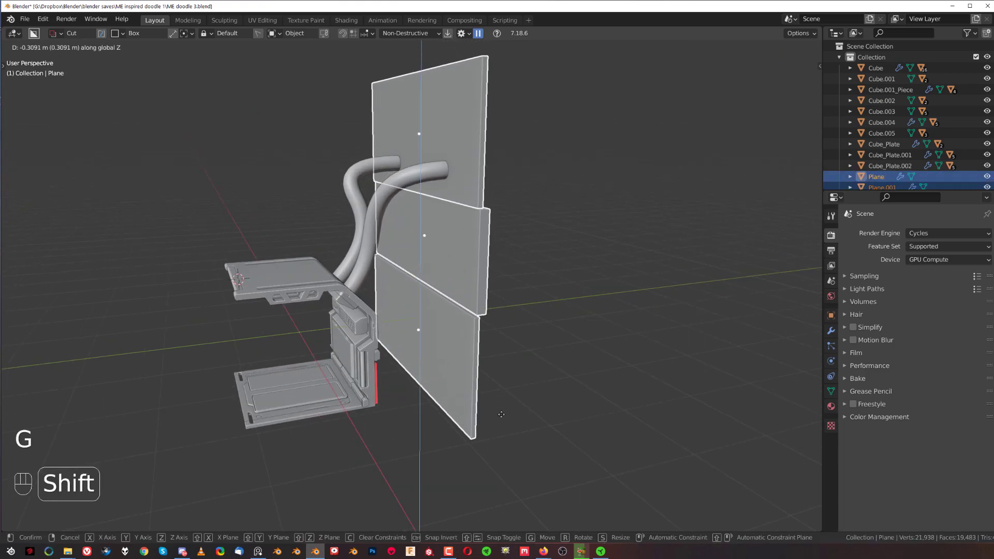
{"action": "left_click", "coordinate": [509, 382]}
Step: Add a mesh plane, place it directly beneath the module in the right orthographic view, and enlarge it as a floor
{"action": "key", "text": "grave"}
{"action": "key", "text": "KP_5"}
{"action": "middle_click_drag", "start_coordinate": [470, 301], "coordinate": [501, 232], "text": "shift"}
{"action": "scroll", "coordinate": [502, 232], "scroll_direction": "down", "scroll_amount": 1}
{"action": "key", "text": "shift+a"}
{"action": "mouse_move", "coordinate": [448, 303]}
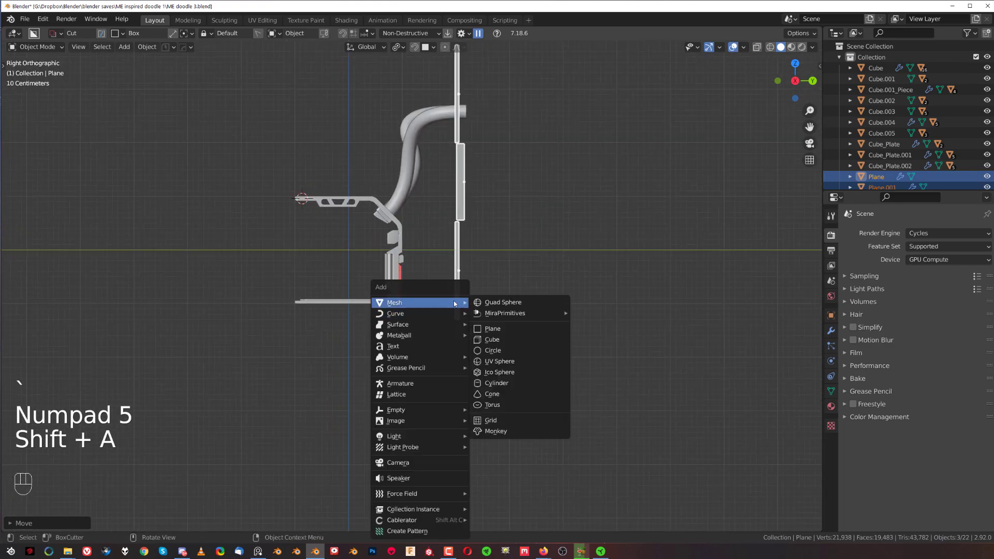
{"action": "left_click", "coordinate": [503, 333]}
{"action": "scroll", "coordinate": [326, 189], "scroll_direction": "up", "scroll_amount": 2}
{"action": "key", "text": "g"}
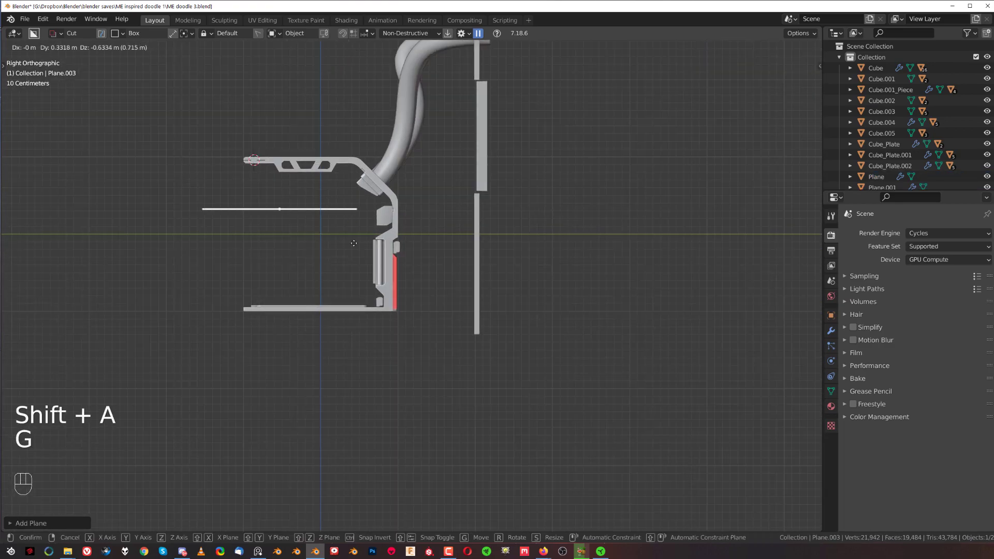
{"action": "left_click", "coordinate": [431, 345]}
{"action": "key", "text": "s"}
{"action": "left_click", "coordinate": [659, 337]}
Step: Give the floor plane thickness with HOps Solidify and scale it along X
{"action": "key", "text": "q"}
{"action": "mouse_move", "coordinate": [501, 290]}
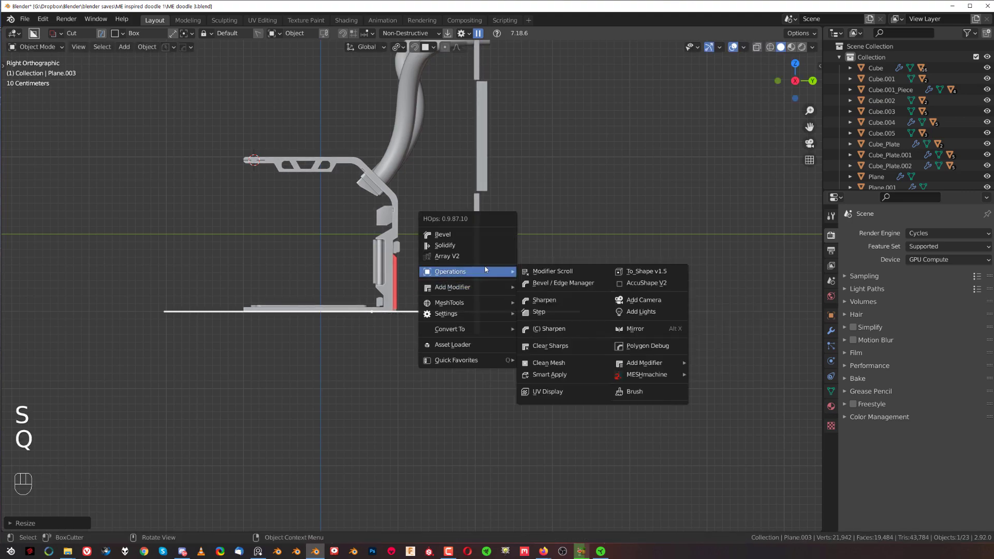
{"action": "left_click", "coordinate": [477, 246]}
{"action": "left_click", "coordinate": [473, 255]}
{"action": "middle_click_drag", "start_coordinate": [475, 255], "coordinate": [510, 307]}
{"action": "key", "text": "KP_5"}
{"action": "scroll", "coordinate": [484, 303], "scroll_direction": "up", "scroll_amount": 3}
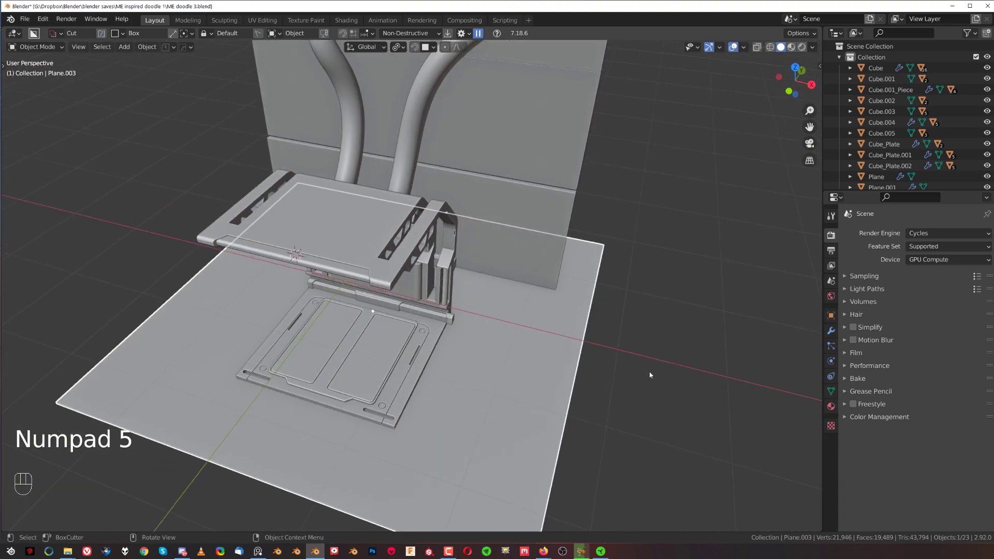
{"action": "key", "text": "s"}
{"action": "key", "text": "x"}
{"action": "left_click", "coordinate": [631, 372]}
Step: Examine the module together with its floor, cables and back wall panels from several angles
{"action": "scroll", "coordinate": [506, 317], "scroll_direction": "down", "scroll_amount": 2}
{"action": "middle_click_drag", "start_coordinate": [506, 317], "coordinate": [503, 283]}
{"action": "key", "text": "KP_5"}
{"action": "key", "text": "KP_5"}
{"action": "scroll", "coordinate": [484, 300], "scroll_direction": "up", "scroll_amount": 2}
{"action": "middle_click_drag", "start_coordinate": [616, 255], "coordinate": [628, 272]}
{"action": "left_click", "coordinate": [629, 273]}
{"action": "scroll", "coordinate": [519, 315], "scroll_direction": "up", "scroll_amount": 1}
{"action": "middle_click_drag", "start_coordinate": [445, 370], "coordinate": [491, 310], "text": "shift"}
{"action": "scroll", "coordinate": [481, 350], "scroll_direction": "down", "scroll_amount": 2}
{"action": "scroll", "coordinate": [446, 284], "scroll_direction": "up", "scroll_amount": 2}
{"action": "mouse_move", "coordinate": [445, 284]}
{"action": "middle_mouse_down", "text": "shift"}
{"action": "mouse_move", "coordinate": [472, 267]}
{"action": "mouse_move", "coordinate": [470, 289]}
{"action": "mouse_move", "coordinate": [444, 278]}
{"action": "mouse_move", "coordinate": [521, 284]}
{"action": "mouse_move", "coordinate": [458, 271]}
{"action": "mouse_move", "coordinate": [446, 293]}
{"action": "mouse_move", "coordinate": [312, 273]}
{"action": "mouse_move", "coordinate": [351, 281]}
{"action": "mouse_move", "coordinate": [353, 340]}
{"action": "mouse_move", "coordinate": [382, 272]}
{"action": "mouse_move", "coordinate": [479, 268]}
{"action": "mouse_move", "coordinate": [441, 266]}
{"action": "mouse_move", "coordinate": [454, 275]}
{"action": "mouse_move", "coordinate": [447, 282]}
{"action": "middle_mouse_up", "text": "shift"}
{"action": "scroll", "coordinate": [458, 273], "scroll_direction": "up", "scroll_amount": 1}
{"action": "scroll", "coordinate": [467, 268], "scroll_direction": "down", "scroll_amount": 2}
{"action": "scroll", "coordinate": [363, 289], "scroll_direction": "up", "scroll_amount": 2}
{"action": "scroll", "coordinate": [442, 266], "scroll_direction": "up", "scroll_amount": 1}
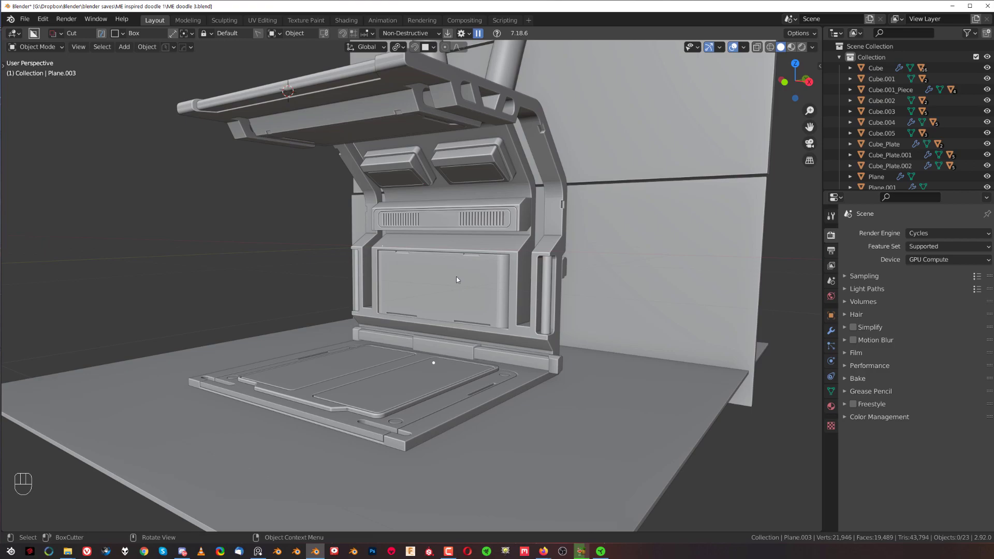
Step: Add a mesh cylinder with 50 vertices and bevel its edges with HOps Bevel
{"action": "middle_click_drag", "start_coordinate": [477, 308], "coordinate": [381, 289]}
{"action": "key", "text": "shift+a"}
{"action": "mouse_move", "coordinate": [381, 287]}
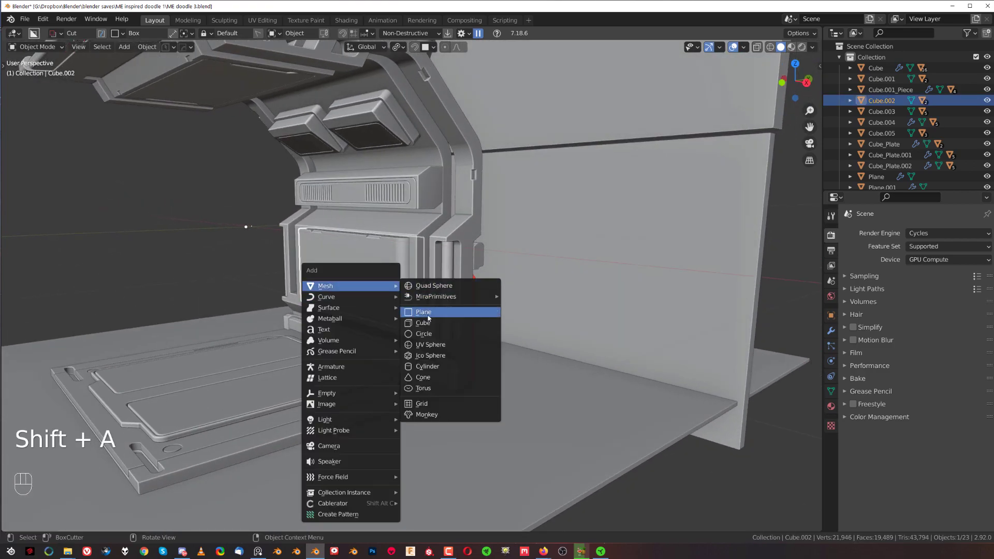
{"action": "left_click", "coordinate": [440, 367]}
{"action": "scroll", "coordinate": [446, 332], "scroll_direction": "down", "scroll_amount": 4}
{"action": "left_click", "coordinate": [43, 523]}
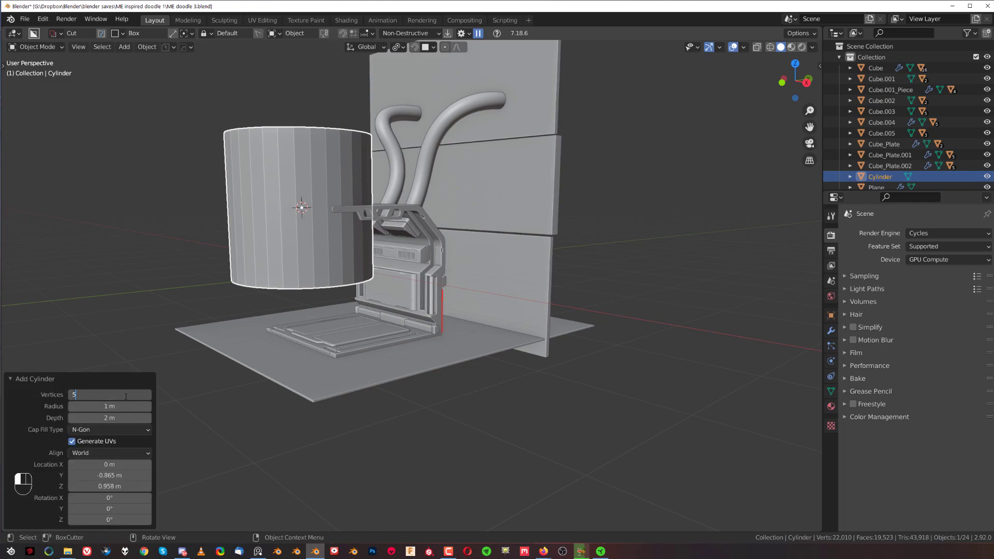
{"action": "key", "text": "q"}
{"action": "left_click", "coordinate": [371, 375]}
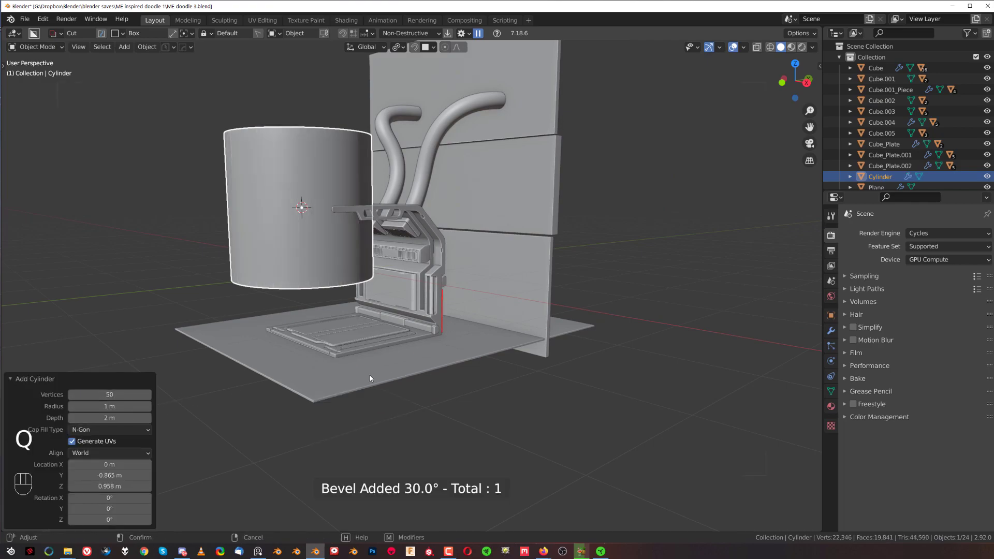
{"action": "left_click", "coordinate": [342, 375]}
Step: Scale the cylinder to 0.413 and move it down in front of the module's back panel in the front view
{"action": "key", "text": "s"}
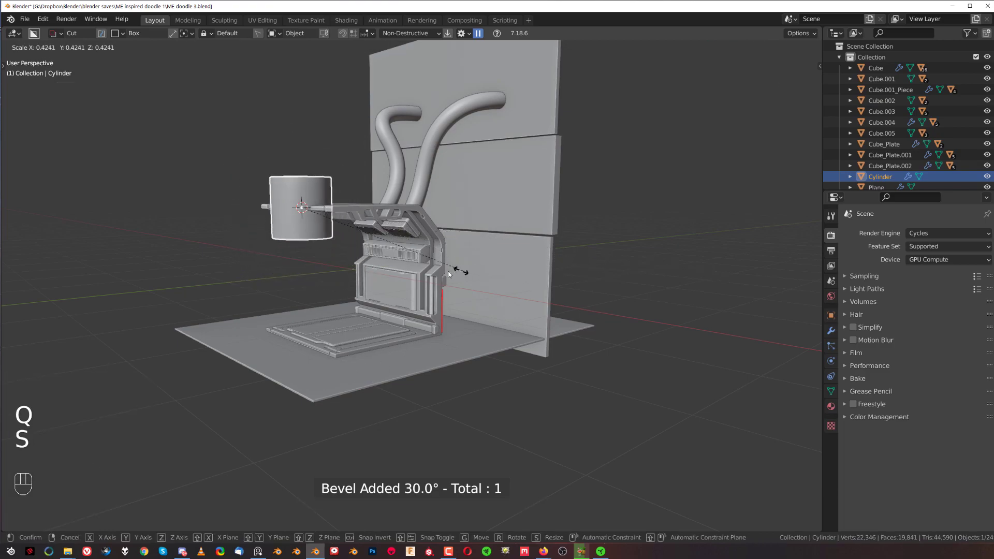
{"action": "left_click", "coordinate": [433, 271]}
{"action": "key", "text": "grave"}
{"action": "left_click", "coordinate": [231, 167]}
{"action": "key", "text": "KP_5"}
{"action": "scroll", "coordinate": [318, 224], "scroll_direction": "up", "scroll_amount": 3}
{"action": "key", "text": "g"}
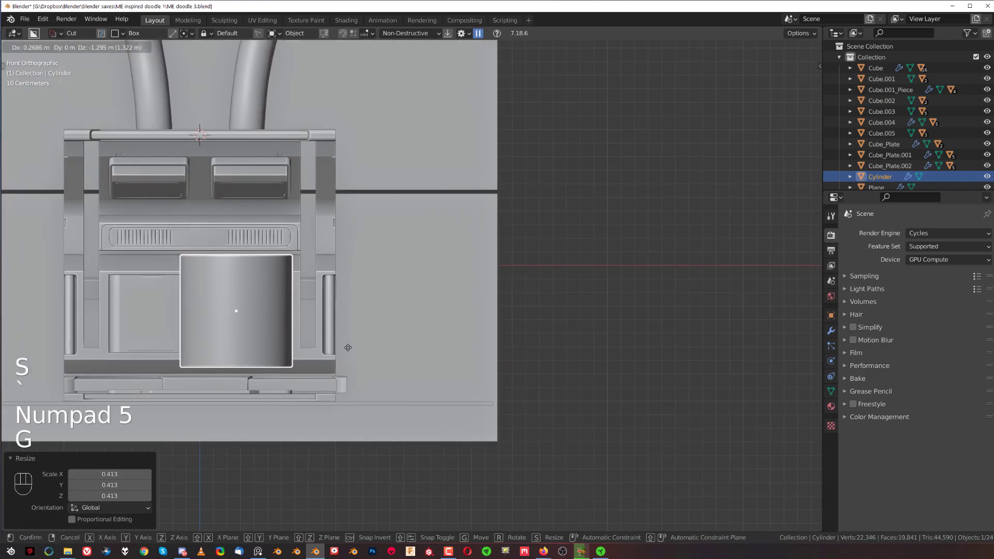
{"action": "left_click", "coordinate": [348, 340]}
Step: Scale the cylinder by a further 0.406 and stretch it along Z into a taller canister
{"action": "key", "text": "s"}
{"action": "left_click", "coordinate": [357, 305]}
{"action": "middle_click_drag", "start_coordinate": [359, 290], "coordinate": [386, 262], "text": "shift"}
{"action": "scroll", "coordinate": [368, 273], "scroll_direction": "up", "scroll_amount": 2}
{"action": "key", "text": "s"}
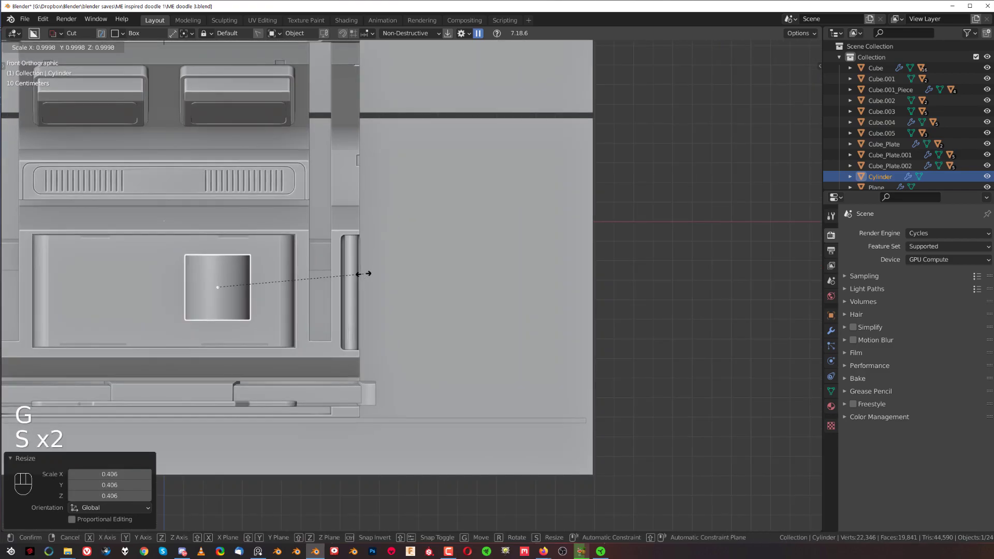
{"action": "middle_click", "coordinate": [368, 273]}
{"action": "left_click", "coordinate": [458, 325]}
Step: Move the cylinder in the right orthographic view until it sits close to the module's back panel
{"action": "middle_click_drag", "start_coordinate": [457, 326], "coordinate": [226, 313]}
{"action": "key", "text": "Tab"}
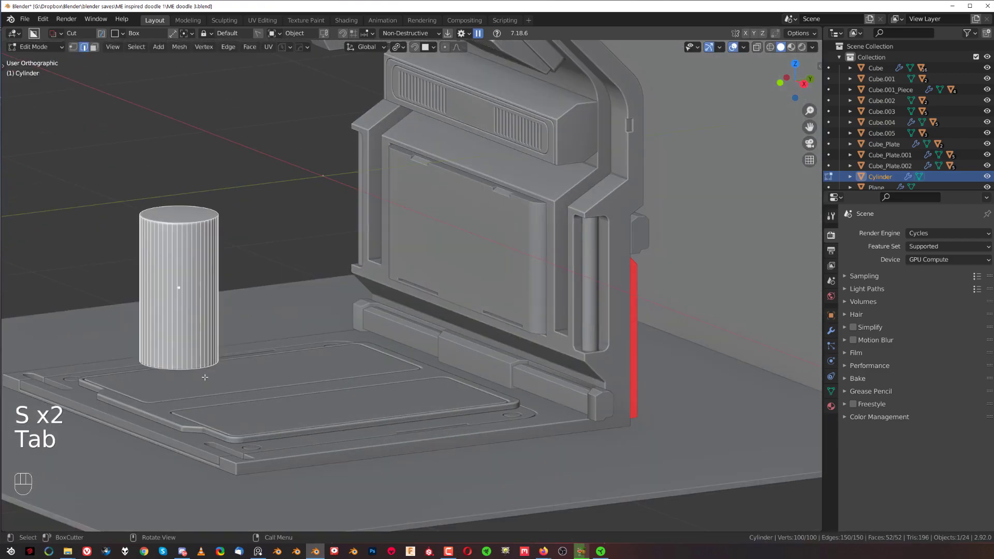
{"action": "key", "text": "Tab"}
{"action": "key", "text": "KP_5"}
{"action": "key", "text": "KP_5"}
{"action": "key", "text": "grave"}
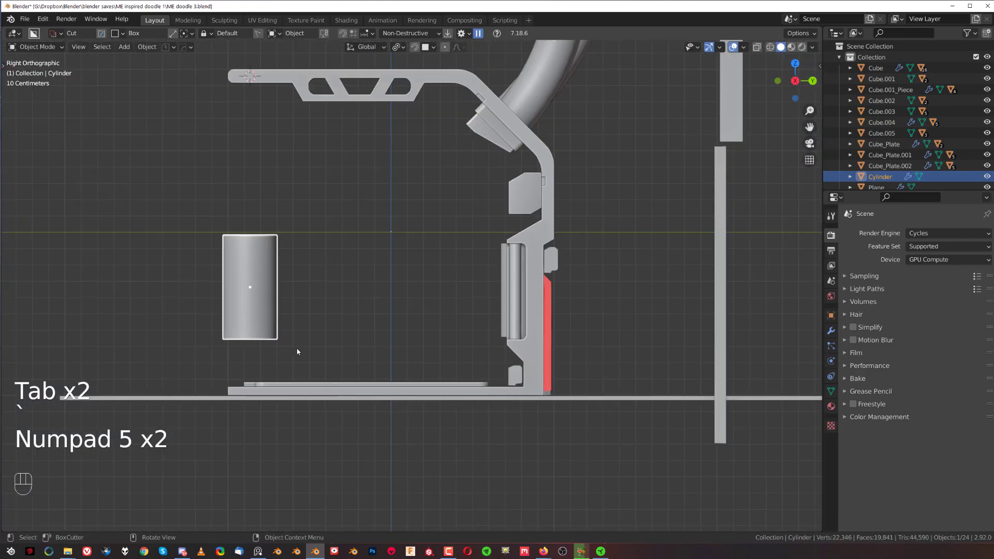
{"action": "key", "text": "g"}
{"action": "left_click", "coordinate": [350, 247], "text": "shift"}
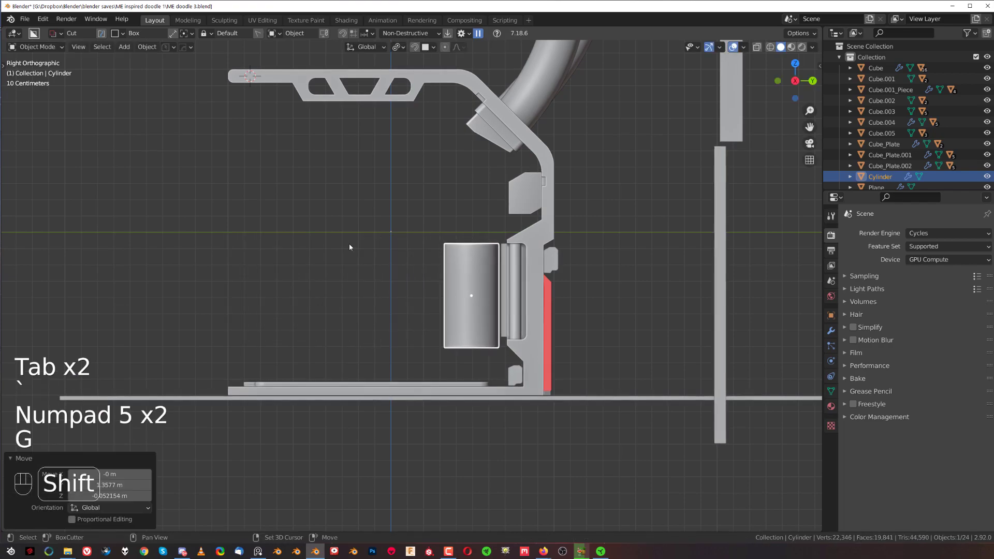
Step: Save the scene as the next numbered version, ME doodle 4
{"action": "left_click", "coordinate": [167, 51]}
{"action": "left_click", "coordinate": [177, 90]}
Step: Add a loop cut around the cylinder's lower part and bevel it into a 0.27 m band with one segment
{"action": "scroll", "coordinate": [454, 265], "scroll_direction": "up", "scroll_amount": 2}
{"action": "middle_click_drag", "start_coordinate": [454, 265], "coordinate": [332, 253], "text": "shift"}
{"action": "scroll", "coordinate": [337, 259], "scroll_direction": "up", "scroll_amount": 1}
{"action": "key", "text": "Tab"}
{"action": "key", "text": "ctrl+r"}
{"action": "left_click", "coordinate": [365, 310]}
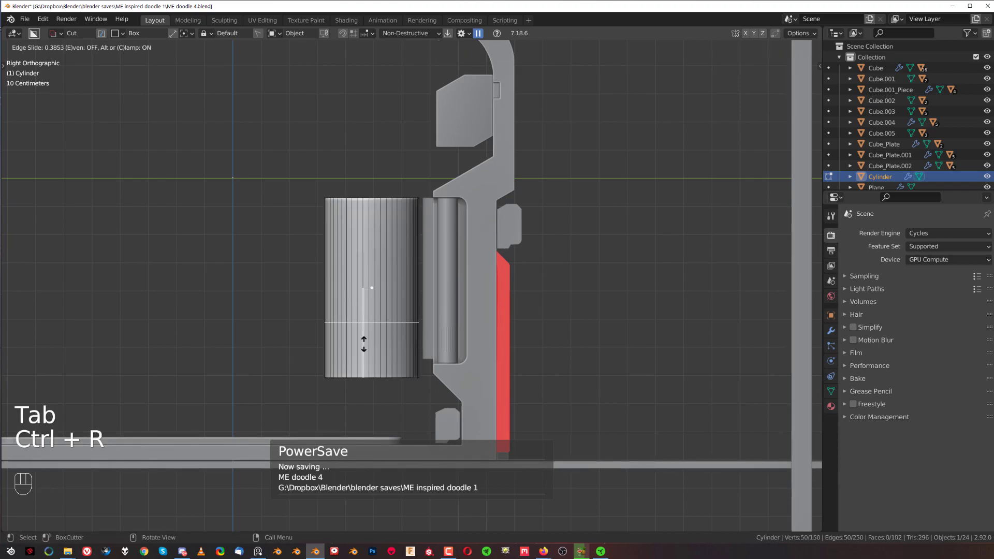
{"action": "left_click", "coordinate": [370, 322]}
{"action": "key", "text": "ctrl+b"}
{"action": "scroll", "coordinate": [450, 340], "scroll_direction": "down", "scroll_amount": 2}
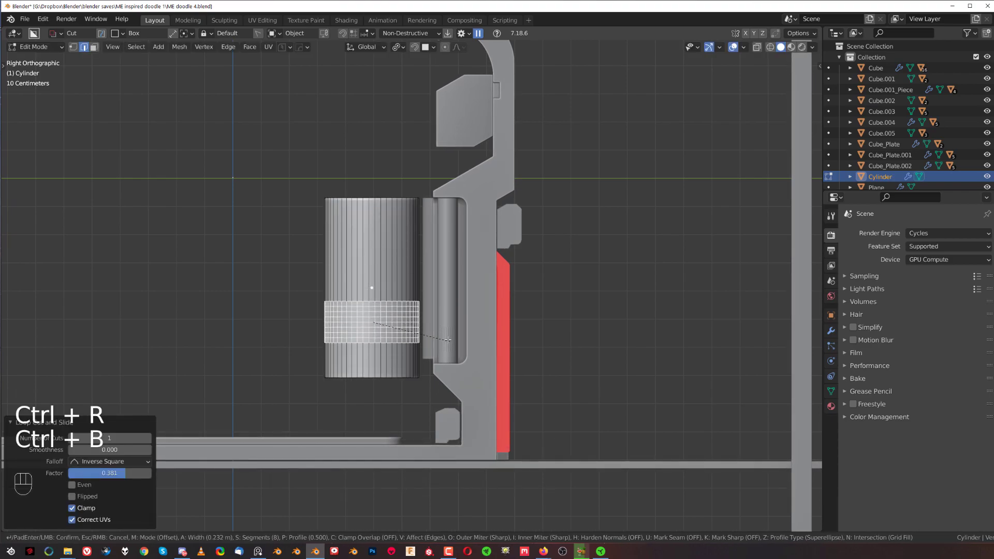
{"action": "scroll", "coordinate": [450, 335], "scroll_direction": "down", "scroll_amount": 1}
{"action": "left_click", "coordinate": [443, 335]}
{"action": "scroll", "coordinate": [414, 336], "scroll_direction": "up", "scroll_amount": 2}
Step: Extract the selected band as a separate plate with HOps, giving it a thickness of about 0.055
{"action": "key", "text": "q"}
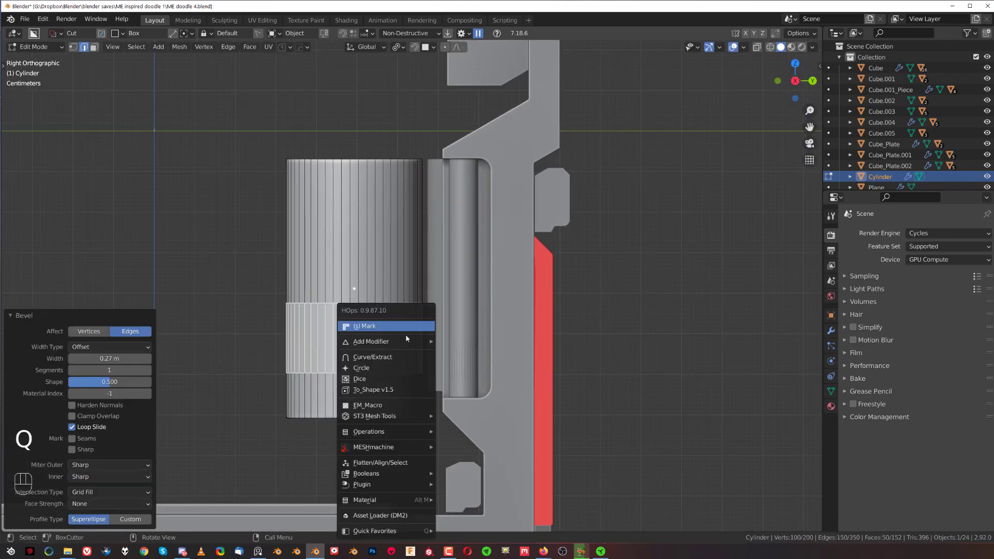
{"action": "left_click", "coordinate": [395, 357]}
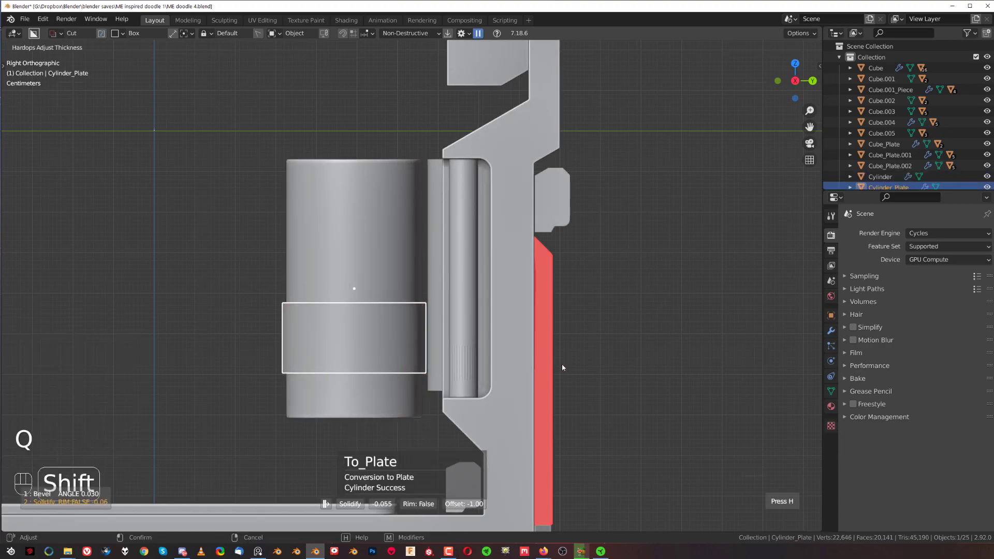
{"action": "left_click", "coordinate": [562, 367]}
{"action": "middle_click_drag", "start_coordinate": [387, 359], "coordinate": [431, 368]}
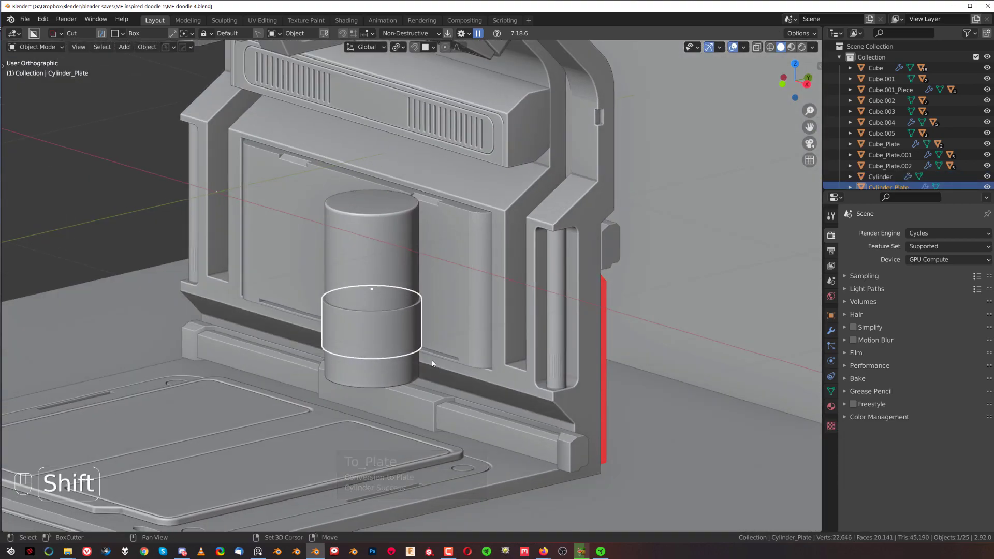
Step: Duplicate the ring plate and place the copy about 0.277 m higher along Z on the cylinder
{"action": "key", "text": "shift+d"}
{"action": "left_click", "coordinate": [430, 319]}
{"action": "scroll", "coordinate": [430, 319], "scroll_direction": "down", "scroll_amount": 2}
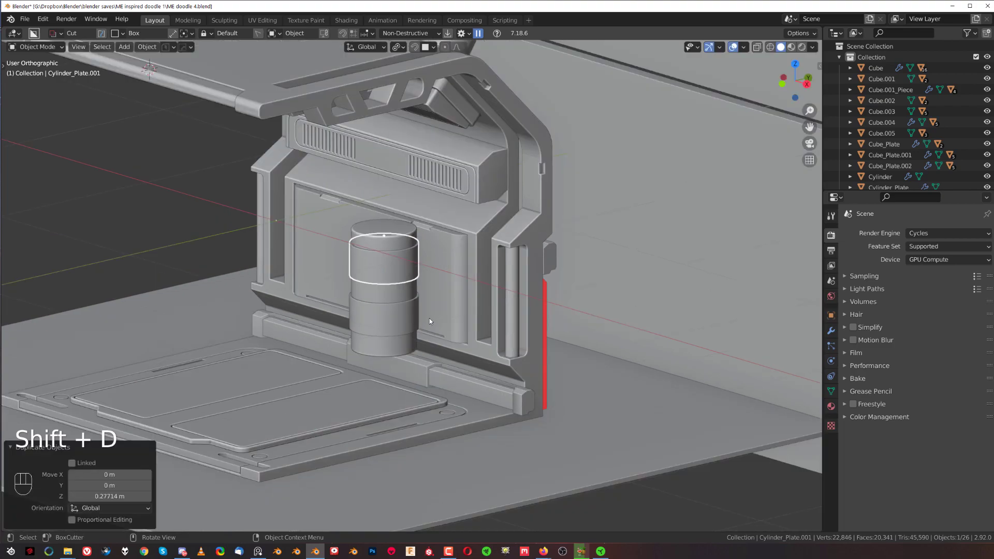
Step: Select the cylinder's bottom face and bevel its outer edge into a single-segment chamfer
{"action": "key", "text": "grave"}
{"action": "key", "text": "grave"}
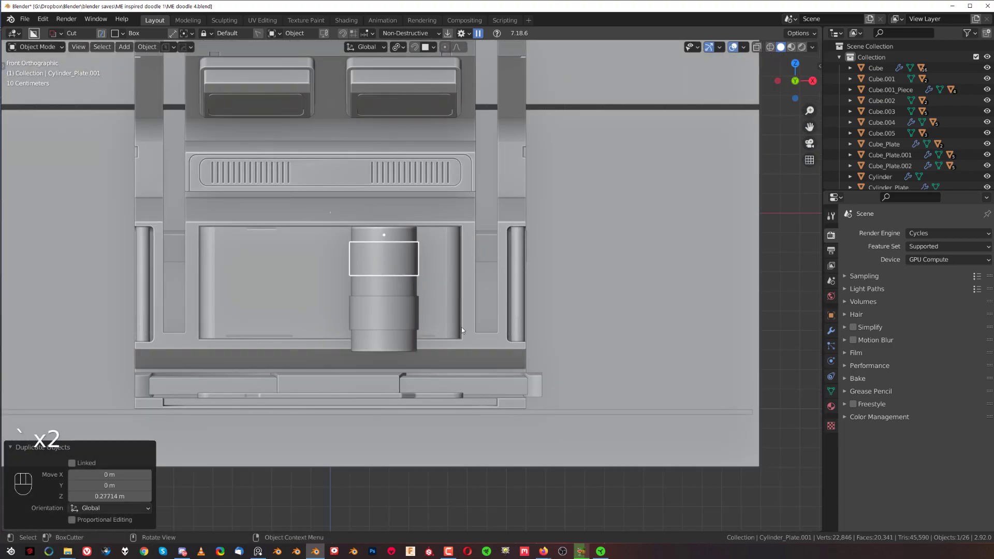
{"action": "middle_click_drag", "start_coordinate": [461, 336], "coordinate": [353, 310]}
{"action": "scroll", "coordinate": [353, 309], "scroll_direction": "up", "scroll_amount": 1}
{"action": "key", "text": "Tab"}
{"action": "key", "text": "Tab"}
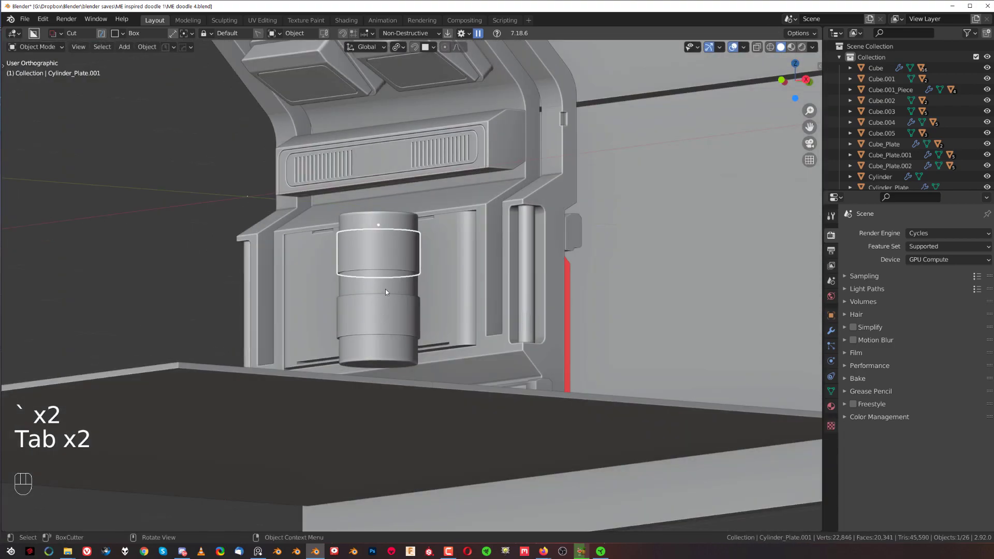
{"action": "left_click", "coordinate": [385, 289]}
{"action": "key", "text": "Tab"}
{"action": "left_click", "coordinate": [399, 366]}
{"action": "scroll", "coordinate": [424, 365], "scroll_direction": "up", "scroll_amount": 2}
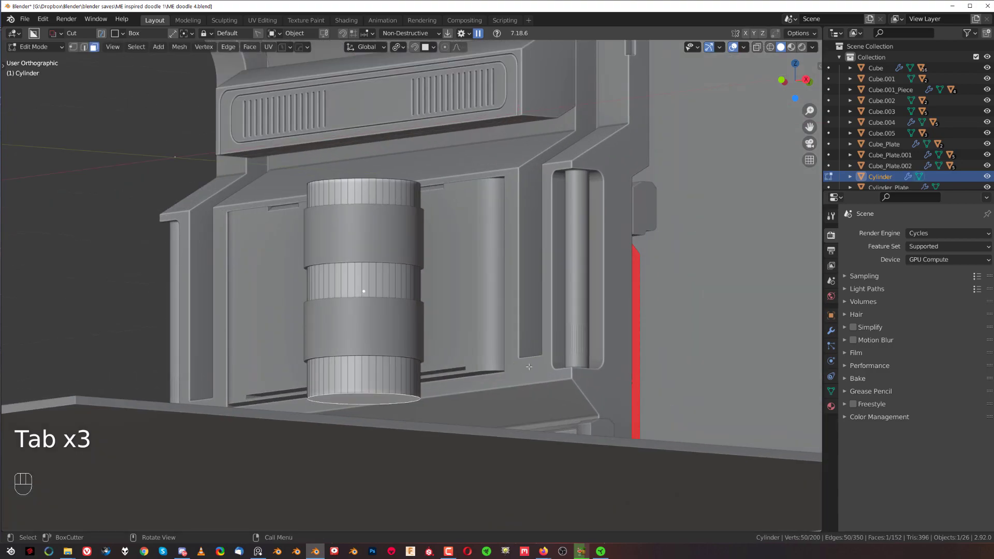
{"action": "key", "text": "i"}
{"action": "left_click", "coordinate": [552, 355]}
{"action": "key", "text": "ctrl+b"}
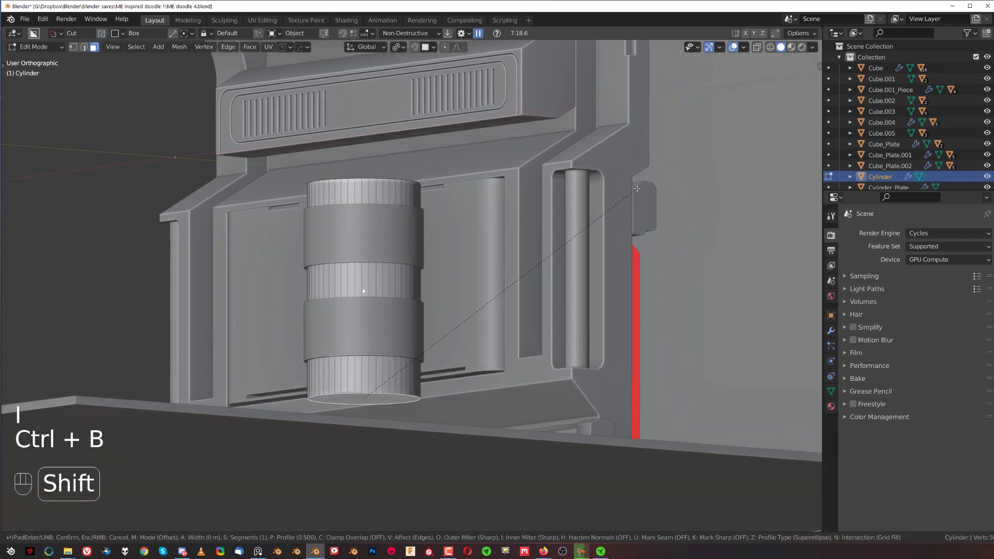
{"action": "left_click", "coordinate": [457, 412]}
{"action": "left_click", "coordinate": [389, 407]}
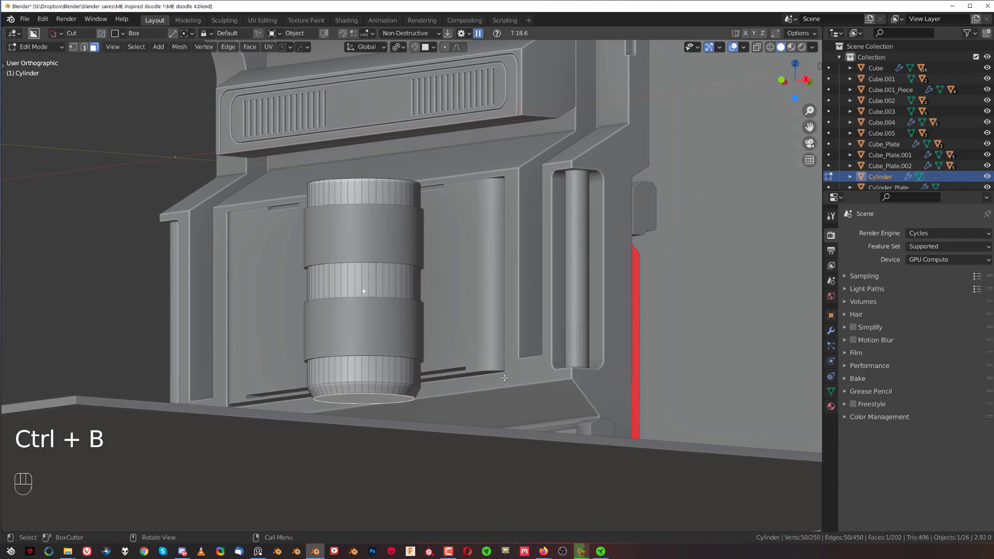
Step: Inset the cylinder's bottom face by about 0.084 m, extrude it, and inset the new face by about 0.076 m
{"action": "key", "text": "i"}
{"action": "left_click", "coordinate": [579, 356]}
{"action": "key", "text": "e"}
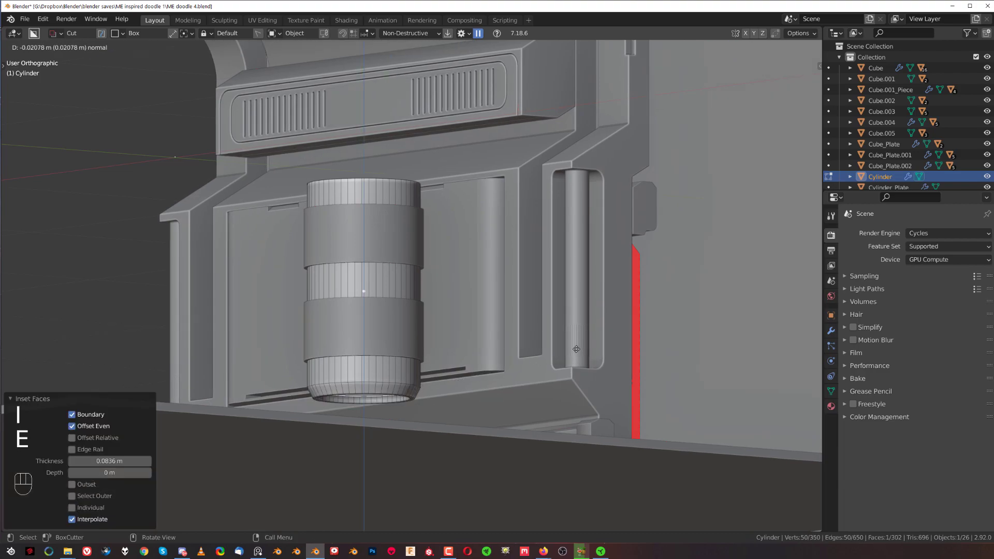
{"action": "left_click", "coordinate": [633, 354]}
{"action": "left_click", "coordinate": [631, 347]}
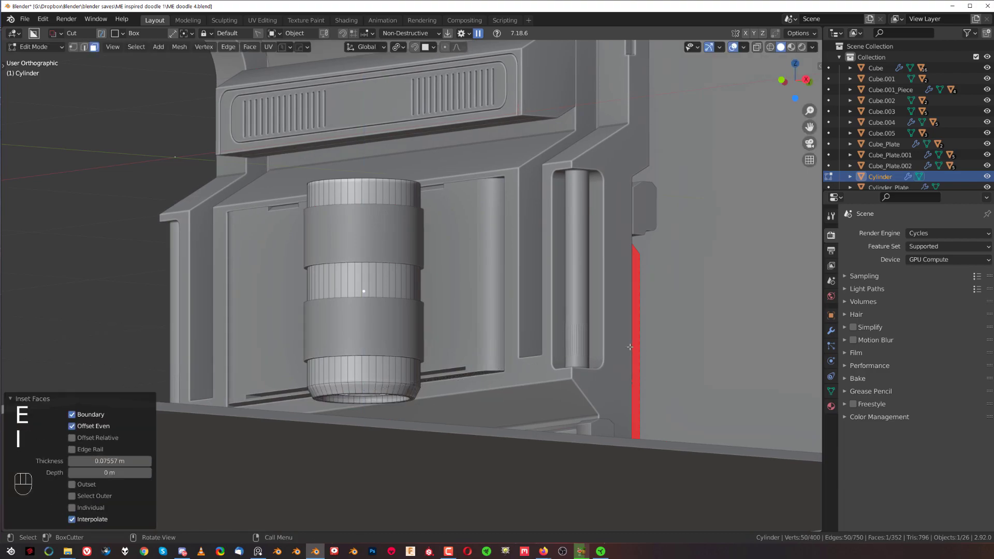
Step: Extrude the inner bottom face and bevel its edge to form a stepped foot
{"action": "key", "text": "e"}
{"action": "left_click", "coordinate": [585, 385]}
{"action": "key", "text": "ctrl+b"}
{"action": "left_click", "coordinate": [650, 386]}
{"action": "key", "text": "Tab"}
Step: Bevel the edge of the cylinder's top face with a single segment about 0.185 m wide
{"action": "scroll", "coordinate": [440, 321], "scroll_direction": "down", "scroll_amount": 4}
{"action": "middle_click_drag", "start_coordinate": [424, 332], "coordinate": [394, 259]}
{"action": "key", "text": "KP_5"}
{"action": "key", "text": "Tab"}
{"action": "scroll", "coordinate": [379, 238], "scroll_direction": "up", "scroll_amount": 2}
{"action": "scroll", "coordinate": [379, 237], "scroll_direction": "up", "scroll_amount": 2}
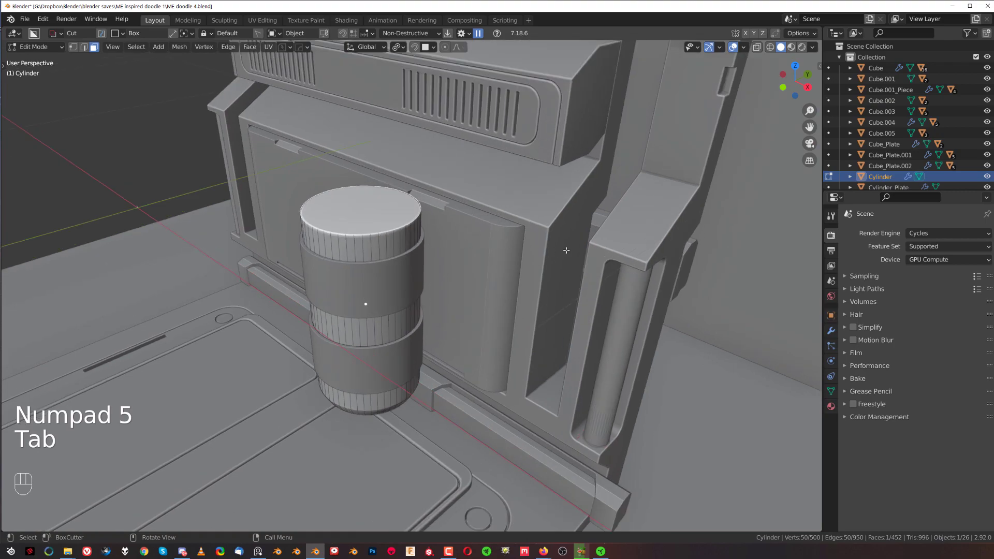
{"action": "key", "text": "ctrl+b"}
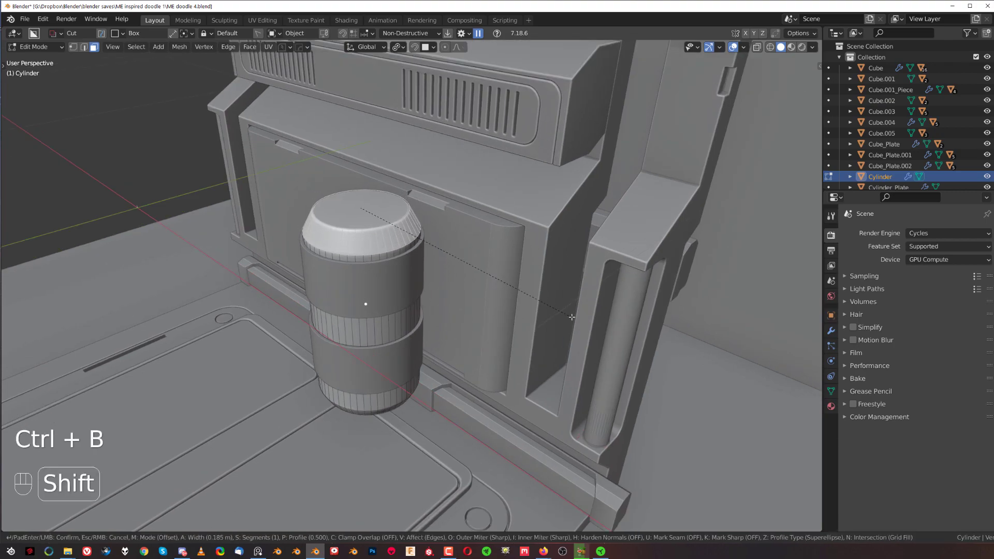
{"action": "left_click", "coordinate": [572, 316]}
Step: Scale the cylinder's top face to 0.781 and mark its boundary edges sharp with HOps
{"action": "key", "text": "Tab"}
{"action": "key", "text": "s"}
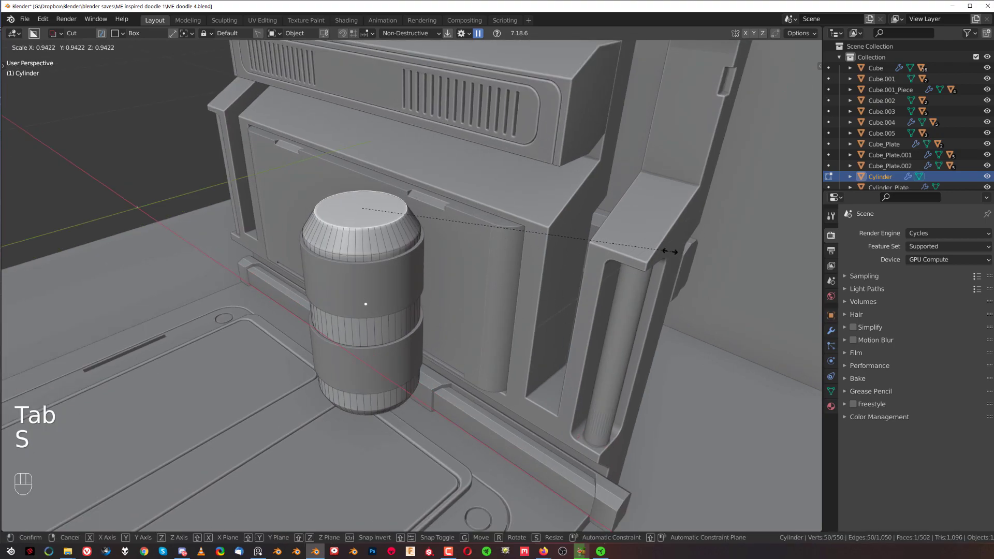
{"action": "left_click", "coordinate": [618, 250]}
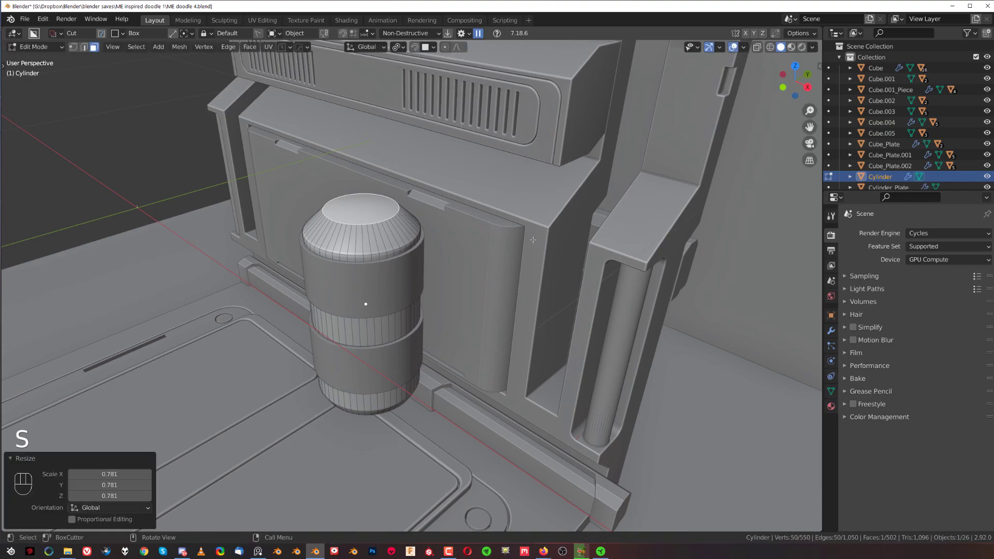
{"action": "key", "text": "q"}
{"action": "left_click", "coordinate": [519, 204]}
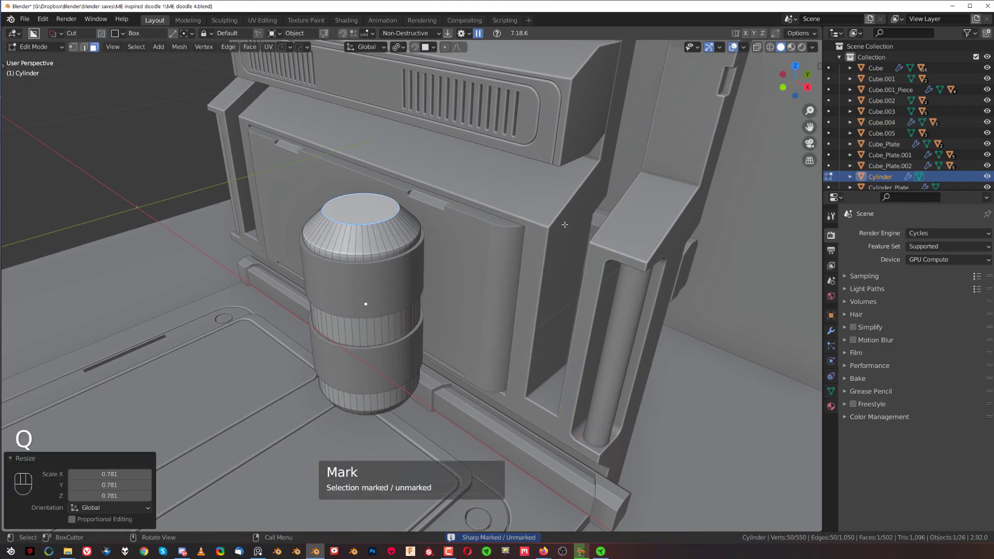
Step: Inset the top face twice, the second time by about 0.162 m, and lower the inner face along Z into a recess
{"action": "key", "text": "i"}
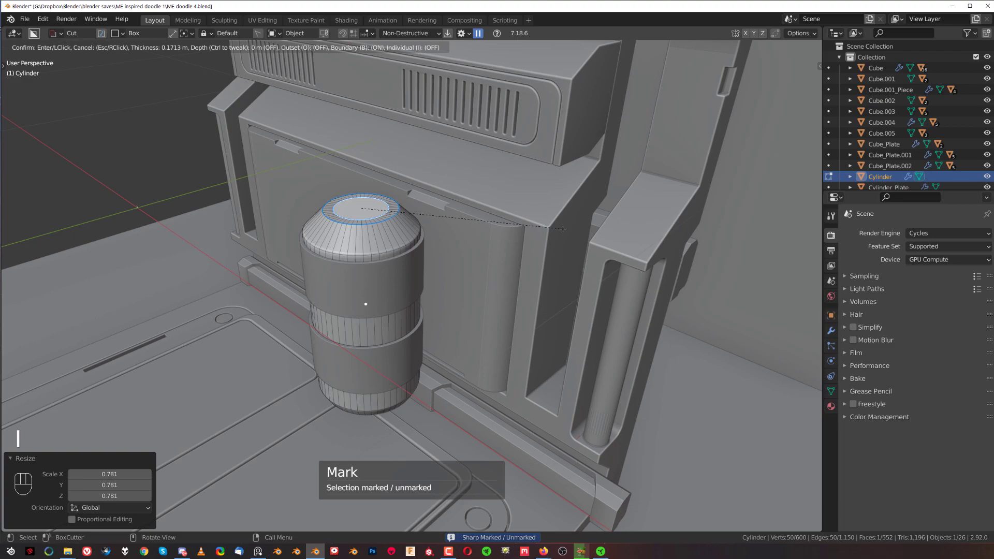
{"action": "left_click", "coordinate": [562, 229]}
{"action": "key", "text": "i"}
{"action": "left_click", "coordinate": [549, 228]}
{"action": "key", "text": "g"}
{"action": "key", "text": "z"}
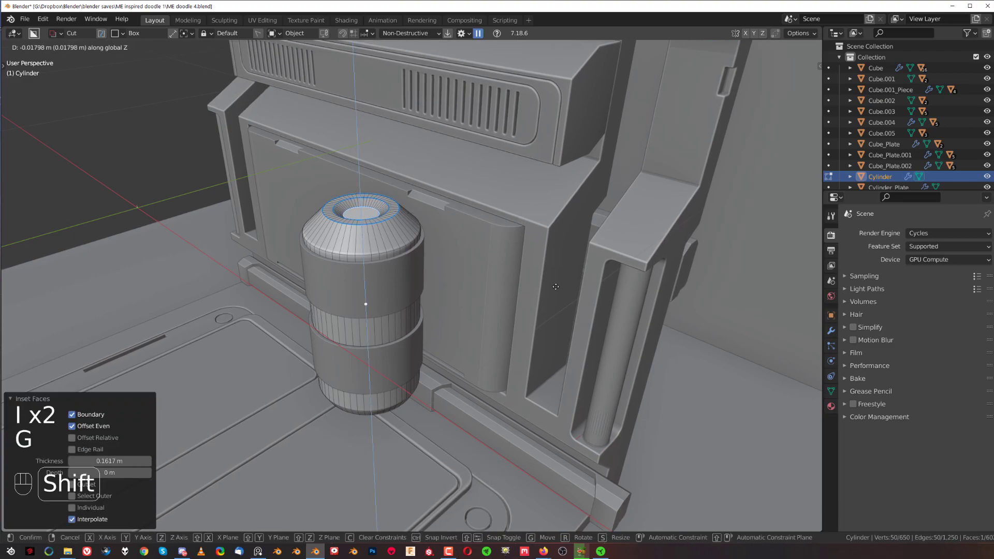
{"action": "left_click", "coordinate": [556, 286]}
{"action": "key", "text": "Tab"}
{"action": "left_click", "coordinate": [462, 236]}
Step: Mirror the cylinder and its two ring plates across the wall panel's local X axis with the HOps mirror gizmo
{"action": "scroll", "coordinate": [392, 290], "scroll_direction": "down", "scroll_amount": 5}
{"action": "middle_click_drag", "start_coordinate": [391, 294], "coordinate": [403, 294]}
{"action": "scroll", "coordinate": [403, 293], "scroll_direction": "up", "scroll_amount": 2}
{"action": "left_click", "coordinate": [407, 293]}
{"action": "left_click", "coordinate": [403, 338], "text": "shift"}
{"action": "left_click", "coordinate": [389, 262], "text": "shift"}
{"action": "left_click", "coordinate": [443, 290], "text": "shift"}
{"action": "scroll", "coordinate": [446, 291], "scroll_direction": "down", "scroll_amount": 2}
{"action": "key", "text": "alt+x"}
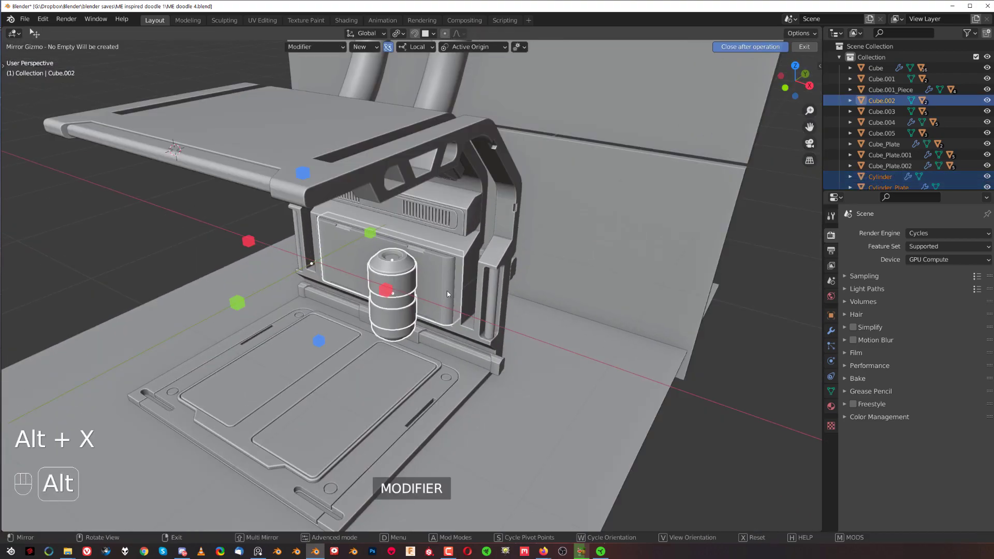
{"action": "left_click", "coordinate": [391, 295]}
{"action": "scroll", "coordinate": [436, 305], "scroll_direction": "down", "scroll_amount": 5}
{"action": "middle_click_drag", "start_coordinate": [440, 305], "coordinate": [413, 283]}
{"action": "left_click", "coordinate": [582, 255]}
Step: Sharpen both ring plates with the HOps Csharp operation
{"action": "scroll", "coordinate": [481, 282], "scroll_direction": "up", "scroll_amount": 5}
{"action": "scroll", "coordinate": [413, 283], "scroll_direction": "up", "scroll_amount": 3}
{"action": "left_click", "coordinate": [350, 296]}
{"action": "left_click", "coordinate": [332, 225], "text": "shift"}
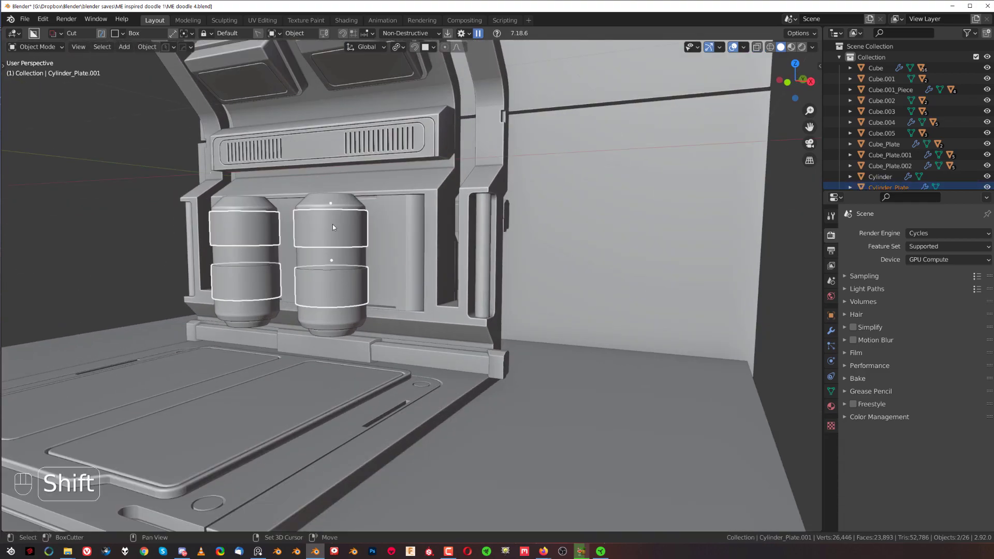
{"action": "key", "text": "q"}
{"action": "scroll", "coordinate": [322, 253], "scroll_direction": "up", "scroll_amount": 2}
{"action": "key", "text": "q"}
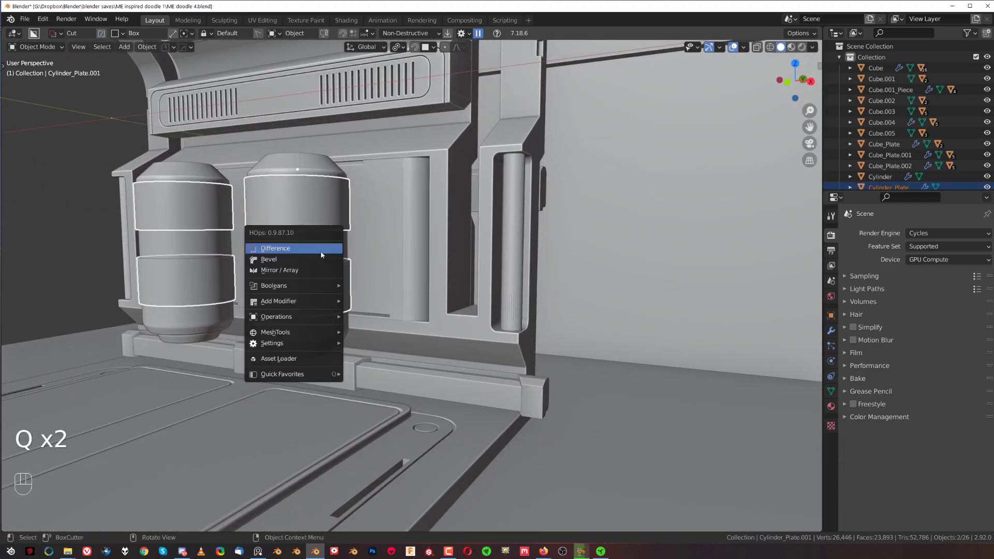
{"action": "mouse_move", "coordinate": [298, 316]}
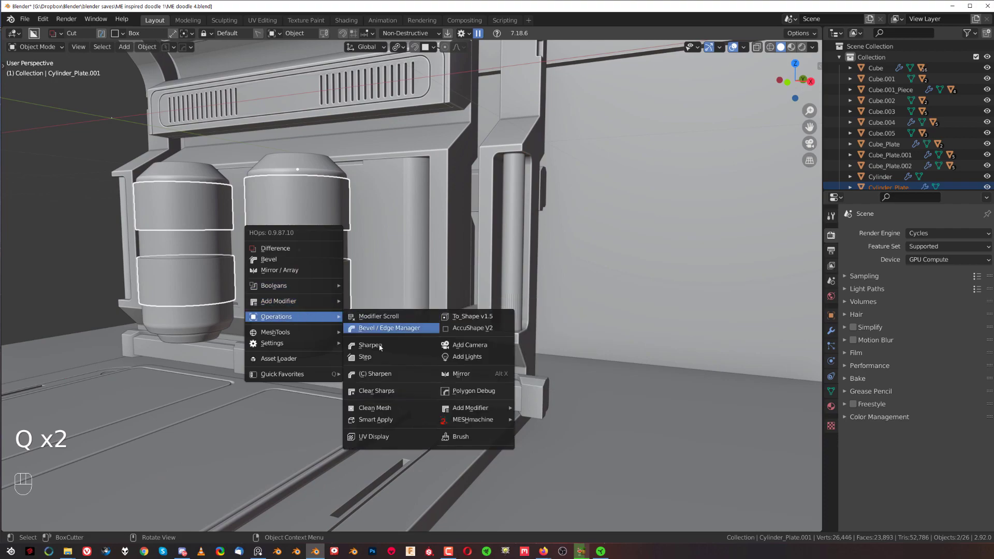
{"action": "left_click", "coordinate": [383, 351]}
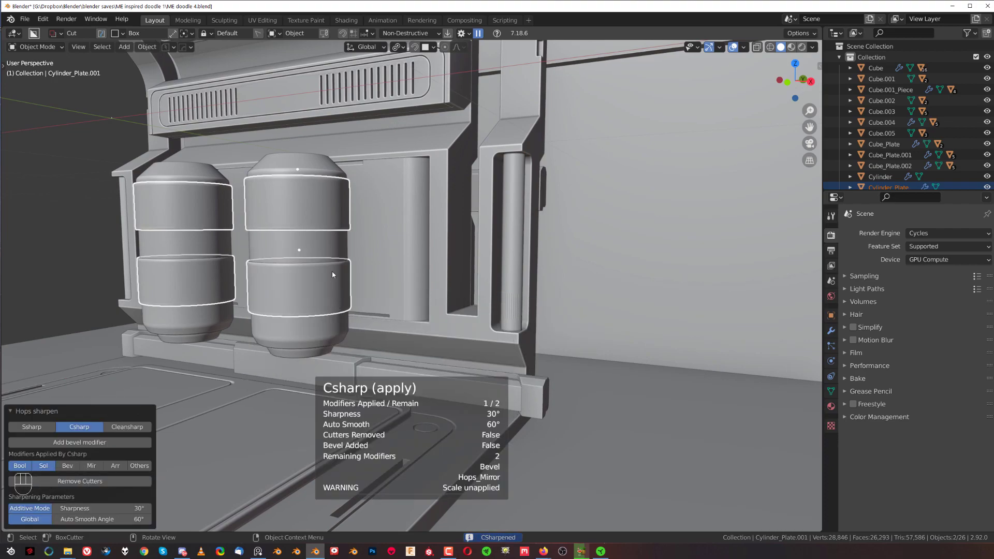
Step: Adjust the Bevel modifier on both ring plates with HOps
{"action": "scroll", "coordinate": [330, 277], "scroll_direction": "up", "scroll_amount": 2}
{"action": "left_click", "coordinate": [331, 299]}
{"action": "scroll", "coordinate": [348, 226], "scroll_direction": "up", "scroll_amount": 2}
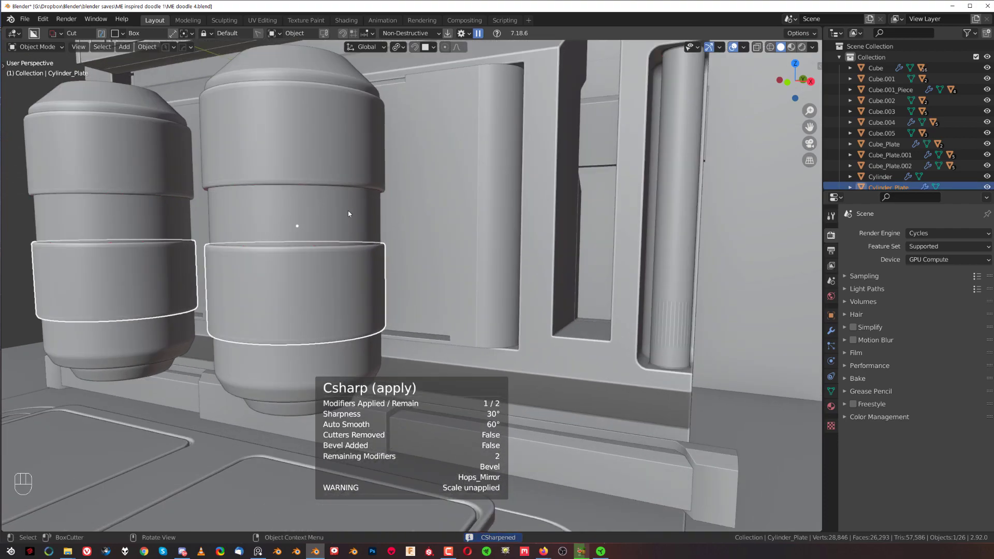
{"action": "left_click", "coordinate": [337, 166], "text": "shift"}
{"action": "key", "text": "q"}
{"action": "left_click", "coordinate": [321, 108]}
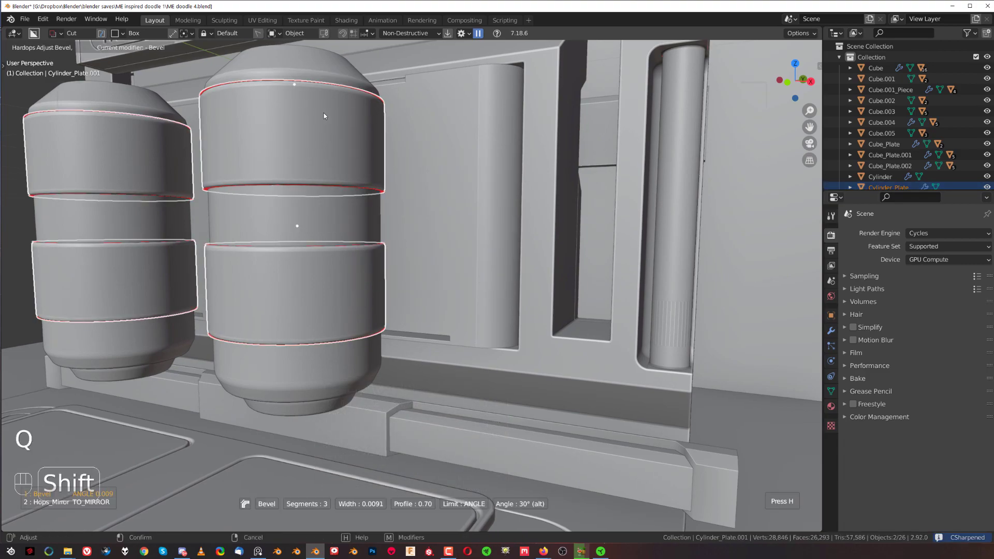
{"action": "left_click", "coordinate": [323, 112]}
{"action": "middle_click_drag", "start_coordinate": [333, 126], "coordinate": [346, 242]}
{"action": "scroll", "coordinate": [342, 274], "scroll_direction": "up", "scroll_amount": 1}
{"action": "key", "text": "q"}
{"action": "left_click", "coordinate": [330, 273]}
{"action": "left_click", "coordinate": [332, 280]}
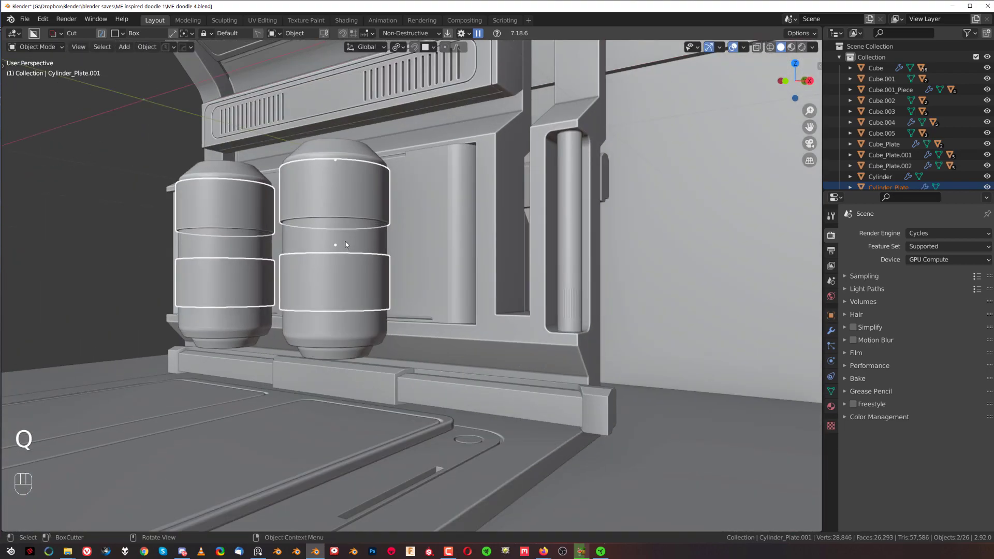
Step: Select the face loop of the cylinder's exposed band between the two ring plates
{"action": "left_click", "coordinate": [337, 239]}
{"action": "scroll", "coordinate": [363, 236], "scroll_direction": "down", "scroll_amount": 2}
{"action": "key", "text": "Tab"}
{"action": "left_click", "coordinate": [372, 321]}
{"action": "scroll", "coordinate": [337, 243], "scroll_direction": "up", "scroll_amount": 4}
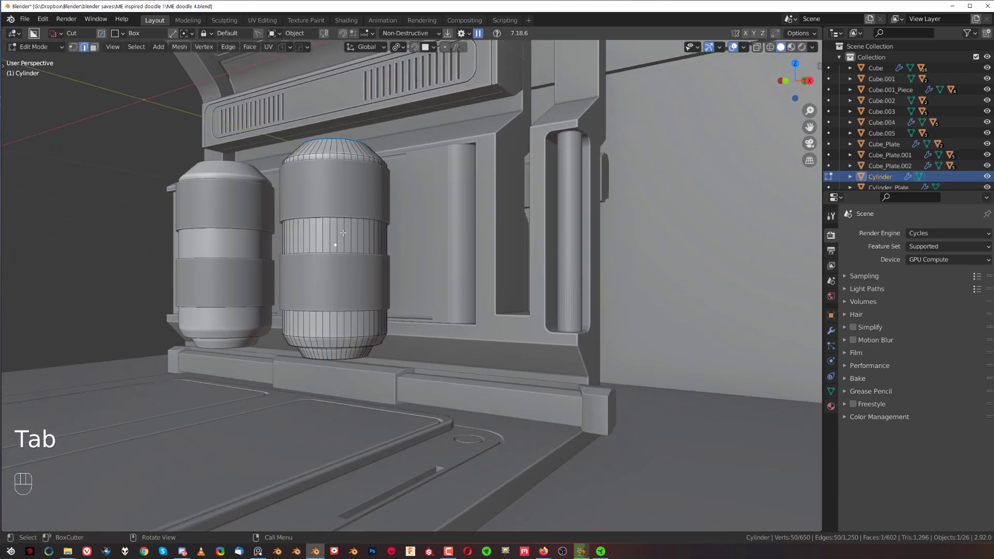
{"action": "key", "text": "Tab"}
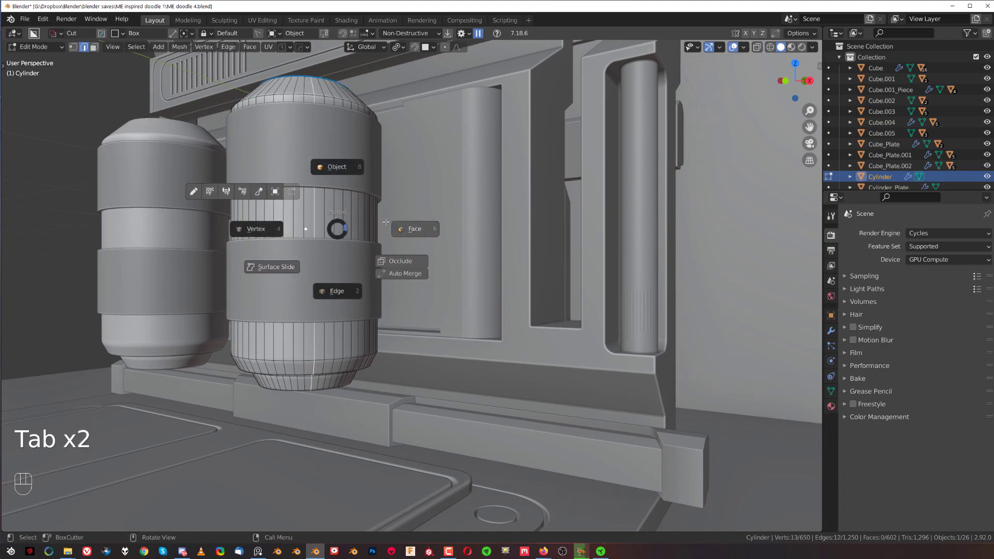
{"action": "left_click", "coordinate": [399, 224]}
{"action": "left_click", "coordinate": [319, 227], "text": "alt"}
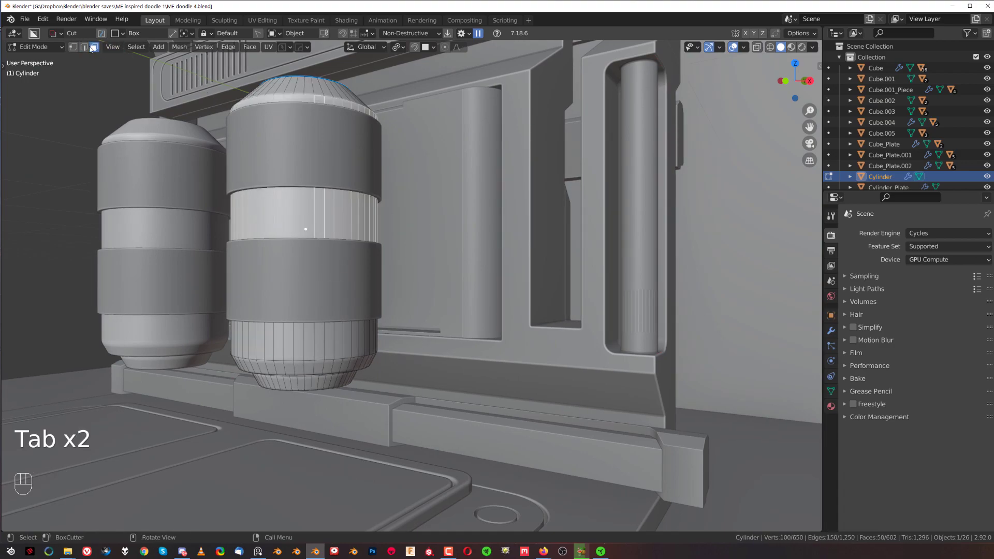
Step: Checker-deselect every other face of the band and try to inset the remaining faces
{"action": "left_click", "coordinate": [134, 47]}
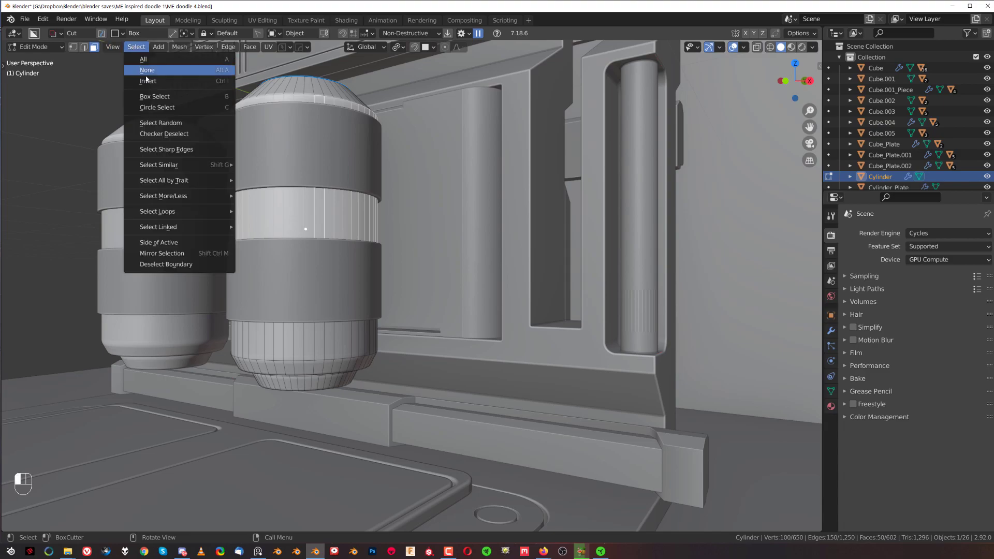
{"action": "left_click", "coordinate": [170, 138]}
{"action": "scroll", "coordinate": [485, 235], "scroll_direction": "up", "scroll_amount": 3}
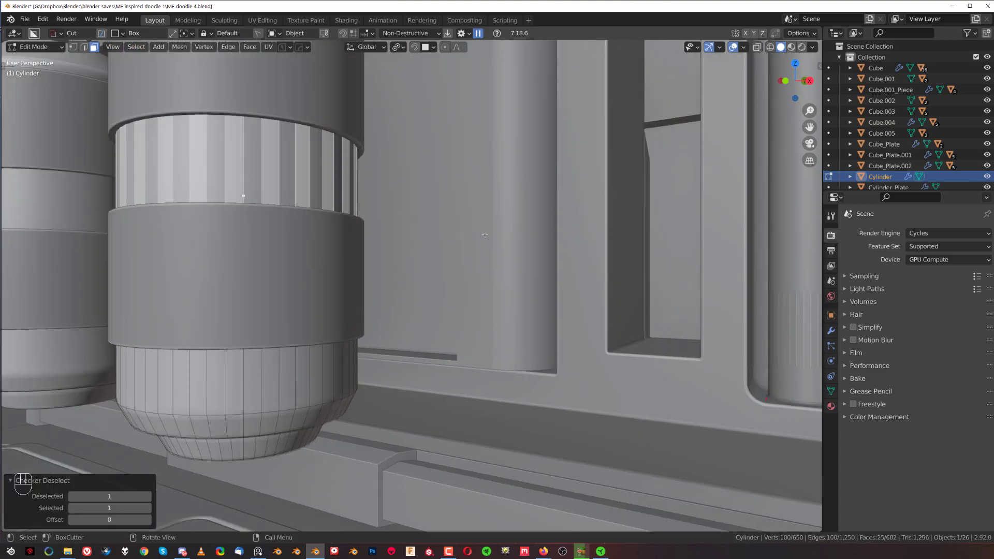
{"action": "key", "text": "i"}
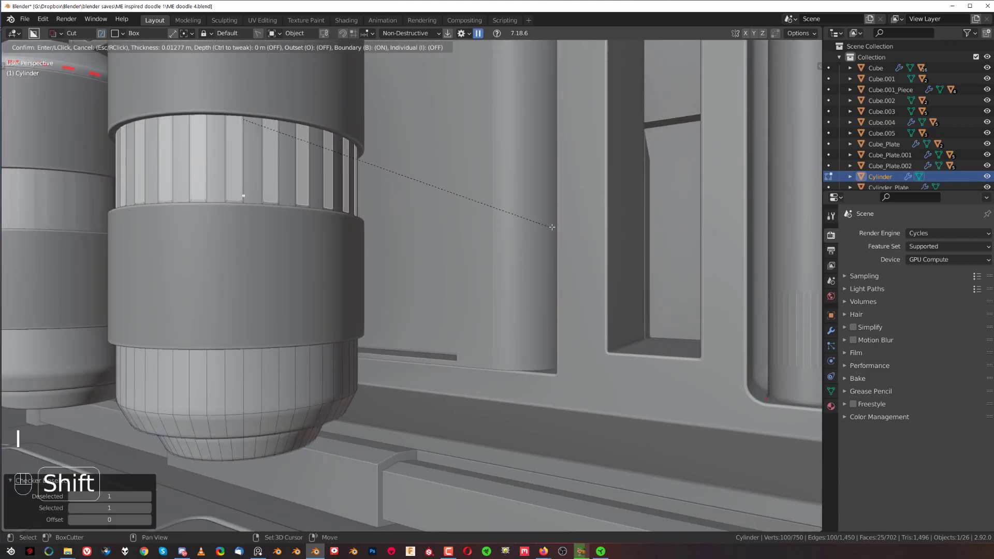
{"action": "left_click", "coordinate": [530, 223]}
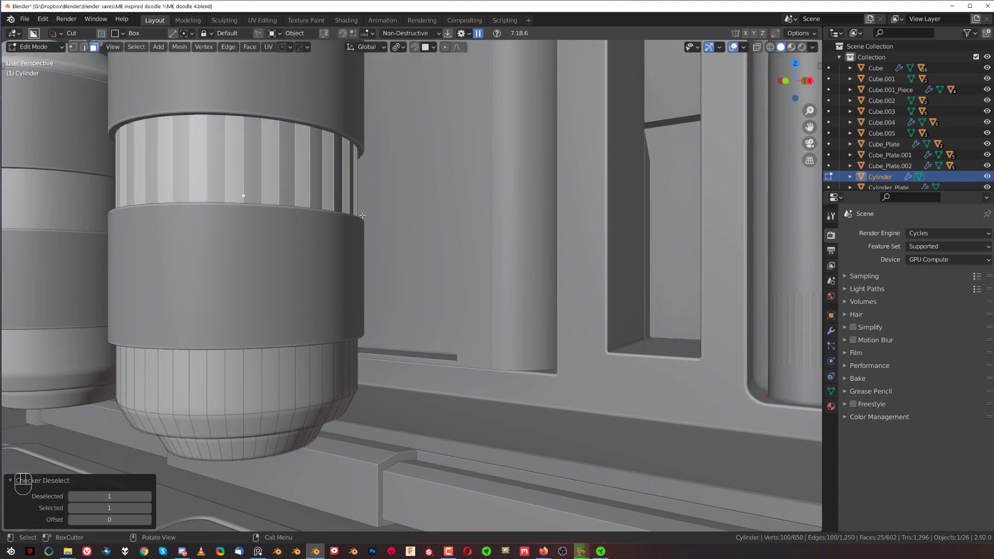
Step: Isolate the cylinder in local view and undo the alternate-face selection
{"action": "key", "text": "slash"}
{"action": "key", "text": "Tab"}
{"action": "key", "text": "ctrl+z"}
{"action": "key", "text": "ctrl+z"}
{"action": "key", "text": "ctrl+z"}
{"action": "key", "text": "ctrl+z"}
{"action": "key", "text": "ctrl+z"}
{"action": "key", "text": "ctrl+z"}
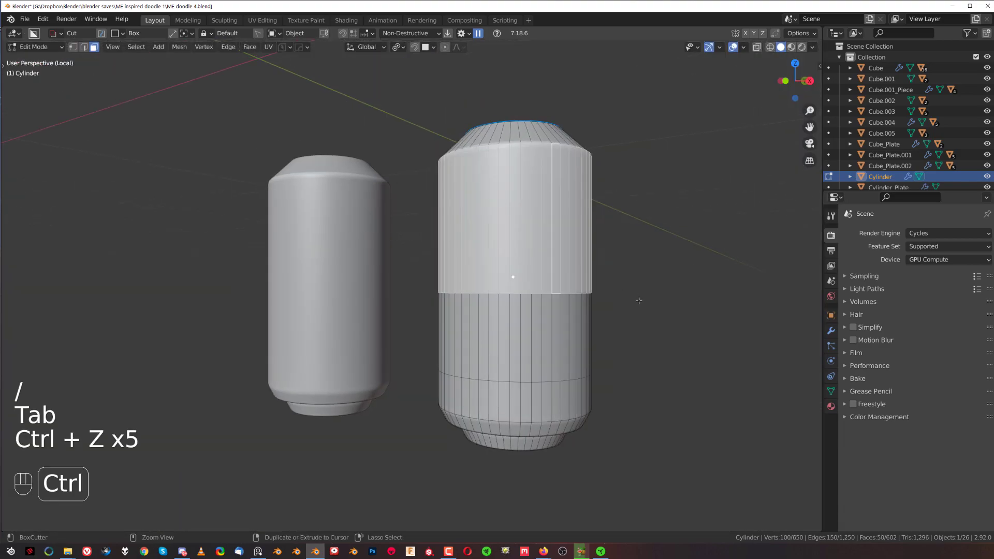
Step: Dissolve the two horizontal edge loops around the cylinder's body so its side faces run full height
{"action": "key", "text": "Tab"}
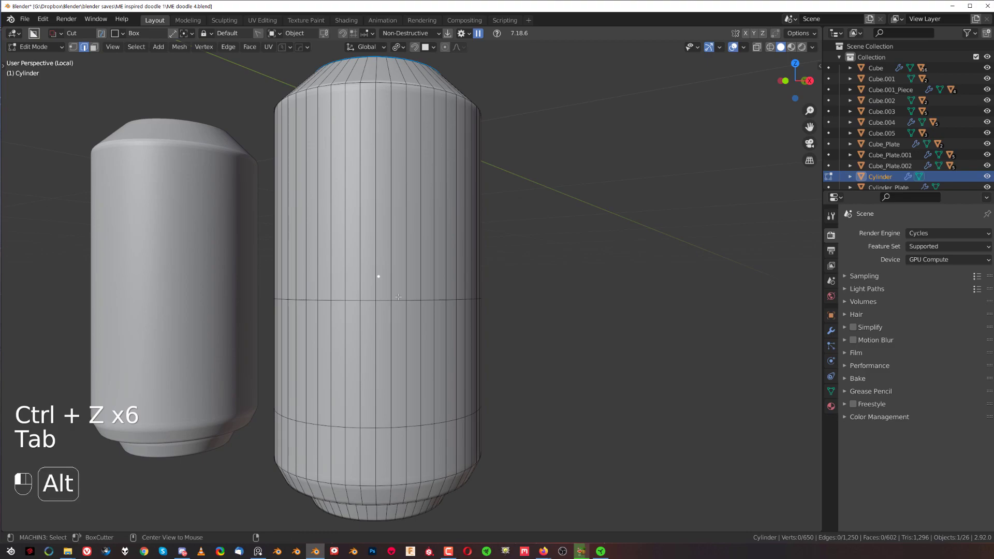
{"action": "left_click", "coordinate": [398, 299], "text": "alt"}
{"action": "key", "text": "x"}
{"action": "left_click", "coordinate": [449, 341]}
{"action": "key", "text": "ctrl+z"}
{"action": "key", "text": "x"}
{"action": "left_click", "coordinate": [453, 332]}
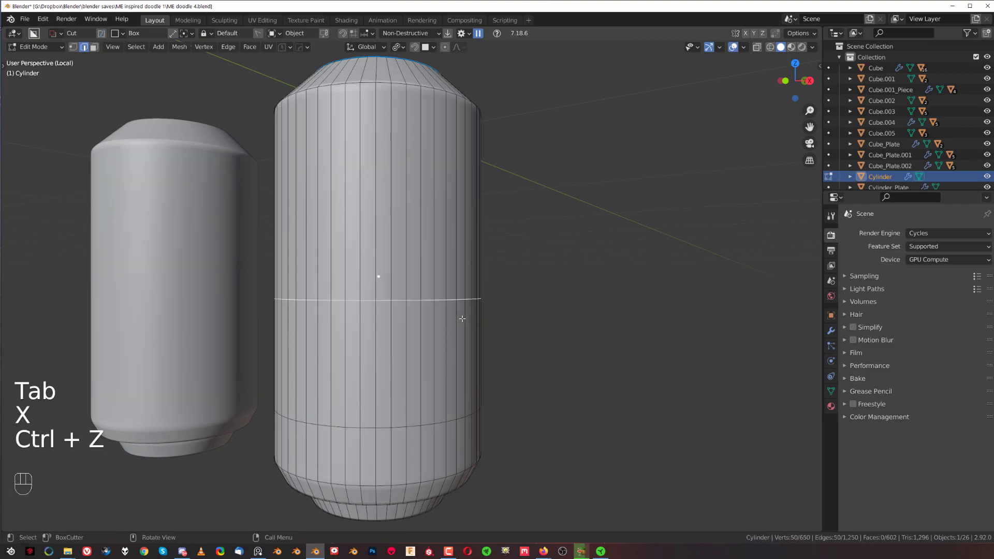
{"action": "scroll", "coordinate": [453, 332], "scroll_direction": "down", "scroll_amount": 1}
{"action": "key", "text": "Tab"}
{"action": "key", "text": "Tab"}
{"action": "key", "text": "x"}
{"action": "left_click", "coordinate": [400, 403]}
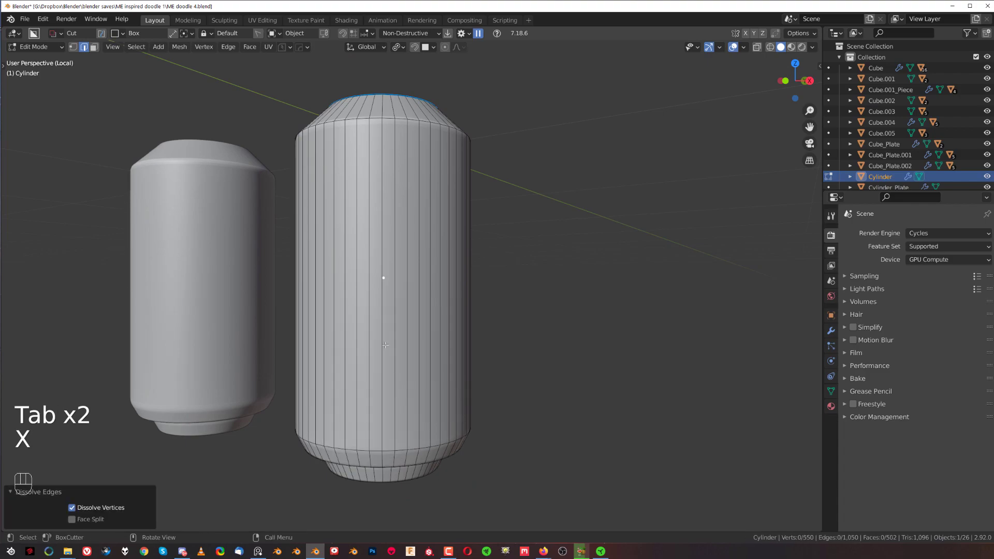
Step: Select the cylinder's full-height side face loop and checker-deselect every other face, with one deselected per one selected
{"action": "key", "text": "Tab"}
{"action": "left_click", "coordinate": [406, 277]}
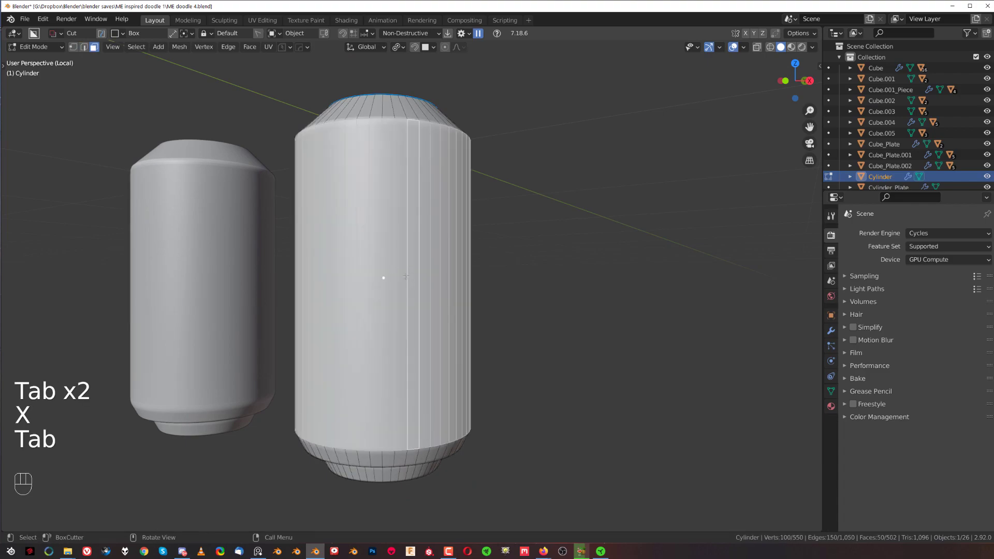
{"action": "left_click", "coordinate": [136, 47]}
{"action": "left_click", "coordinate": [164, 108]}
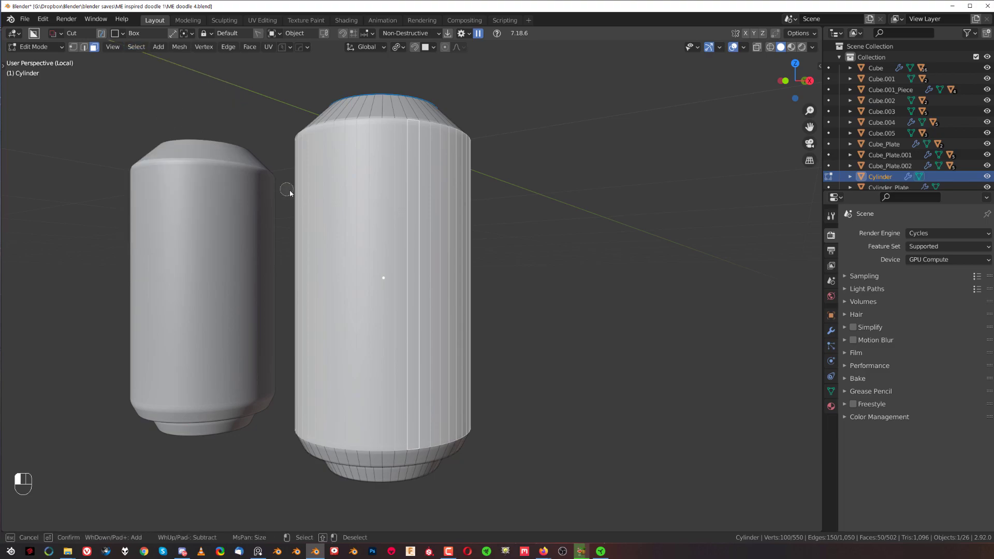
{"action": "left_click", "coordinate": [137, 47]}
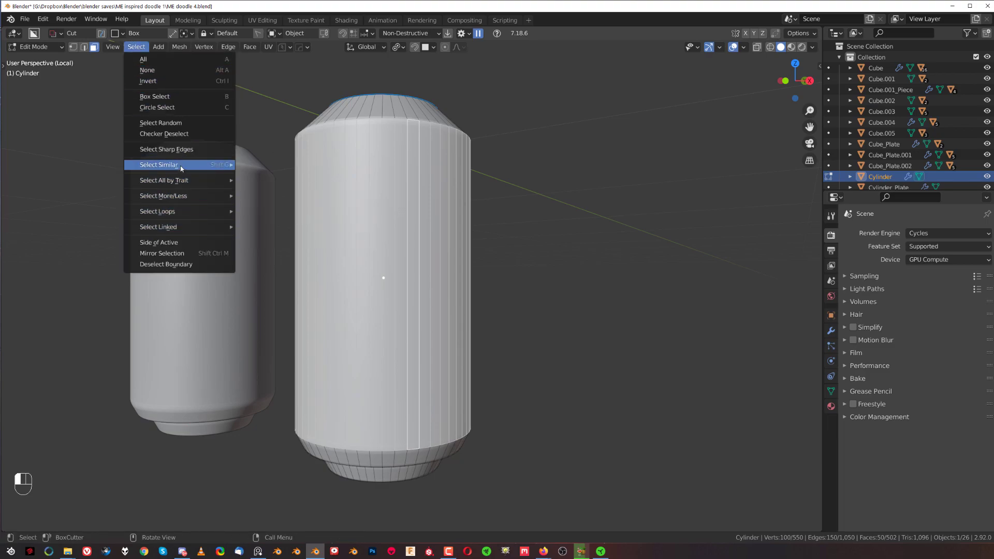
{"action": "left_click", "coordinate": [176, 134]}
{"action": "scroll", "coordinate": [539, 232], "scroll_direction": "up", "scroll_amount": 2}
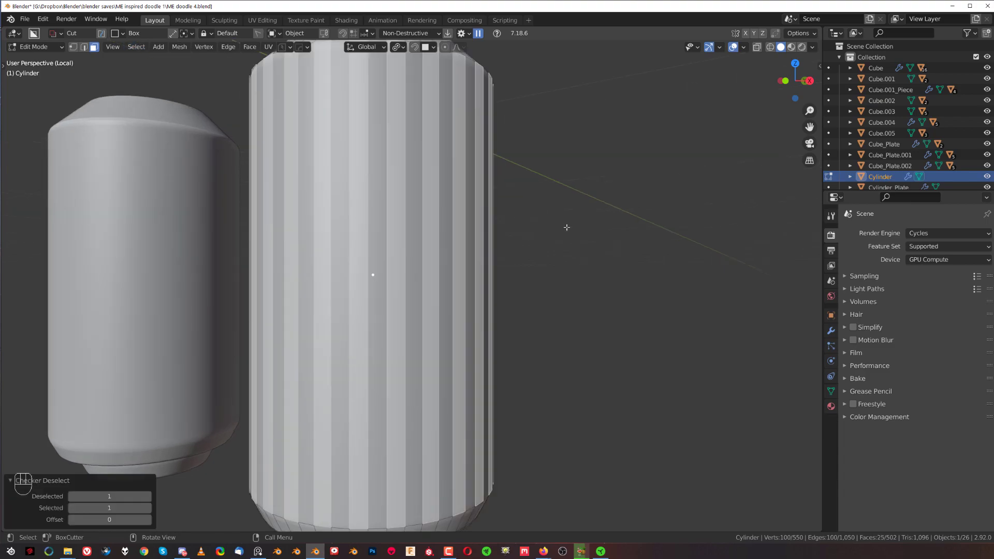
Step: Inset the alternate side faces about 0.042 m and entrench them into vertical grooves with the HardOps Panel Face operation
{"action": "key", "text": "i"}
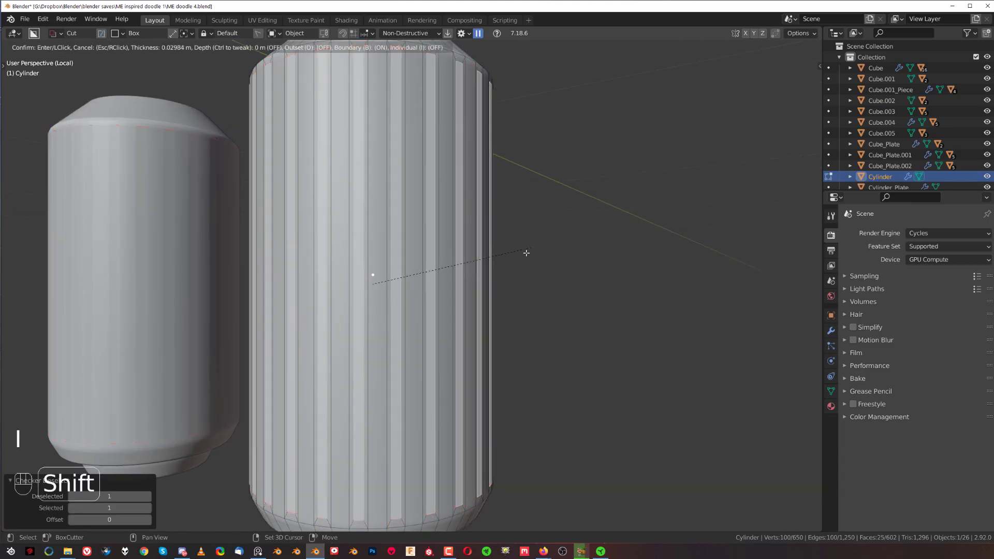
{"action": "left_click", "coordinate": [513, 262]}
{"action": "key", "text": "q"}
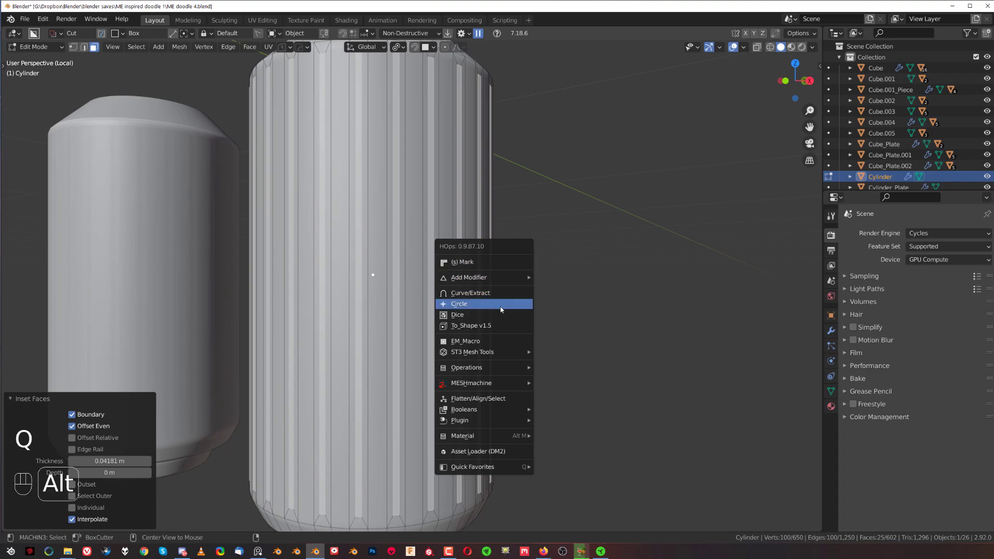
{"action": "left_click", "coordinate": [498, 342]}
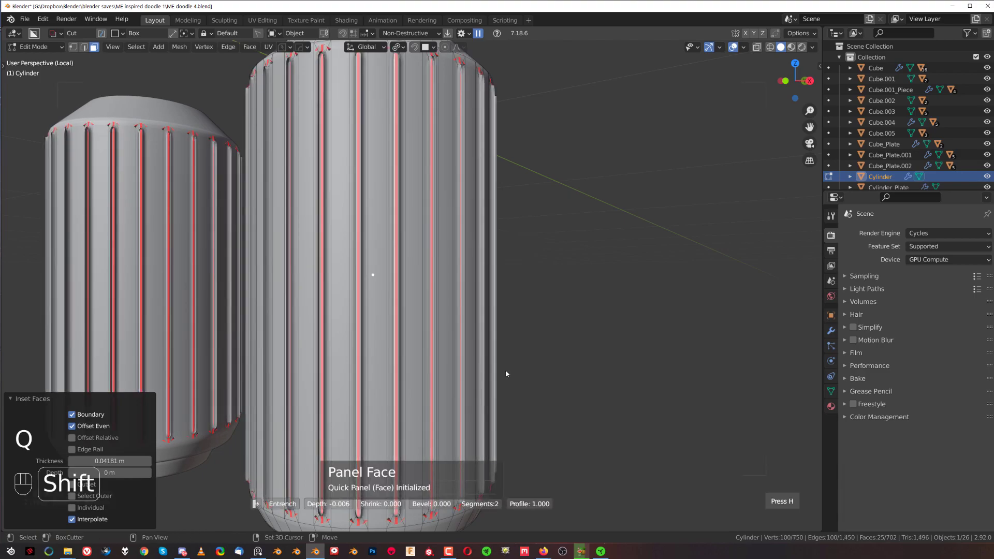
Step: Add a HardOps bevel to the grooved cylinder with width 0.0020 and 3 segments
{"action": "key", "text": "Tab"}
{"action": "key", "text": "q"}
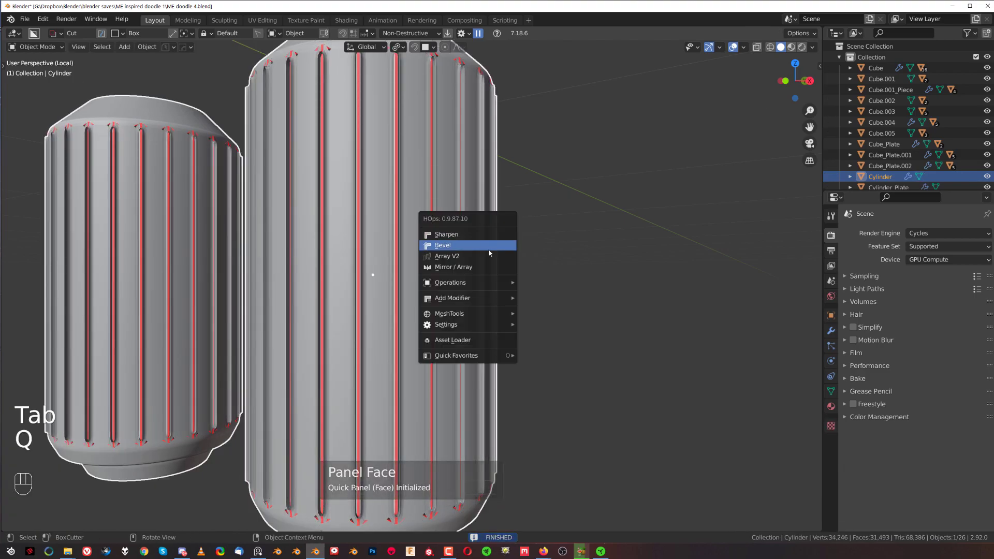
{"action": "left_click", "coordinate": [506, 249]}
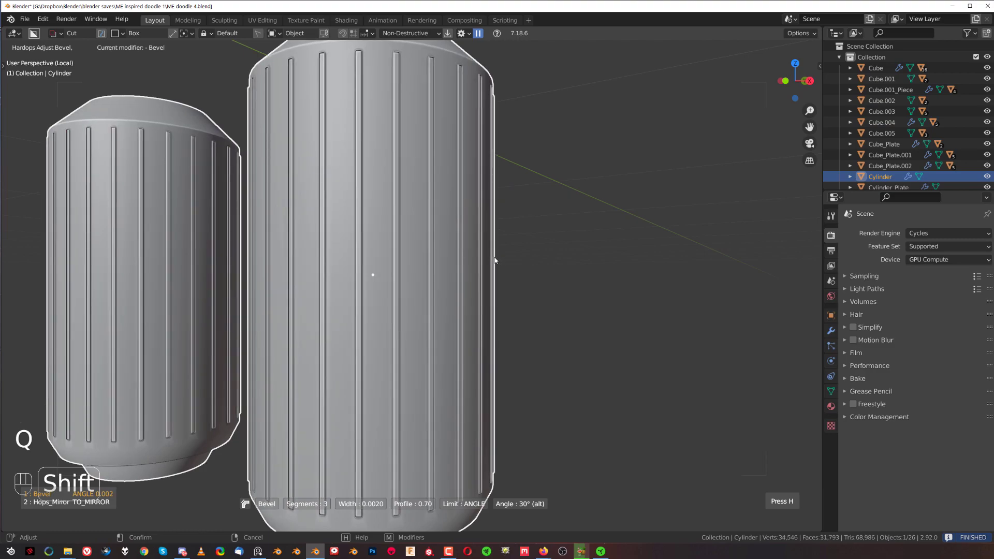
{"action": "left_click", "coordinate": [497, 262]}
Step: Exit the cylinder's local view and save the file
{"action": "scroll", "coordinate": [496, 263], "scroll_direction": "down", "scroll_amount": 3}
{"action": "key", "text": "slash"}
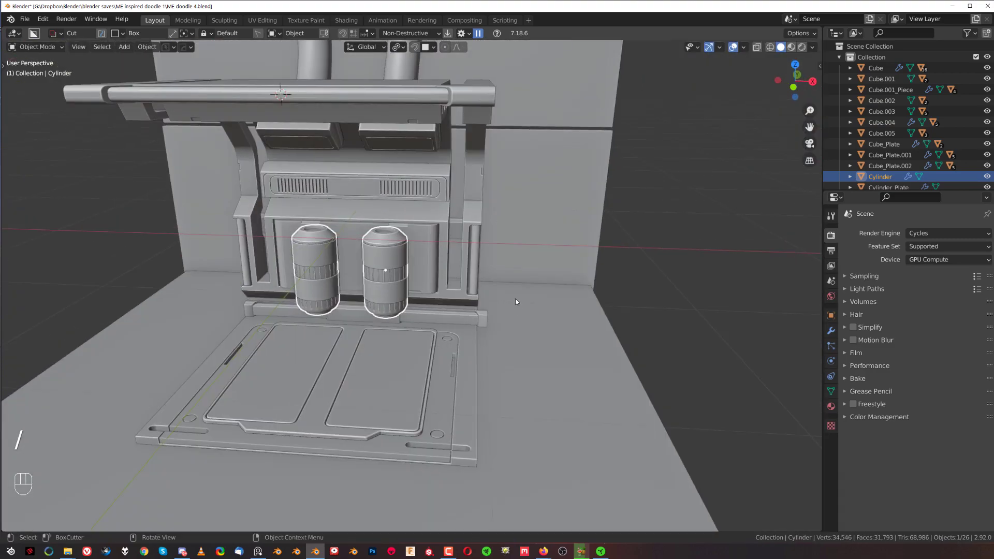
{"action": "middle_click_drag", "start_coordinate": [515, 298], "coordinate": [350, 236]}
{"action": "scroll", "coordinate": [350, 285], "scroll_direction": "up", "scroll_amount": 3}
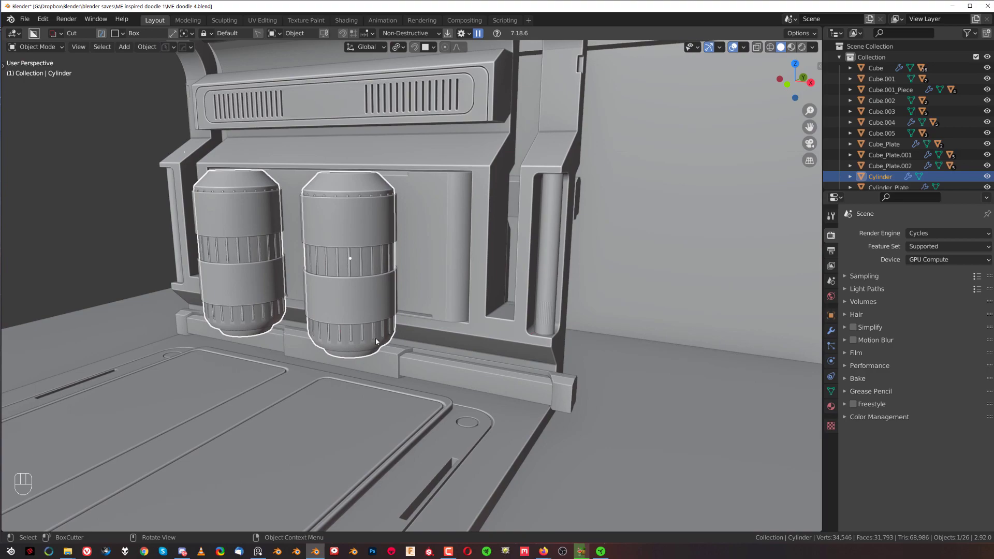
{"action": "left_click", "coordinate": [349, 335]}
{"action": "left_click", "coordinate": [260, 324]}
{"action": "key", "text": "ctrl+s"}
Step: Move the canister bodies up about 0.015 m along Z so the grooves shift relative to the ring plates
{"action": "key", "text": "g"}
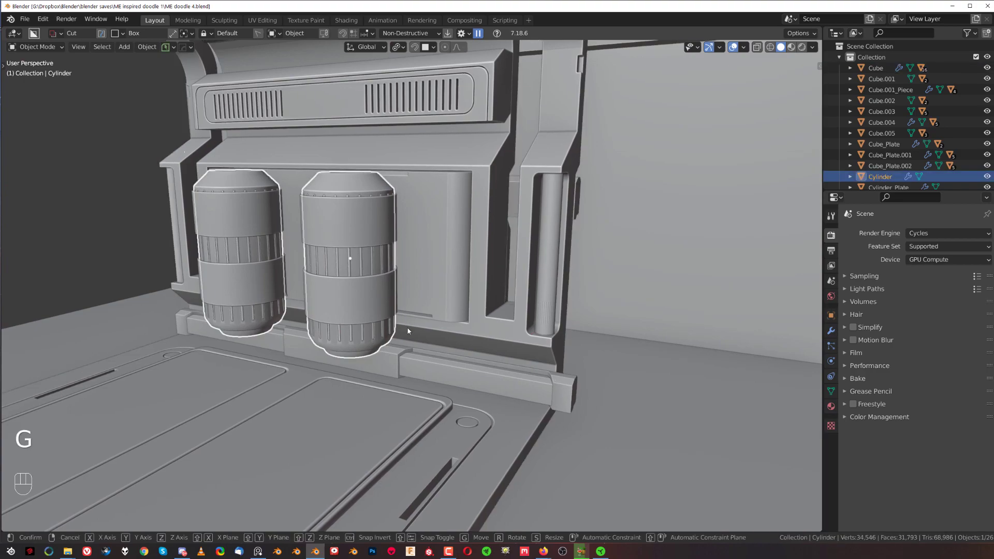
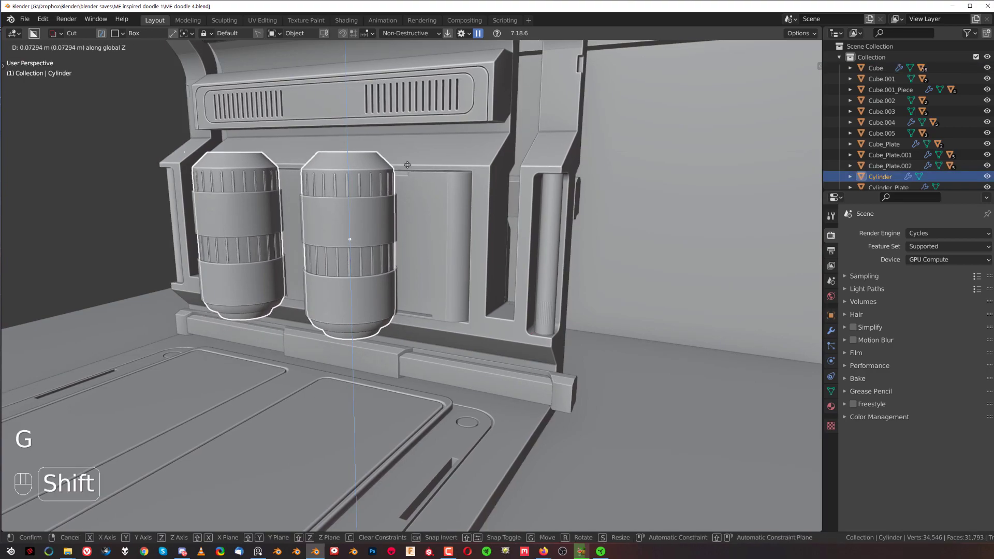
{"action": "left_click", "coordinate": [406, 311]}
{"action": "scroll", "coordinate": [405, 312], "scroll_direction": "down", "scroll_amount": 4}
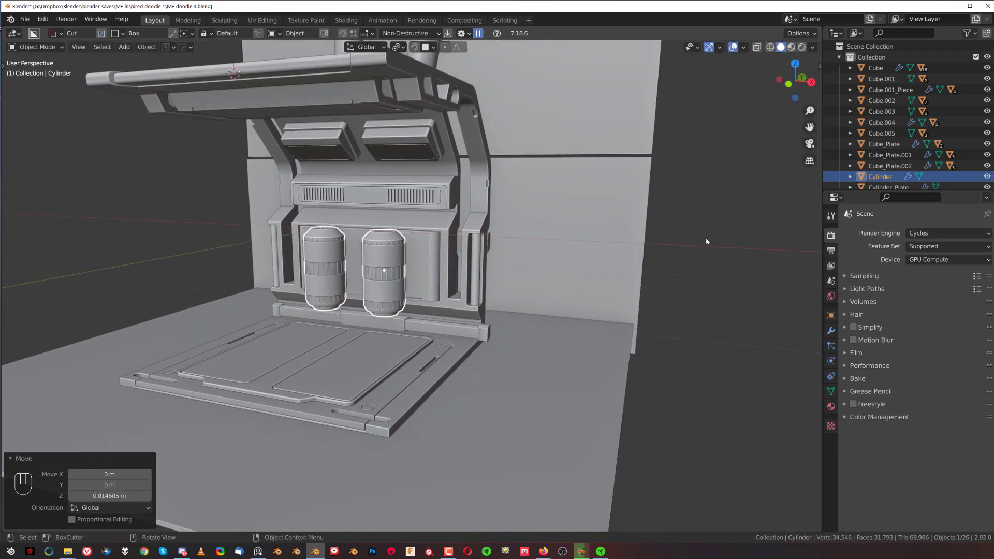
{"action": "left_click", "coordinate": [706, 238]}
Step: Move the strip at the base of the wall behind the canisters, about -0.1 m in Y and 0.363 m in Z
{"action": "scroll", "coordinate": [478, 313], "scroll_direction": "down", "scroll_amount": 1}
{"action": "middle_click_drag", "start_coordinate": [478, 312], "coordinate": [383, 290]}
{"action": "scroll", "coordinate": [356, 225], "scroll_direction": "up", "scroll_amount": 4}
{"action": "scroll", "coordinate": [356, 224], "scroll_direction": "down", "scroll_amount": 1}
{"action": "middle_click_drag", "start_coordinate": [356, 225], "coordinate": [432, 260], "text": "shift"}
{"action": "scroll", "coordinate": [436, 268], "scroll_direction": "up", "scroll_amount": 3}
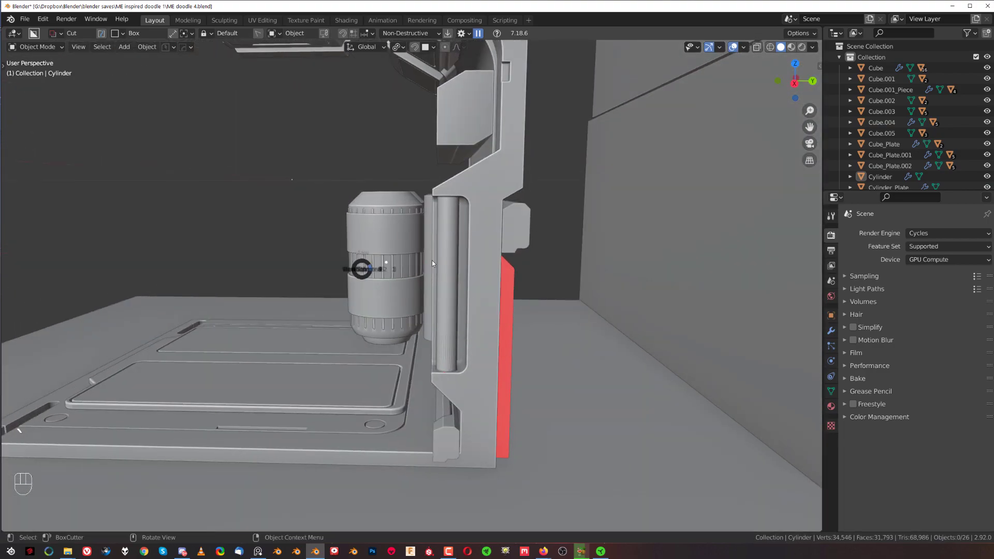
{"action": "key", "text": "KP_5"}
{"action": "scroll", "coordinate": [424, 282], "scroll_direction": "up", "scroll_amount": 2}
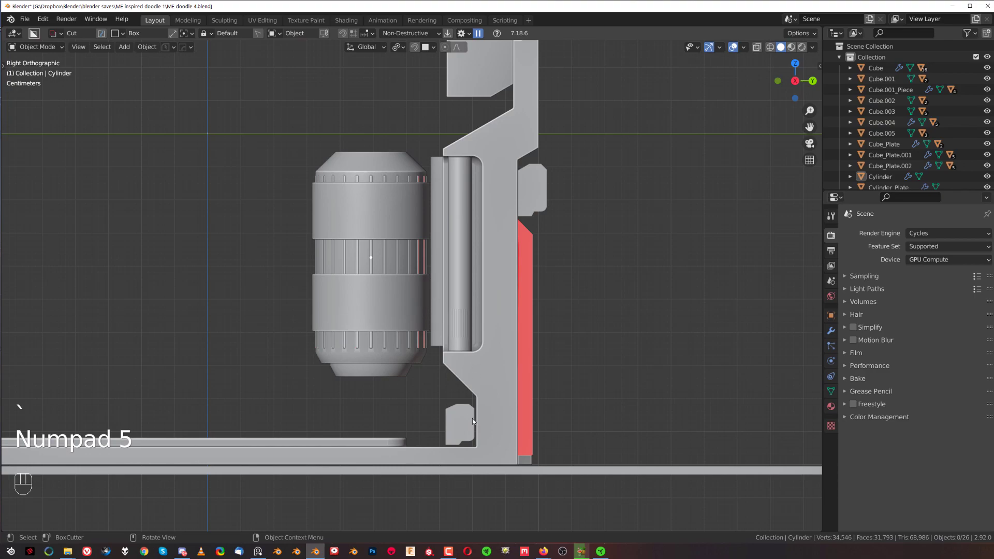
{"action": "key", "text": "g"}
{"action": "left_click", "coordinate": [434, 294]}
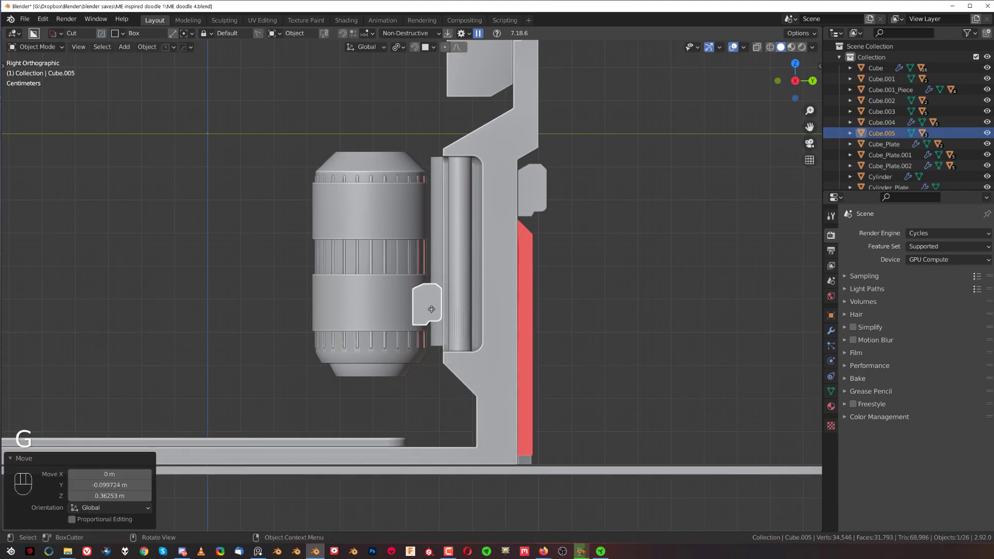
Step: Scale the strip along X to 0.476 so it becomes a short bracket spanning the two canisters
{"action": "scroll", "coordinate": [437, 309], "scroll_direction": "up", "scroll_amount": 2}
{"action": "middle_click_drag", "start_coordinate": [437, 309], "coordinate": [602, 340]}
{"action": "scroll", "coordinate": [602, 341], "scroll_direction": "down", "scroll_amount": 3}
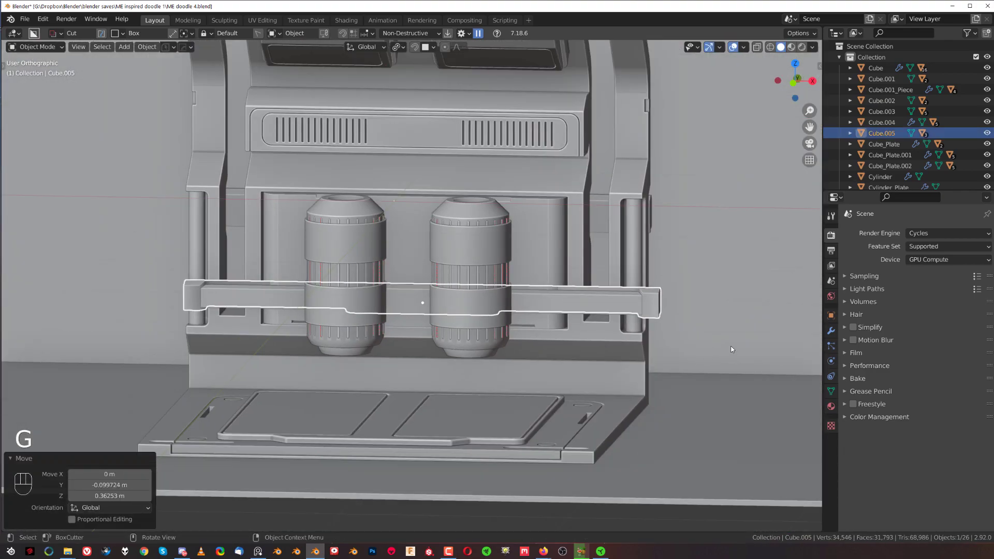
{"action": "key", "text": "s"}
{"action": "key", "text": "x"}
{"action": "left_click", "coordinate": [565, 328]}
Step: Center the bracket behind the two canisters by moving it about -0.042 m along X
{"action": "key", "text": "KP_5"}
{"action": "middle_click_drag", "start_coordinate": [566, 328], "coordinate": [514, 279]}
{"action": "scroll", "coordinate": [458, 320], "scroll_direction": "up", "scroll_amount": 2}
{"action": "scroll", "coordinate": [458, 320], "scroll_direction": "up", "scroll_amount": 2}
{"action": "scroll", "coordinate": [502, 310], "scroll_direction": "down", "scroll_amount": 2}
{"action": "key", "text": "grave"}
{"action": "key", "text": "KP_5"}
{"action": "scroll", "coordinate": [514, 280], "scroll_direction": "up", "scroll_amount": 2}
{"action": "key", "text": "g"}
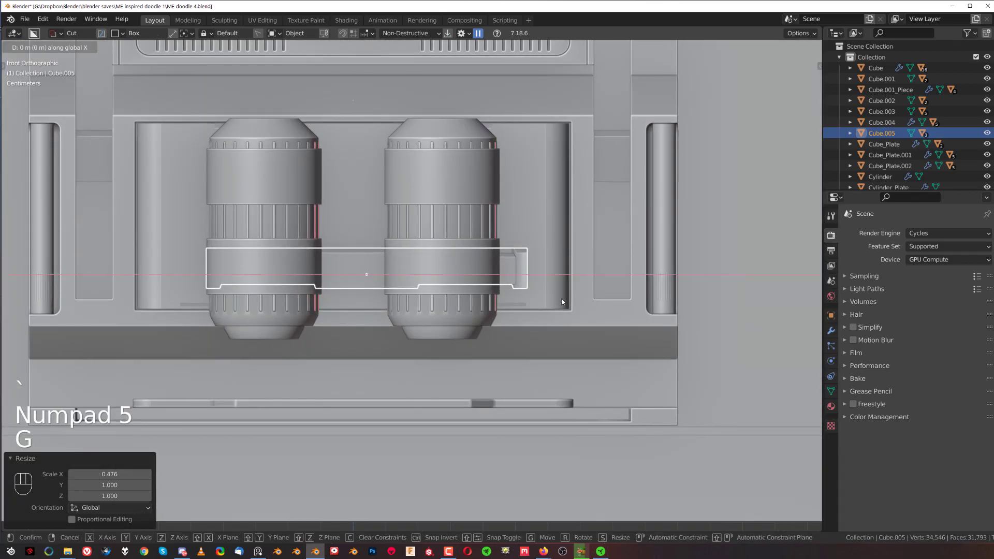
{"action": "left_click", "coordinate": [429, 299]}
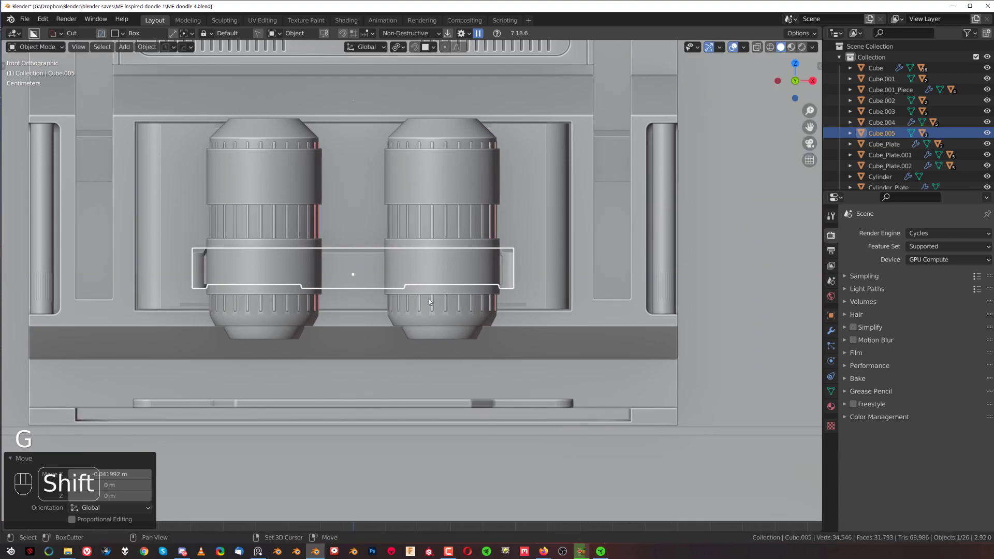
Step: Apply Csharp to the bracket and duplicate it straight up along Z behind the canisters' upper band
{"action": "key", "text": "q"}
{"action": "left_click", "coordinate": [469, 269]}
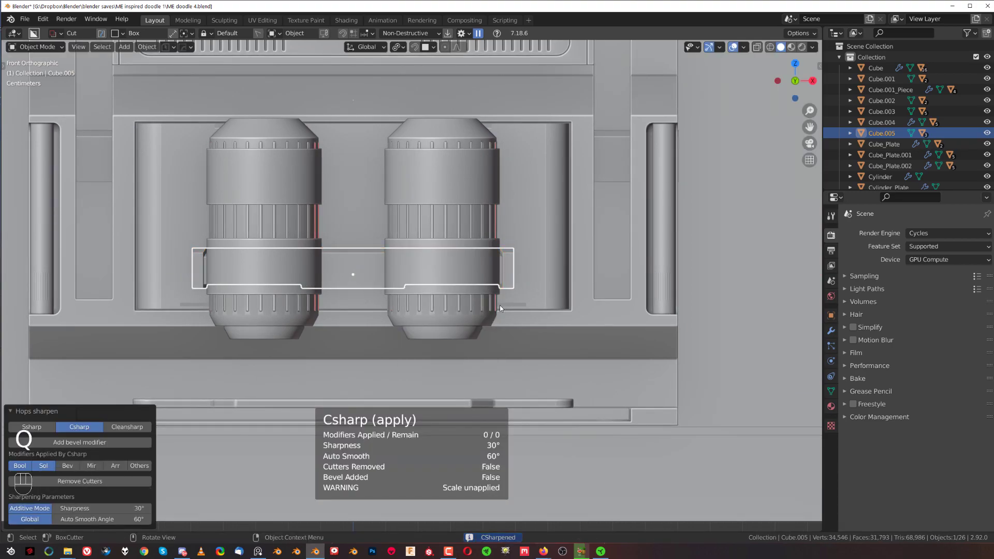
{"action": "key", "text": "shift+d"}
{"action": "key", "text": "z"}
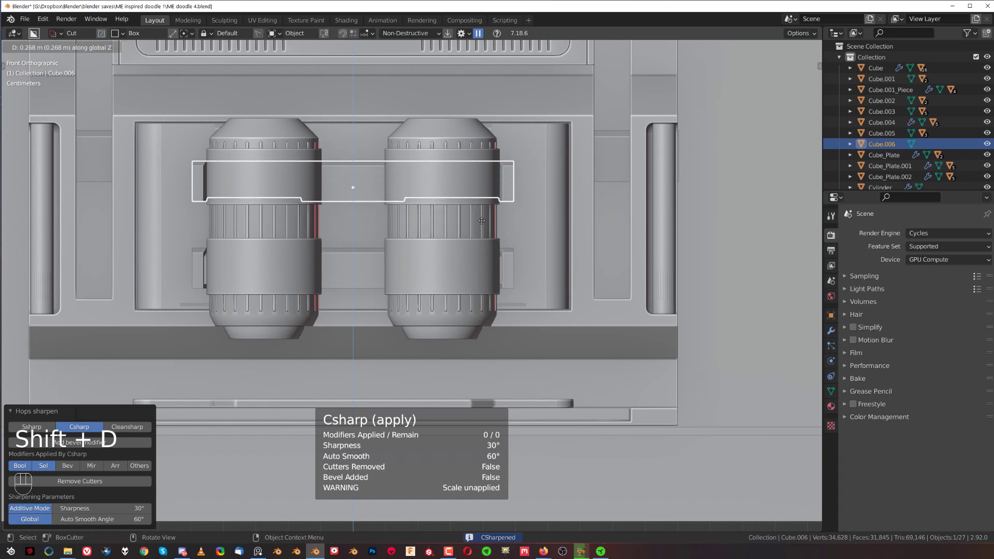
{"action": "left_click", "coordinate": [495, 211]}
Step: Examine from several angles how the two brackets sit between the canisters and the wall
{"action": "scroll", "coordinate": [551, 277], "scroll_direction": "down", "scroll_amount": 5}
{"action": "scroll", "coordinate": [550, 278], "scroll_direction": "down", "scroll_amount": 1}
{"action": "left_click", "coordinate": [619, 255]}
{"action": "middle_click_drag", "start_coordinate": [619, 254], "coordinate": [475, 280]}
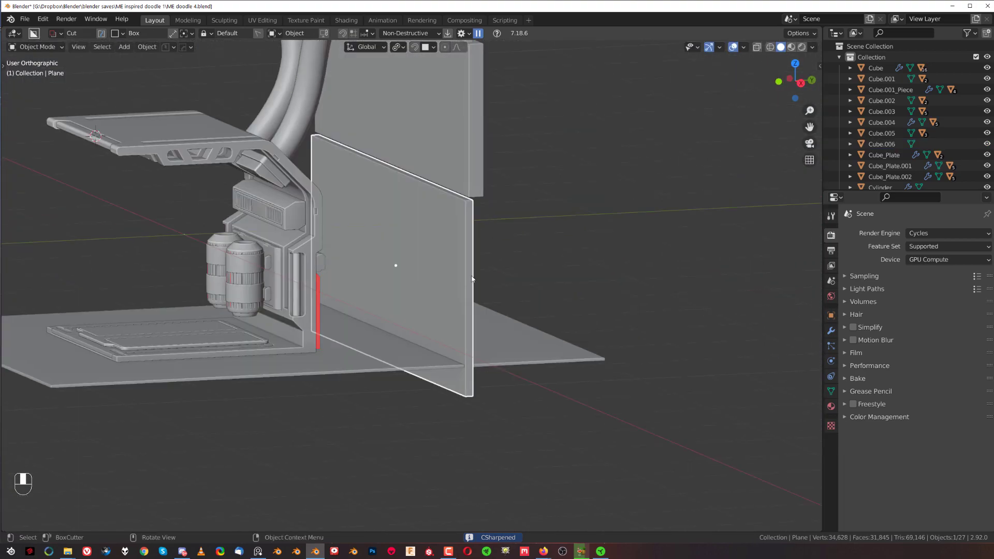
{"action": "key", "text": "KP_5"}
{"action": "scroll", "coordinate": [351, 300], "scroll_direction": "up", "scroll_amount": 3}
{"action": "middle_click_drag", "start_coordinate": [233, 285], "coordinate": [523, 239], "text": "shift"}
{"action": "scroll", "coordinate": [523, 238], "scroll_direction": "down", "scroll_amount": 1}
{"action": "middle_click_drag", "start_coordinate": [380, 285], "coordinate": [500, 301]}
{"action": "scroll", "coordinate": [441, 302], "scroll_direction": "down", "scroll_amount": 2}
Step: Duplicate the slice piece on the lower bracket about 0.295 m up along Z onto the upper bracket
{"action": "left_click", "coordinate": [247, 216]}
{"action": "scroll", "coordinate": [305, 257], "scroll_direction": "down", "scroll_amount": 1}
{"action": "middle_click_drag", "start_coordinate": [510, 251], "coordinate": [353, 359], "text": "shift"}
{"action": "scroll", "coordinate": [357, 315], "scroll_direction": "up", "scroll_amount": 6}
{"action": "left_click", "coordinate": [324, 396]}
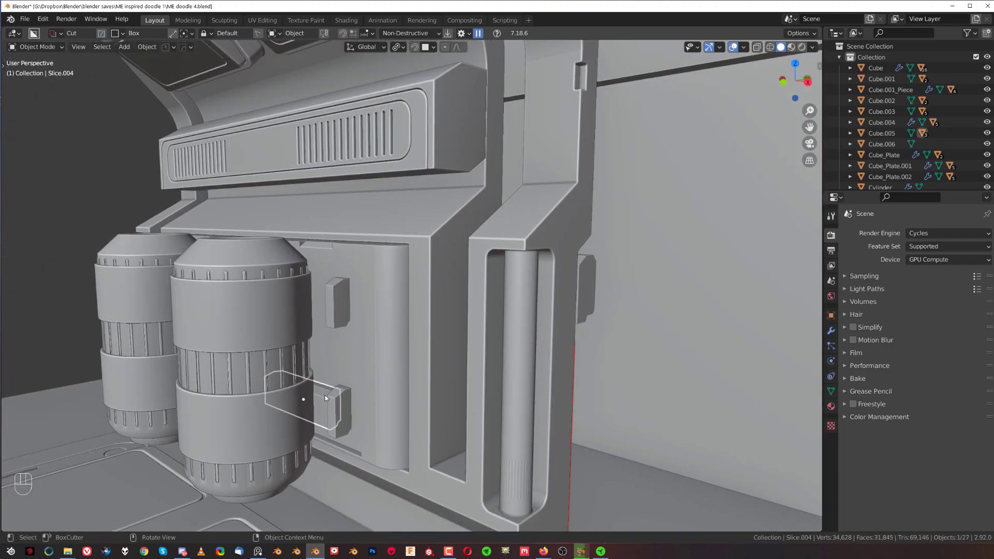
{"action": "key", "text": "shift+d"}
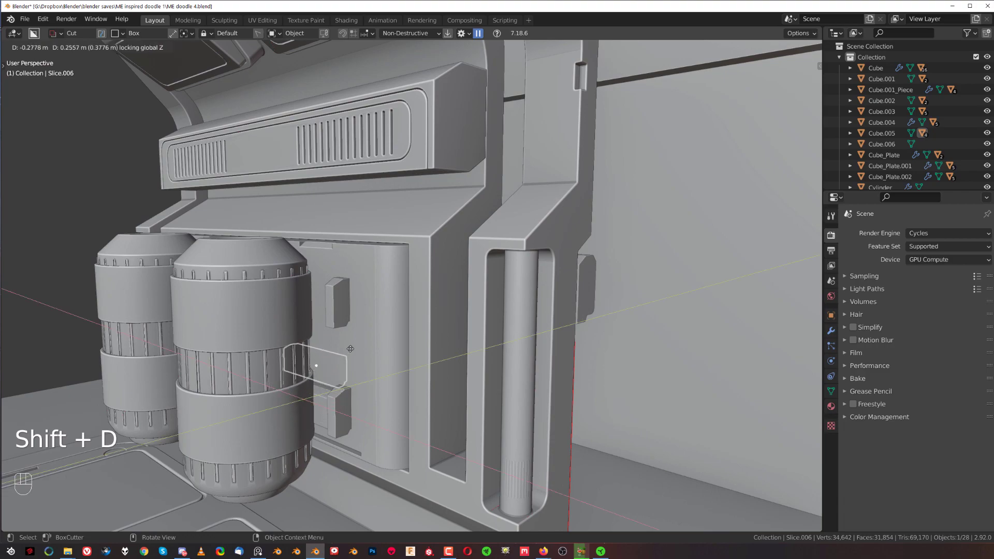
{"action": "left_click", "coordinate": [371, 267], "text": "shift"}
Step: Mirror the duplicated slice piece to the bracket's other end with a modifier, using the main frame as mirror object
{"action": "middle_click_drag", "start_coordinate": [371, 267], "coordinate": [513, 292]}
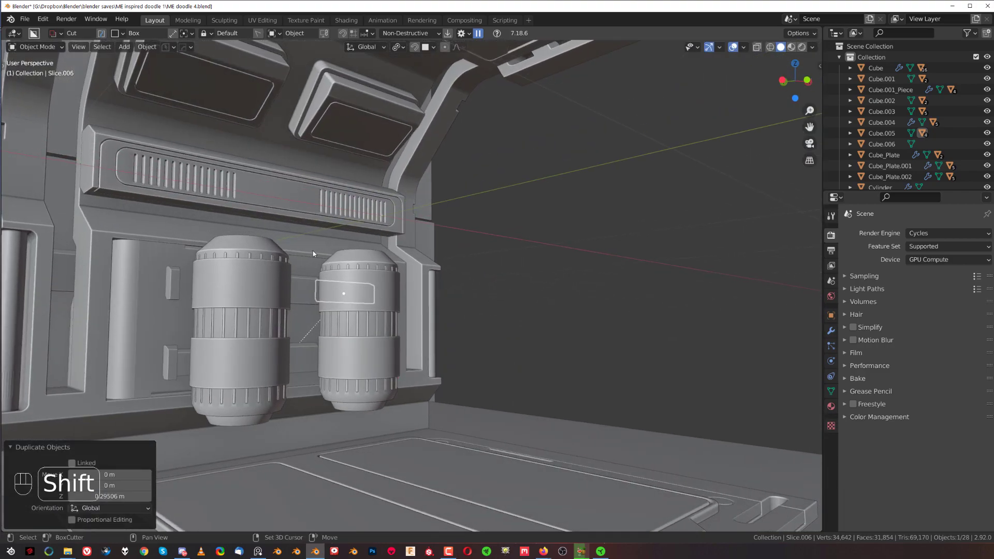
{"action": "left_click", "coordinate": [310, 250], "text": "shift"}
{"action": "key", "text": "alt+x"}
{"action": "left_click", "coordinate": [393, 224]}
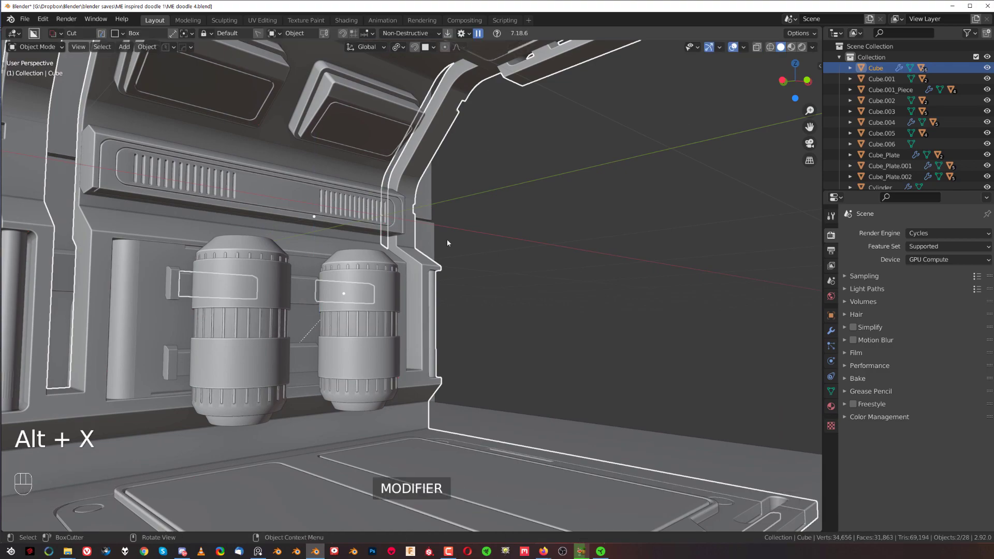
{"action": "left_click", "coordinate": [522, 271]}
Step: Examine the whole corridor module, canisters and brackets from several angles
{"action": "scroll", "coordinate": [523, 271], "scroll_direction": "down", "scroll_amount": 5}
{"action": "middle_click_drag", "start_coordinate": [605, 288], "coordinate": [495, 319]}
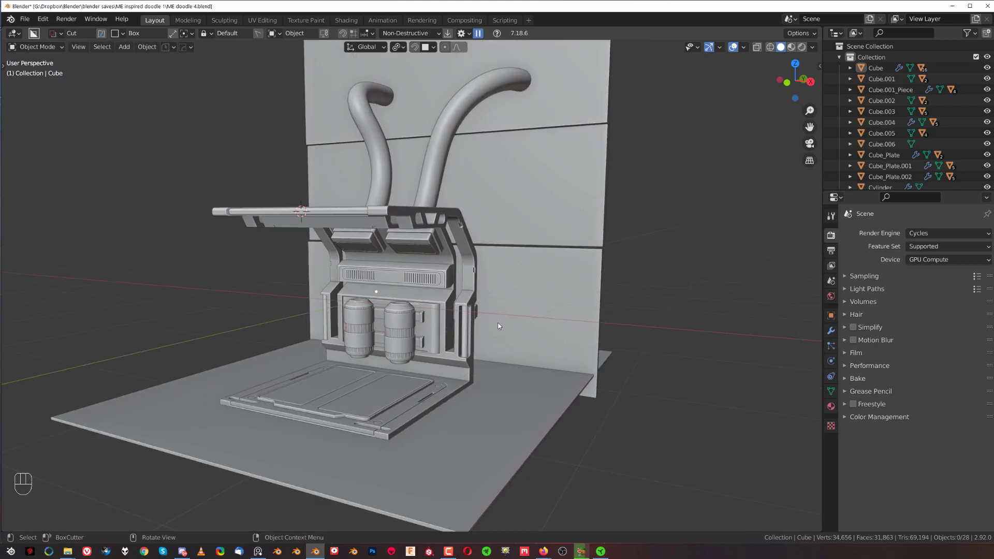
{"action": "scroll", "coordinate": [550, 290], "scroll_direction": "up", "scroll_amount": 2}
{"action": "left_click", "coordinate": [585, 274]}
{"action": "middle_click_drag", "start_coordinate": [585, 274], "coordinate": [512, 257], "text": "shift"}
{"action": "scroll", "coordinate": [399, 294], "scroll_direction": "down", "scroll_amount": 2}
{"action": "scroll", "coordinate": [435, 291], "scroll_direction": "up", "scroll_amount": 2}
{"action": "middle_click_drag", "start_coordinate": [399, 294], "coordinate": [439, 290]}
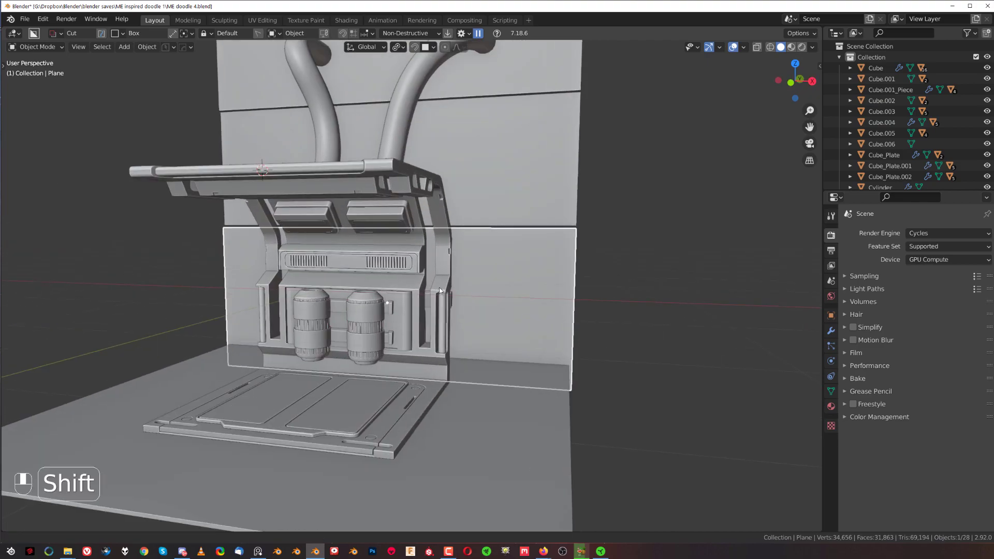
{"action": "scroll", "coordinate": [439, 291], "scroll_direction": "down", "scroll_amount": 3}
{"action": "middle_click_drag", "start_coordinate": [374, 278], "coordinate": [647, 223]}
{"action": "scroll", "coordinate": [501, 295], "scroll_direction": "up", "scroll_amount": 3}
{"action": "scroll", "coordinate": [675, 215], "scroll_direction": "up", "scroll_amount": 2}
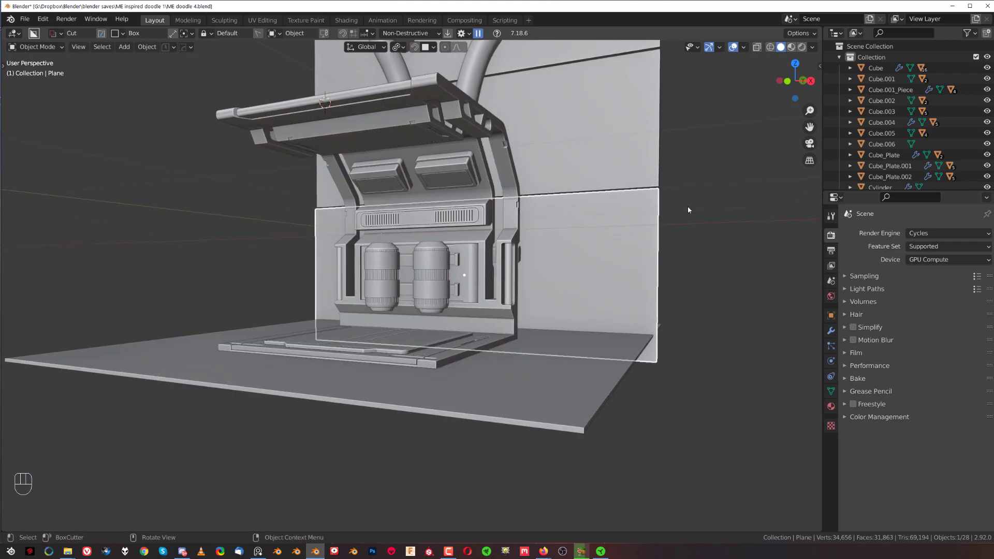
{"action": "middle_click_drag", "start_coordinate": [554, 231], "coordinate": [558, 298]}
{"action": "scroll", "coordinate": [542, 267], "scroll_direction": "up", "scroll_amount": 1}
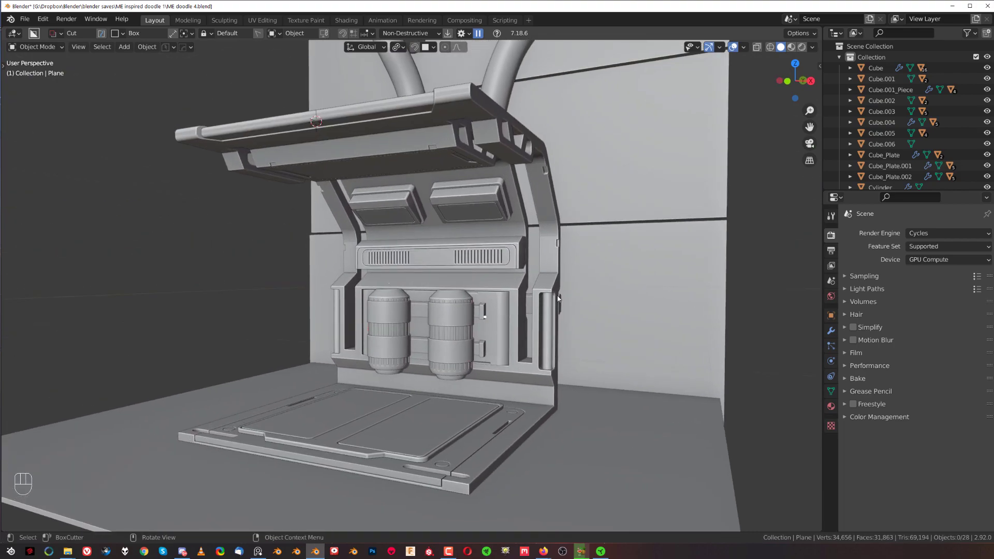
{"action": "middle_click_drag", "start_coordinate": [365, 313], "coordinate": [402, 337]}
{"action": "scroll", "coordinate": [402, 336], "scroll_direction": "up", "scroll_amount": 2}
Step: Add a loop cut around the middle of the canister's upper ring plate and bevel it into a wide central band
{"action": "left_click", "coordinate": [336, 384]}
{"action": "middle_click_drag", "start_coordinate": [353, 385], "coordinate": [413, 291]}
{"action": "scroll", "coordinate": [389, 333], "scroll_direction": "up", "scroll_amount": 4}
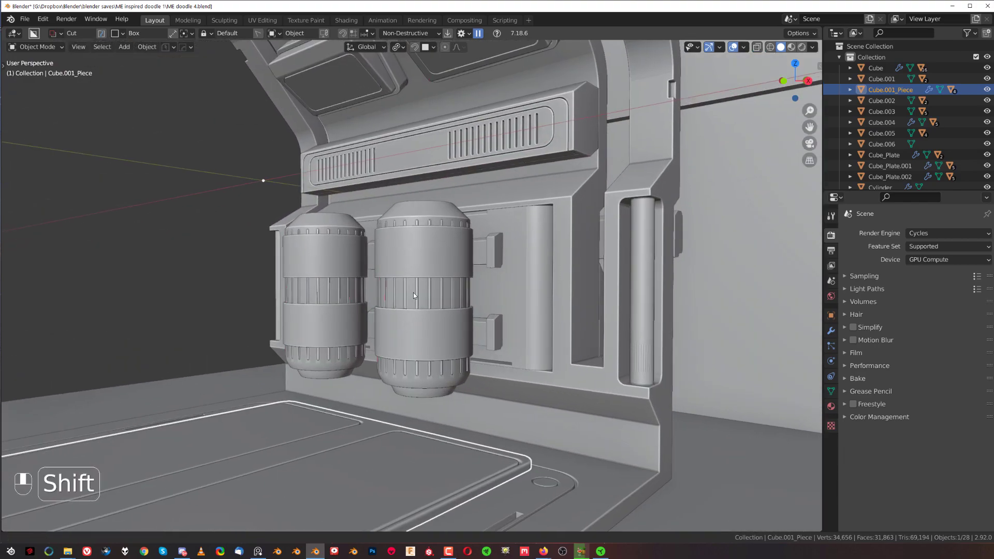
{"action": "scroll", "coordinate": [413, 291], "scroll_direction": "up", "scroll_amount": 2}
{"action": "key", "text": "Tab"}
{"action": "key", "text": "Tab"}
{"action": "left_click", "coordinate": [408, 238]}
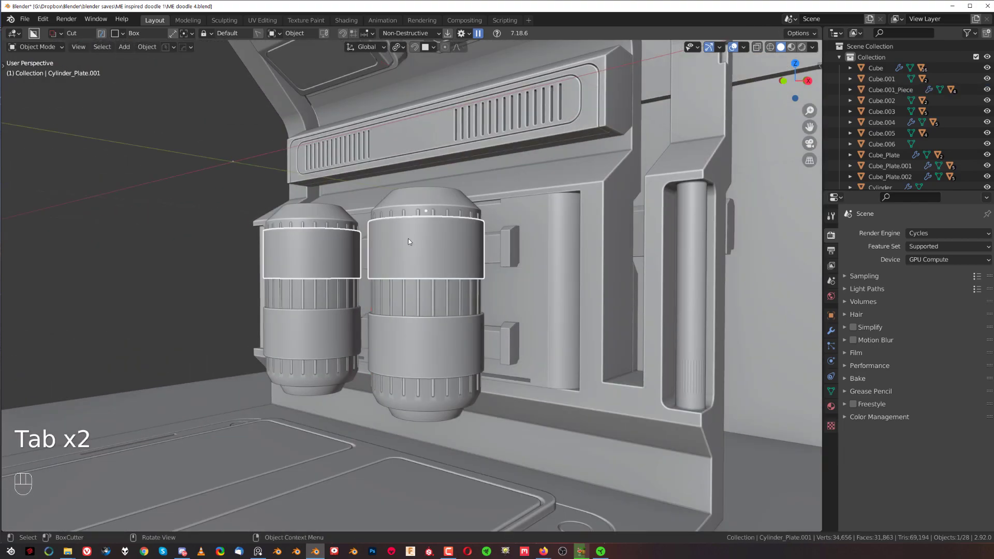
{"action": "key", "text": "Tab"}
{"action": "key", "text": "ctrl+r"}
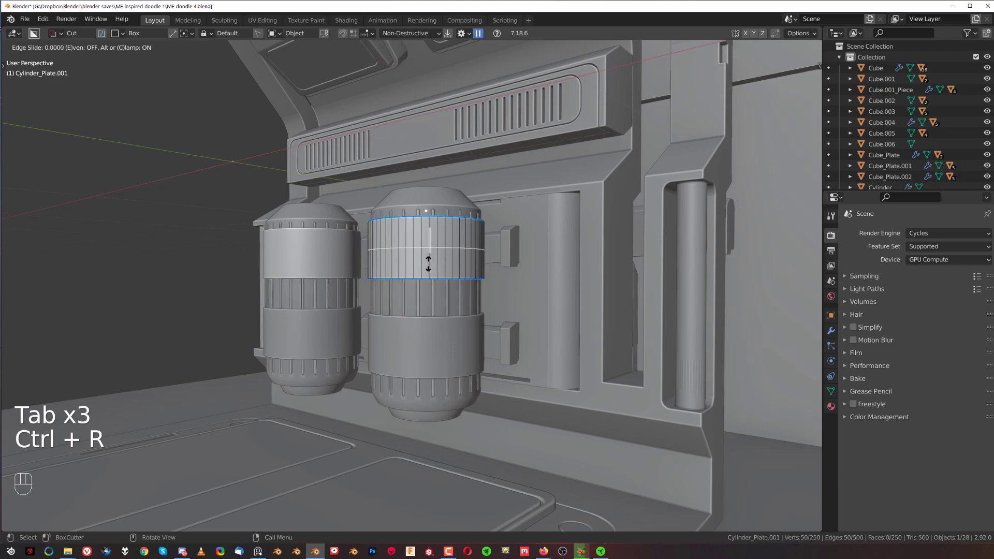
{"action": "left_click", "coordinate": [426, 266]}
{"action": "key", "text": "ctrl+b"}
{"action": "left_click", "coordinate": [524, 272]}
{"action": "scroll", "coordinate": [458, 271], "scroll_direction": "up", "scroll_amount": 3}
{"action": "key", "text": "Tab"}
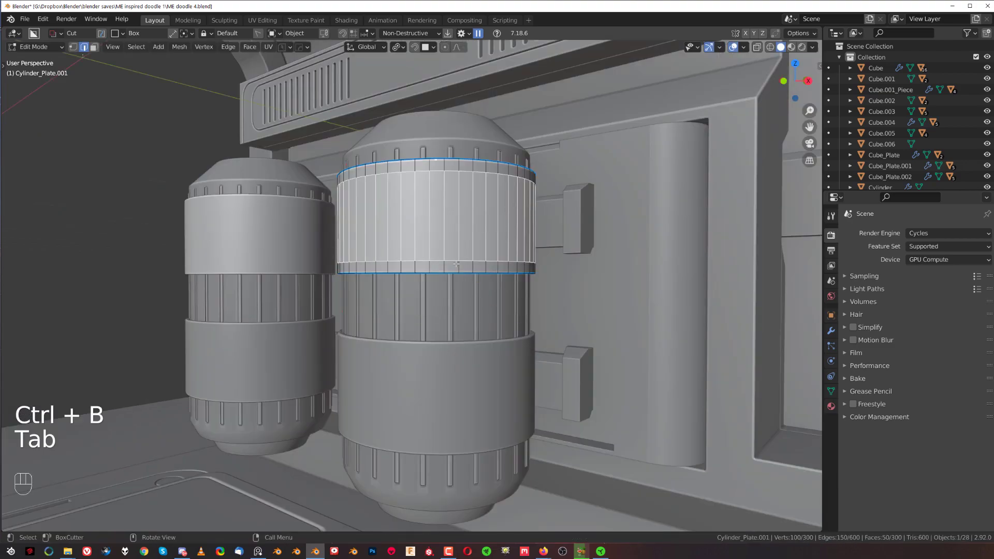
Step: Select the two edge loops bordering the upper ring plate's central band and bevel them about 0.0028 m into thin strips
{"action": "left_click", "coordinate": [465, 259], "text": "alt+shift"}
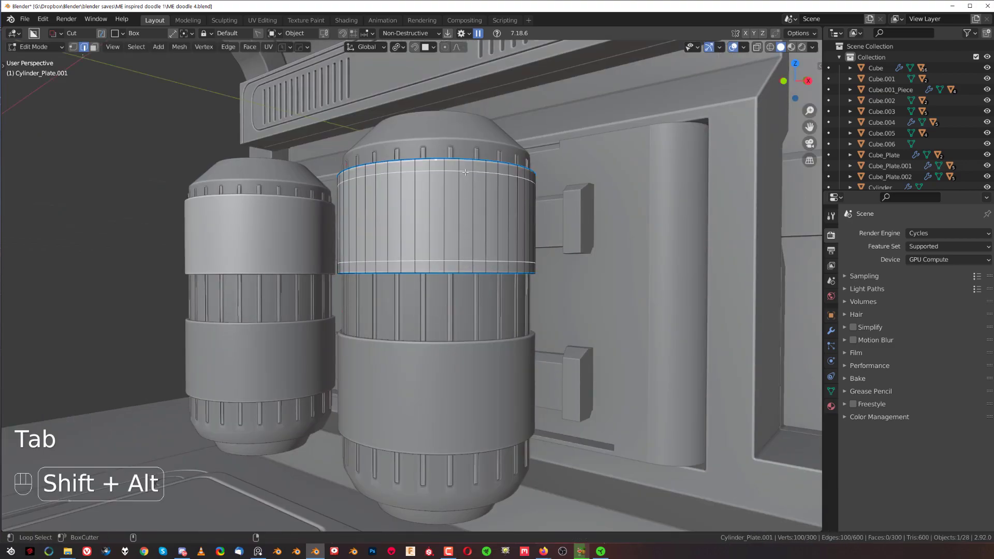
{"action": "key", "text": "ctrl+shift+b"}
{"action": "key", "text": "ctrl+shift+b"}
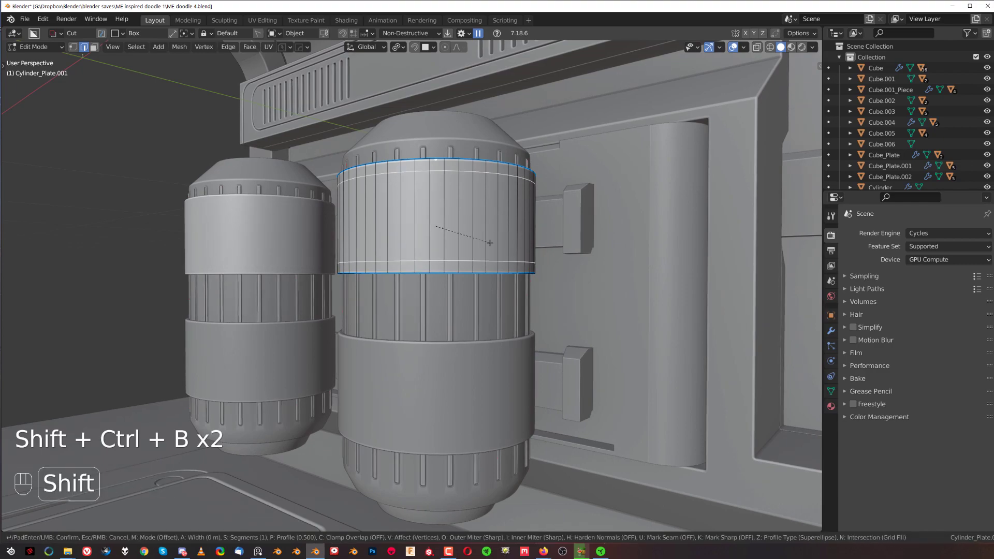
{"action": "right_click", "coordinate": [516, 244]}
{"action": "key", "text": "ctrl+b"}
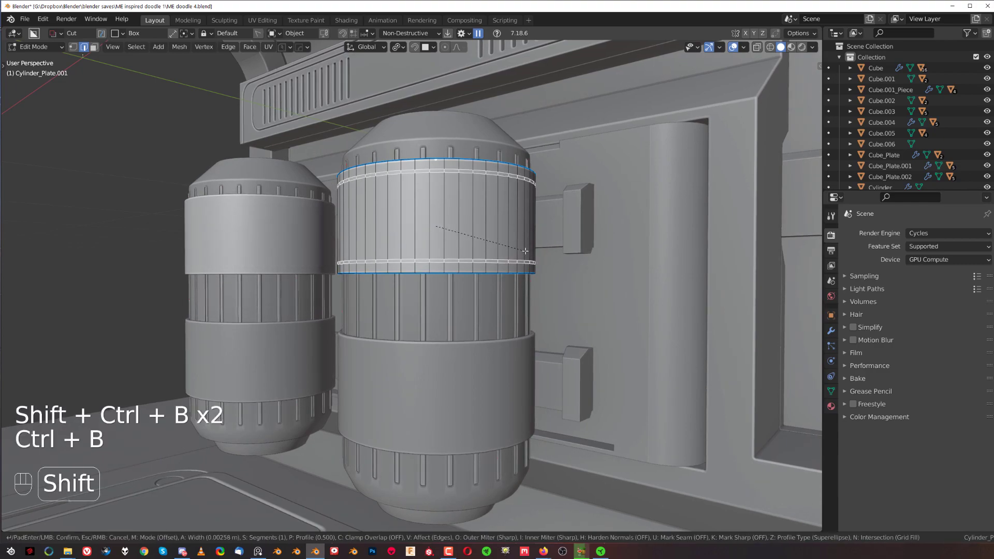
{"action": "left_click", "coordinate": [505, 236]}
Step: Turn the thin bevelled strips on the upper ring plate into panel grooves with the HardOps Panel Face macro
{"action": "key", "text": "q"}
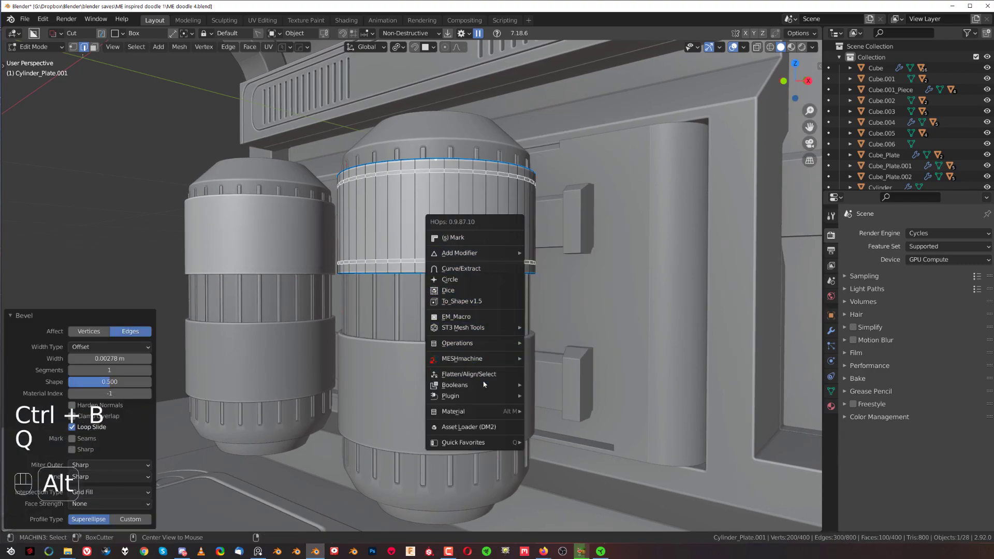
{"action": "mouse_move", "coordinate": [485, 386]}
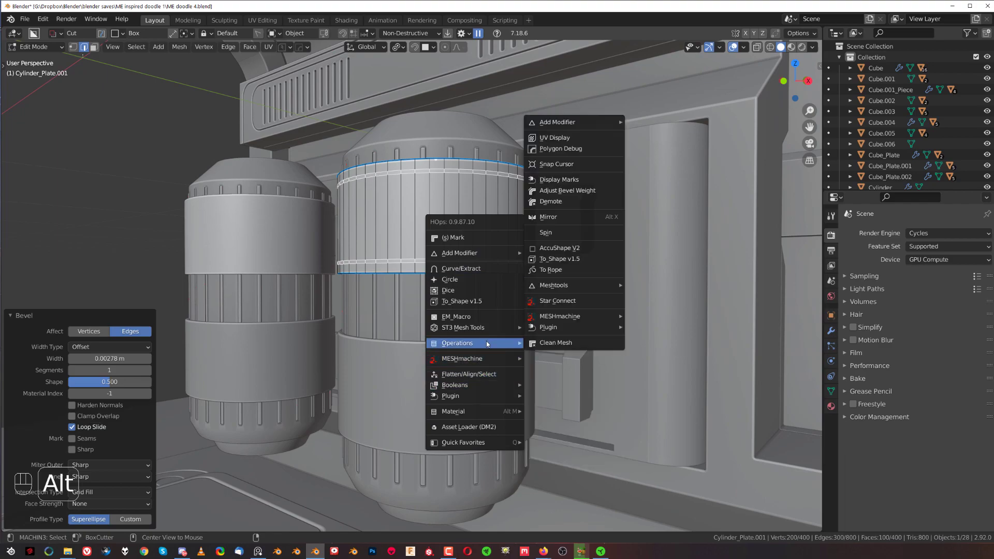
{"action": "left_click", "coordinate": [486, 317]}
{"action": "key", "text": "shift"}
{"action": "left_click", "coordinate": [485, 319]}
{"action": "key", "text": "Tab"}
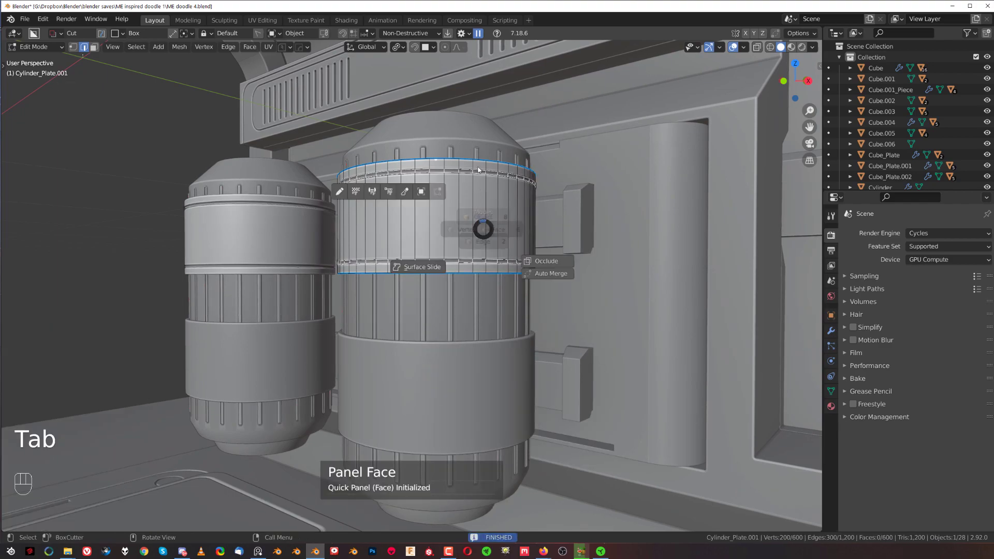
{"action": "scroll", "coordinate": [640, 284], "scroll_direction": "down", "scroll_amount": 5}
{"action": "left_click", "coordinate": [639, 281]}
{"action": "scroll", "coordinate": [639, 282], "scroll_direction": "down", "scroll_amount": 4}
{"action": "middle_click_drag", "start_coordinate": [564, 311], "coordinate": [596, 345]}
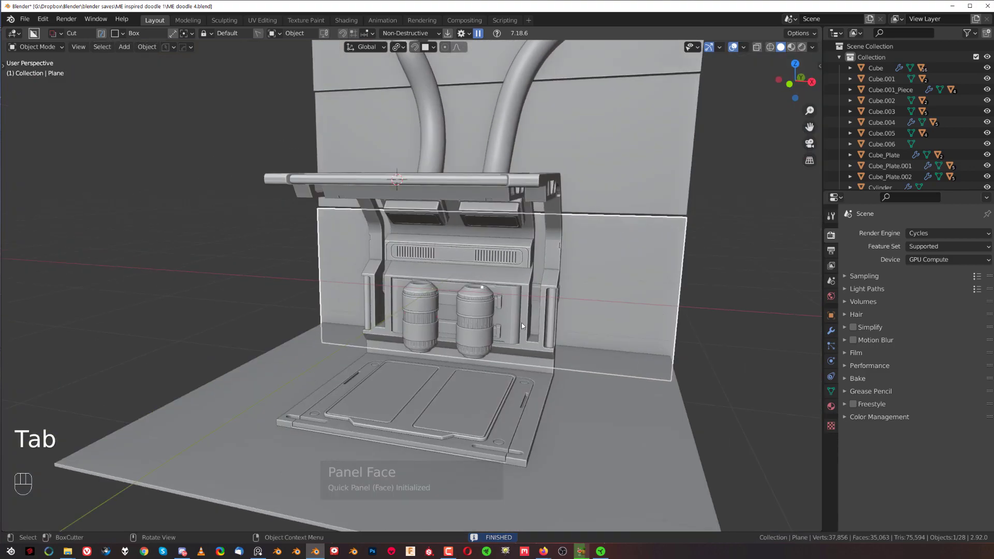
{"action": "scroll", "coordinate": [492, 327], "scroll_direction": "up", "scroll_amount": 4}
{"action": "middle_click_drag", "start_coordinate": [492, 327], "coordinate": [458, 313]}
Step: Delete the plain lower ring plate and duplicate the grooved upper plate about 0.315 m down along Z to replace it
{"action": "left_click", "coordinate": [460, 317]}
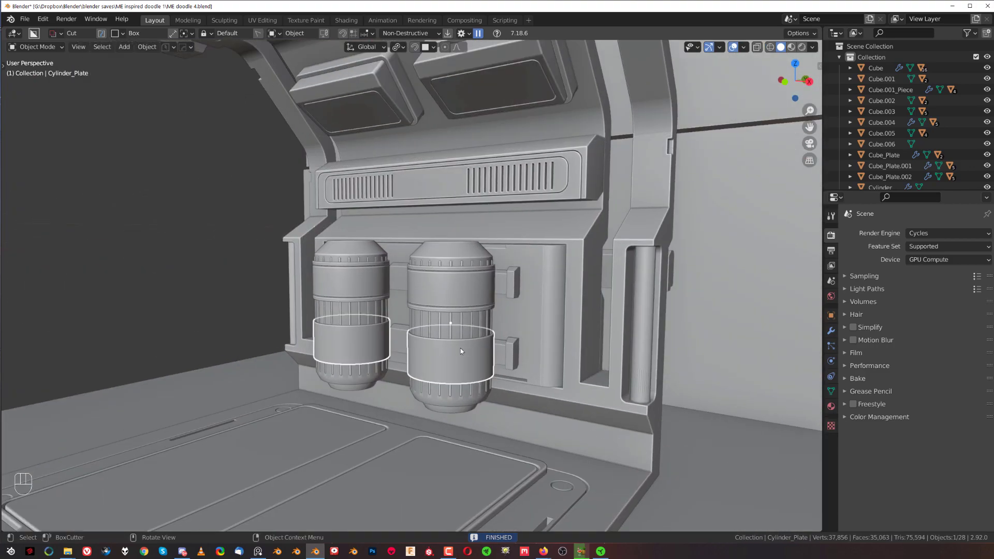
{"action": "left_click", "coordinate": [436, 348]}
{"action": "key", "text": "shift+d"}
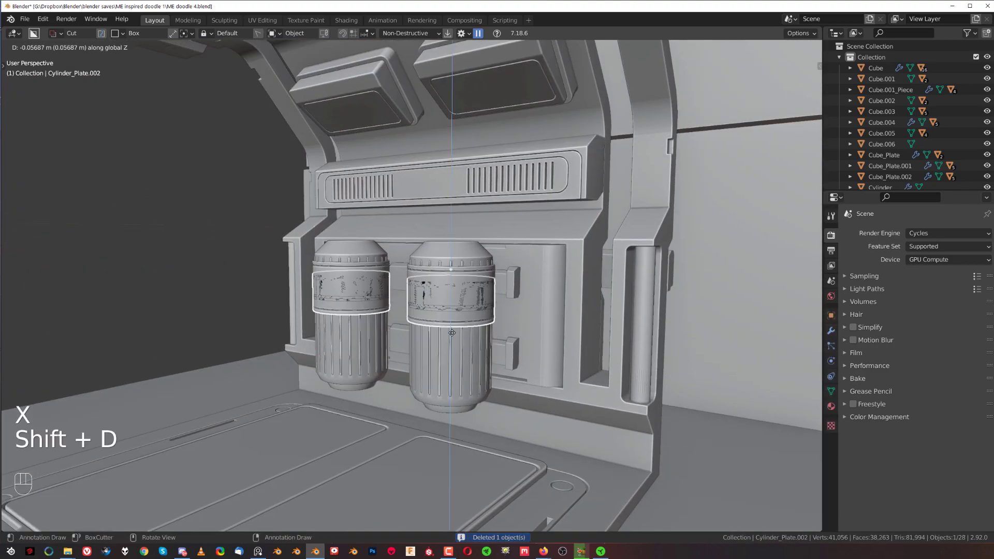
{"action": "key", "text": "z"}
{"action": "left_click", "coordinate": [462, 389]}
{"action": "scroll", "coordinate": [711, 302], "scroll_direction": "down", "scroll_amount": 4}
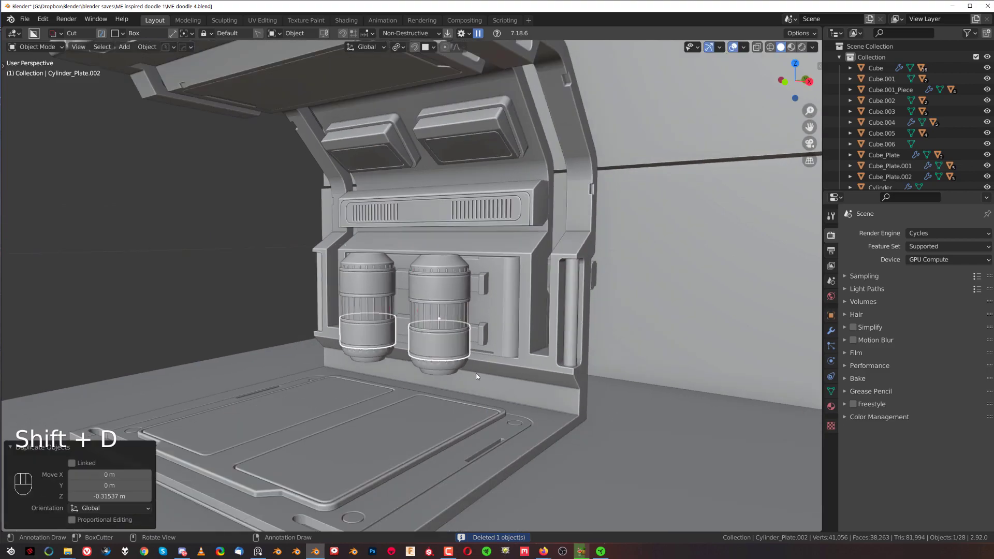
Step: Move the duplicated lower ring plate up about 0.0086 m along Z
{"action": "scroll", "coordinate": [751, 266], "scroll_direction": "up", "scroll_amount": 4}
{"action": "key", "text": "g"}
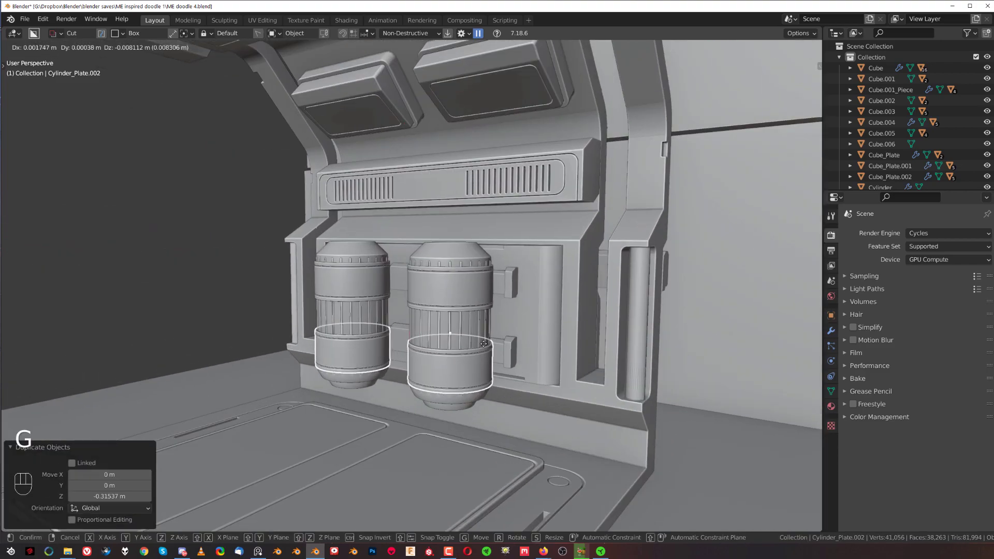
{"action": "left_click", "coordinate": [501, 287]}
Step: Sharpen the ribbed canister body with HardOps Csharp at 30° sharpness and 60° auto smooth
{"action": "scroll", "coordinate": [424, 309], "scroll_direction": "up", "scroll_amount": 6}
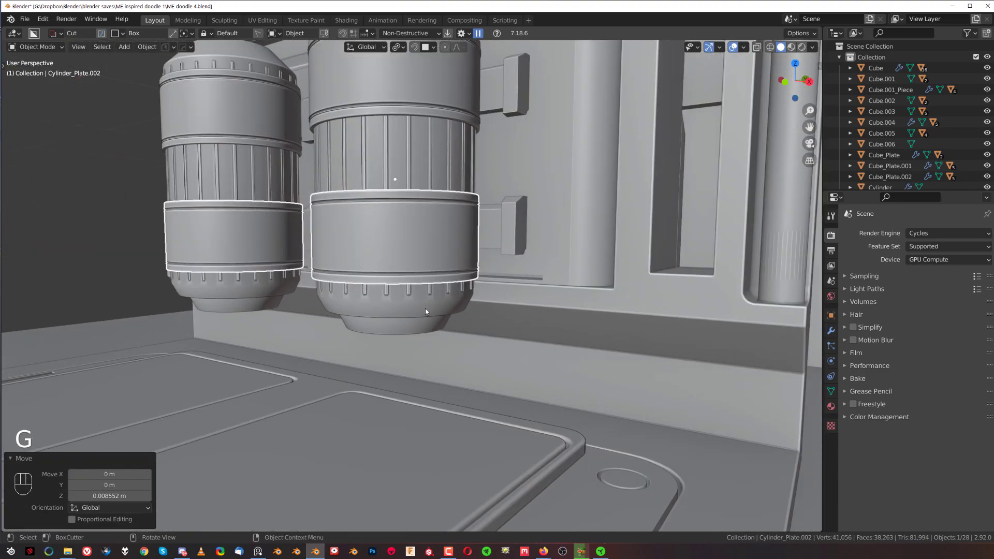
{"action": "left_click", "coordinate": [425, 310]}
{"action": "key", "text": "q"}
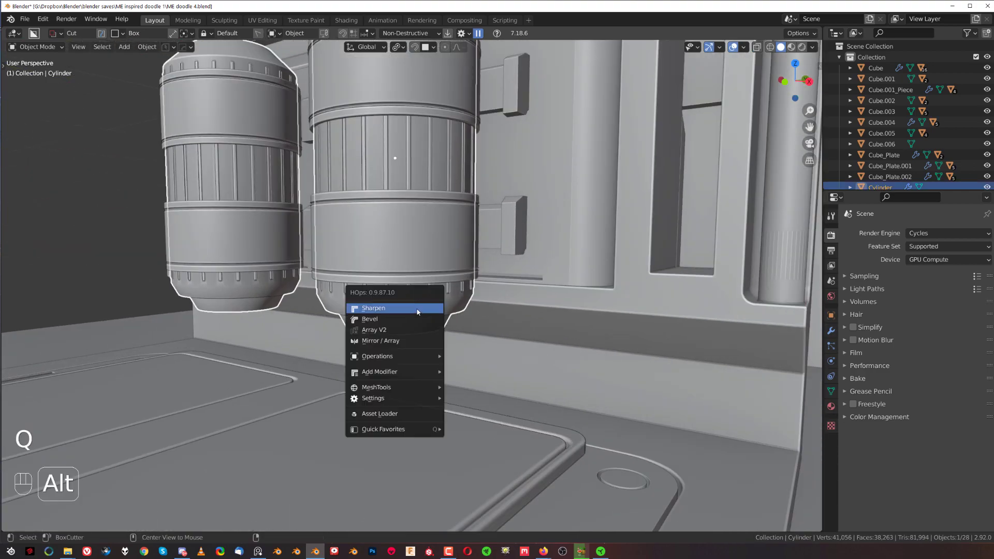
{"action": "left_click", "coordinate": [417, 307], "text": "alt"}
{"action": "scroll", "coordinate": [418, 312], "scroll_direction": "up", "scroll_amount": 4}
{"action": "key", "text": "Tab"}
{"action": "left_click", "coordinate": [412, 321]}
{"action": "scroll", "coordinate": [417, 328], "scroll_direction": "down", "scroll_amount": 2}
{"action": "middle_click_drag", "start_coordinate": [401, 333], "coordinate": [465, 228]}
{"action": "key", "text": "Tab"}
{"action": "key", "text": "q"}
{"action": "left_click", "coordinate": [471, 223], "text": "ctrl"}
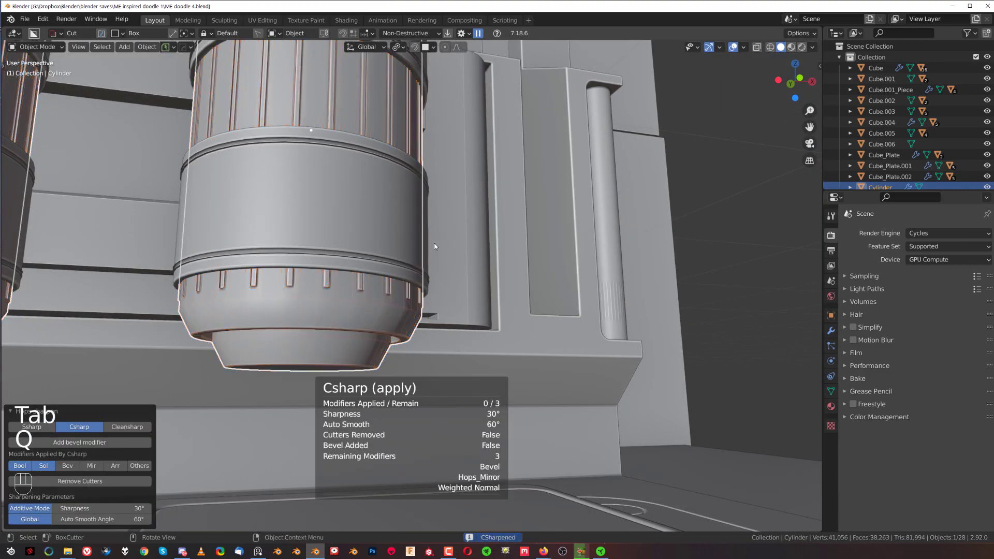
Step: Start an edge selection around the canister body's lower shoulder in Edit Mode and isolate the canister in local view
{"action": "scroll", "coordinate": [420, 261], "scroll_direction": "down", "scroll_amount": 3}
{"action": "scroll", "coordinate": [350, 243], "scroll_direction": "up", "scroll_amount": 2}
{"action": "middle_click_drag", "start_coordinate": [414, 264], "coordinate": [445, 352]}
{"action": "key", "text": "Tab"}
{"action": "scroll", "coordinate": [360, 307], "scroll_direction": "down", "scroll_amount": 3}
{"action": "scroll", "coordinate": [411, 352], "scroll_direction": "up", "scroll_amount": 2}
{"action": "middle_click_drag", "start_coordinate": [311, 381], "coordinate": [348, 365]}
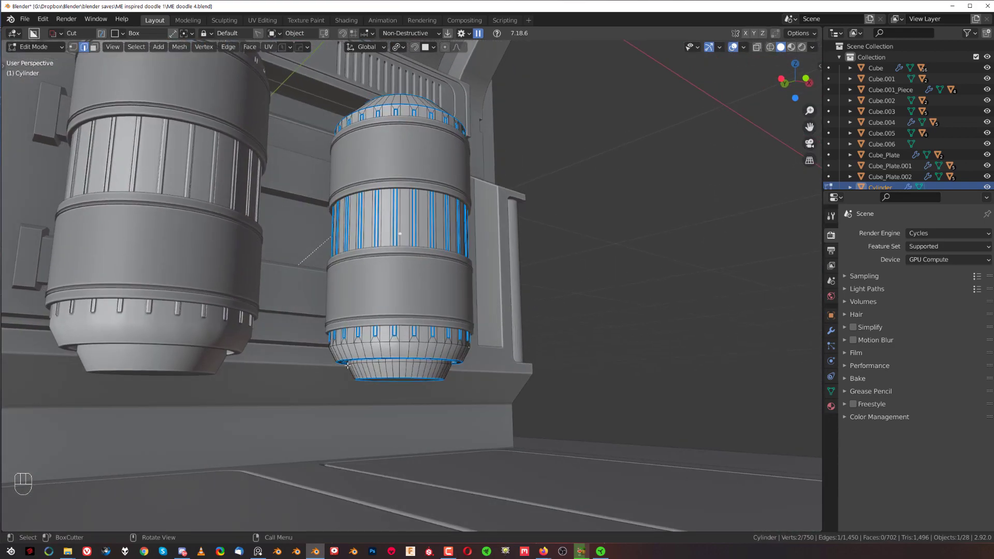
{"action": "left_click", "coordinate": [358, 341], "text": "ctrl"}
{"action": "key", "text": "slash"}
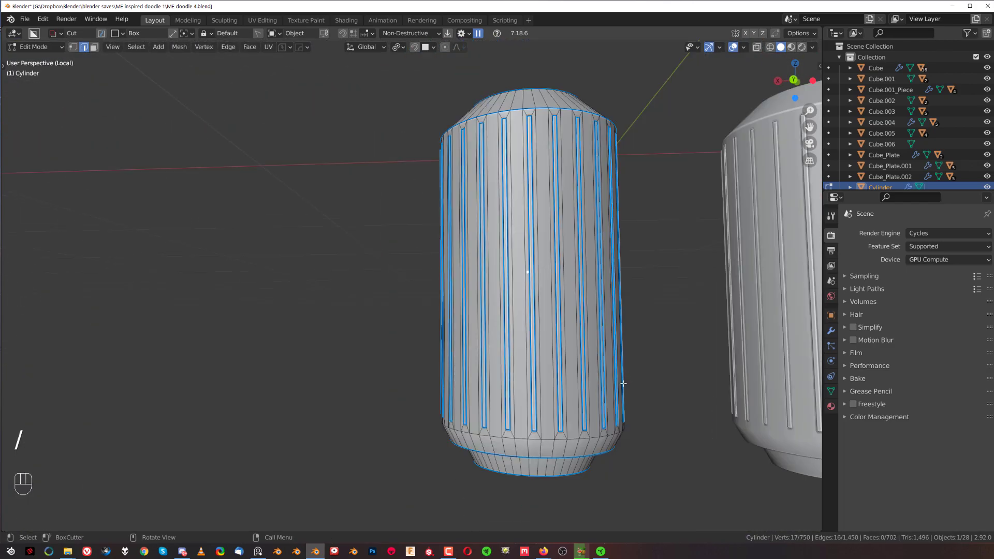
{"action": "middle_click_drag", "start_coordinate": [623, 383], "coordinate": [525, 282], "text": "shift"}
{"action": "scroll", "coordinate": [525, 283], "scroll_direction": "up", "scroll_amount": 2}
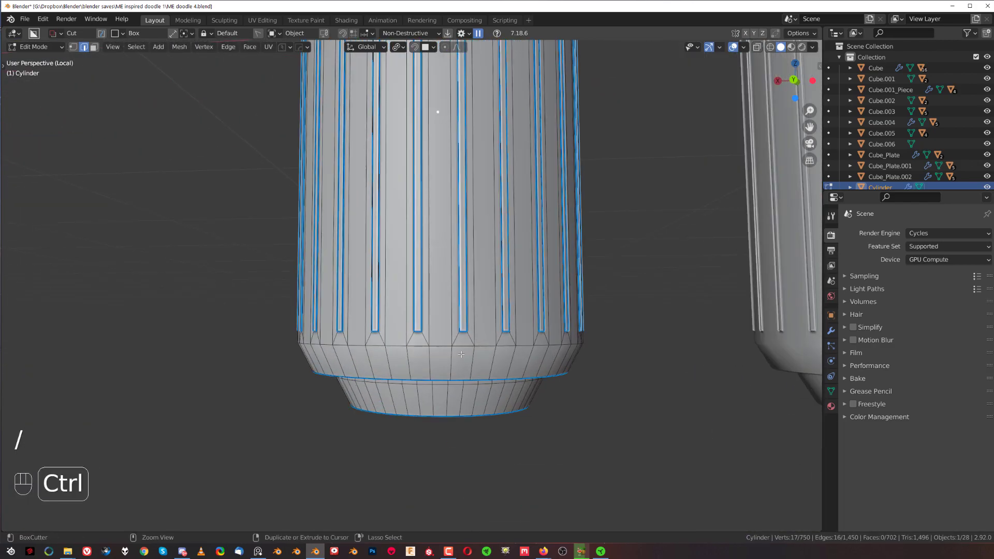
Step: Complete the edge loop selection around the canister's lower shoulder and mark it with HardOps Mark
{"action": "left_click", "coordinate": [465, 345], "text": "ctrl"}
{"action": "middle_click_drag", "start_coordinate": [398, 357], "coordinate": [532, 366]}
{"action": "left_click", "coordinate": [544, 360], "text": "ctrl"}
{"action": "key", "text": "q"}
{"action": "left_click", "coordinate": [548, 325]}
{"action": "scroll", "coordinate": [517, 279], "scroll_direction": "down", "scroll_amount": 5}
{"action": "middle_click_drag", "start_coordinate": [461, 210], "coordinate": [457, 349], "text": "shift"}
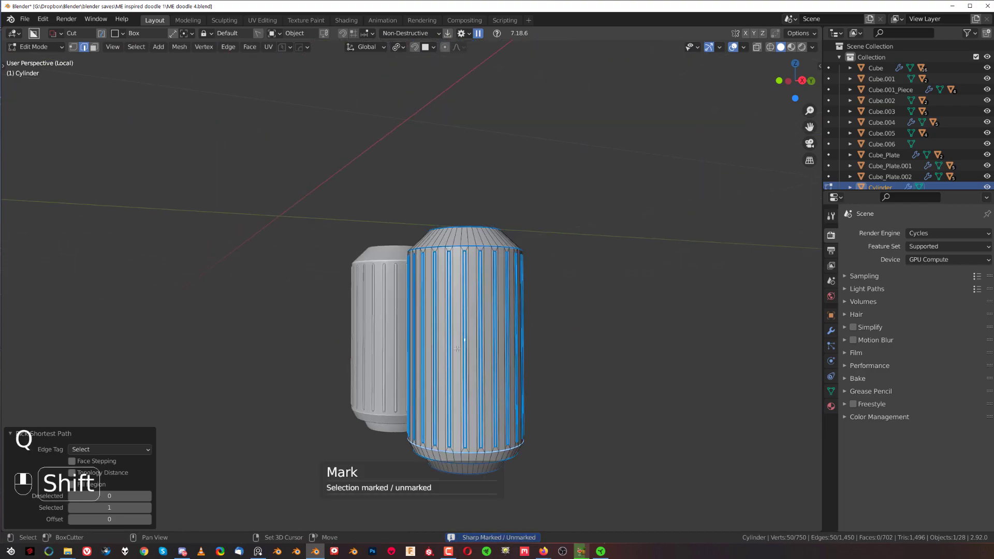
{"action": "scroll", "coordinate": [457, 349], "scroll_direction": "up", "scroll_amount": 3}
{"action": "middle_click_drag", "start_coordinate": [466, 210], "coordinate": [477, 238]}
{"action": "scroll", "coordinate": [477, 238], "scroll_direction": "down", "scroll_amount": 2}
{"action": "key", "text": "Tab"}
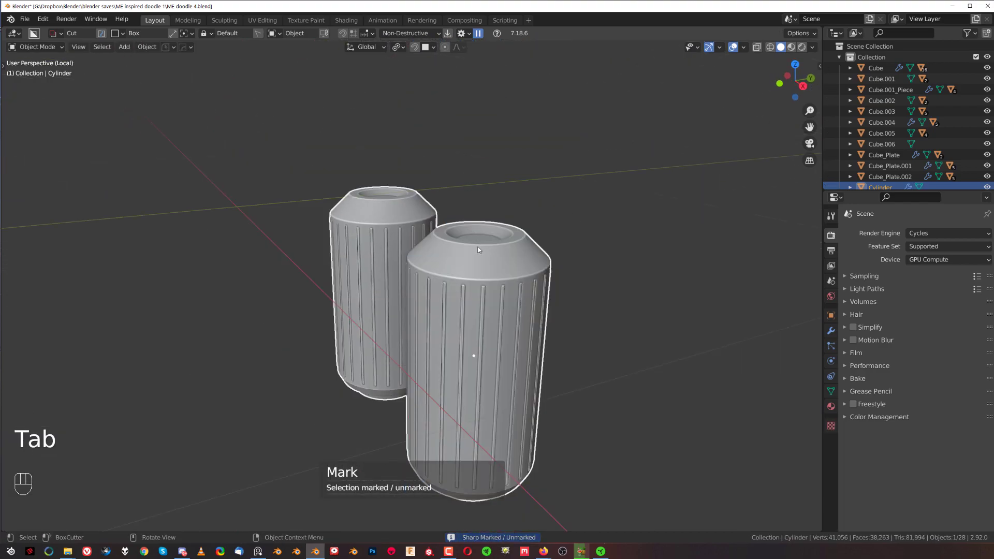
Step: Change the limit method of the canister's bevel modifier and bring the rest of the scene back from local view
{"action": "key", "text": "ctrl+grave"}
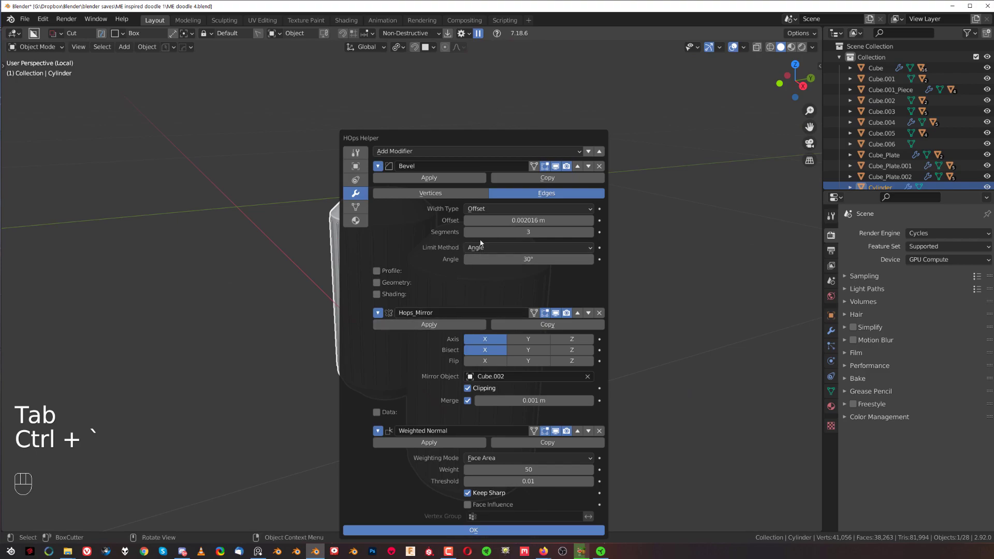
{"action": "left_click", "coordinate": [490, 286]}
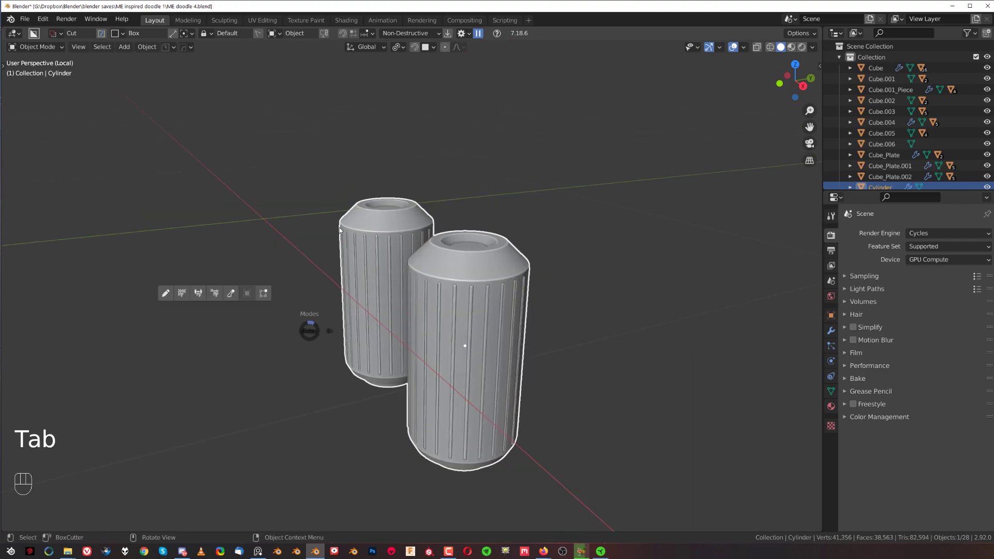
{"action": "key", "text": "Tab"}
{"action": "key", "text": "slash"}
{"action": "key", "text": "Tab"}
{"action": "scroll", "coordinate": [492, 240], "scroll_direction": "down", "scroll_amount": 3}
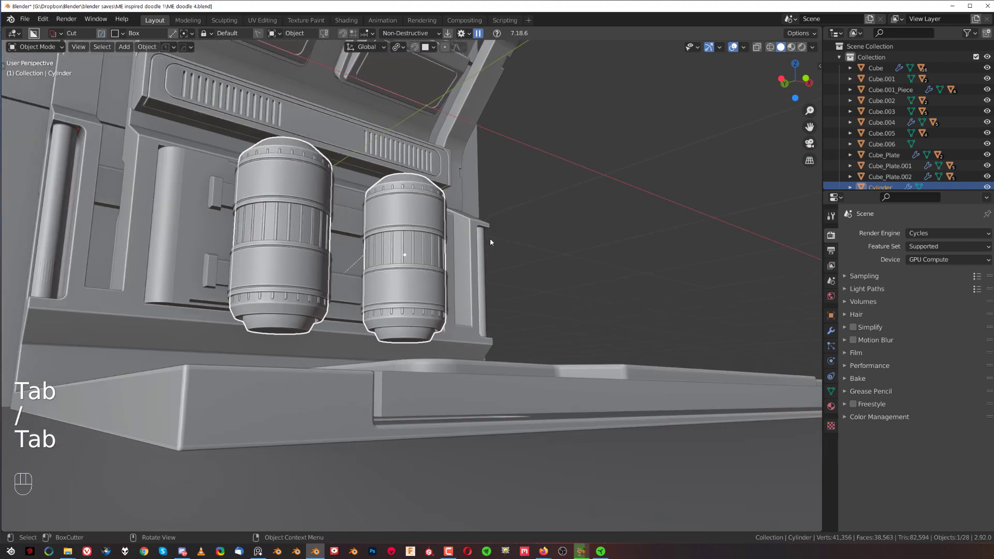
Step: Examine the canisters and the whole corridor module from several angles, including its outer side
{"action": "middle_click_drag", "start_coordinate": [493, 240], "coordinate": [384, 265]}
{"action": "scroll", "coordinate": [421, 335], "scroll_direction": "down", "scroll_amount": 3}
{"action": "scroll", "coordinate": [421, 334], "scroll_direction": "down", "scroll_amount": 1}
{"action": "left_click", "coordinate": [712, 295]}
{"action": "middle_click_drag", "start_coordinate": [476, 316], "coordinate": [513, 350]}
{"action": "scroll", "coordinate": [498, 350], "scroll_direction": "down", "scroll_amount": 2}
{"action": "scroll", "coordinate": [468, 299], "scroll_direction": "up", "scroll_amount": 3}
{"action": "mouse_move", "coordinate": [468, 306]}
{"action": "middle_mouse_down"}
{"action": "mouse_move", "coordinate": [483, 319]}
{"action": "mouse_move", "coordinate": [461, 307]}
{"action": "middle_mouse_up"}
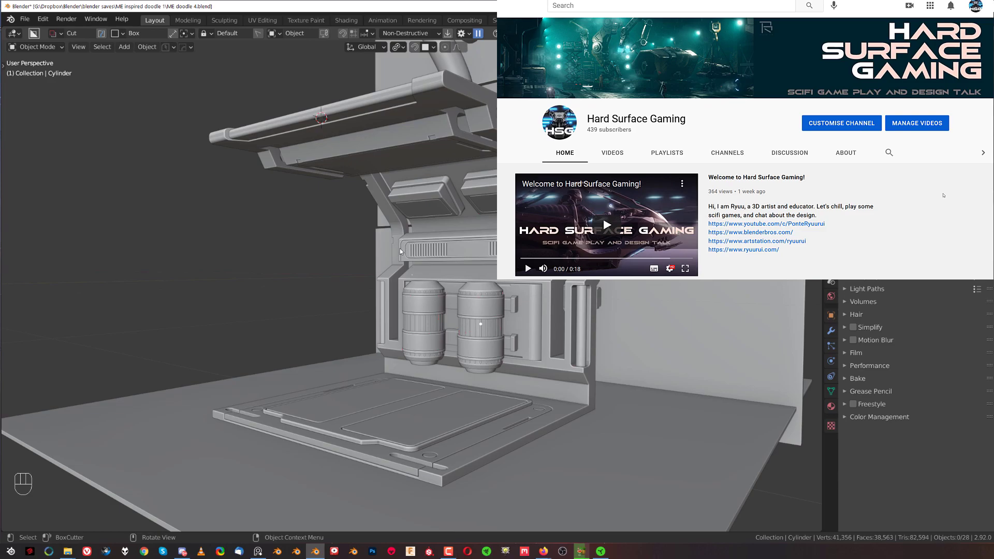
{"action": "scroll", "coordinate": [400, 251], "scroll_direction": "down", "scroll_amount": 3}
{"action": "middle_click_drag", "start_coordinate": [333, 235], "coordinate": [525, 215]}
{"action": "scroll", "coordinate": [399, 211], "scroll_direction": "up", "scroll_amount": 3}
{"action": "scroll", "coordinate": [395, 181], "scroll_direction": "up", "scroll_amount": 1}
{"action": "scroll", "coordinate": [411, 232], "scroll_direction": "down", "scroll_amount": 2}
Step: Select the panel on the back of the module and sharpen it with HardOps Csharp at 30° sharpness
{"action": "key", "text": "KP_5"}
{"action": "scroll", "coordinate": [433, 255], "scroll_direction": "up", "scroll_amount": 3}
{"action": "middle_click_drag", "start_coordinate": [432, 254], "coordinate": [434, 206], "text": "shift"}
{"action": "middle_click_drag", "start_coordinate": [434, 206], "coordinate": [408, 216]}
{"action": "scroll", "coordinate": [408, 265], "scroll_direction": "up", "scroll_amount": 4}
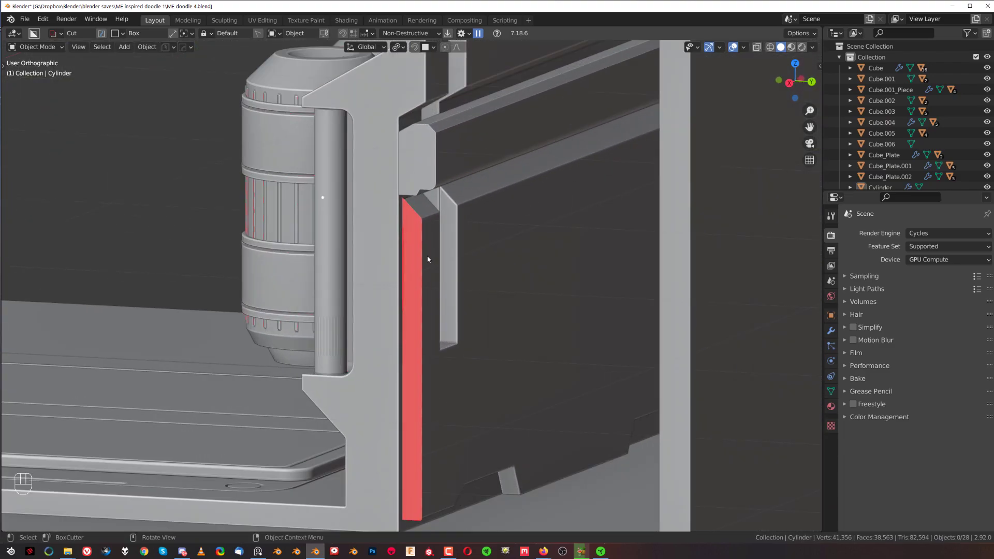
{"action": "left_click", "coordinate": [424, 262]}
{"action": "scroll", "coordinate": [424, 263], "scroll_direction": "up", "scroll_amount": 2}
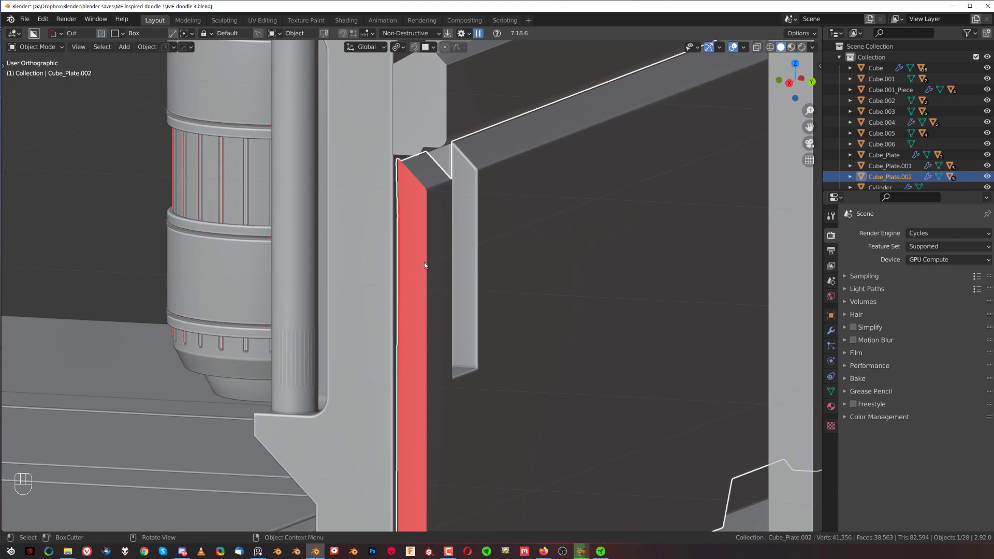
{"action": "key", "text": "q"}
{"action": "left_click", "coordinate": [427, 265], "text": "ctrl"}
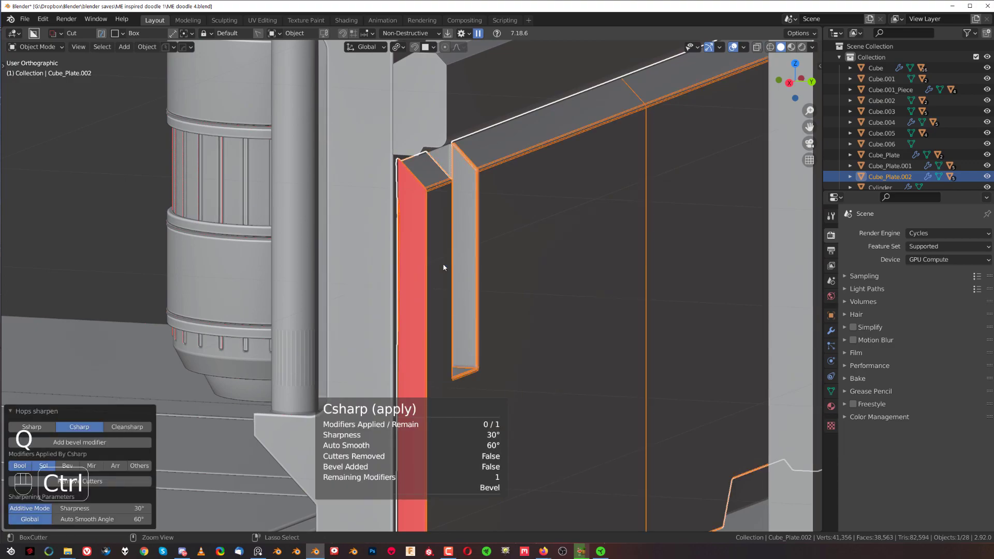
Step: Correct the normals of all faces on the back panel
{"action": "key", "text": "Tab"}
{"action": "left_click", "coordinate": [582, 247]}
{"action": "key", "text": "a"}
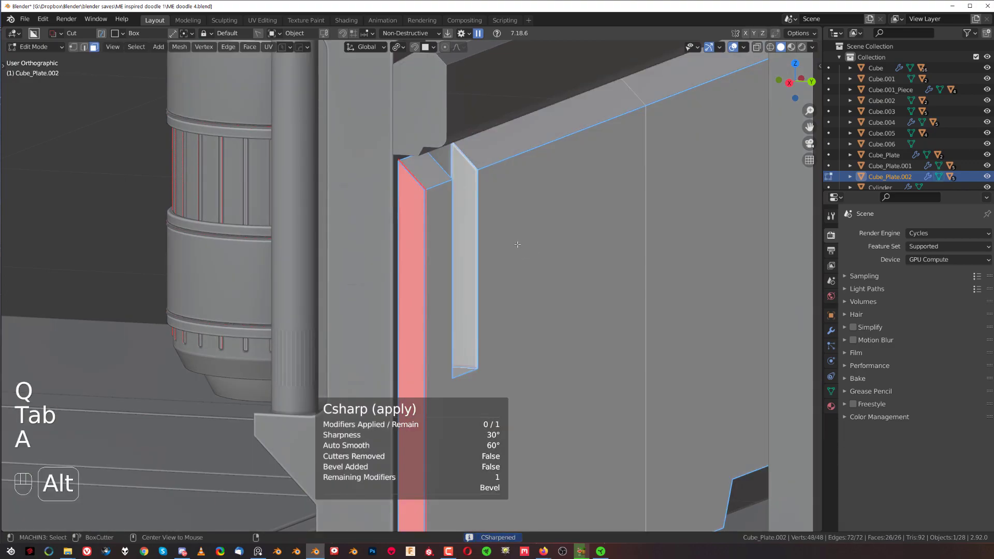
{"action": "key", "text": "alt+n"}
{"action": "left_click", "coordinate": [513, 253]}
{"action": "key", "text": "Tab"}
{"action": "left_click", "coordinate": [495, 212]}
Step: Cut a tall, narrow box recess along the back panel's inner side from the right orthographic view
{"action": "scroll", "coordinate": [472, 247], "scroll_direction": "down", "scroll_amount": 6}
{"action": "key", "text": "grave"}
{"action": "left_click", "coordinate": [470, 303]}
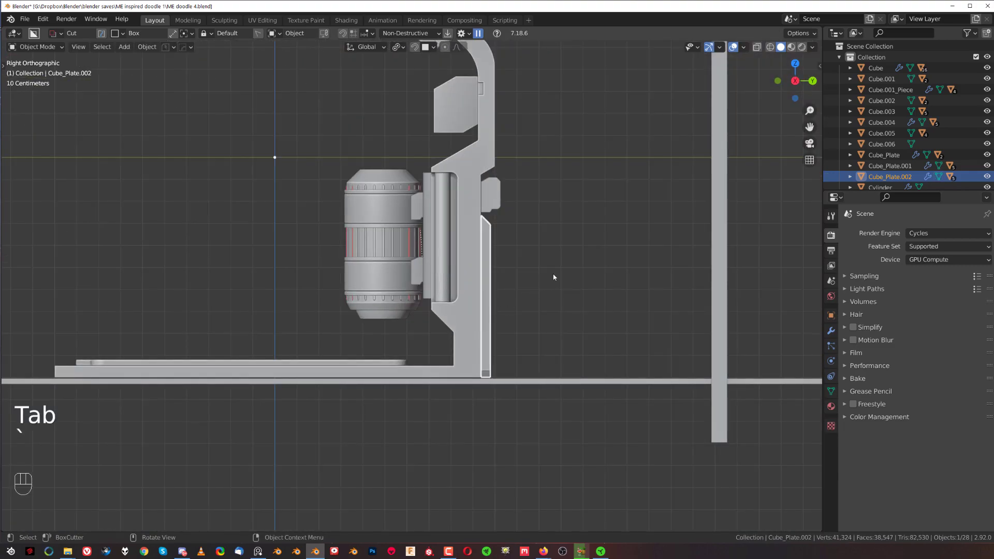
{"action": "left_click", "coordinate": [553, 277]}
{"action": "scroll", "coordinate": [533, 281], "scroll_direction": "up", "scroll_amount": 3}
{"action": "left_click", "coordinate": [429, 285]}
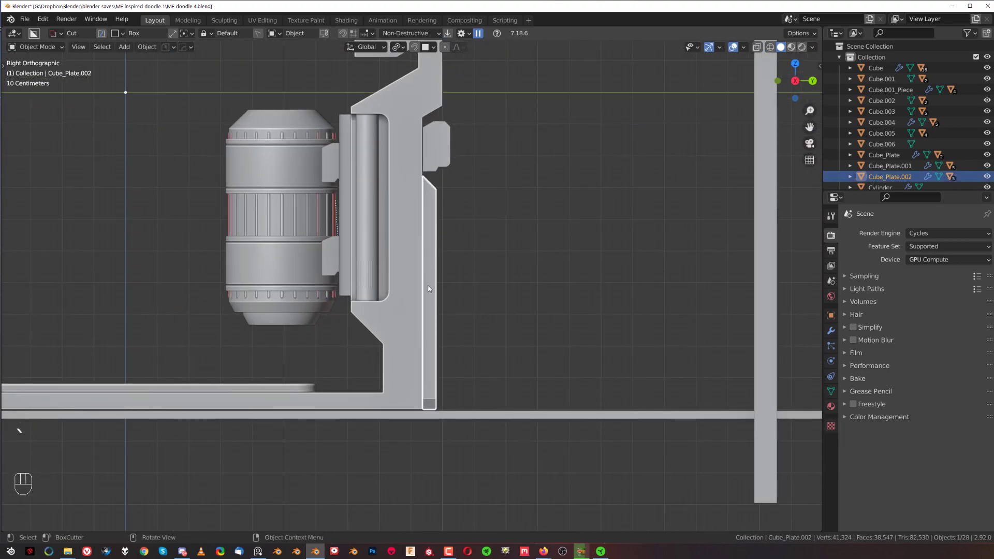
{"action": "key", "text": "d"}
{"action": "left_click_drag", "start_coordinate": [404, 203], "coordinate": [426, 386]}
Step: Apply the recess cut on the back panel with HardOps Csharp and deselect the panel
{"action": "scroll", "coordinate": [462, 299], "scroll_direction": "down", "scroll_amount": 2}
{"action": "left_click", "coordinate": [424, 254]}
{"action": "key", "text": "q"}
{"action": "left_click", "coordinate": [435, 254], "text": "ctrl"}
{"action": "left_click", "coordinate": [470, 236]}
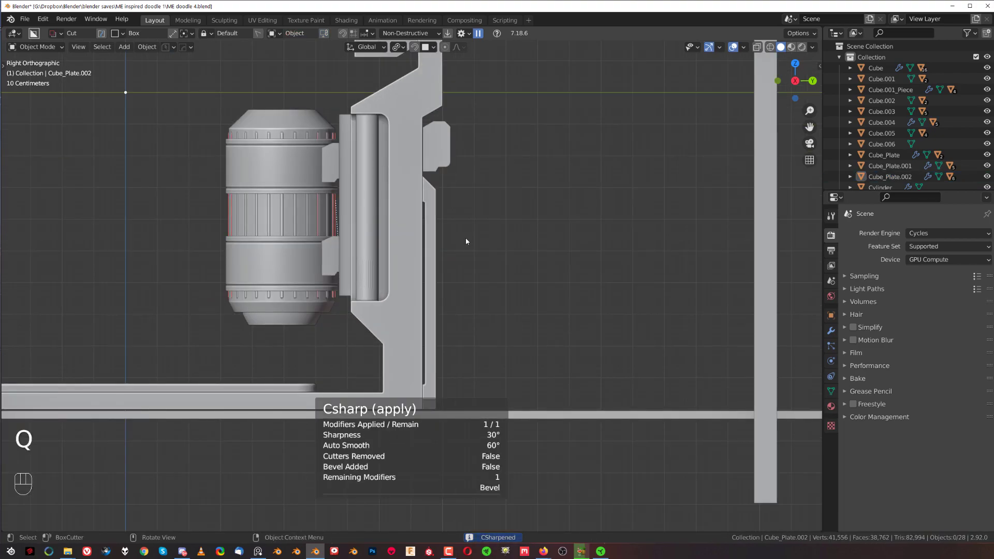
Step: Cut a wedge-shaped box into the side of the rear block above the back panel with BoxCutter
{"action": "scroll", "coordinate": [466, 237], "scroll_direction": "down", "scroll_amount": 3}
{"action": "scroll", "coordinate": [431, 253], "scroll_direction": "up", "scroll_amount": 2}
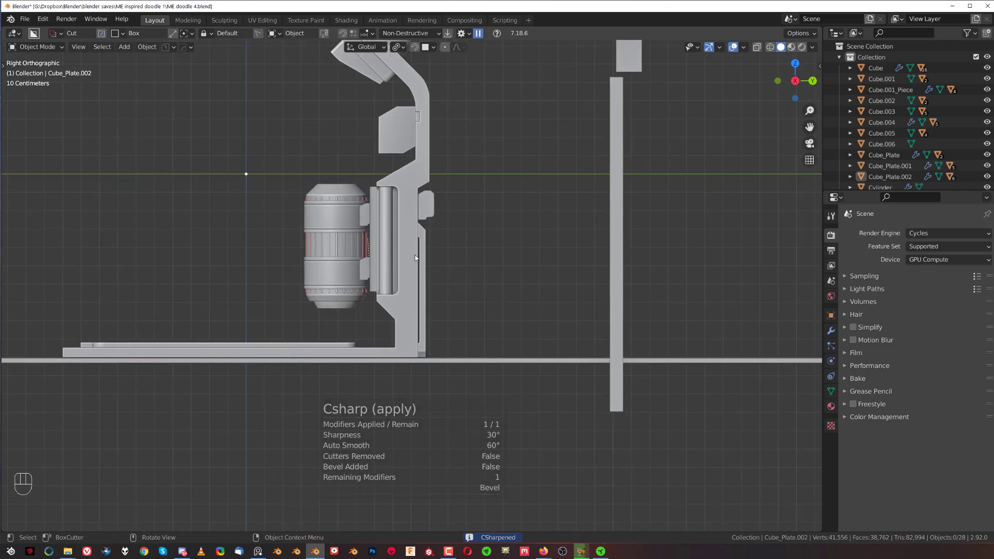
{"action": "scroll", "coordinate": [421, 258], "scroll_direction": "down", "scroll_amount": 2}
{"action": "middle_click_drag", "start_coordinate": [431, 261], "coordinate": [435, 300], "text": "shift"}
{"action": "middle_click_drag", "start_coordinate": [407, 284], "coordinate": [418, 287]}
{"action": "key", "text": "KP_5"}
{"action": "scroll", "coordinate": [455, 273], "scroll_direction": "up", "scroll_amount": 5}
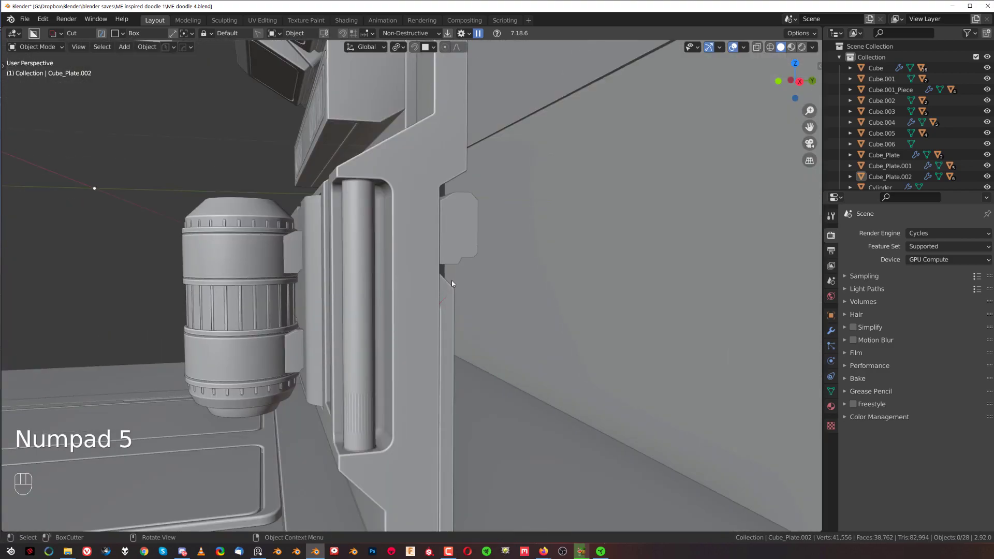
{"action": "scroll", "coordinate": [425, 227], "scroll_direction": "down", "scroll_amount": 1}
{"action": "scroll", "coordinate": [423, 238], "scroll_direction": "up", "scroll_amount": 2}
{"action": "left_click", "coordinate": [419, 290]}
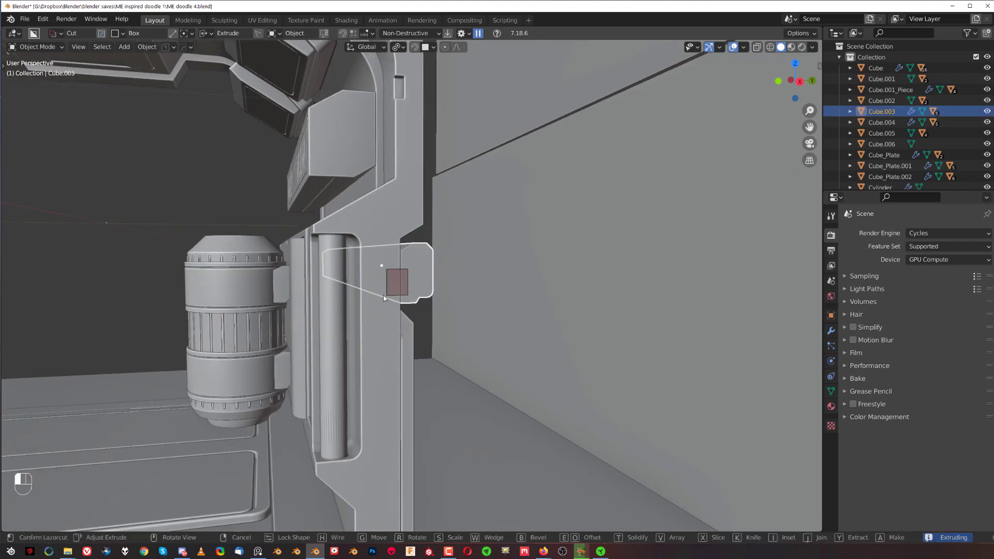
{"action": "mouse_move", "coordinate": [411, 269]}
{"action": "left_mouse_down"}
{"action": "mouse_move", "coordinate": [392, 301]}
{"action": "mouse_move", "coordinate": [378, 293]}
{"action": "left_mouse_up"}
{"action": "key", "text": "w"}
Step: Apply the wedge cut on the rear block with HardOps Csharp
{"action": "key", "text": "q"}
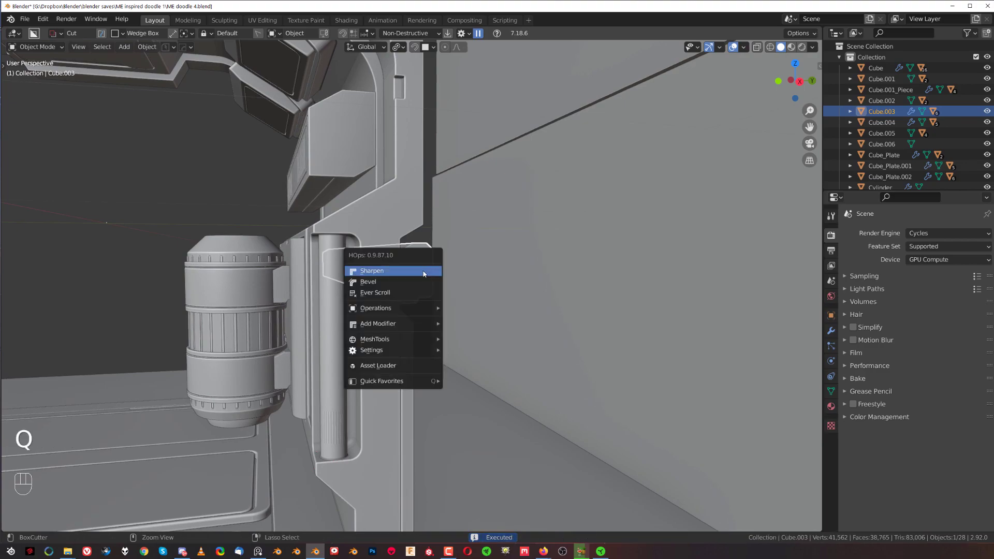
{"action": "left_click", "coordinate": [381, 271], "text": "ctrl"}
{"action": "middle_click_drag", "start_coordinate": [381, 270], "coordinate": [437, 268]}
{"action": "scroll", "coordinate": [437, 268], "scroll_direction": "up", "scroll_amount": 5}
Step: Add a HardOps bevel of about 0.003 with 3 segments and a Weighted Normal modifier to the rear block
{"action": "key", "text": "q"}
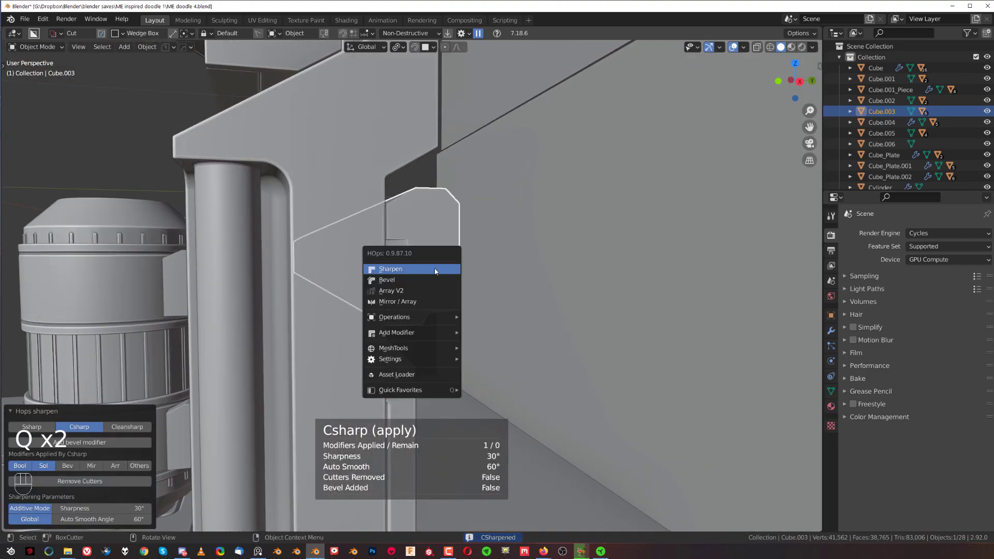
{"action": "left_click", "coordinate": [422, 281]}
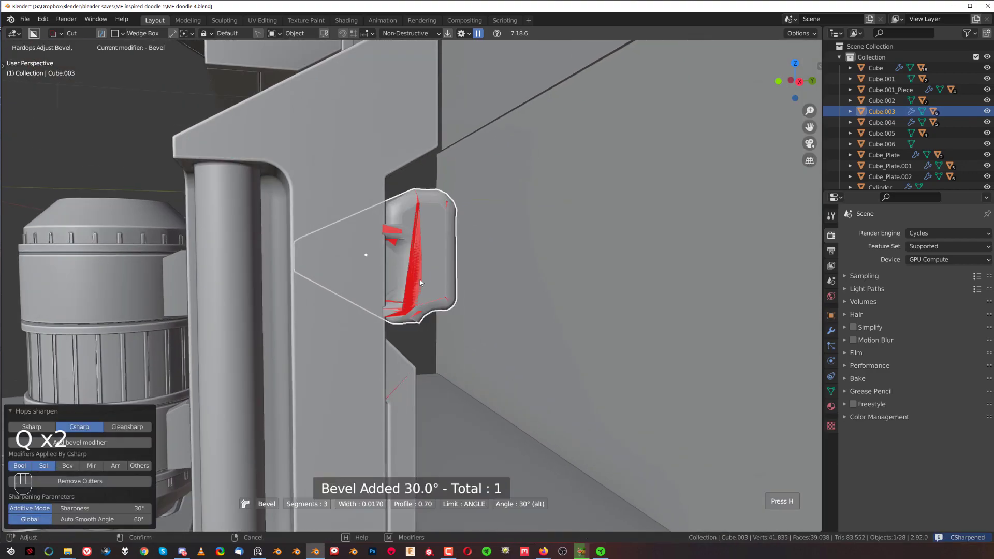
{"action": "left_click", "coordinate": [472, 284]}
{"action": "key", "text": "q"}
{"action": "left_click", "coordinate": [468, 272], "text": "alt"}
{"action": "scroll", "coordinate": [468, 271], "scroll_direction": "down", "scroll_amount": 8}
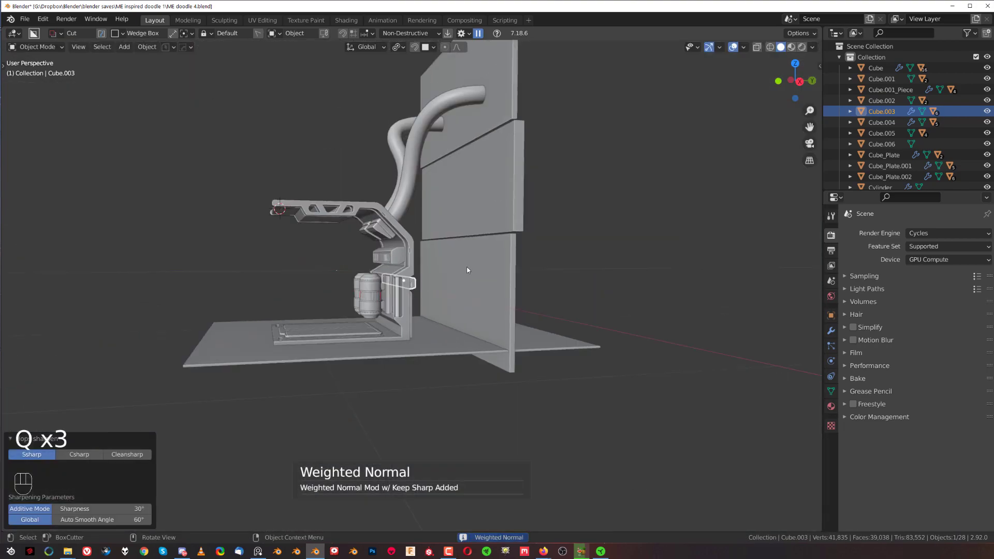
Step: Try to mirror the rear block along X about its own origin
{"action": "left_click", "coordinate": [593, 225]}
{"action": "scroll", "coordinate": [592, 228], "scroll_direction": "up", "scroll_amount": 6}
{"action": "middle_click_drag", "start_coordinate": [455, 273], "coordinate": [529, 288]}
{"action": "key", "text": "alt+x"}
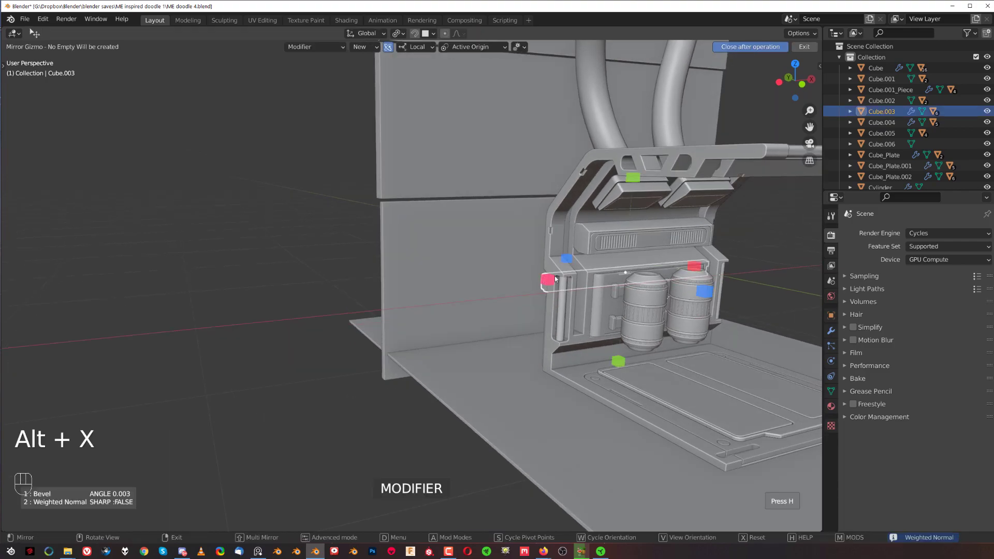
{"action": "left_click", "coordinate": [695, 266]}
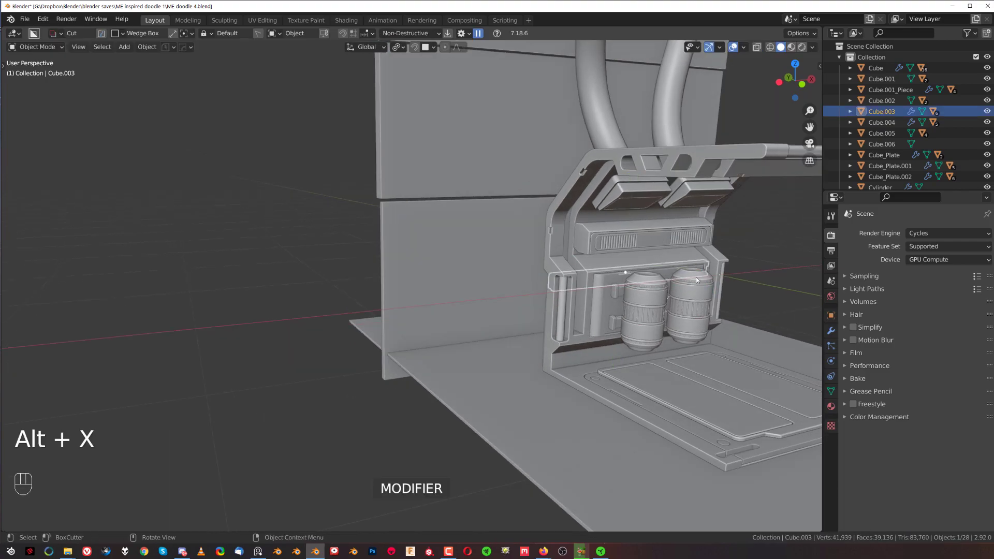
Step: Mirror the rear block across the main frame object so its cut detail repeats on the opposite side
{"action": "left_click", "coordinate": [620, 262], "text": "shift"}
{"action": "key", "text": "alt+x"}
{"action": "left_click", "coordinate": [810, 228]}
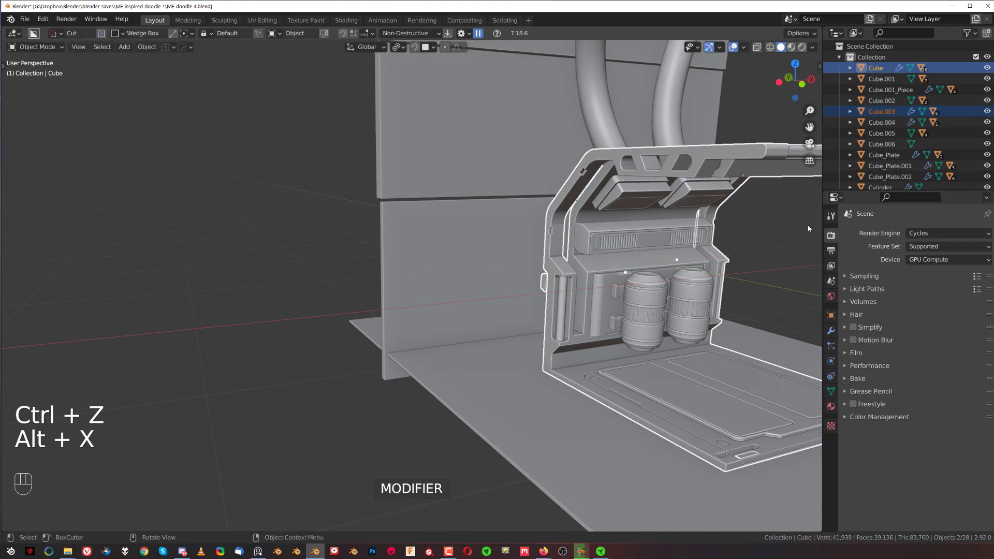
{"action": "left_click", "coordinate": [808, 229]}
Step: Duplicate the lower canister bracket and its inset plate about 0.30 m down along Z
{"action": "middle_click_drag", "start_coordinate": [688, 239], "coordinate": [462, 221]}
{"action": "scroll", "coordinate": [510, 259], "scroll_direction": "up", "scroll_amount": 2}
{"action": "key", "text": "KP_3"}
{"action": "key", "text": "KP_5"}
{"action": "scroll", "coordinate": [371, 262], "scroll_direction": "up", "scroll_amount": 3}
{"action": "middle_click_drag", "start_coordinate": [371, 262], "coordinate": [393, 290], "text": "shift"}
{"action": "scroll", "coordinate": [444, 358], "scroll_direction": "up", "scroll_amount": 3}
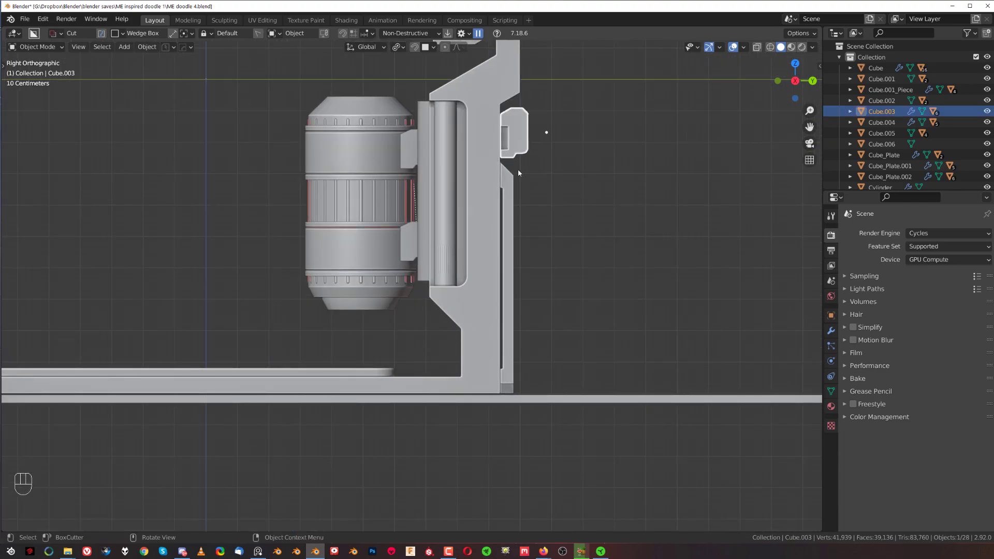
{"action": "middle_click_drag", "start_coordinate": [462, 233], "coordinate": [512, 243]}
{"action": "left_click", "coordinate": [516, 244]}
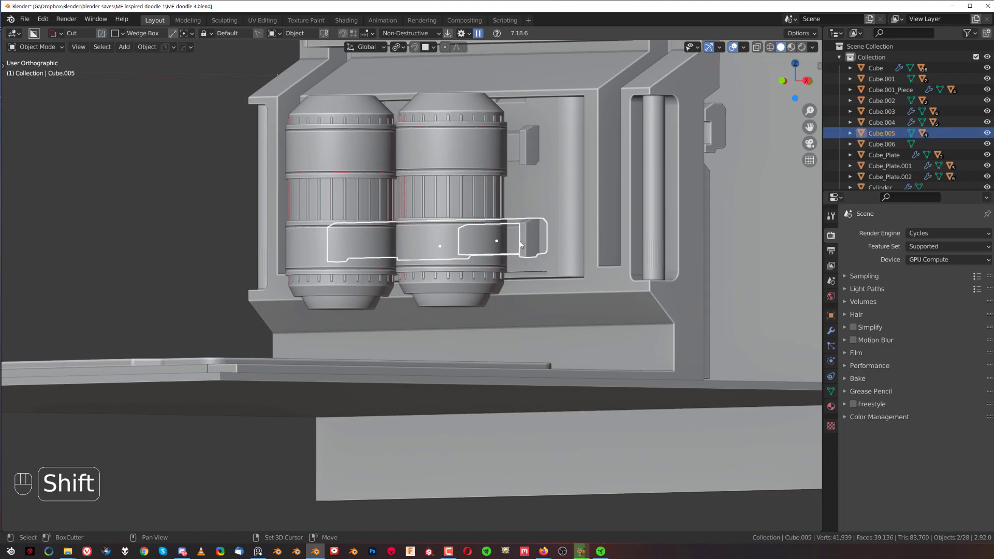
{"action": "scroll", "coordinate": [524, 264], "scroll_direction": "down", "scroll_amount": 3}
{"action": "key", "text": "shift+s"}
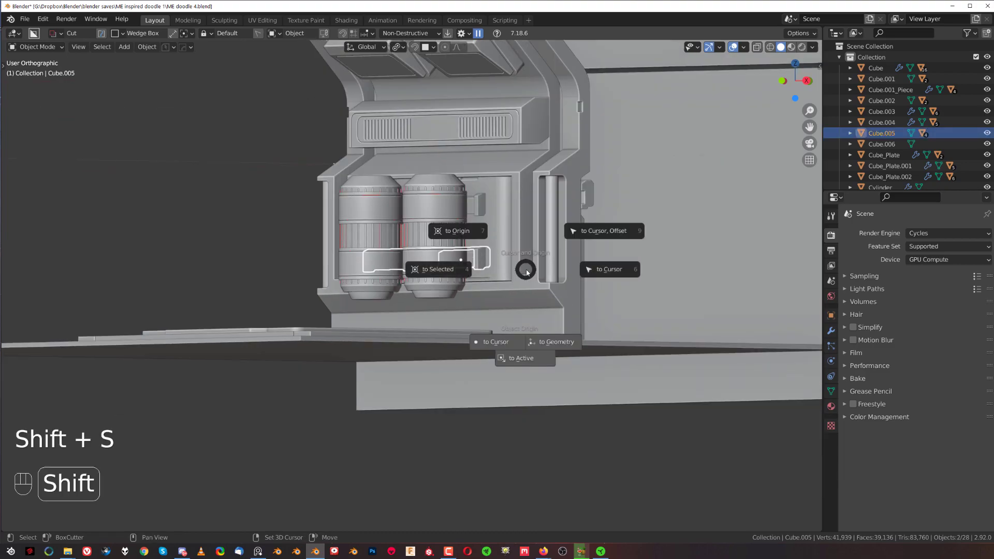
{"action": "right_click", "coordinate": [670, 232]}
{"action": "key", "text": "shift+d"}
{"action": "middle_click", "coordinate": [623, 262]}
{"action": "left_click", "coordinate": [617, 297]}
Step: Mirror the duplicated inset plate to the opposite end of the copied bar in the front orthographic view
{"action": "key", "text": "grave"}
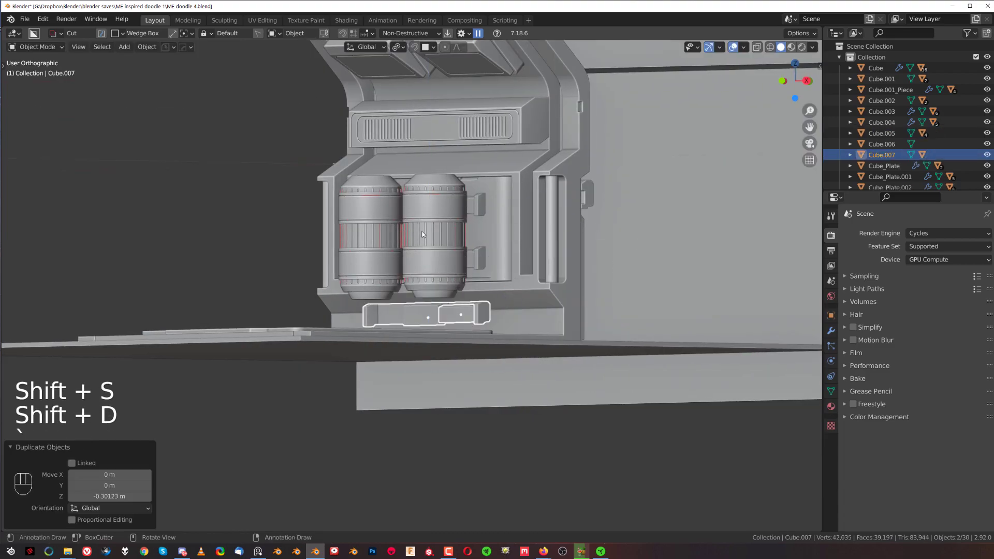
{"action": "left_click", "coordinate": [414, 231]}
{"action": "key", "text": "KP_5"}
{"action": "key", "text": "KP_5"}
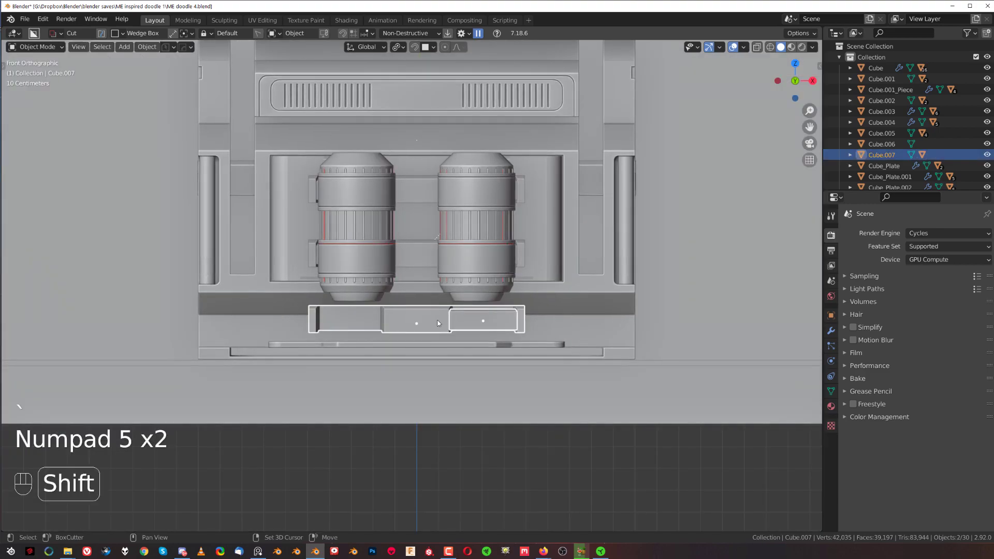
{"action": "key", "text": "alt+x"}
{"action": "left_click", "coordinate": [510, 323]}
Step: Scale the copied bar and inset plates by about 2.01 along X and lower them about 0.047 m
{"action": "left_click", "coordinate": [450, 330]}
{"action": "left_click", "coordinate": [474, 326]}
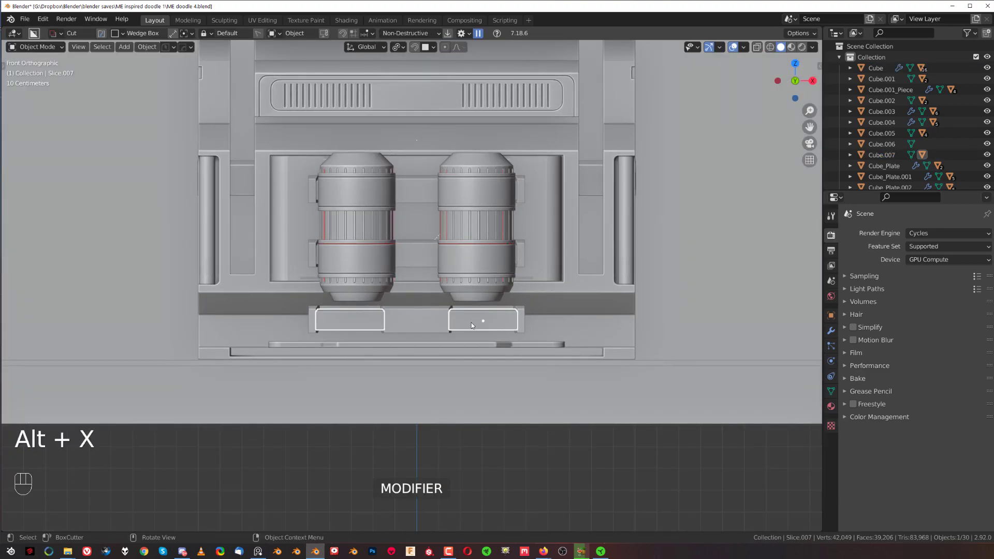
{"action": "left_click", "coordinate": [520, 322], "text": "shift"}
{"action": "key", "text": "s"}
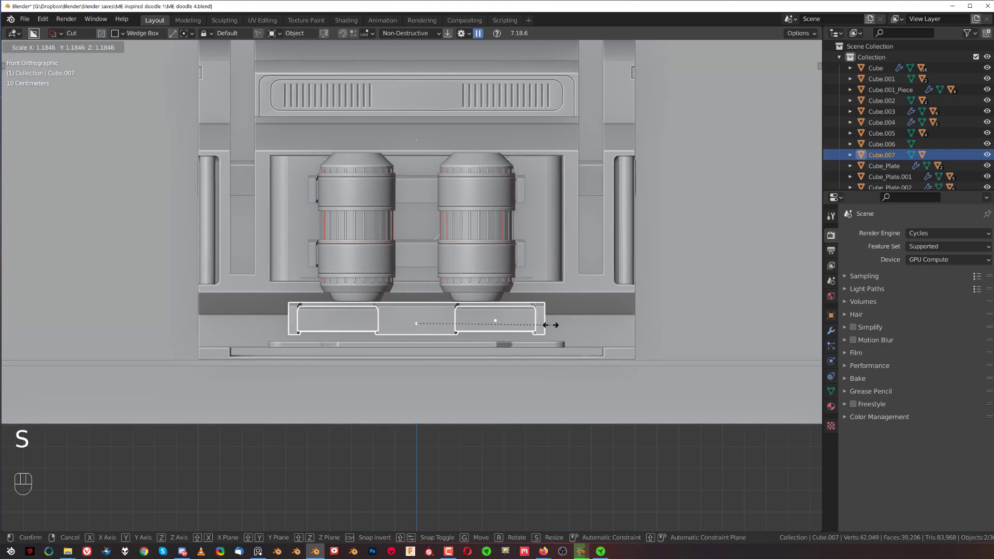
{"action": "key", "text": "x"}
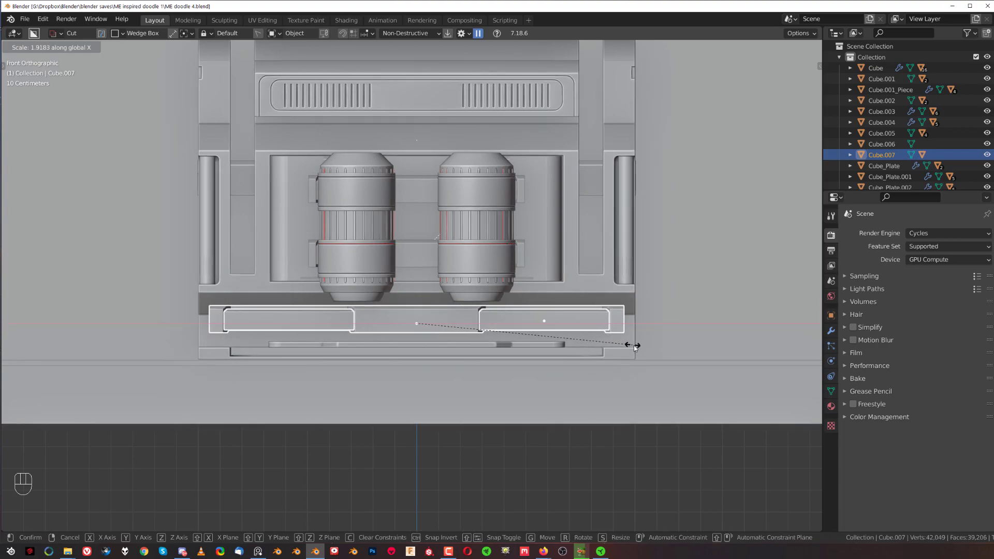
{"action": "left_click", "coordinate": [642, 350]}
{"action": "key", "text": "g"}
{"action": "key", "text": "z"}
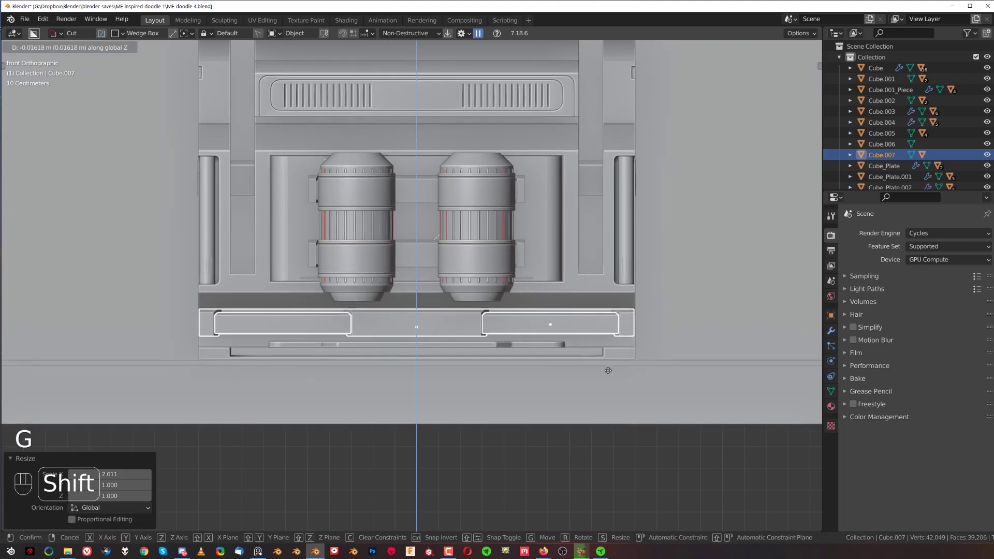
{"action": "left_click", "coordinate": [601, 437], "text": "shift"}
Step: Move the bar and inset plates about 0.127 m along Y and 0.025 m down into the frame's lower inner corner
{"action": "key", "text": "grave"}
{"action": "left_click", "coordinate": [586, 380]}
{"action": "key", "text": "KP_5"}
{"action": "key", "text": "KP_5"}
{"action": "key", "text": "KP_5"}
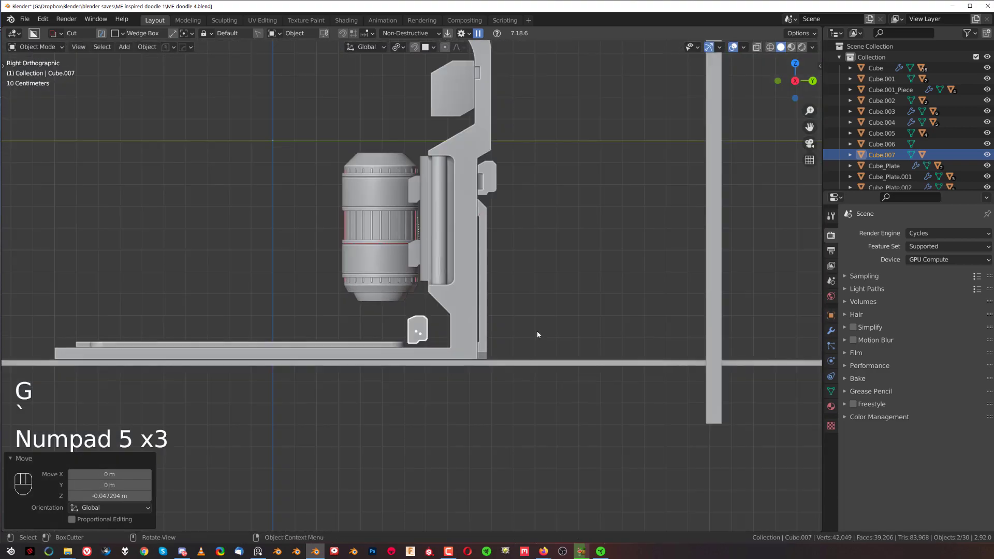
{"action": "middle_click_drag", "start_coordinate": [537, 335], "coordinate": [473, 306], "text": "shift"}
{"action": "scroll", "coordinate": [473, 305], "scroll_direction": "up", "scroll_amount": 3}
{"action": "key", "text": "g"}
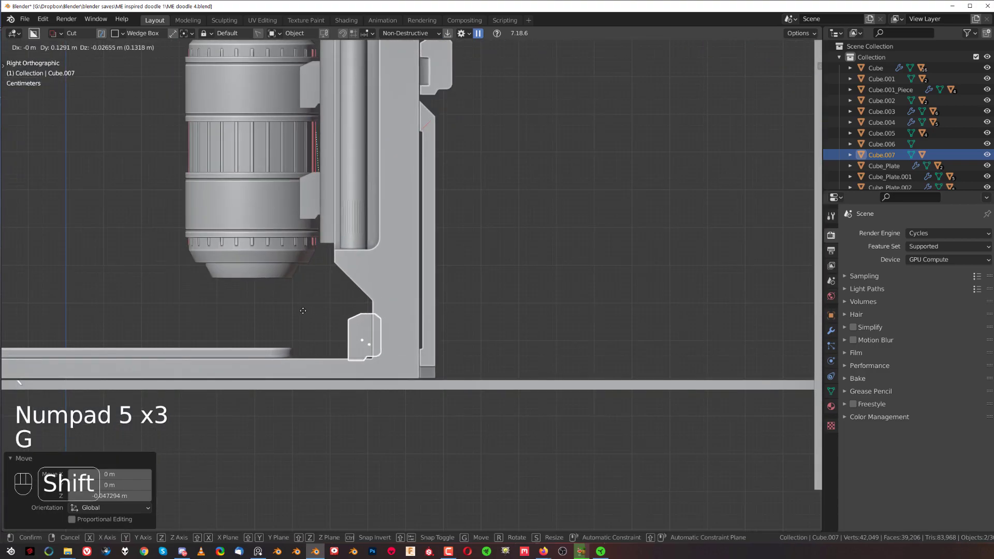
{"action": "left_click", "coordinate": [296, 305]}
{"action": "middle_click_drag", "start_coordinate": [296, 306], "coordinate": [372, 316]}
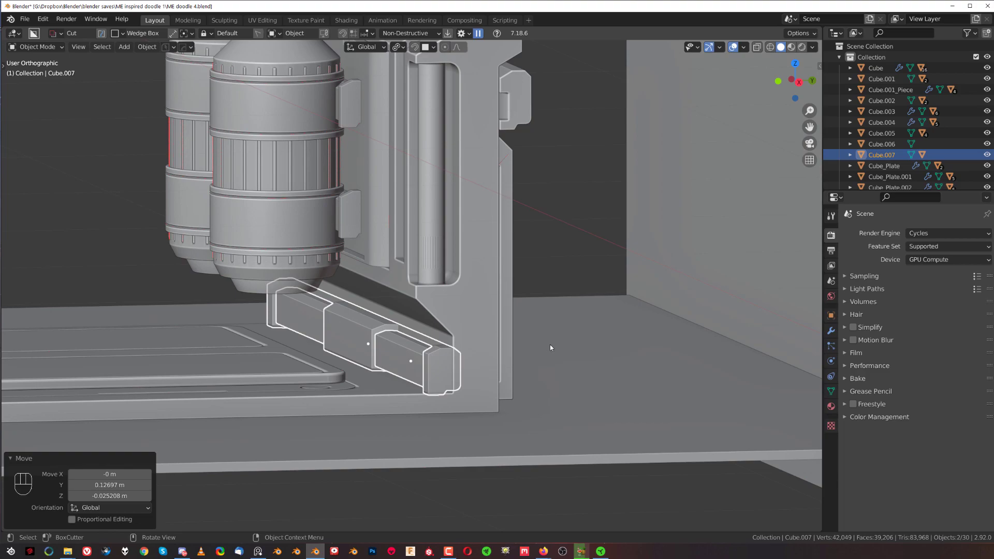
{"action": "key", "text": "r"}
{"action": "key", "text": "x"}
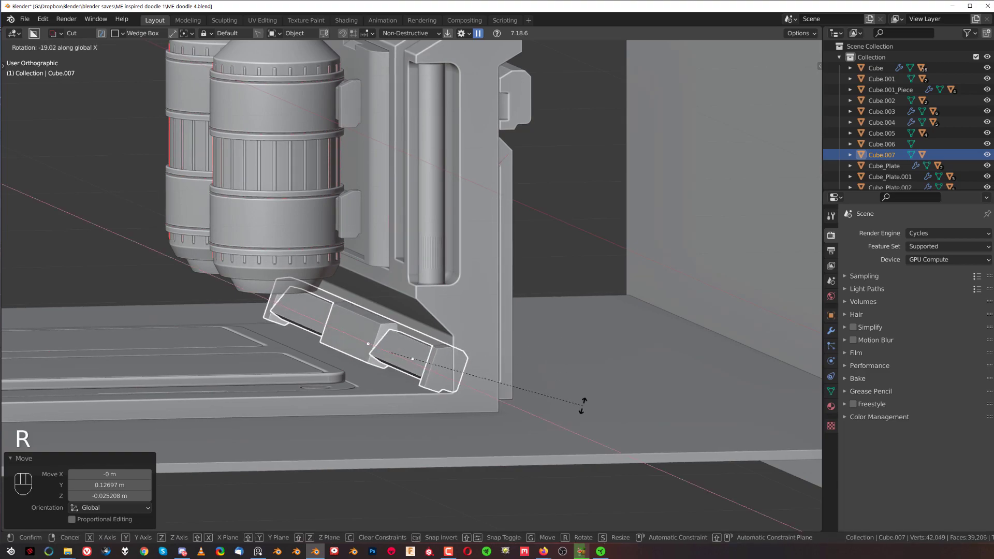
{"action": "key", "text": "Escape"}
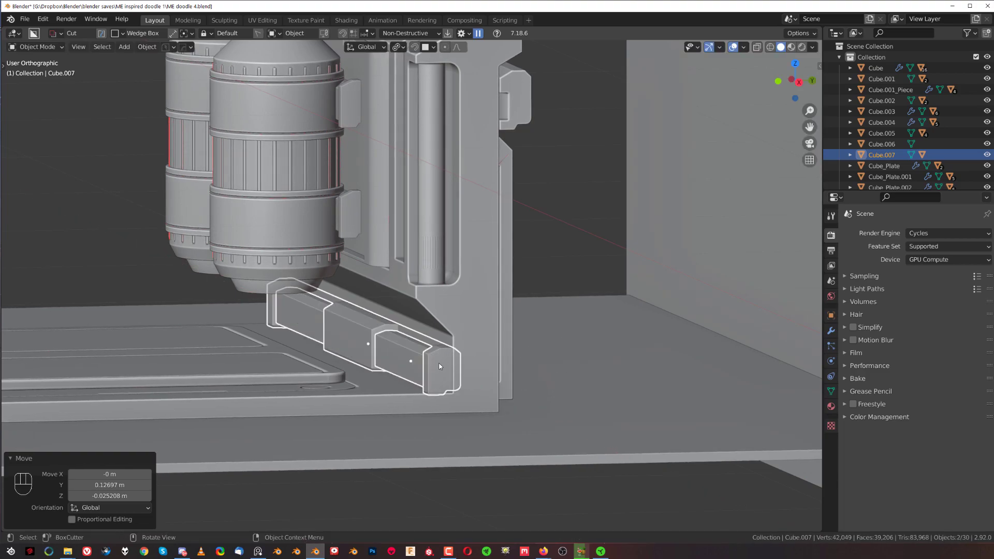
Step: Snap the 3D cursor to the selected bar and plates and set the transform pivot point to 3D Cursor
{"action": "mouse_move", "coordinate": [470, 359]}
{"action": "middle_mouse_down"}
{"action": "mouse_move", "coordinate": [569, 348]}
{"action": "mouse_move", "coordinate": [469, 344]}
{"action": "middle_mouse_up"}
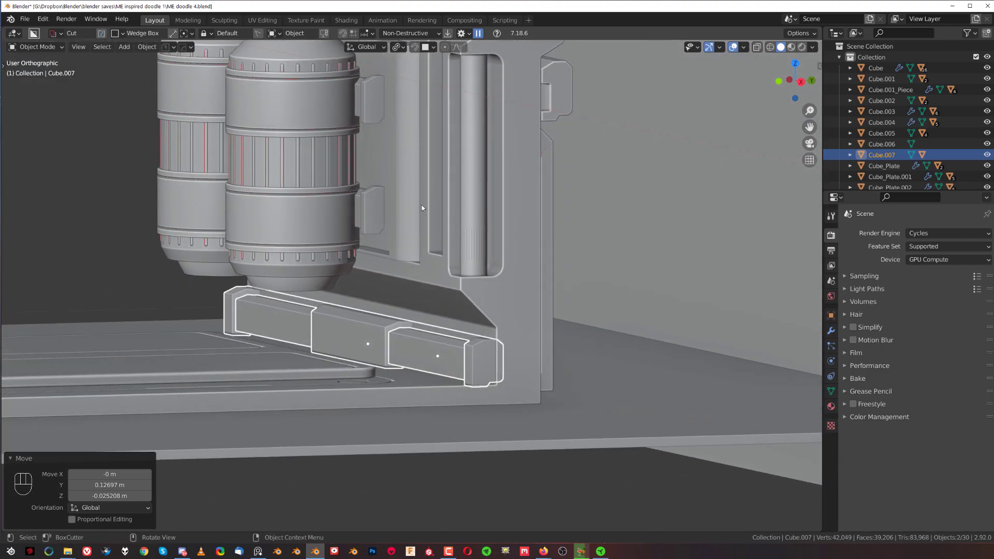
{"action": "key", "text": "shift+s"}
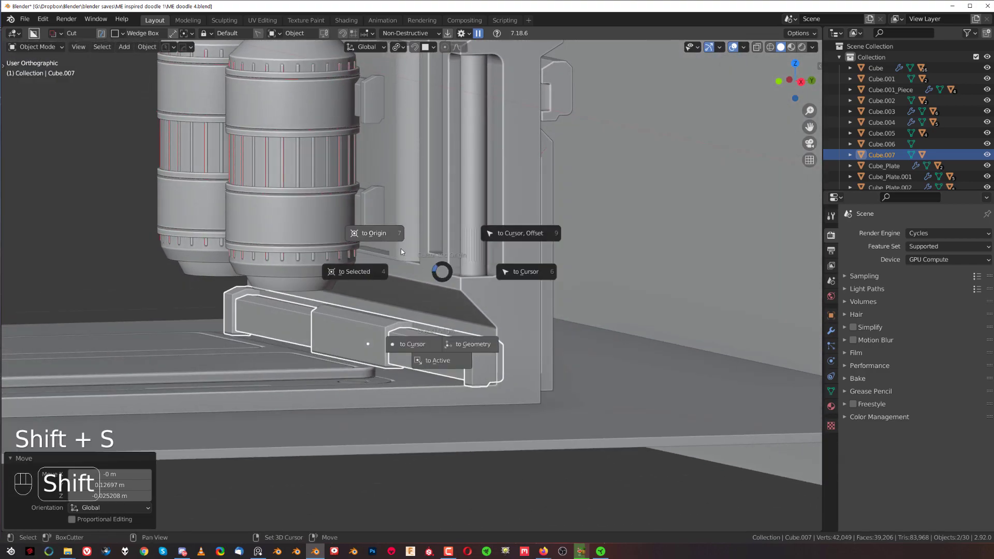
{"action": "left_click", "coordinate": [360, 267]}
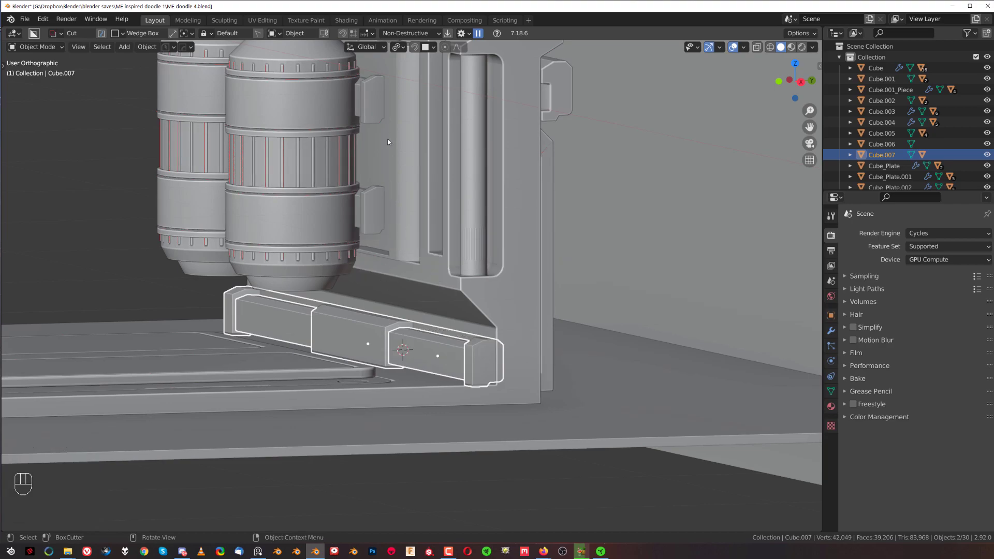
{"action": "left_click", "coordinate": [379, 47]}
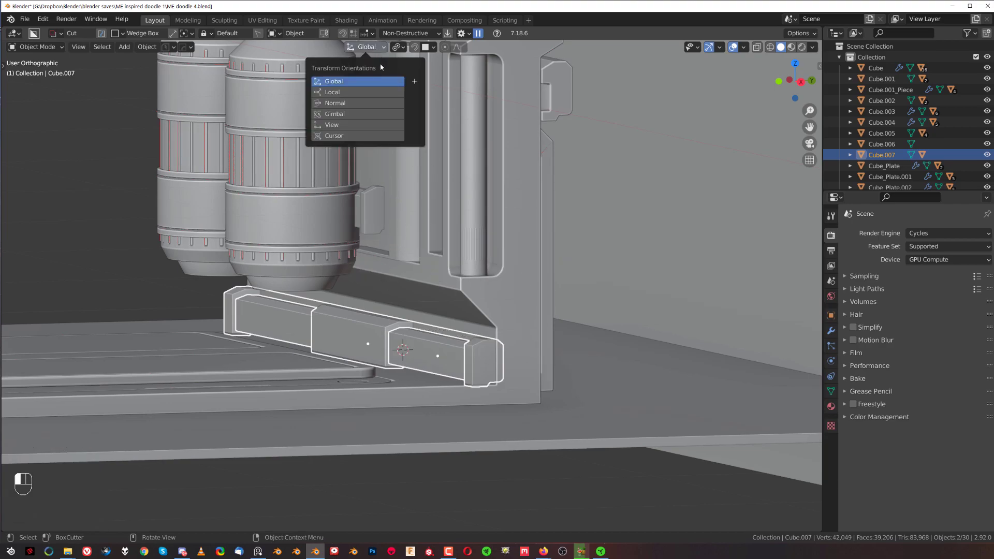
{"action": "left_click", "coordinate": [397, 47]}
{"action": "left_click", "coordinate": [409, 73]}
Step: Rotate the bar and inset plates -20° about X and scale them by about 1.39 along their local Y
{"action": "key", "text": "r"}
{"action": "key", "text": "x"}
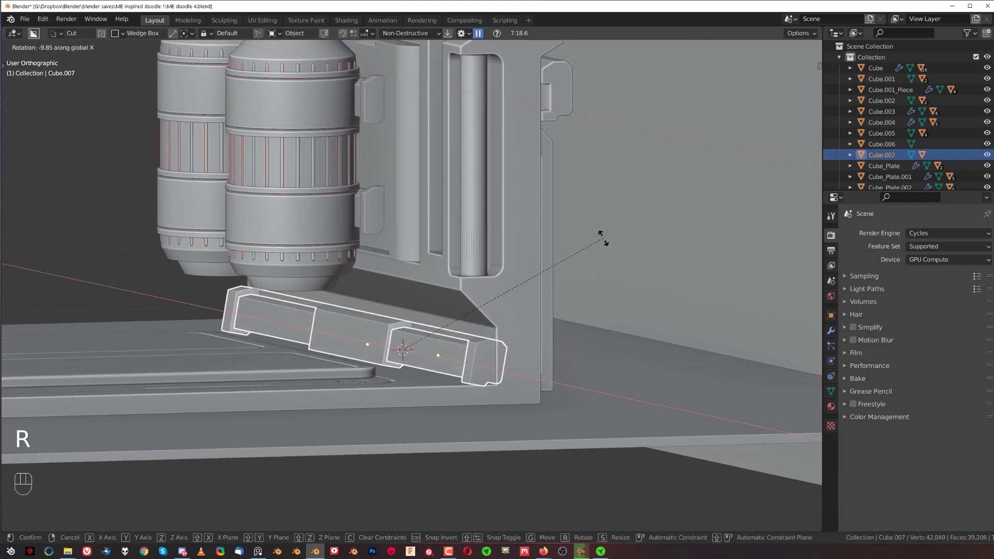
{"action": "left_click", "coordinate": [632, 265]}
{"action": "key", "text": "s"}
{"action": "key", "text": "z"}
{"action": "key", "text": "z"}
{"action": "key", "text": "y"}
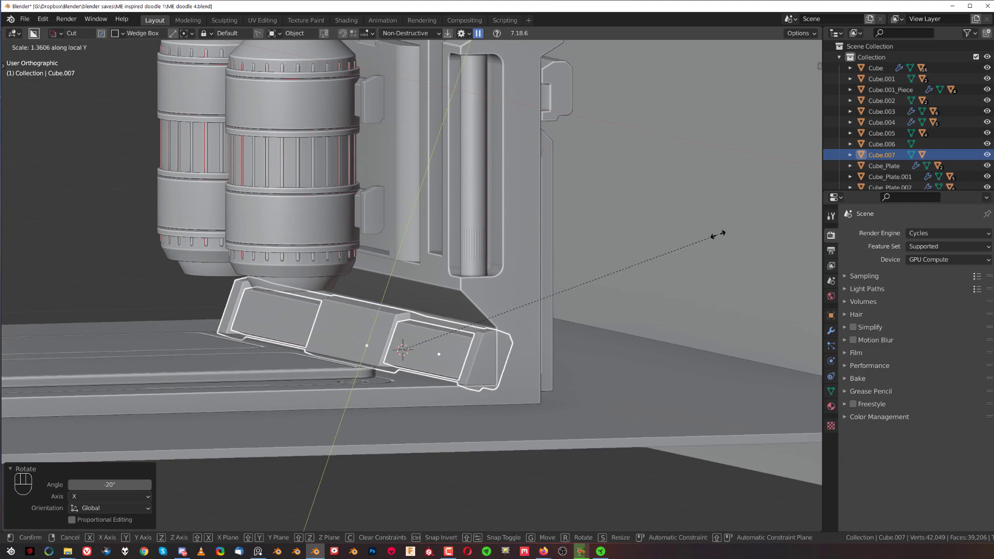
{"action": "left_click", "coordinate": [724, 233]}
Step: Examine how the angled bar sits in the frame's lower corner from the front, right and perspective views
{"action": "key", "text": "KP_1"}
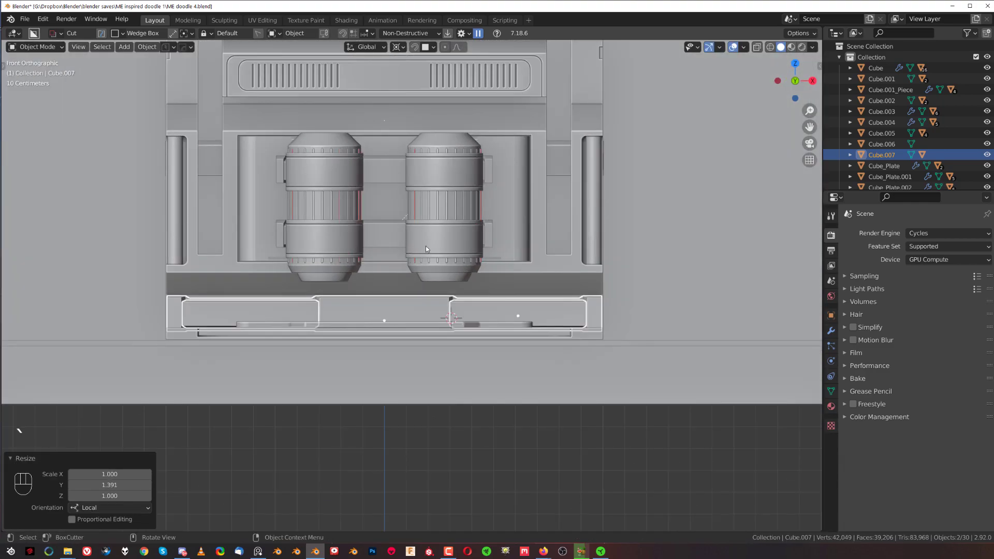
{"action": "key", "text": "KP_5"}
{"action": "key", "text": "KP_5"}
{"action": "middle_click_drag", "start_coordinate": [546, 320], "coordinate": [504, 306]}
{"action": "key", "text": "KP_5"}
{"action": "key", "text": "grave"}
{"action": "left_click", "coordinate": [607, 304]}
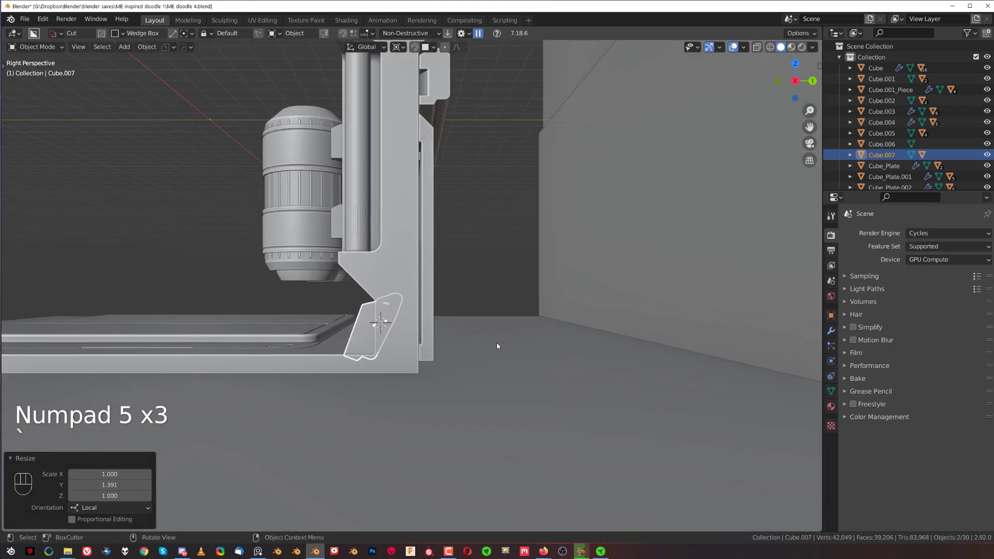
{"action": "key", "text": "KP_5"}
{"action": "scroll", "coordinate": [471, 326], "scroll_direction": "up", "scroll_amount": 1}
{"action": "middle_click_drag", "start_coordinate": [329, 364], "coordinate": [502, 378], "text": "shift"}
{"action": "key", "text": "a"}
{"action": "key", "text": "KP_5"}
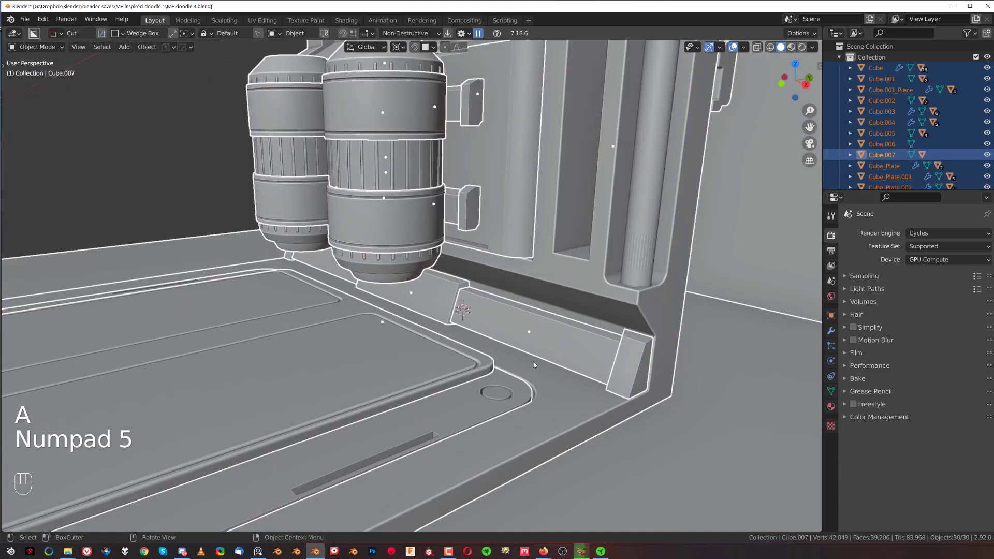
Step: Scale the angled bar and inset plates to about 0.965 along local Y and nudge them up into the frame corner
{"action": "left_click", "coordinate": [550, 333]}
{"action": "left_click", "coordinate": [624, 359], "text": "shift"}
{"action": "middle_click_drag", "start_coordinate": [623, 359], "coordinate": [456, 303], "text": "shift"}
{"action": "key", "text": "KP_3"}
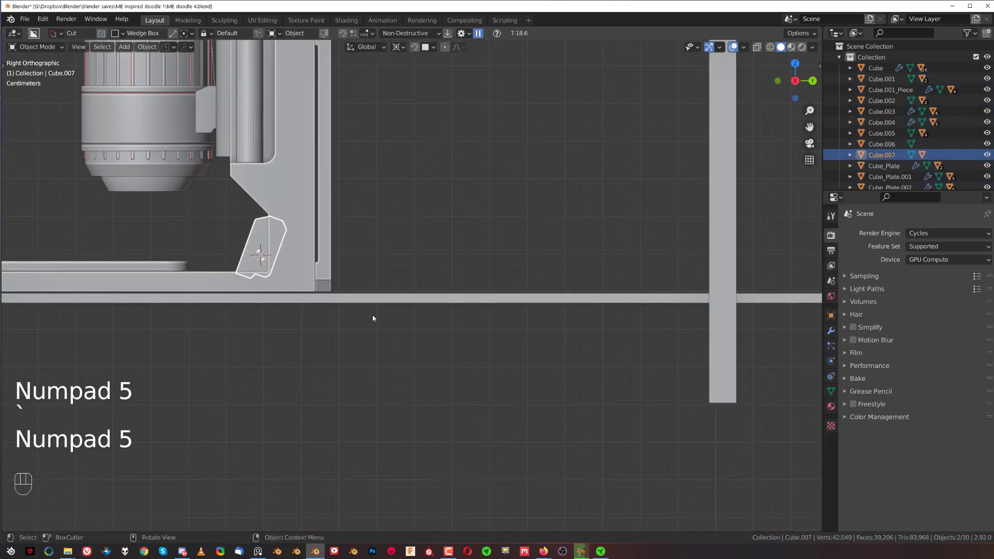
{"action": "middle_click_drag", "start_coordinate": [395, 311], "coordinate": [472, 318], "text": "shift"}
{"action": "scroll", "coordinate": [519, 265], "scroll_direction": "up", "scroll_amount": 4}
{"action": "key", "text": "s"}
{"action": "key", "text": "y"}
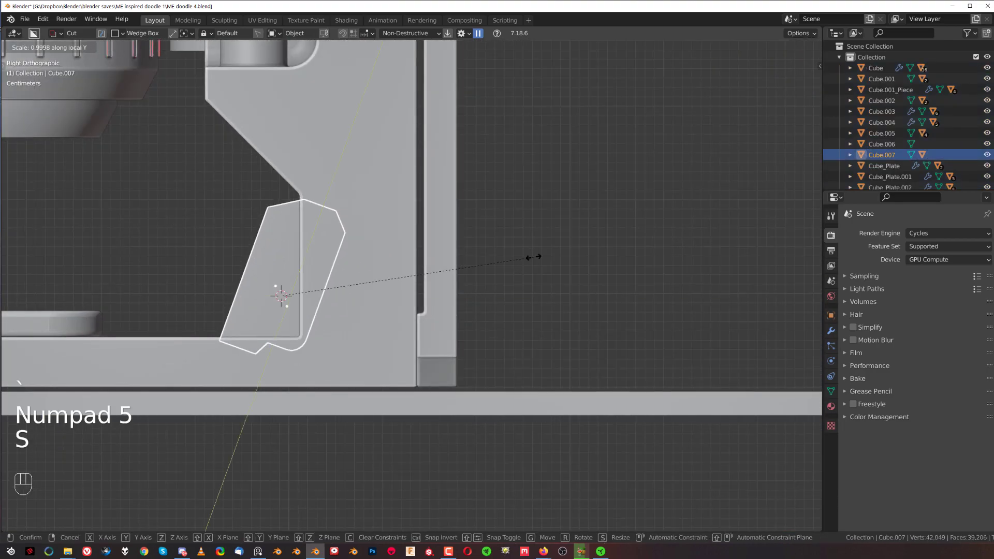
{"action": "key", "text": "y"}
{"action": "key", "text": "shift"}
{"action": "left_click", "coordinate": [448, 280]}
{"action": "key", "text": "g"}
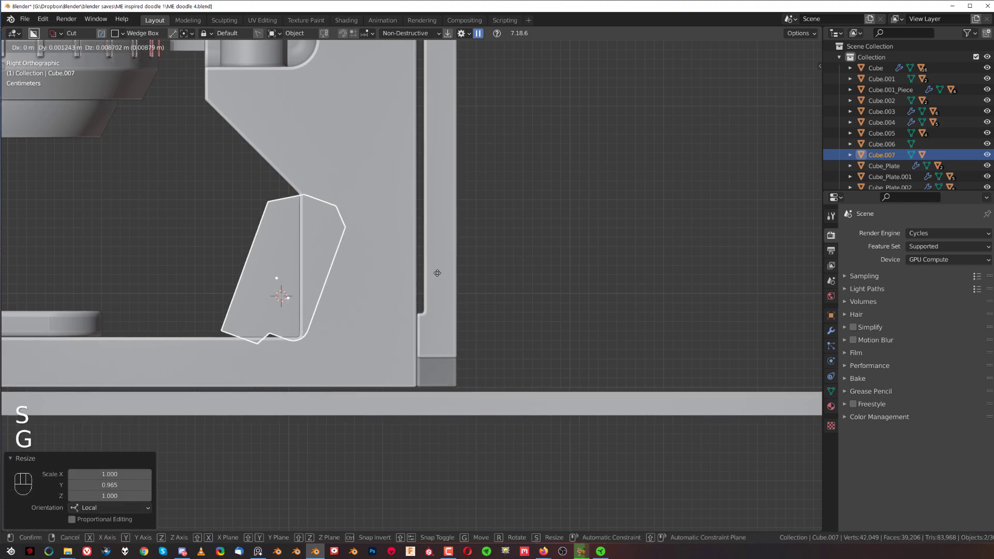
{"action": "left_click", "coordinate": [446, 353]}
Step: Deselect the bar and examine the whole corridor module from several angles and distances
{"action": "scroll", "coordinate": [375, 306], "scroll_direction": "down", "scroll_amount": 4}
{"action": "middle_click_drag", "start_coordinate": [374, 306], "coordinate": [474, 330]}
{"action": "key", "text": "KP_5"}
{"action": "scroll", "coordinate": [435, 382], "scroll_direction": "down", "scroll_amount": 3}
{"action": "left_click", "coordinate": [619, 422]}
{"action": "scroll", "coordinate": [451, 378], "scroll_direction": "up", "scroll_amount": 2}
{"action": "scroll", "coordinate": [475, 330], "scroll_direction": "up", "scroll_amount": 3}
{"action": "middle_click_drag", "start_coordinate": [404, 301], "coordinate": [452, 327]}
{"action": "scroll", "coordinate": [443, 298], "scroll_direction": "down", "scroll_amount": 3}
{"action": "key", "text": "KP_5"}
{"action": "scroll", "coordinate": [552, 314], "scroll_direction": "up", "scroll_amount": 2}
{"action": "scroll", "coordinate": [446, 297], "scroll_direction": "up", "scroll_amount": 2}
{"action": "middle_click_drag", "start_coordinate": [552, 314], "coordinate": [504, 332], "text": "shift"}
{"action": "scroll", "coordinate": [447, 301], "scroll_direction": "down", "scroll_amount": 3}
{"action": "key", "text": "KP_5"}
{"action": "scroll", "coordinate": [394, 305], "scroll_direction": "down", "scroll_amount": 2}
{"action": "scroll", "coordinate": [413, 325], "scroll_direction": "down", "scroll_amount": 2}
{"action": "scroll", "coordinate": [505, 331], "scroll_direction": "up", "scroll_amount": 2}
{"action": "middle_click_drag", "start_coordinate": [474, 296], "coordinate": [466, 248], "text": "shift"}
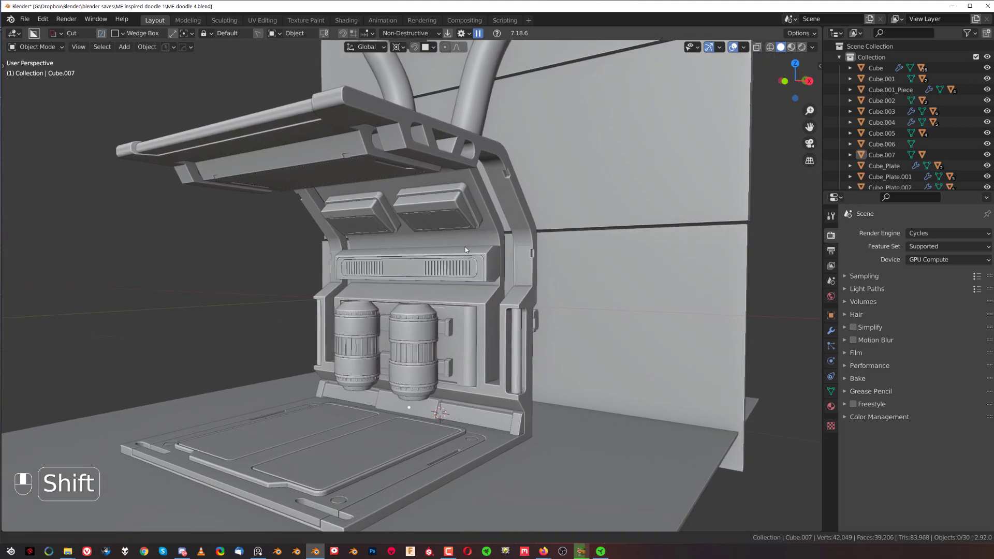
{"action": "scroll", "coordinate": [466, 290], "scroll_direction": "down", "scroll_amount": 2}
{"action": "mouse_move", "coordinate": [467, 293]}
{"action": "middle_mouse_down"}
{"action": "mouse_move", "coordinate": [592, 286]}
{"action": "mouse_move", "coordinate": [480, 294]}
{"action": "middle_mouse_up"}
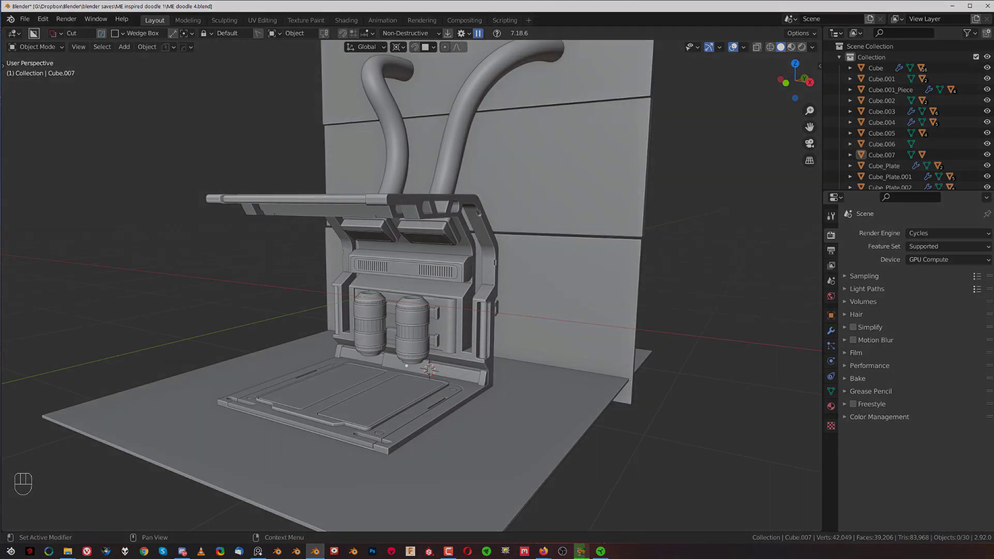